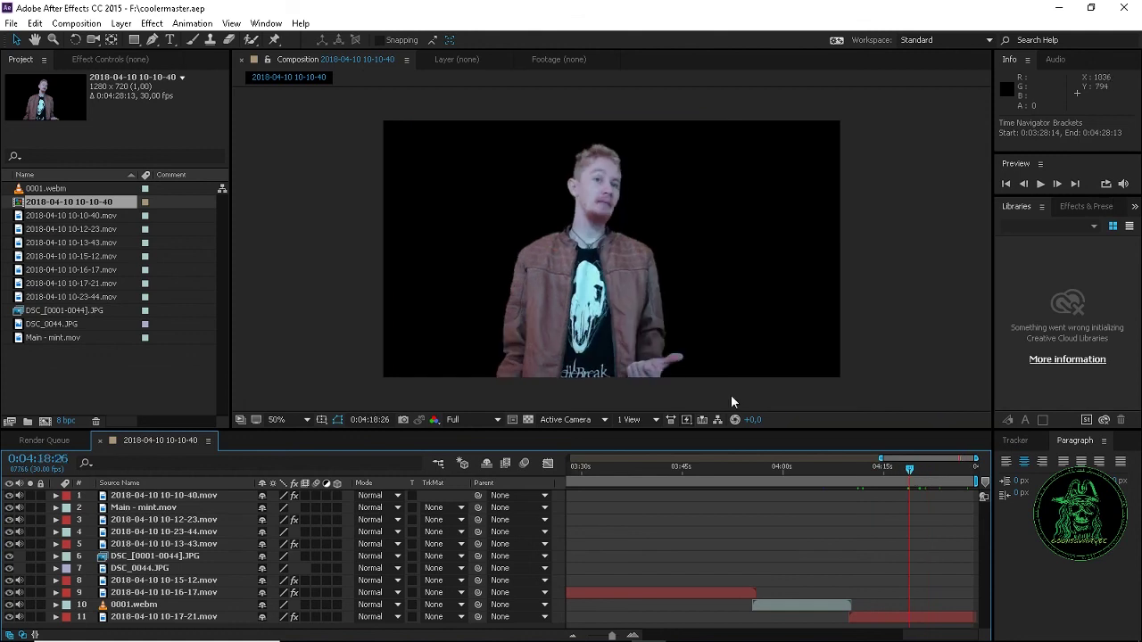
pyautogui.click(317, 154)
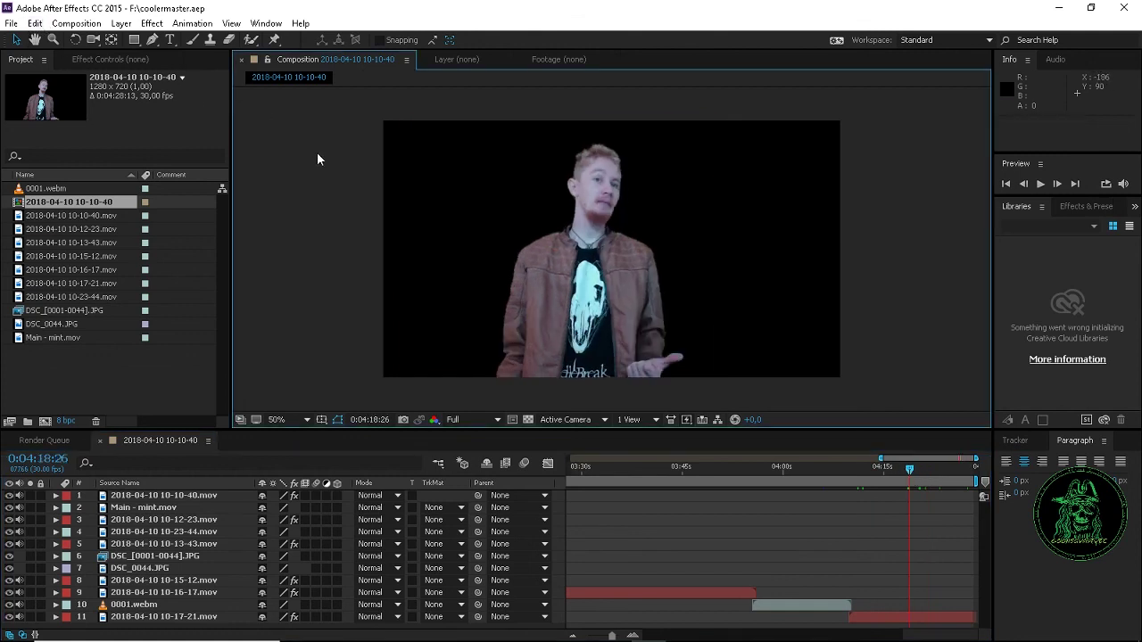
pyautogui.click(169, 39)
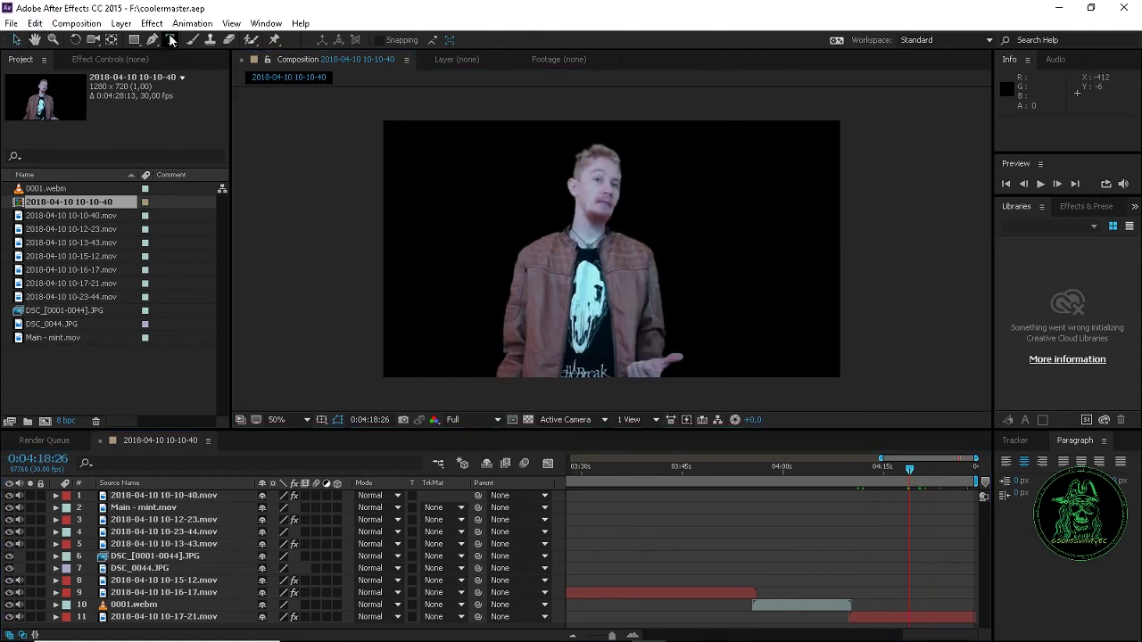
pyautogui.click(482, 291)
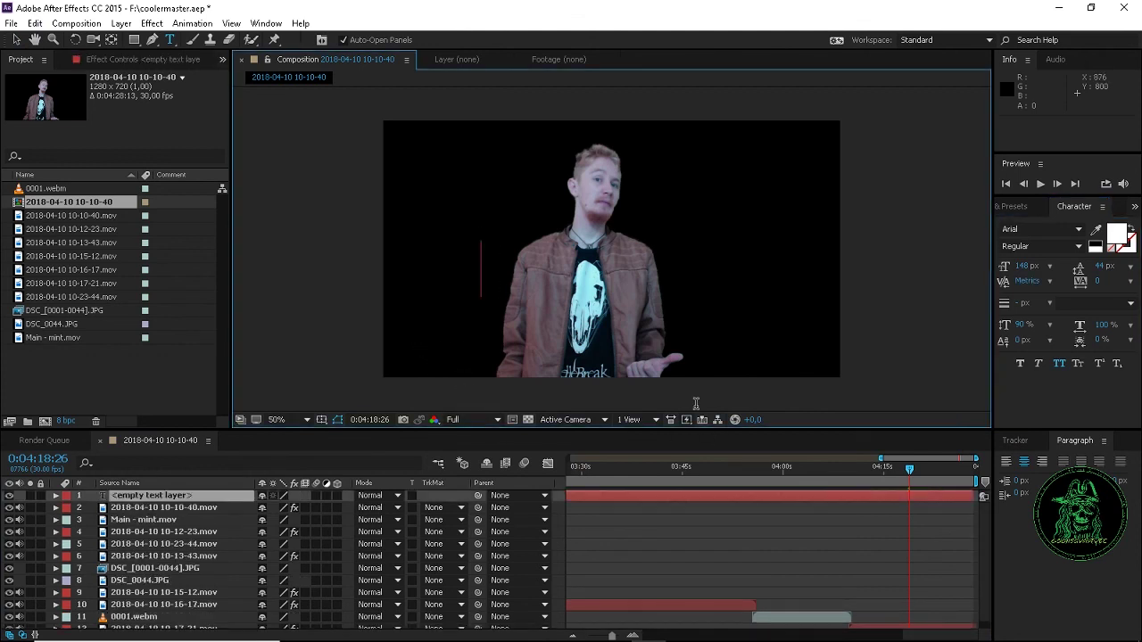
pyautogui.write('twitch')
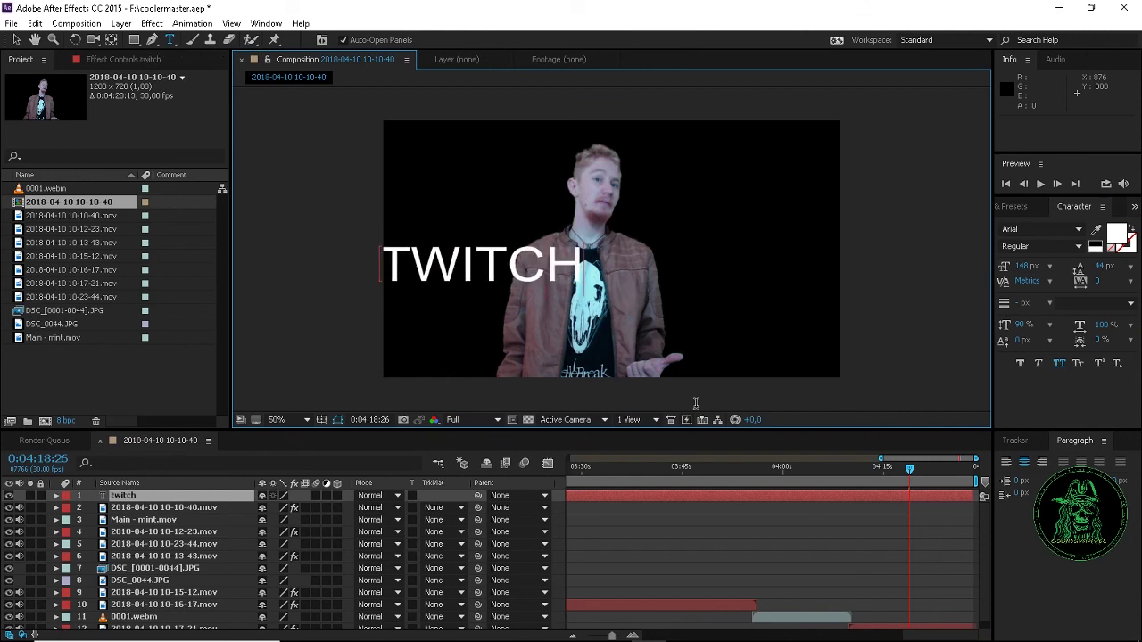
pyautogui.write('.tv')
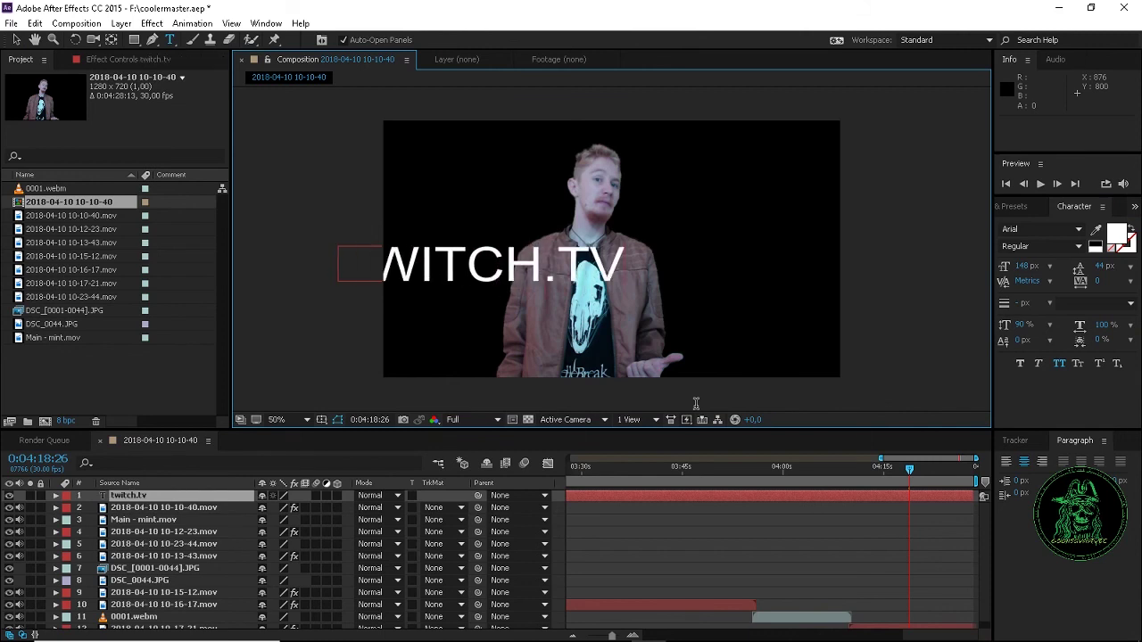
pyautogui.write('/goonsquadtube')
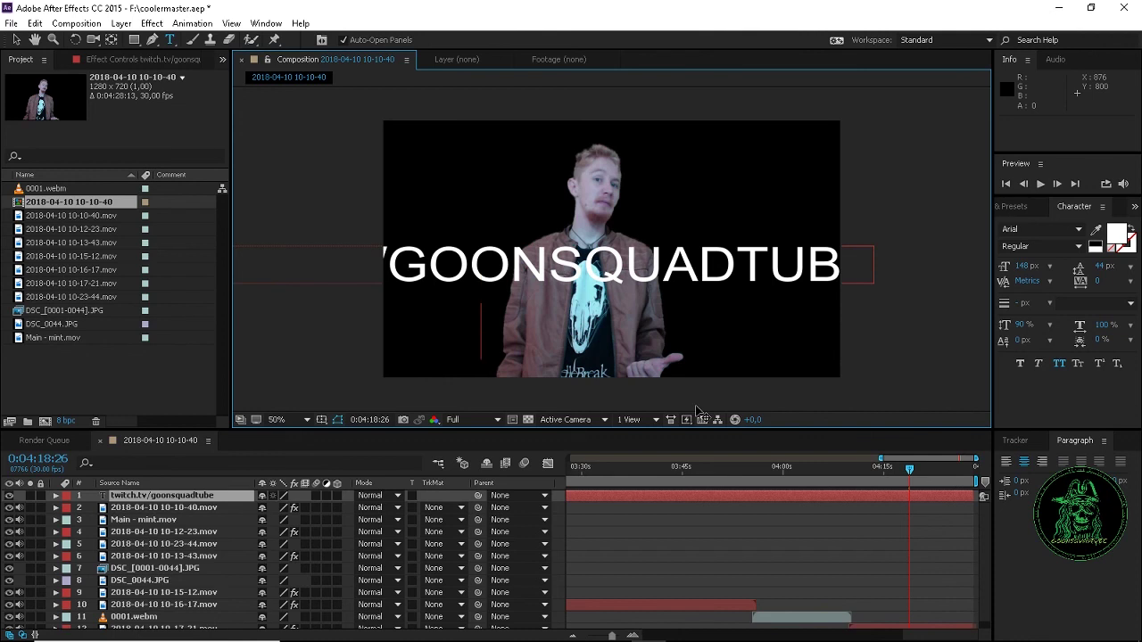
pyautogui.write('@')
pyautogui.write('goonsq')
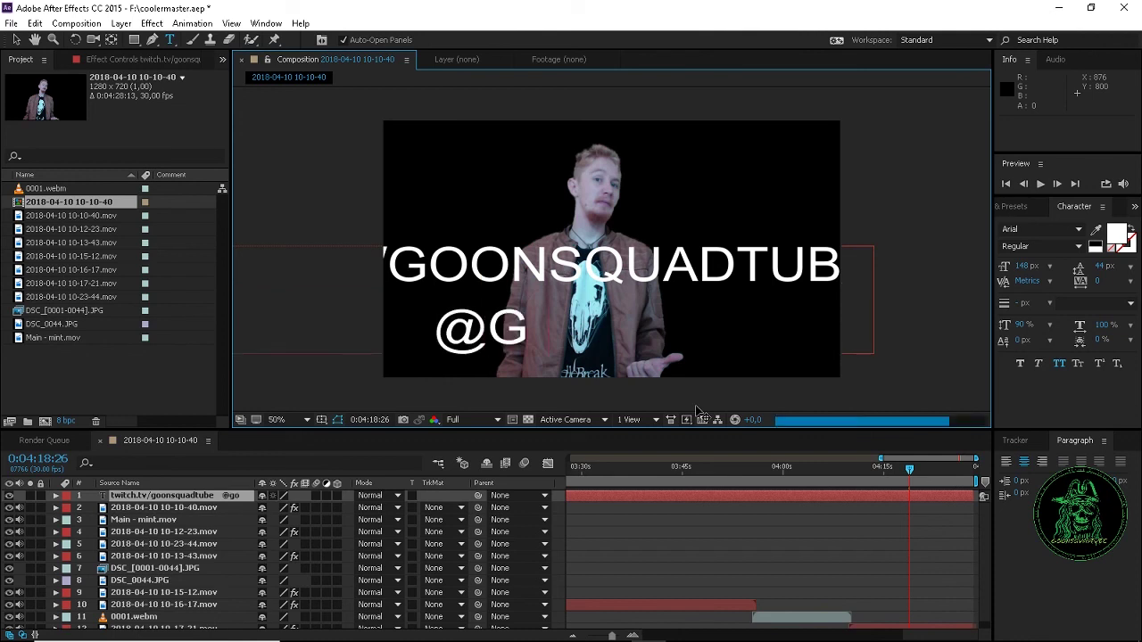
pyautogui.write('uadtube')
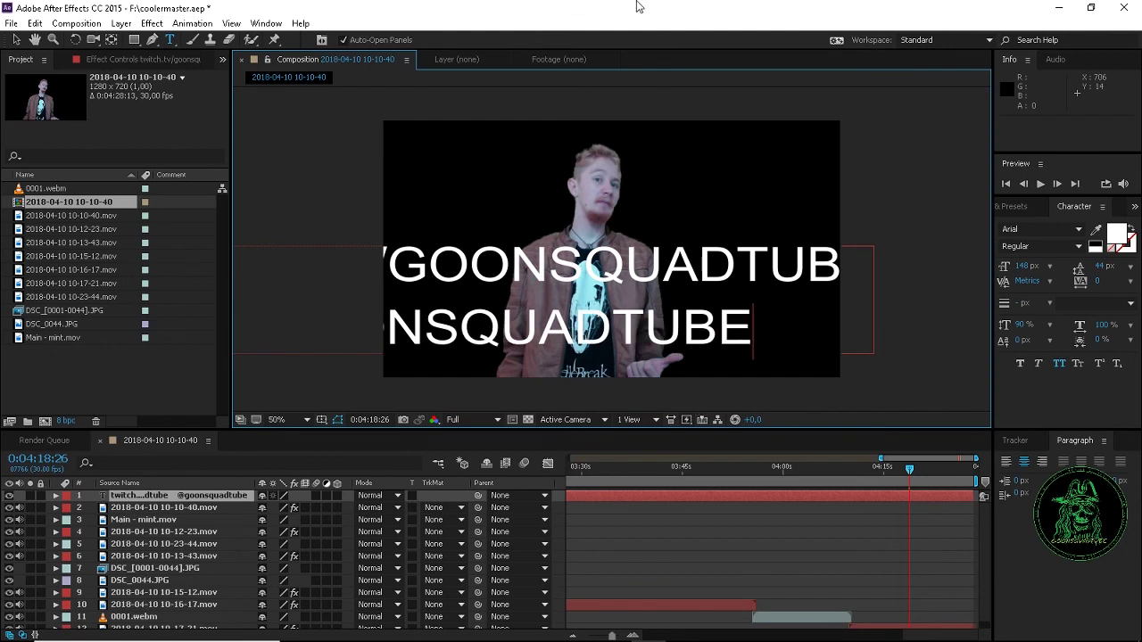
# Scale the text layer down to fit inside the frame and move it over the presenter's chest, to about position 570, 474
pyautogui.click(16, 39)
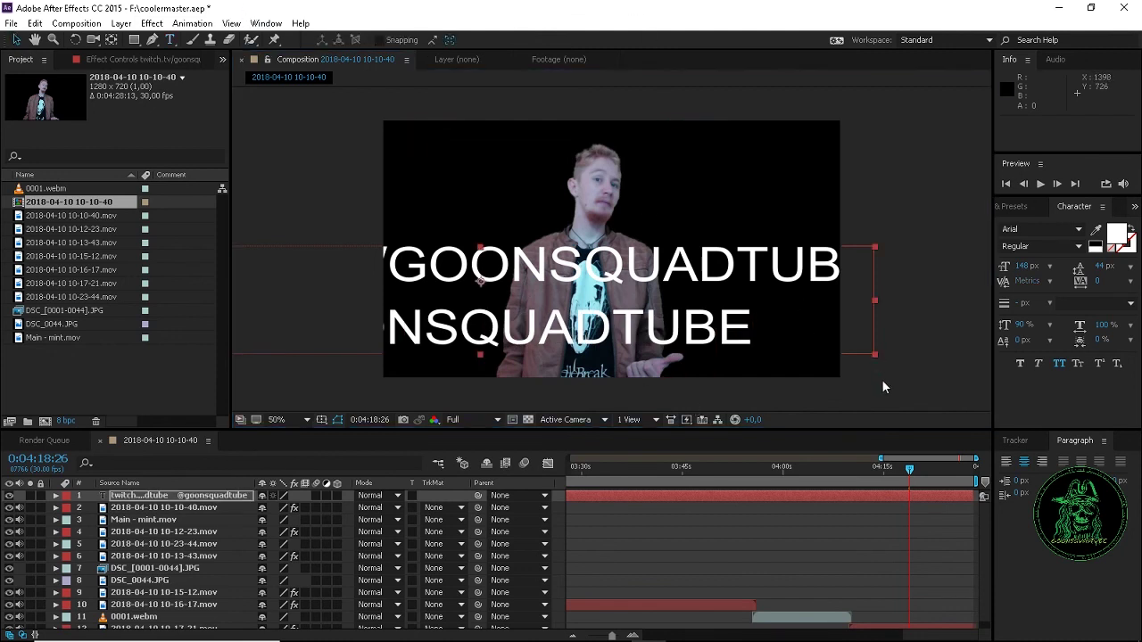
pyautogui.moveTo(880, 355); pyautogui.dragTo(630, 318)
pyautogui.moveTo(492, 296); pyautogui.dragTo(630, 311)
# Preview the text over the footage from about 0:04:15:23, ending at 0:04:22:21
pyautogui.moveTo(919, 469); pyautogui.dragTo(889, 474)
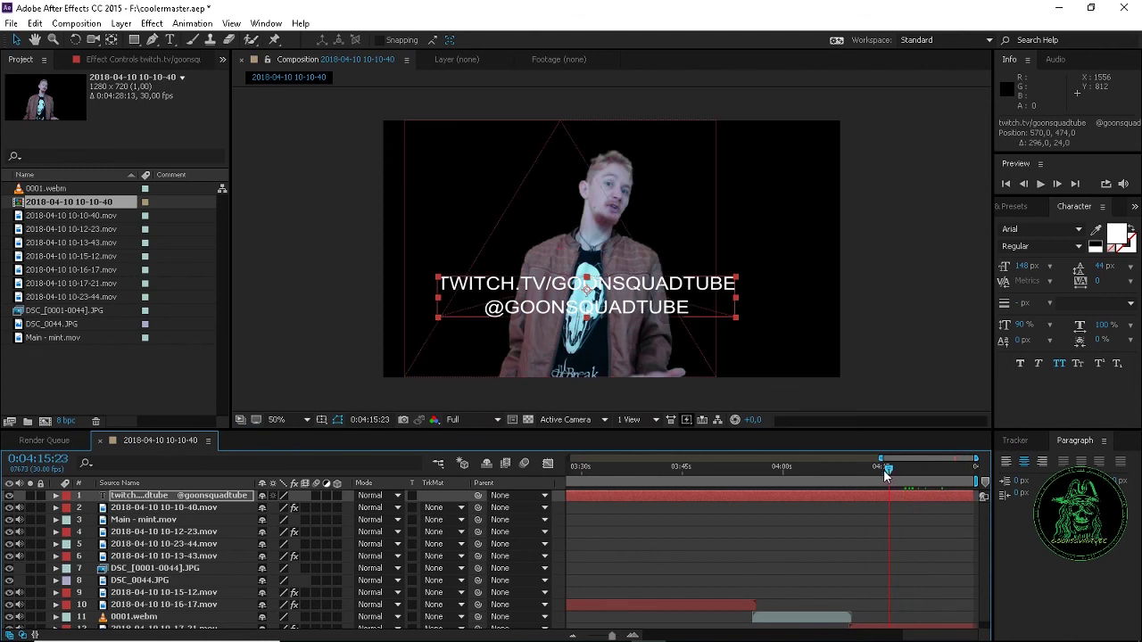
pyautogui.press('space')
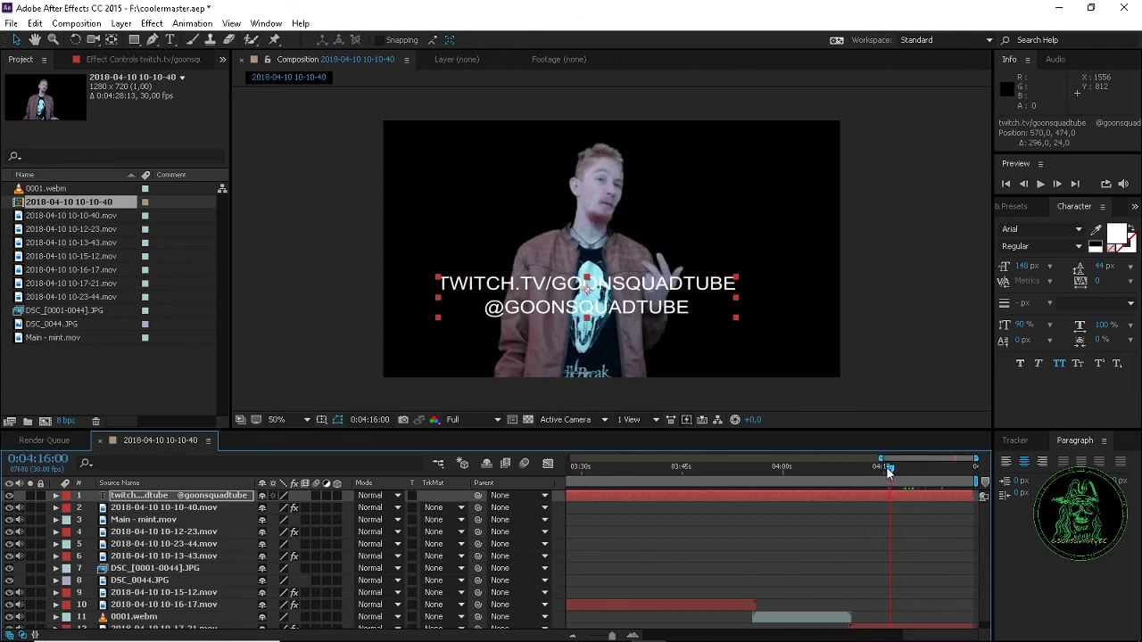
pyautogui.moveTo(889, 471); pyautogui.dragTo(934, 471)
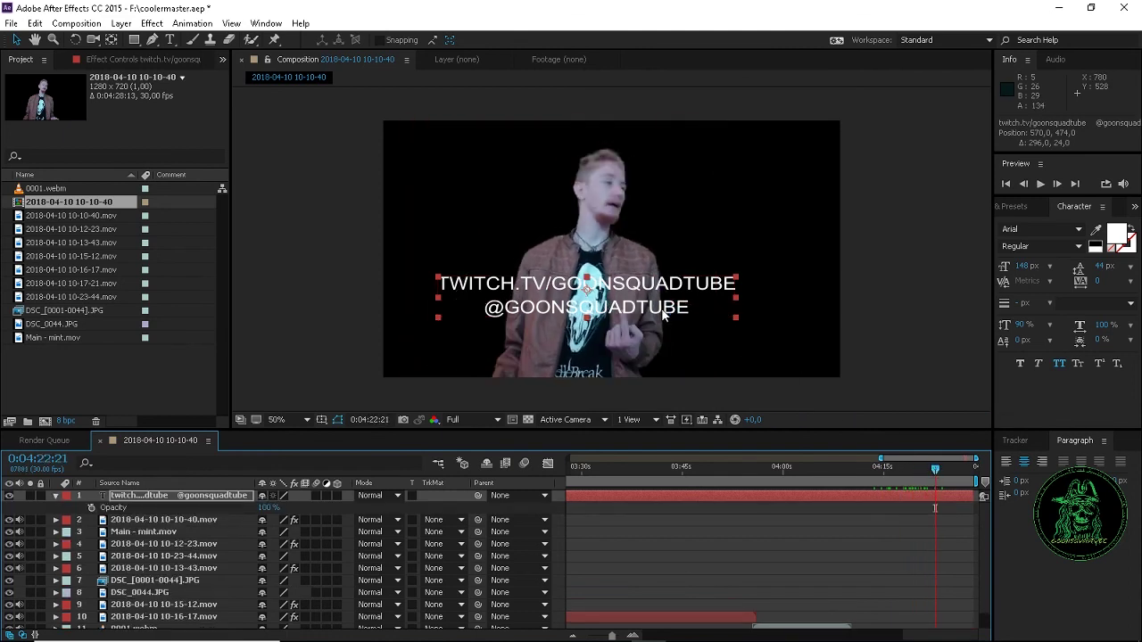
# Set the text layer's fill colour to black (000000)
pyautogui.click(154, 496)
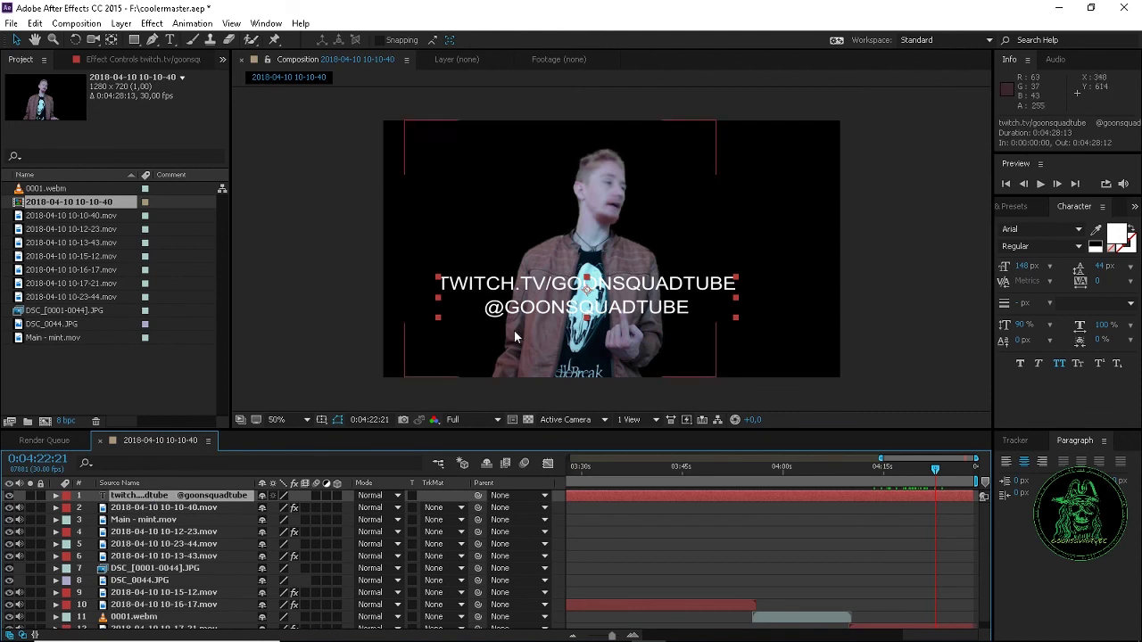
pyautogui.click(1121, 235)
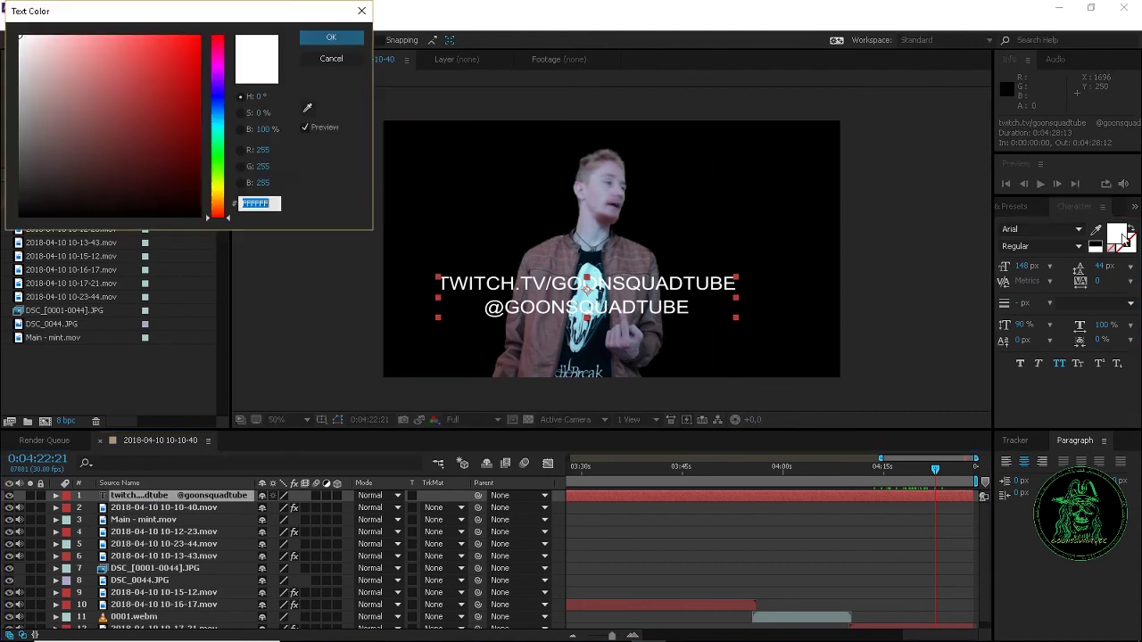
pyautogui.moveTo(45, 214); pyautogui.dragTo(7, 223)
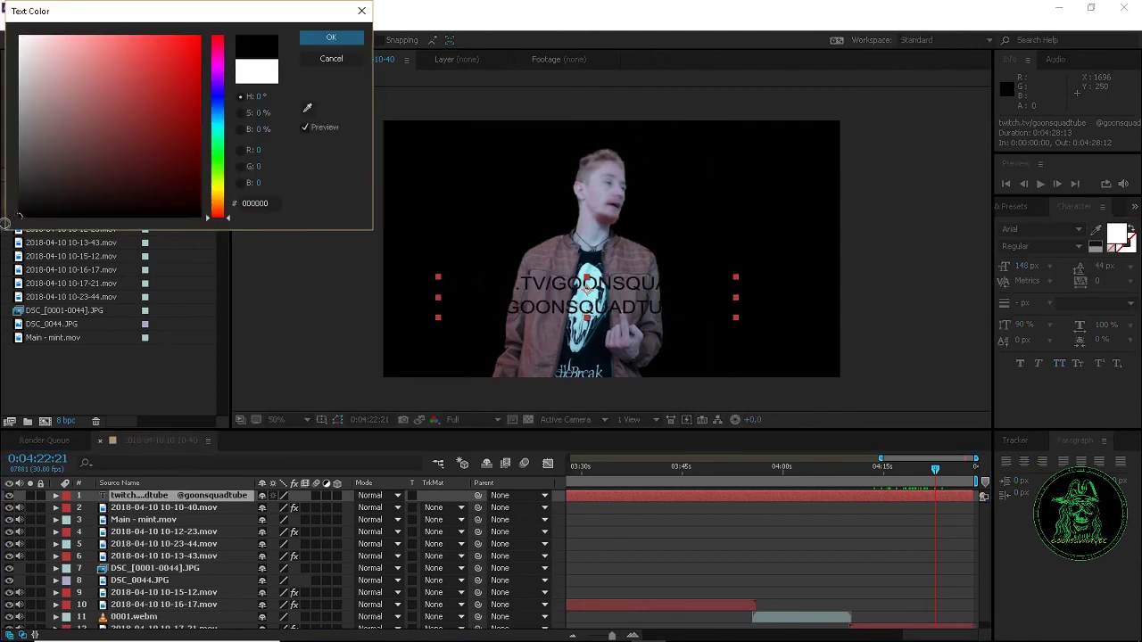
pyautogui.click(329, 40)
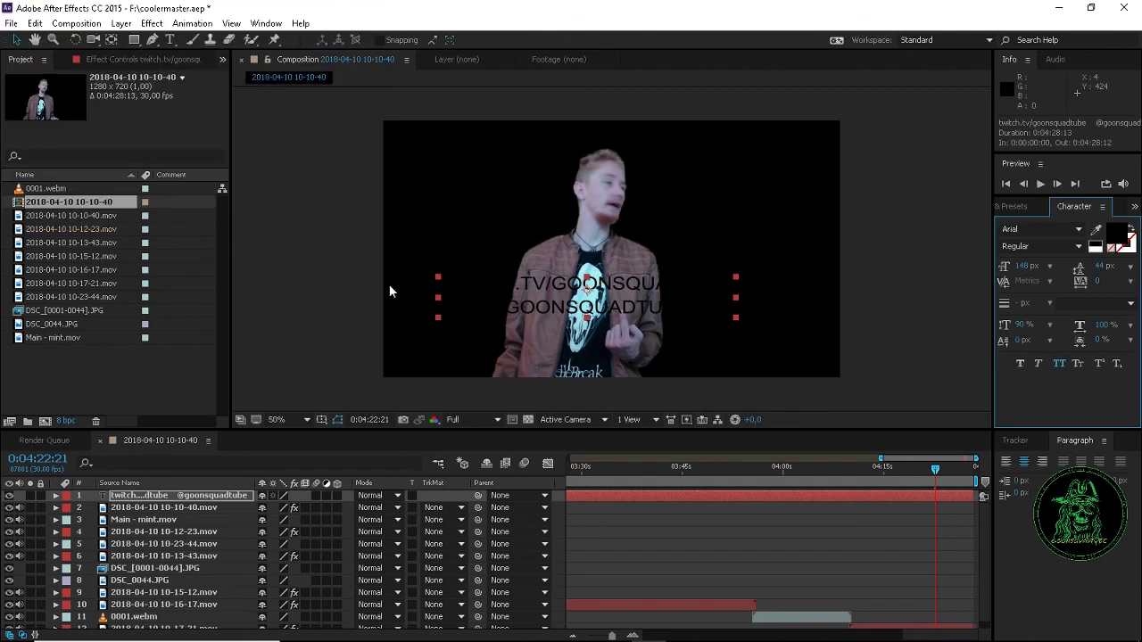
# Find Gaussian Blur among the effects, apply it to the black text layer and set its Blurriness to 7.3
pyautogui.click(1022, 211)
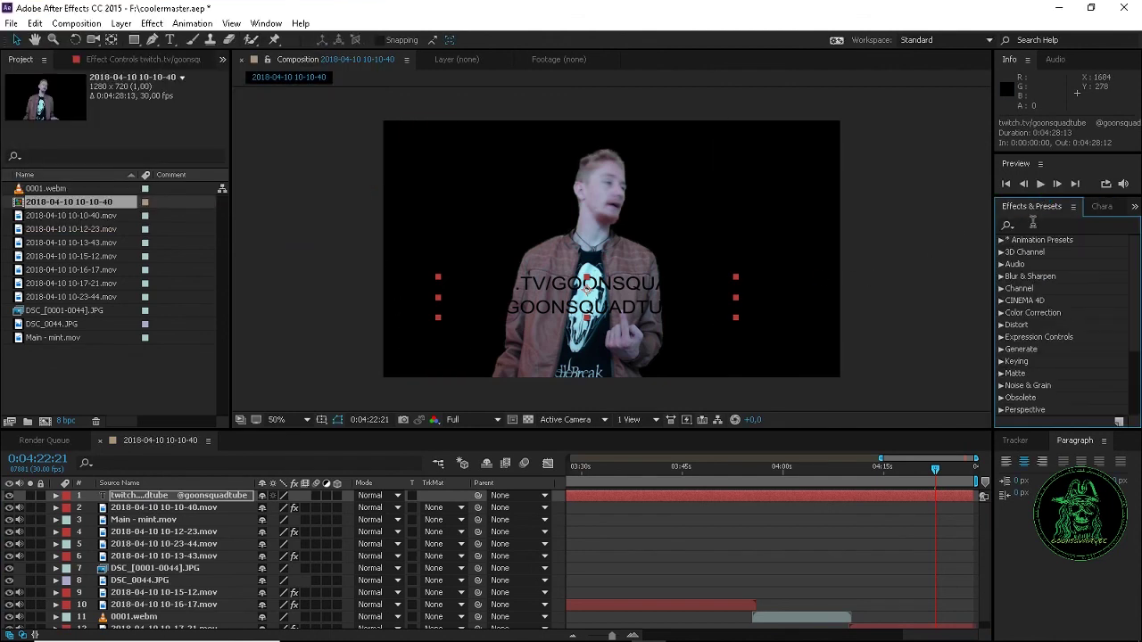
pyautogui.write('bl')
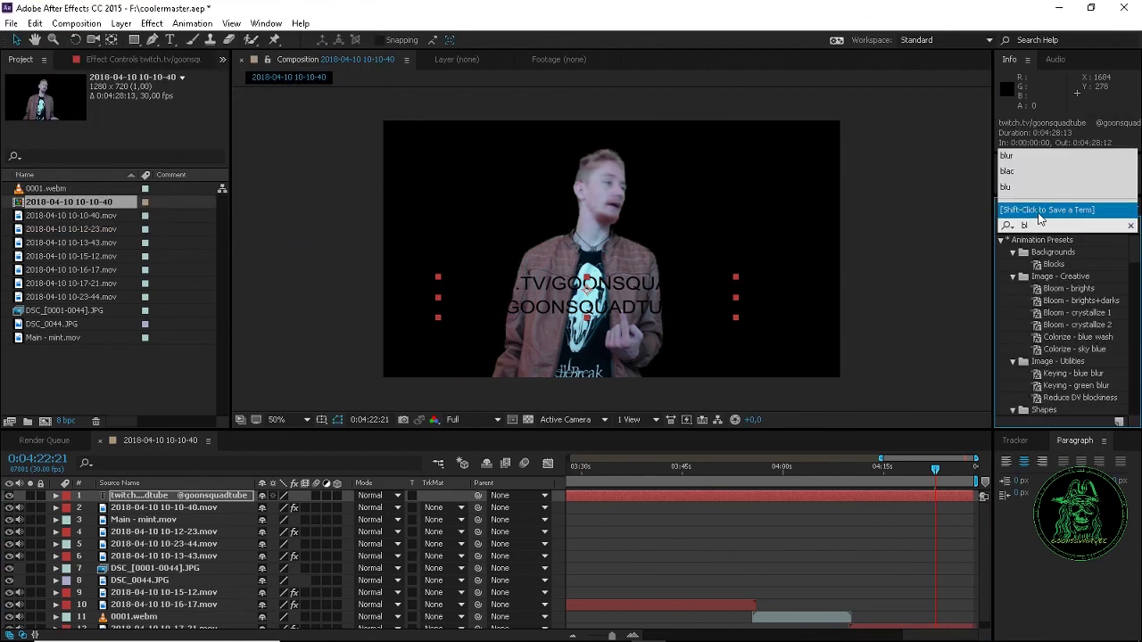
pyautogui.write('u')
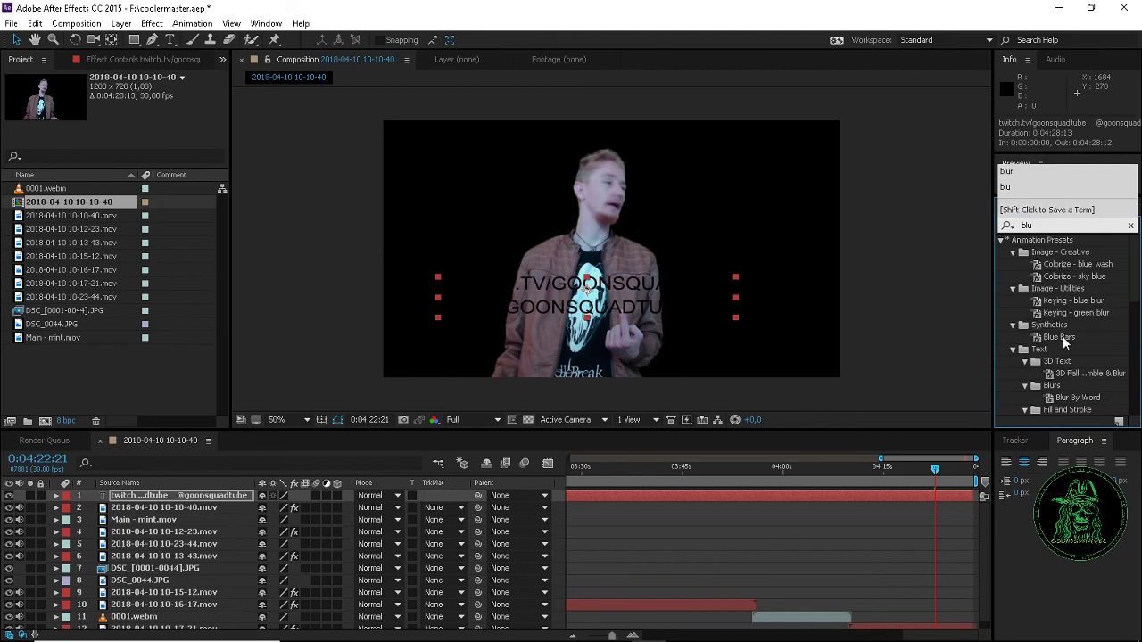
pyautogui.scroll(-3, 1075, 285)
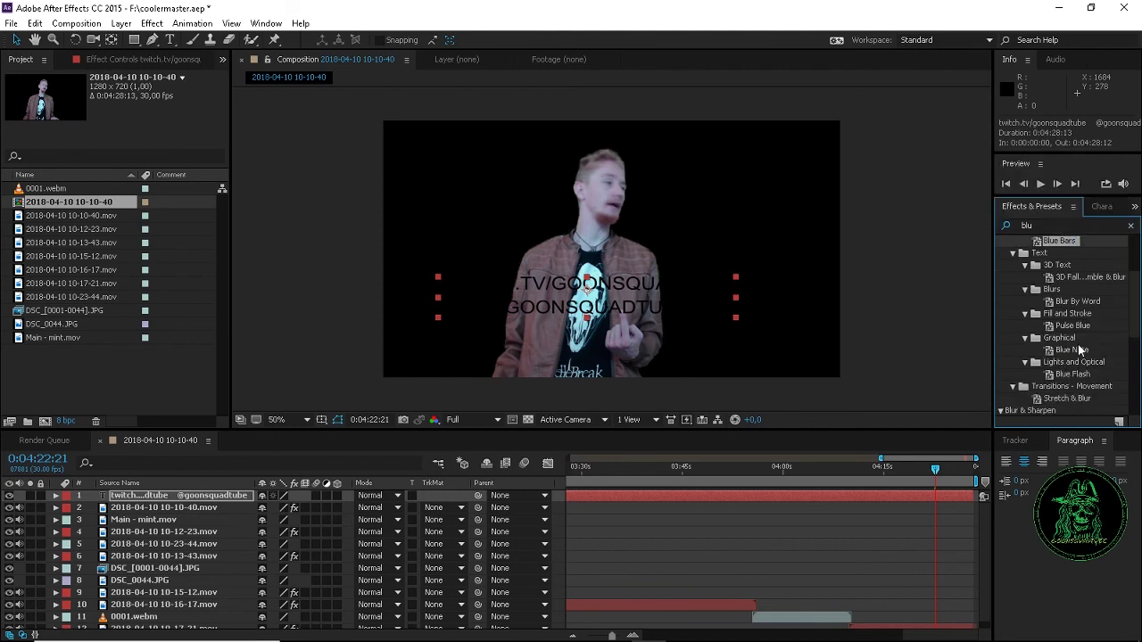
pyautogui.scroll(-3, 1080, 350)
pyautogui.scroll(-3, 1080, 348)
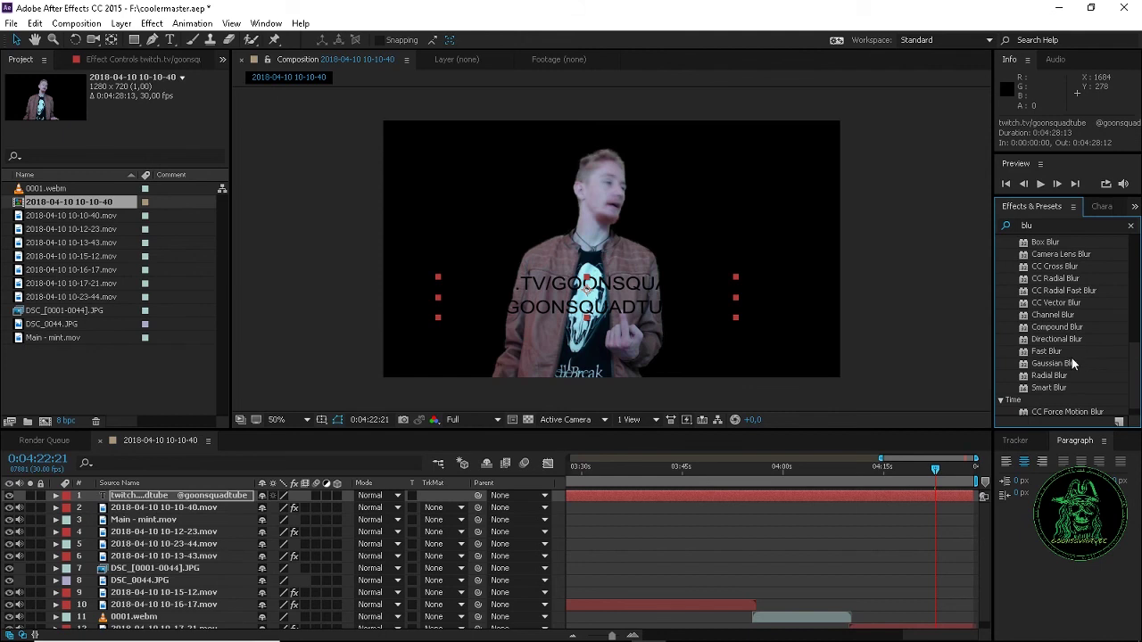
pyautogui.click(1069, 365)
pyautogui.doubleClick(1068, 365)
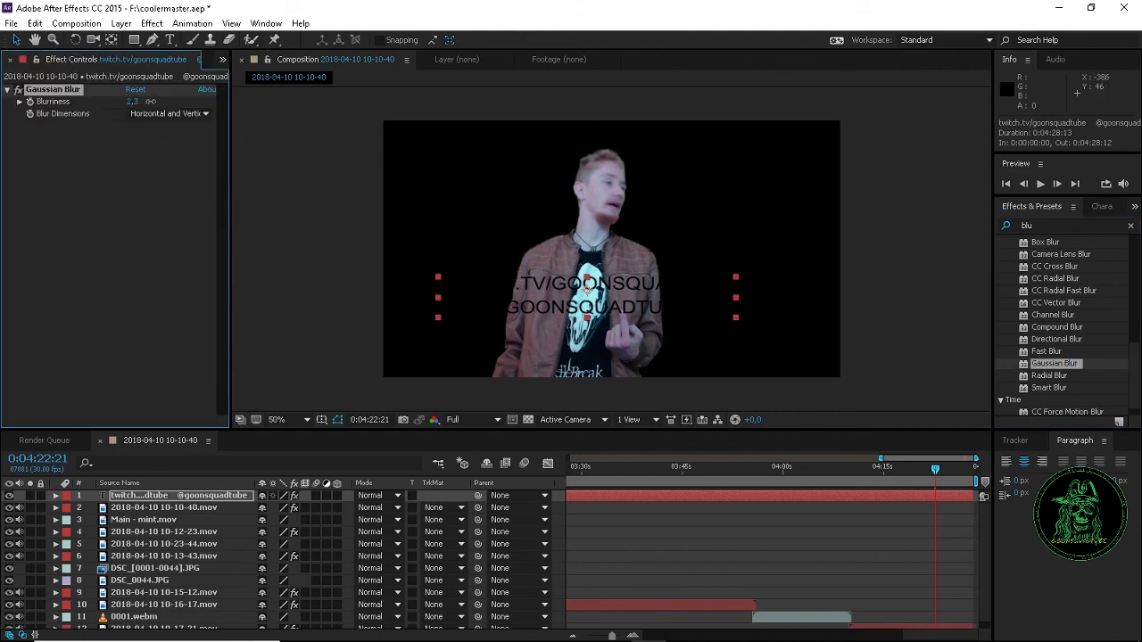
pyautogui.moveTo(150, 100); pyautogui.dragTo(189, 109)
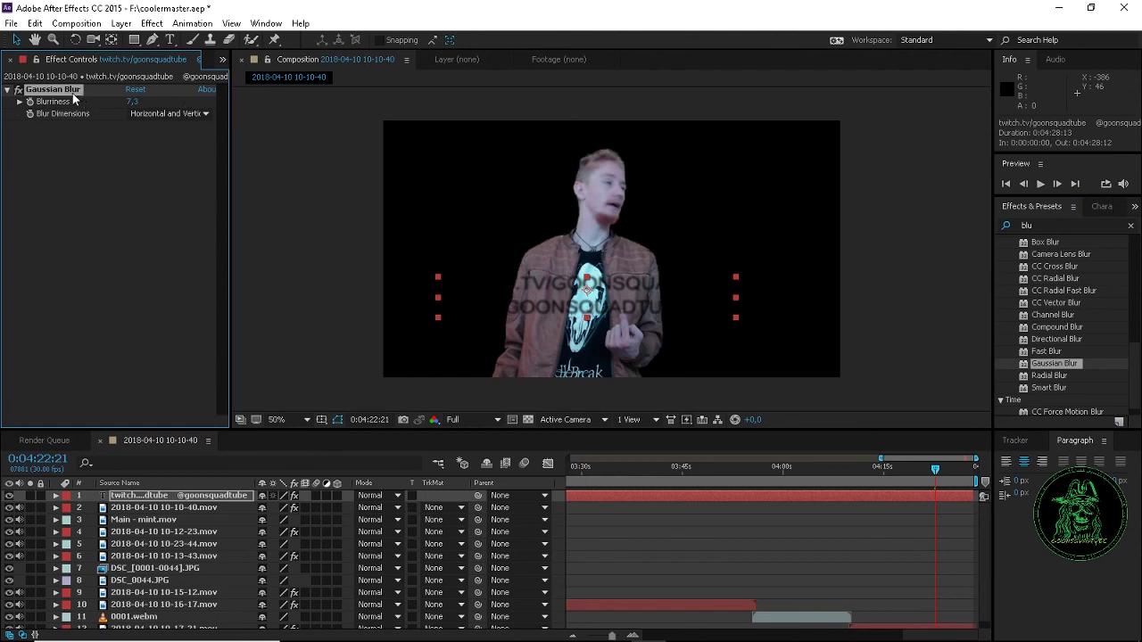
# Duplicate the blurred text layer and remove the Gaussian Blur effect from the copy
pyautogui.click(153, 500)
pyautogui.hotkey('ctrl', 'c')
pyautogui.hotkey('ctrl', 'v')
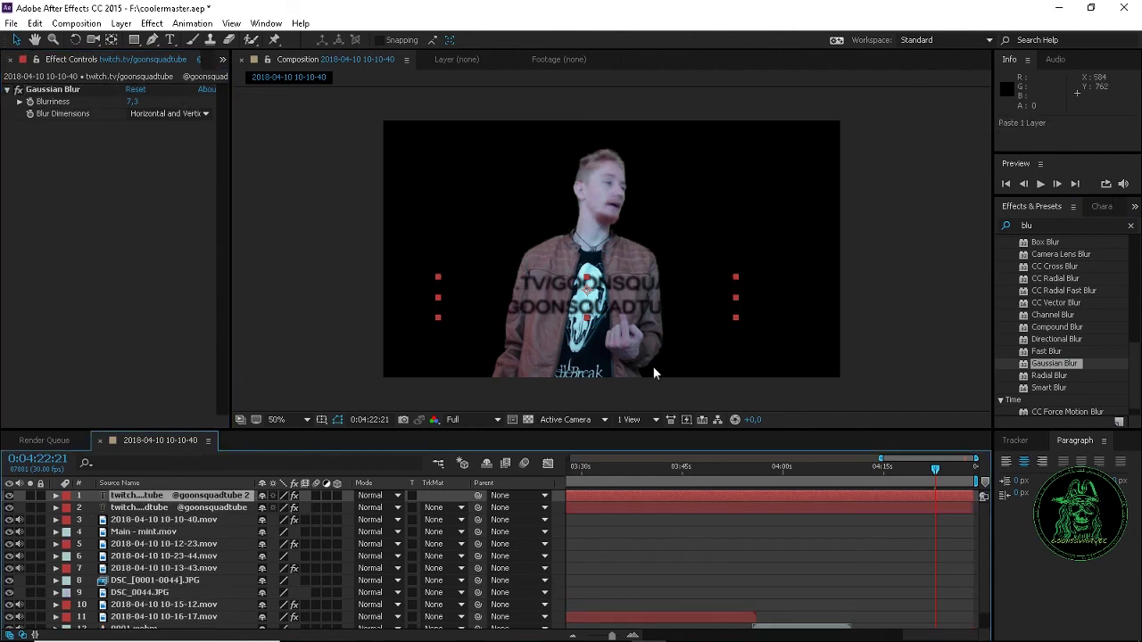
pyautogui.click(64, 90)
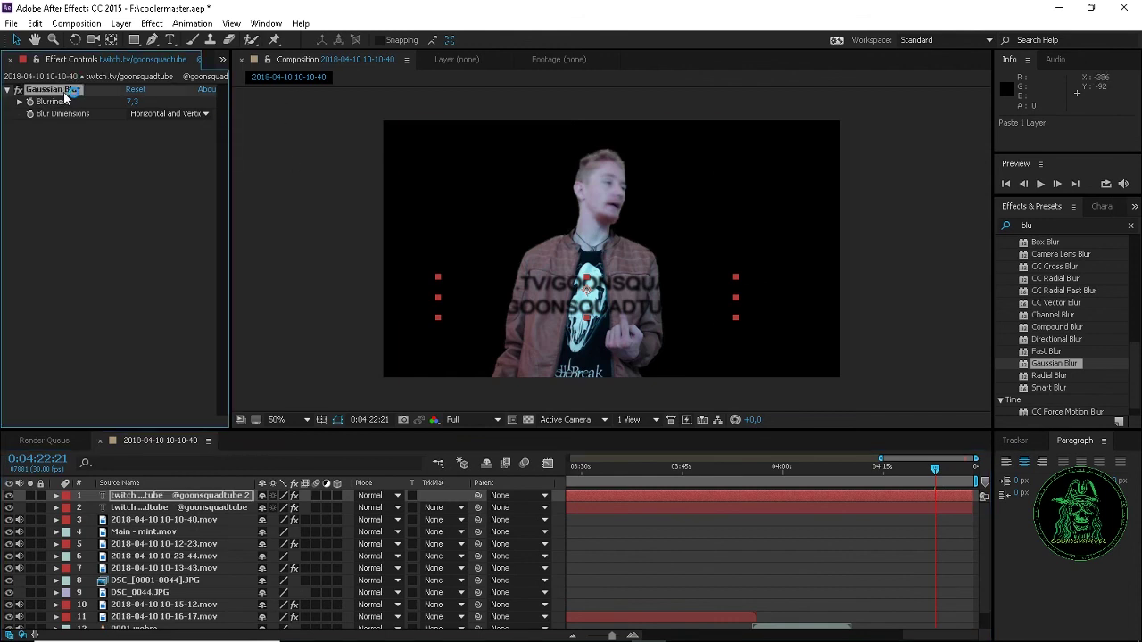
pyautogui.press('Delete')
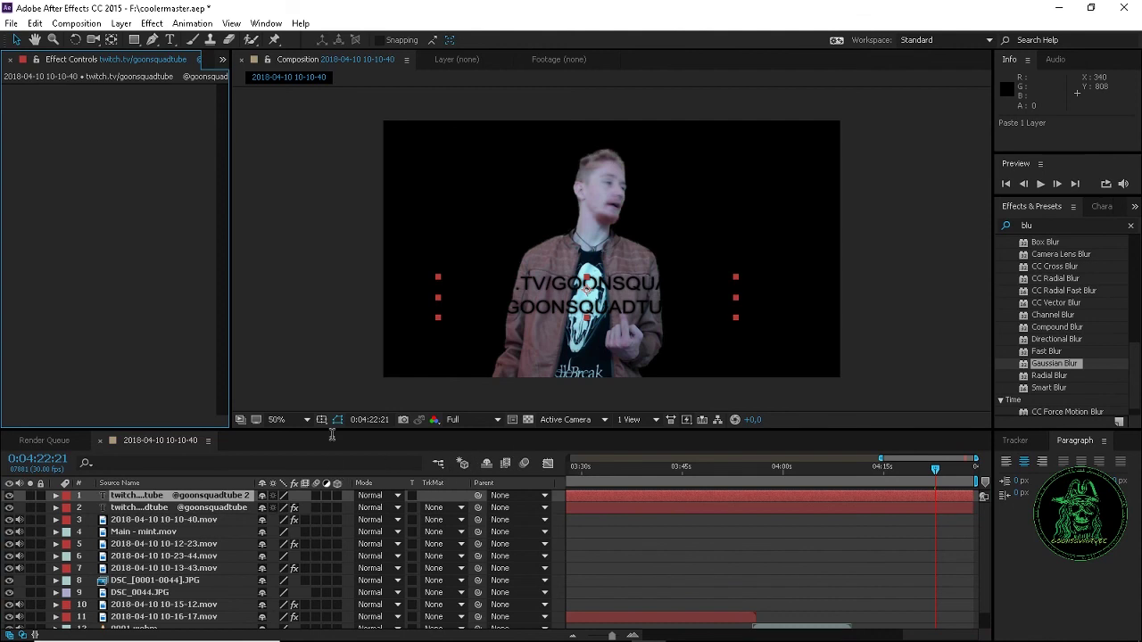
# Set the duplicated text layer's fill colour to bright green (06FF00)
pyautogui.click(170, 40)
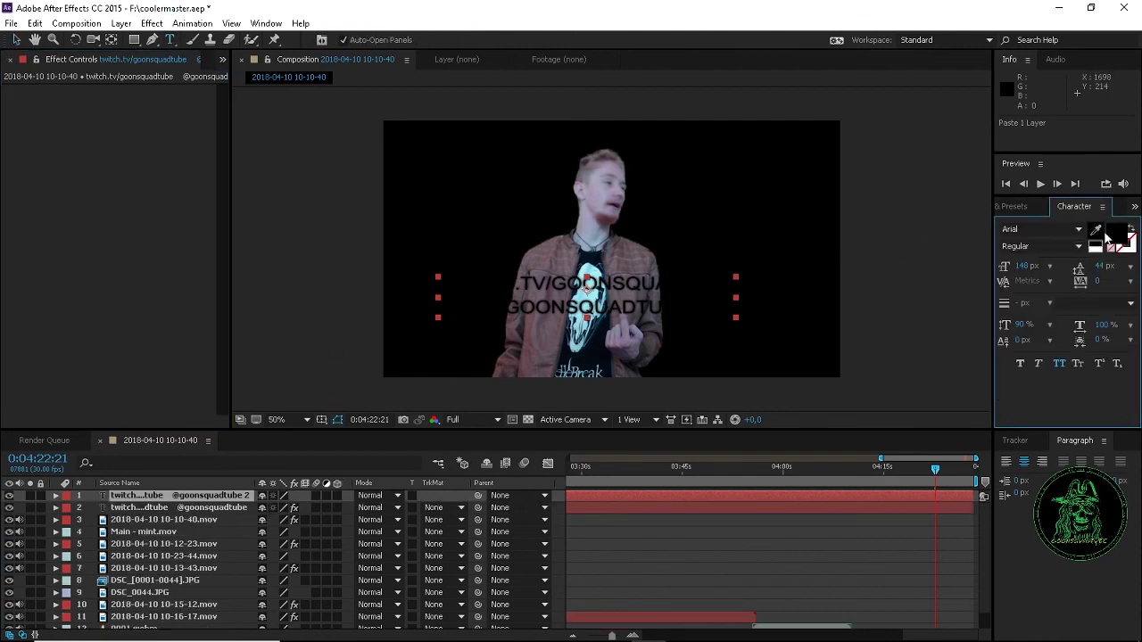
pyautogui.click(1113, 234)
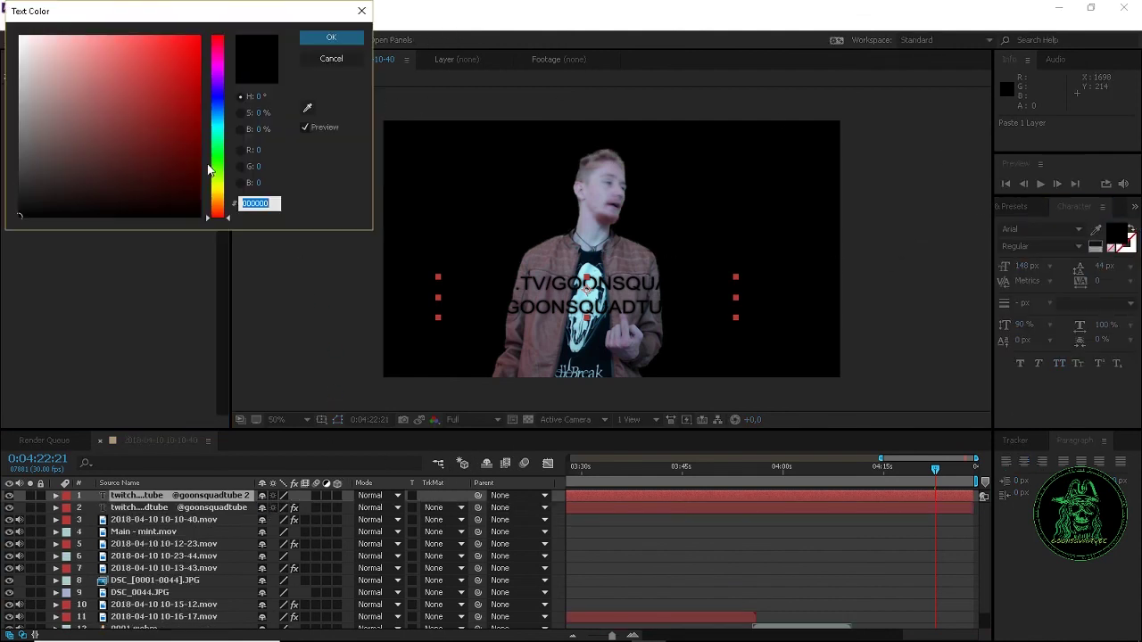
pyautogui.click(219, 158)
pyautogui.click(160, 79)
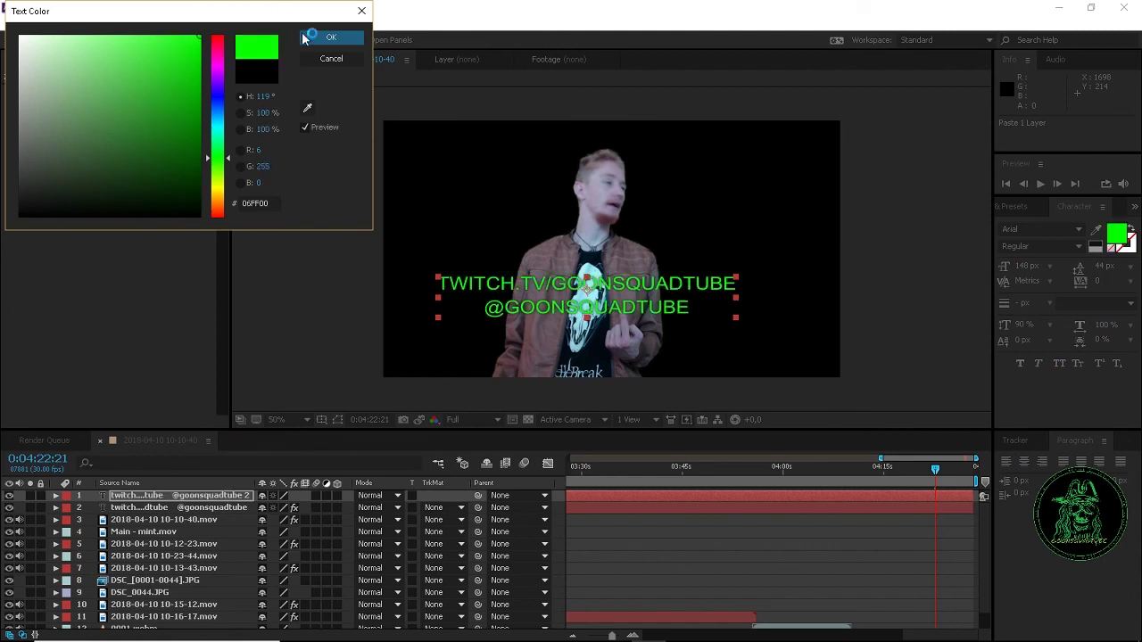
pyautogui.click(329, 37)
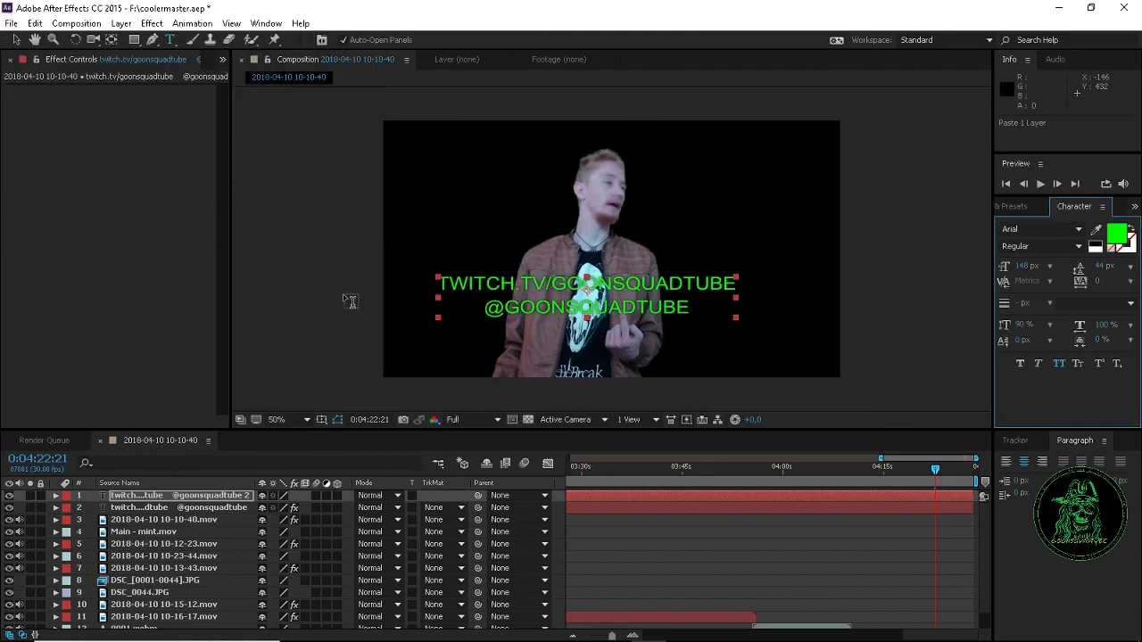
# Offset the green text slightly from the blurred black copy, to position 574, 470, and check it at an earlier frame
pyautogui.click(241, 496)
pyautogui.moveTo(506, 307); pyautogui.dragTo(507, 305)
pyautogui.scroll(-1, 858, 502)
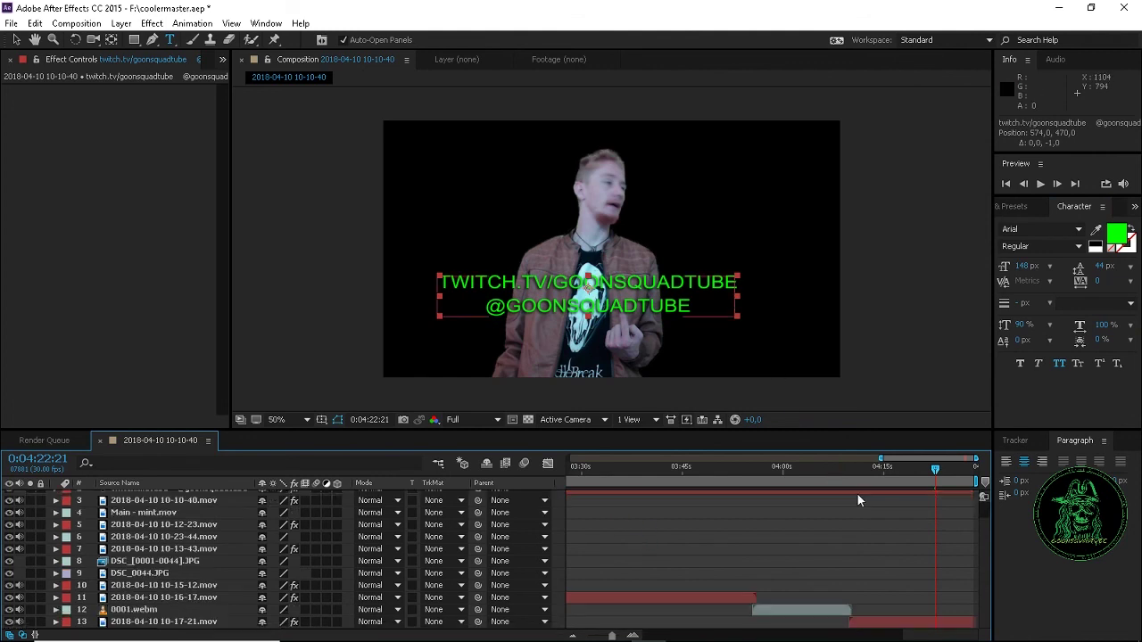
pyautogui.moveTo(939, 466); pyautogui.dragTo(895, 477)
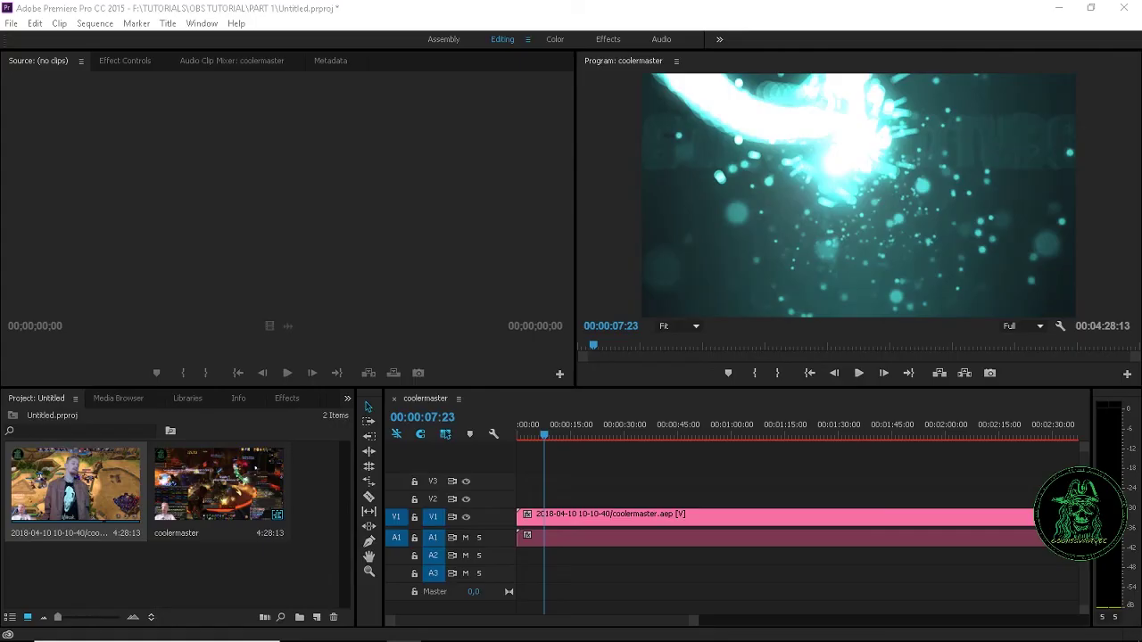
pyautogui.click(339, 212)
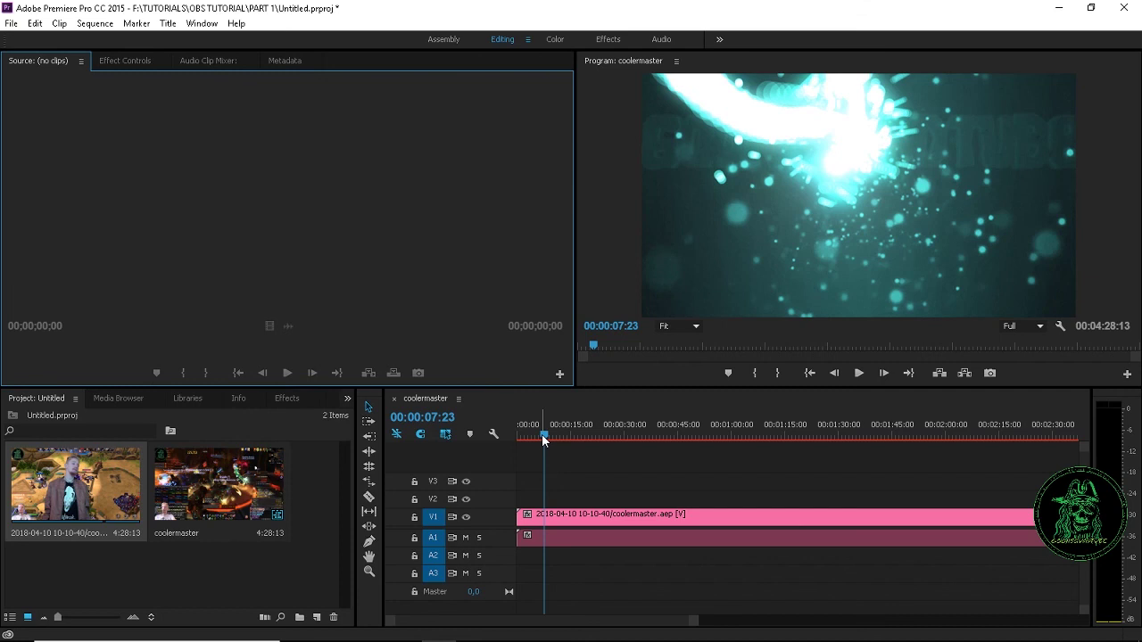
pyautogui.click(13, 24)
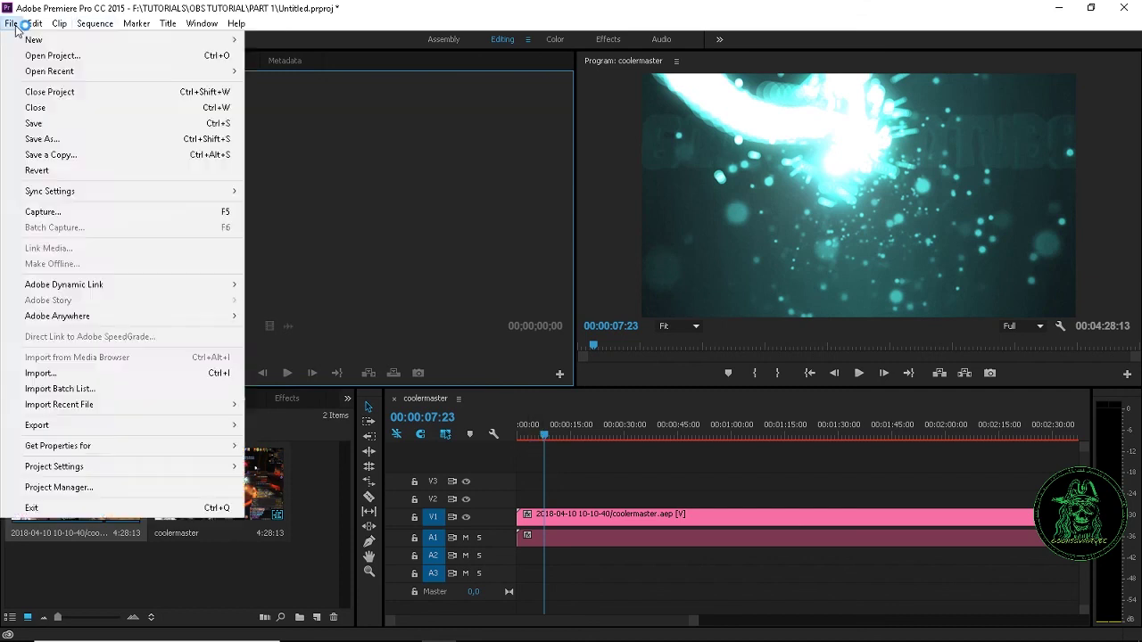
pyautogui.click(17, 27)
pyautogui.click(11, 23)
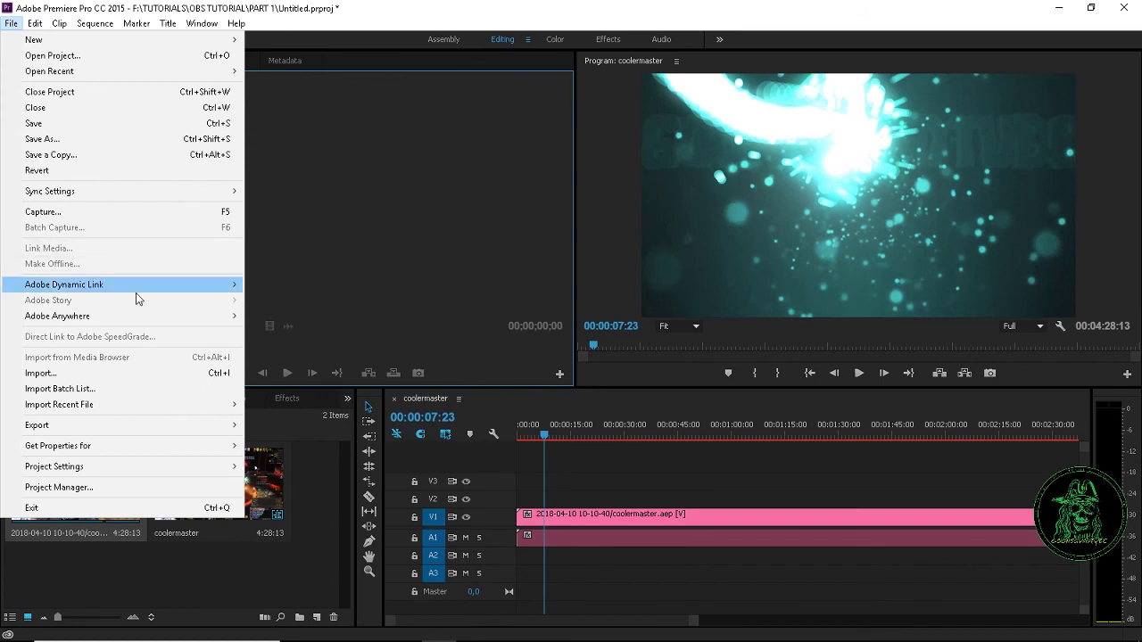
pyautogui.click(165, 375)
pyautogui.scroll(-10, 328, 256)
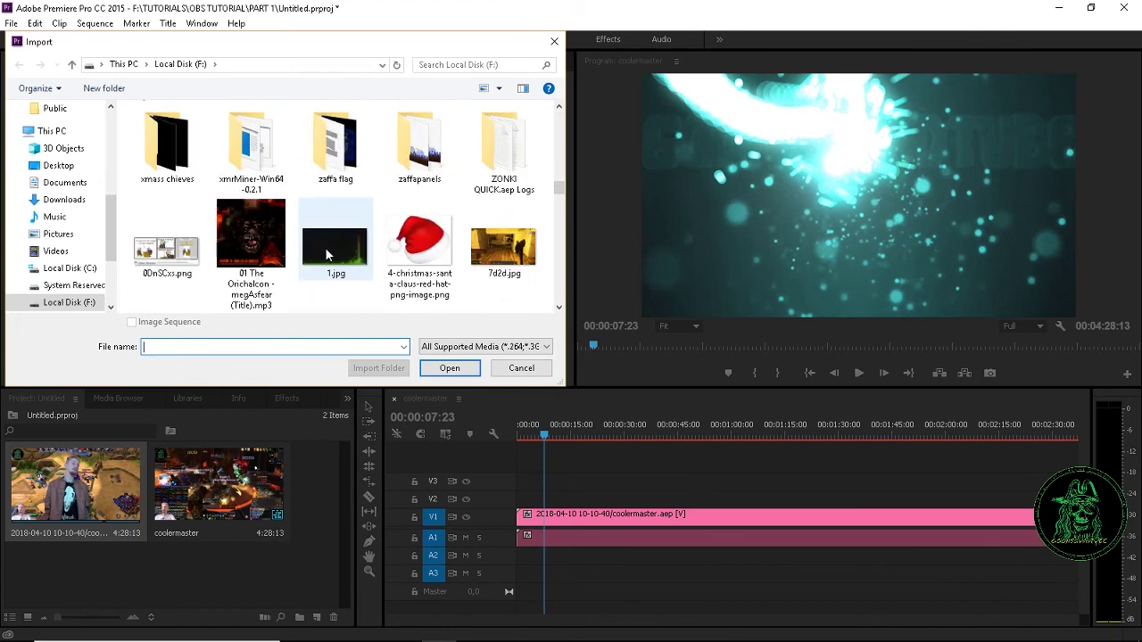
pyautogui.scroll(-5, 328, 256)
pyautogui.scroll(7, 277, 259)
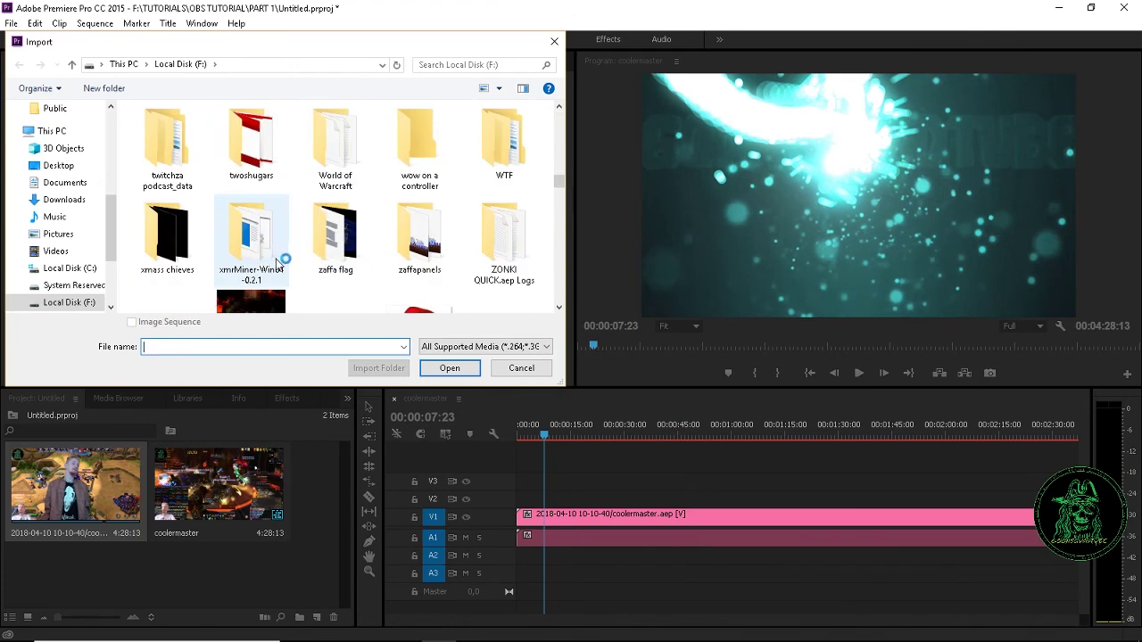
pyautogui.scroll(-1, 279, 259)
pyautogui.scroll(-3, 281, 242)
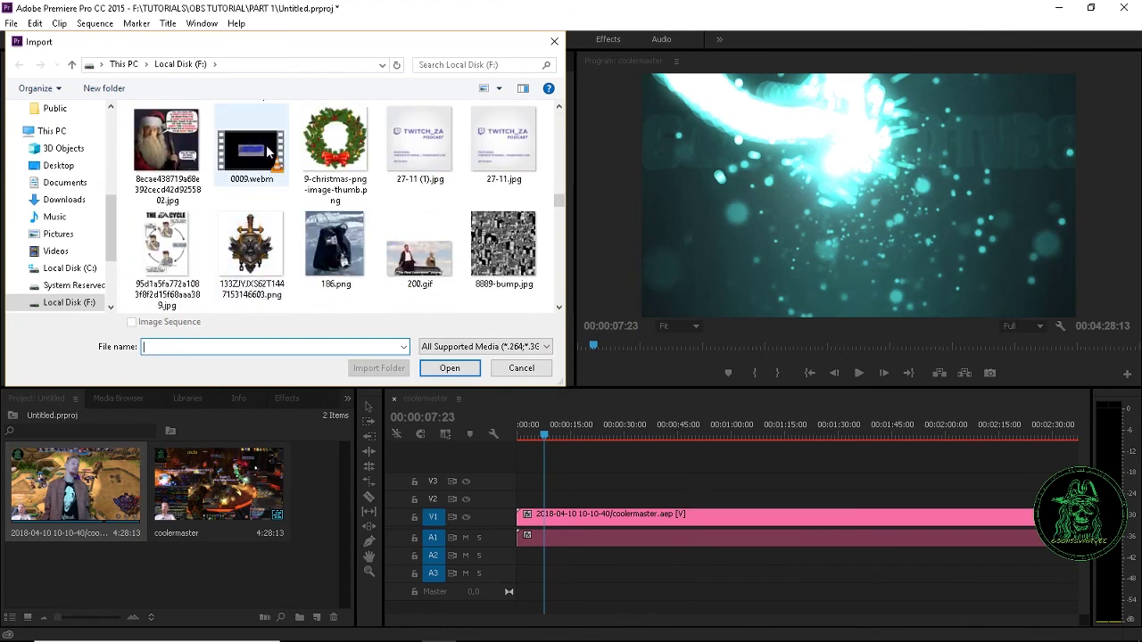
pyautogui.press('c')
pyautogui.click(252, 254)
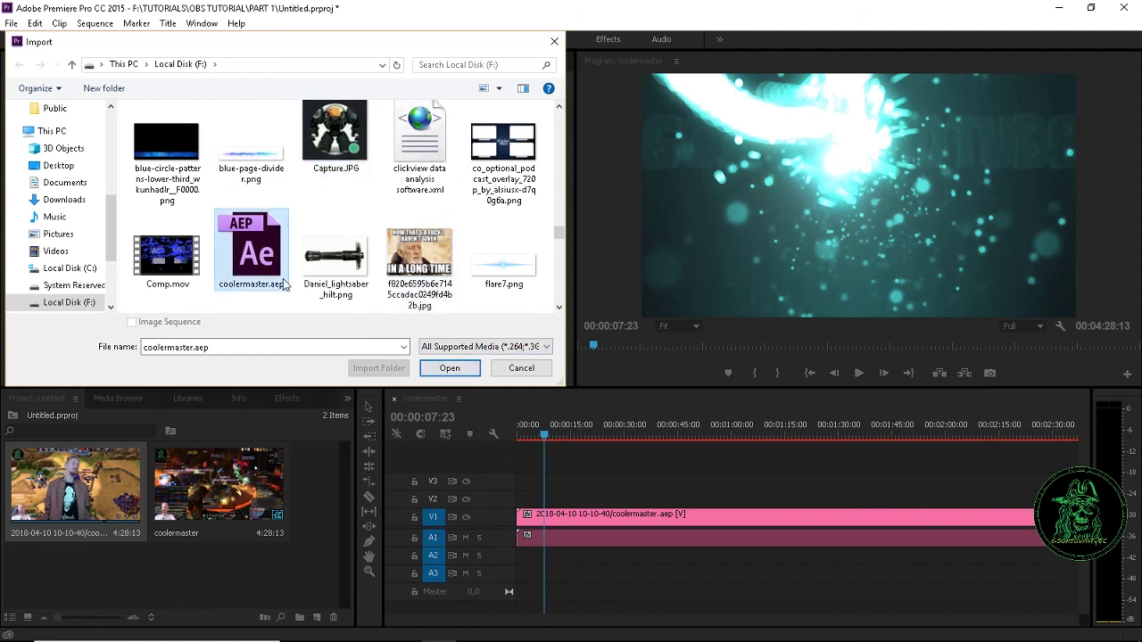
pyautogui.click(521, 368)
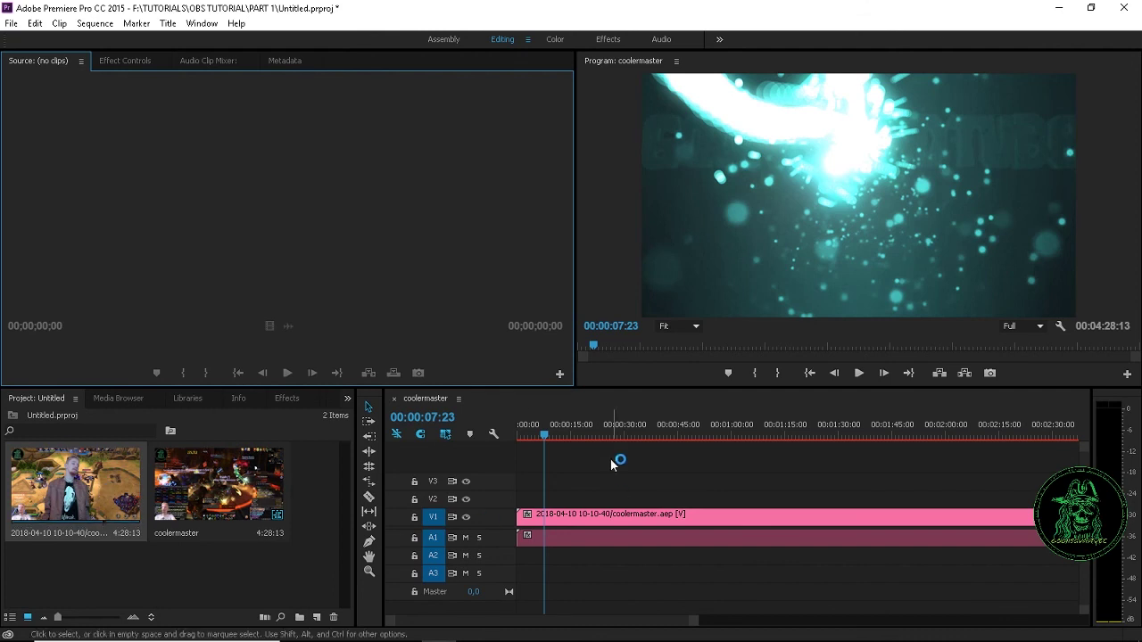
# Move the playhead through the coolermaster sequence to the closing shot at 00:04:20:06
pyautogui.click(605, 437)
pyautogui.click(941, 437)
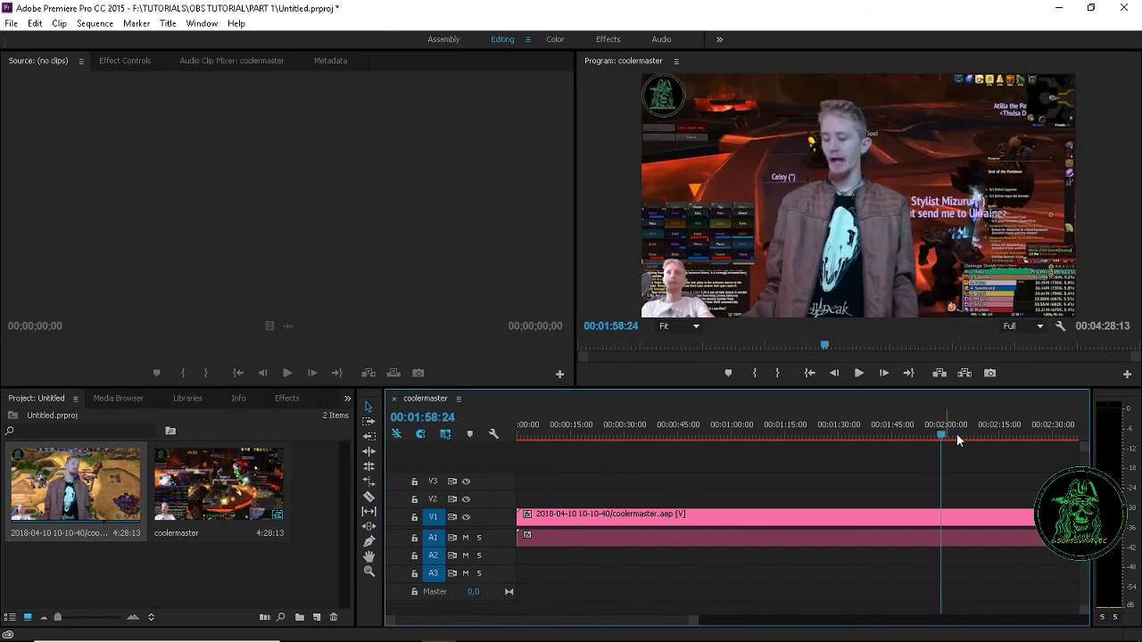
pyautogui.click(1048, 435)
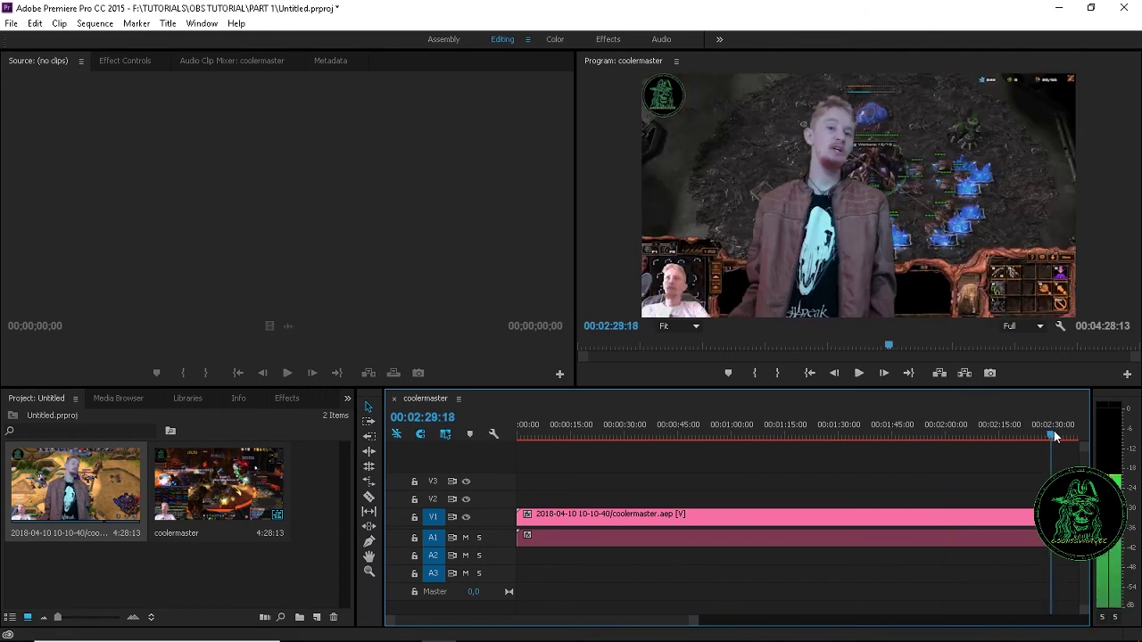
pyautogui.moveTo(1050, 436); pyautogui.dragTo(1073, 435)
pyautogui.moveTo(901, 346); pyautogui.dragTo(1128, 348)
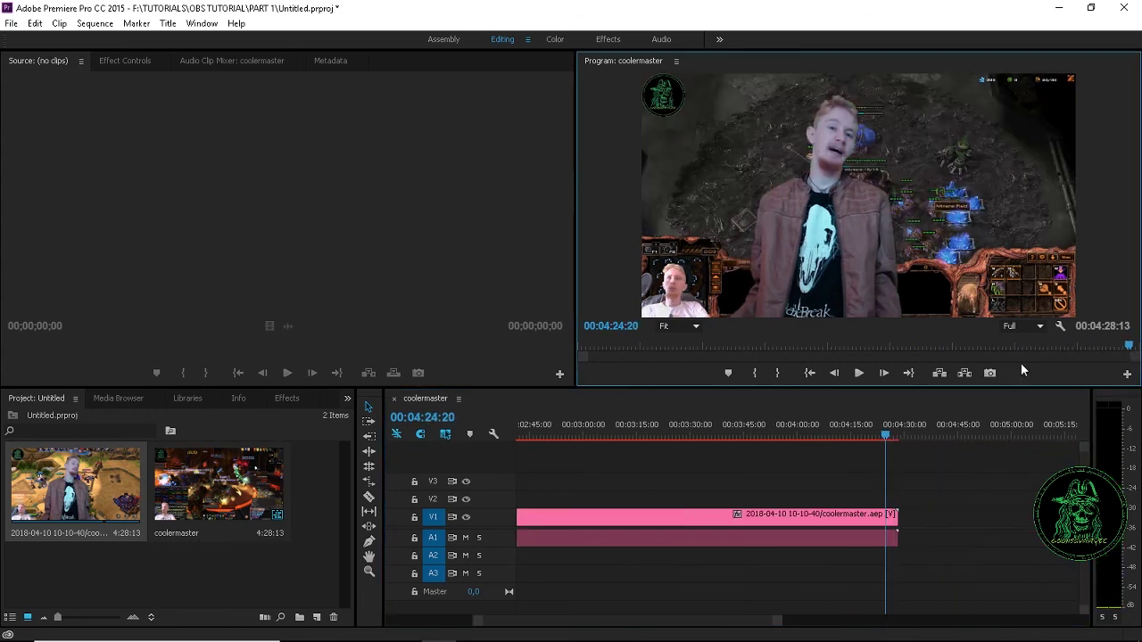
pyautogui.click(1086, 345)
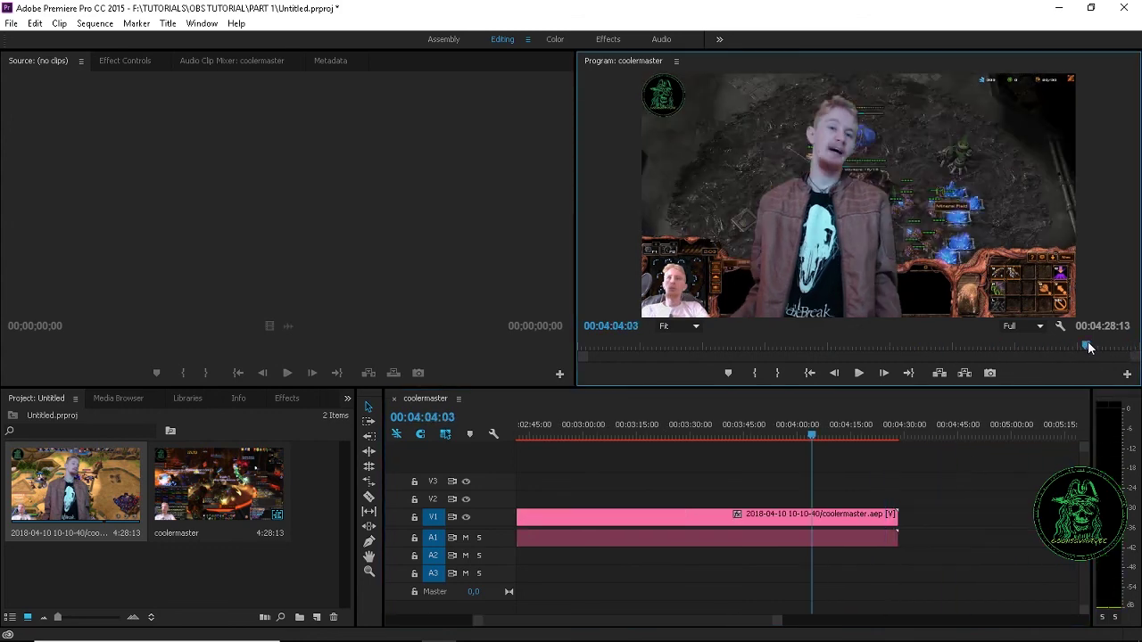
pyautogui.moveTo(1083, 349); pyautogui.dragTo(1120, 348)
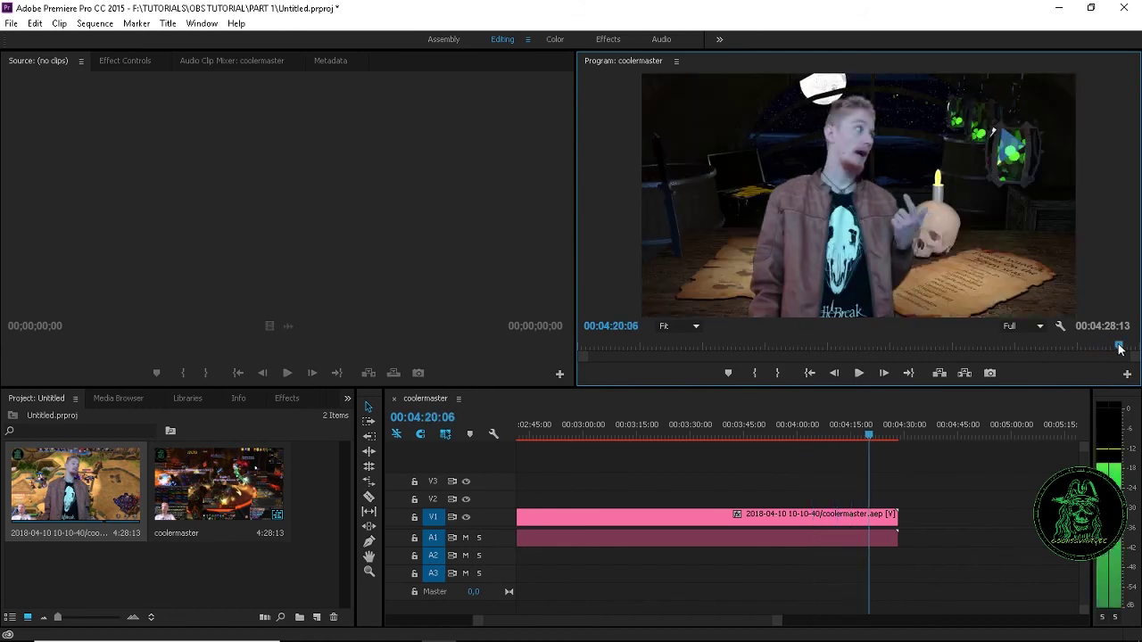
# Create a new default still title, keeping the suggested name and the 1280 x 720 video settings
pyautogui.click(123, 60)
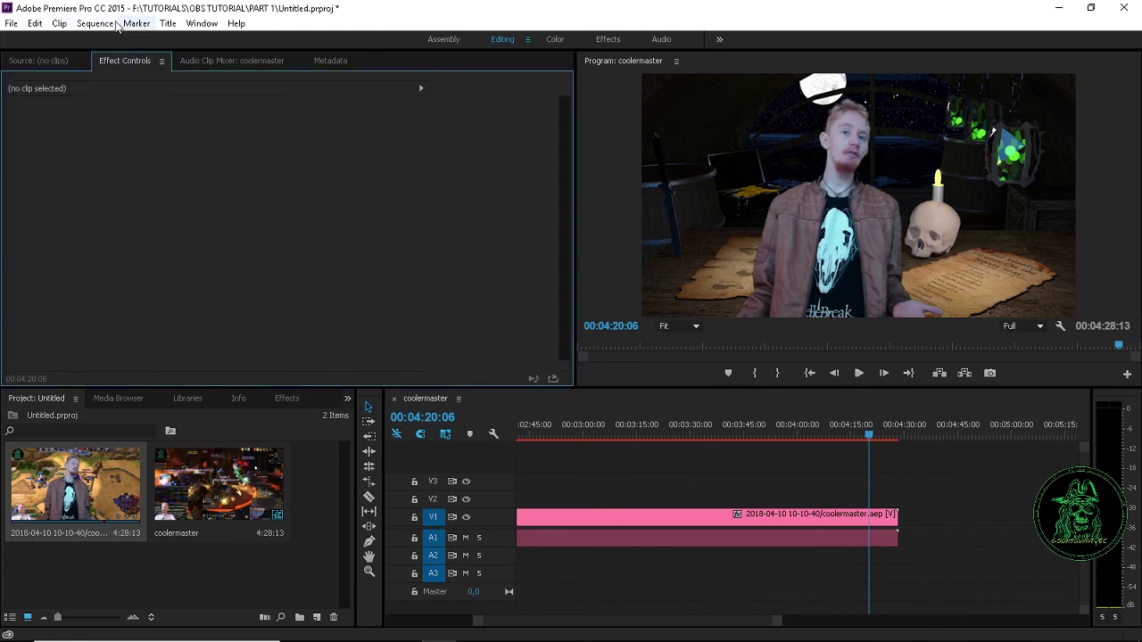
pyautogui.click(112, 27)
pyautogui.moveTo(170, 25)
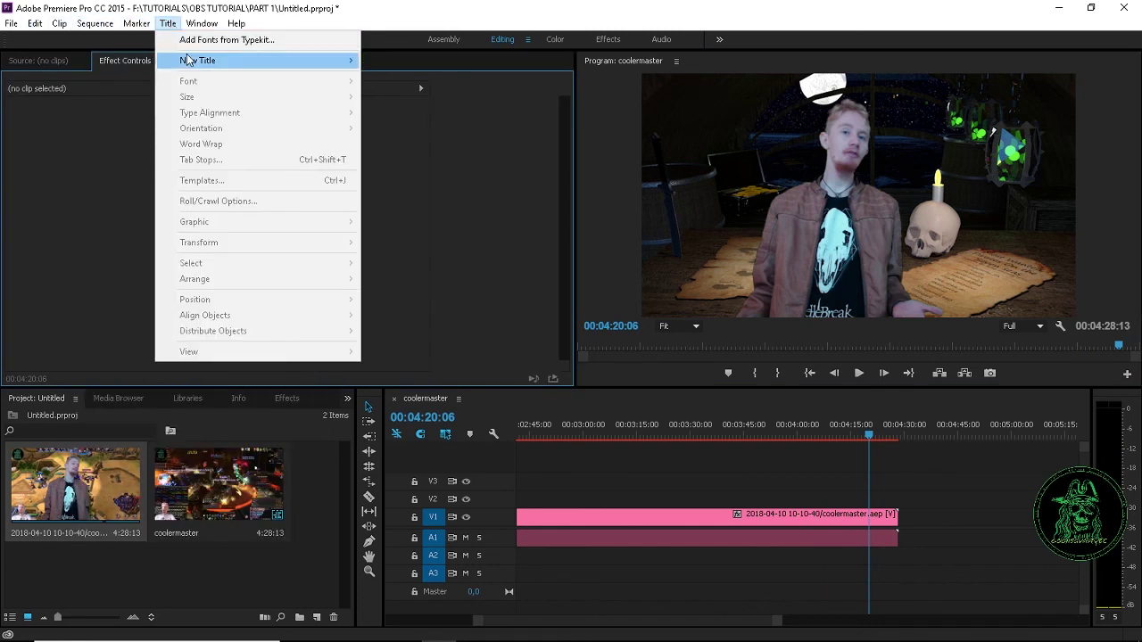
pyautogui.moveTo(188, 59)
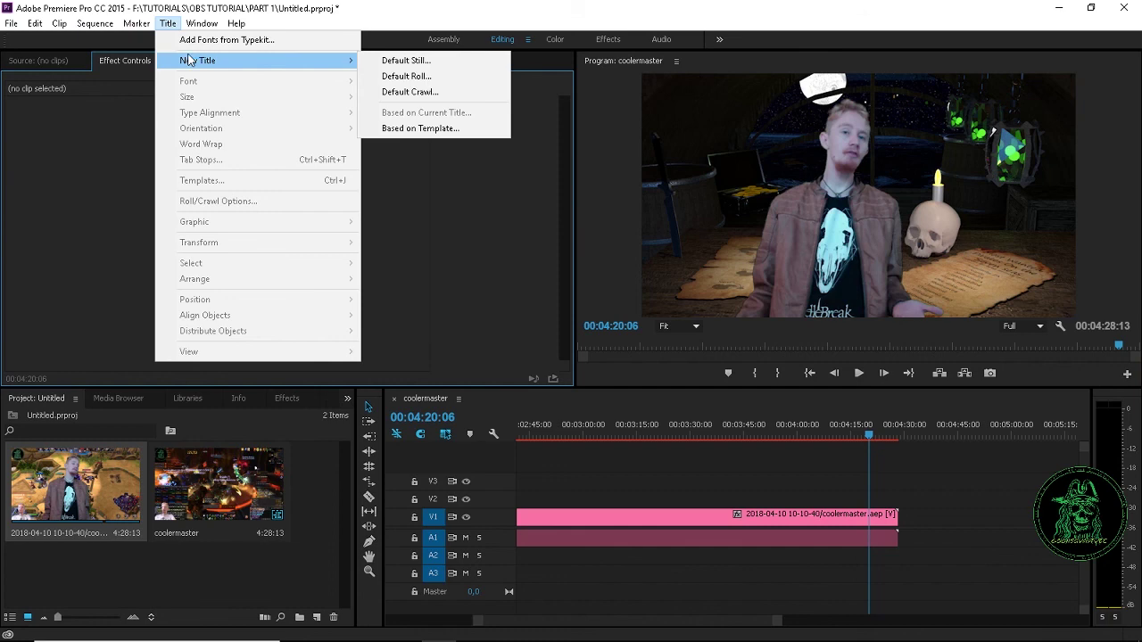
pyautogui.click(403, 60)
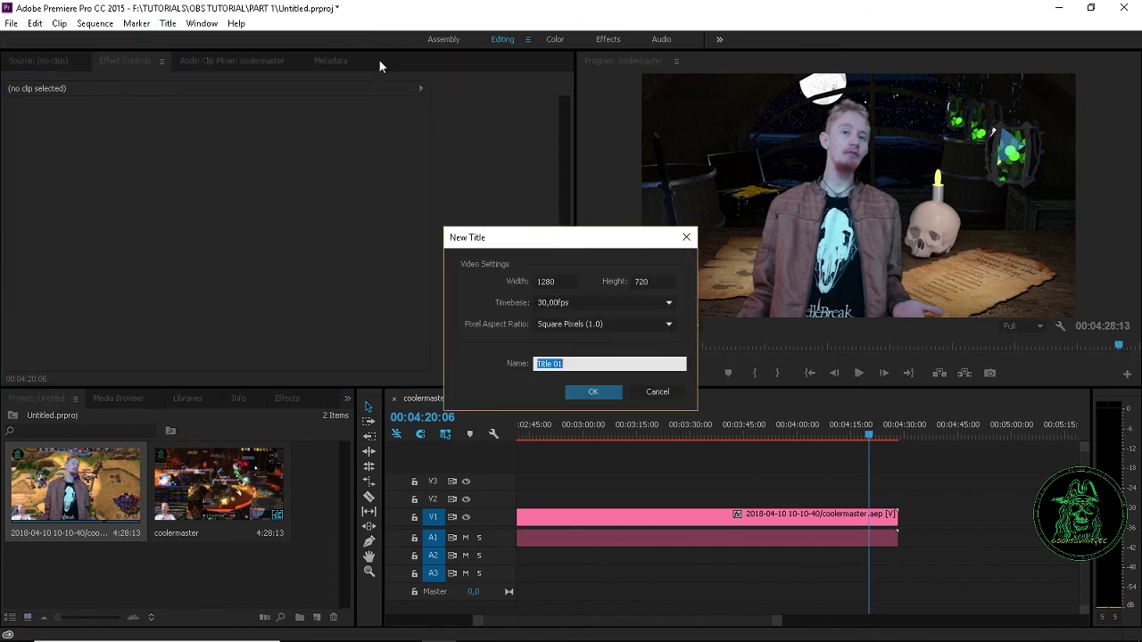
pyautogui.click(593, 390)
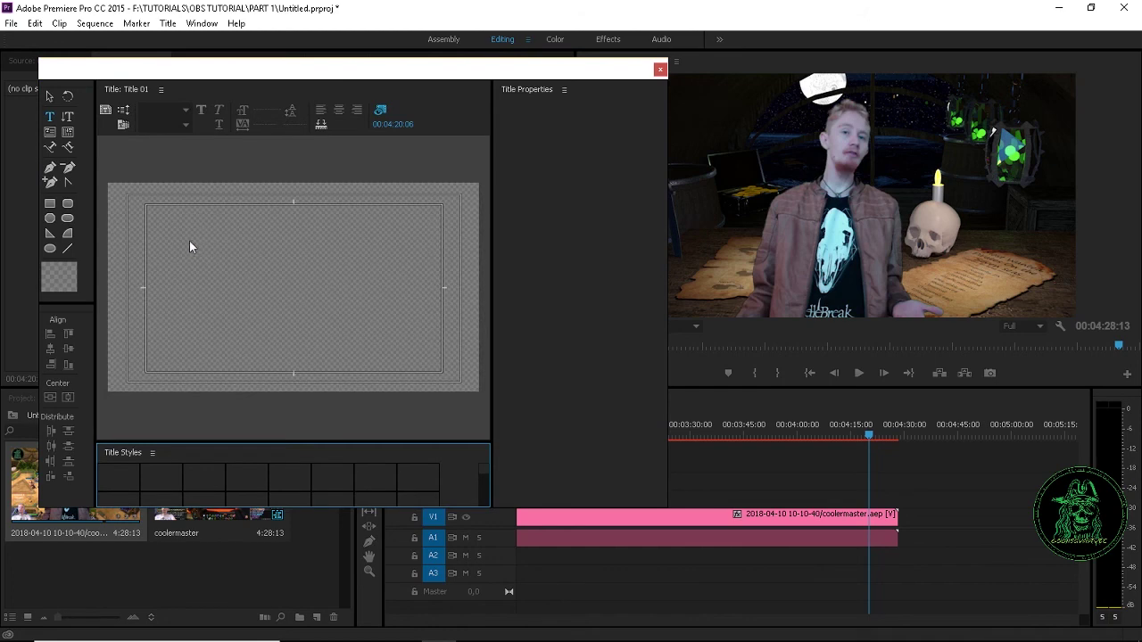
pyautogui.click(179, 243)
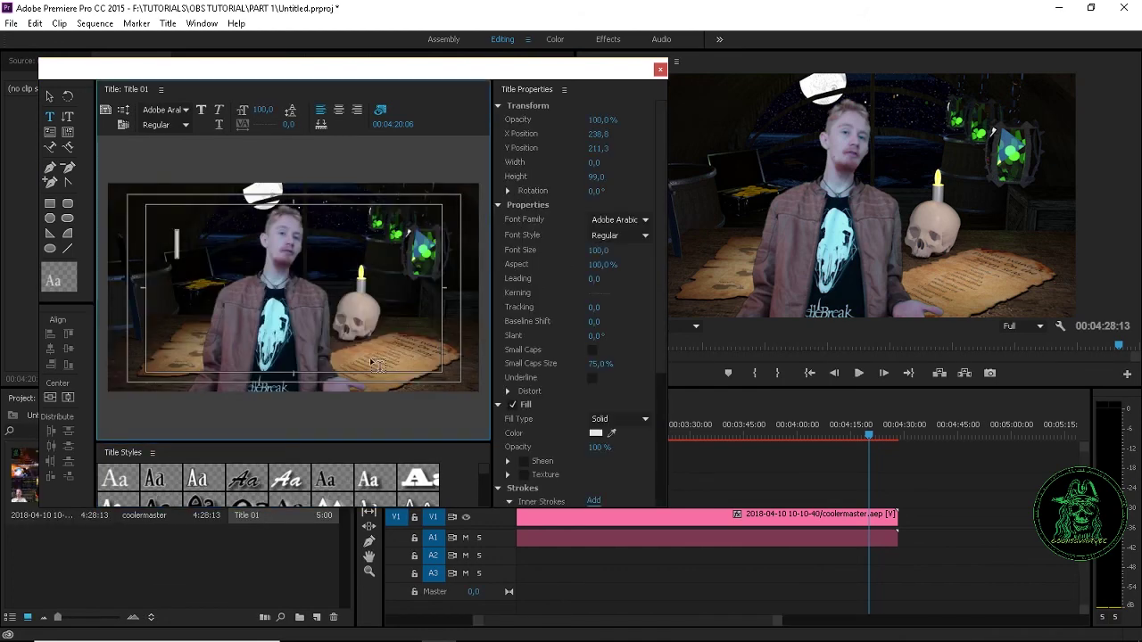
pyautogui.write('twitch')
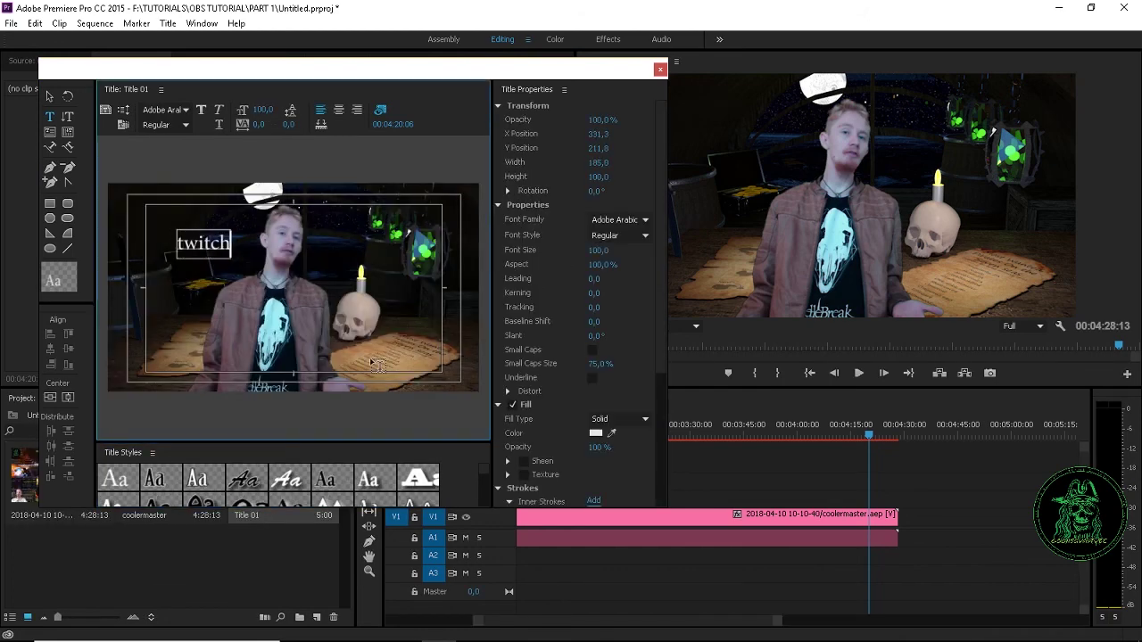
pyautogui.write('.tv/')
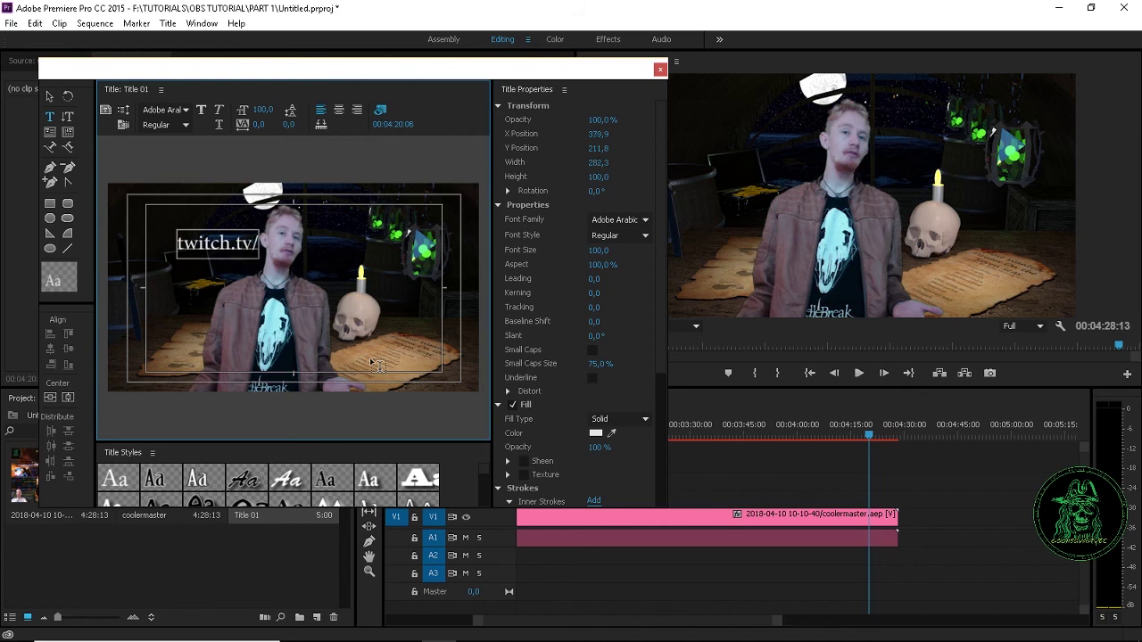
pyautogui.write('h')
pyautogui.write('goonsquadtube')
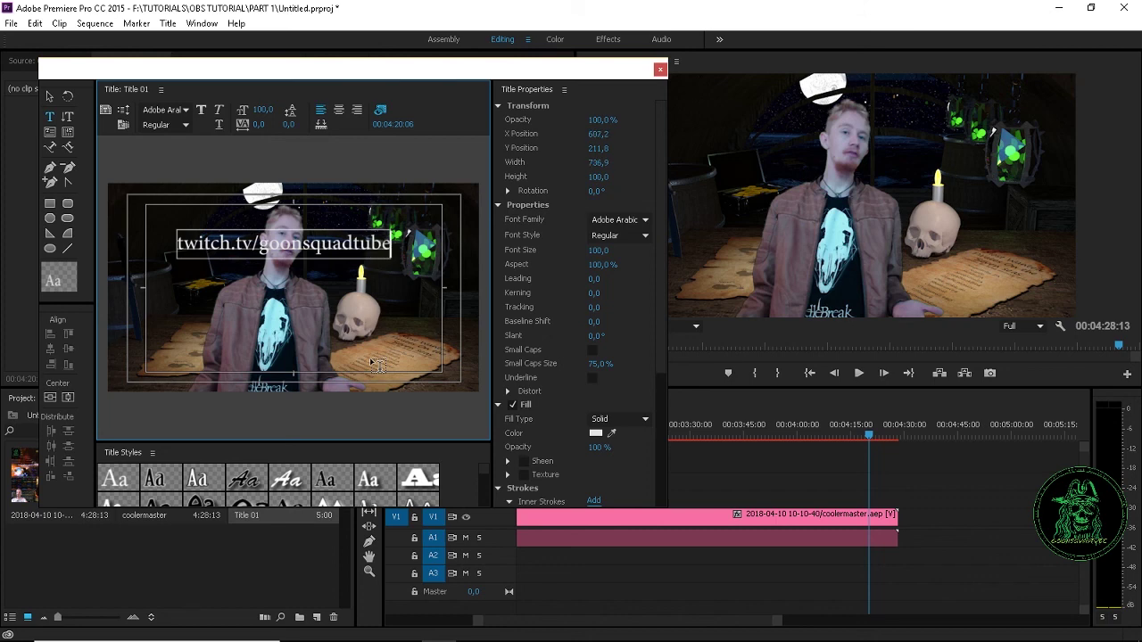
pyautogui.press('Return')
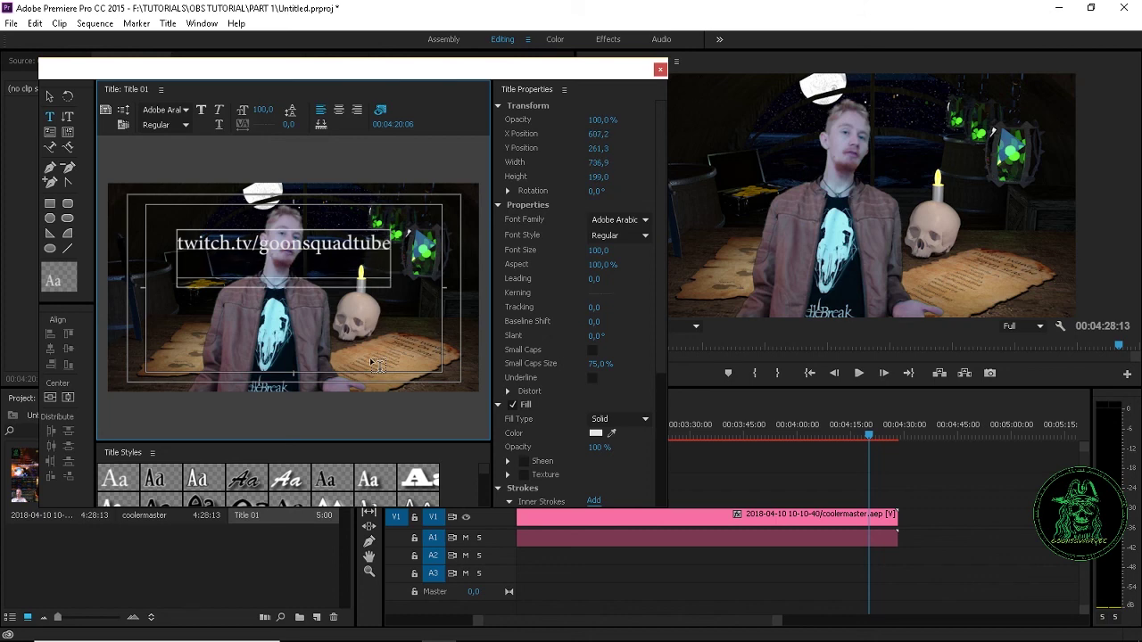
pyautogui.write('@goo')
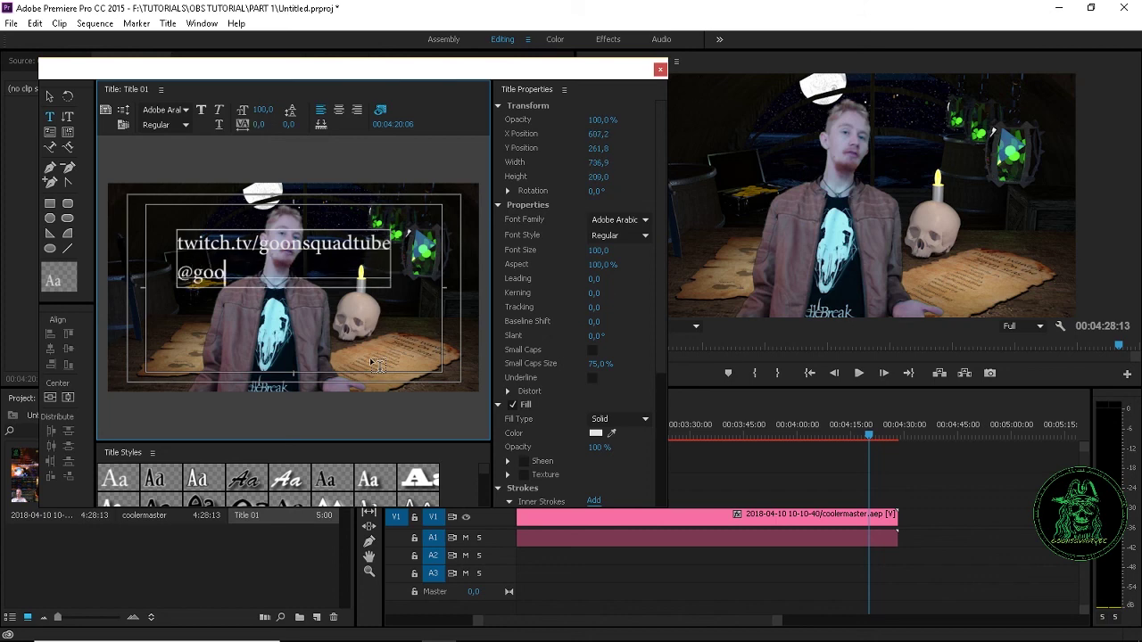
pyautogui.write('nsquadtube')
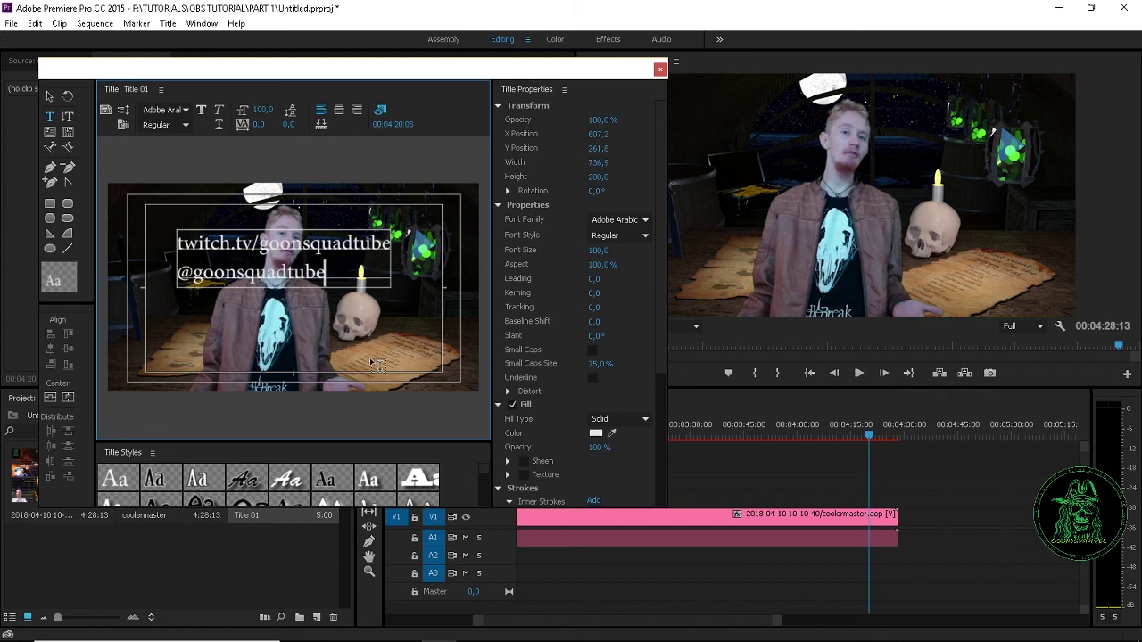
# Centre-align both lines of the title text and apply the bold Poplar Std Black title style with a dark outline
pyautogui.hotkey('ctrl', 'a')
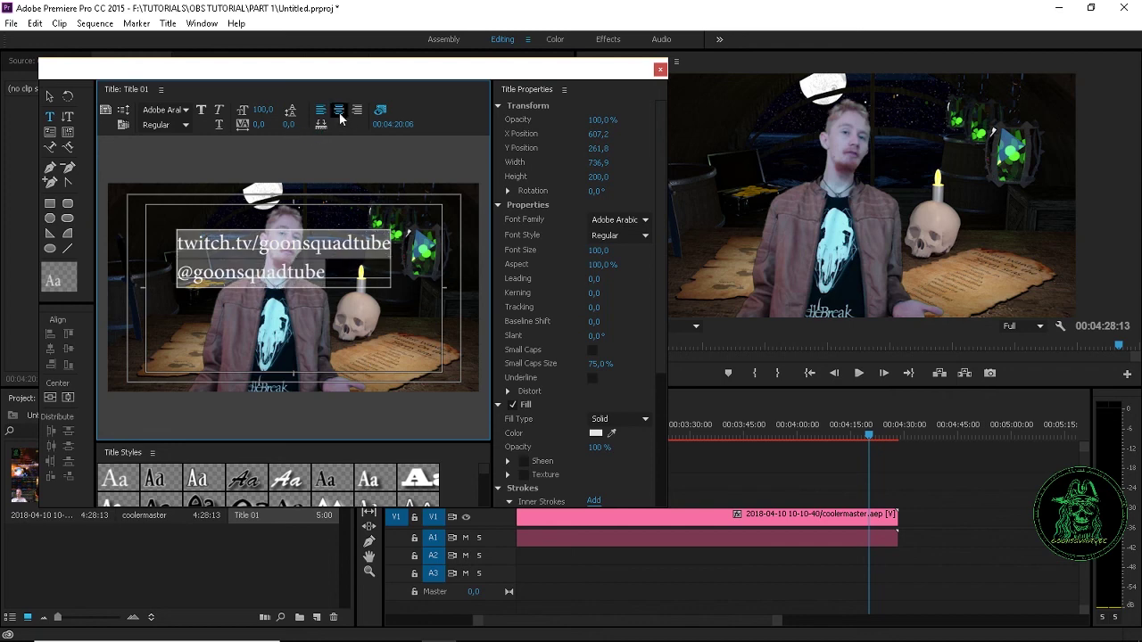
pyautogui.click(339, 111)
pyautogui.scroll(-1, 357, 470)
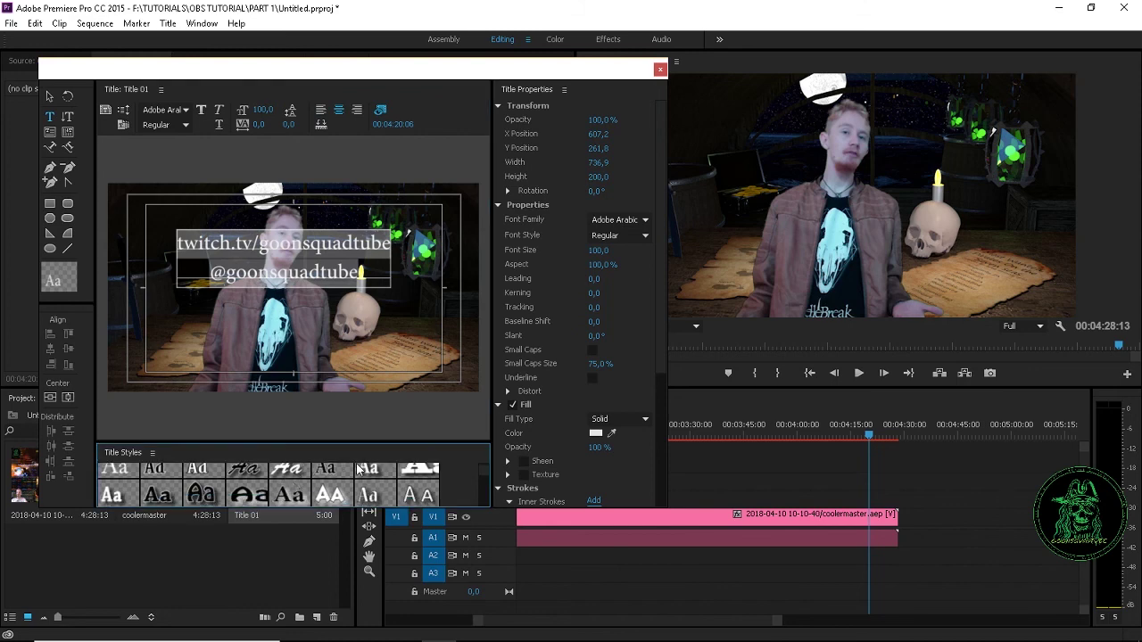
pyautogui.scroll(-4, 357, 470)
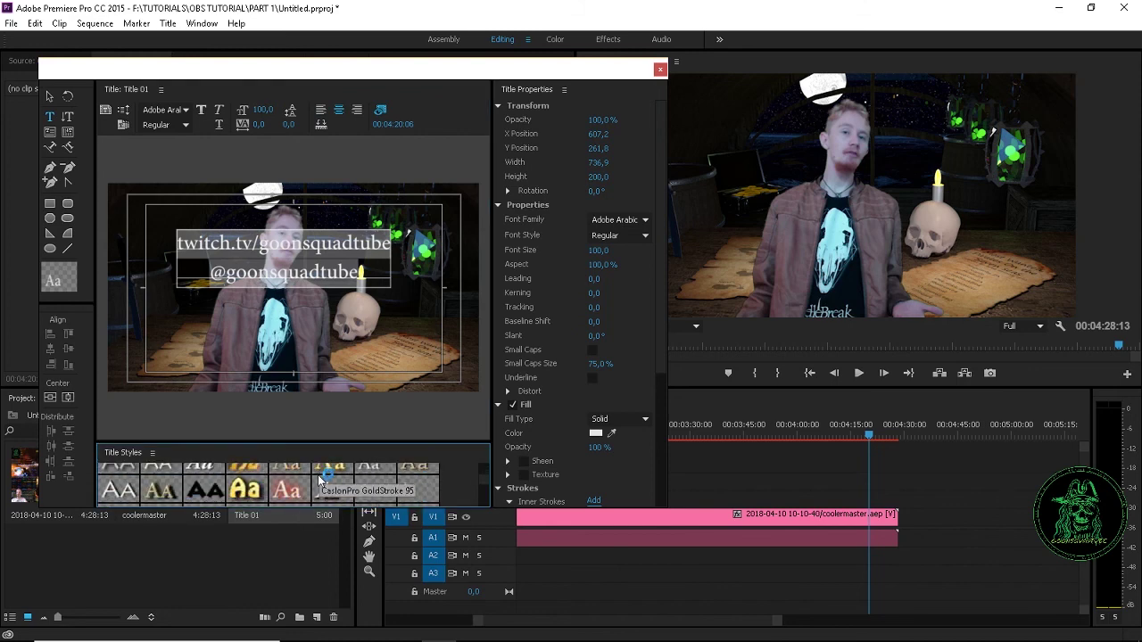
pyautogui.scroll(-2, 319, 479)
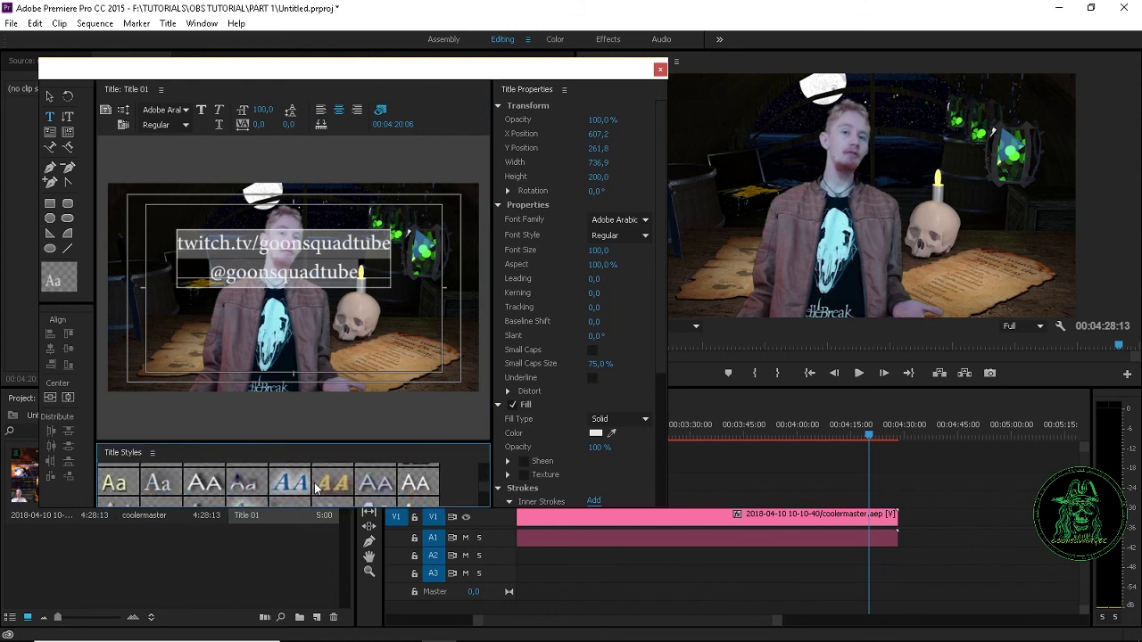
pyautogui.scroll(-1, 317, 487)
pyautogui.click(418, 479)
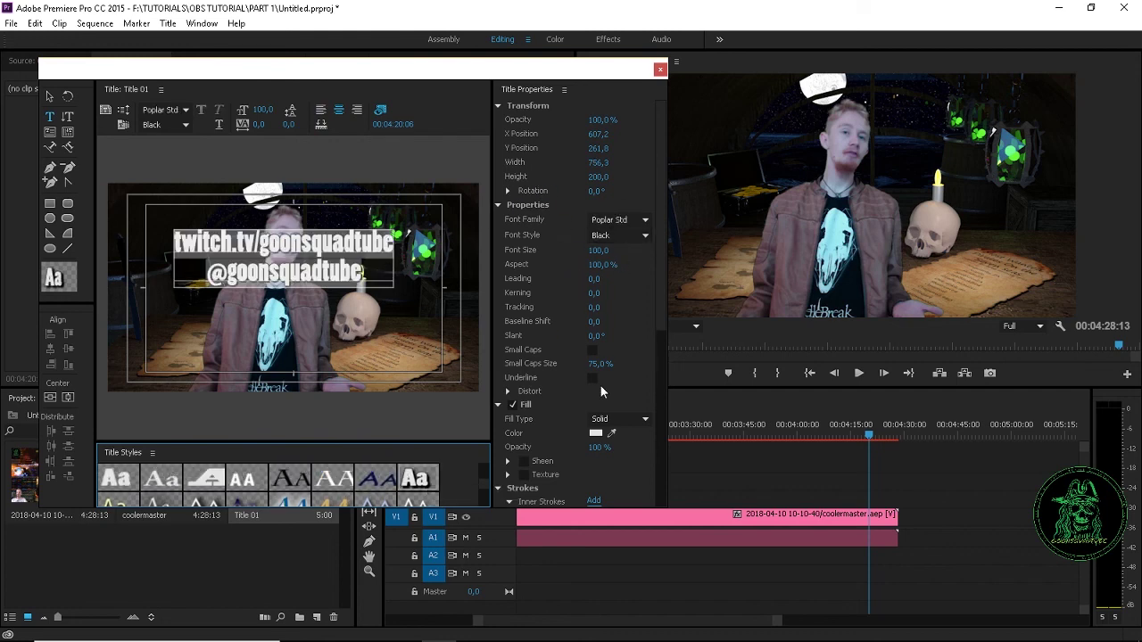
# Set the title text's fill colour to a solid bright green
pyautogui.click(596, 433)
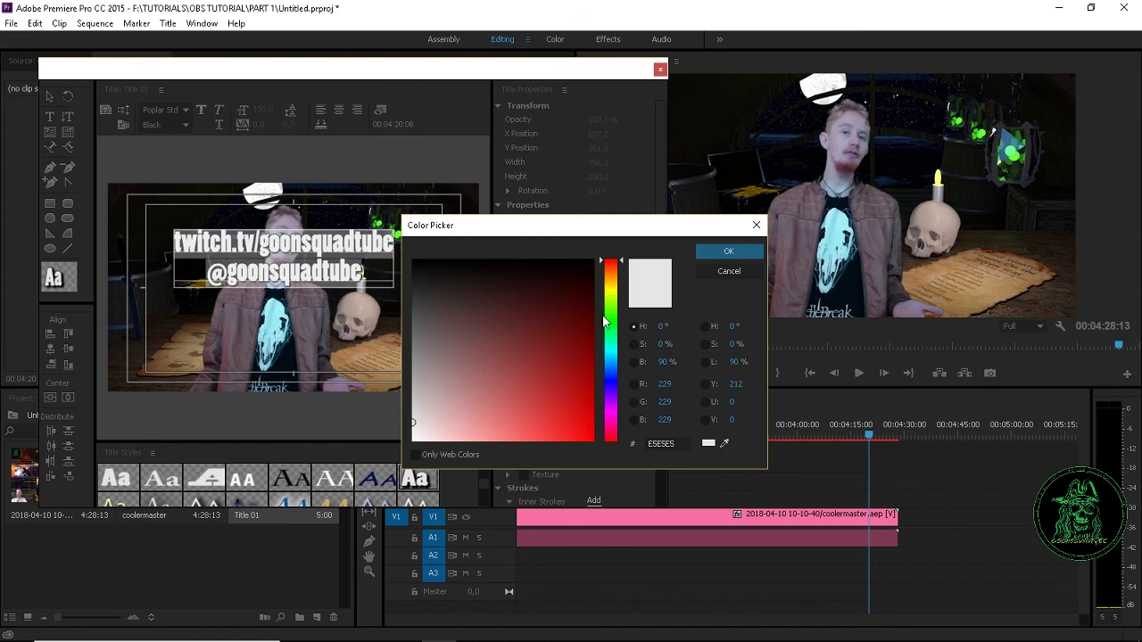
pyautogui.click(610, 307)
pyautogui.click(592, 417)
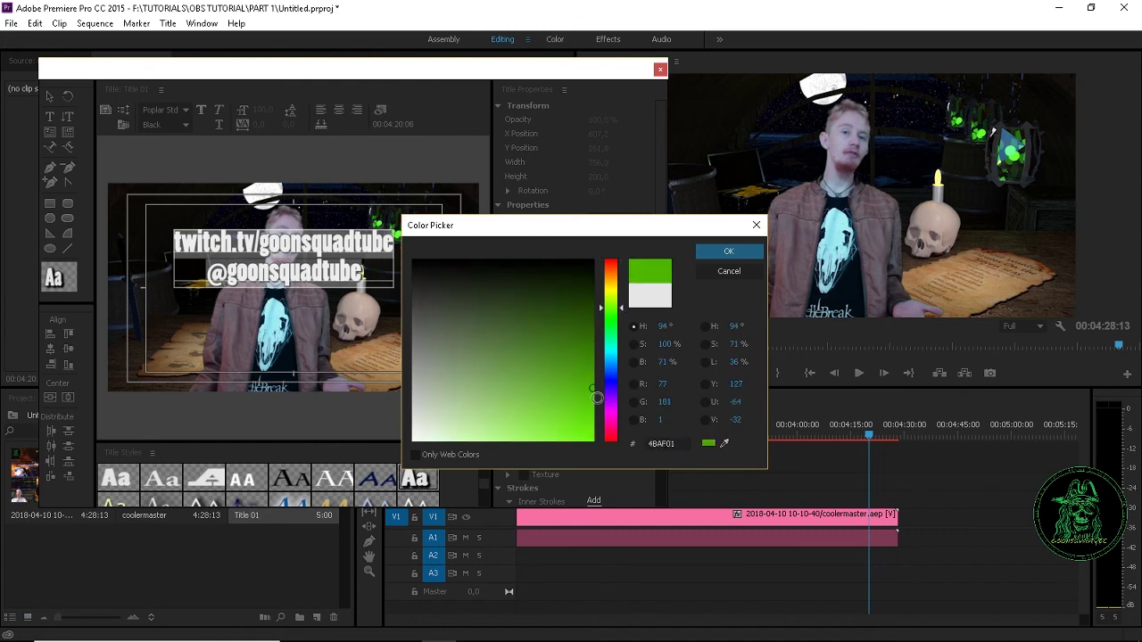
pyautogui.click(728, 255)
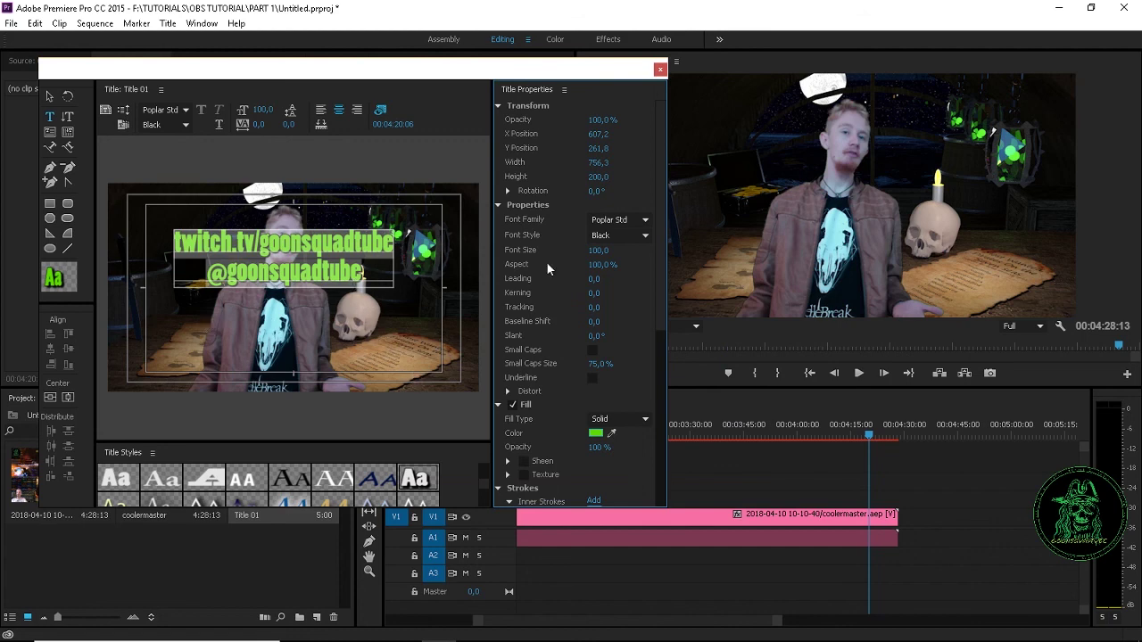
pyautogui.scroll(-5, 547, 243)
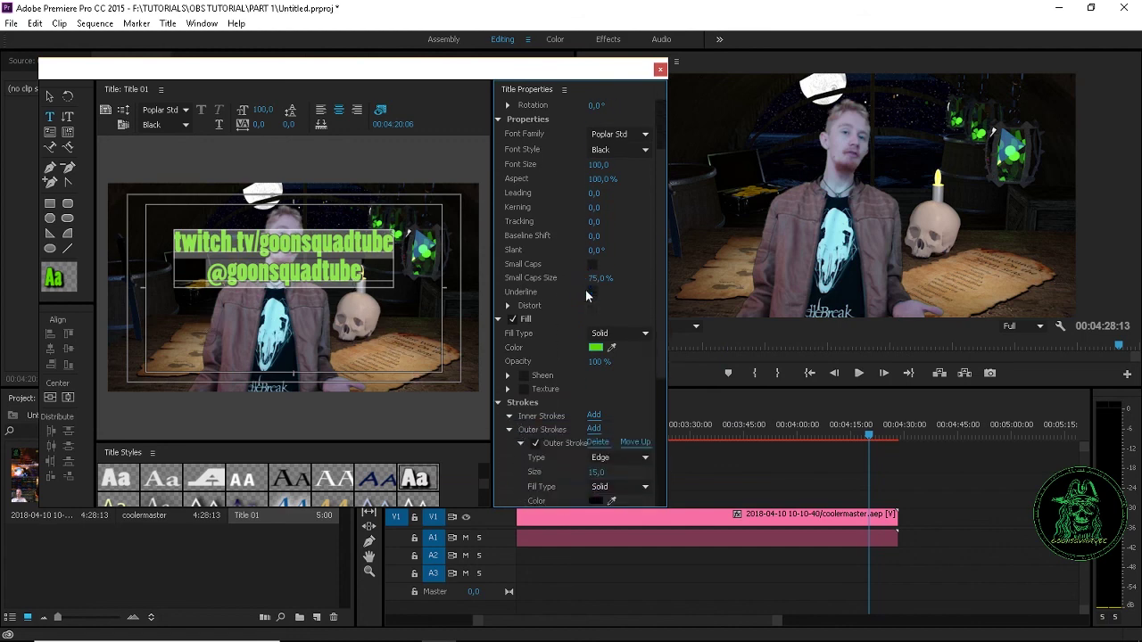
pyautogui.scroll(-1, 585, 289)
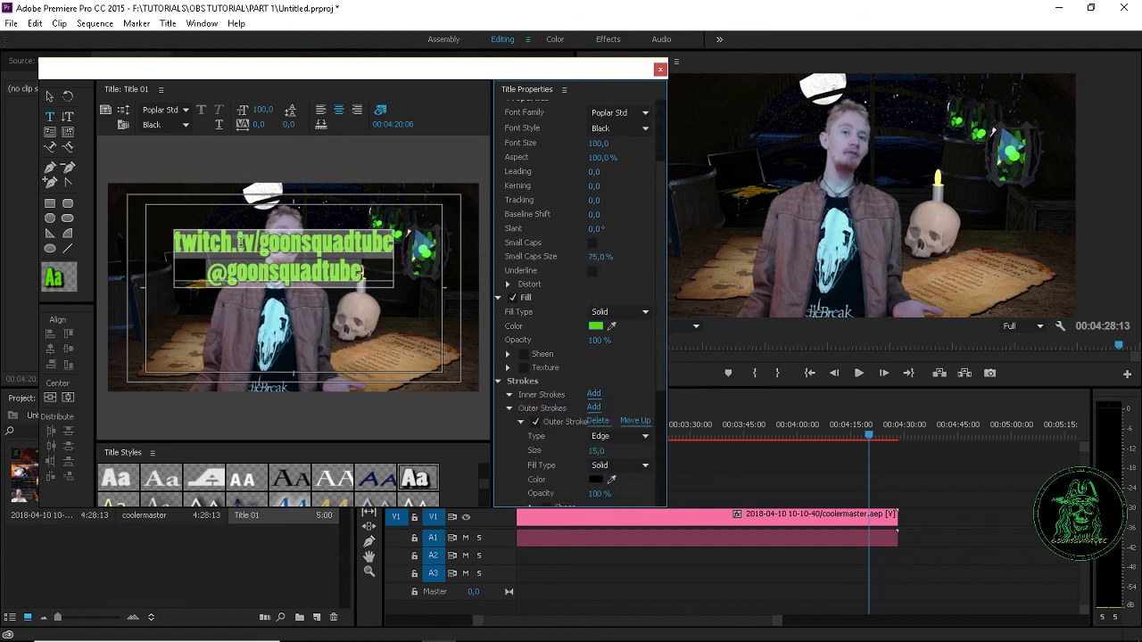
# Move the title text down to the lower middle of the frame, at about X 619.5 and Y 458.4, and close the title editor
pyautogui.scroll(-2, 664, 325)
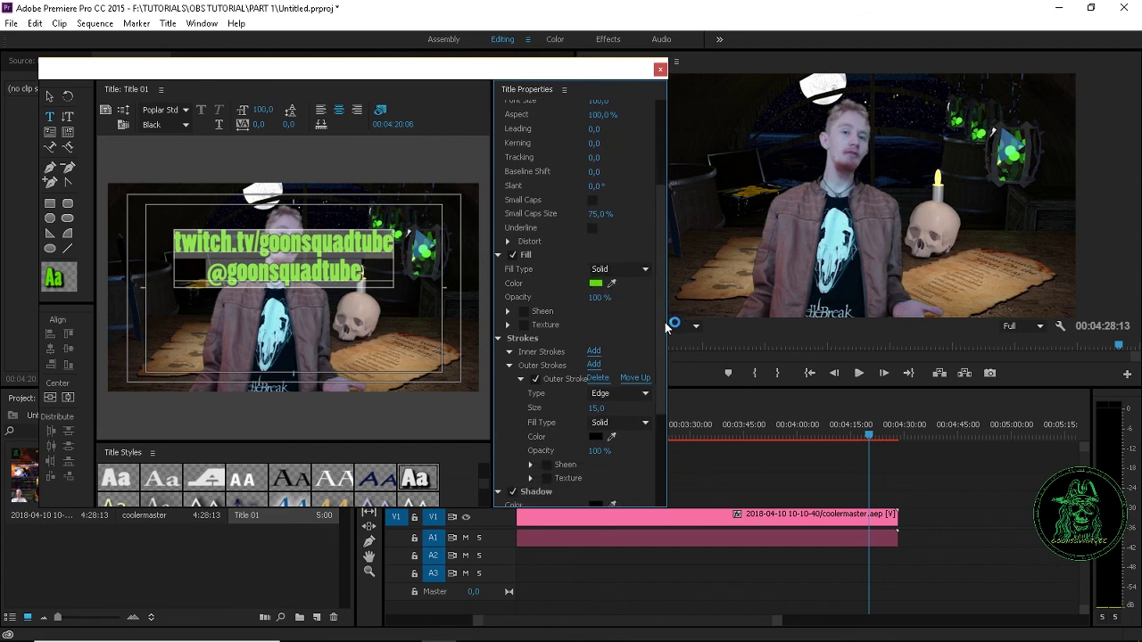
pyautogui.scroll(-7, 650, 400)
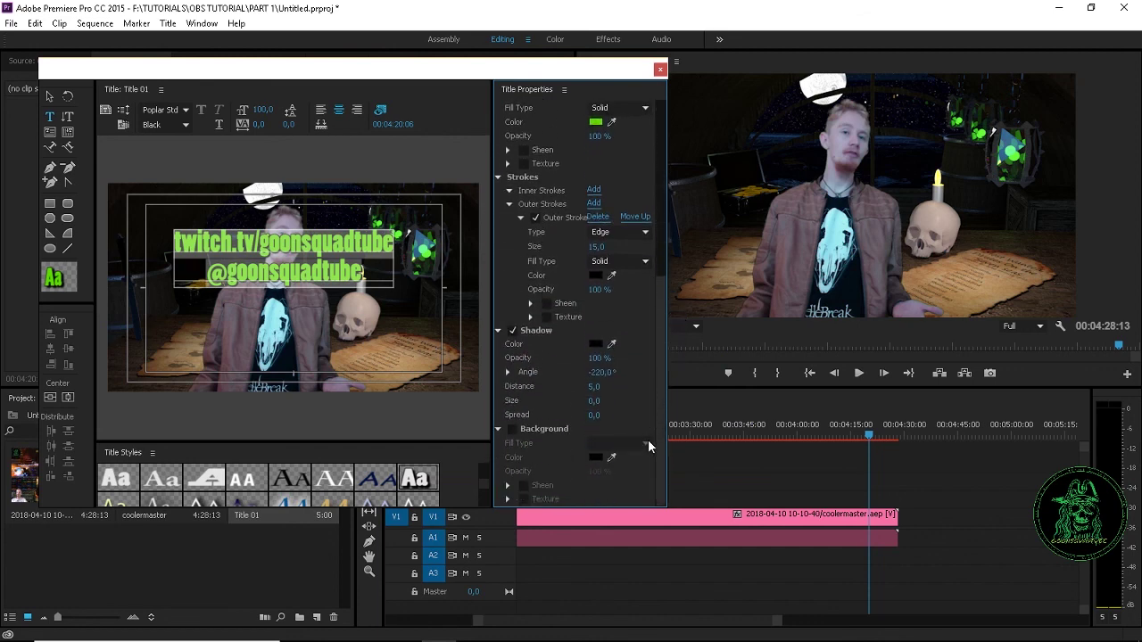
pyautogui.scroll(14, 647, 439)
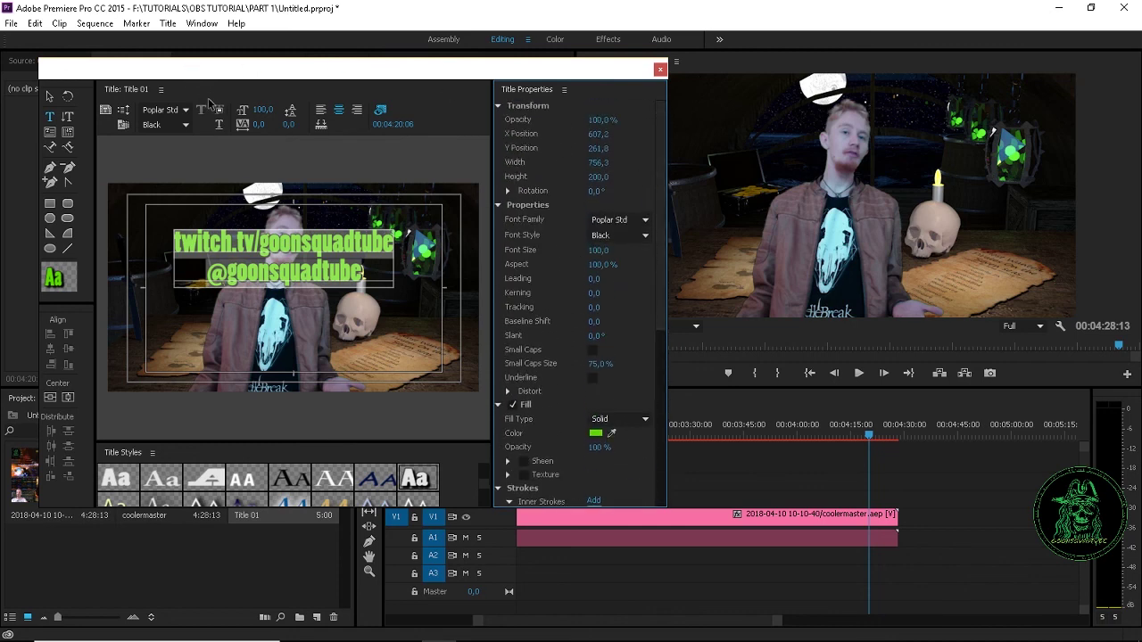
pyautogui.click(51, 95)
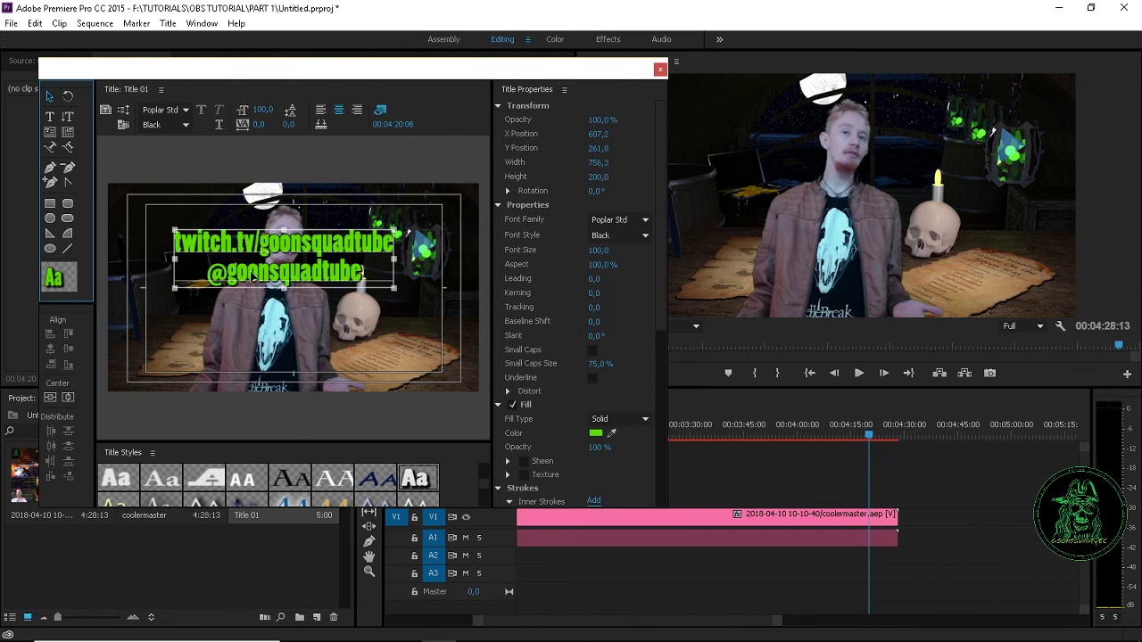
pyautogui.moveTo(252, 269); pyautogui.dragTo(257, 332)
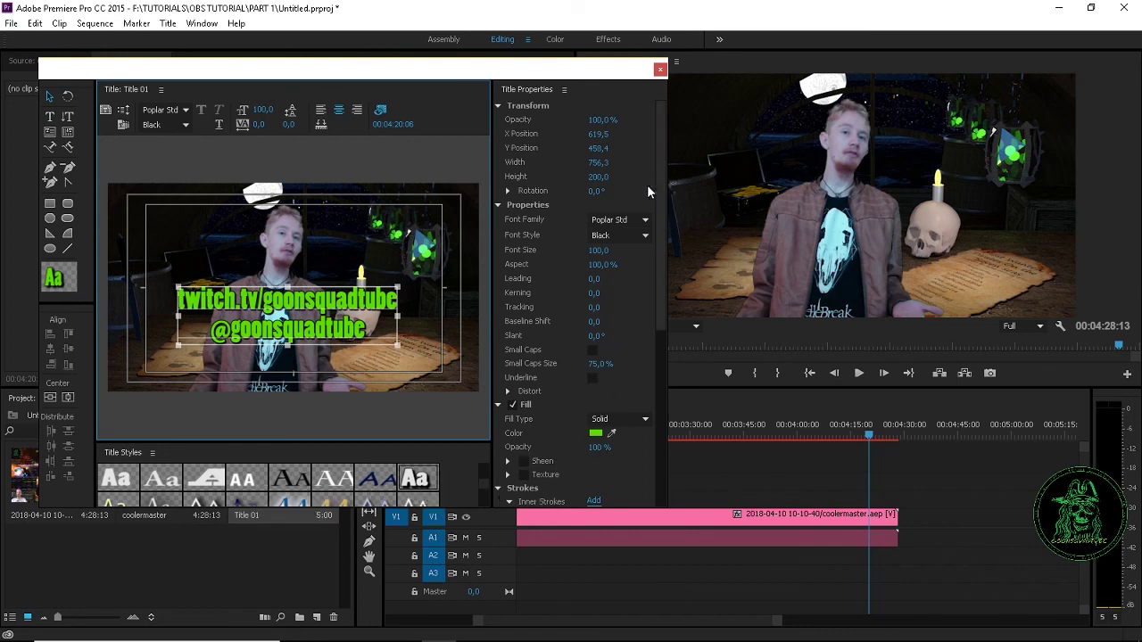
pyautogui.click(50, 233)
pyautogui.scroll(-5, 666, 303)
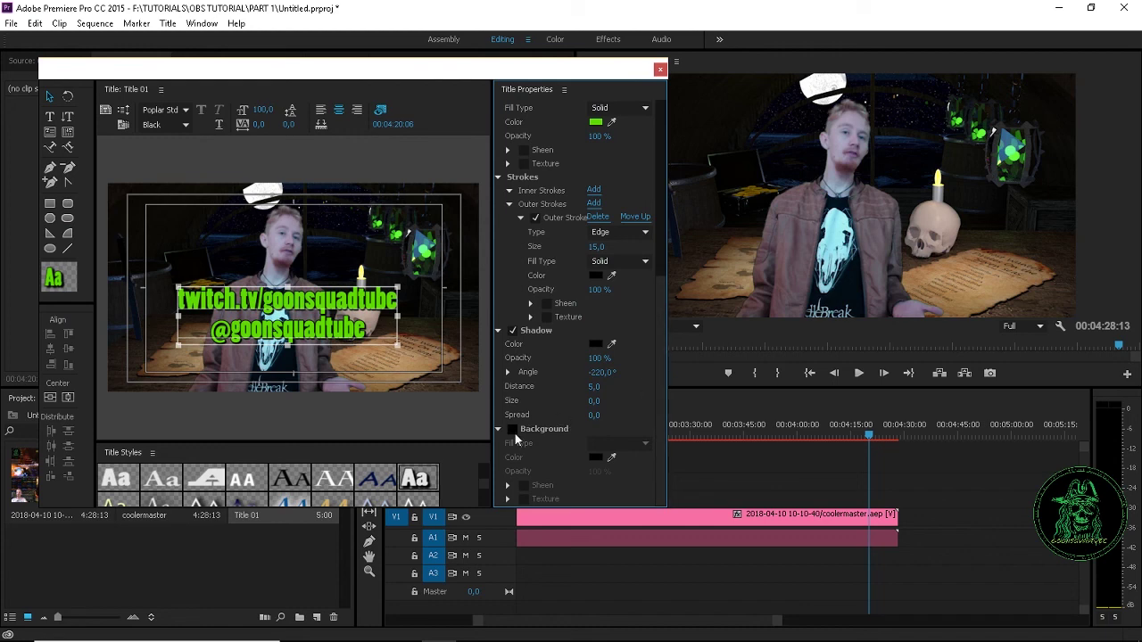
pyautogui.scroll(5, 663, 393)
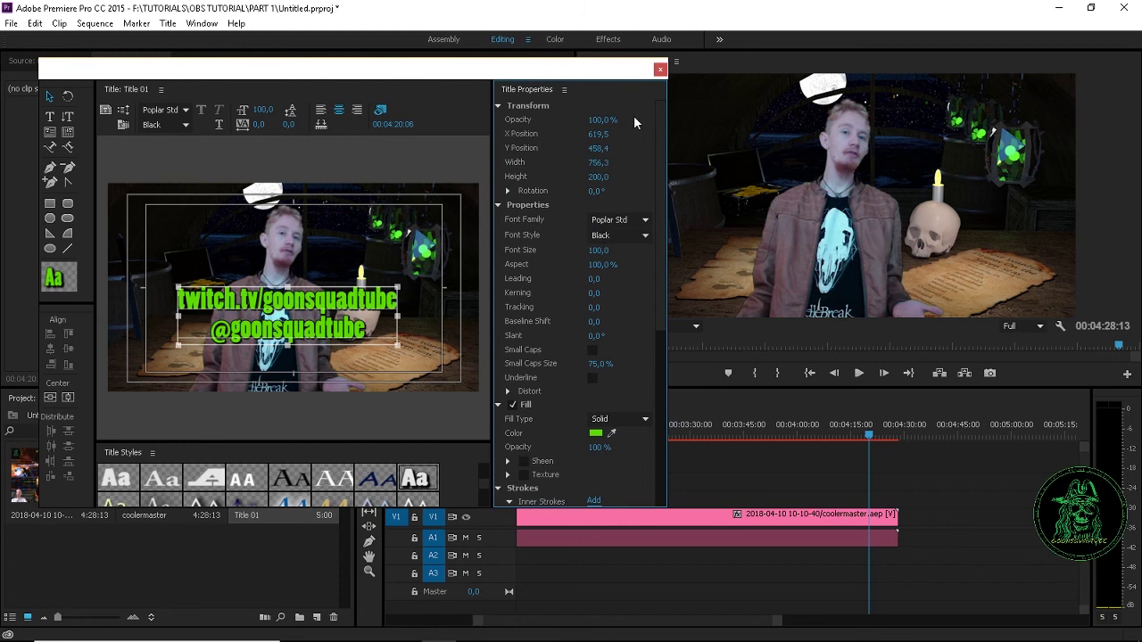
pyautogui.click(660, 69)
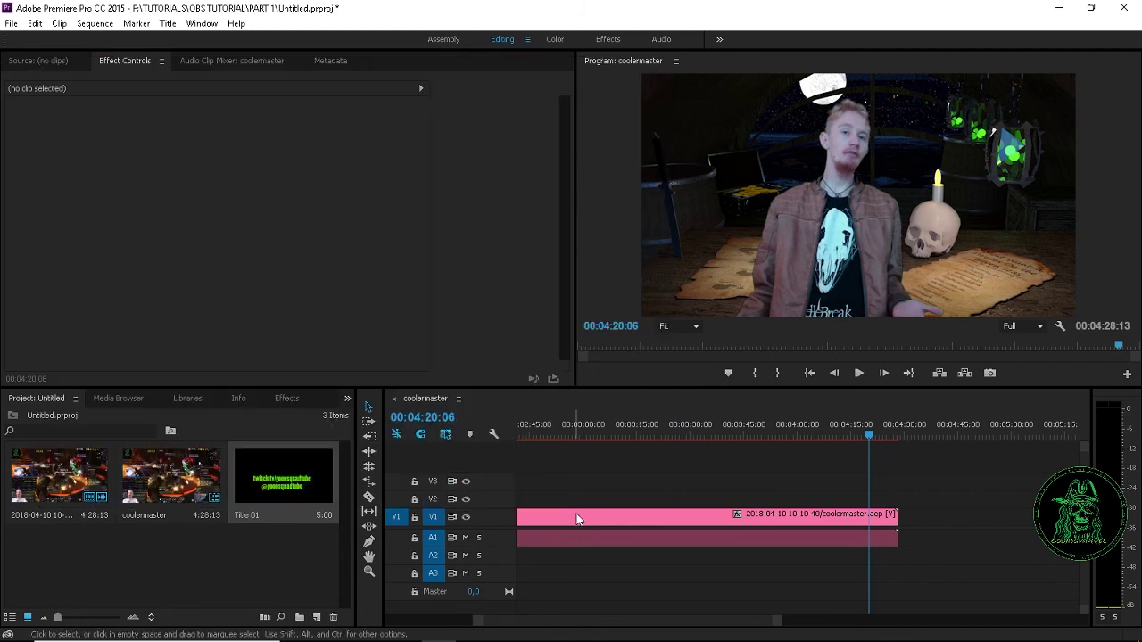
# Place Title 01 on video track V2 above the closing section, ending together with the main clip
pyautogui.moveTo(867, 435); pyautogui.dragTo(647, 450)
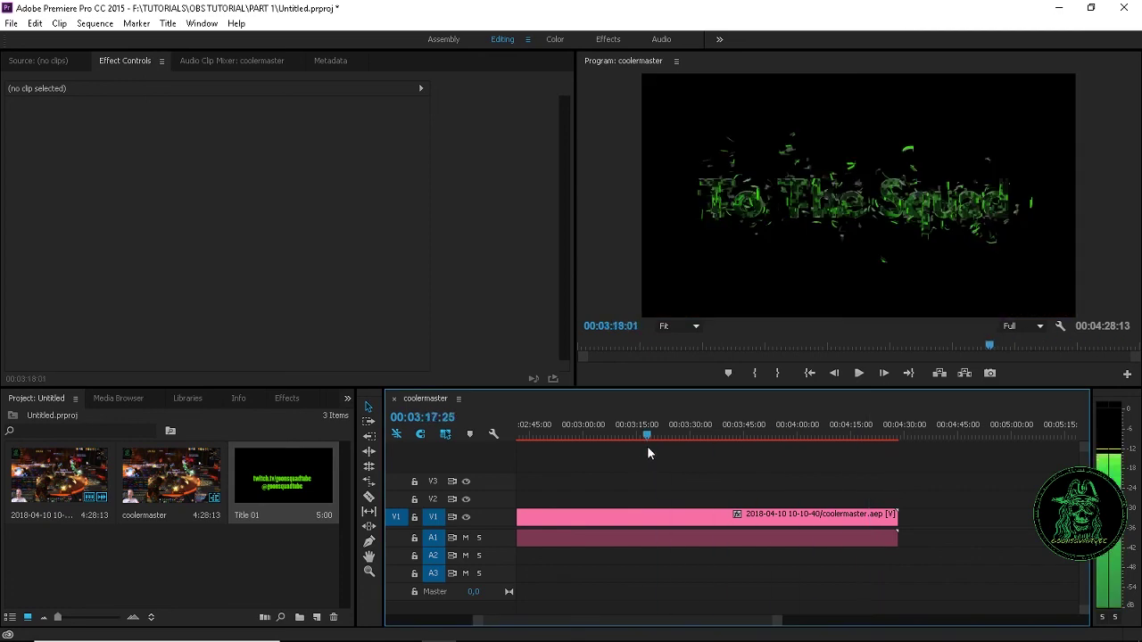
pyautogui.moveTo(892, 437); pyautogui.dragTo(886, 440)
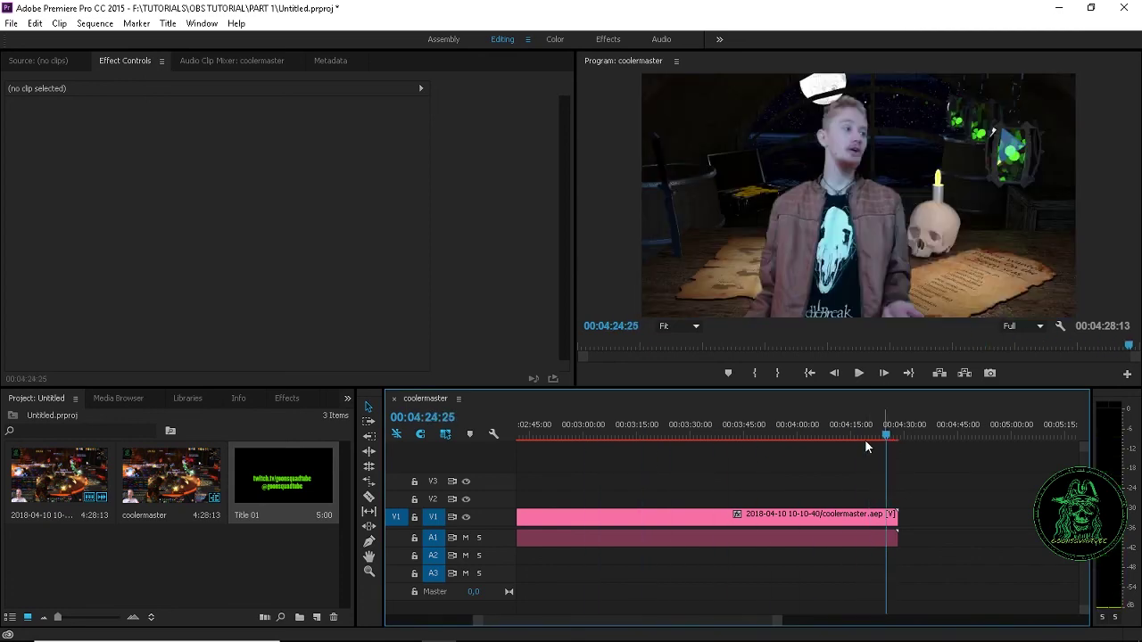
pyautogui.moveTo(298, 486); pyautogui.dragTo(860, 498)
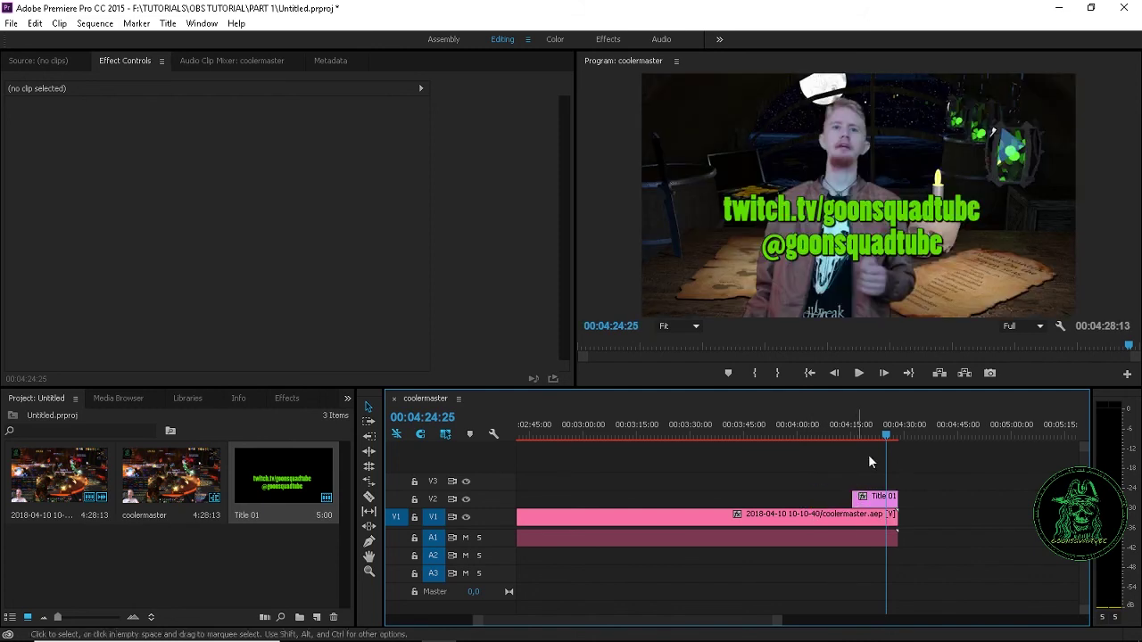
# Play back the end of the sequence from just before the title to check how it comes on
pyautogui.moveTo(888, 433); pyautogui.dragTo(827, 428)
pyautogui.press('space')
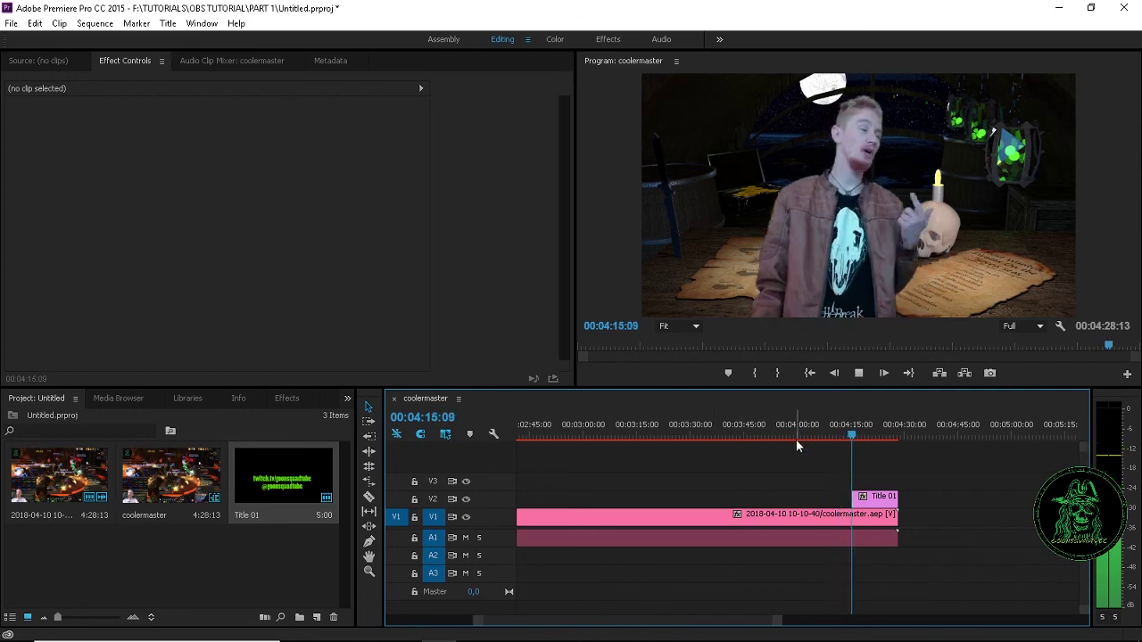
pyautogui.press('space')
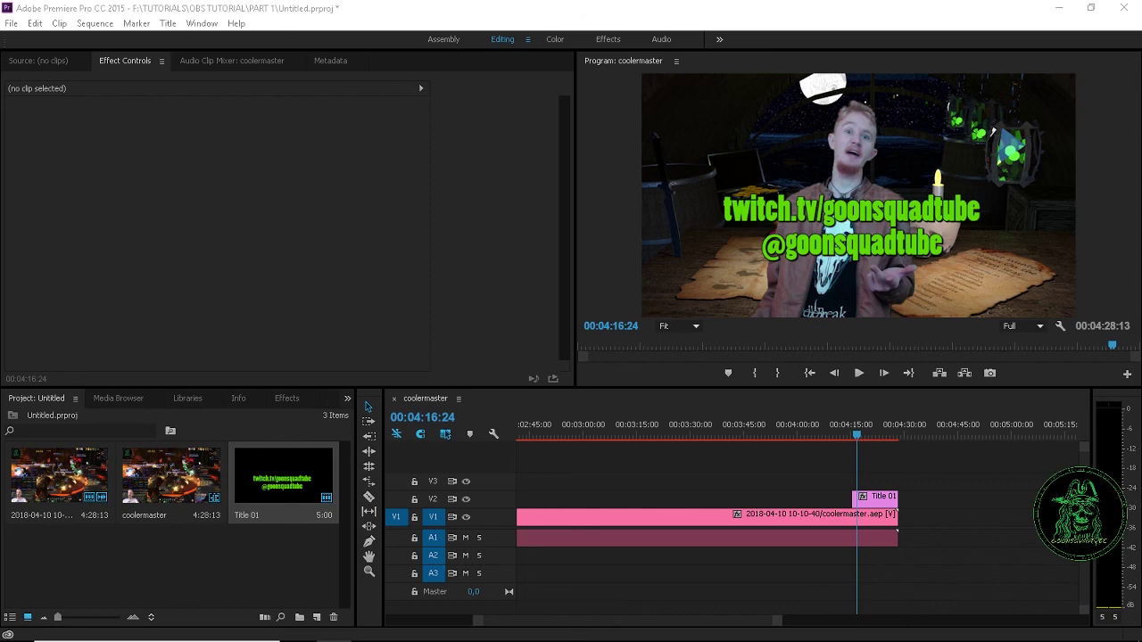
# Import bensound-dubstep.mp3 into the project and place it on audio track A2 from the very start of the sequence
pyautogui.moveTo(125, 496); pyautogui.dragTo(210, 541)
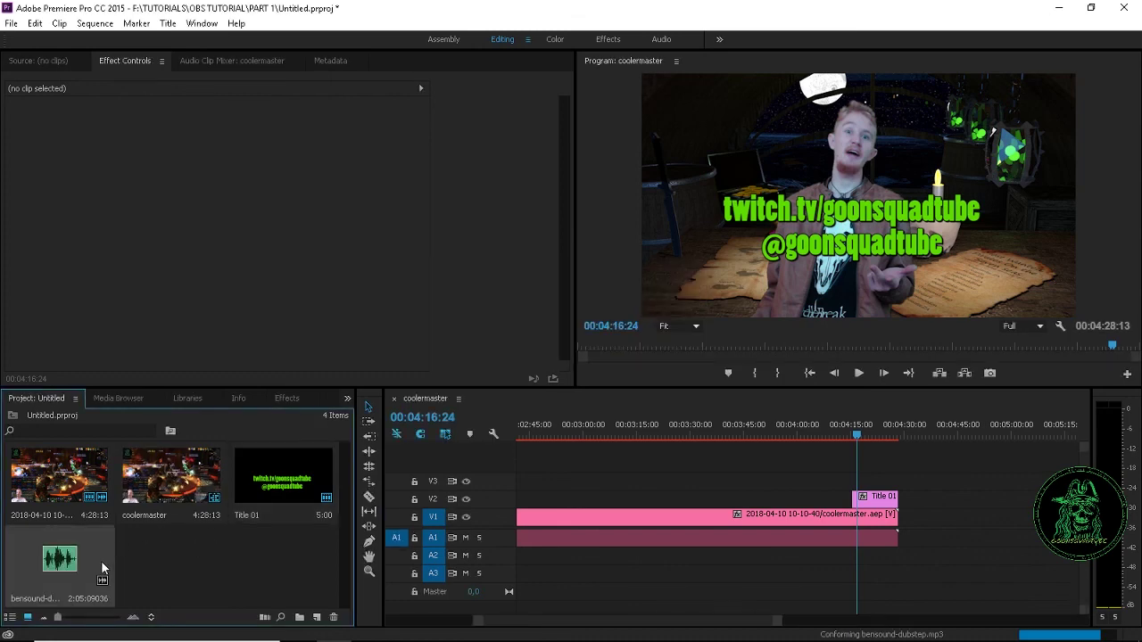
pyautogui.moveTo(101, 561); pyautogui.dragTo(525, 554)
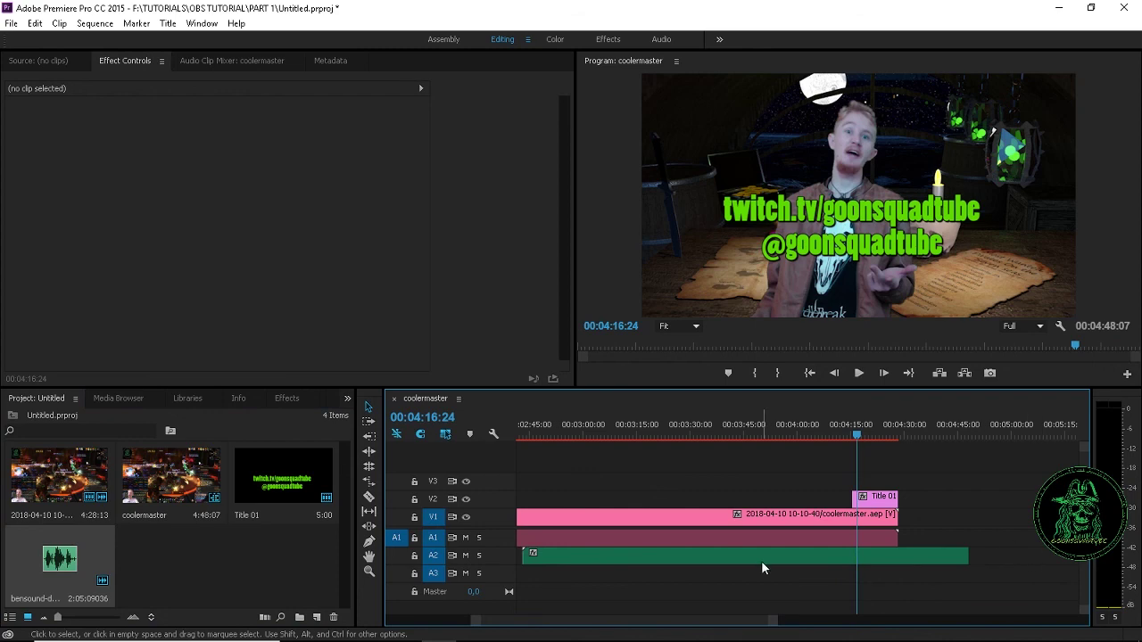
pyautogui.moveTo(762, 560); pyautogui.dragTo(705, 566)
pyautogui.moveTo(476, 620); pyautogui.dragTo(314, 622)
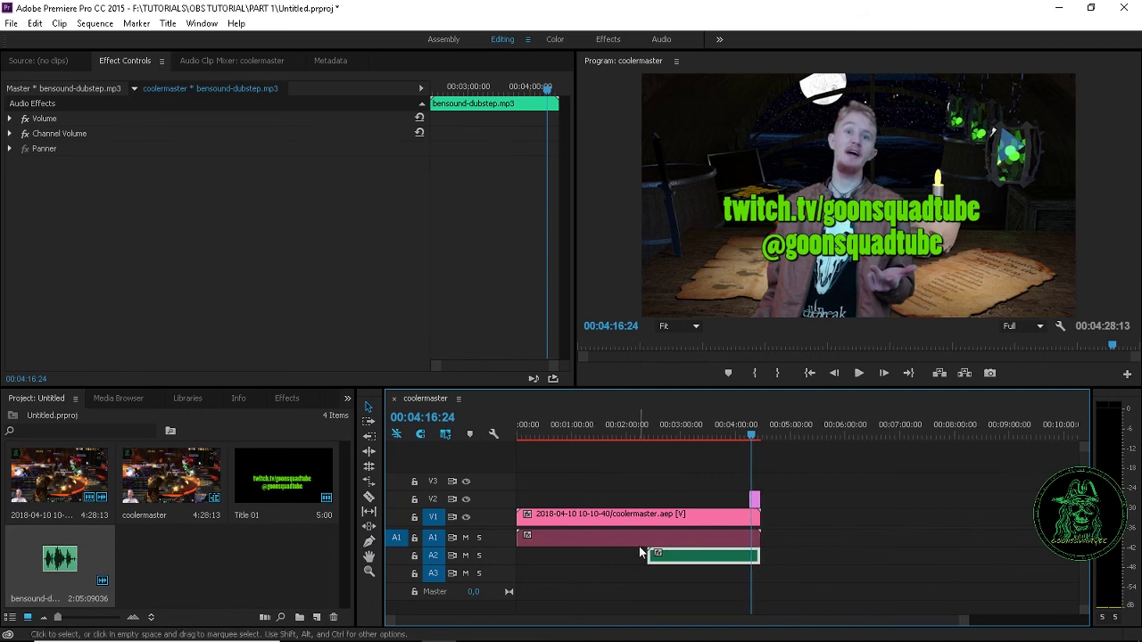
pyautogui.moveTo(719, 559); pyautogui.dragTo(772, 560)
# Extend the music on A2 with two more bensound-dubstep.mp3 copies placed end to end until the main video ends
pyautogui.moveTo(624, 559); pyautogui.dragTo(782, 563)
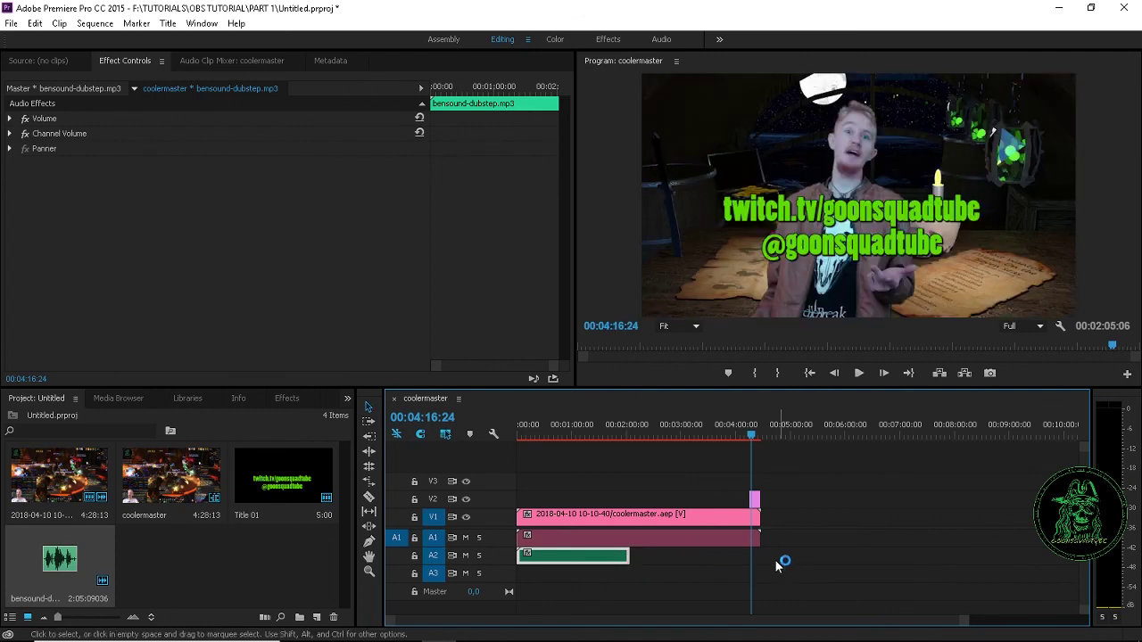
pyautogui.moveTo(81, 541); pyautogui.dragTo(636, 568)
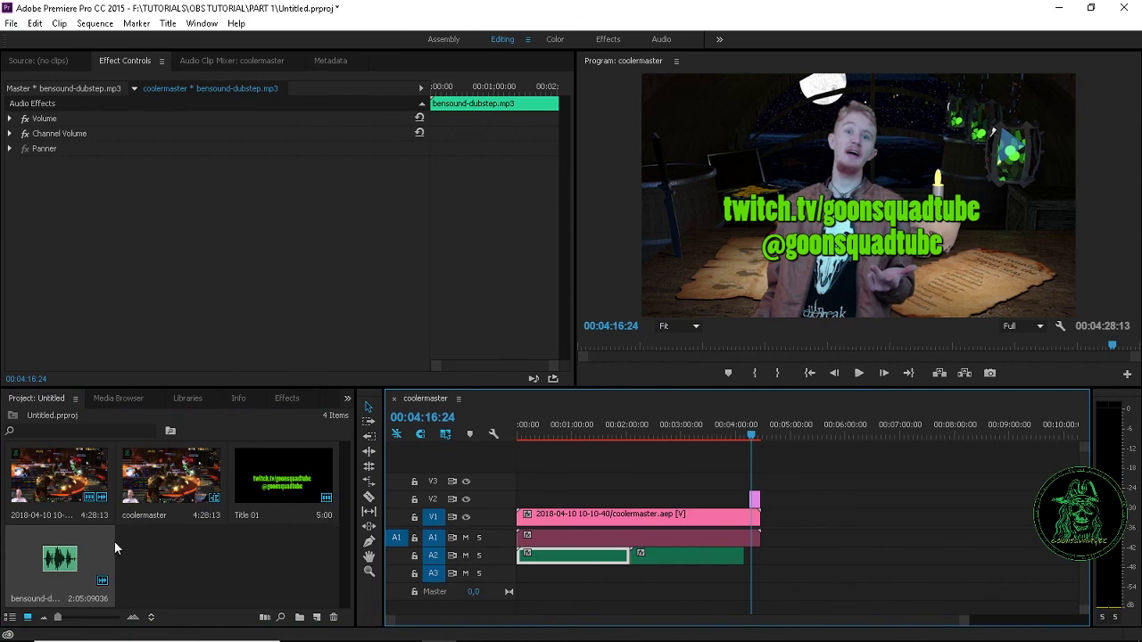
pyautogui.moveTo(64, 567); pyautogui.dragTo(760, 554)
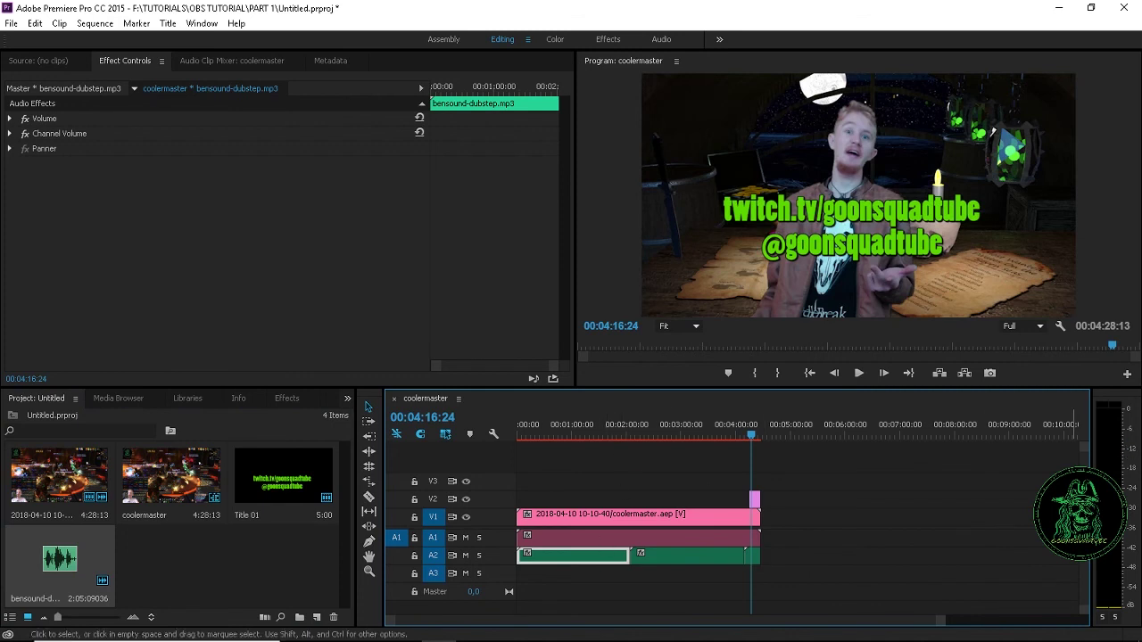
# Play back the opening seconds of the sequence to hear the music together with the voice audio
pyautogui.moveTo(938, 621); pyautogui.dragTo(772, 633)
pyautogui.moveTo(702, 627); pyautogui.dragTo(616, 628)
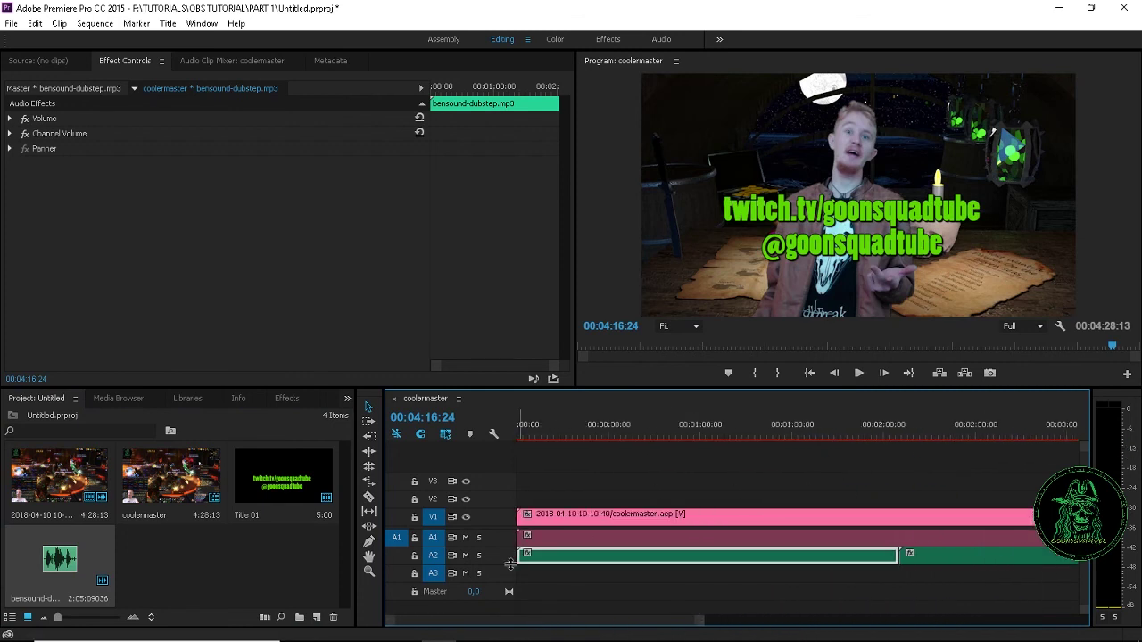
pyautogui.click(528, 428)
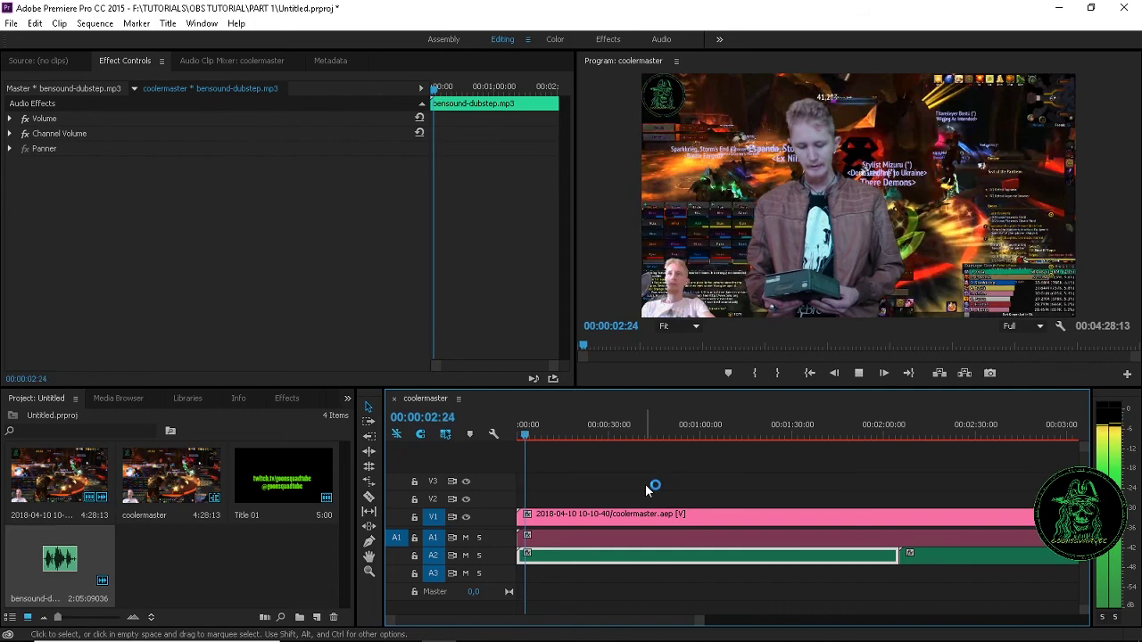
pyautogui.press('space')
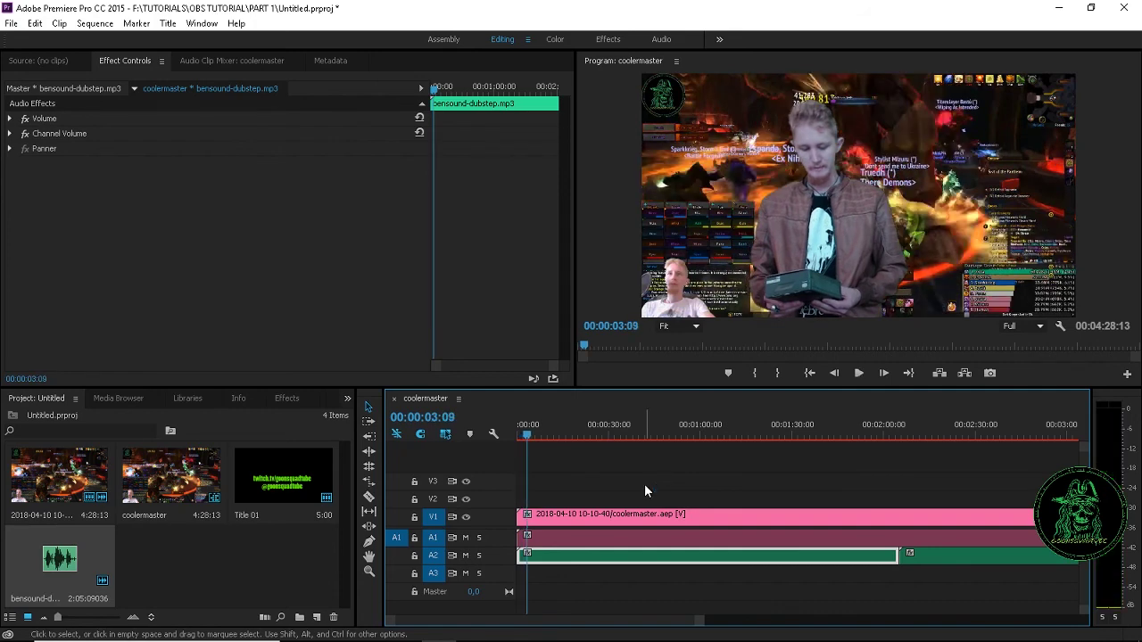
pyautogui.rightClick(494, 558)
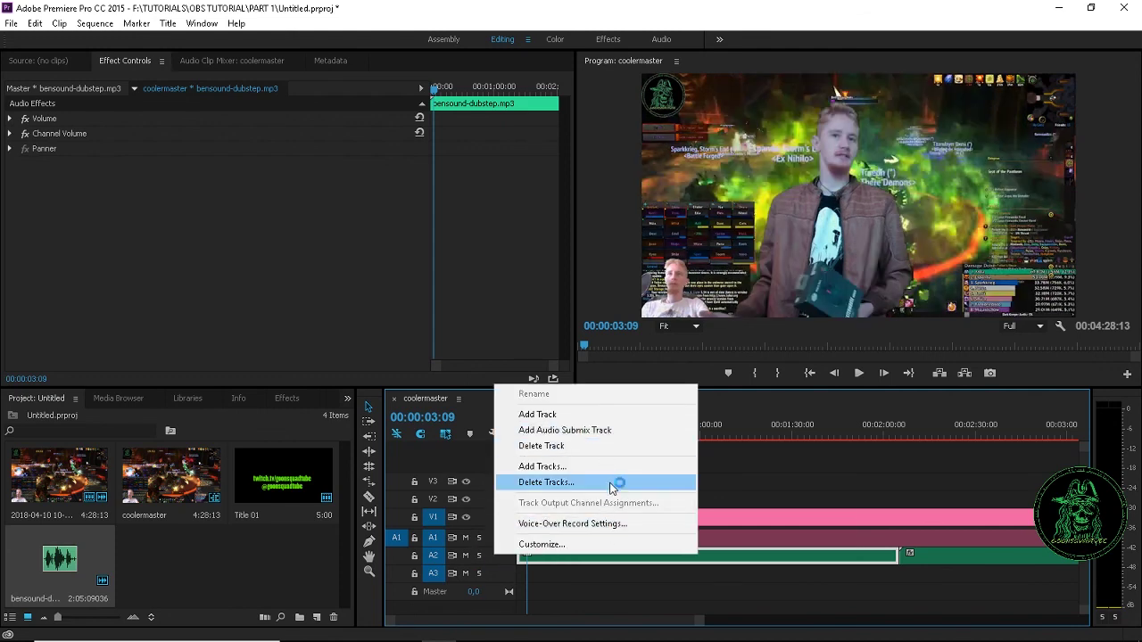
pyautogui.click(546, 542)
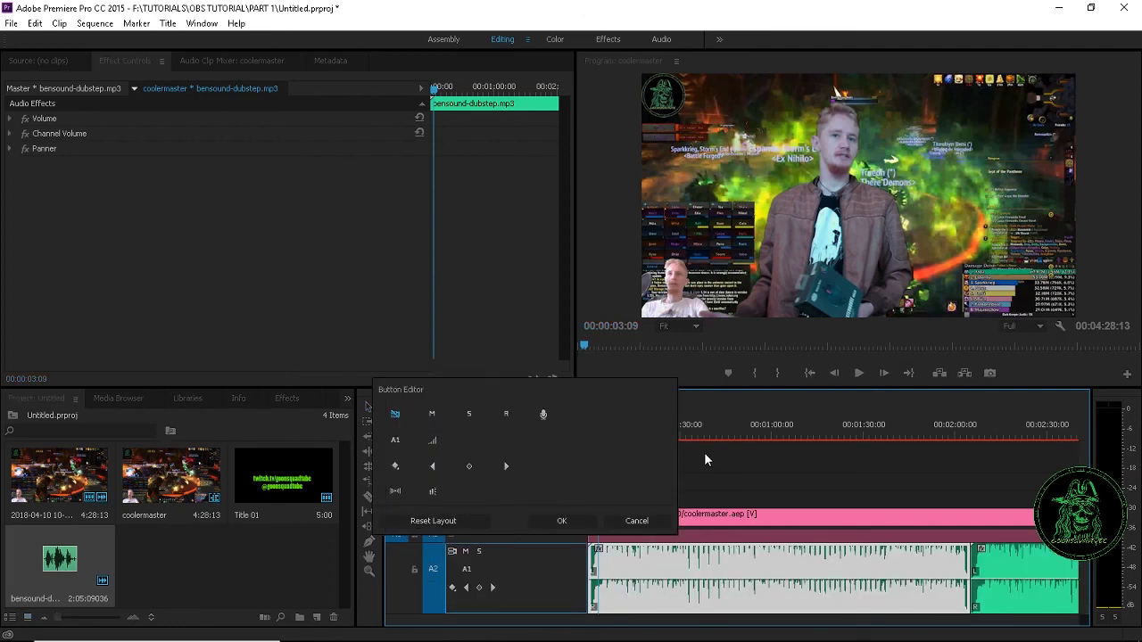
pyautogui.click(639, 520)
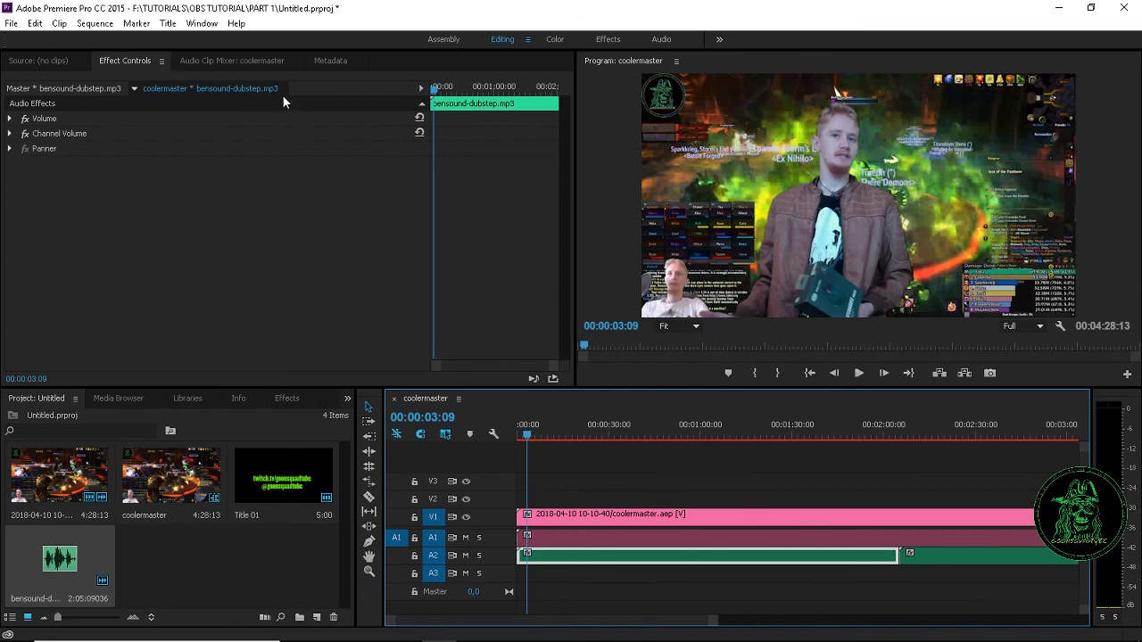
# In the Audio Clip Mixer, play the opening to check track levels, and rename Audio 2 as "music" and Audio 1 as "voice"
pyautogui.click(229, 59)
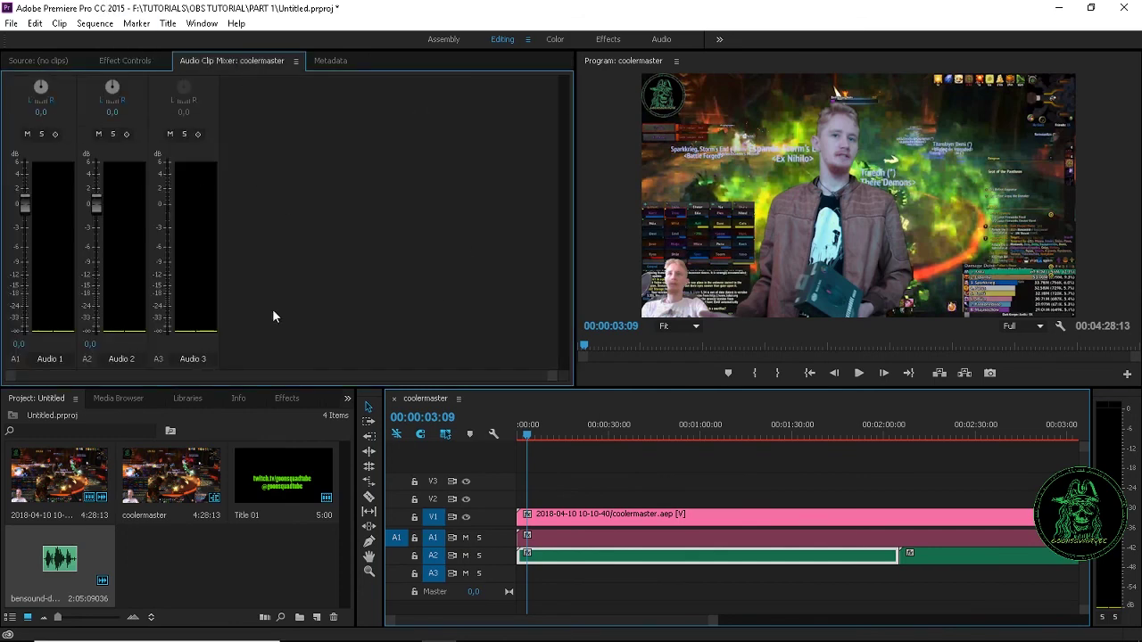
pyautogui.click(535, 433)
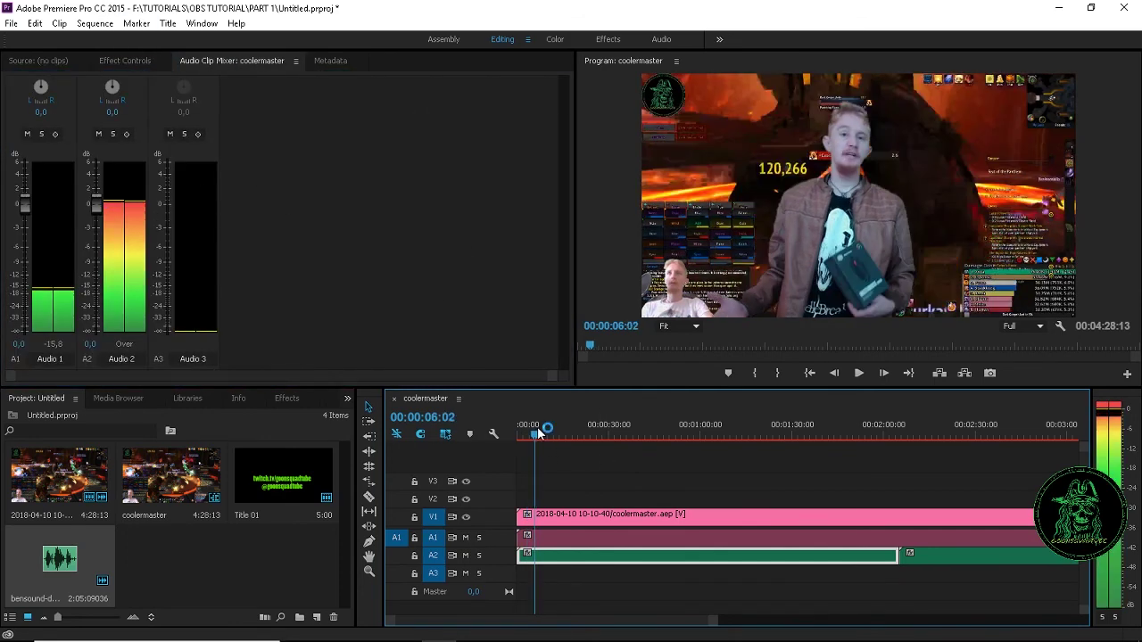
pyautogui.click(140, 153)
pyautogui.click(121, 358)
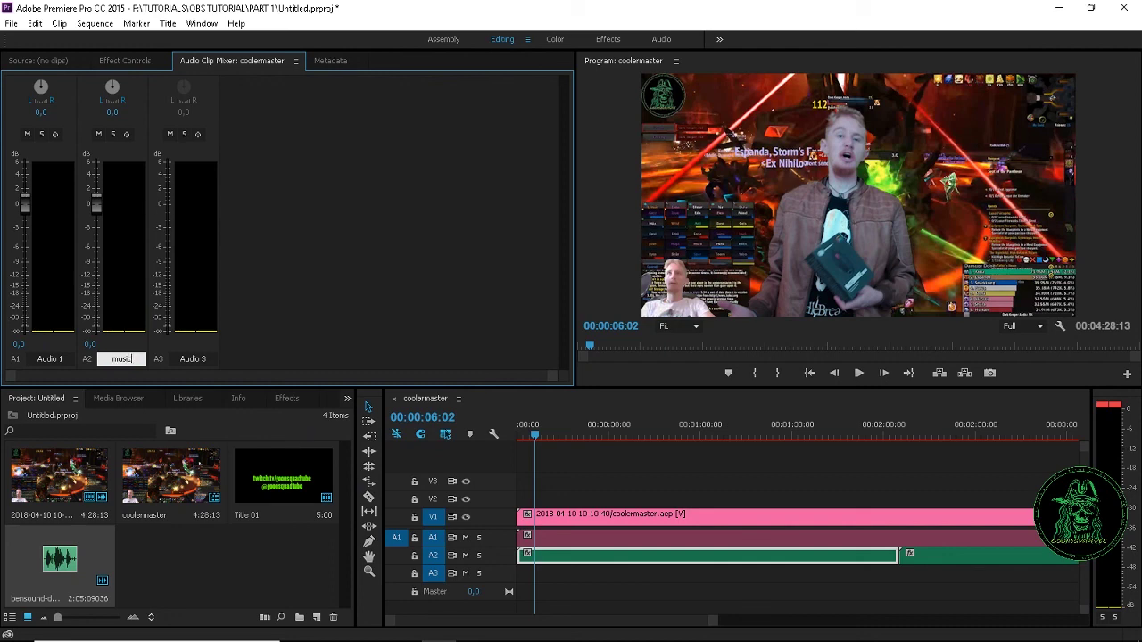
pyautogui.click(27, 359)
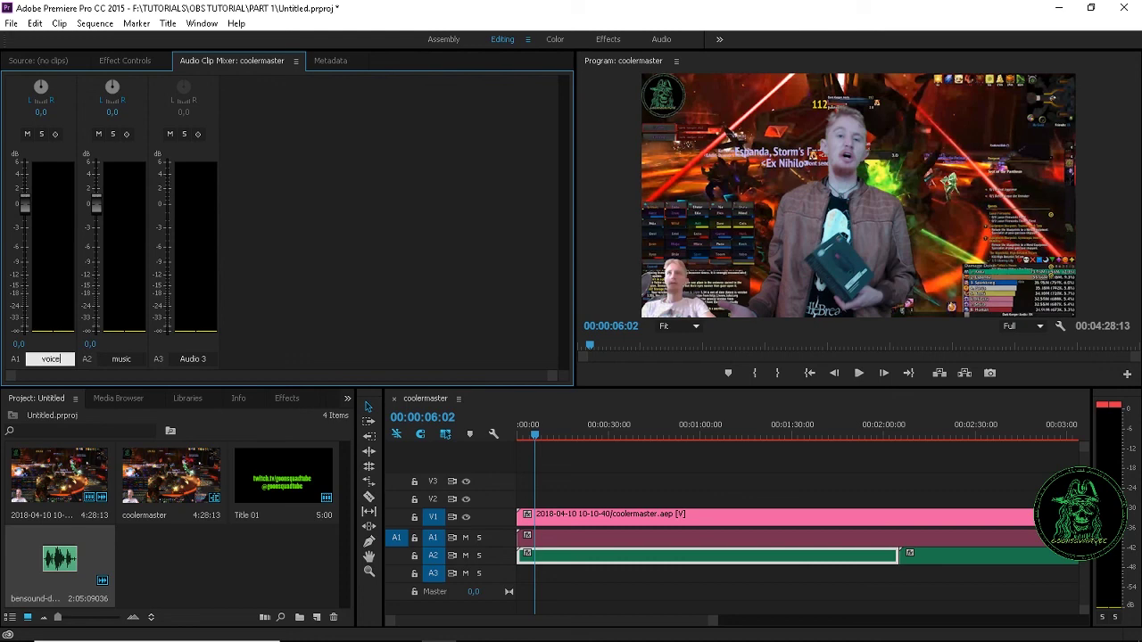
pyautogui.press('Return')
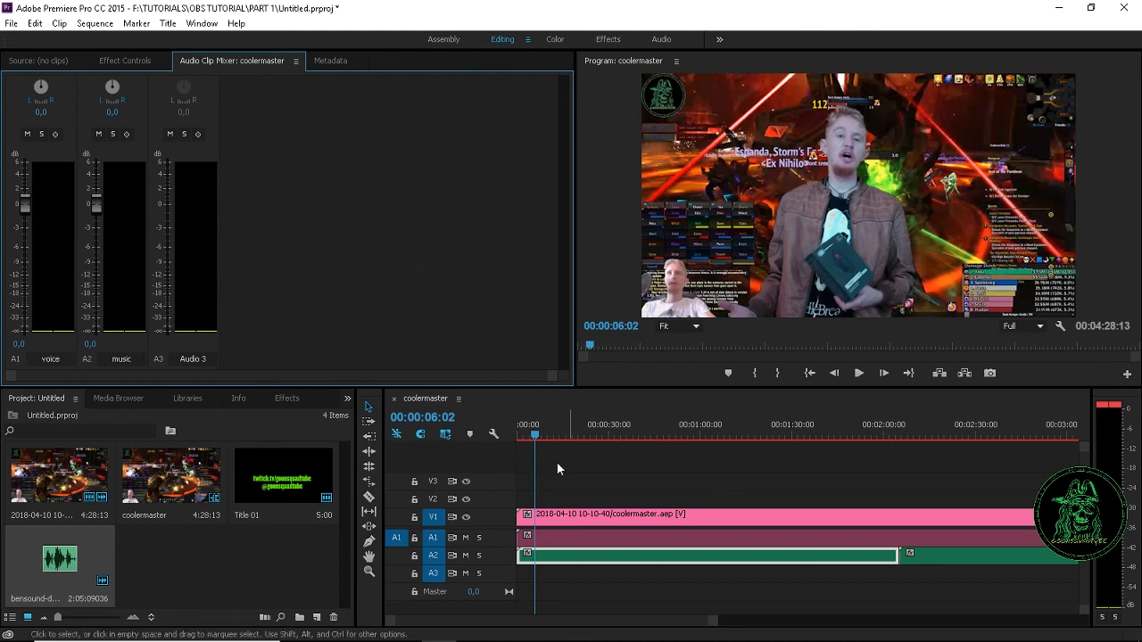
# Lower the music track's volume to about -29 dB and play the sequence from its start to check the balance with the voice
pyautogui.click(523, 435)
pyautogui.moveTo(525, 439); pyautogui.dragTo(528, 437)
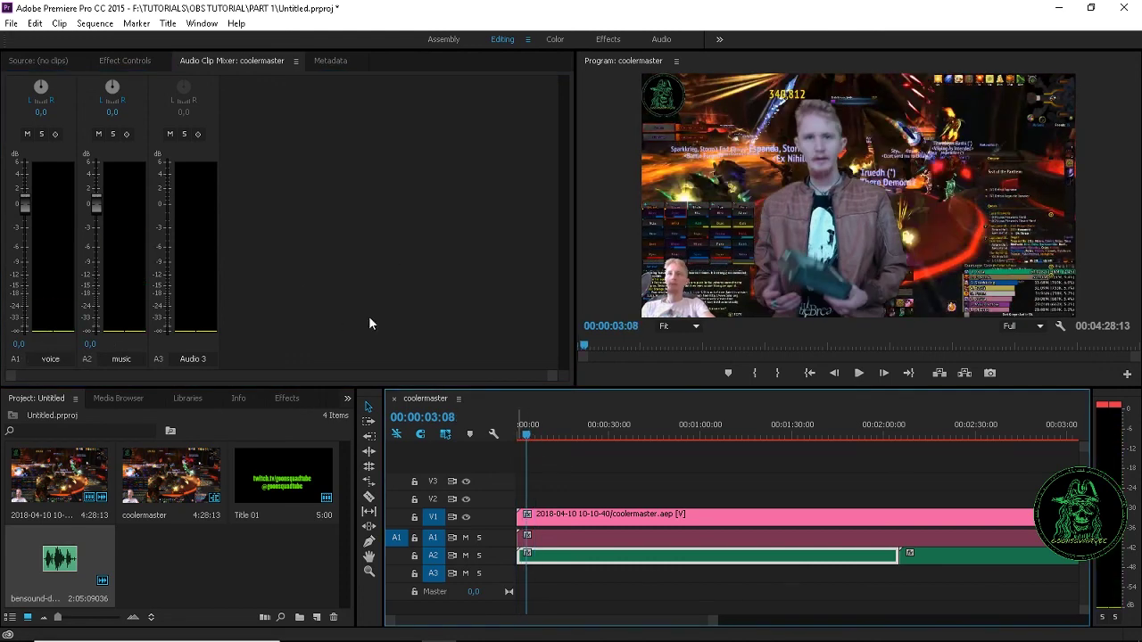
pyautogui.moveTo(95, 210); pyautogui.dragTo(98, 276)
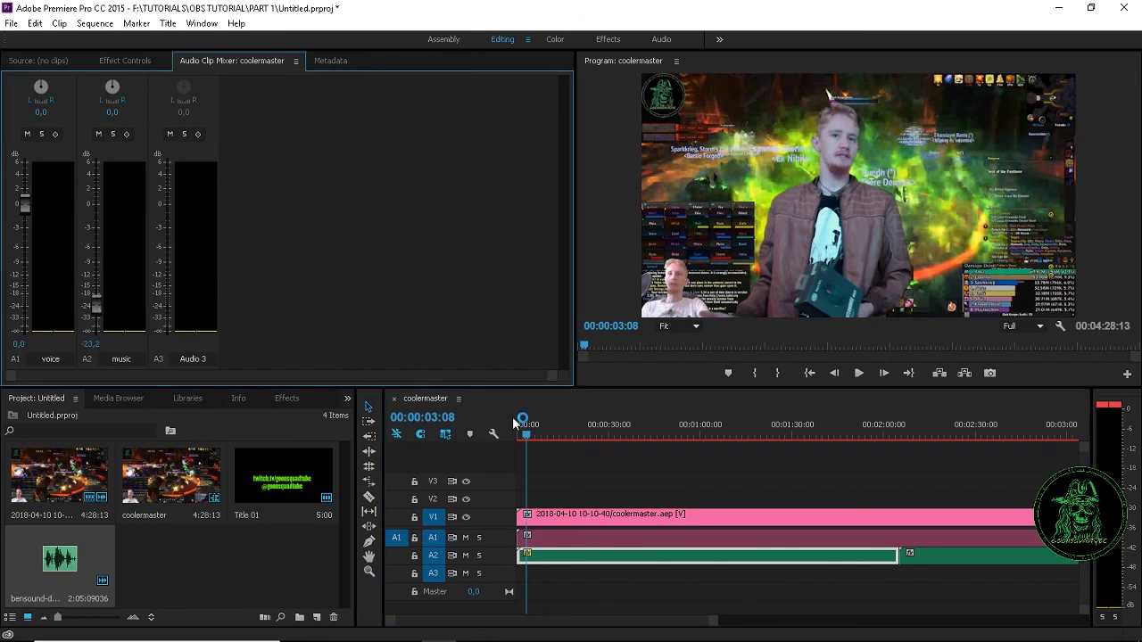
pyautogui.moveTo(514, 423); pyautogui.dragTo(463, 411)
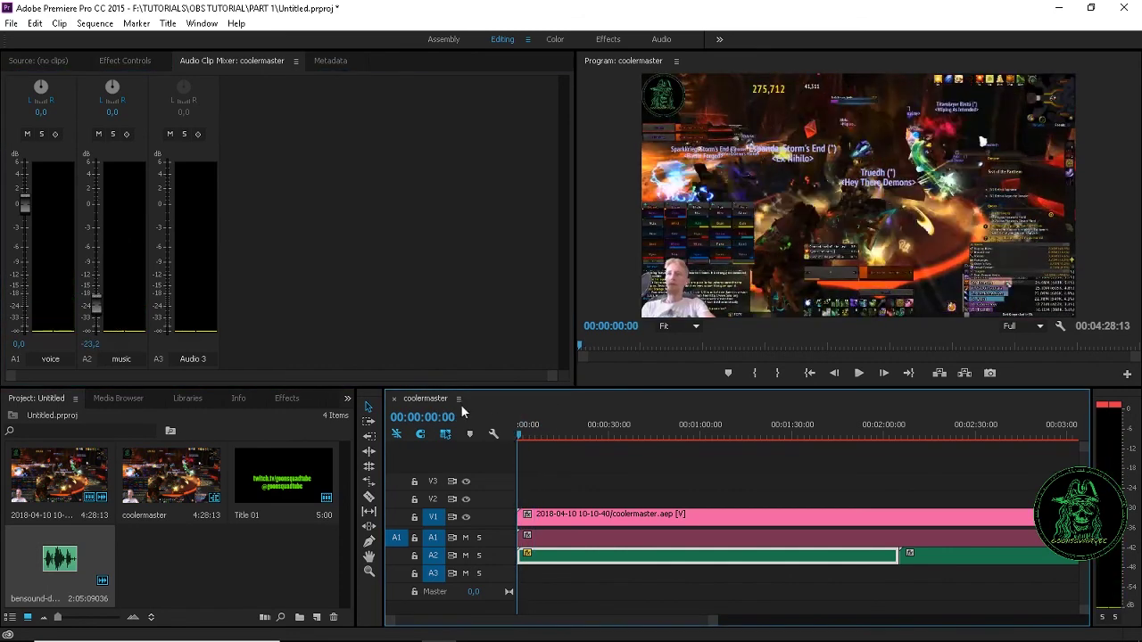
pyautogui.moveTo(95, 309); pyautogui.dragTo(96, 312)
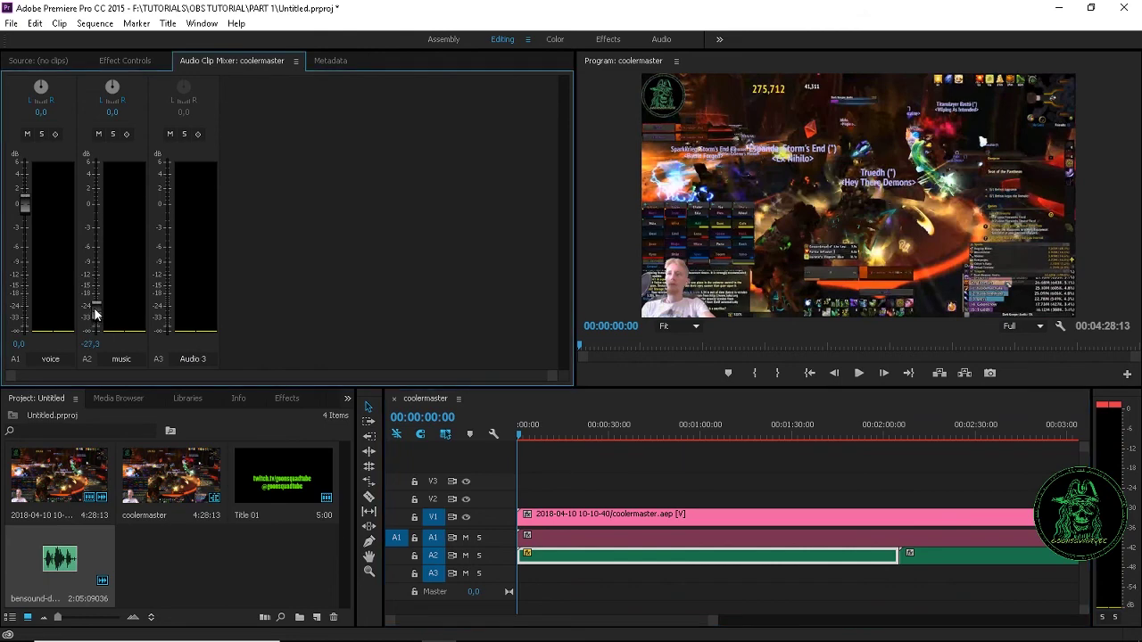
pyautogui.press('space')
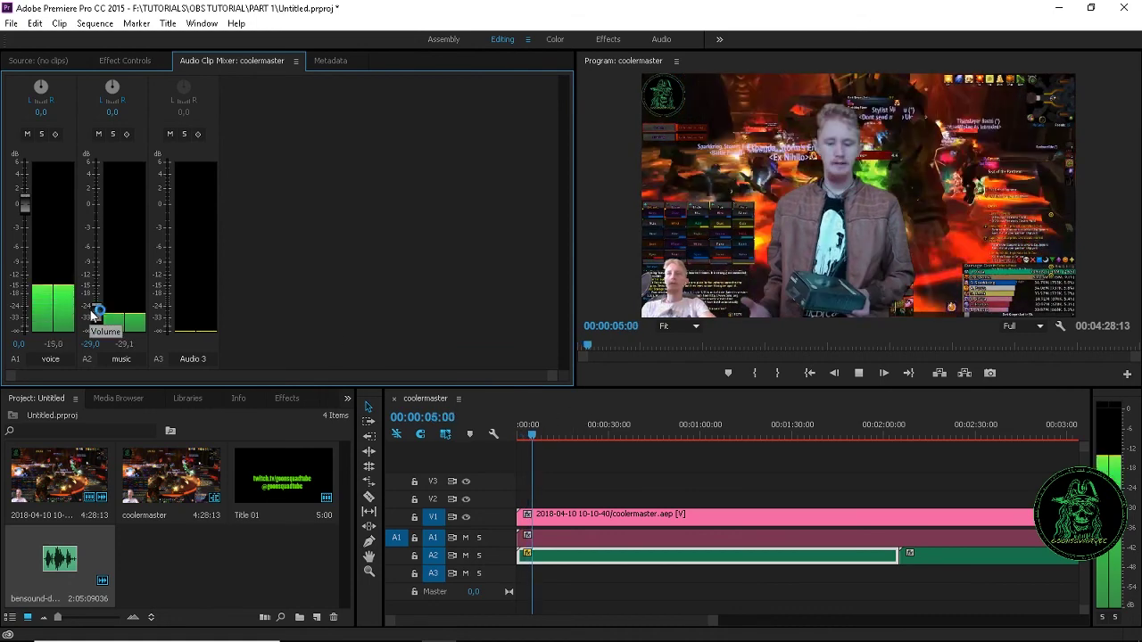
# Lower the first music clip's volume to about -41 dB and play across the start of the second music clip to check its level
pyautogui.moveTo(101, 313); pyautogui.dragTo(95, 330)
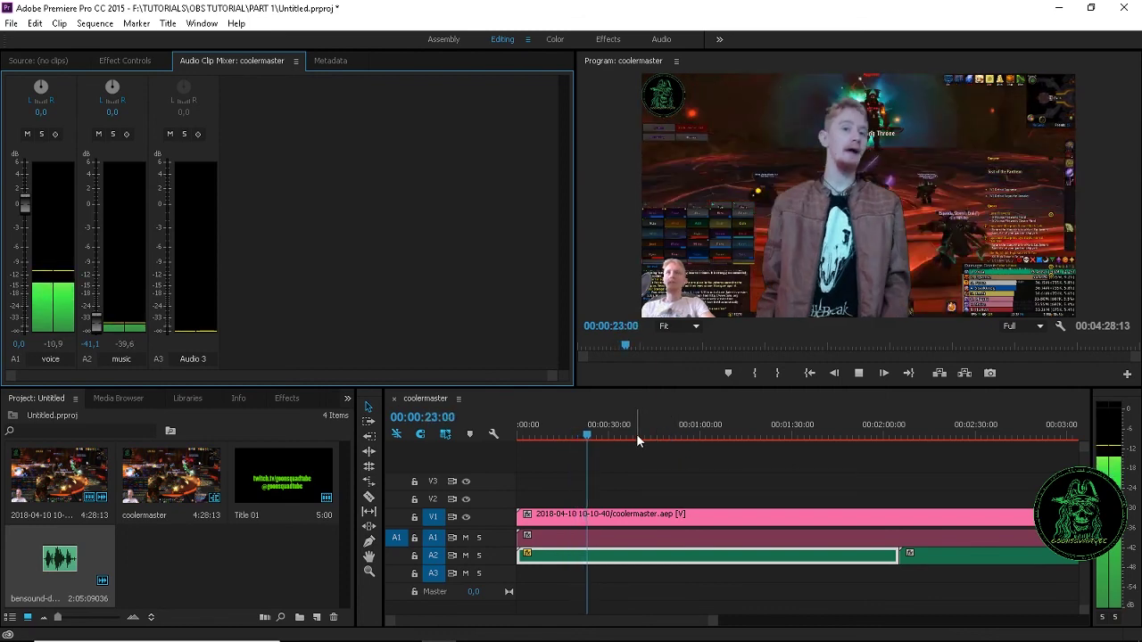
pyautogui.moveTo(636, 433); pyautogui.dragTo(752, 440)
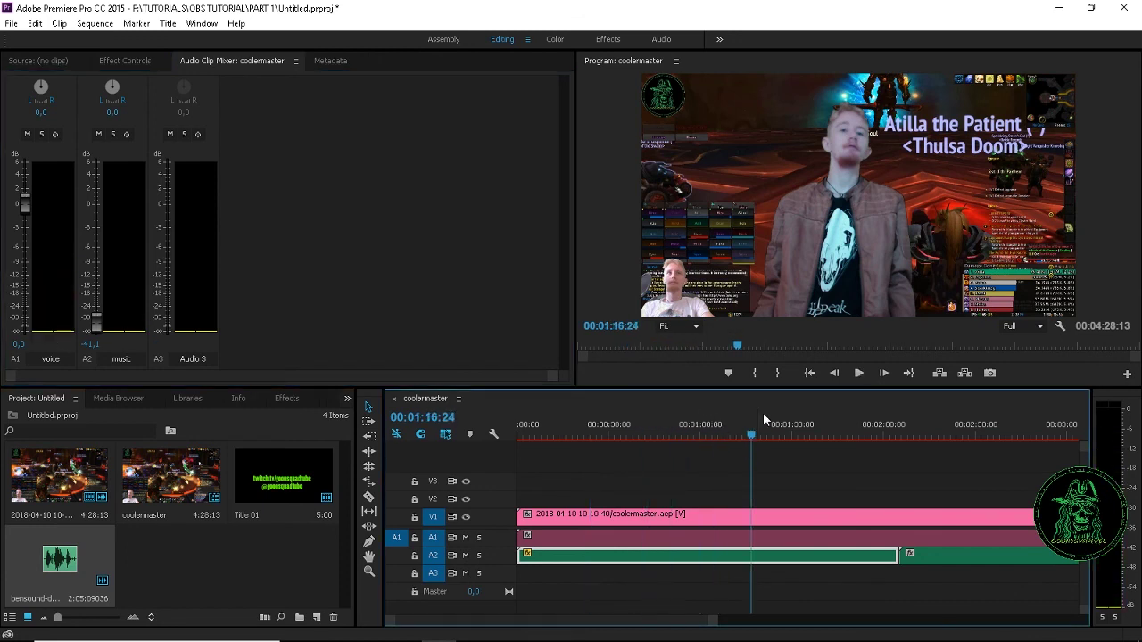
pyautogui.click(869, 435)
pyautogui.press('space')
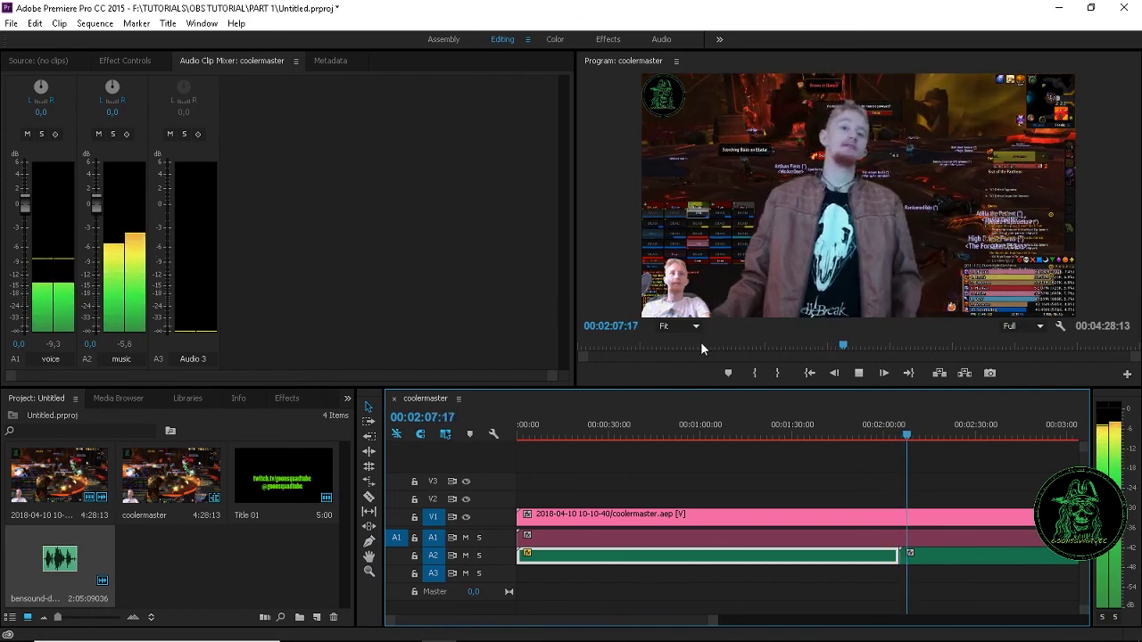
pyautogui.click(587, 585)
pyautogui.press('space')
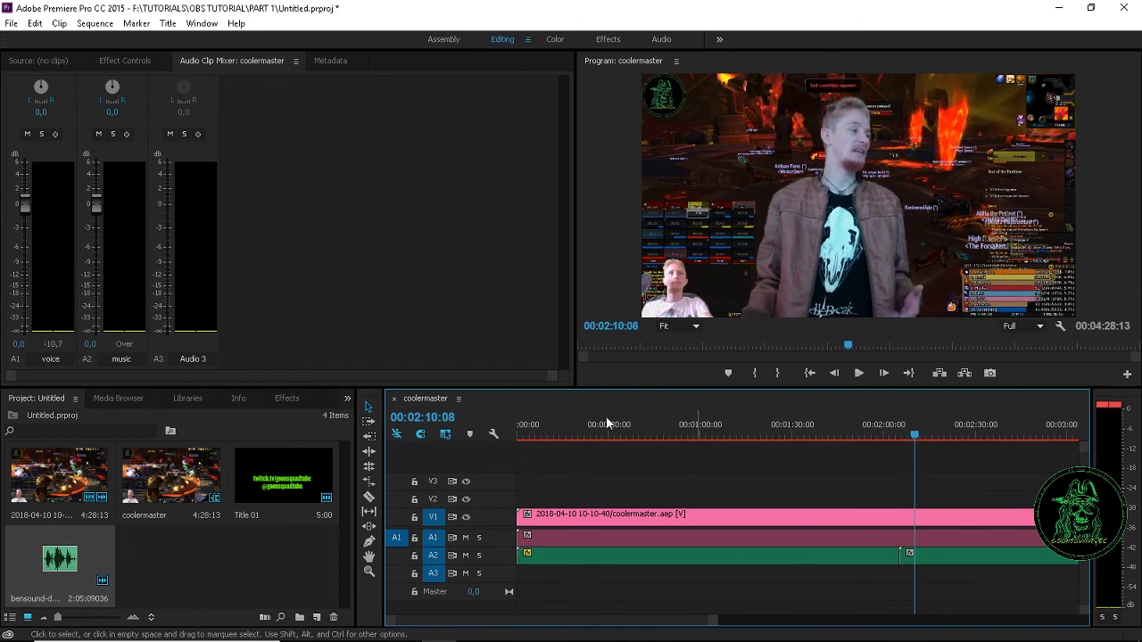
# Lower the second music clip on A2 to about -38.6 dB while playing the sequence from 00:02:10:08
pyautogui.click(946, 553)
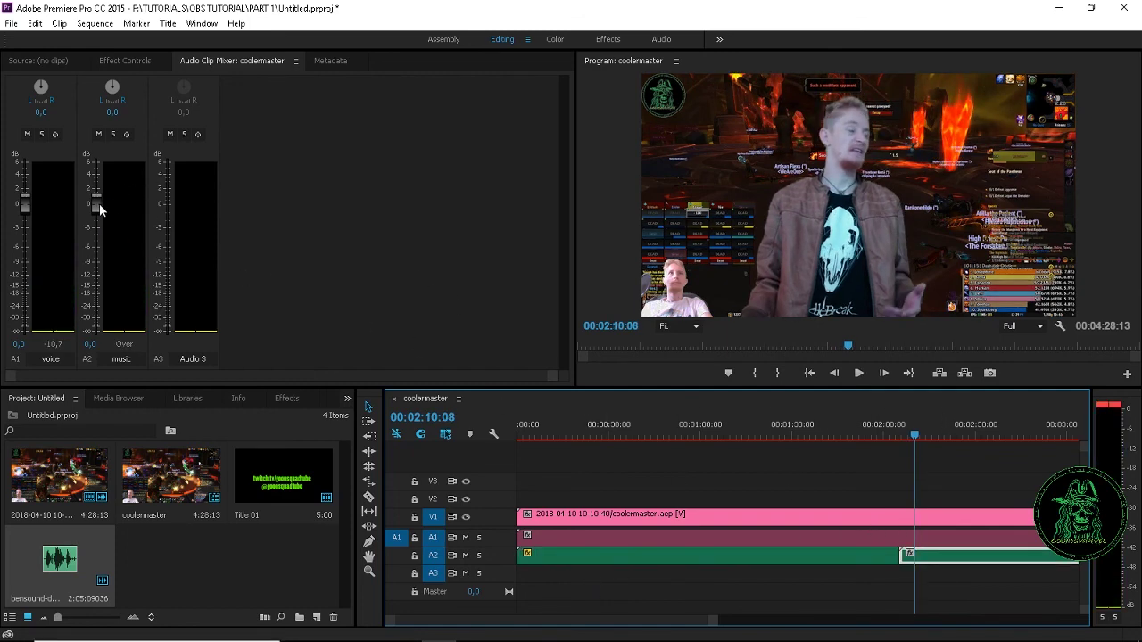
pyautogui.moveTo(100, 209); pyautogui.dragTo(105, 288)
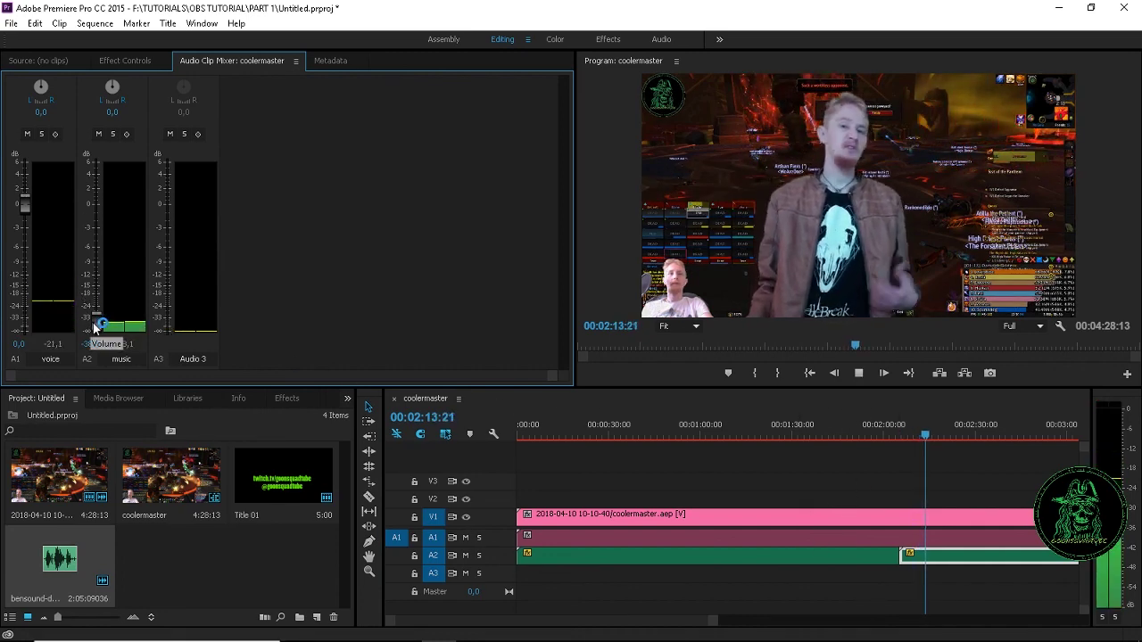
pyautogui.press('space')
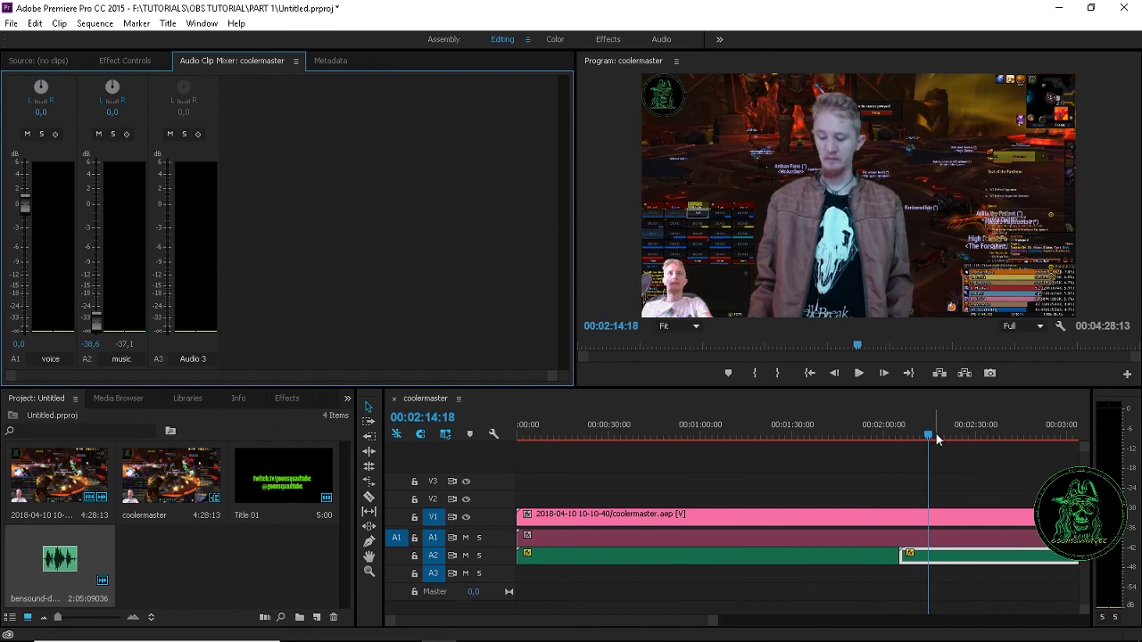
# Compare the first and second music clips' levels and set the second clip's volume to -41.5 dB
pyautogui.moveTo(937, 438); pyautogui.dragTo(1029, 435)
pyautogui.scroll(-2, 884, 485)
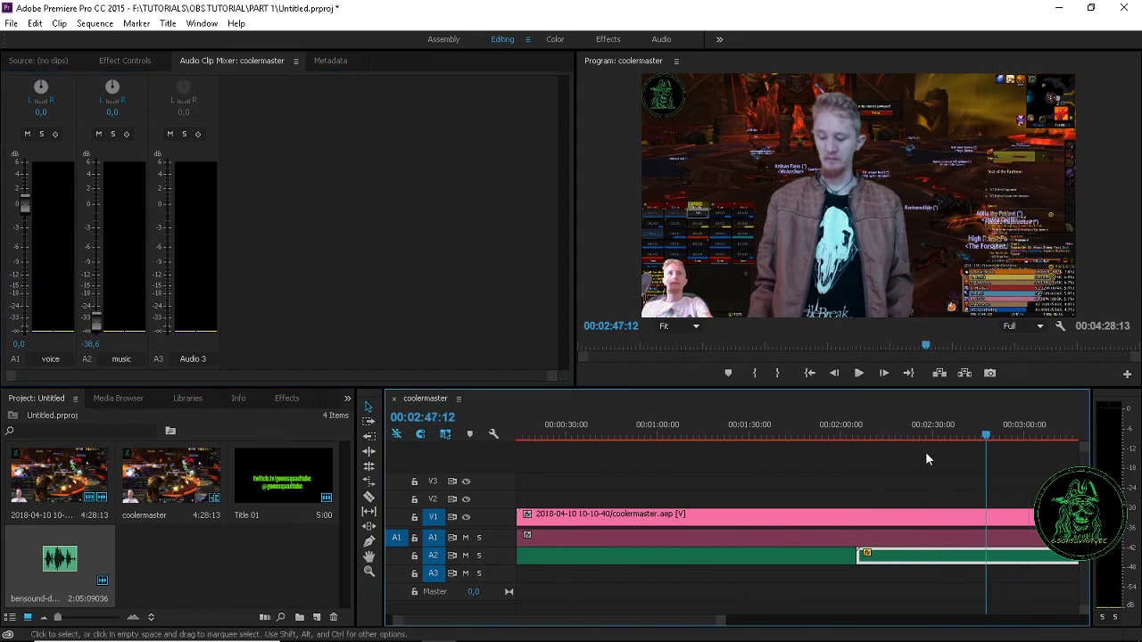
pyautogui.scroll(-2, 926, 459)
pyautogui.click(682, 435)
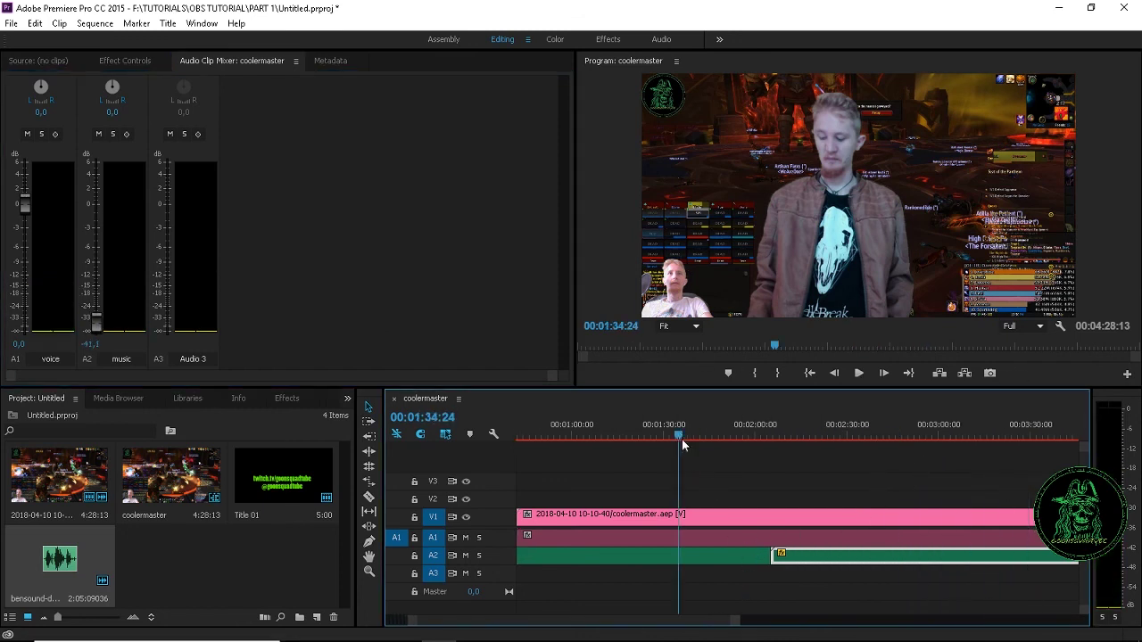
pyautogui.click(834, 435)
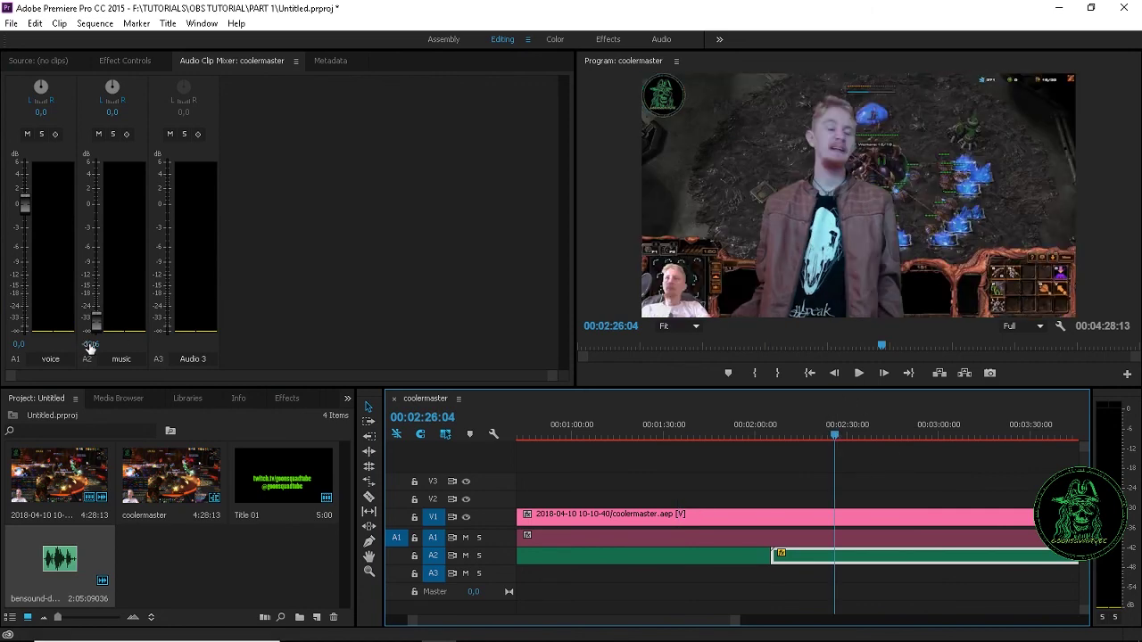
pyautogui.click(92, 346)
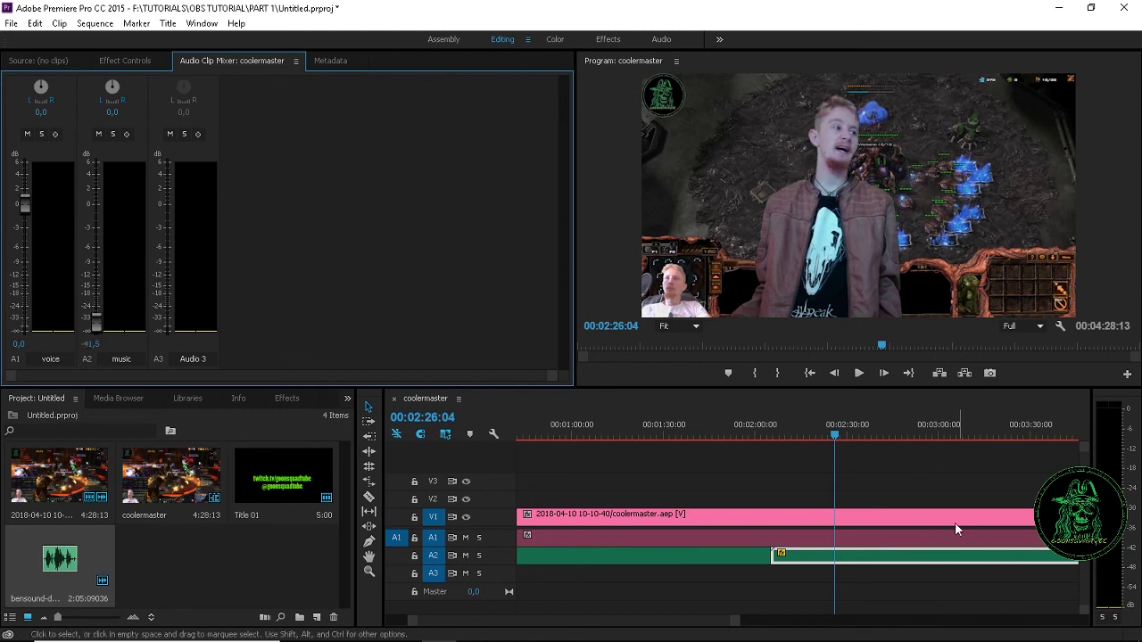
# Set the volume of the short last music clip on A2 to -40 dB
pyautogui.moveTo(858, 435); pyautogui.dragTo(1038, 436)
pyautogui.scroll(-5, 949, 473)
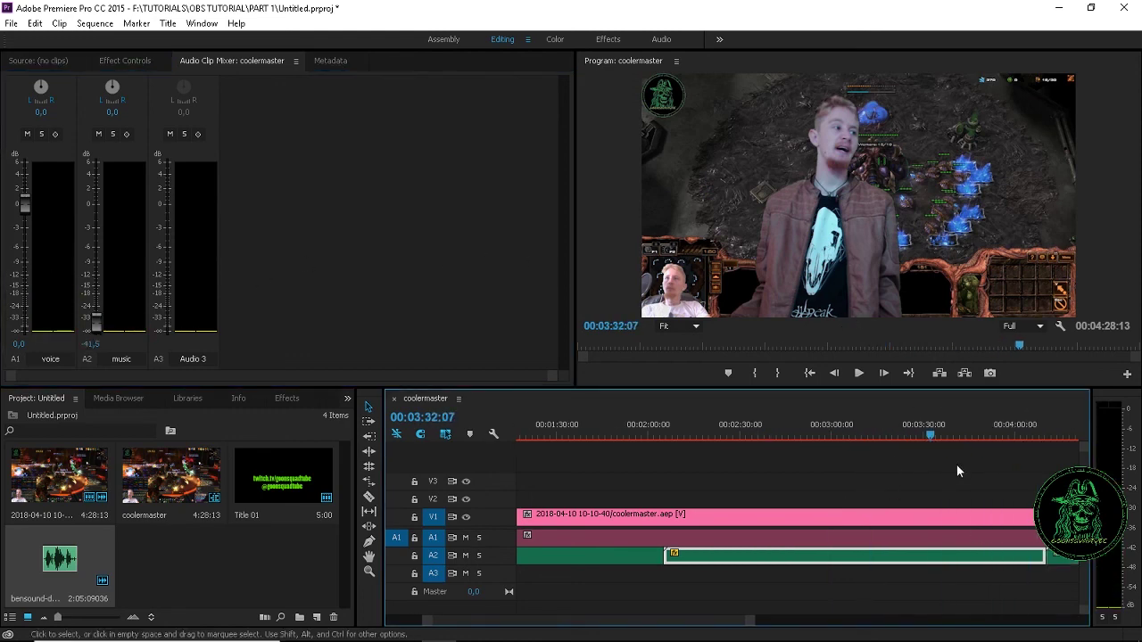
pyautogui.click(906, 553)
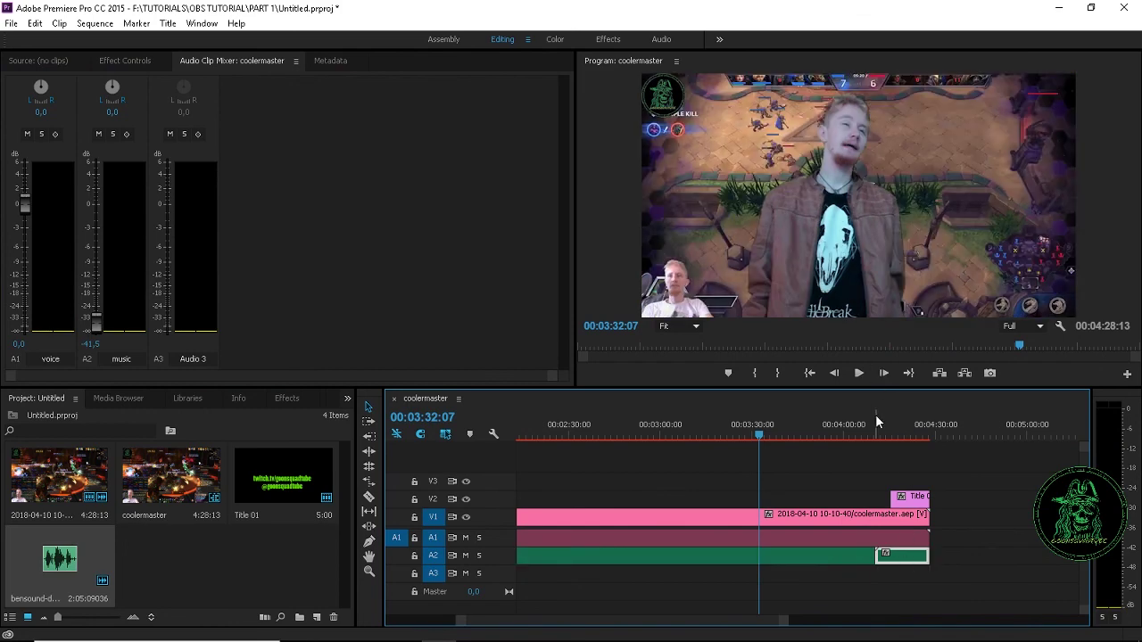
pyautogui.click(887, 435)
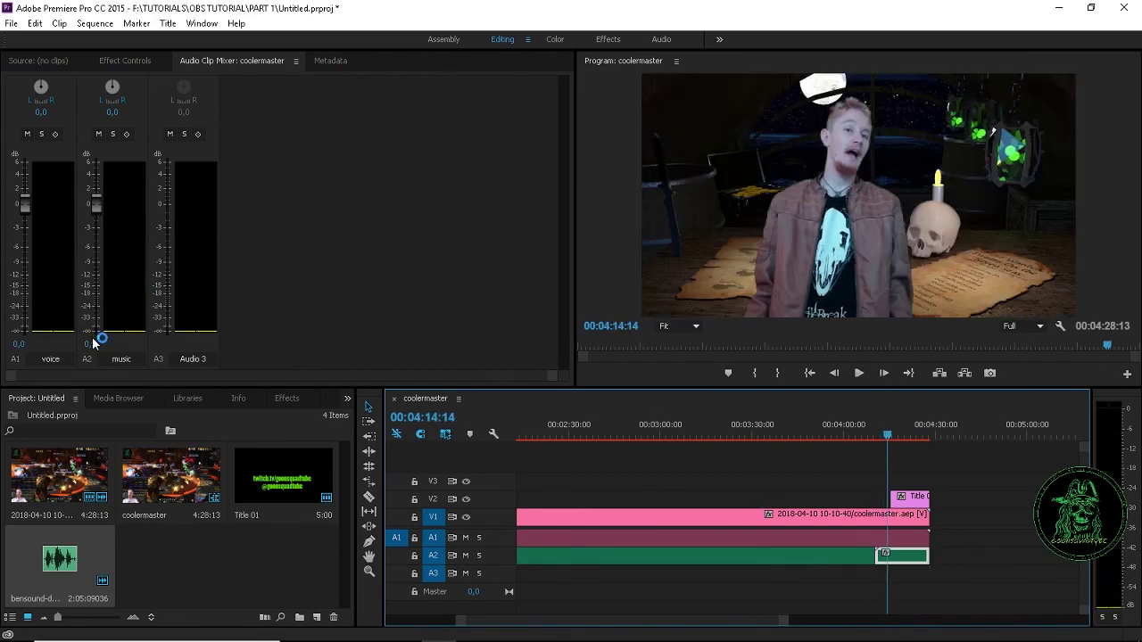
pyautogui.click(90, 344)
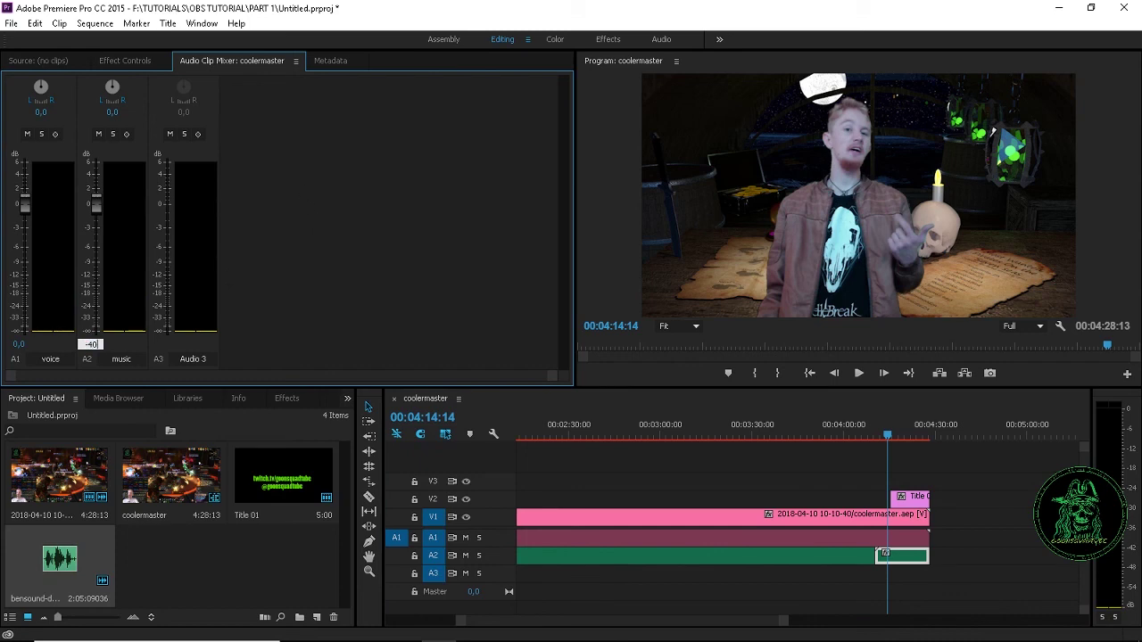
pyautogui.write('-40')
pyautogui.press('Return')
# Play the ending from about 00:04:02 into the green title to check the music level against the voice
pyautogui.moveTo(880, 435); pyautogui.dragTo(822, 437)
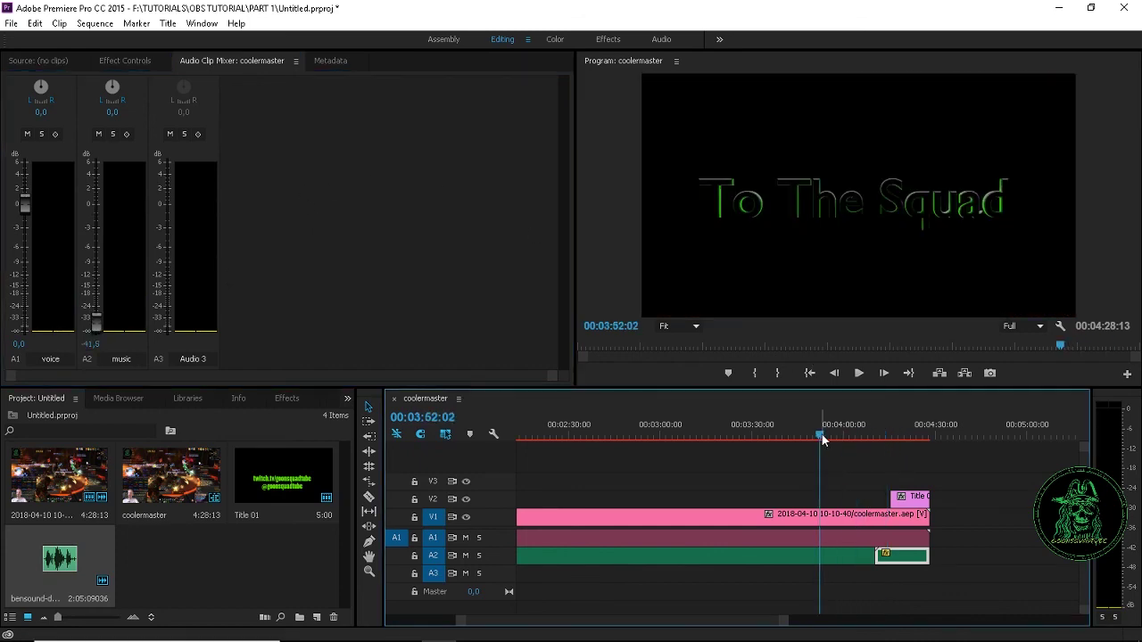
pyautogui.click(850, 439)
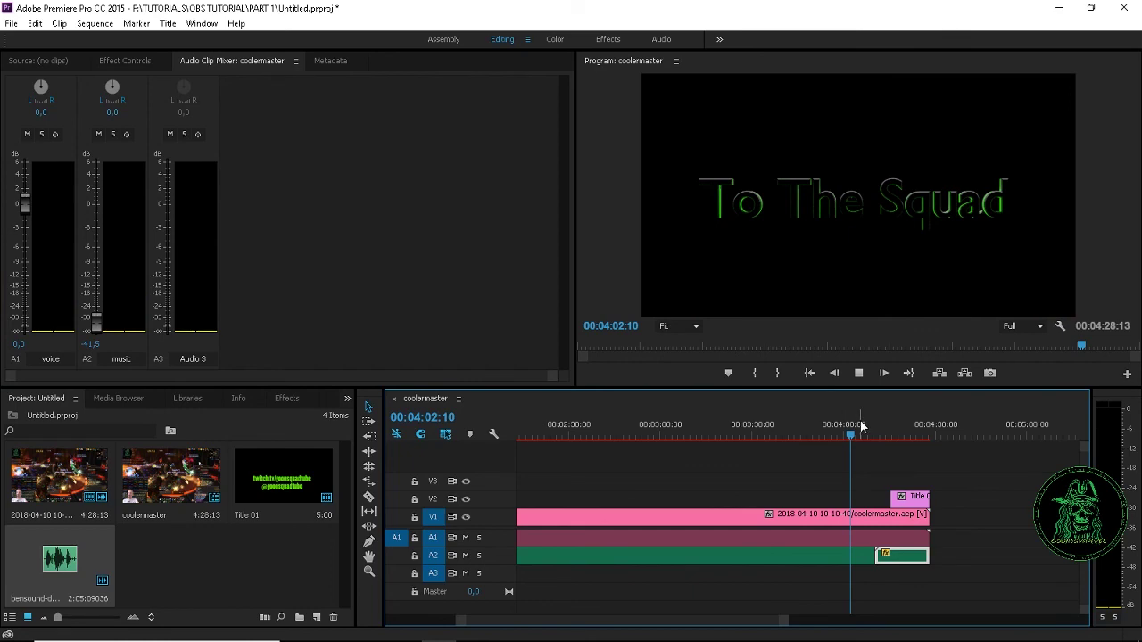
pyautogui.press('space')
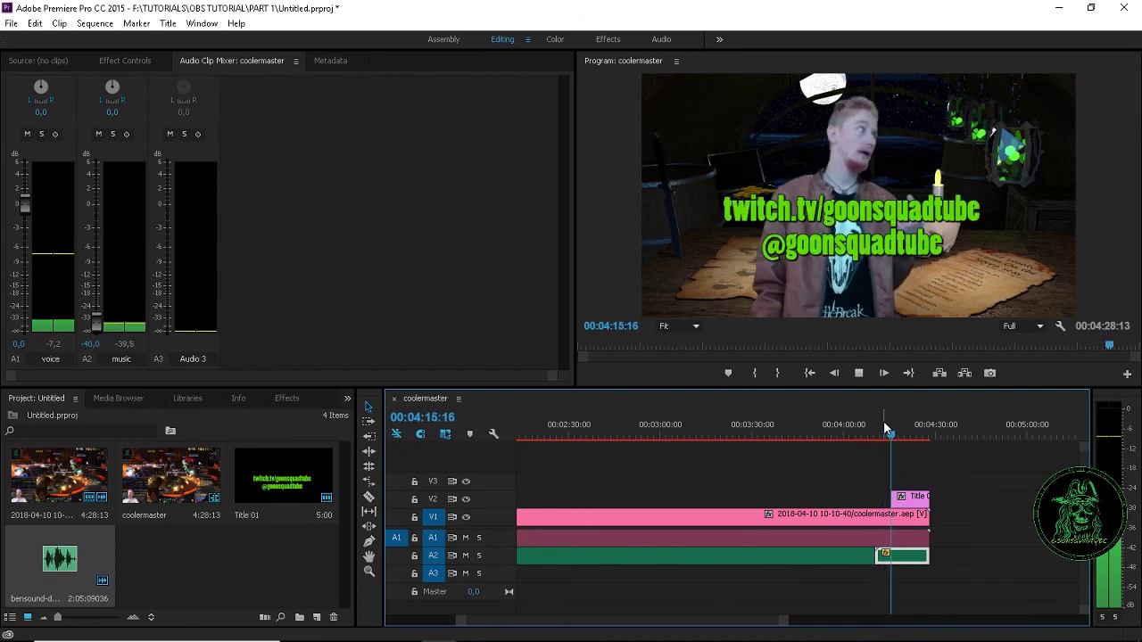
pyautogui.press('space')
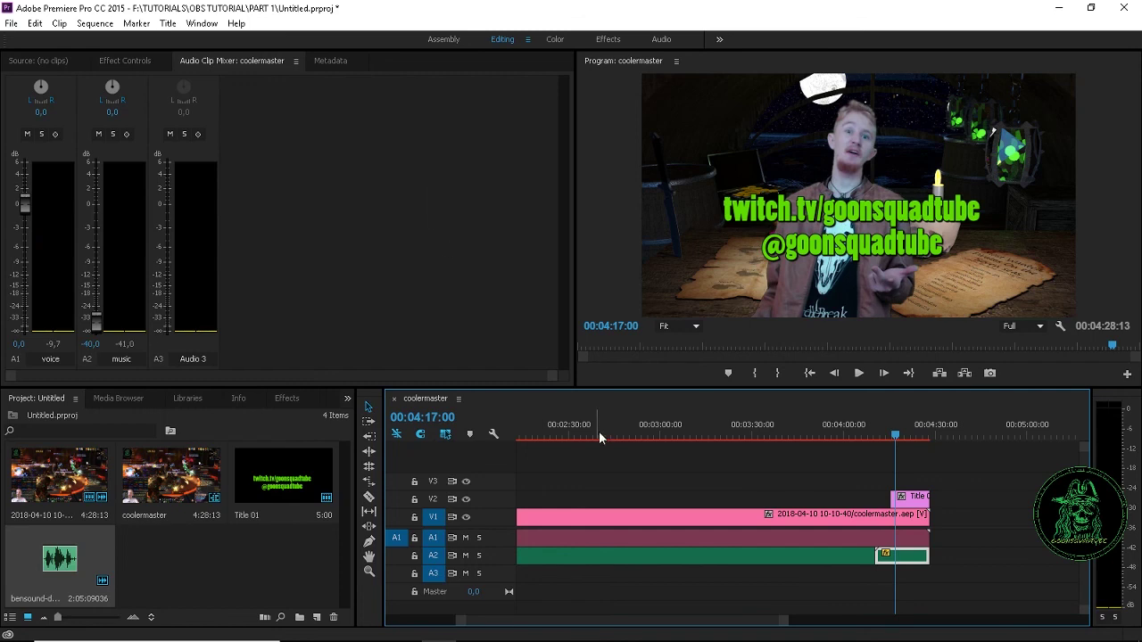
# Examine the Volume and Channel Volume effects of the main video clip's voice audio in Effect Controls
pyautogui.click(558, 542)
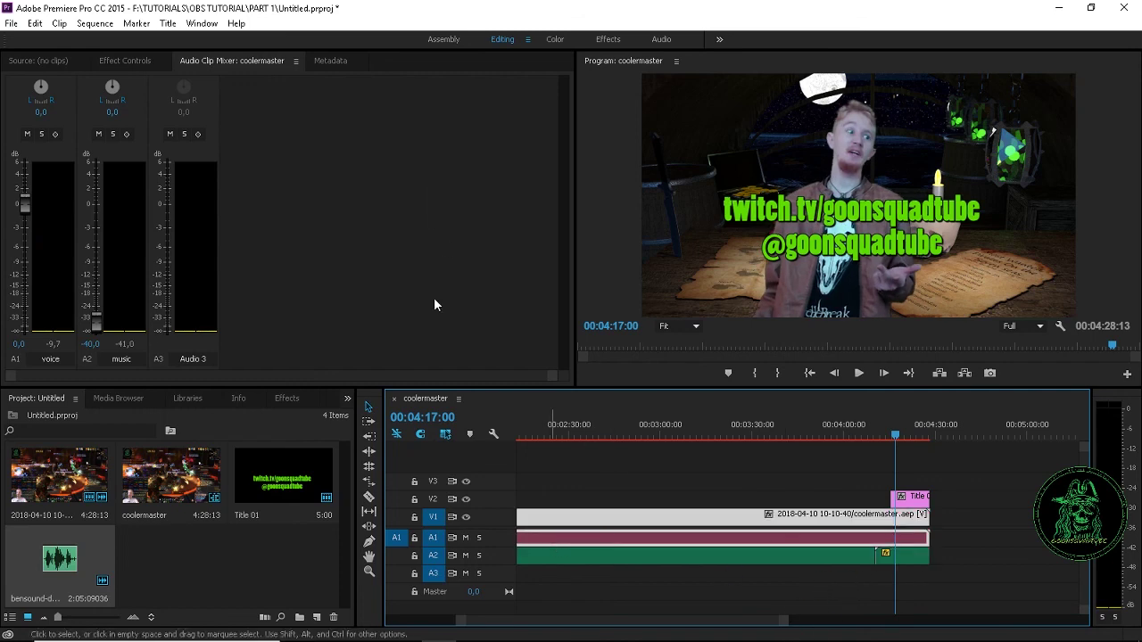
pyautogui.click(128, 62)
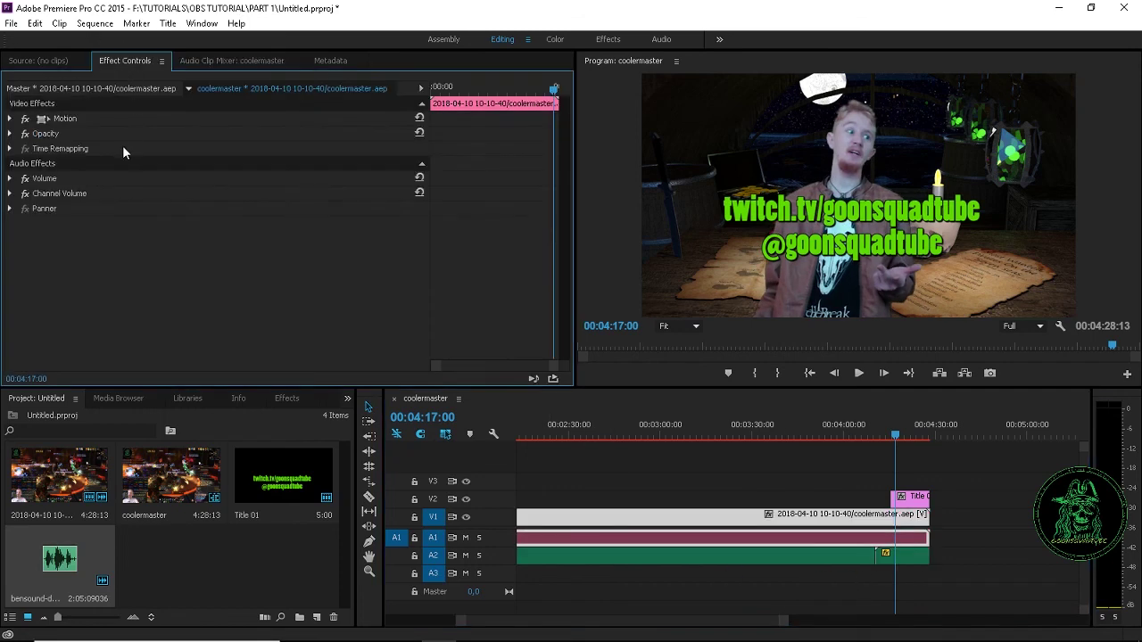
pyautogui.click(10, 193)
pyautogui.click(10, 194)
pyautogui.click(10, 179)
pyautogui.click(10, 179)
pyautogui.click(834, 472)
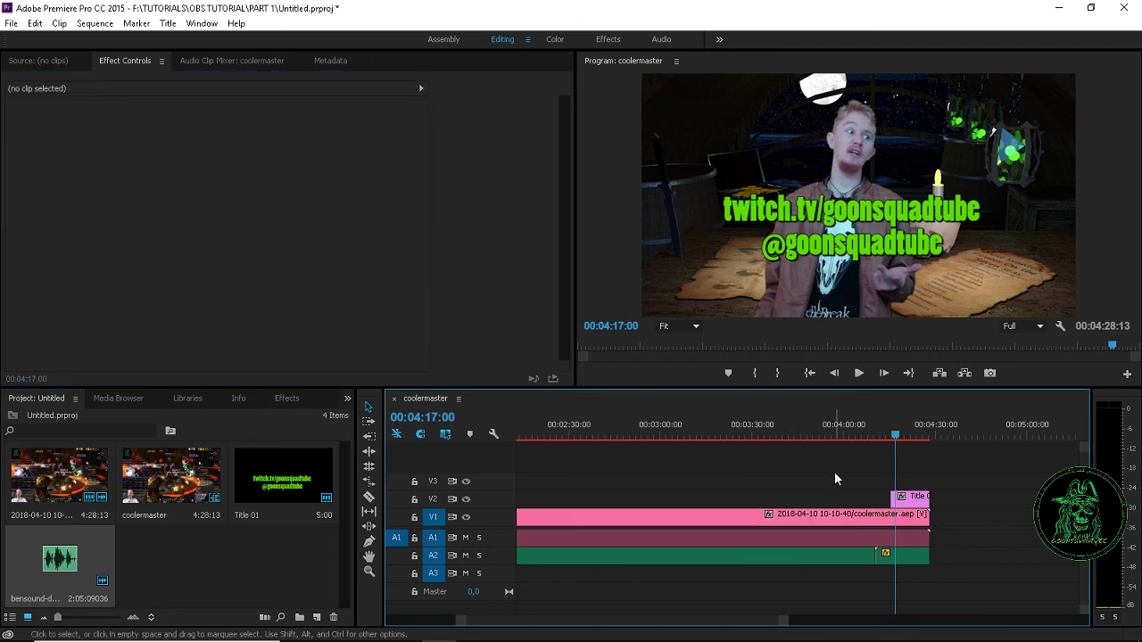
# Select all video, title and audio clips in the coolermaster sequence
pyautogui.click(895, 439)
pyautogui.moveTo(895, 439); pyautogui.dragTo(527, 441)
pyautogui.scroll(-3, 631, 500)
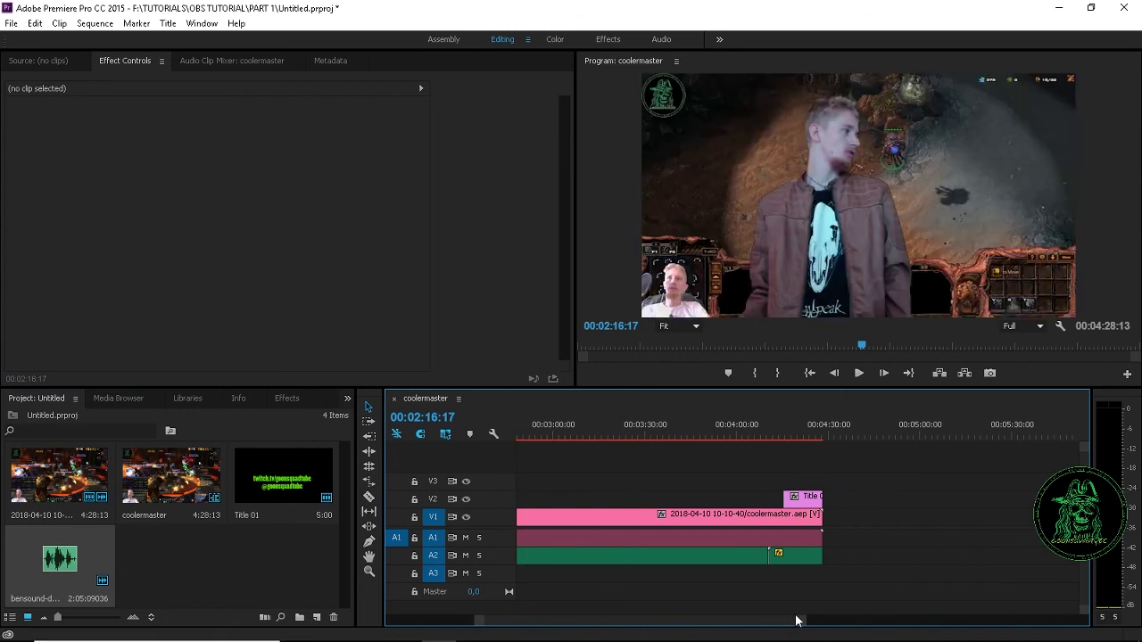
pyautogui.moveTo(797, 619); pyautogui.dragTo(678, 622)
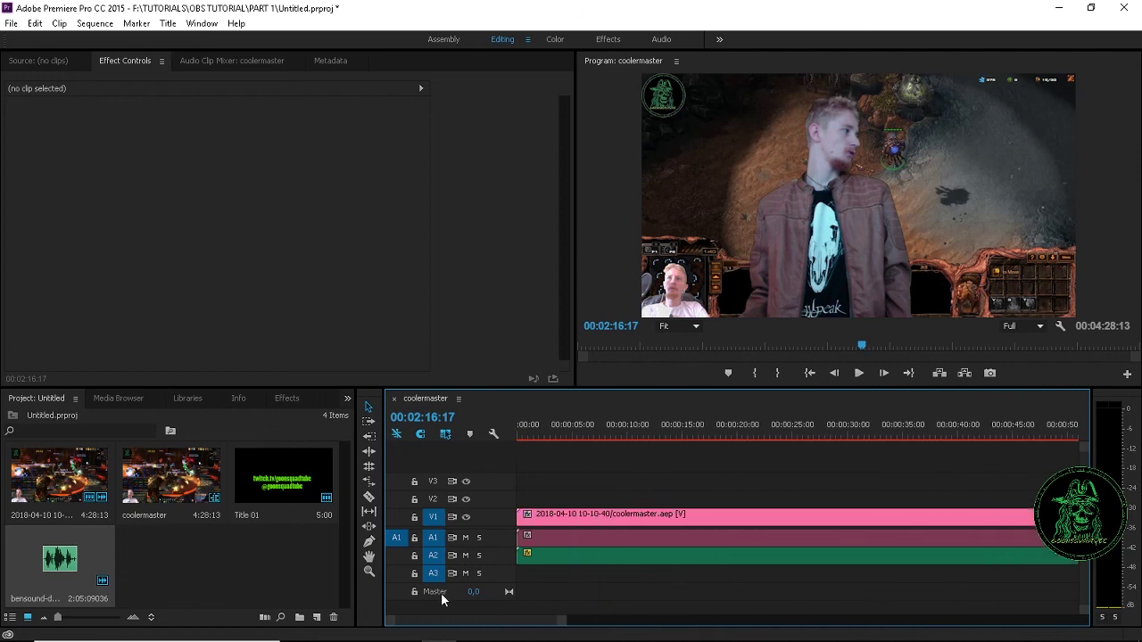
pyautogui.moveTo(564, 623); pyautogui.dragTo(942, 621)
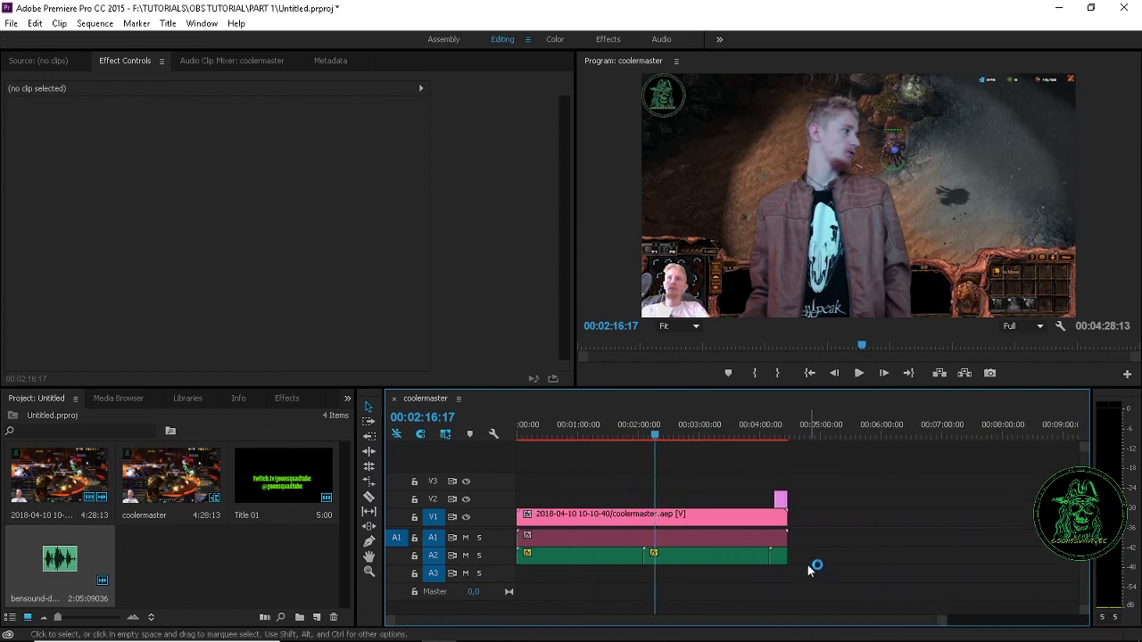
pyautogui.moveTo(793, 574); pyautogui.dragTo(510, 484)
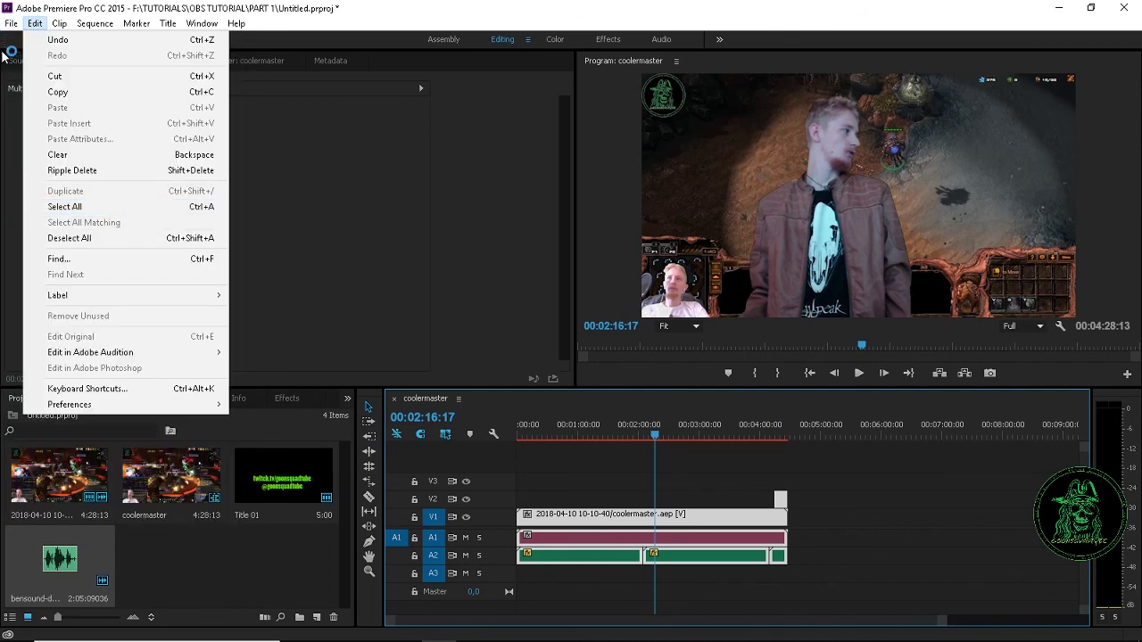
# Open the media export settings for the finished sequence
pyautogui.click(33, 24)
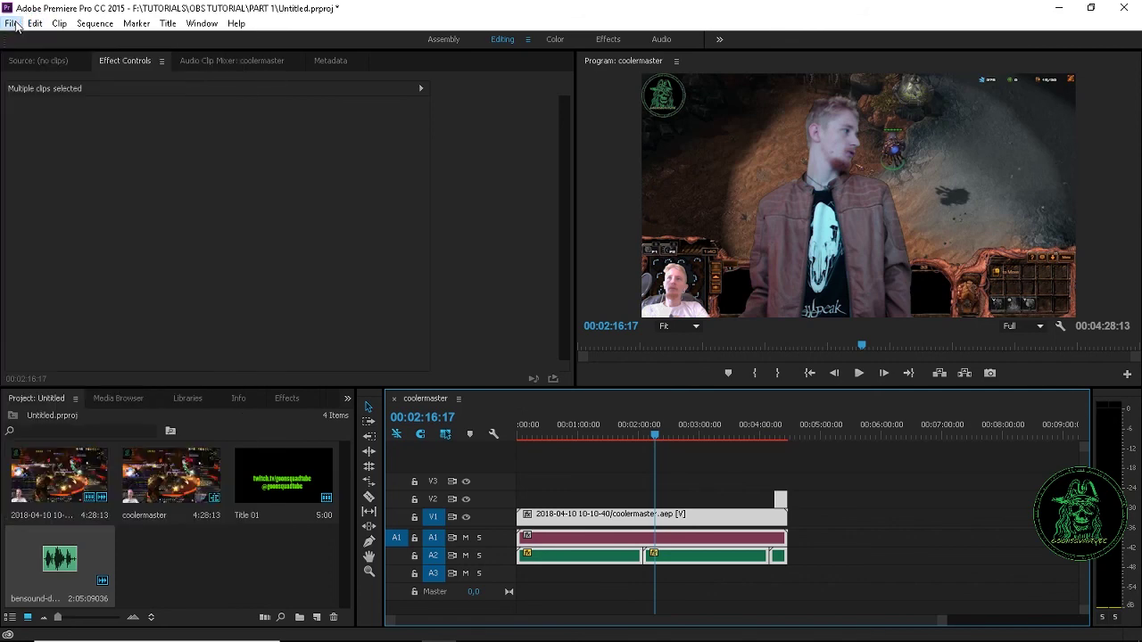
pyautogui.click(13, 24)
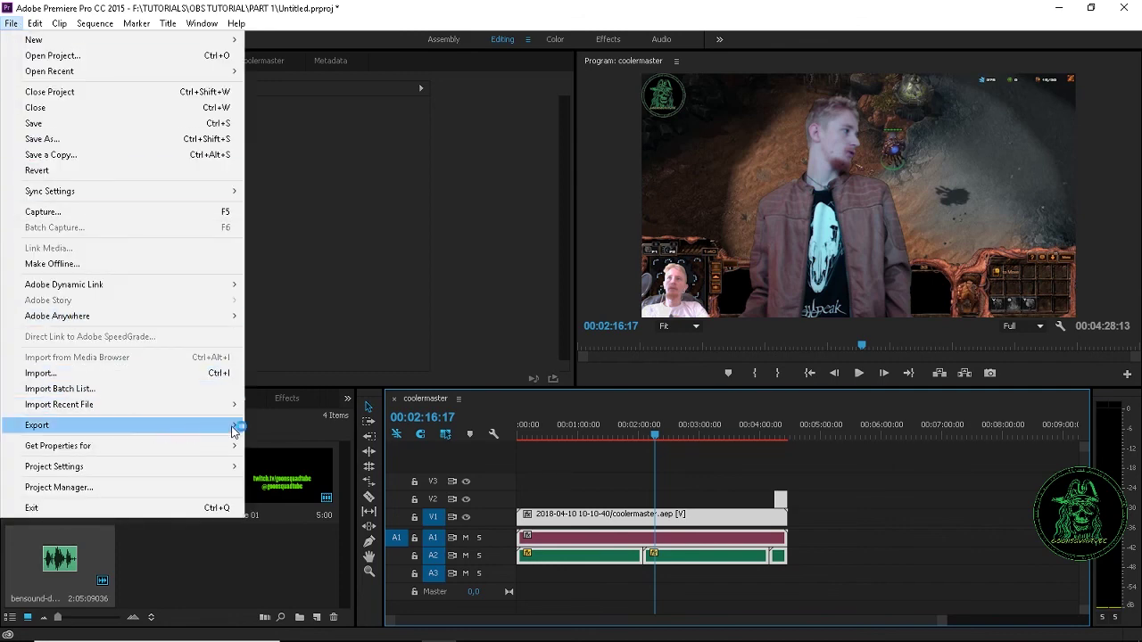
pyautogui.moveTo(233, 431)
pyautogui.click(318, 428)
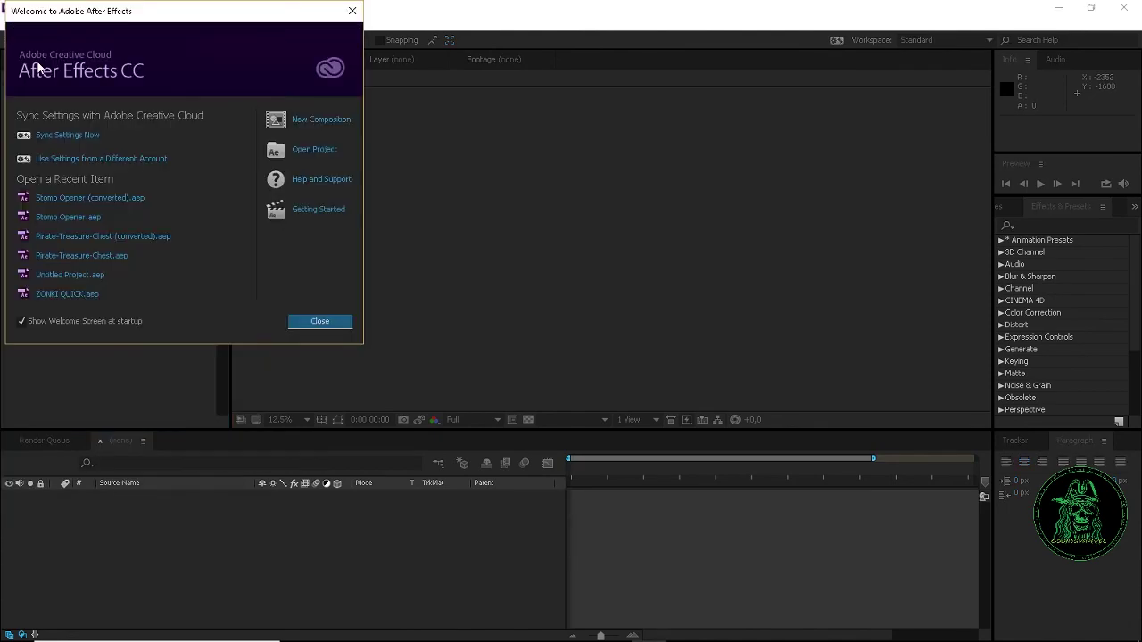
# Switch to After Effects, dismiss its welcome screen, and import DSC_0001.JPG from the 100D3000 folder as a JPEG Sequence in Footage mode
pyautogui.click(321, 323)
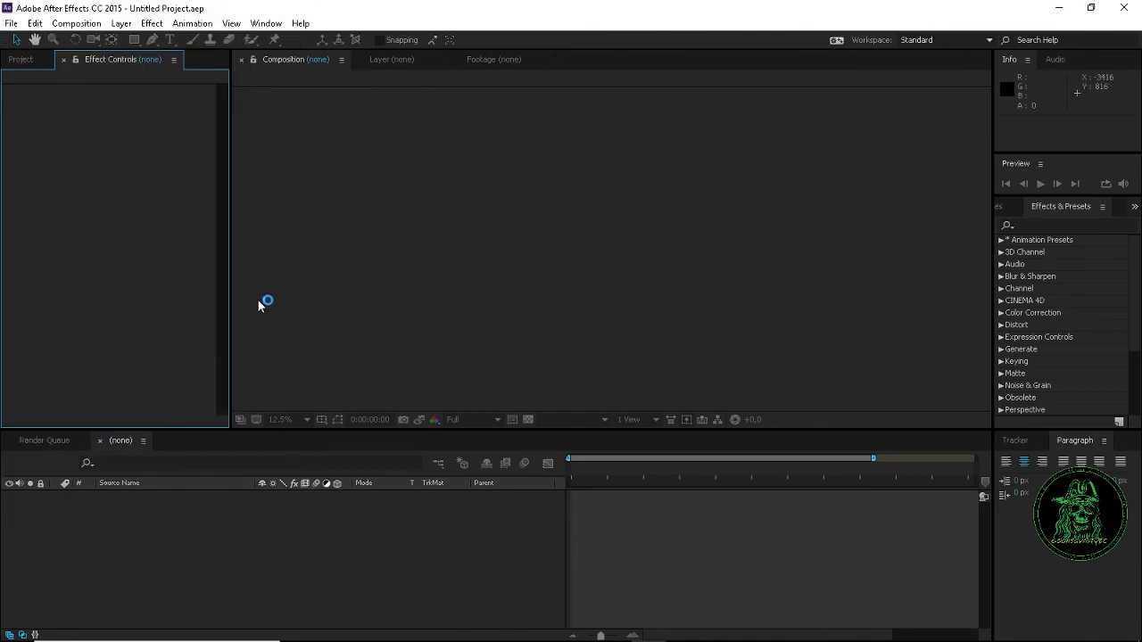
pyautogui.click(13, 22)
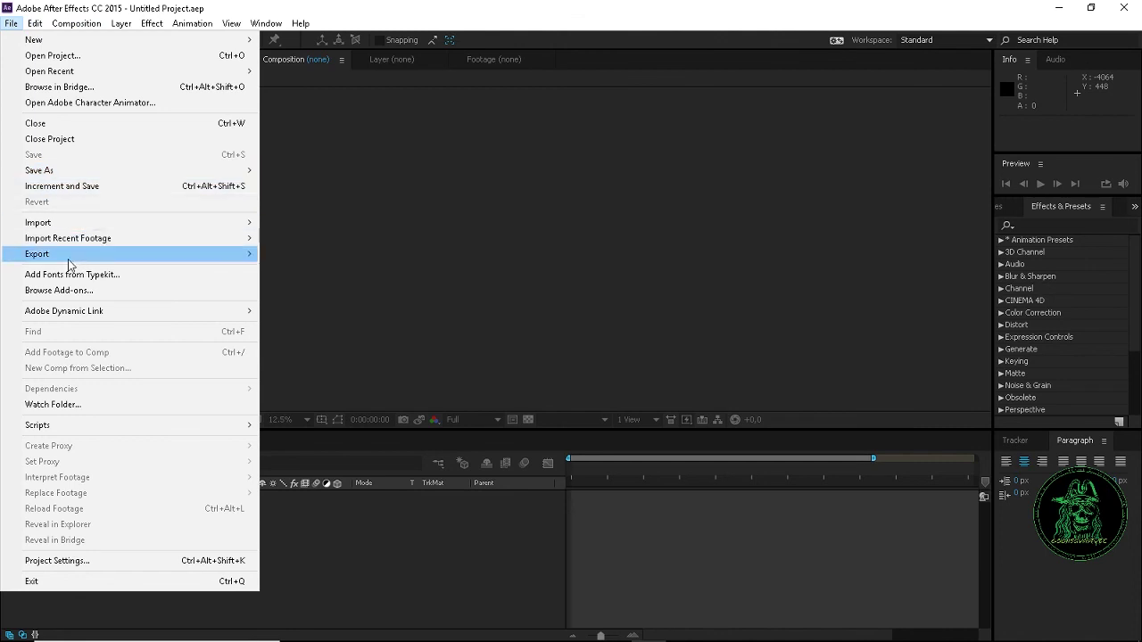
pyautogui.moveTo(79, 225)
pyautogui.click(267, 225)
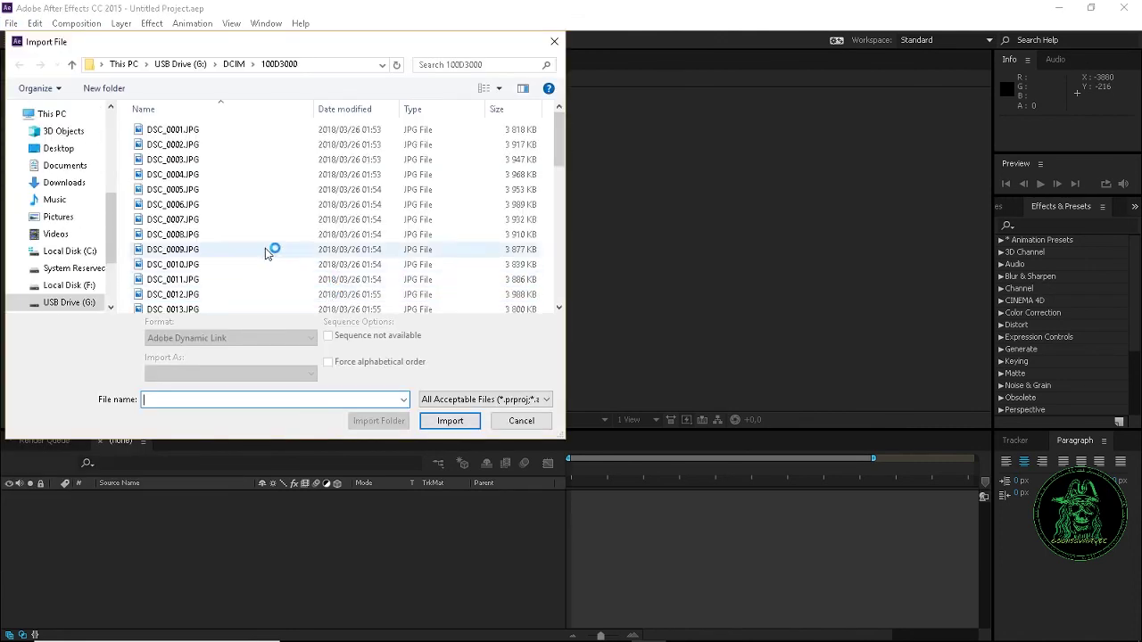
pyautogui.click(198, 133)
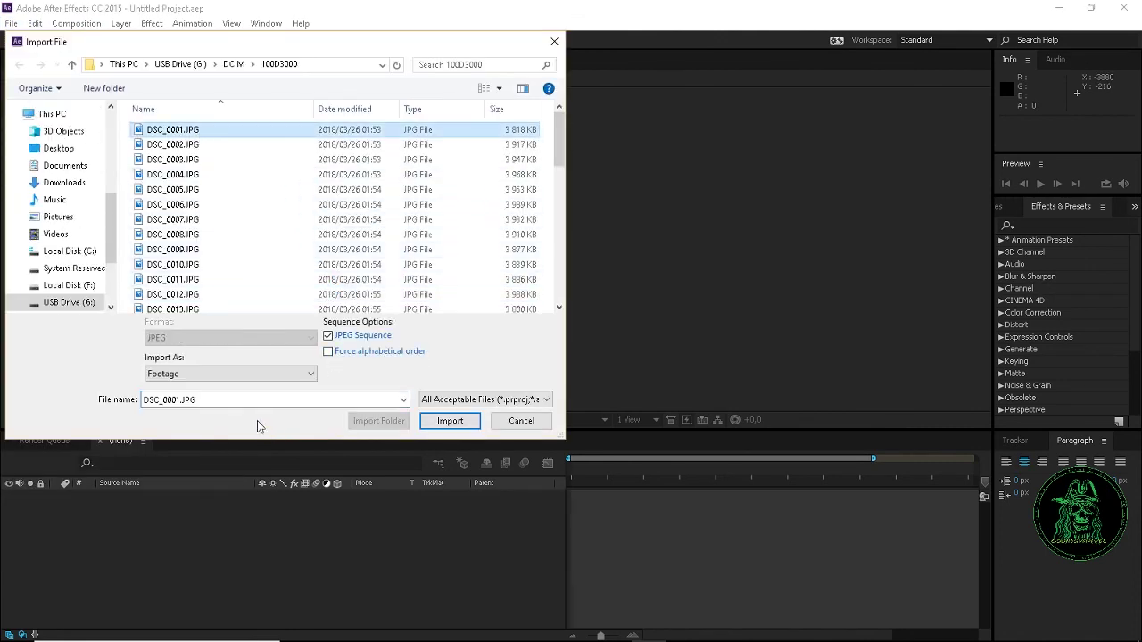
pyautogui.click(278, 374)
pyautogui.click(282, 386)
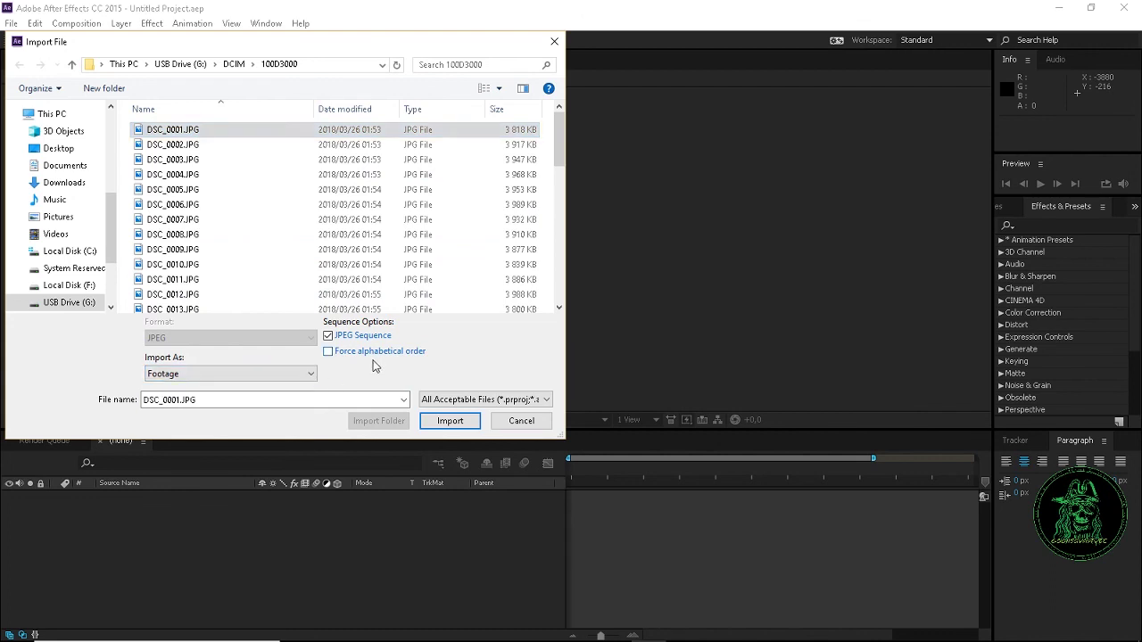
pyautogui.click(453, 420)
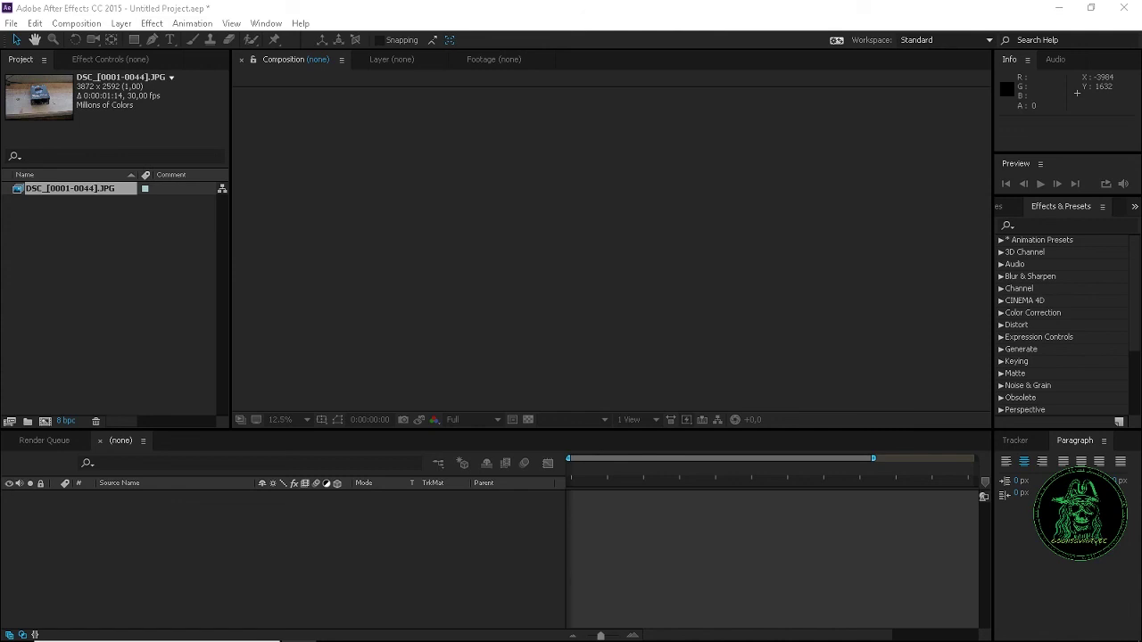
# Import the seven 2018-04-10 MOV clips, Main - mint.mov and 0001.webm into the project
pyautogui.moveTo(259, 268); pyautogui.dragTo(161, 306)
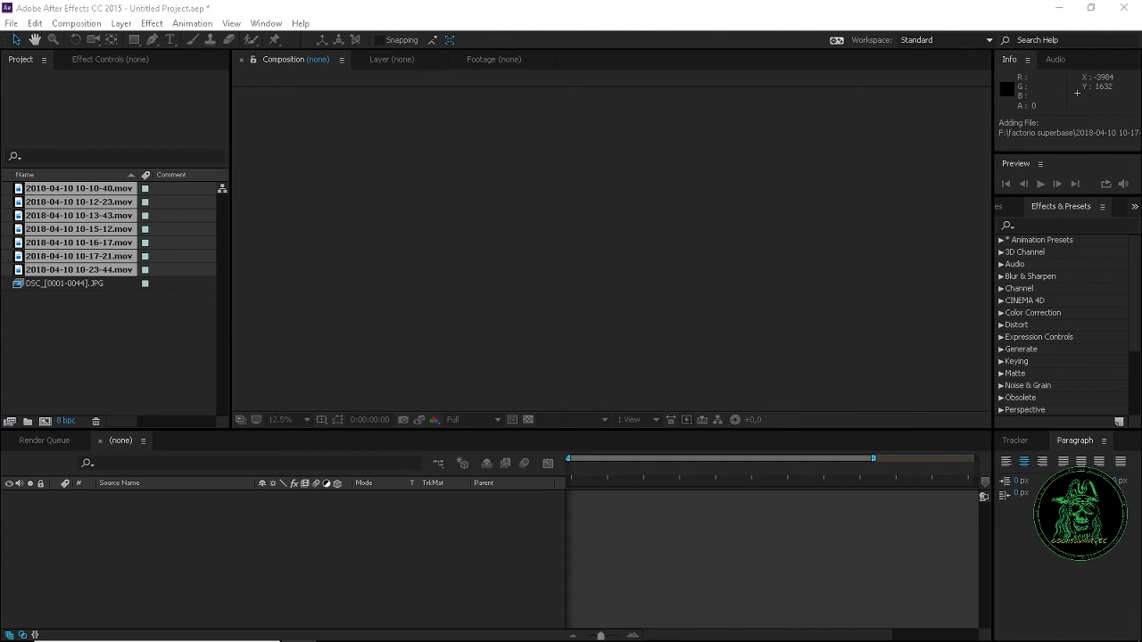
pyautogui.moveTo(360, 449); pyautogui.dragTo(153, 377)
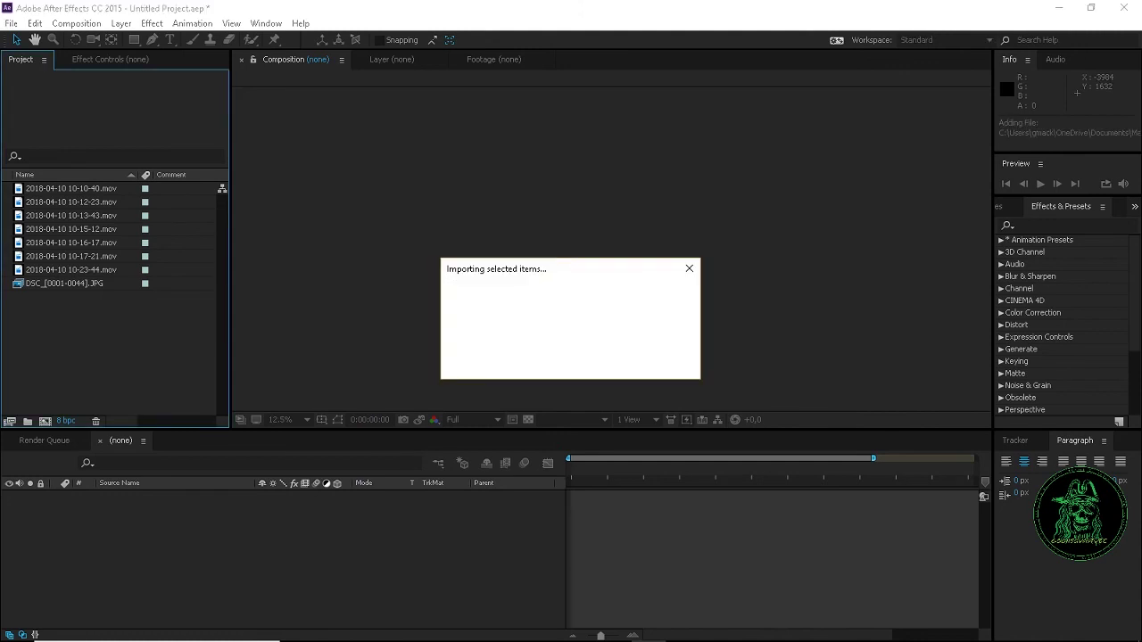
pyautogui.moveTo(268, 279); pyautogui.dragTo(125, 341)
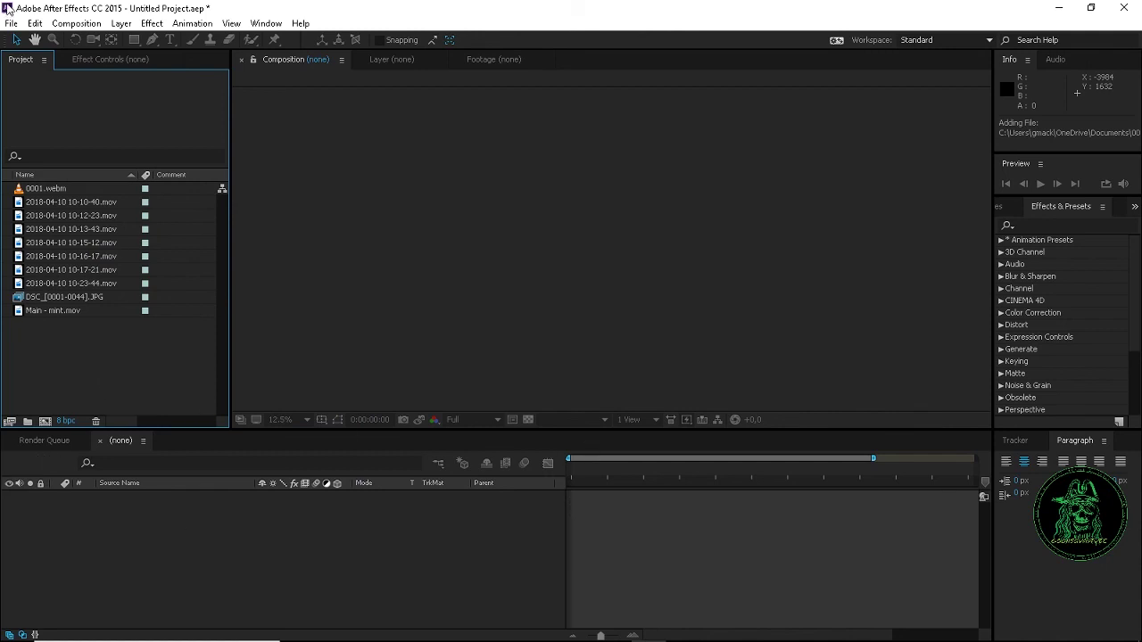
# Start a new composition, trying the HDV 1080 29.97 and HDV 1080 25 presets before choosing DVCPRO HD 720 29.97
pyautogui.click(78, 24)
pyautogui.click(95, 39)
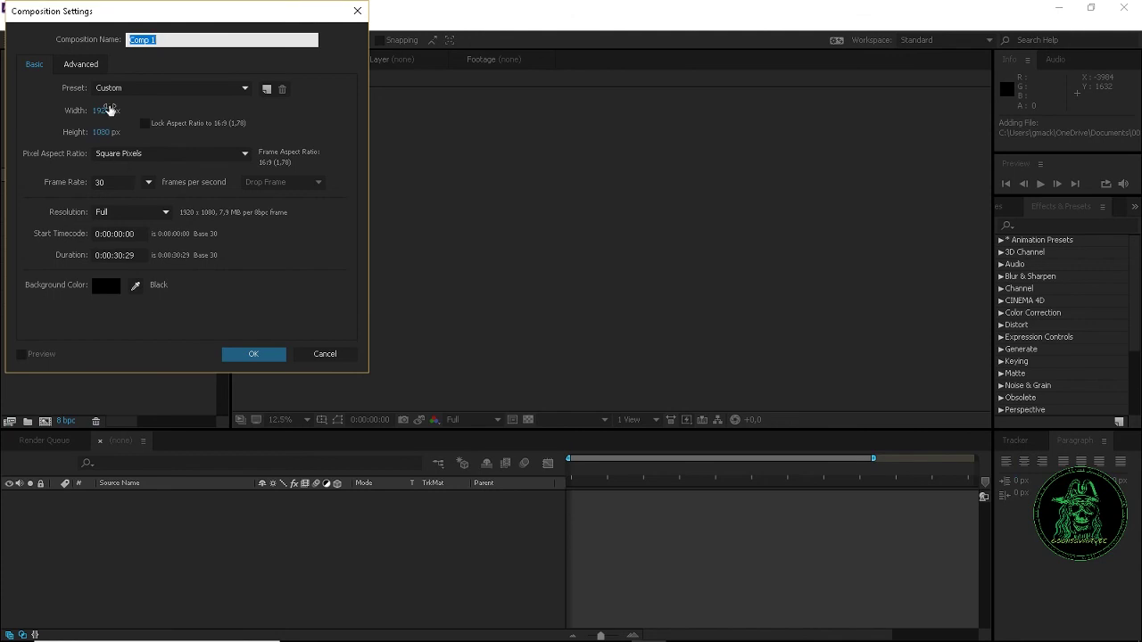
pyautogui.click(170, 88)
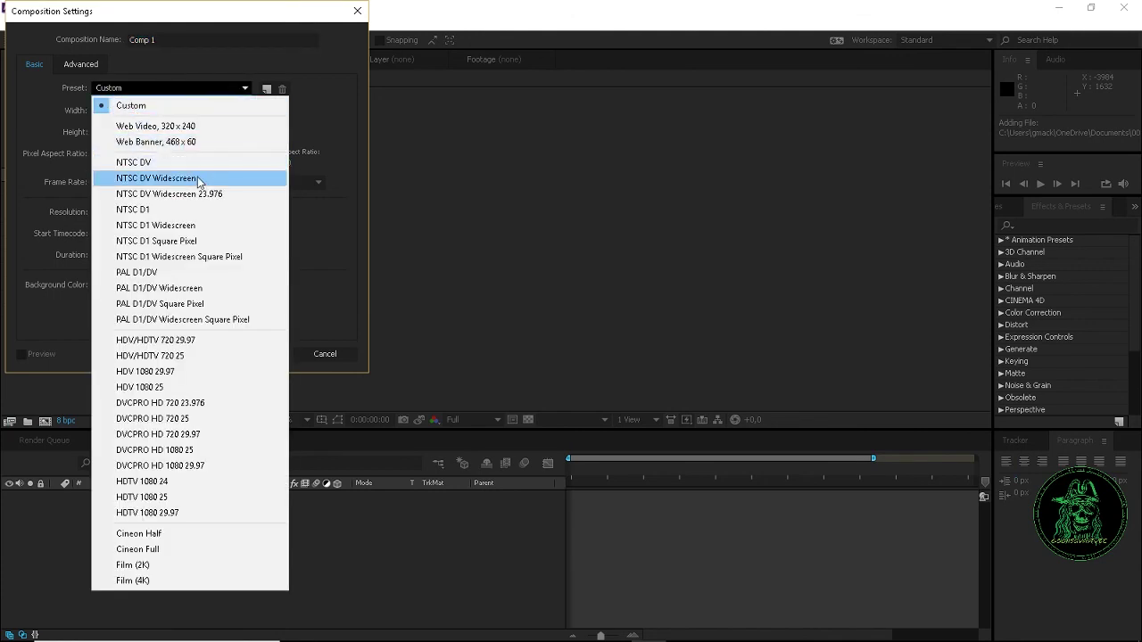
pyautogui.click(213, 404)
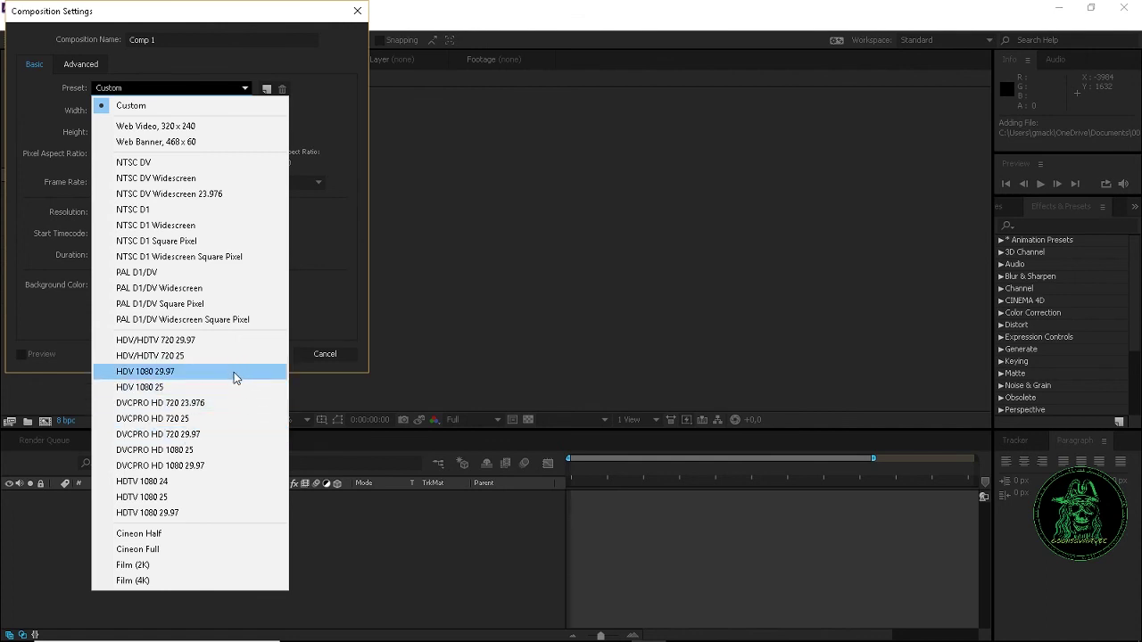
pyautogui.click(235, 374)
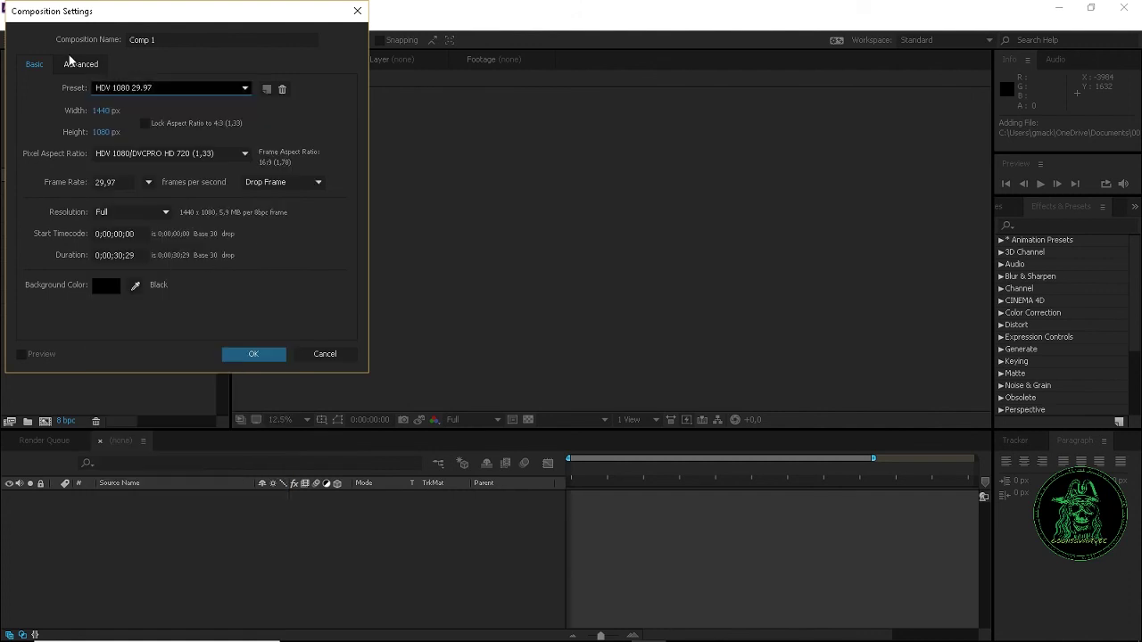
pyautogui.click(134, 88)
pyautogui.click(174, 387)
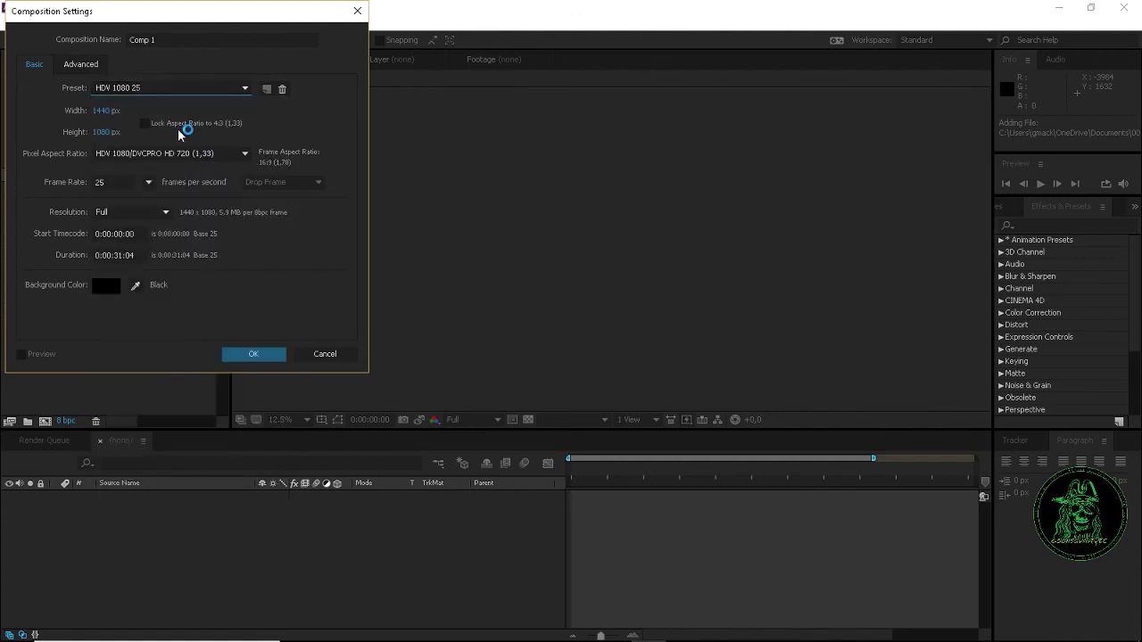
pyautogui.click(147, 90)
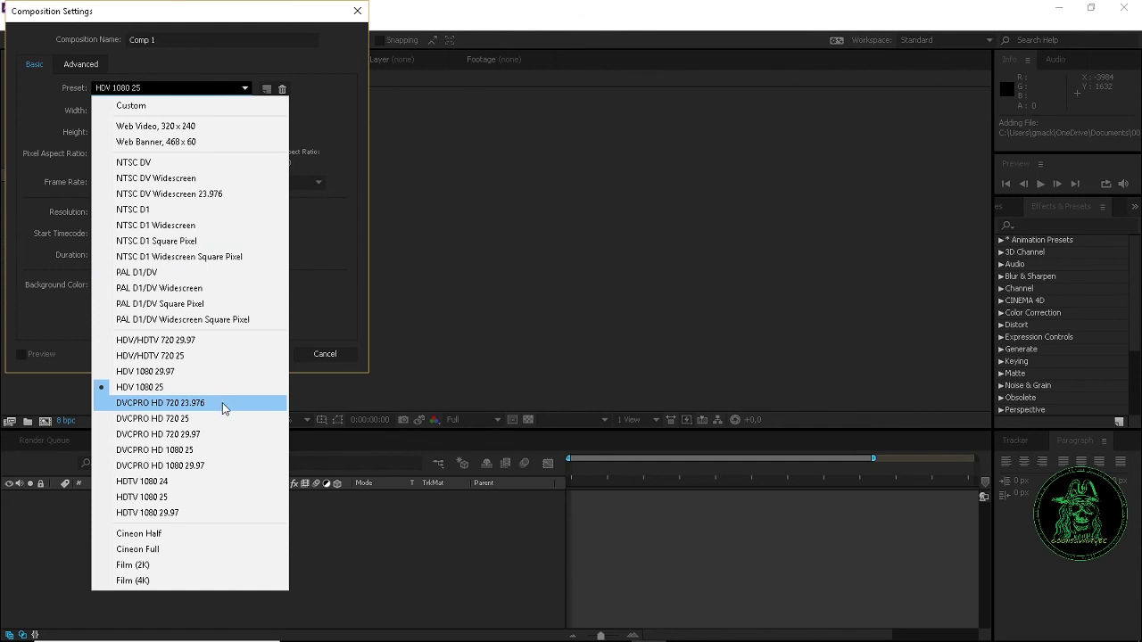
pyautogui.click(224, 434)
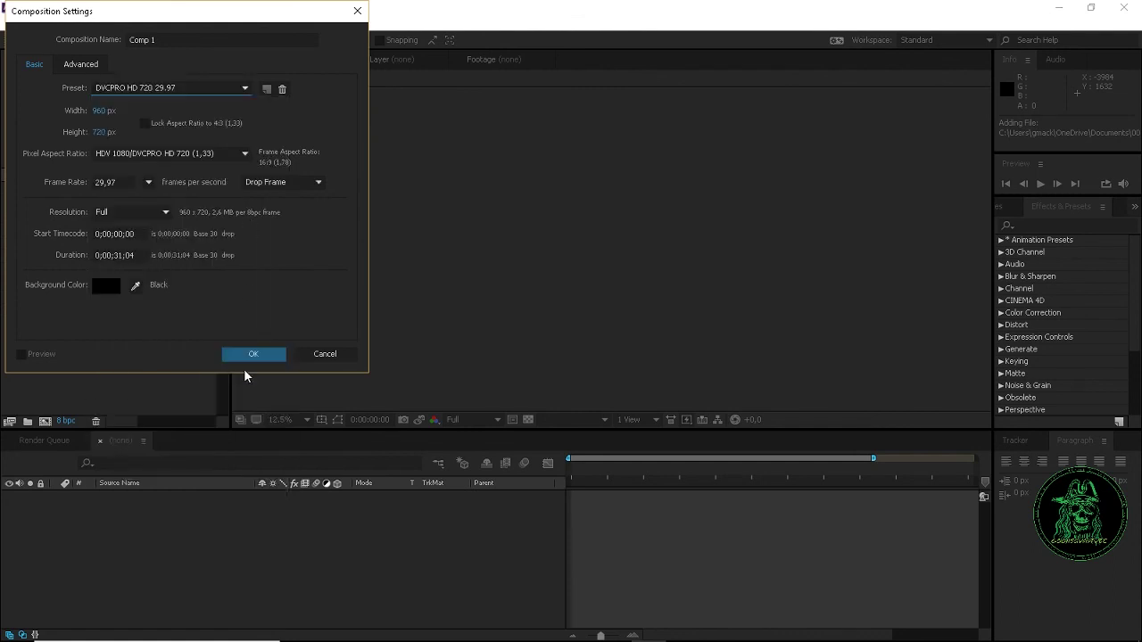
pyautogui.click(163, 89)
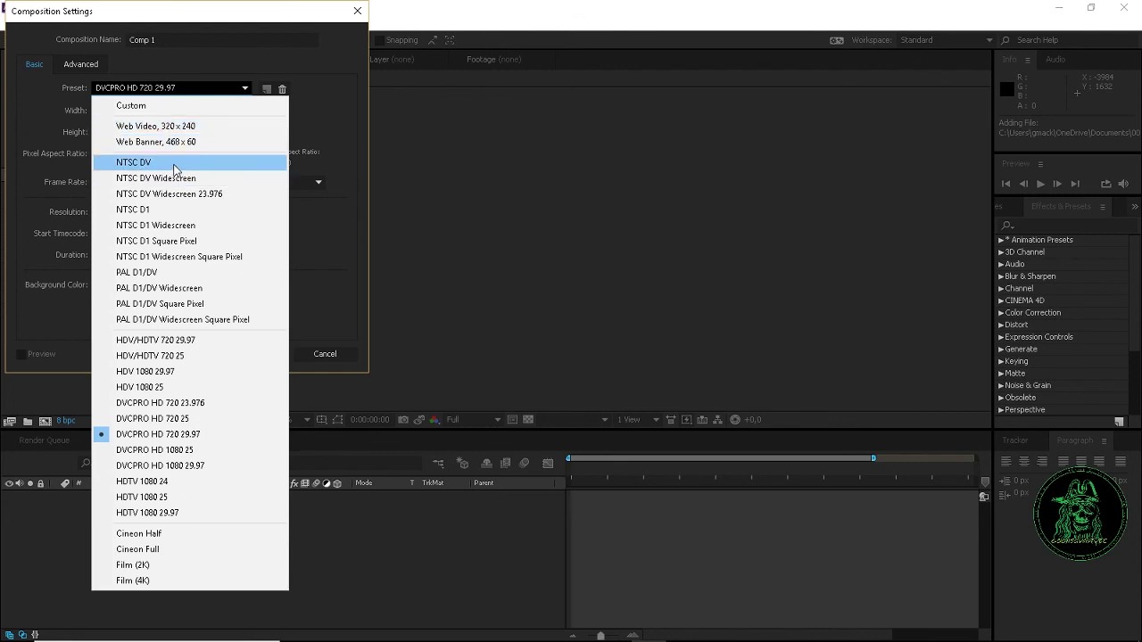
pyautogui.click(357, 214)
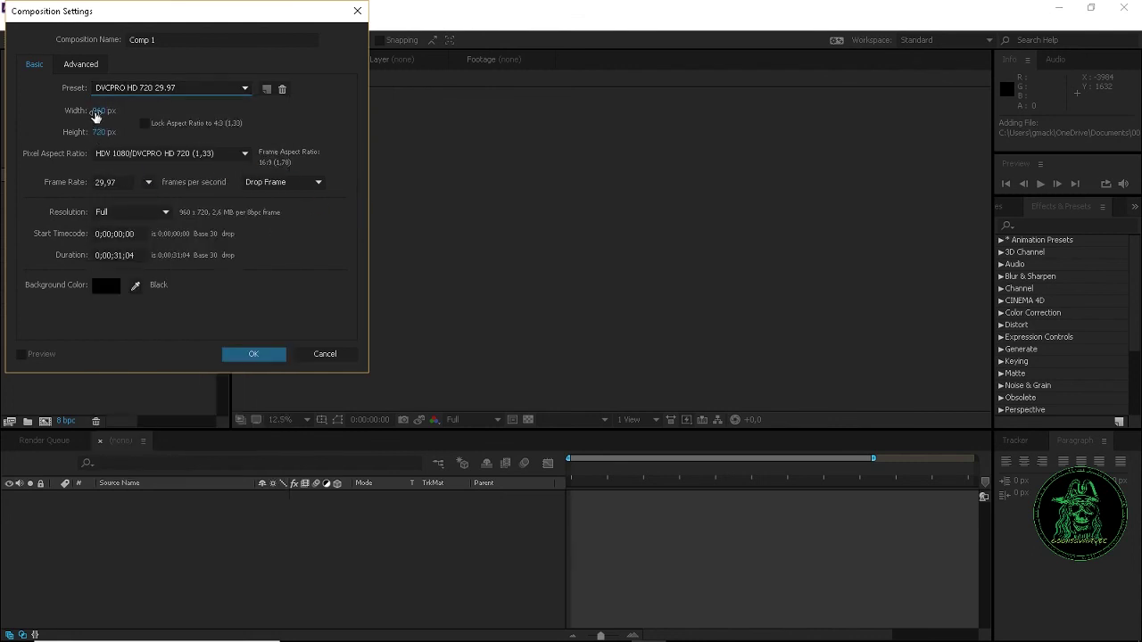
# Set the new composition's size to 1600 x 900 px and create it as Comp 1
pyautogui.click(102, 111)
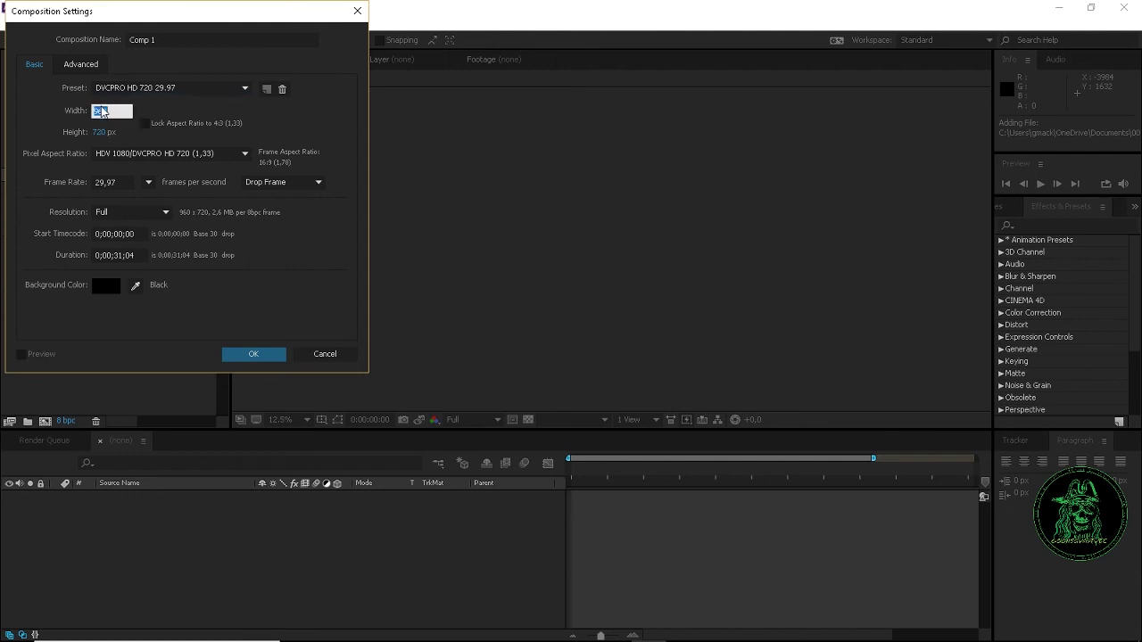
pyautogui.write('1600')
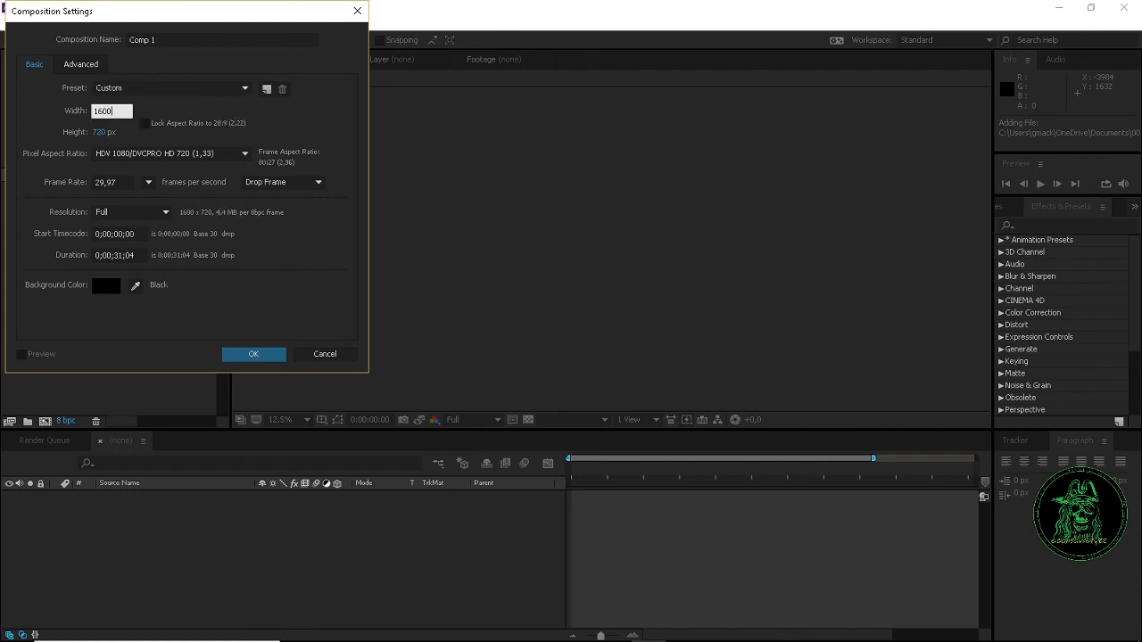
pyautogui.press('Tab')
pyautogui.write('900')
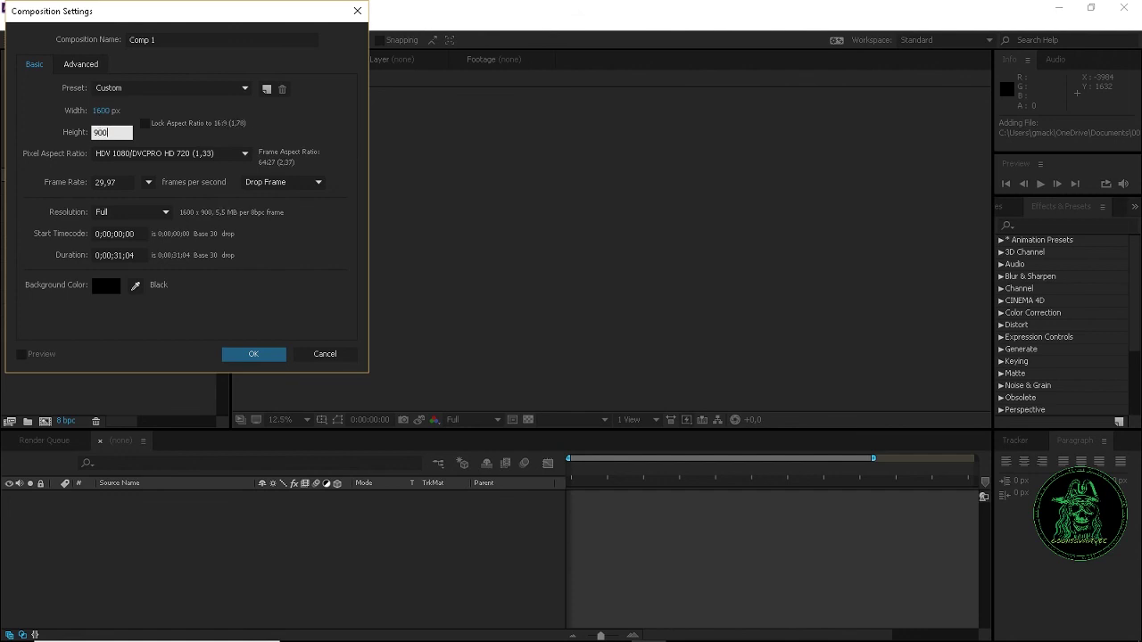
pyautogui.click(231, 357)
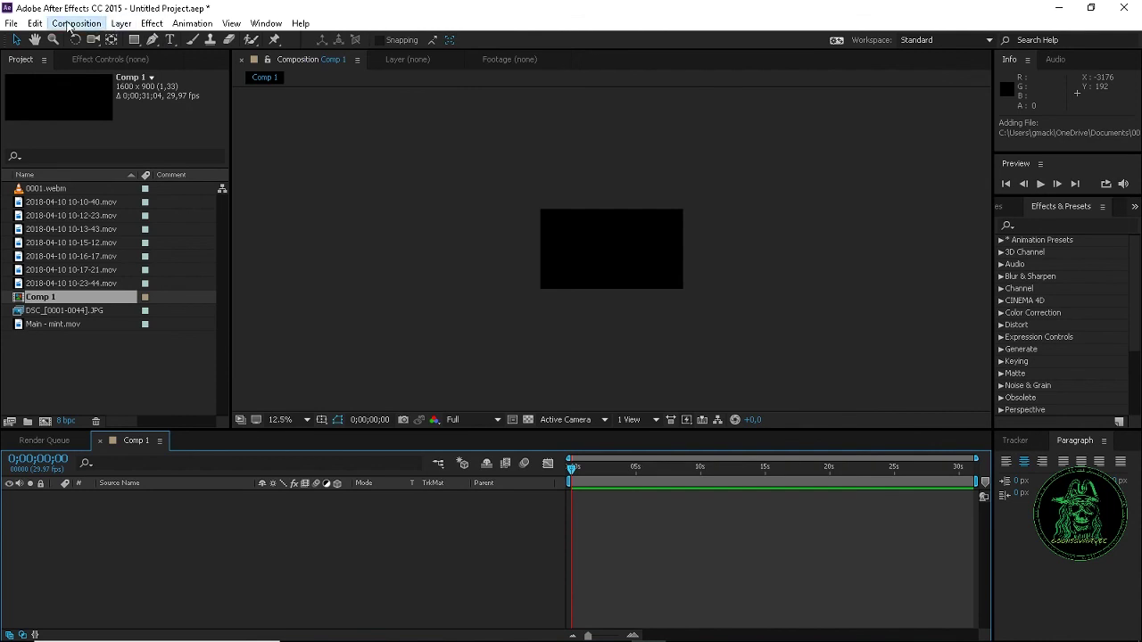
# Set Comp 1's duration to 0;03;31;04 in its composition settings
pyautogui.click(77, 23)
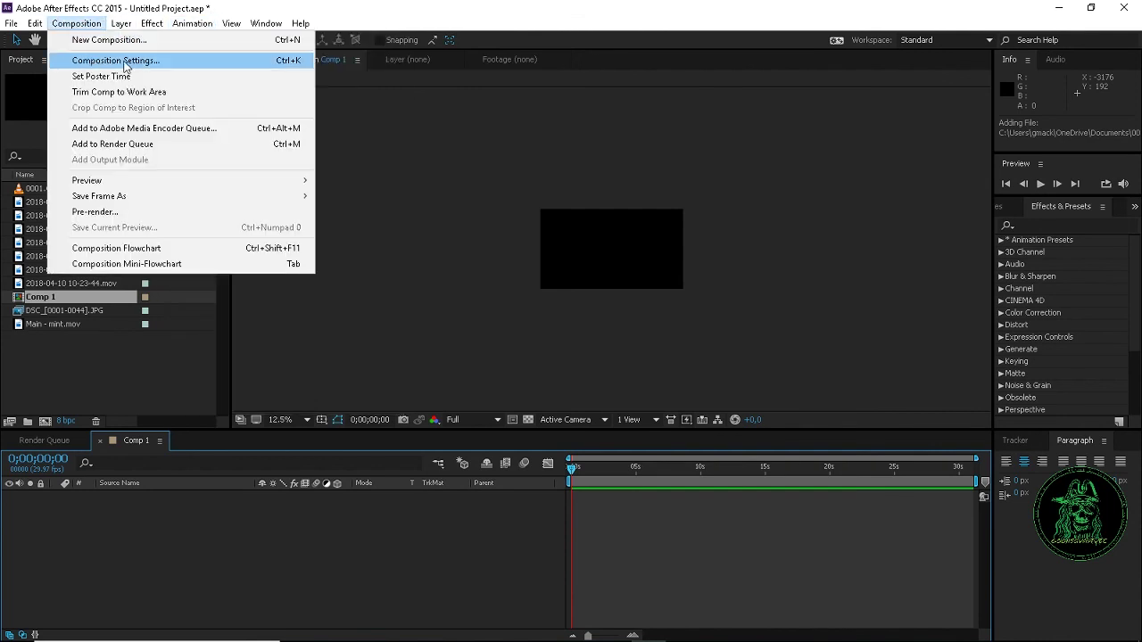
pyautogui.click(126, 60)
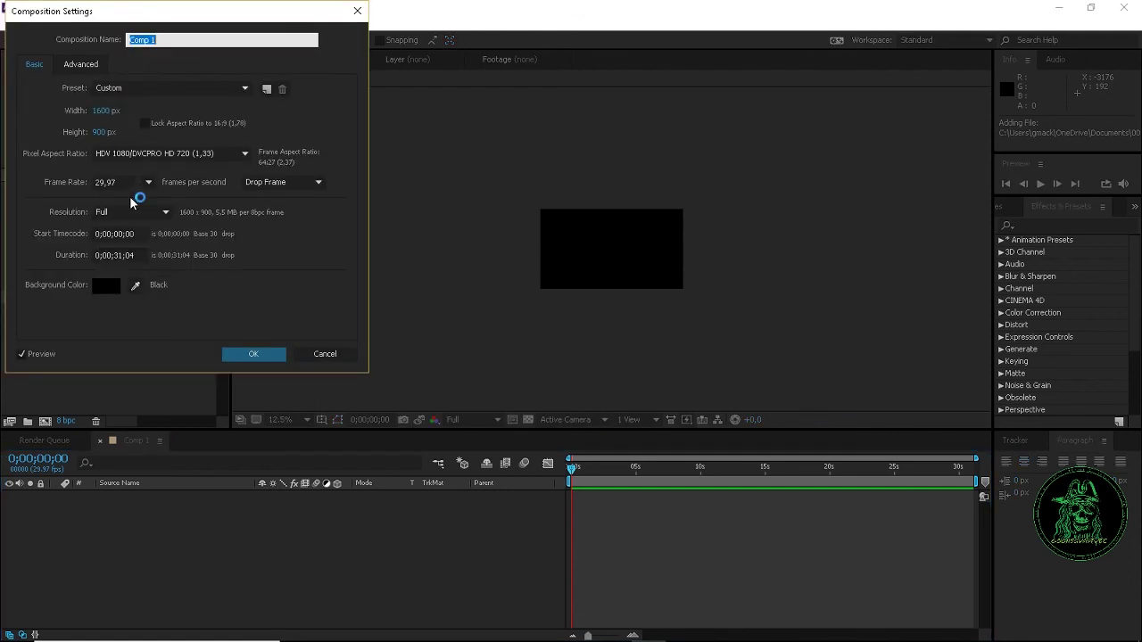
pyautogui.click(110, 256)
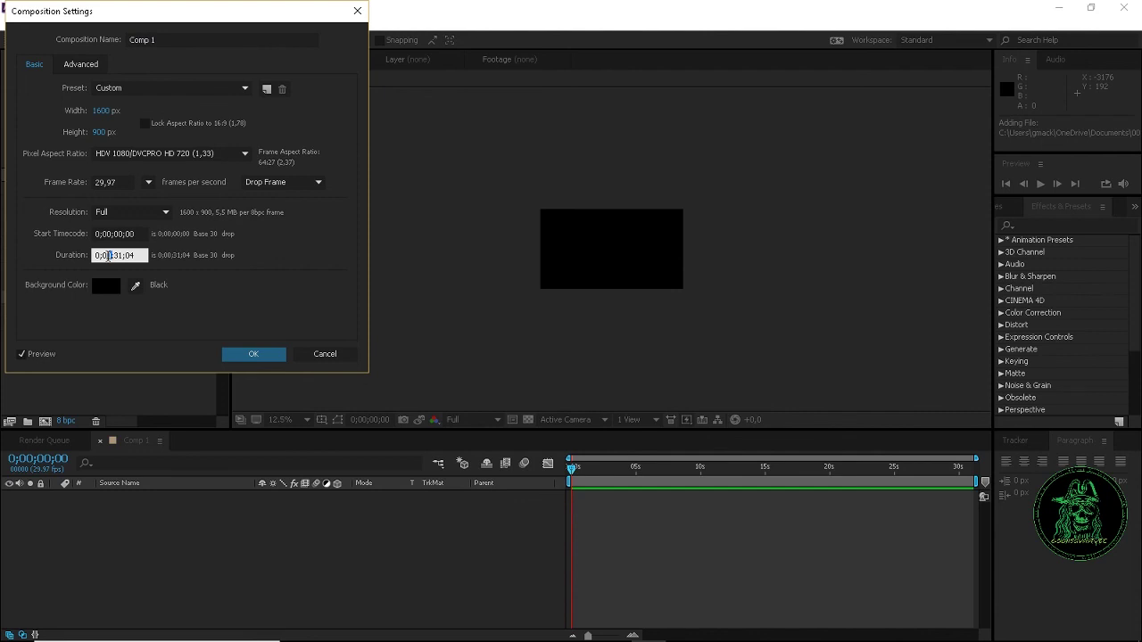
pyautogui.click(248, 359)
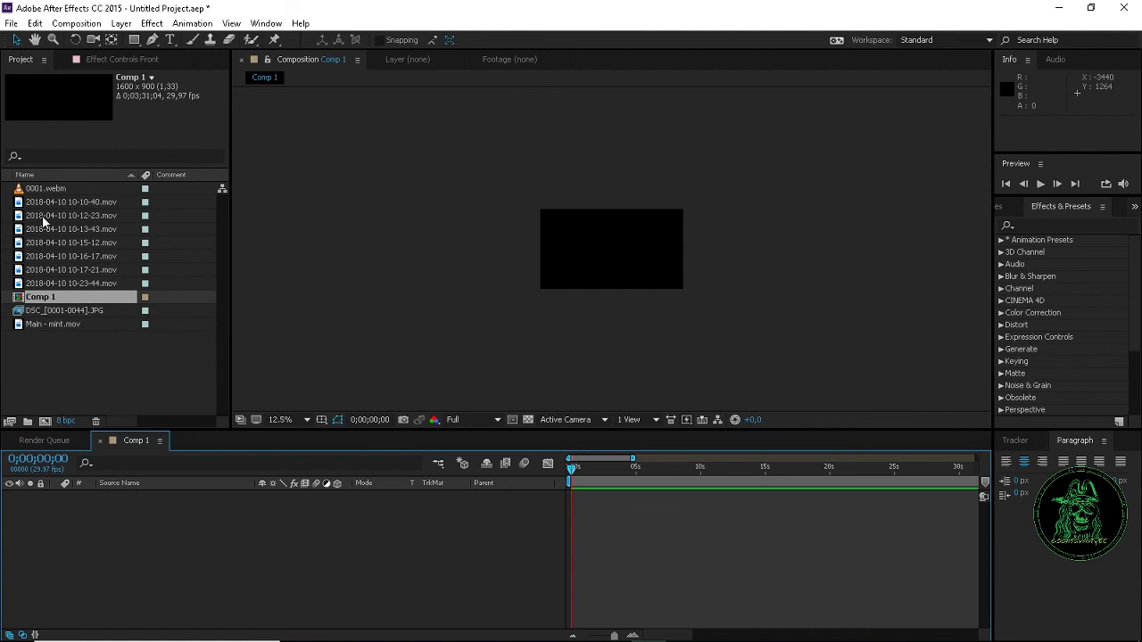
pyautogui.click(88, 204)
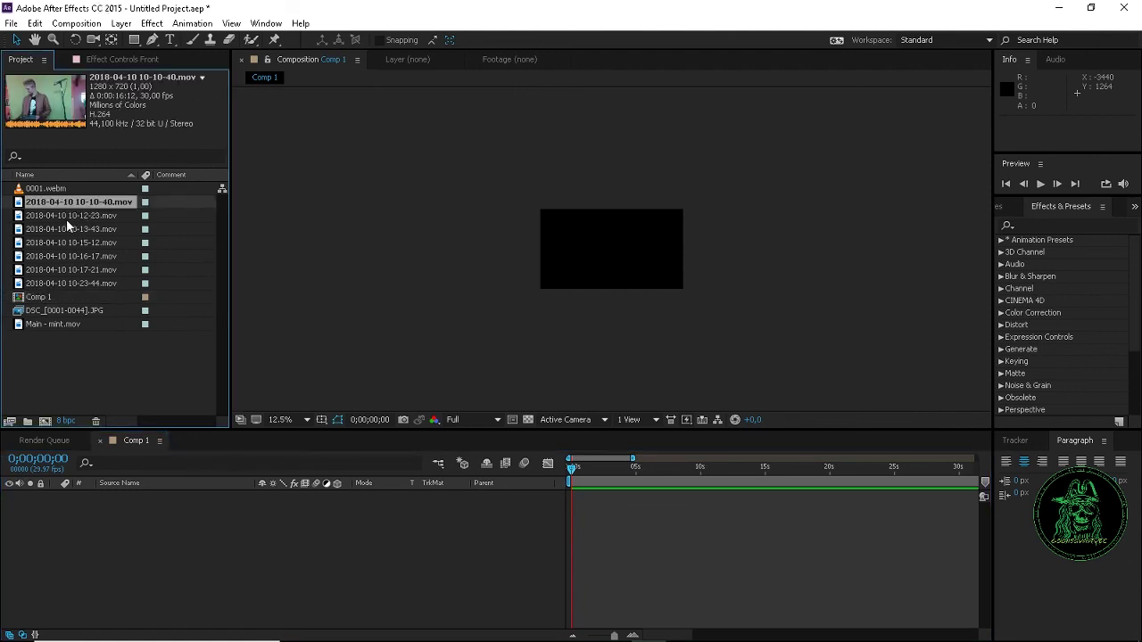
pyautogui.click(70, 217)
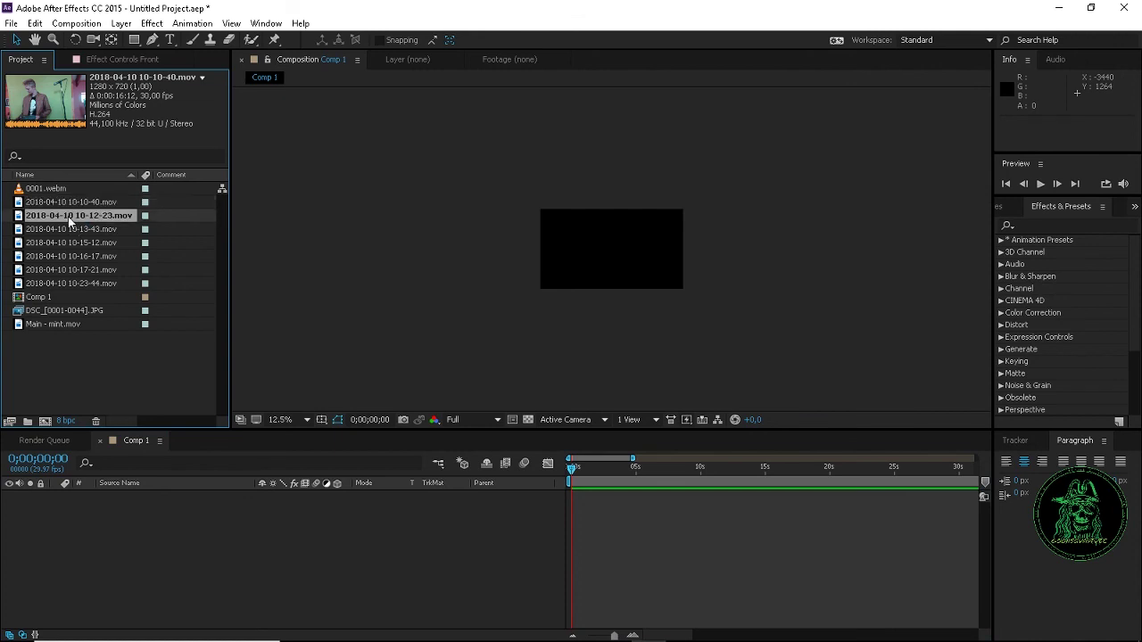
pyautogui.click(73, 225)
pyautogui.click(62, 204)
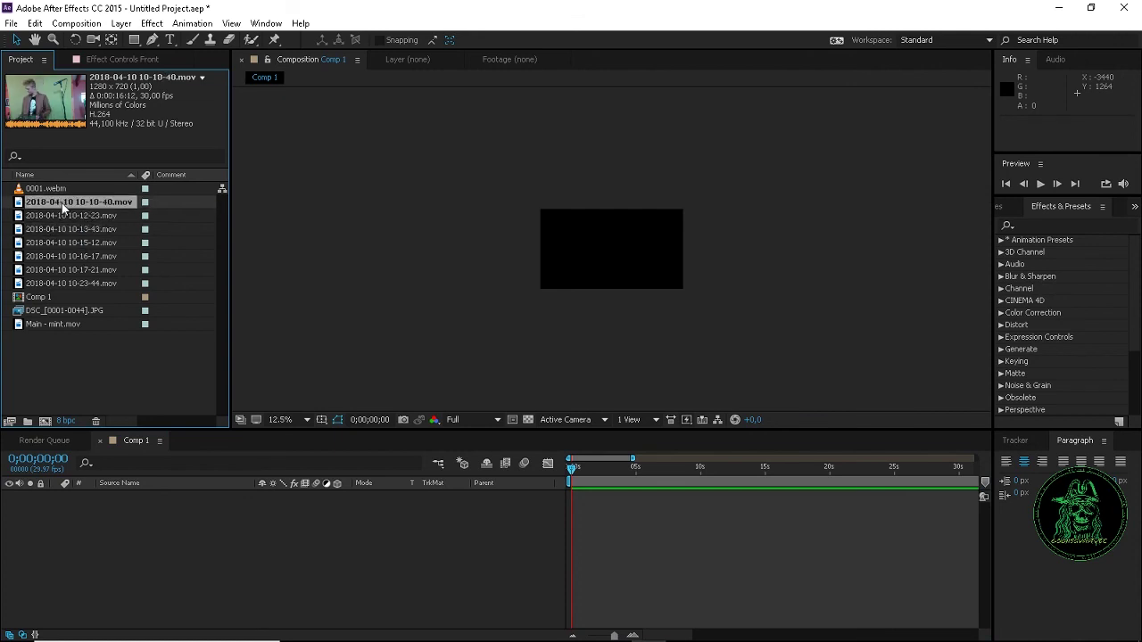
pyautogui.moveTo(56, 207); pyautogui.dragTo(299, 532)
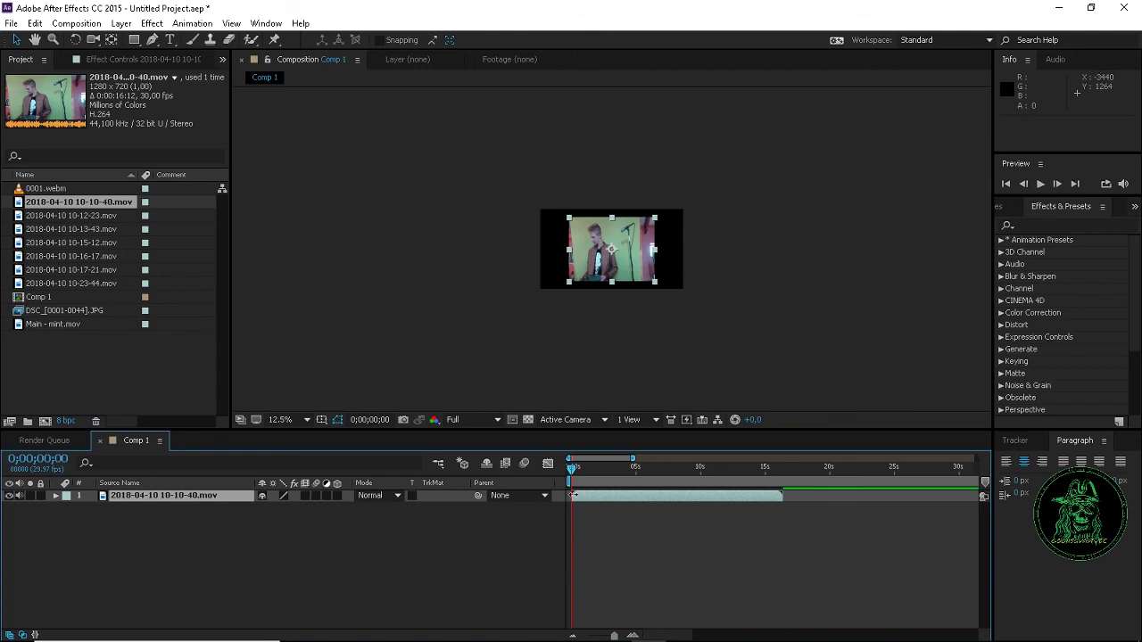
pyautogui.scroll(2, 549, 220)
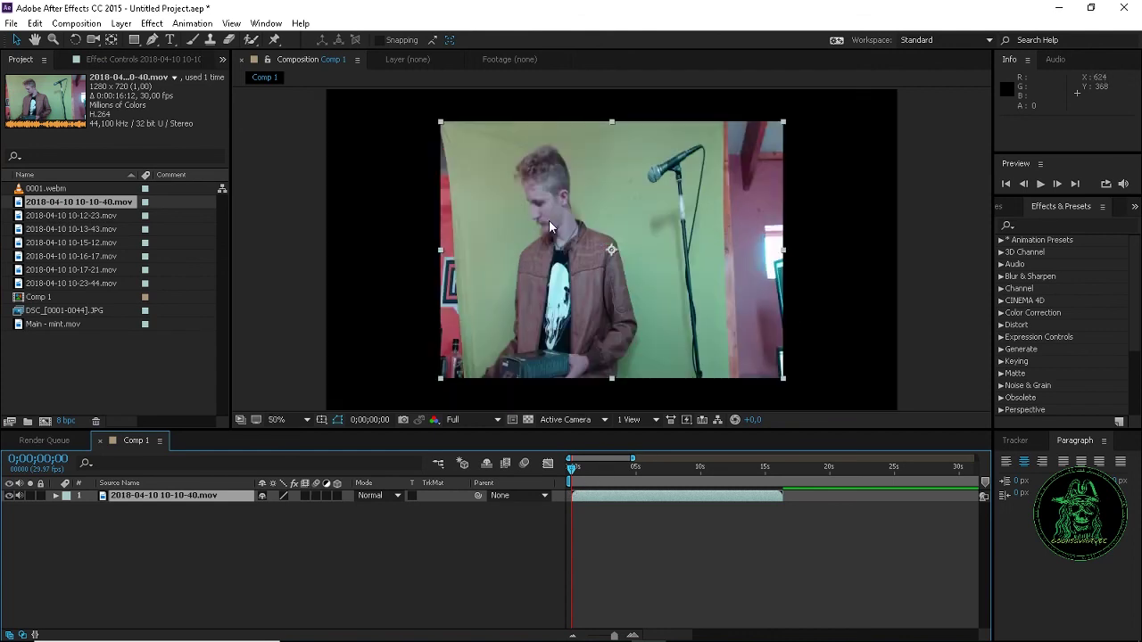
pyautogui.press('space')
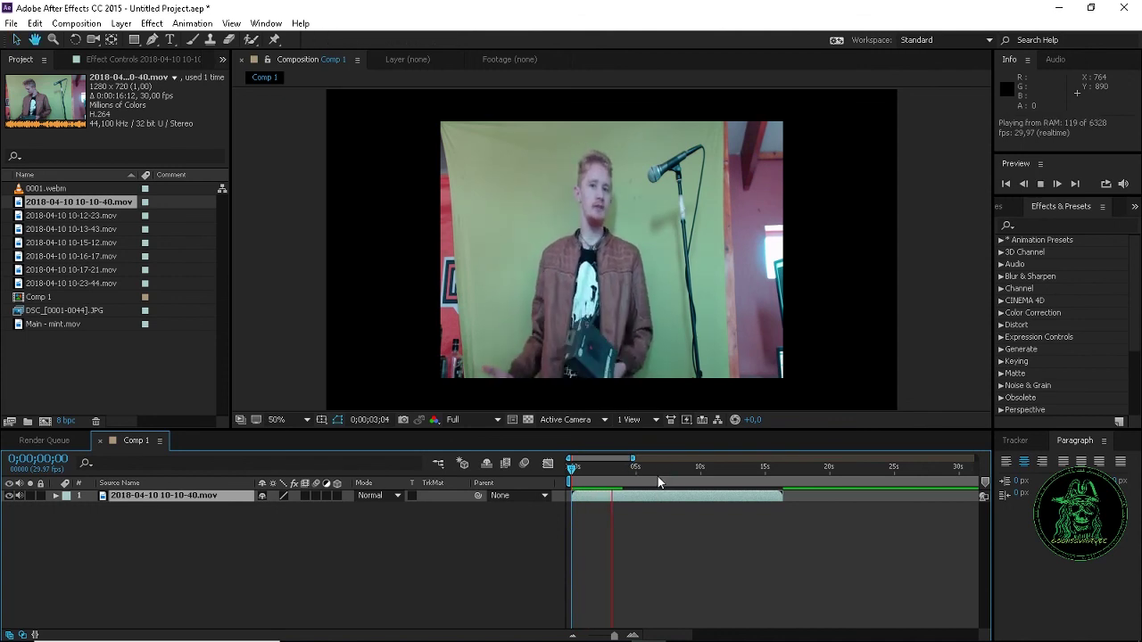
pyautogui.press('space')
# Split the video layer at 0;00;00;26, delete the part before the cut and move the remainder to the composition's start
pyautogui.click(578, 470)
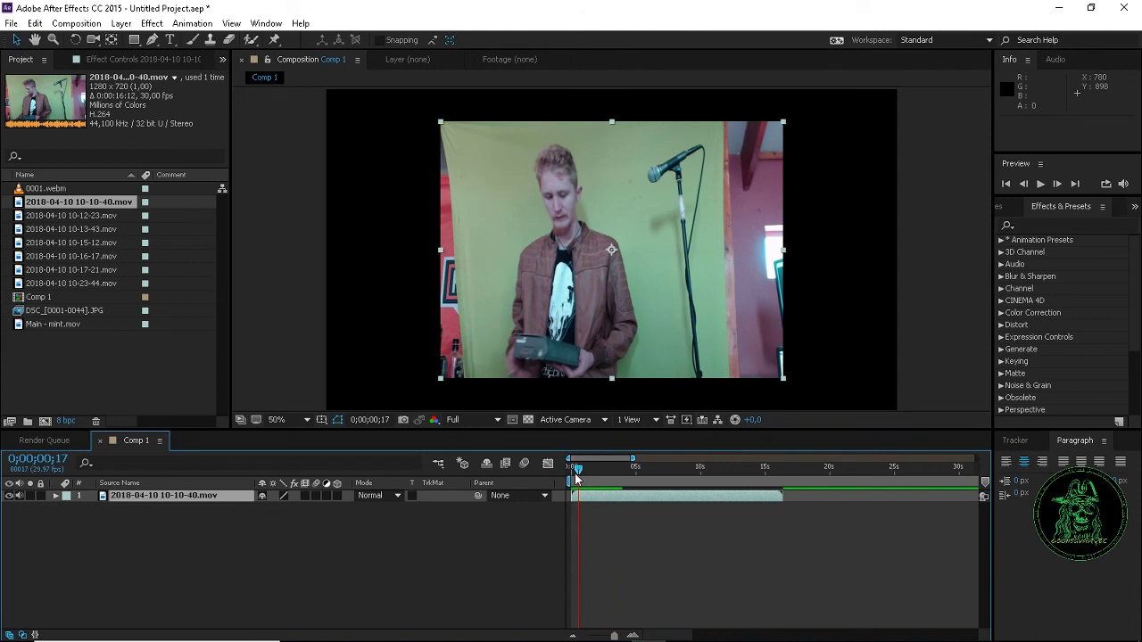
pyautogui.moveTo(573, 476); pyautogui.dragTo(581, 475)
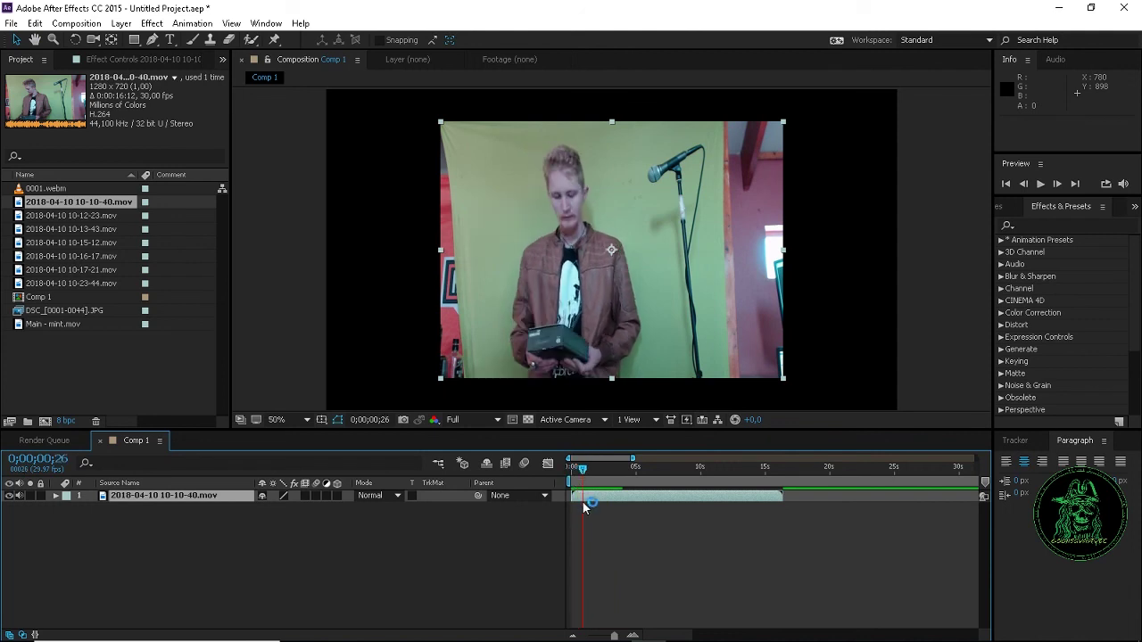
pyautogui.hotkey('ctrl', 'd')
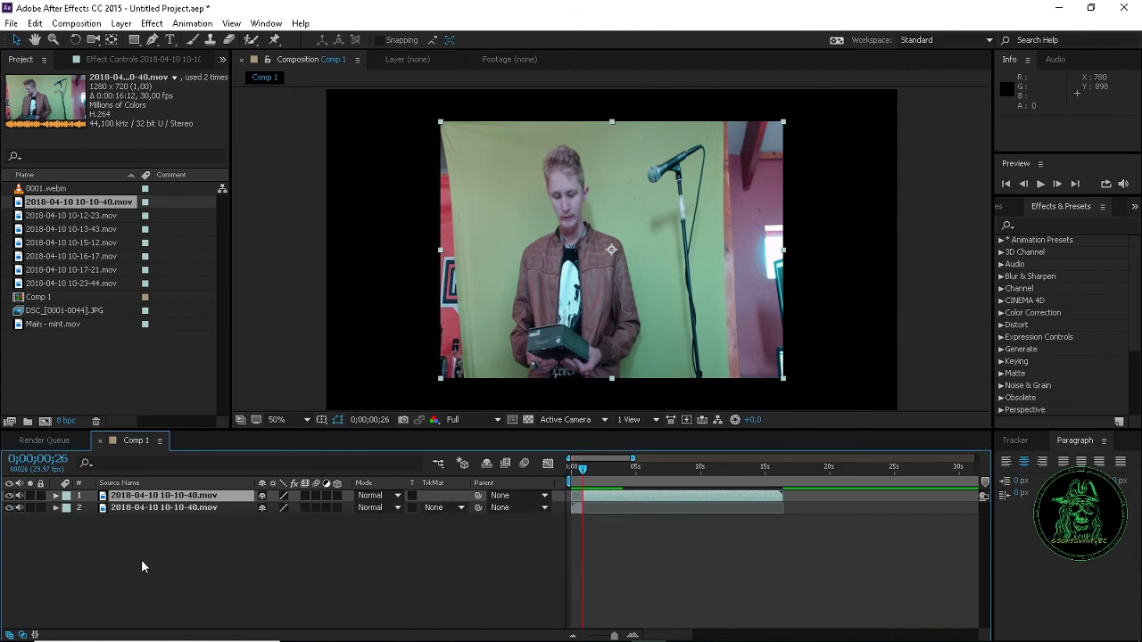
pyautogui.click(189, 509)
pyautogui.press('Delete')
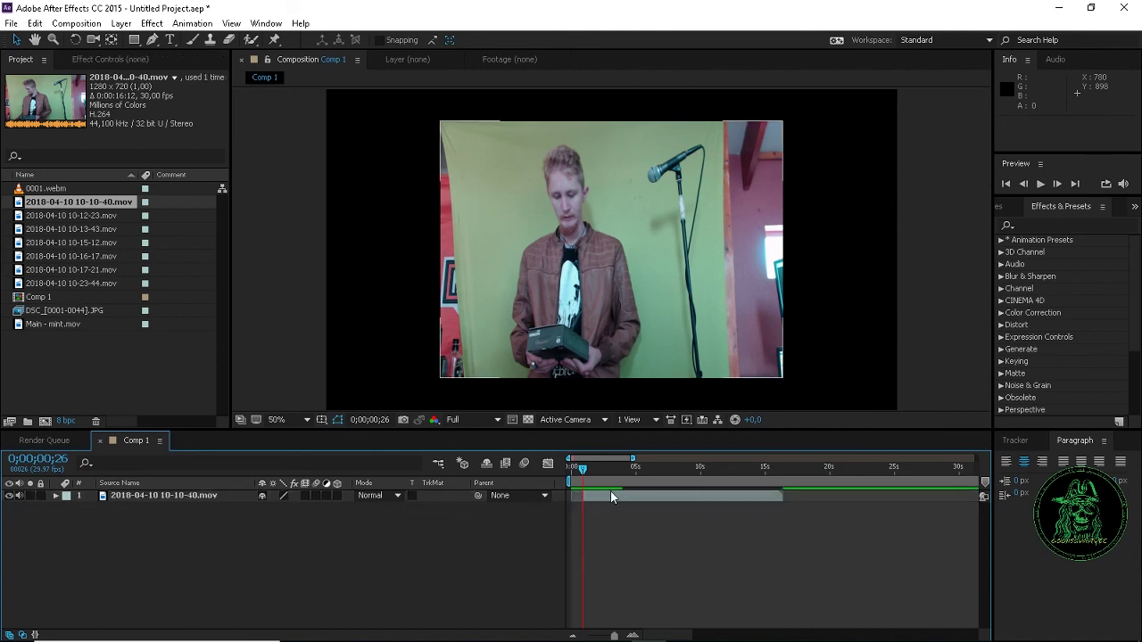
pyautogui.click(609, 495)
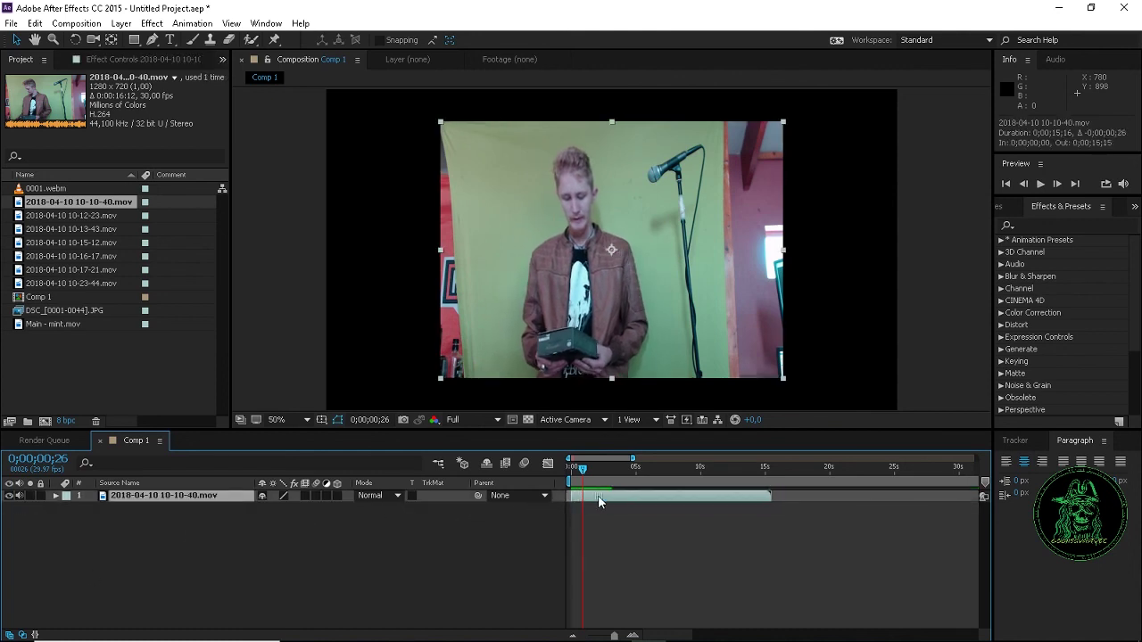
# Split the video layer at 0;00;06;04, delete the part after the cut and check the remaining footage
pyautogui.moveTo(581, 468); pyautogui.dragTo(642, 465)
pyautogui.press('space')
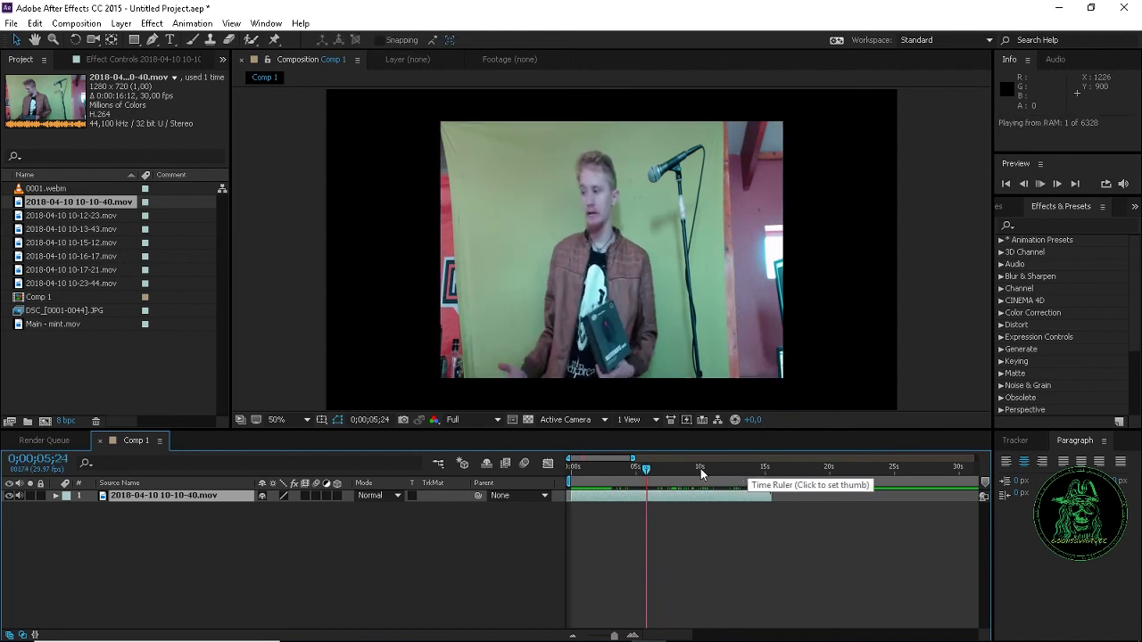
pyautogui.moveTo(667, 469); pyautogui.dragTo(651, 467)
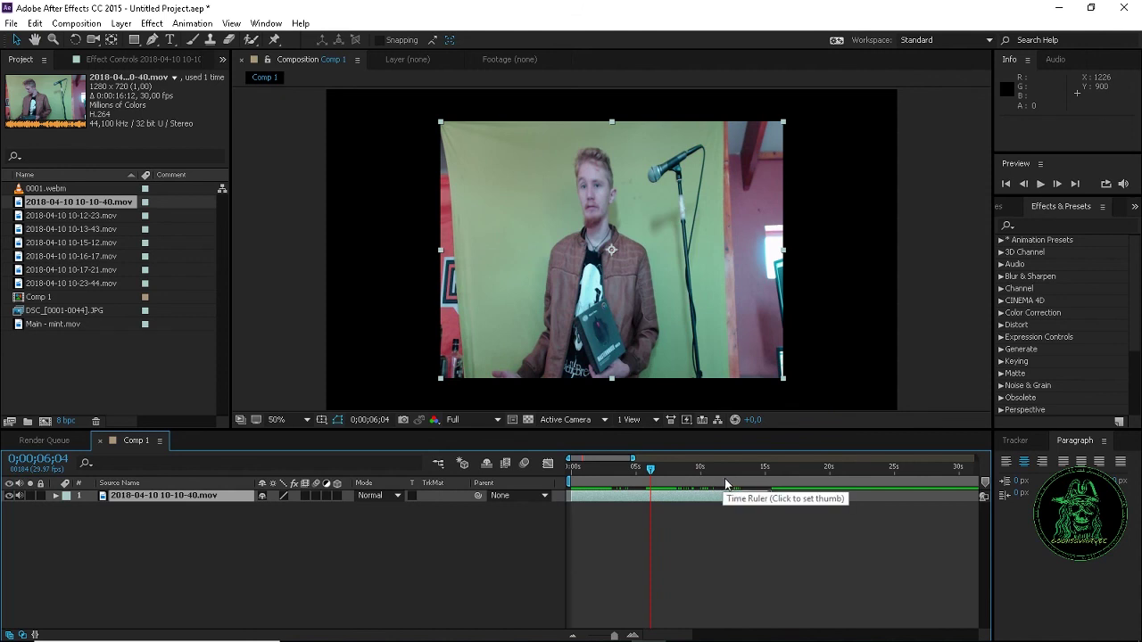
pyautogui.hotkey('ctrl', 'shift', 'd')
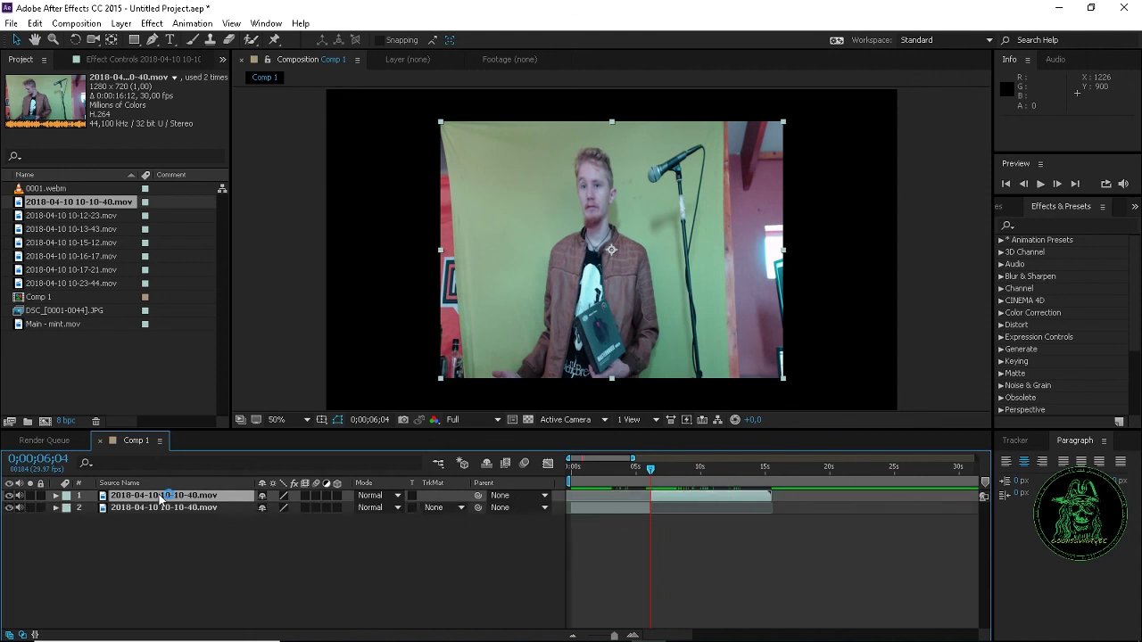
pyautogui.press('Delete')
pyautogui.moveTo(625, 467)
pyautogui.mouseDown()
pyautogui.moveTo(582, 466)
pyautogui.moveTo(614, 468)
pyautogui.mouseUp()
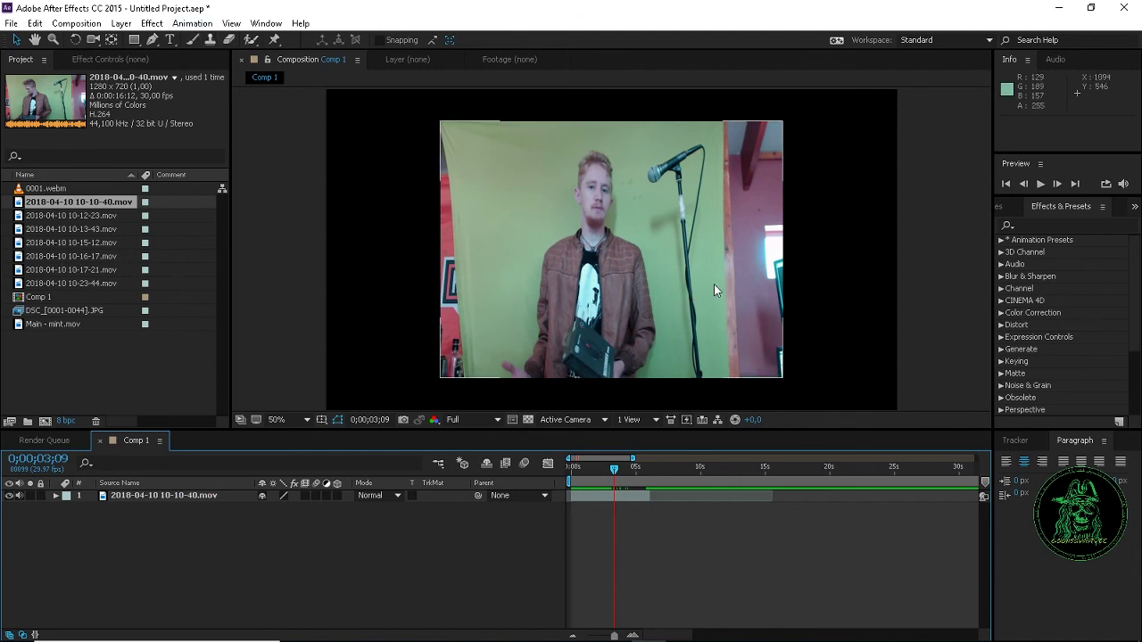
pyautogui.click(668, 269)
pyautogui.scroll(-2, 782, 384)
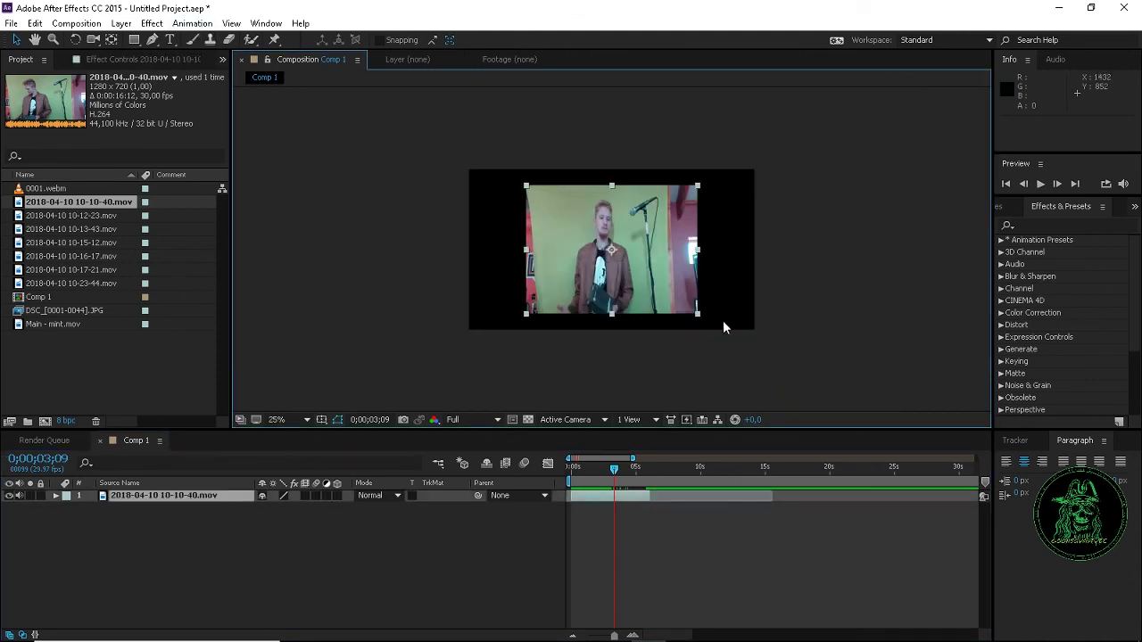
pyautogui.moveTo(697, 320); pyautogui.dragTo(742, 329)
pyautogui.scroll(2, 651, 304)
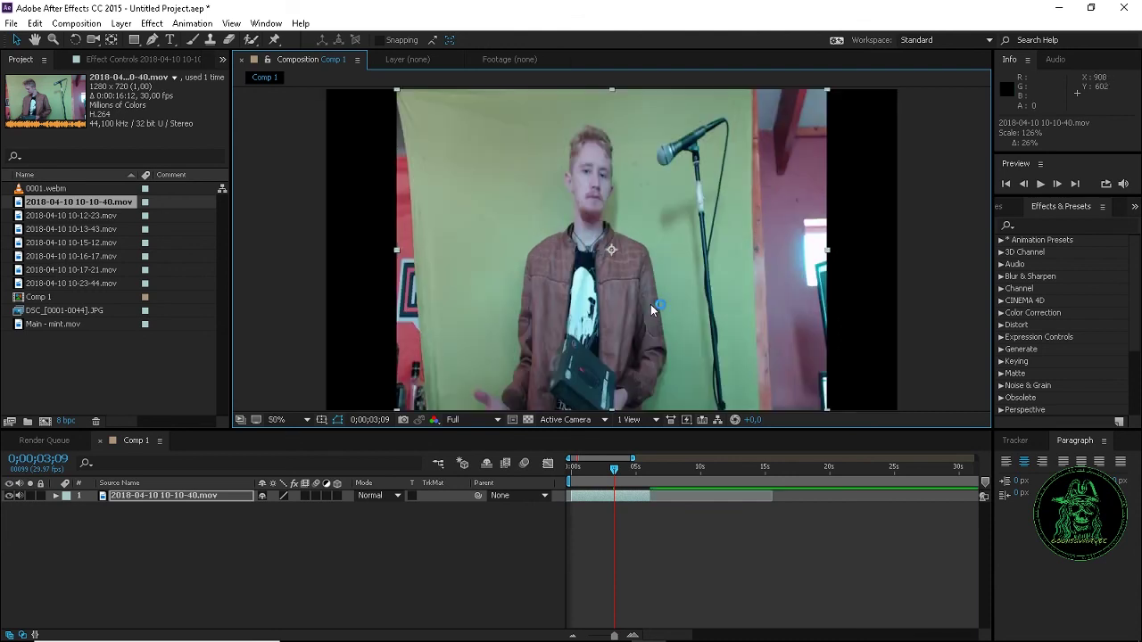
# Draw a closed 14-point Pen tool mask around the man, excluding the microphone stand and the room at the sides
pyautogui.click(153, 40)
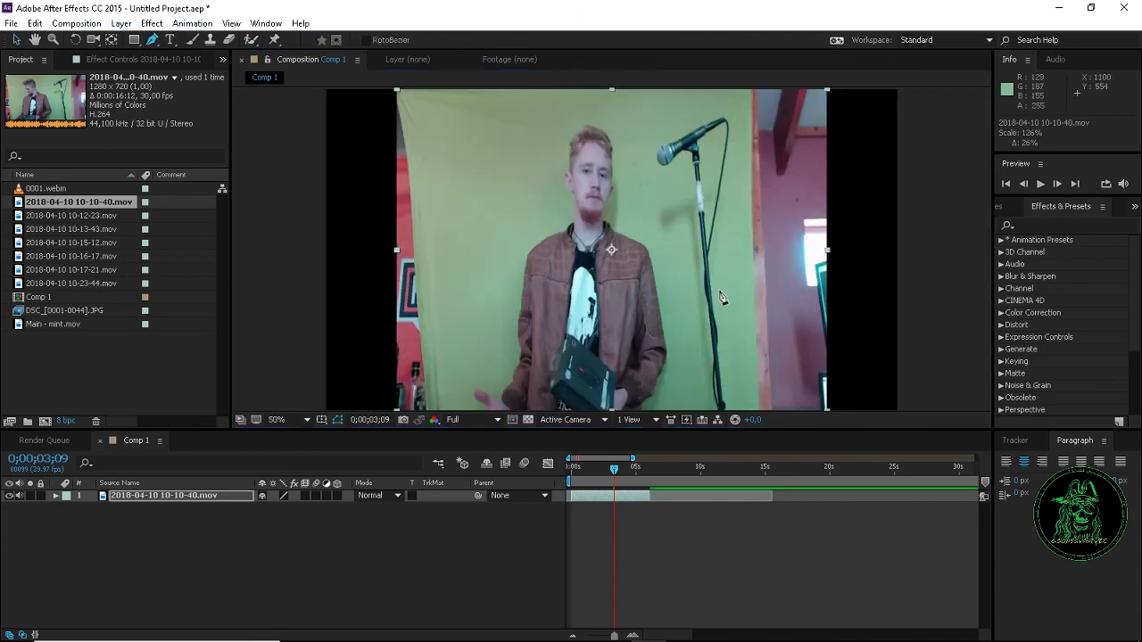
pyautogui.scroll(-2, 722, 390)
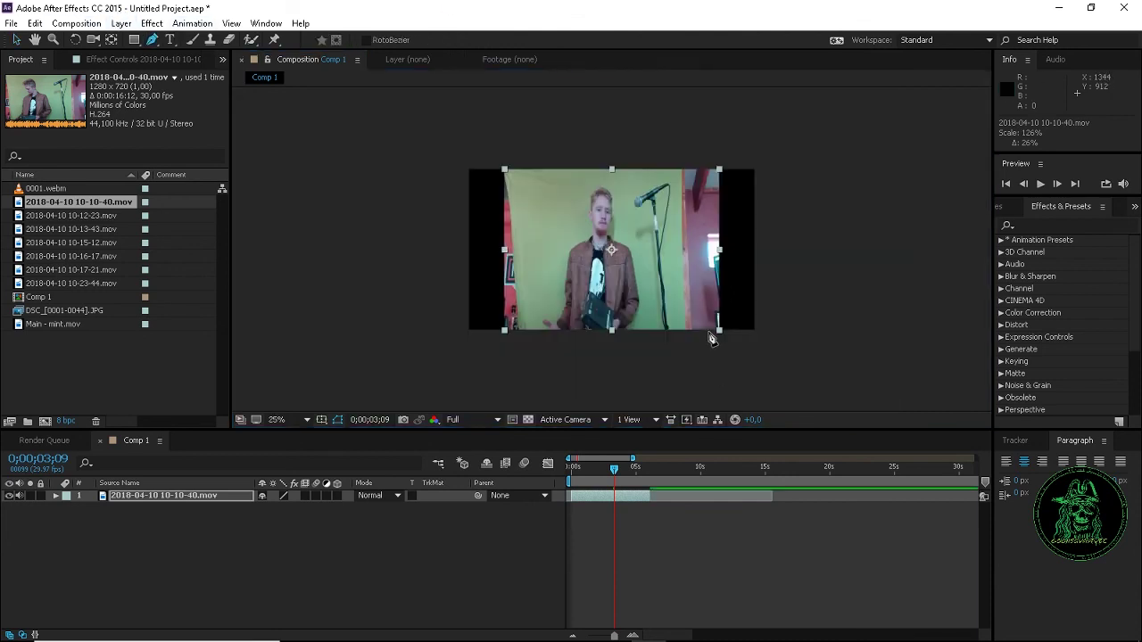
pyautogui.click(657, 338)
pyautogui.click(656, 319)
pyautogui.click(654, 281)
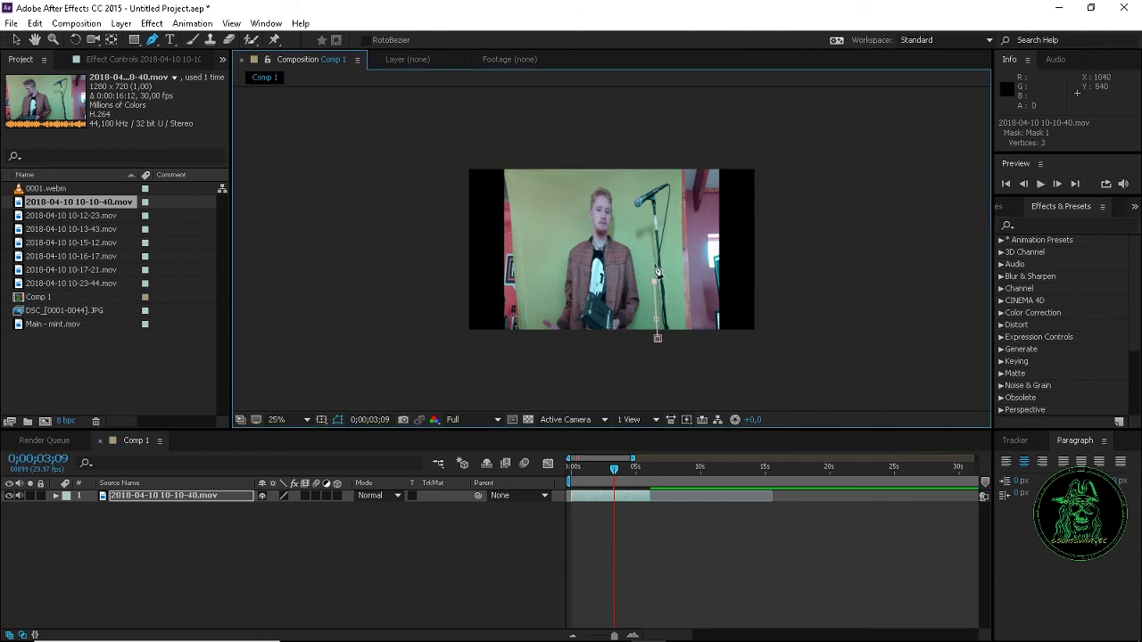
pyautogui.click(650, 252)
pyautogui.click(646, 213)
pyautogui.click(636, 211)
pyautogui.click(626, 197)
pyautogui.click(626, 181)
pyautogui.click(598, 167)
pyautogui.click(550, 172)
pyautogui.click(538, 205)
pyautogui.click(525, 252)
pyautogui.click(528, 304)
pyautogui.click(530, 337)
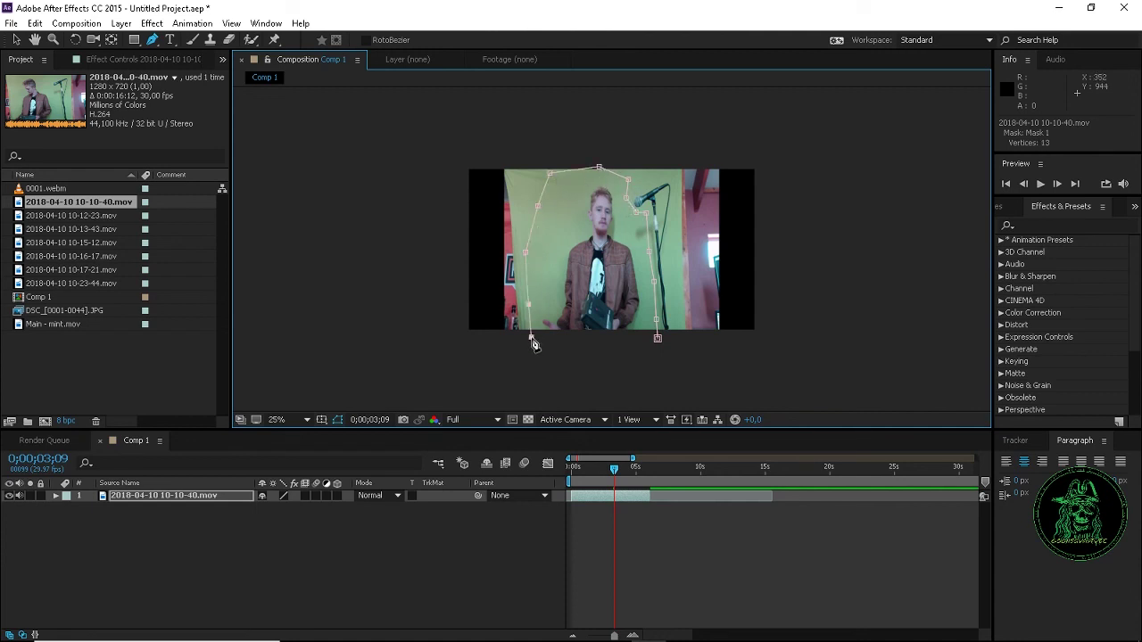
pyautogui.click(657, 337)
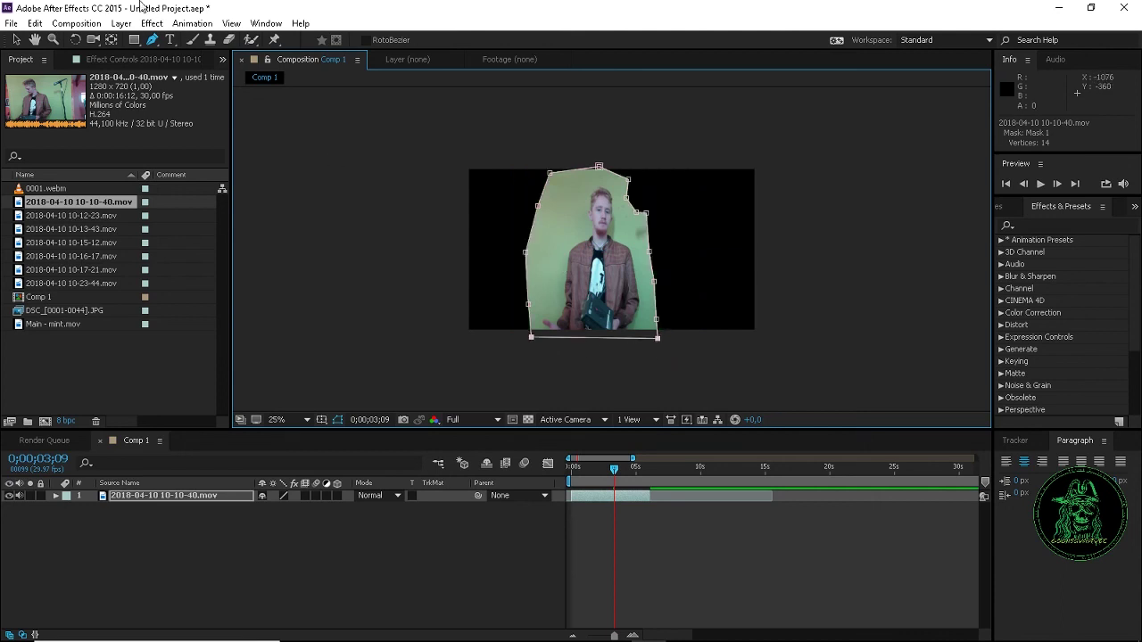
pyautogui.click(18, 38)
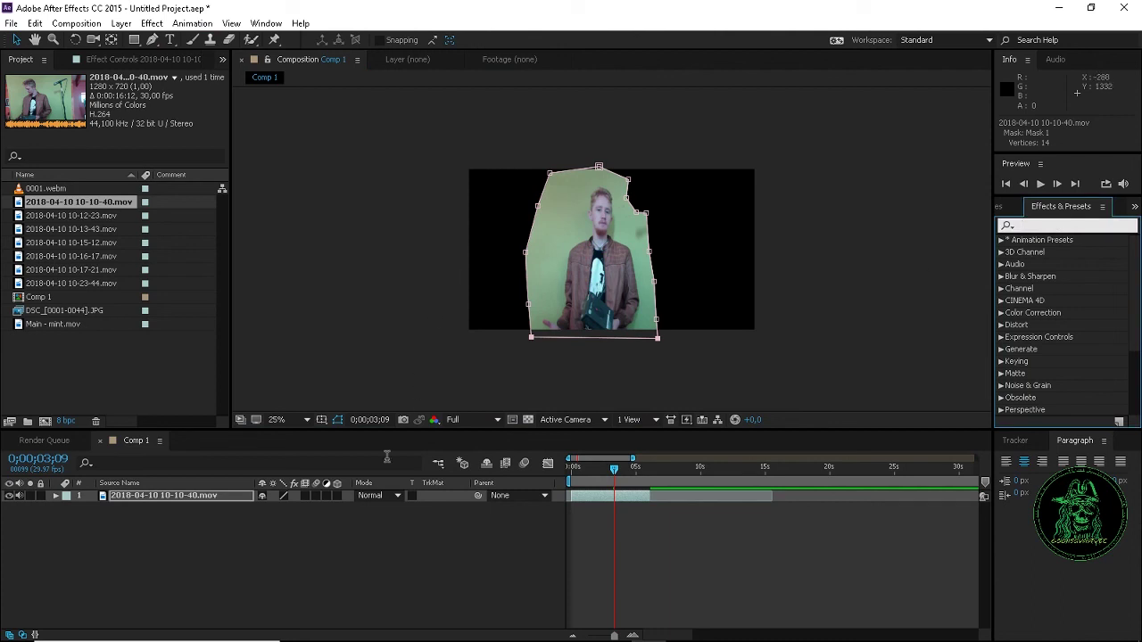
# Create a red 1600 x 900 px solid and place it beneath the video layer
pyautogui.rightClick(310, 568)
pyautogui.moveTo(397, 439)
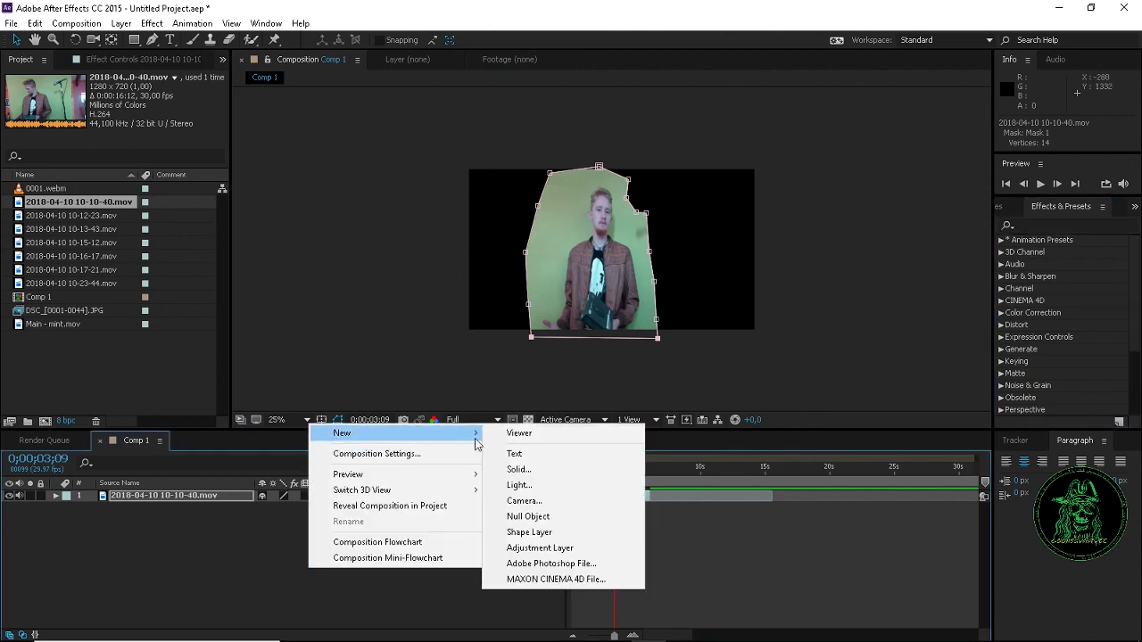
pyautogui.click(544, 469)
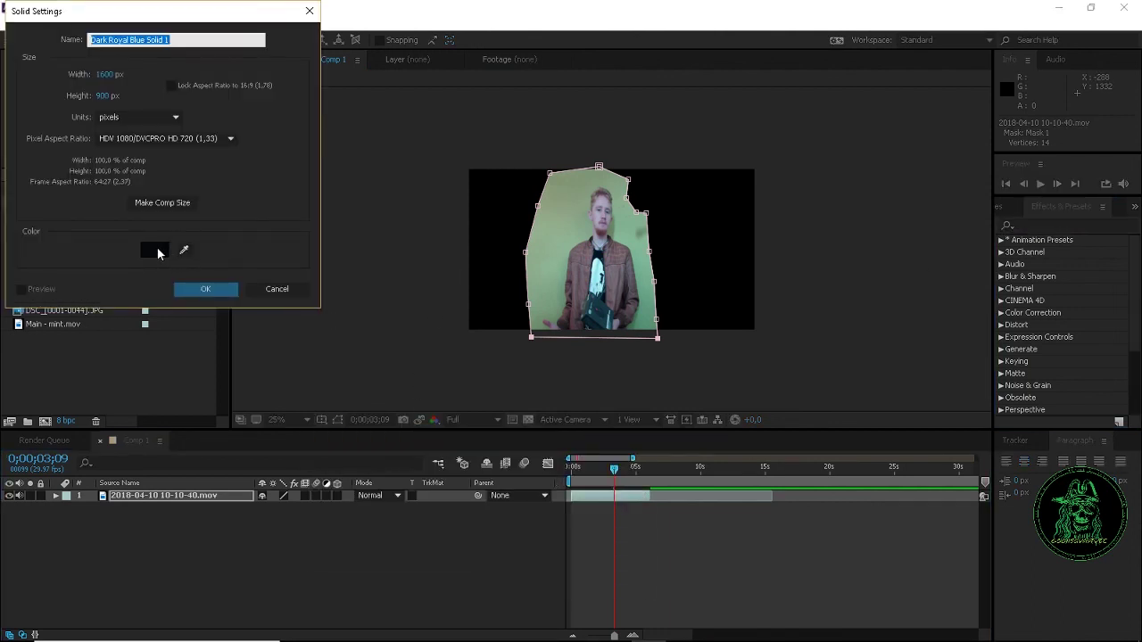
pyautogui.click(157, 251)
pyautogui.moveTo(160, 164); pyautogui.dragTo(205, 12)
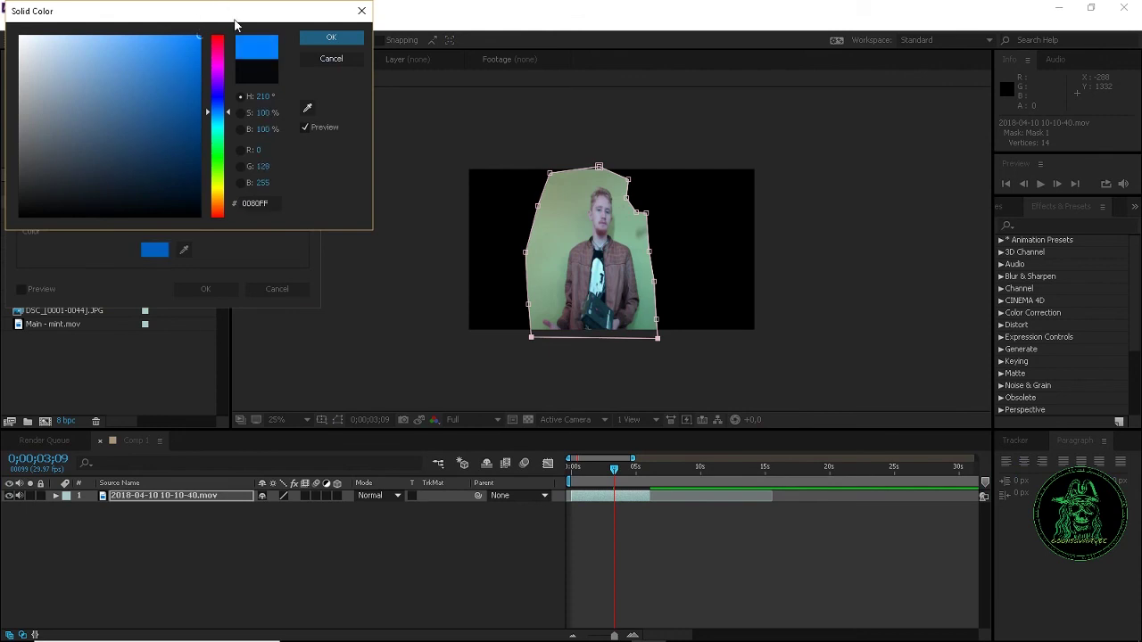
pyautogui.moveTo(219, 50); pyautogui.dragTo(224, 18)
pyautogui.click(348, 39)
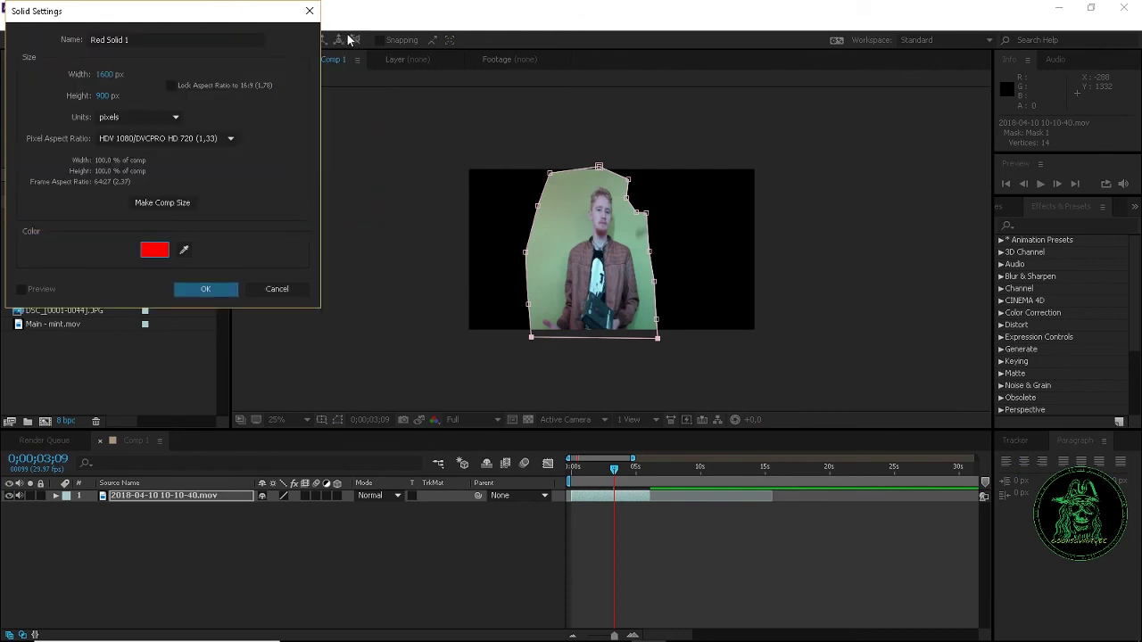
pyautogui.click(207, 288)
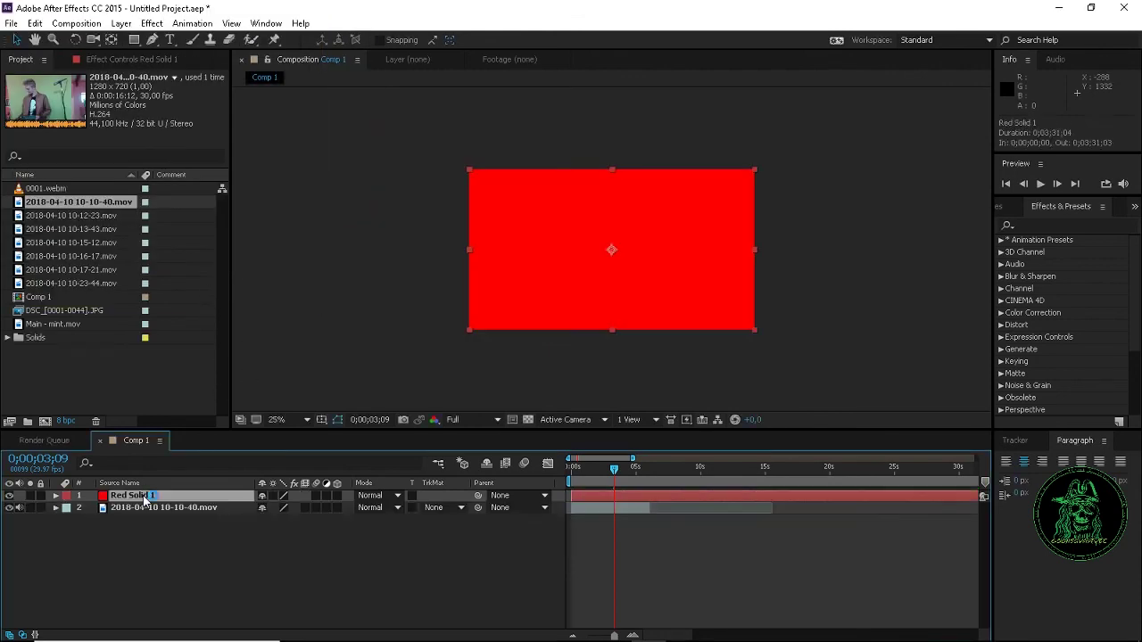
pyautogui.scroll(2, 612, 309)
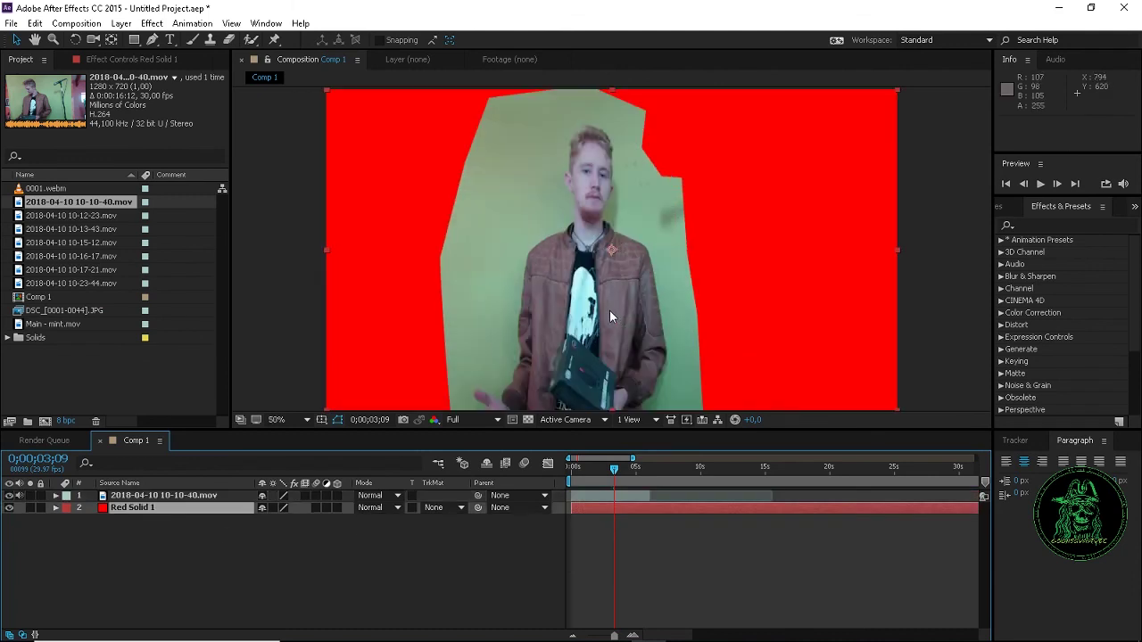
# Apply the Keylight (1.2) effect to the video layer and sample the green backdrop as the Screen Colour
pyautogui.click(212, 499)
pyautogui.click(1062, 225)
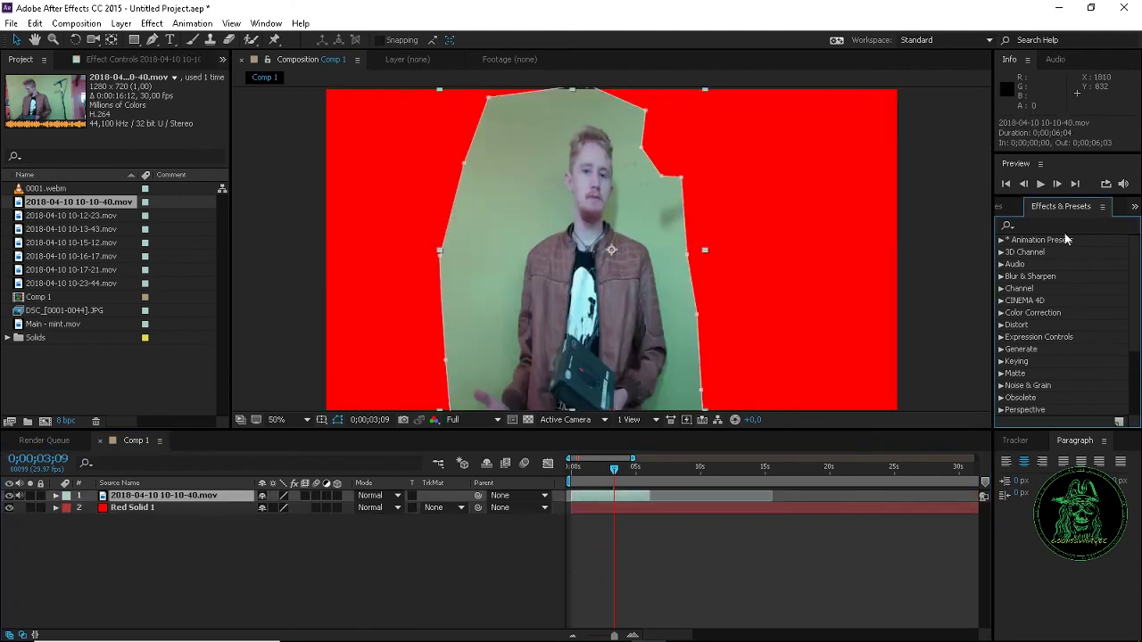
pyautogui.write('keyl')
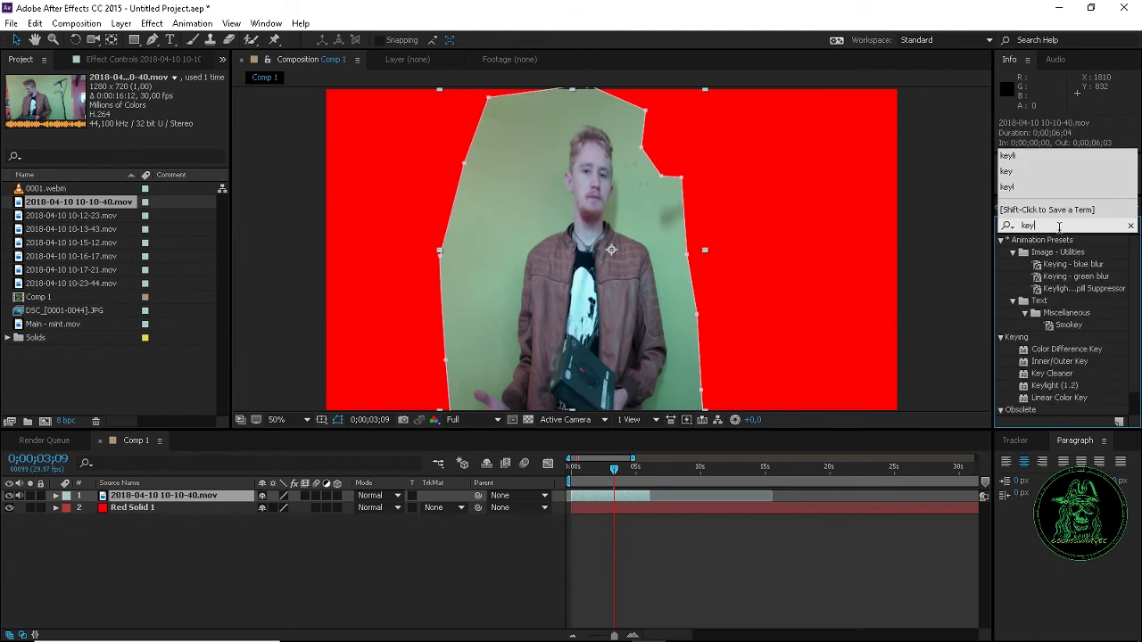
pyautogui.doubleClick(1070, 386)
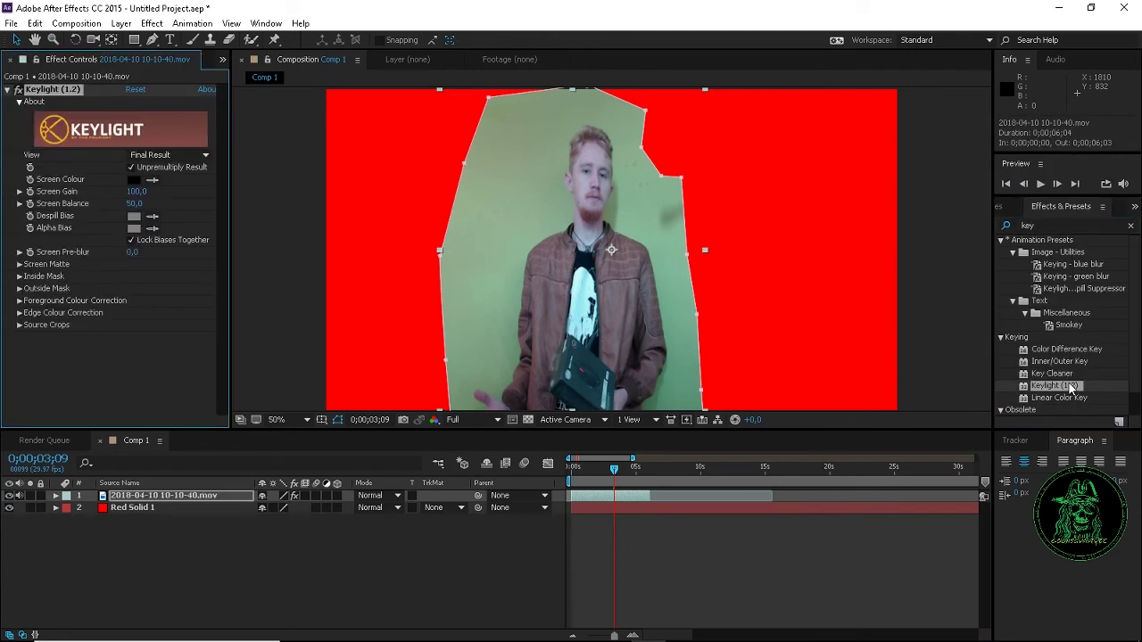
pyautogui.click(156, 181)
pyautogui.click(525, 218)
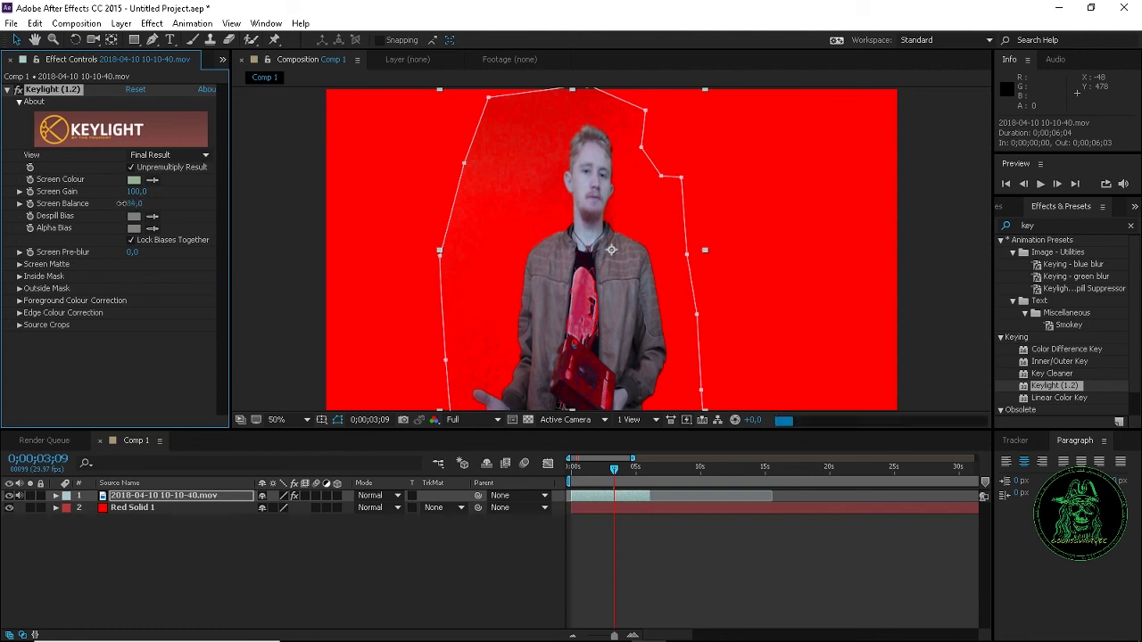
# Set Keylight's Screen Balance to 100, Screen Gain to 117 and Screen Pre-blur to 2
pyautogui.moveTo(132, 205); pyautogui.dragTo(166, 203)
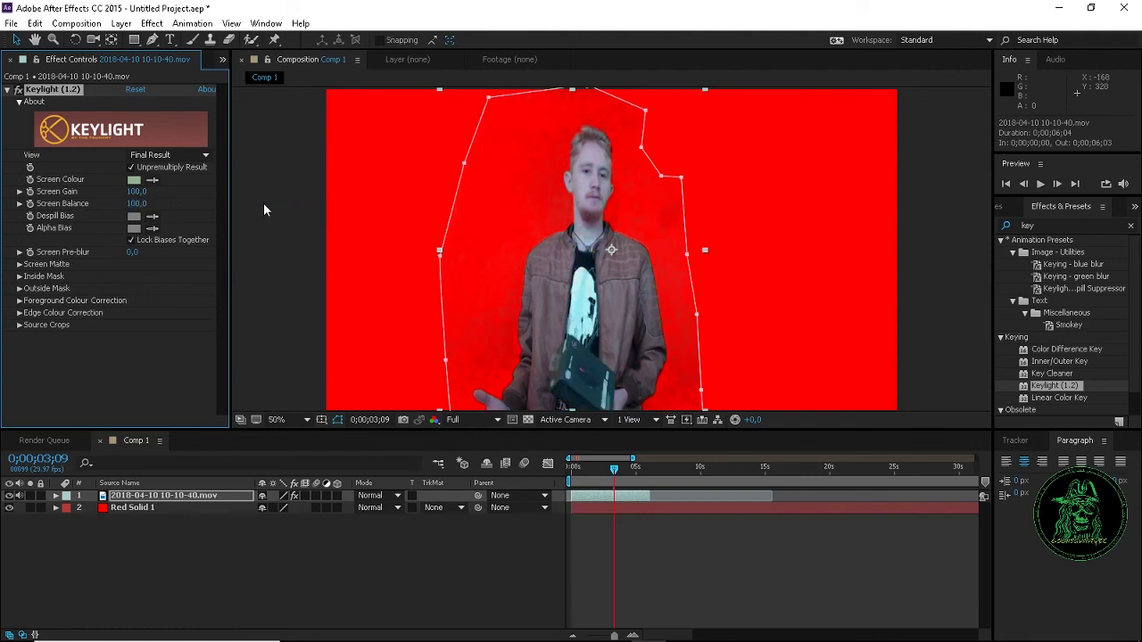
pyautogui.moveTo(132, 192); pyautogui.dragTo(149, 182)
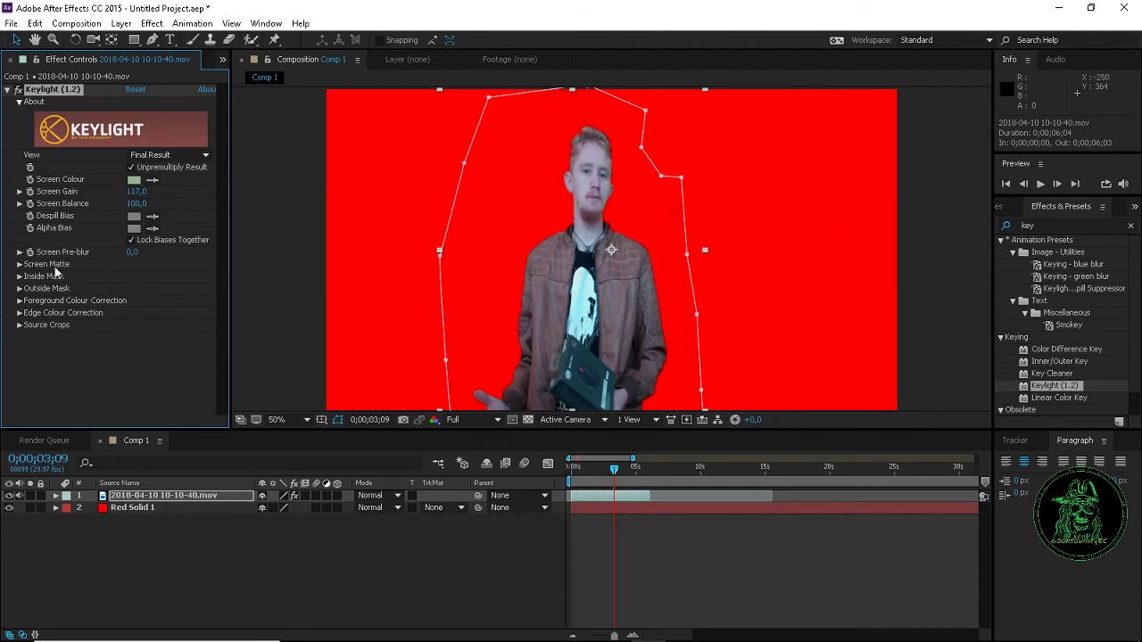
pyautogui.click(134, 252)
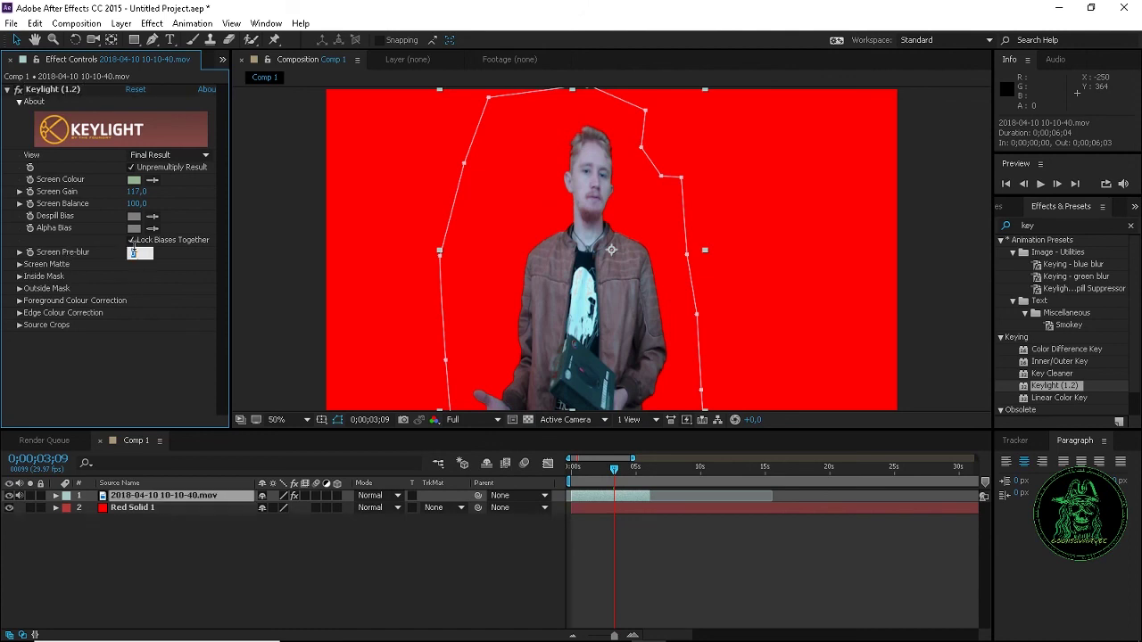
pyautogui.write('2')
pyautogui.press('Return')
# In Keylight's Screen Matte settings, set Clip White to 39, Clip Rollback to 0 and Screen Shrink/Grow to 0.1
pyautogui.click(20, 264)
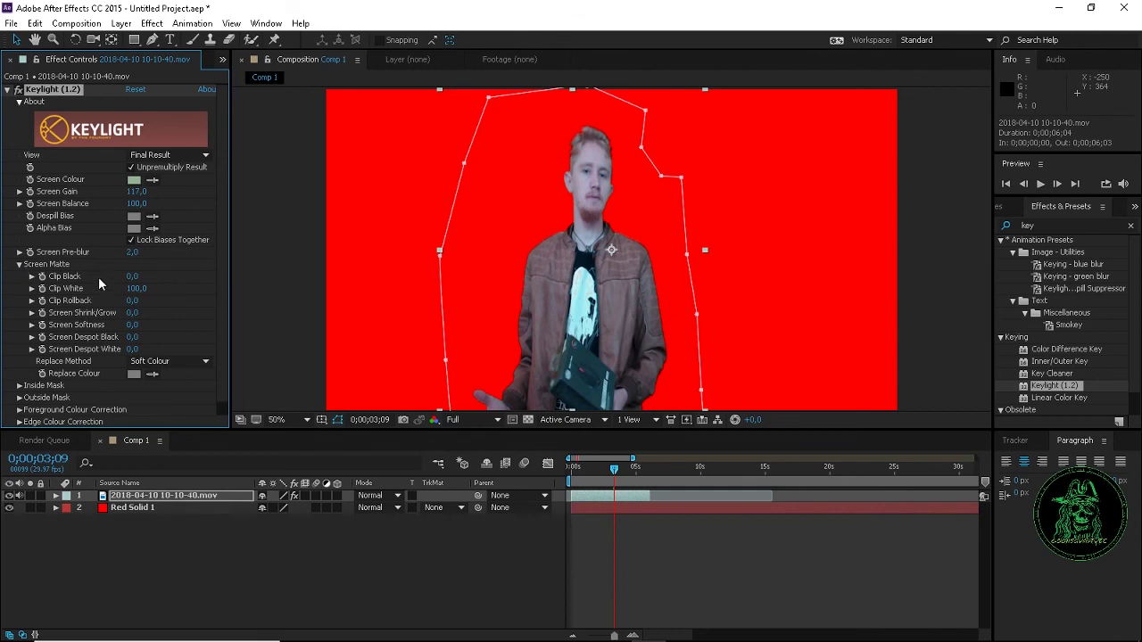
pyautogui.moveTo(130, 278)
pyautogui.mouseDown()
pyautogui.moveTo(86, 276)
pyautogui.moveTo(104, 295)
pyautogui.moveTo(132, 293)
pyautogui.mouseUp()
pyautogui.moveTo(152, 301); pyautogui.dragTo(211, 299)
pyautogui.click(136, 301)
pyautogui.write('0')
pyautogui.click(133, 313)
pyautogui.write('0.1')
pyautogui.press('Return')
pyautogui.press('.')
pyautogui.press('.')
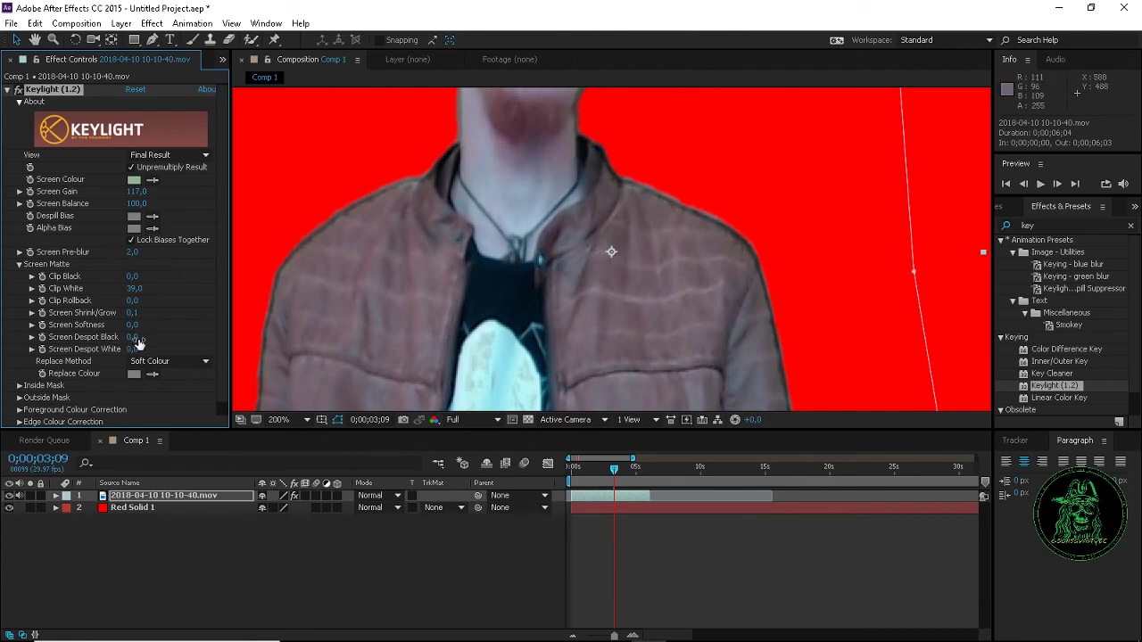
# Set Keylight's Outside Mask Softness to 2 and expand the Inside Mask and Edge Colour Correction settings
pyautogui.click(18, 384)
pyautogui.scroll(-2, 33, 376)
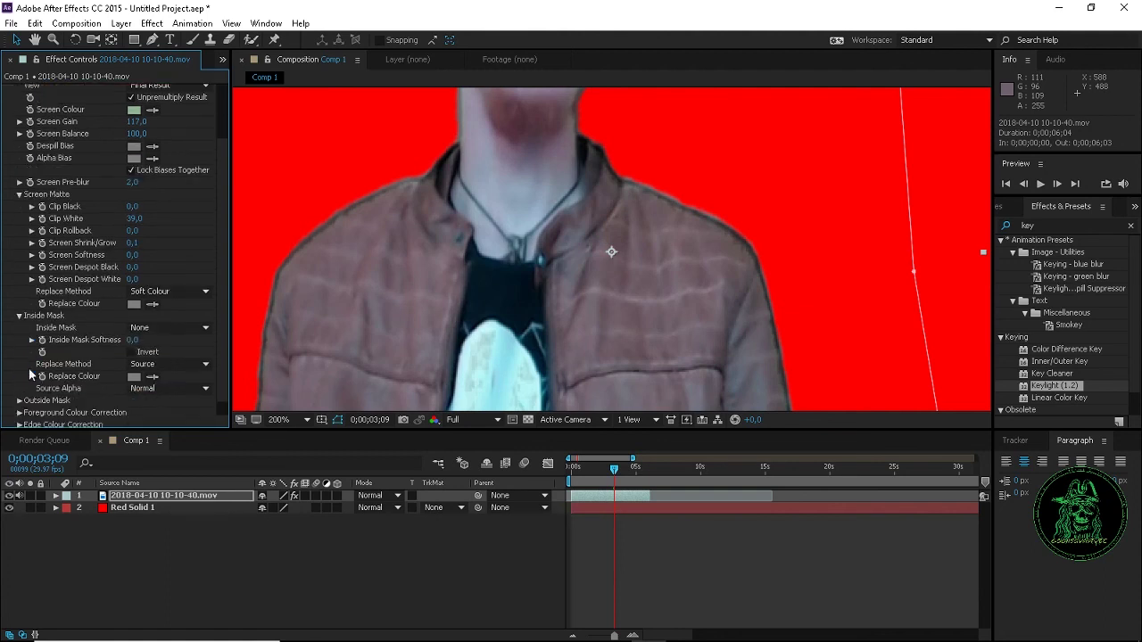
pyautogui.scroll(-1, 29, 375)
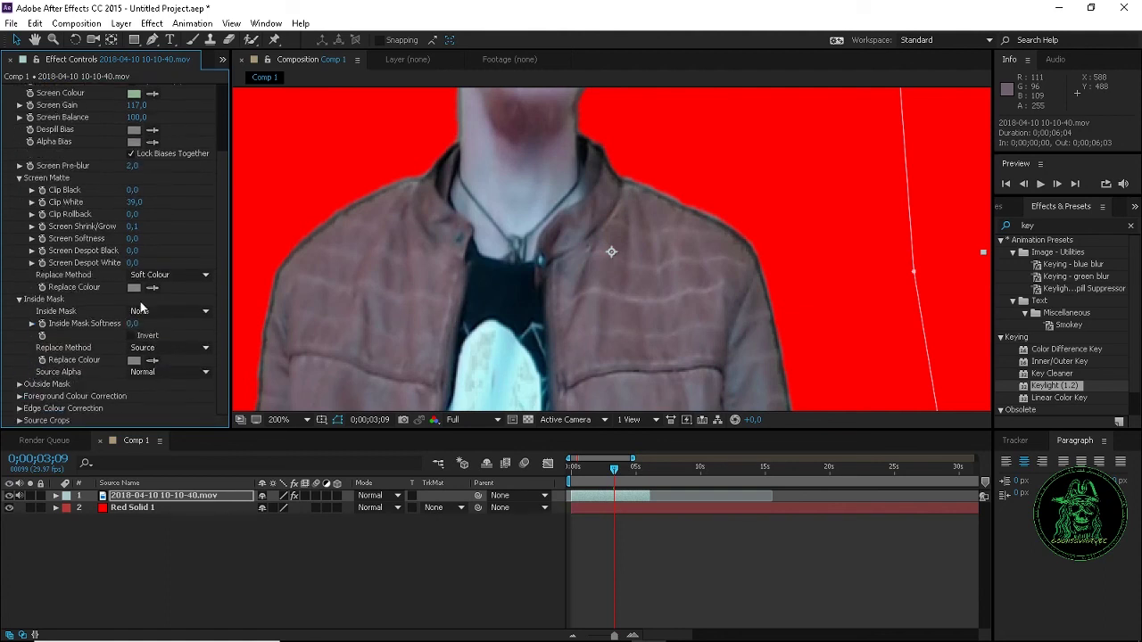
pyautogui.click(18, 384)
pyautogui.scroll(-2, 114, 379)
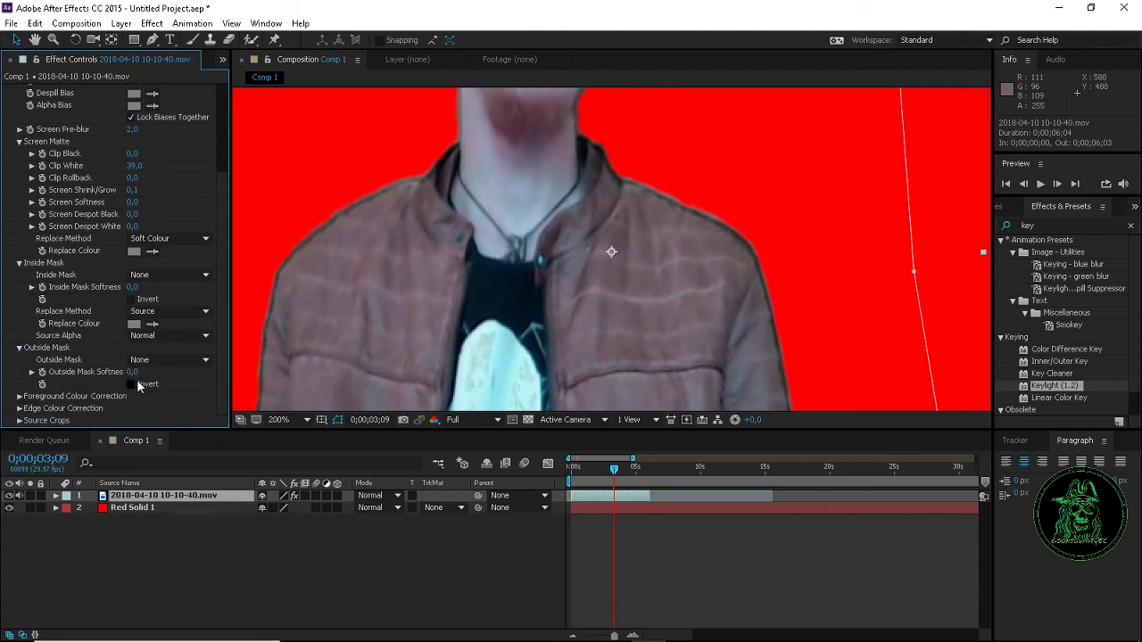
pyautogui.click(133, 372)
pyautogui.write('2')
pyautogui.press('Return')
pyautogui.click(19, 409)
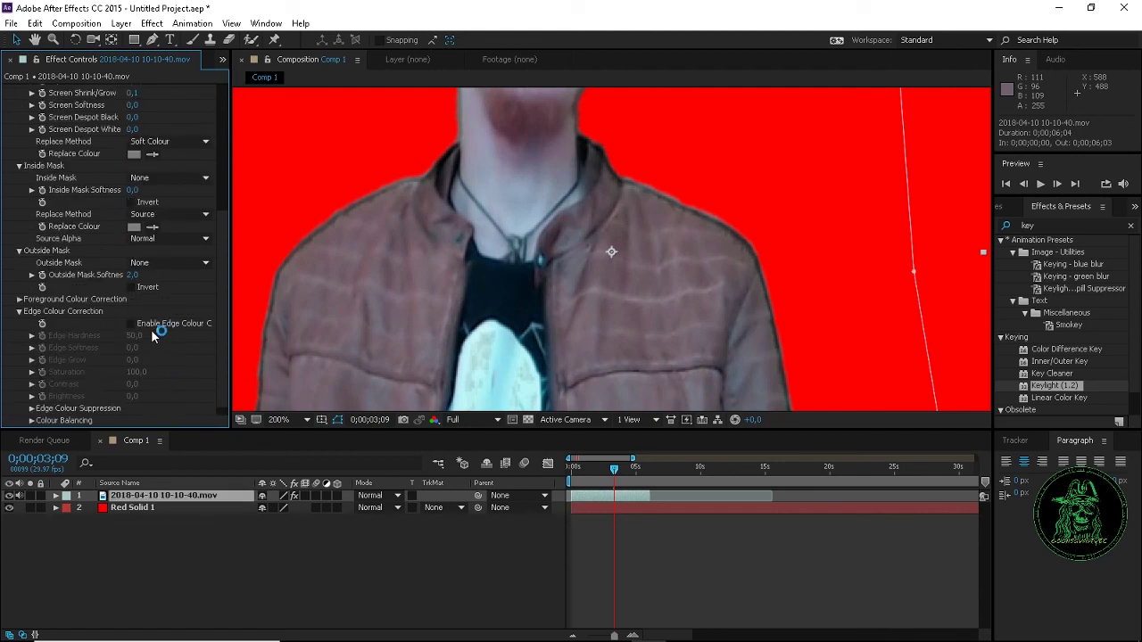
# Try a higher Screen Pre-blur value for the Keylight effect
pyautogui.scroll(5, 150, 329)
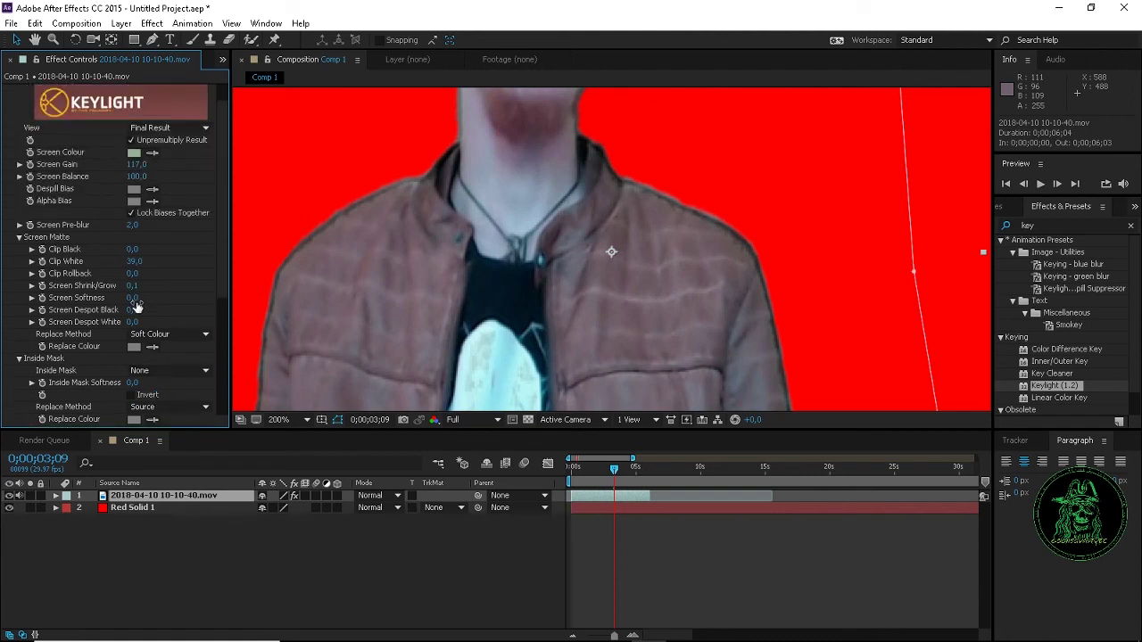
pyautogui.scroll(1, 146, 294)
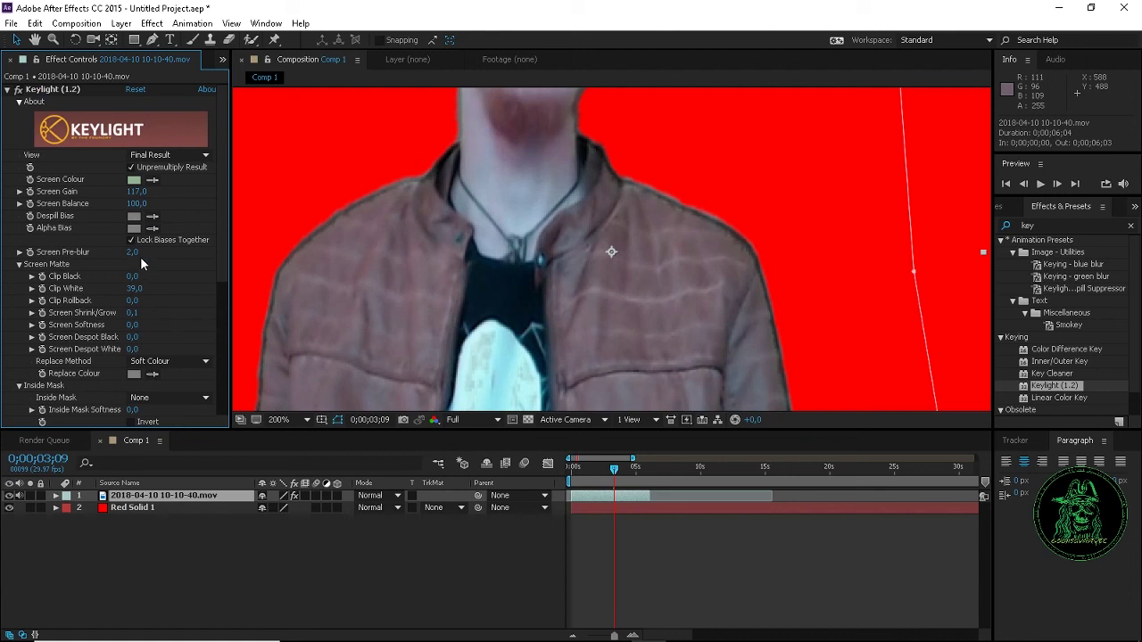
pyautogui.click(134, 253)
pyautogui.write('4')
pyautogui.click(168, 269)
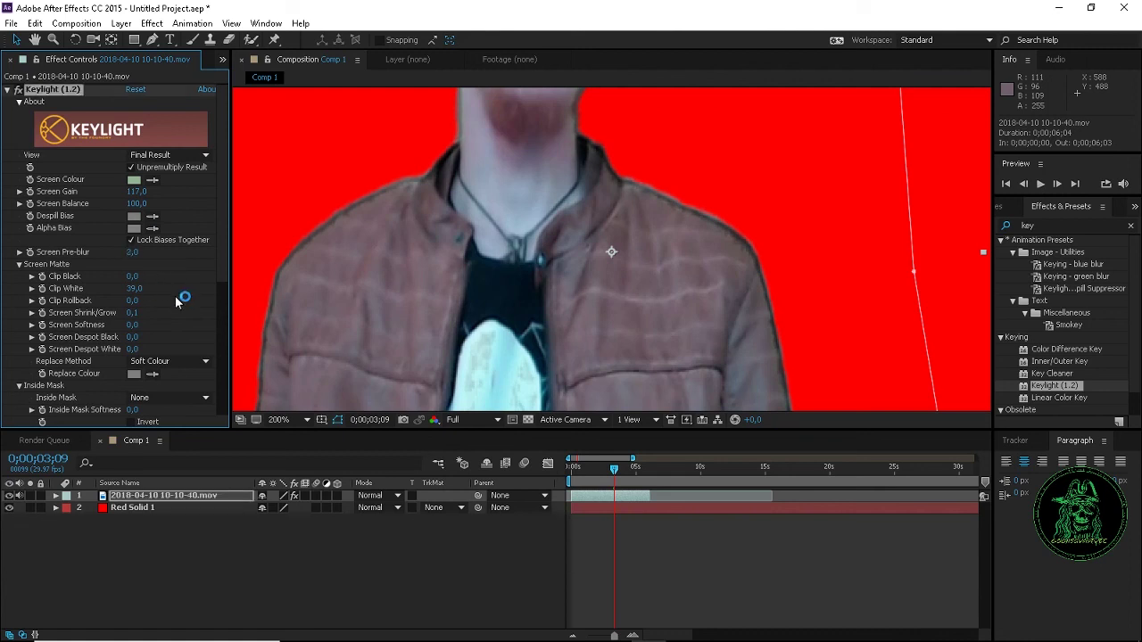
# Set Keylight's Screen Softness to 2 in the Screen Matte settings
pyautogui.click(132, 324)
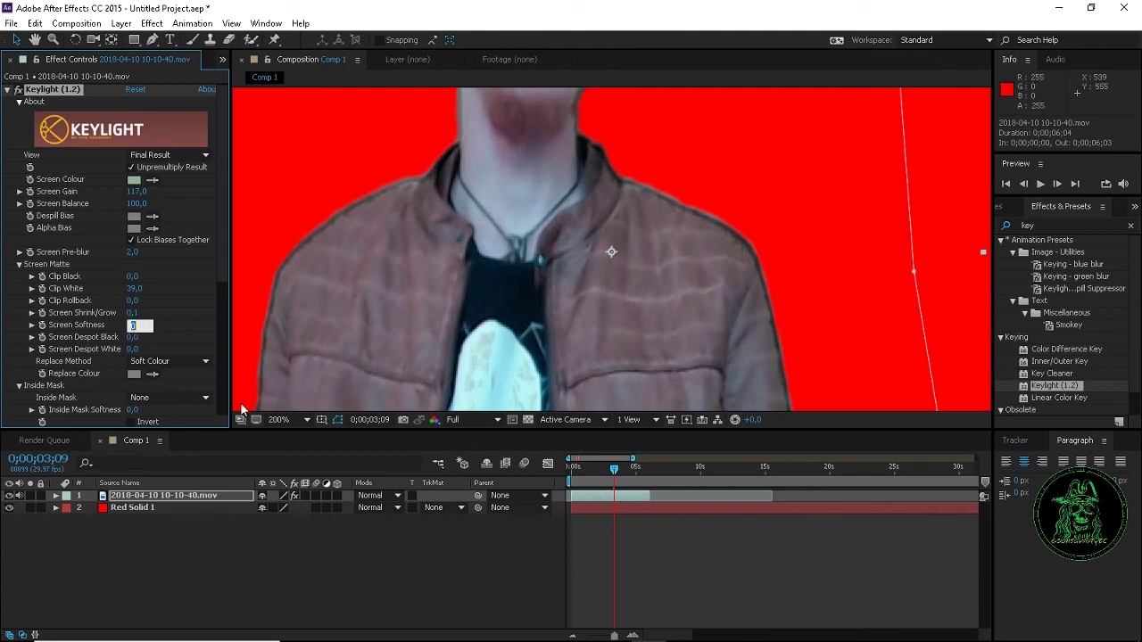
pyautogui.write('2')
pyautogui.press('Return')
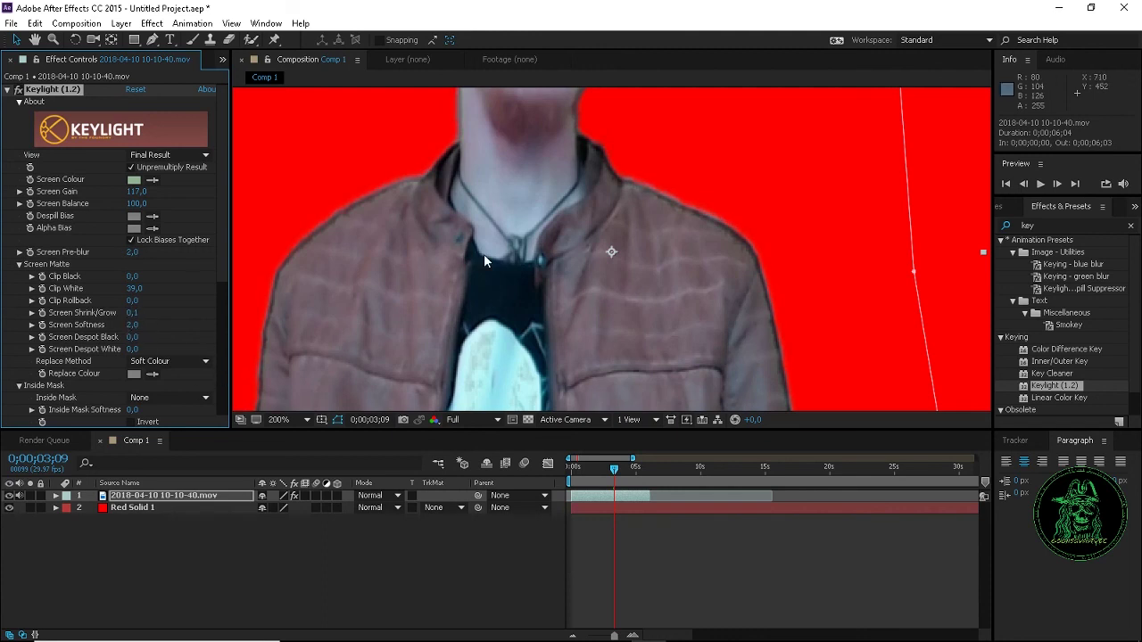
# Scrub through the keyed footage to check the matte, and delete the red solid layer
pyautogui.press(',')
pyautogui.press(',')
pyautogui.moveTo(660, 469); pyautogui.dragTo(608, 464)
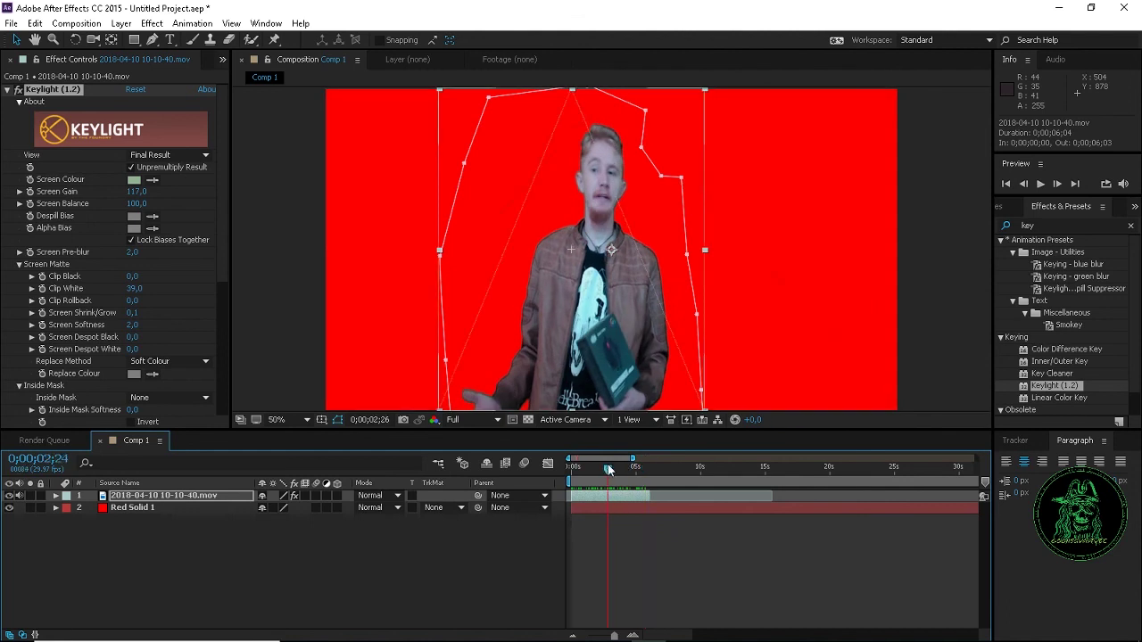
pyautogui.click(155, 510)
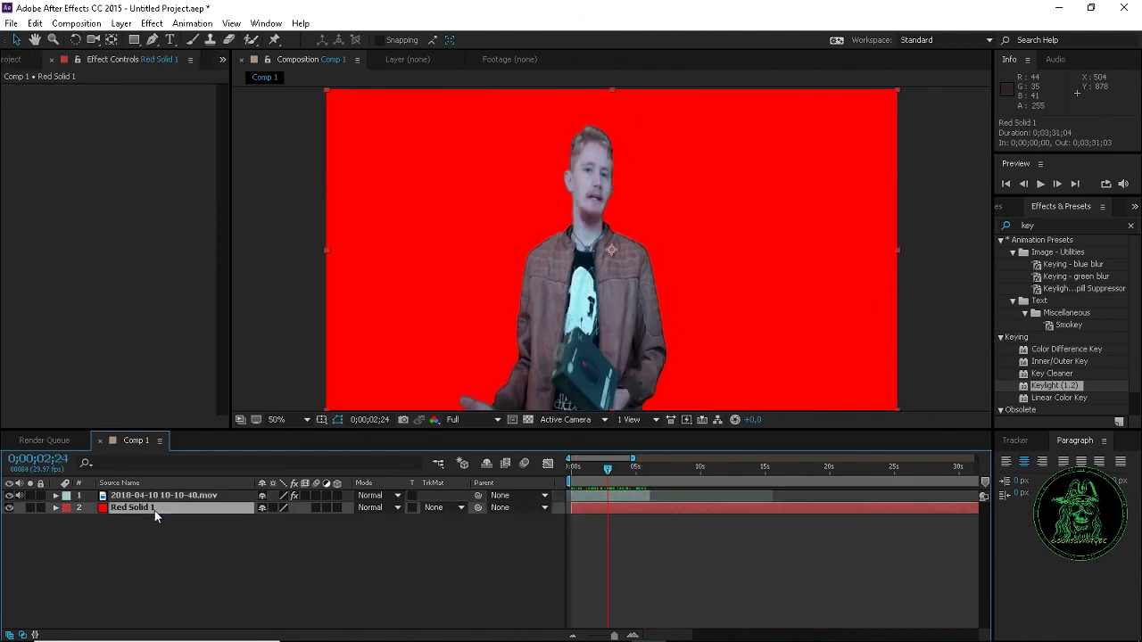
pyautogui.press('Delete')
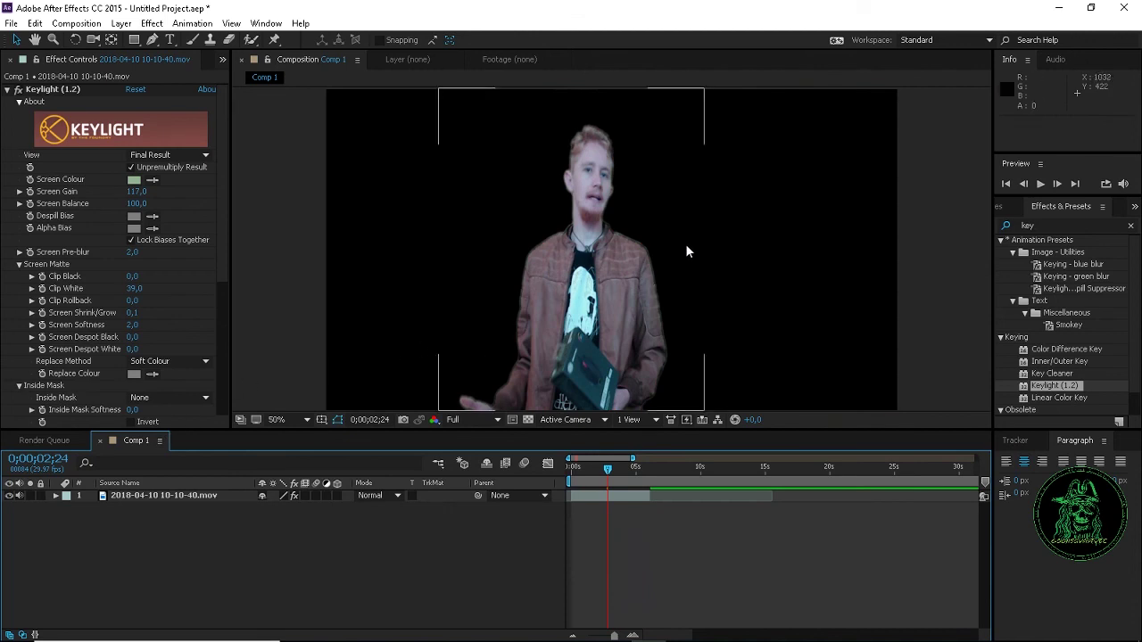
# Add Main - mint.mov below the keyed clip in Comp 1, starting it where the keyed clip ends
pyautogui.scroll(3, 672, 252)
pyautogui.scroll(-3, 672, 251)
pyautogui.click(8, 90)
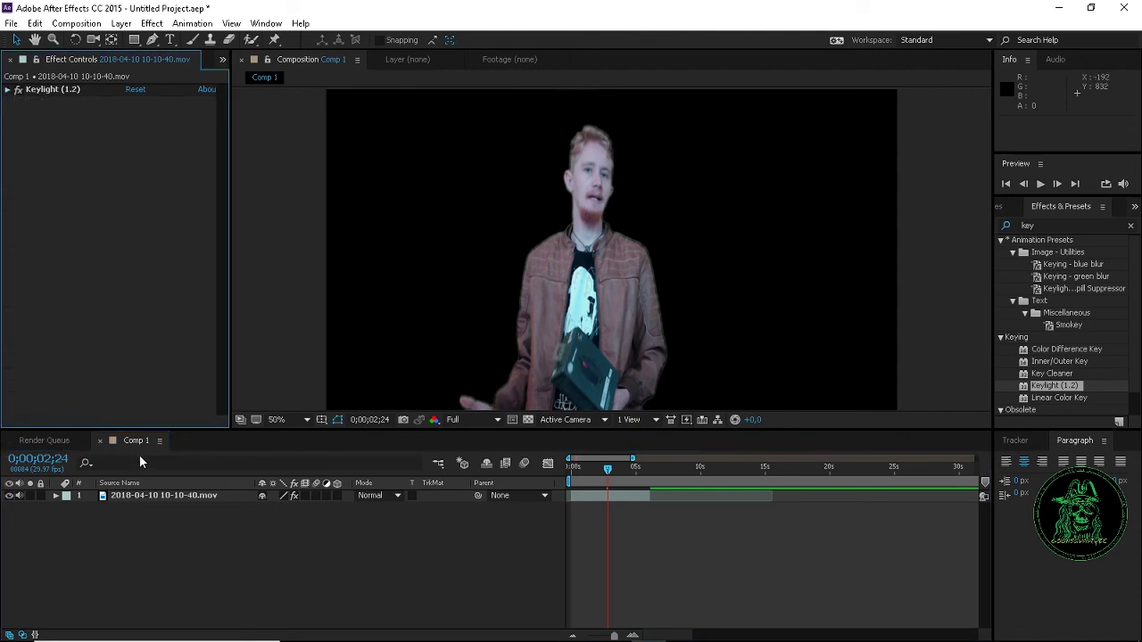
pyautogui.hotkey('ctrl', '0')
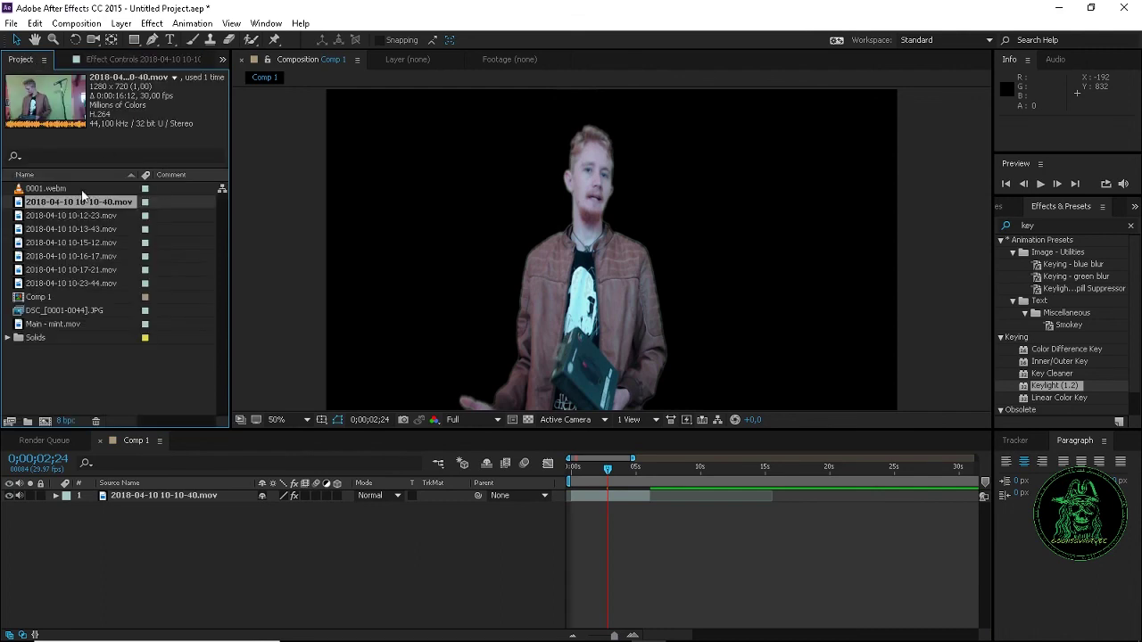
pyautogui.click(40, 326)
pyautogui.moveTo(40, 326); pyautogui.dragTo(320, 525)
pyautogui.moveTo(591, 509); pyautogui.dragTo(694, 468)
# Scale the Main - mint.mov layer to 113% so it fills the composition's width
pyautogui.click(644, 473)
pyautogui.scroll(-2, 606, 191)
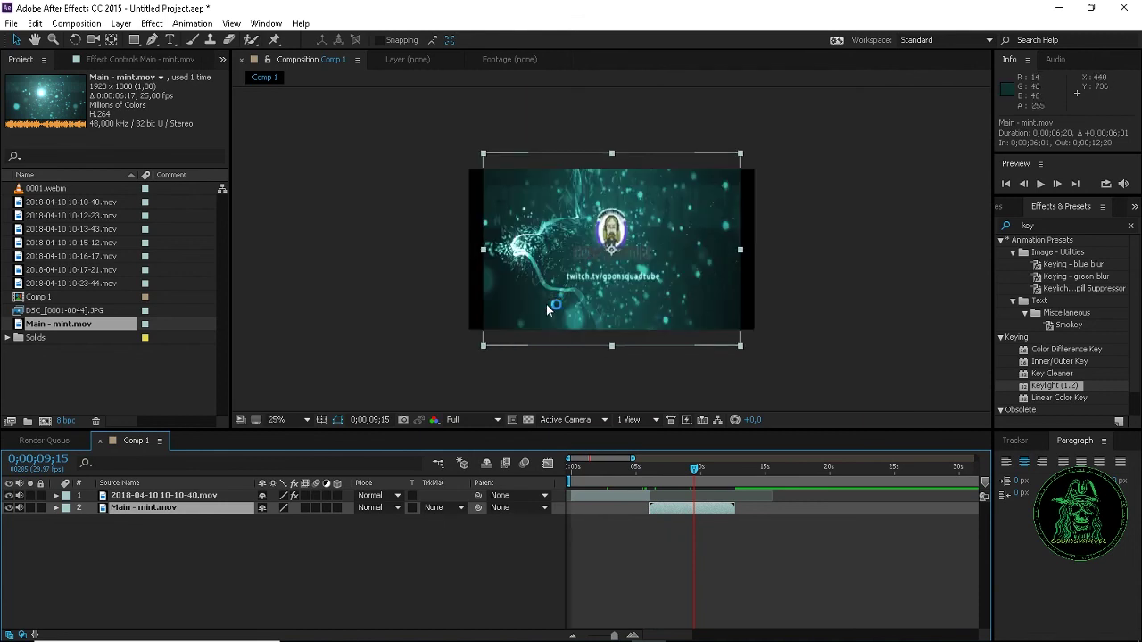
pyautogui.moveTo(485, 348); pyautogui.dragTo(467, 361)
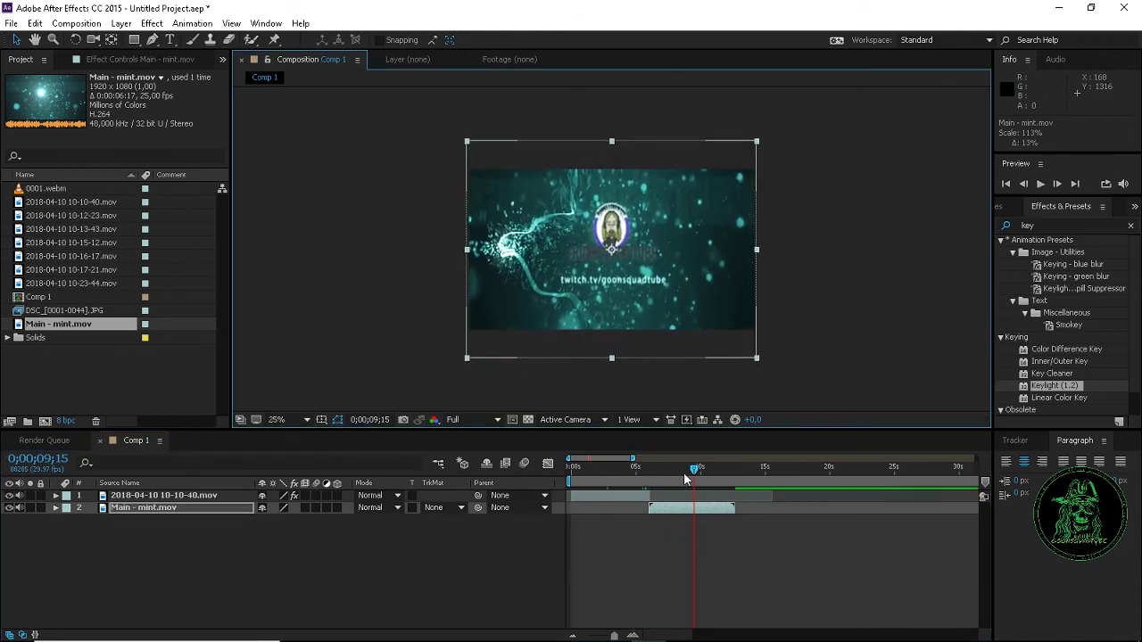
pyautogui.moveTo(698, 468); pyautogui.dragTo(753, 466)
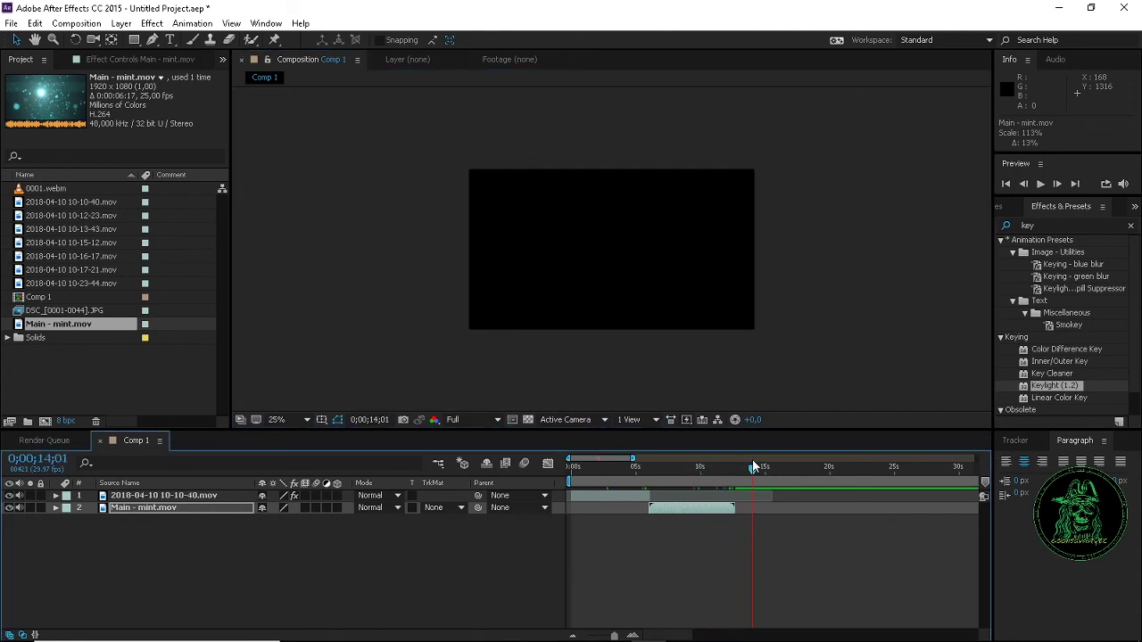
pyautogui.click(76, 216)
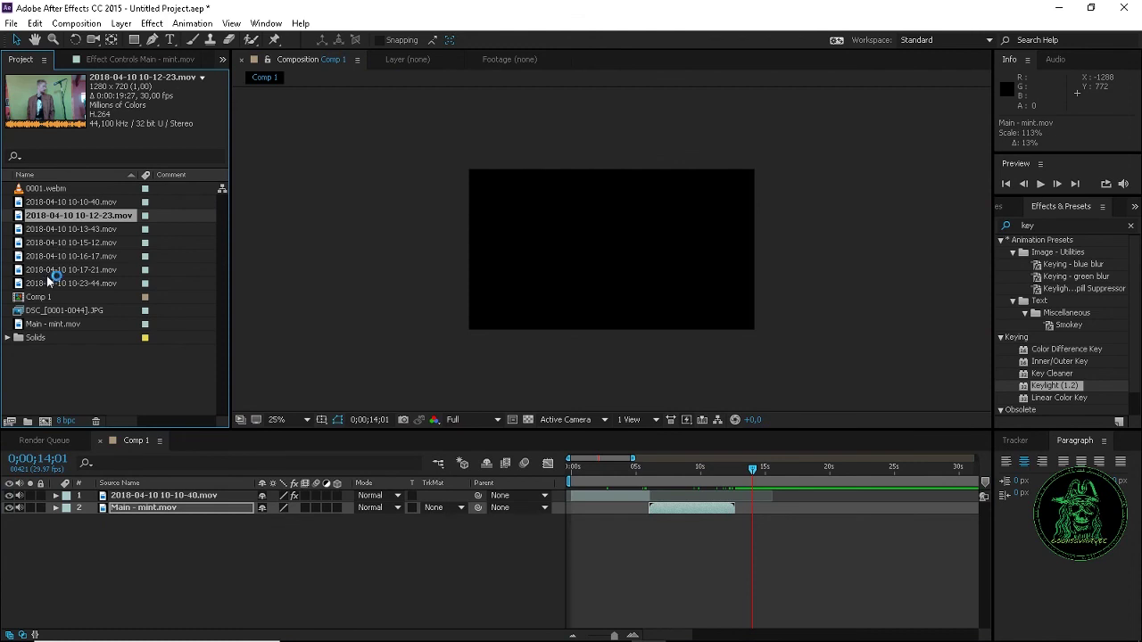
pyautogui.click(51, 283)
pyautogui.moveTo(54, 285); pyautogui.dragTo(749, 521)
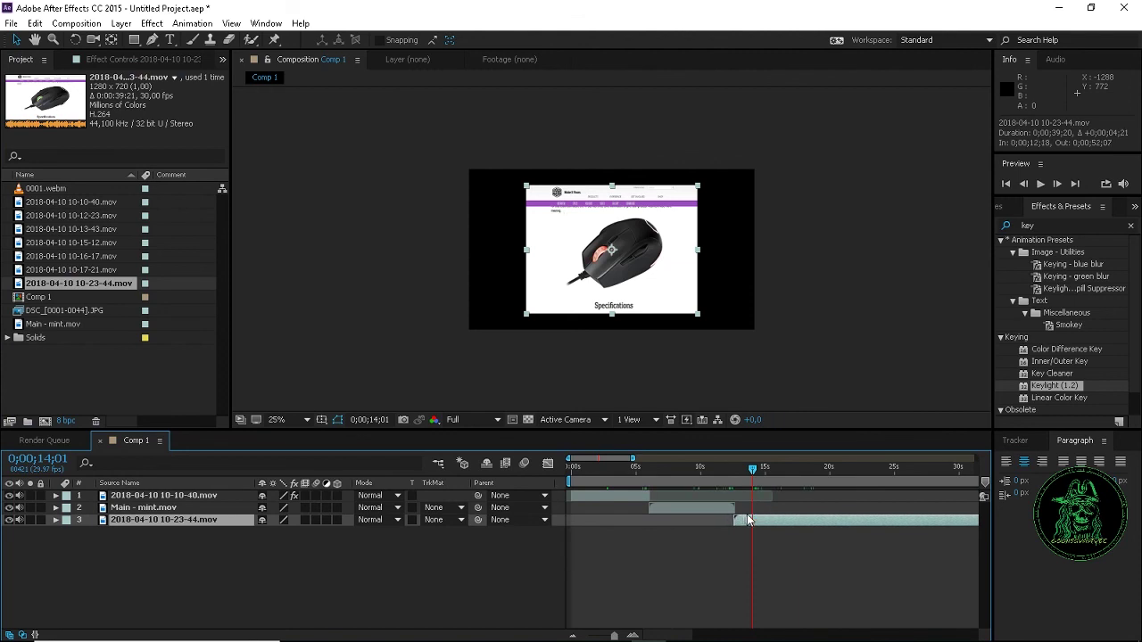
pyautogui.moveTo(730, 464); pyautogui.dragTo(750, 469)
pyautogui.moveTo(524, 313); pyautogui.dragTo(407, 357)
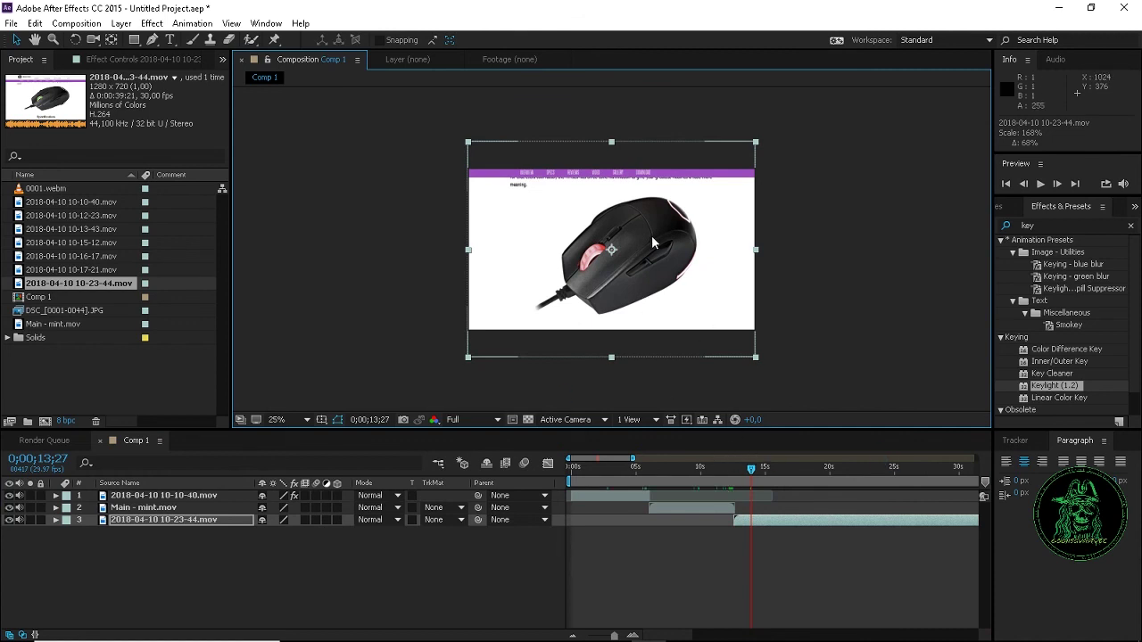
pyautogui.moveTo(653, 243); pyautogui.dragTo(650, 269)
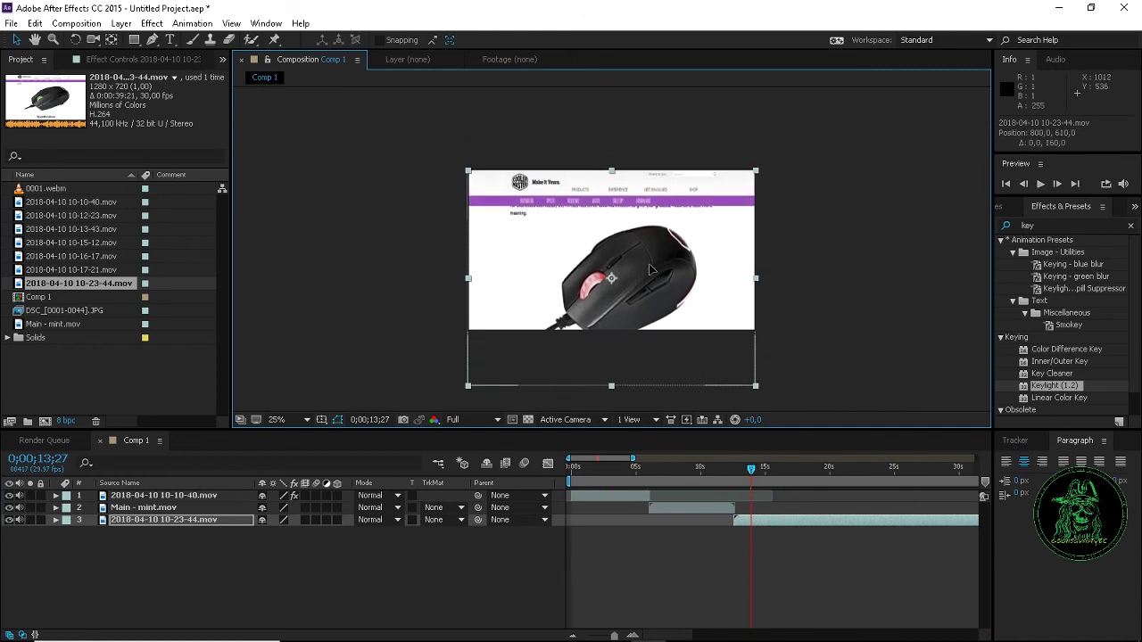
pyautogui.moveTo(751, 466); pyautogui.dragTo(978, 482)
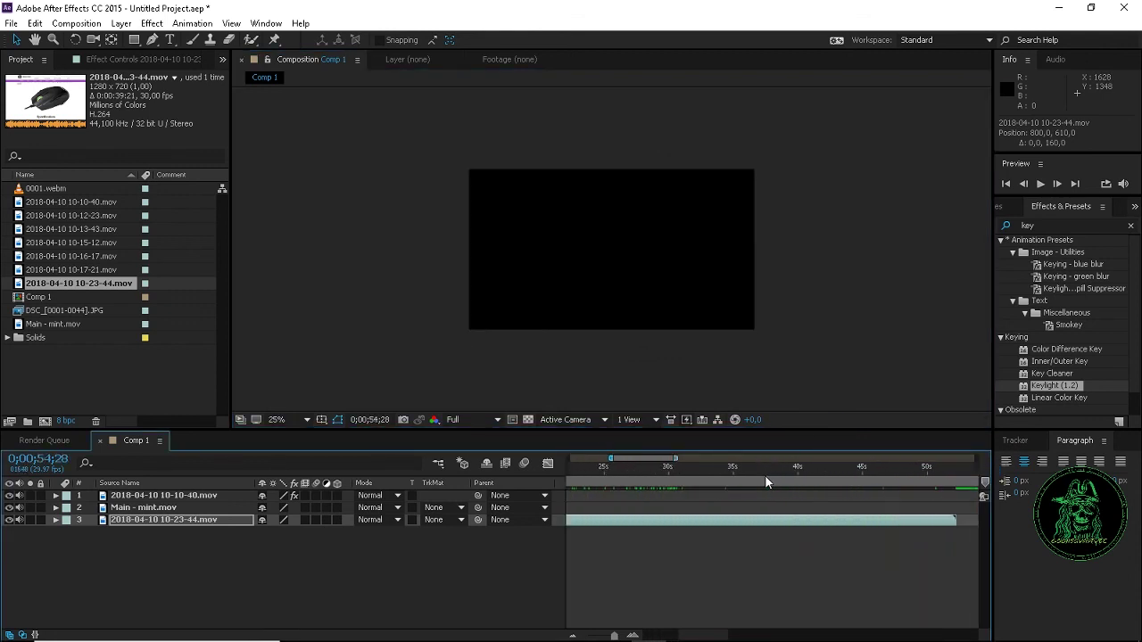
pyautogui.moveTo(674, 457); pyautogui.dragTo(858, 458)
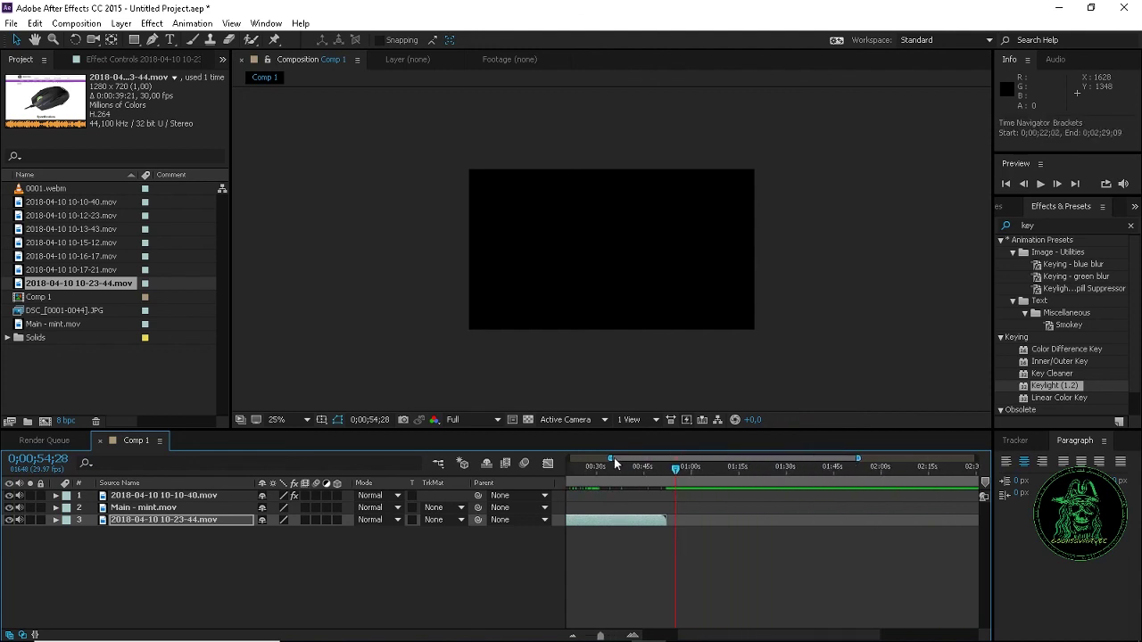
pyautogui.moveTo(614, 459); pyautogui.dragTo(496, 444)
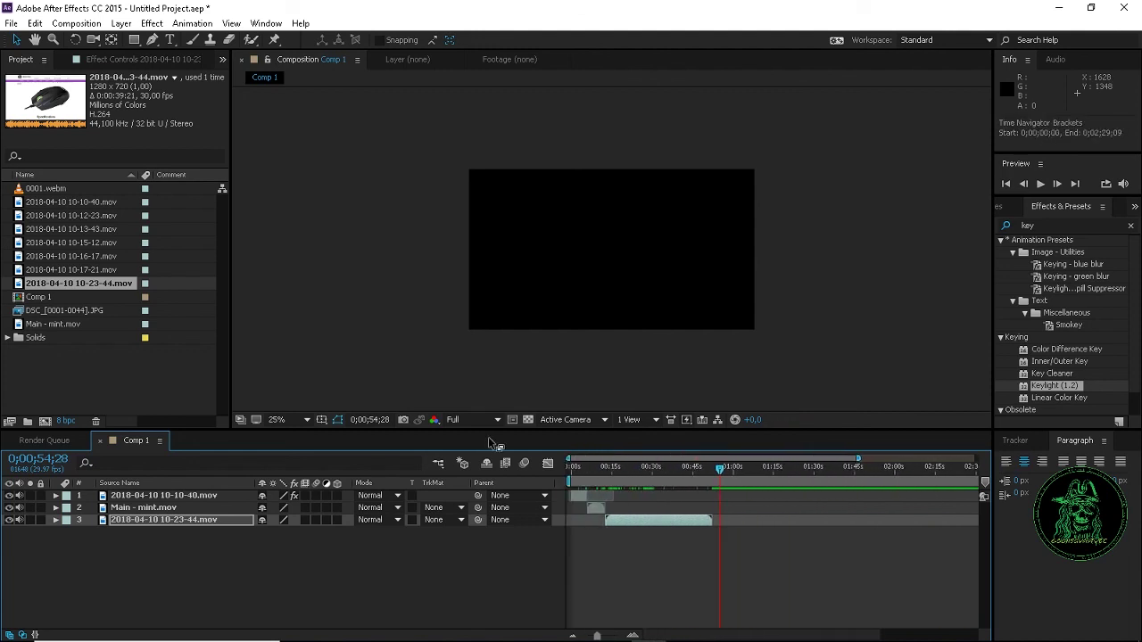
pyautogui.click(67, 216)
pyautogui.moveTo(68, 221); pyautogui.dragTo(712, 544)
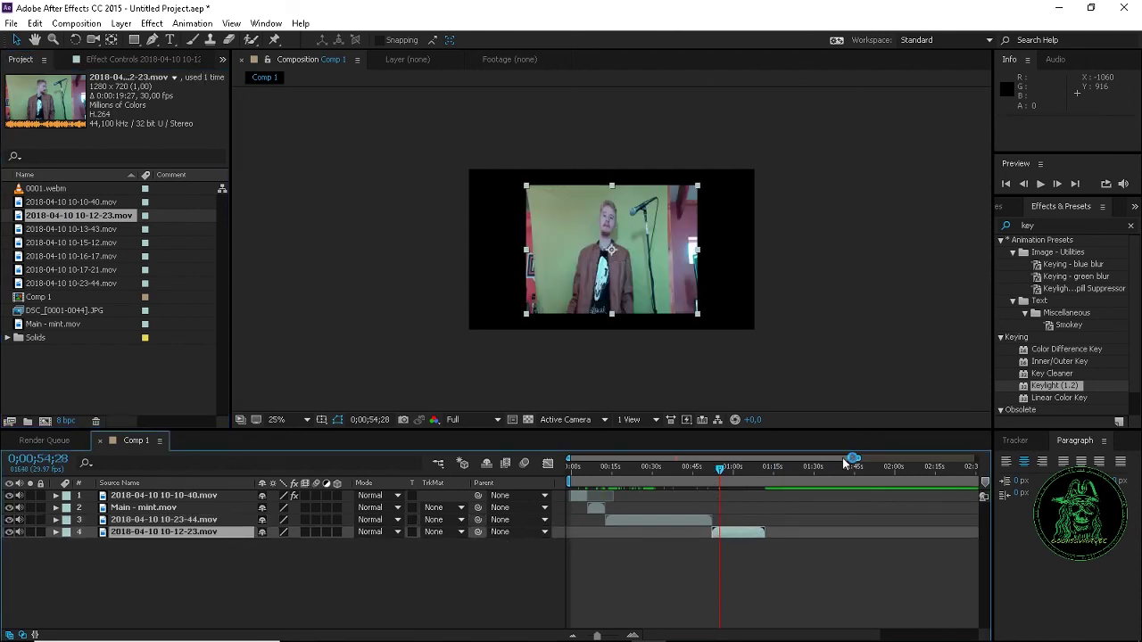
pyautogui.moveTo(858, 458); pyautogui.dragTo(665, 460)
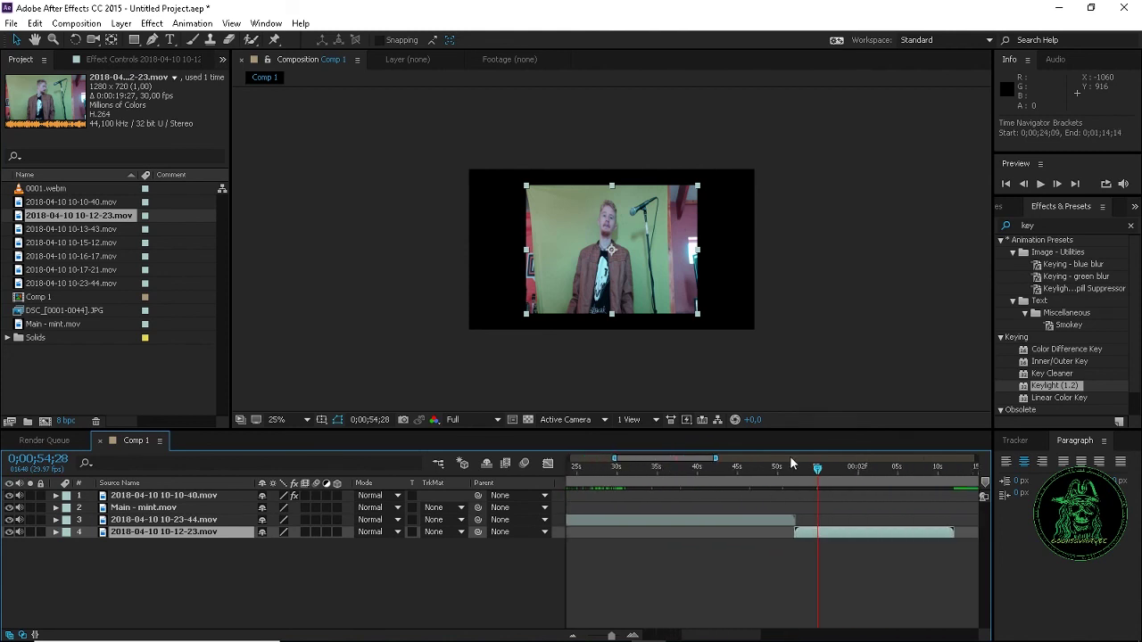
pyautogui.moveTo(795, 473); pyautogui.dragTo(799, 471)
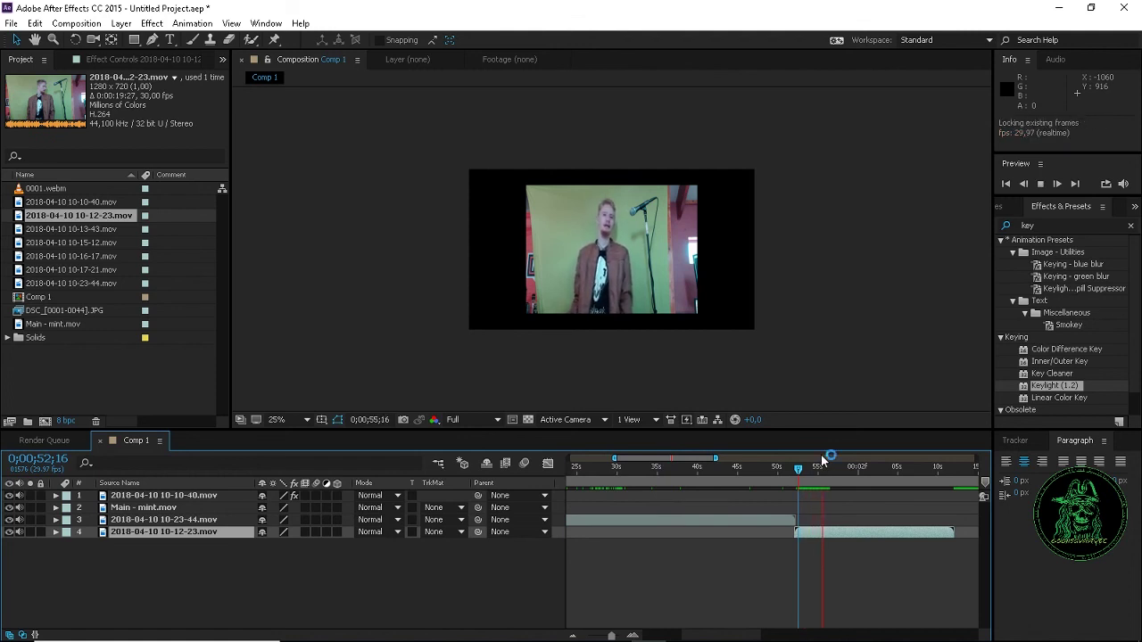
pyautogui.click(822, 466)
pyautogui.moveTo(802, 476)
pyautogui.mouseDown()
pyautogui.moveTo(787, 468)
pyautogui.moveTo(799, 472)
pyautogui.mouseUp()
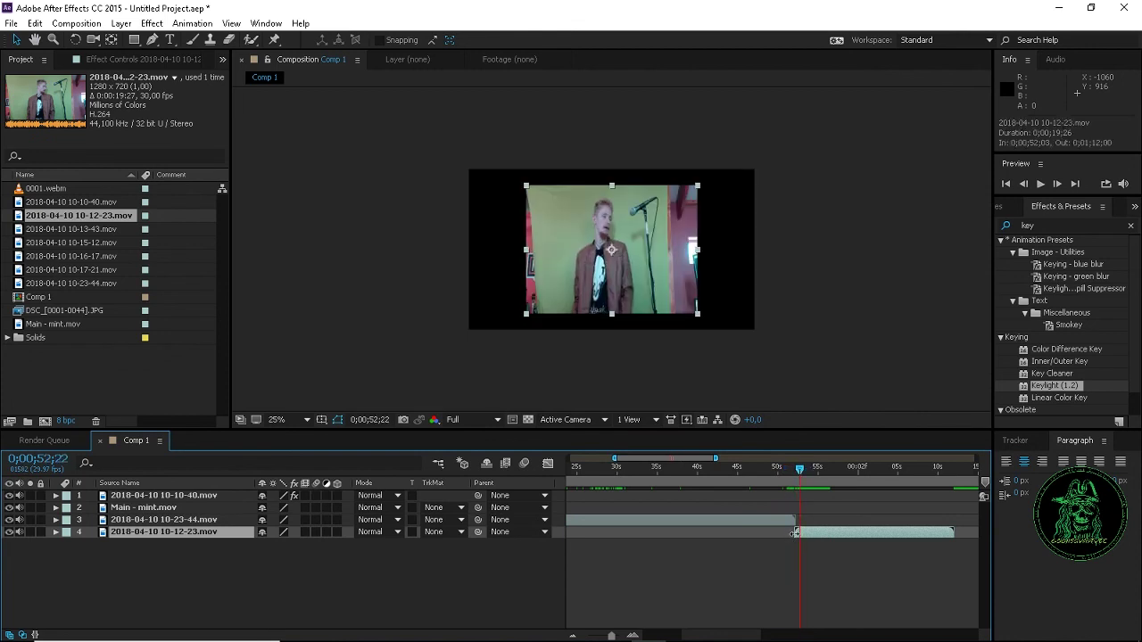
pyautogui.hotkey('ctrl', 'd')
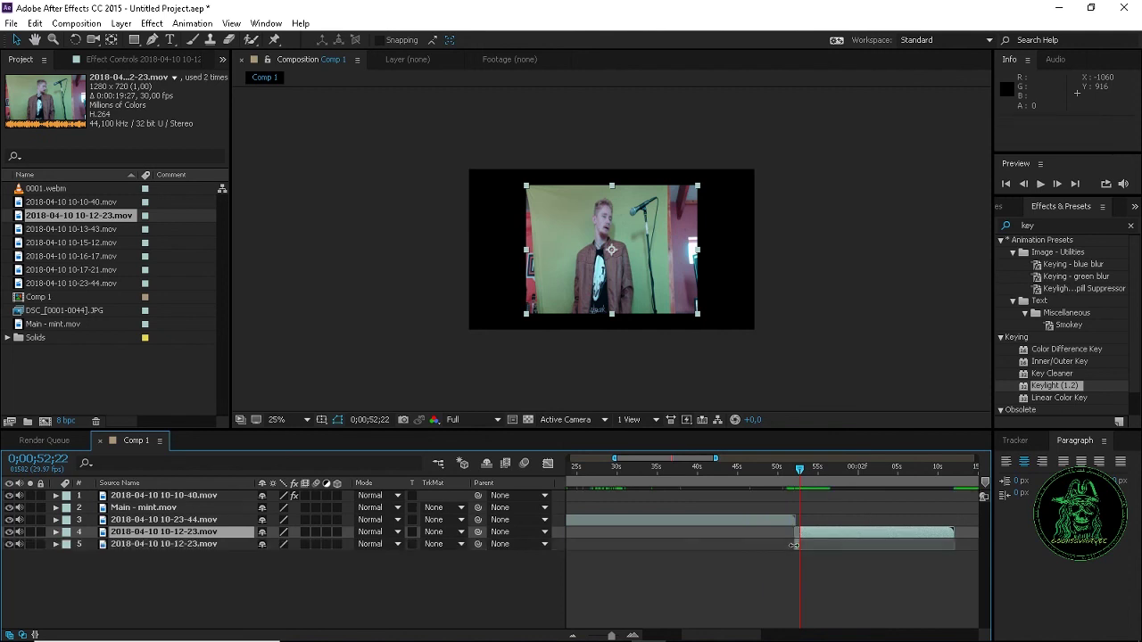
pyautogui.press('Delete')
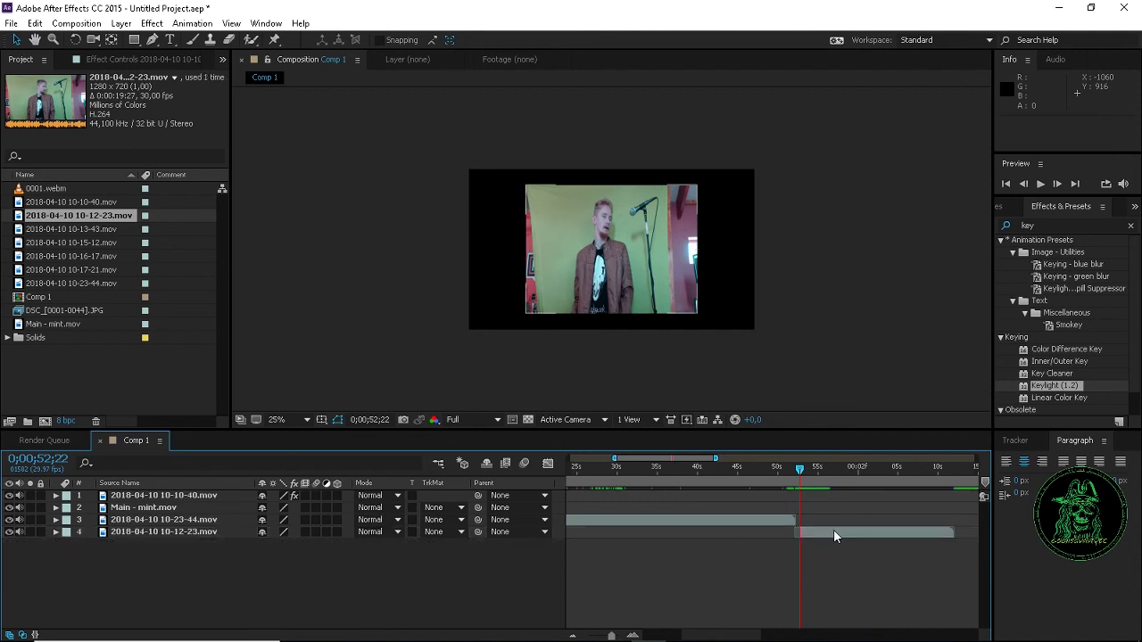
pyautogui.click(833, 529)
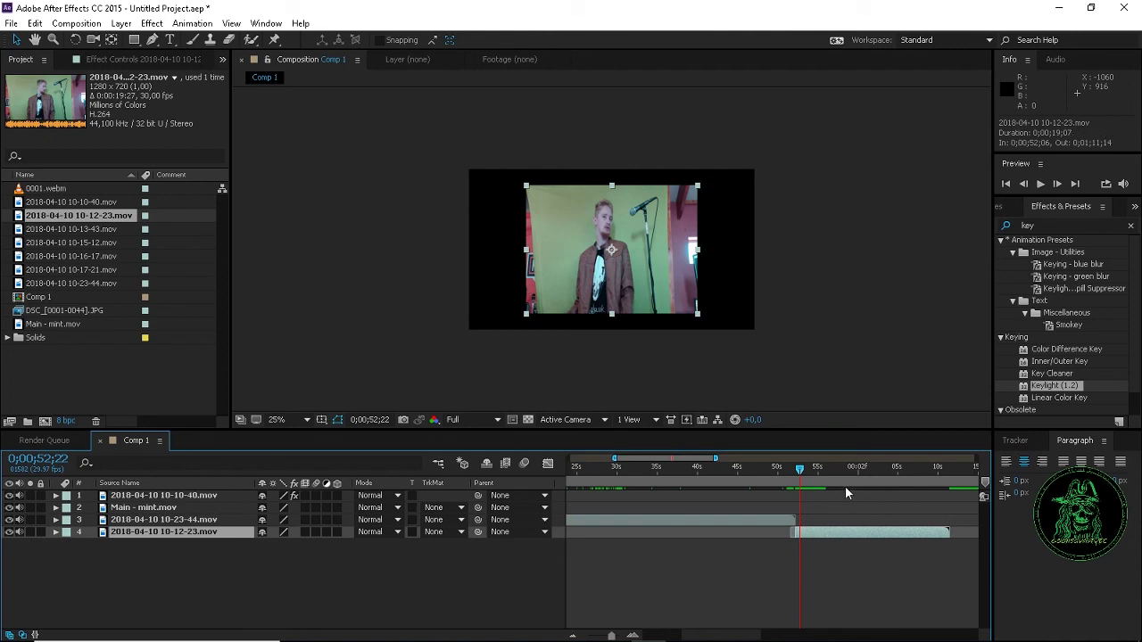
pyautogui.moveTo(852, 469); pyautogui.dragTo(943, 473)
pyautogui.press('space')
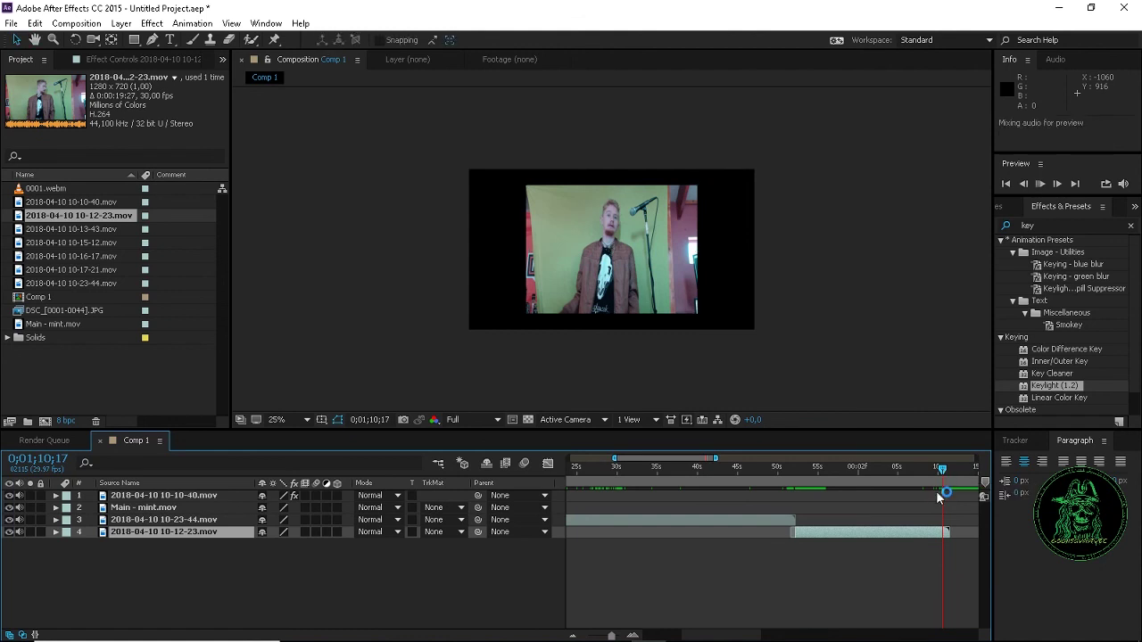
pyautogui.click(897, 470)
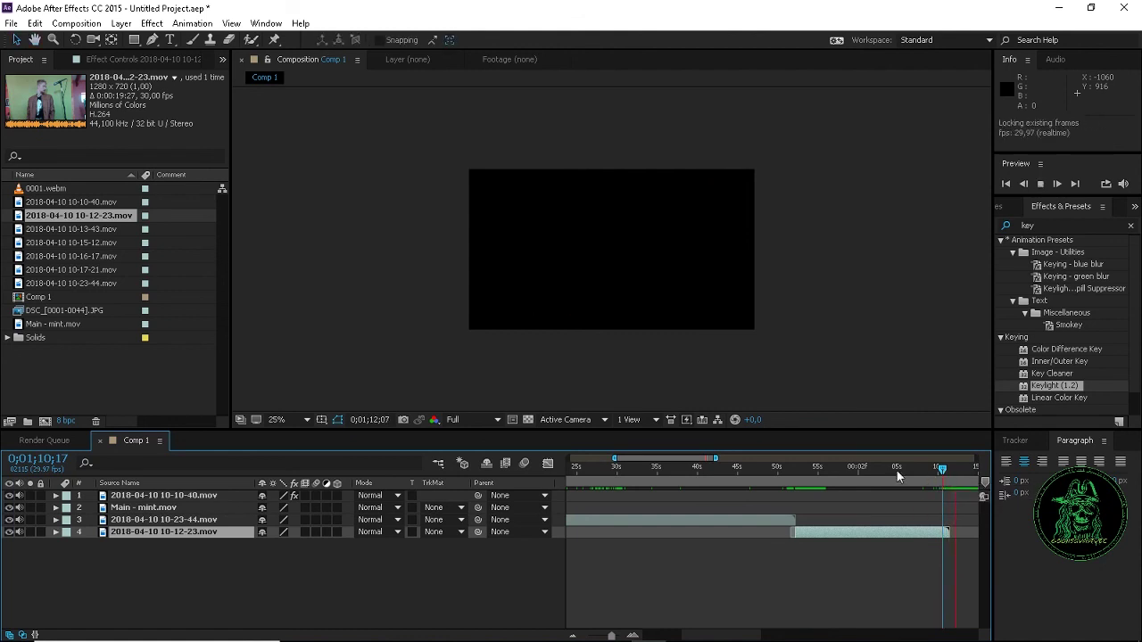
pyautogui.click(933, 467)
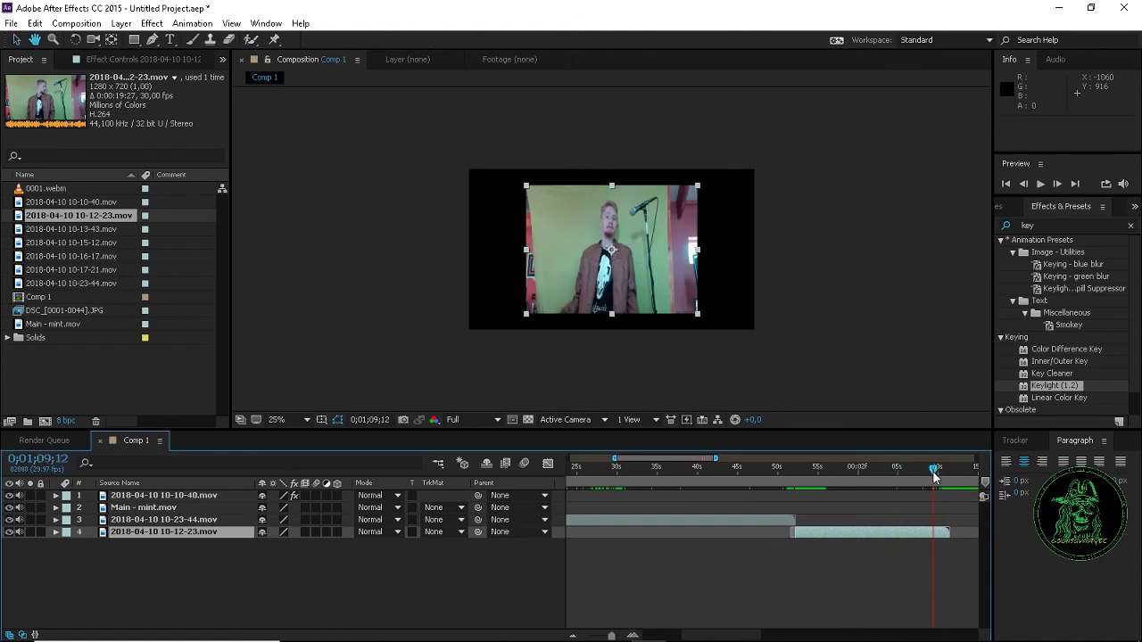
pyautogui.press('space')
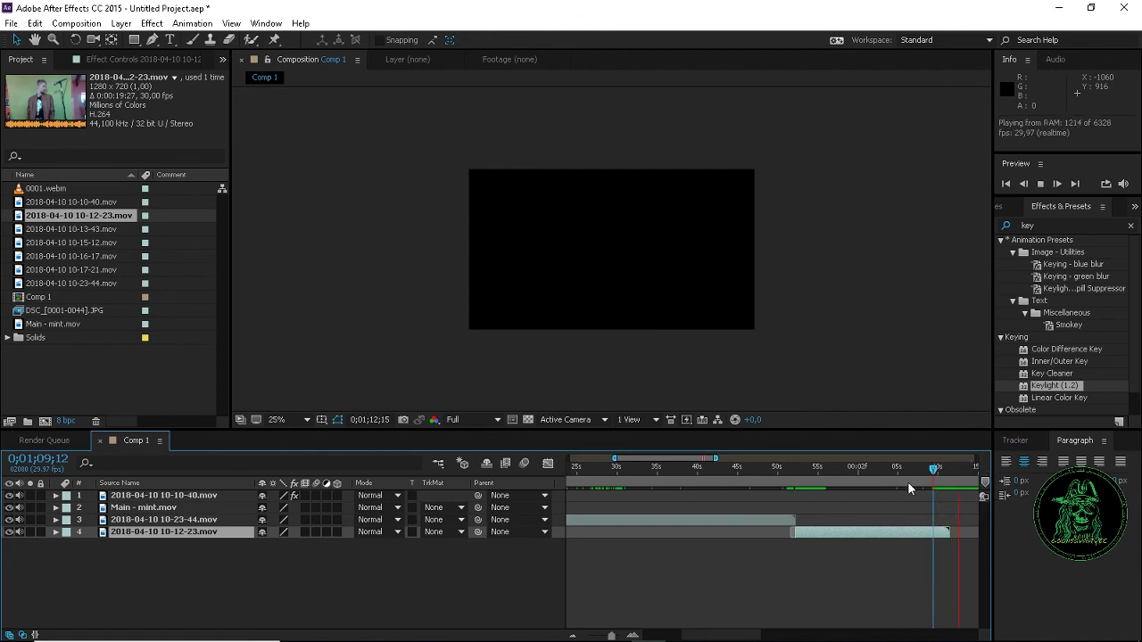
pyautogui.press('space')
pyautogui.click(863, 467)
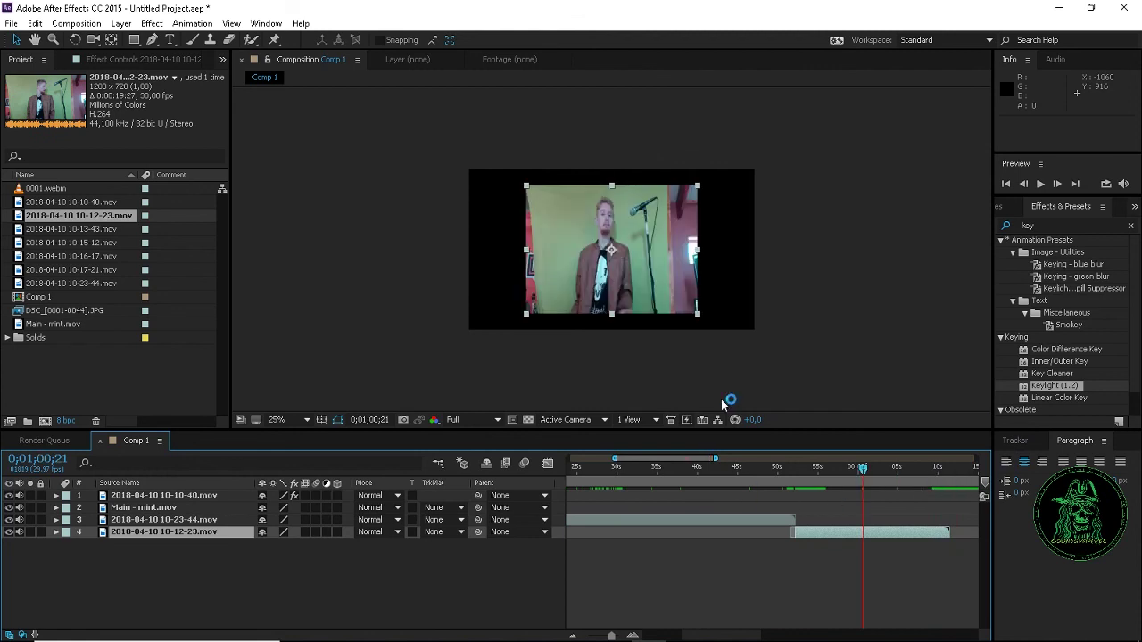
pyautogui.moveTo(699, 313); pyautogui.dragTo(722, 330)
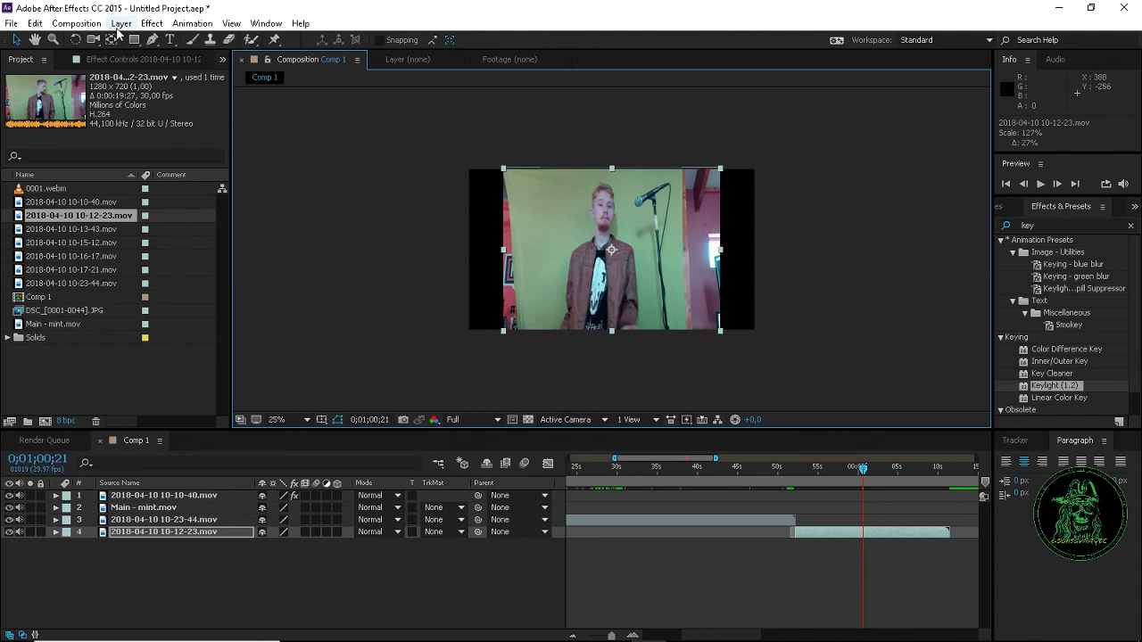
pyautogui.click(153, 39)
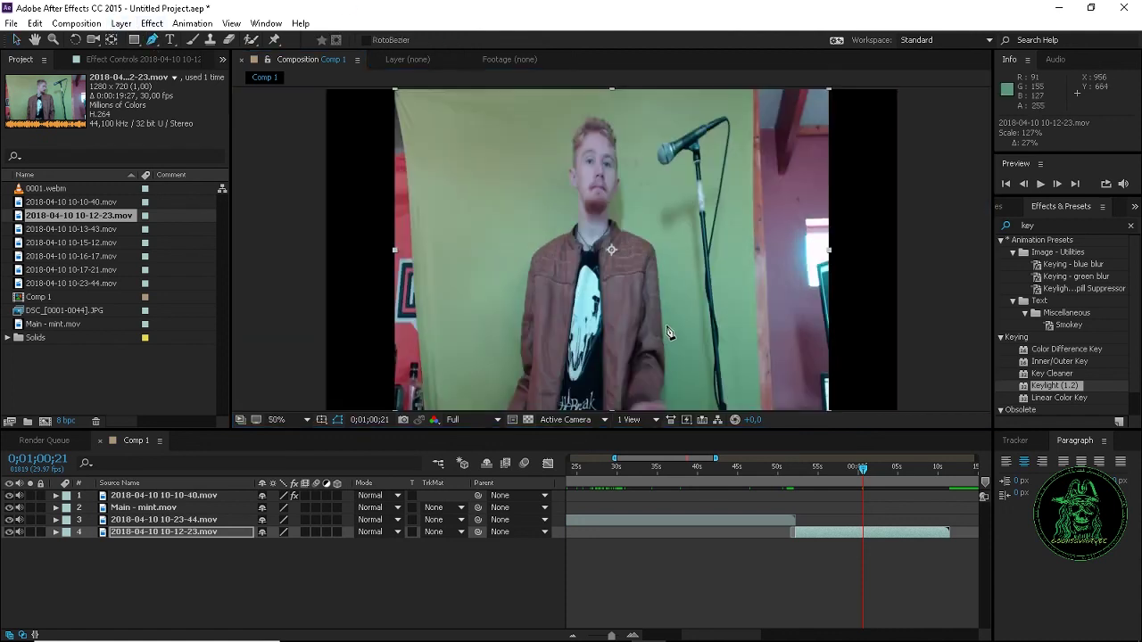
pyautogui.moveTo(667, 332); pyautogui.dragTo(622, 250)
pyautogui.scroll(4, 622, 250)
pyautogui.click(660, 340)
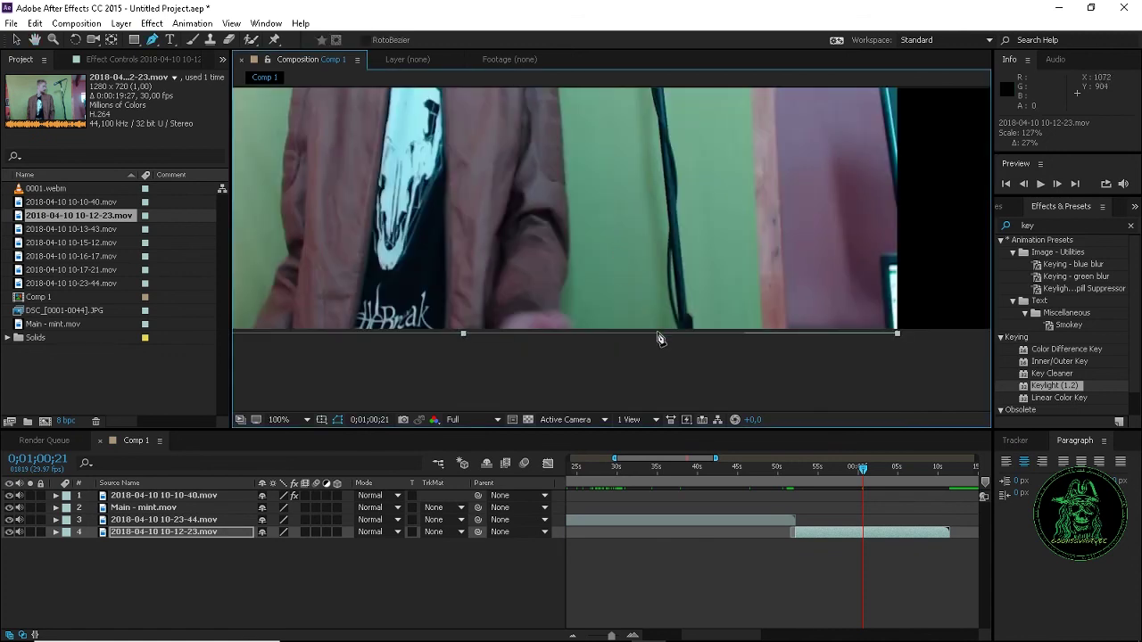
pyautogui.click(643, 205)
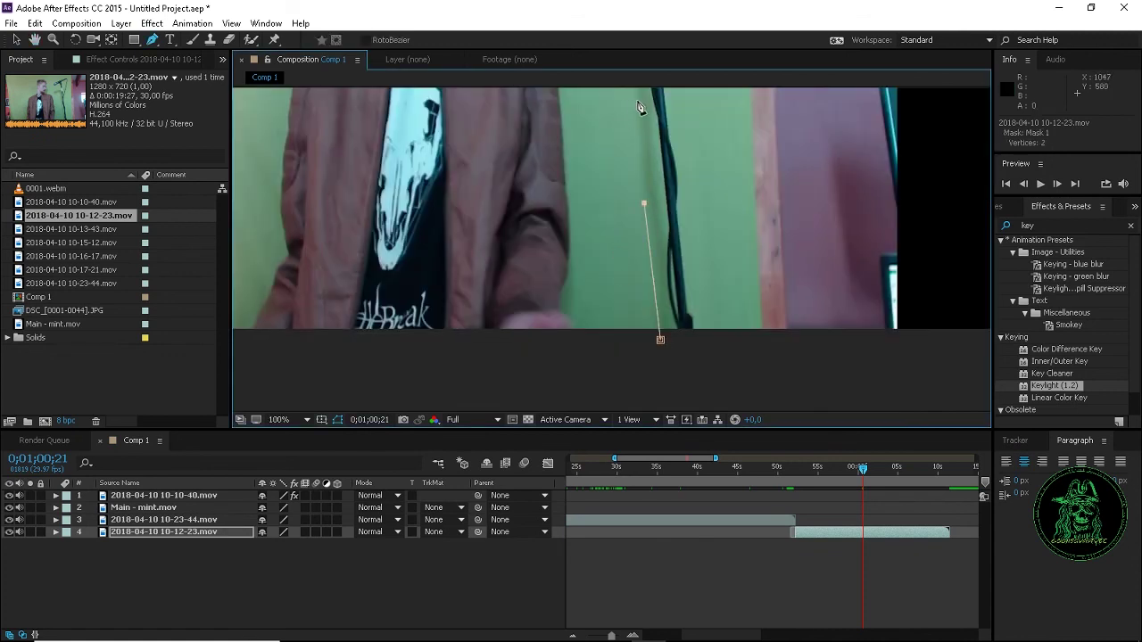
pyautogui.click(636, 104)
pyautogui.scroll(3, 629, 178)
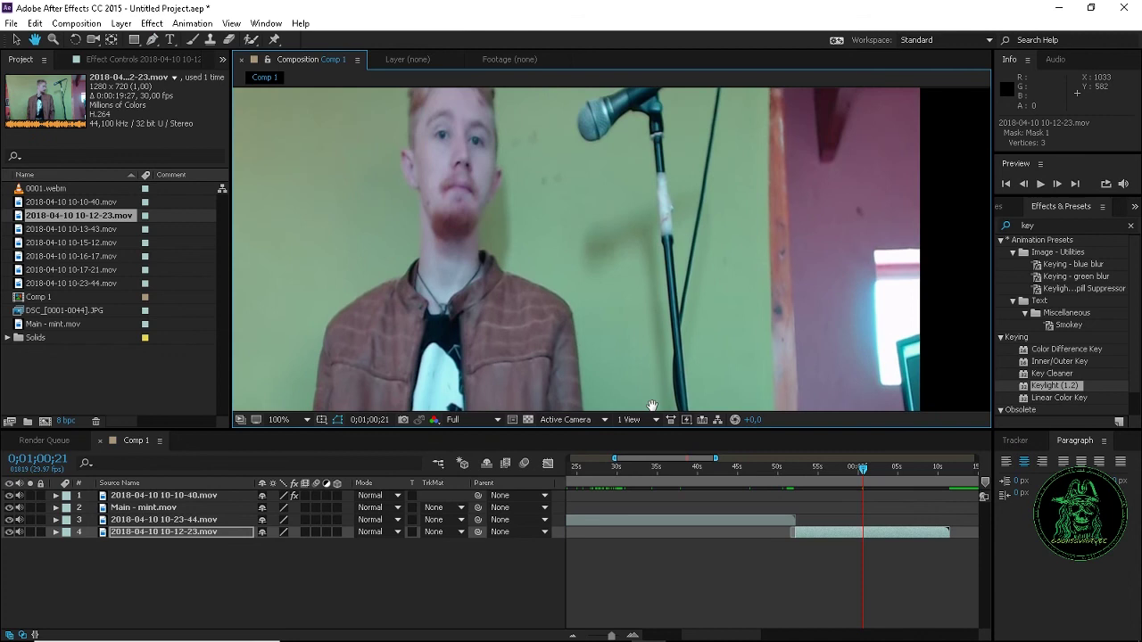
pyautogui.click(628, 227)
pyautogui.click(628, 153)
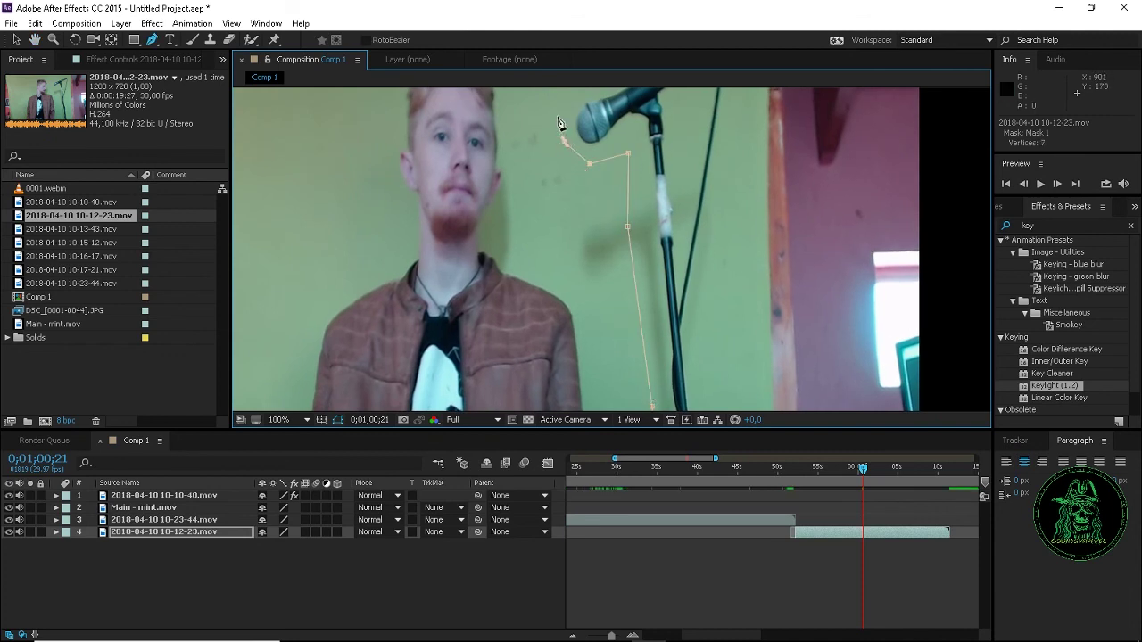
# Continue the mask up past the microphone head and along the upper edge of the green backdrop above the man
pyautogui.scroll(3, 558, 121)
pyautogui.click(598, 225)
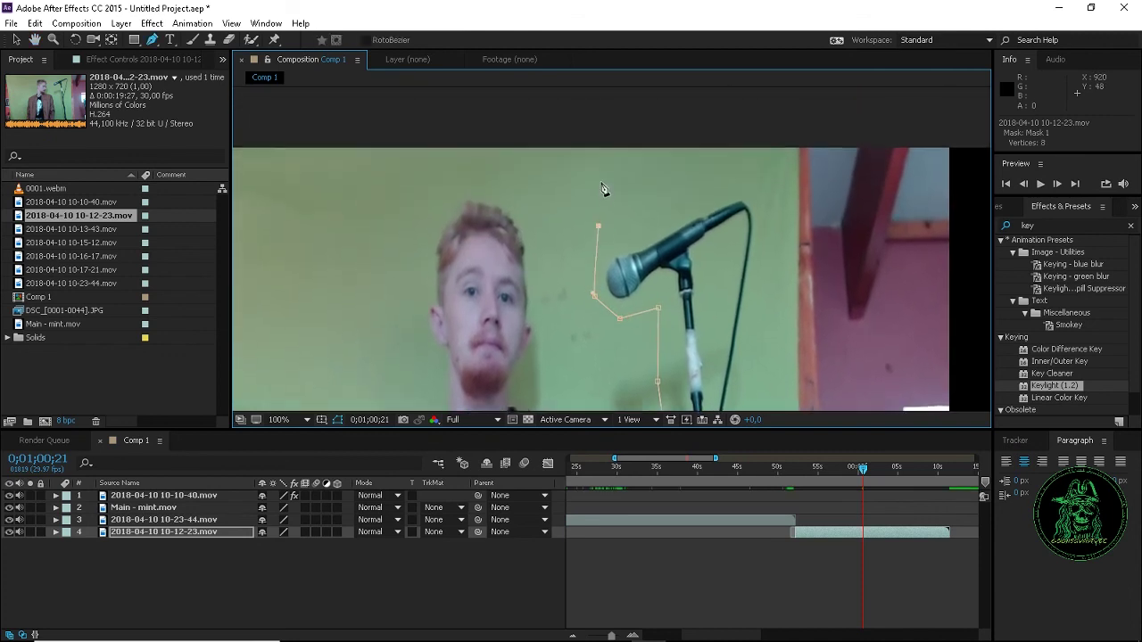
pyautogui.click(599, 182)
pyautogui.click(566, 158)
pyautogui.click(452, 159)
pyautogui.click(302, 158)
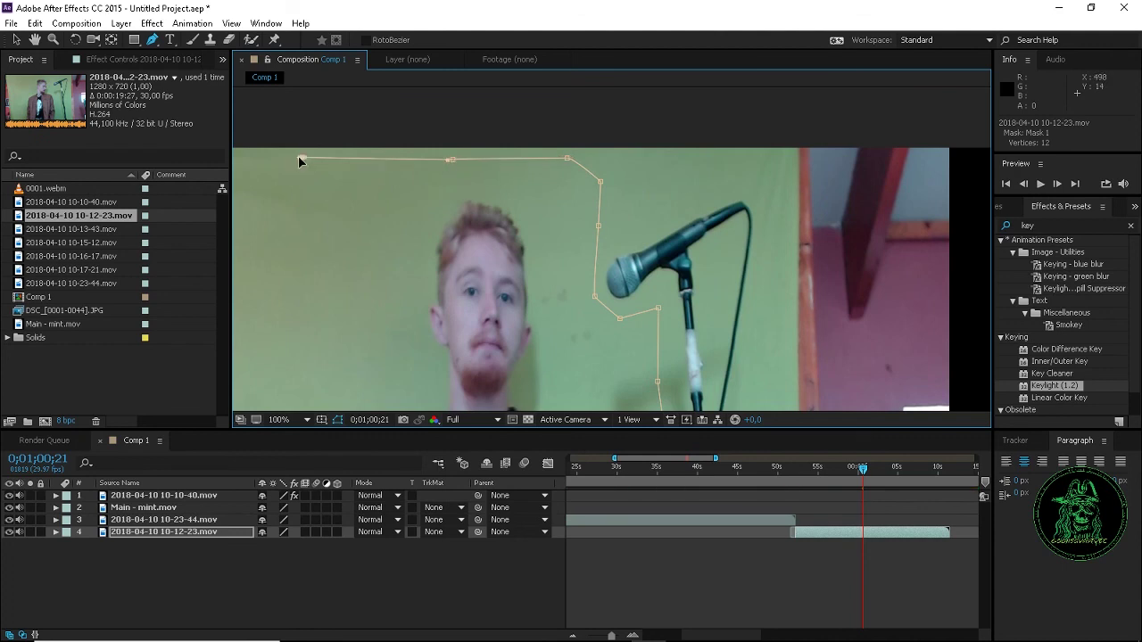
# Continue the mask from the backdrop's upper edge down along its left edge beside the man
pyautogui.moveTo(294, 157); pyautogui.dragTo(553, 110)
pyautogui.click(363, 127)
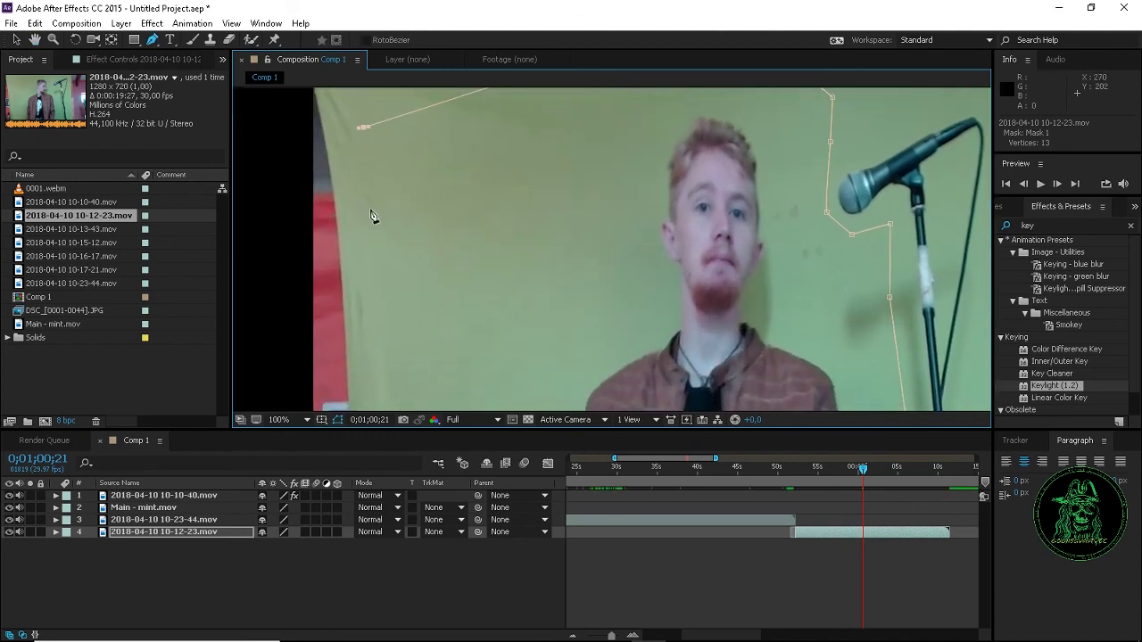
pyautogui.click(373, 216)
pyautogui.click(382, 335)
pyautogui.scroll(-5, 378, 339)
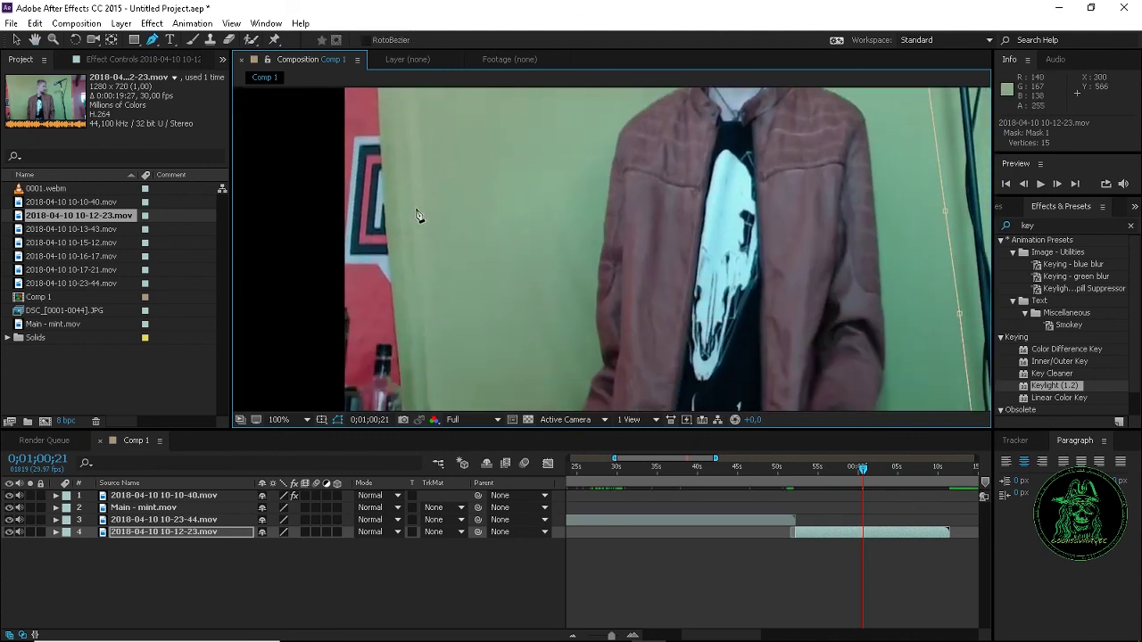
pyautogui.click(412, 295)
pyautogui.click(421, 367)
# Run the mask below the frame's lower edge and close it at its starting point under the microphone stand
pyautogui.scroll(-2, 420, 375)
pyautogui.scroll(-3, 402, 288)
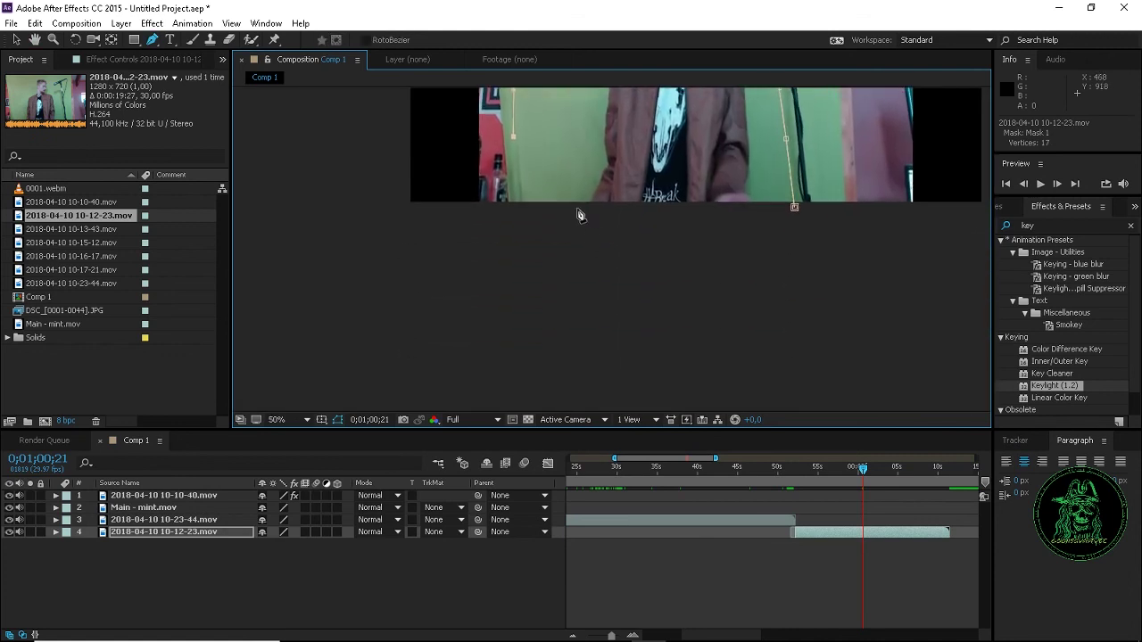
pyautogui.click(524, 208)
pyautogui.click(794, 209)
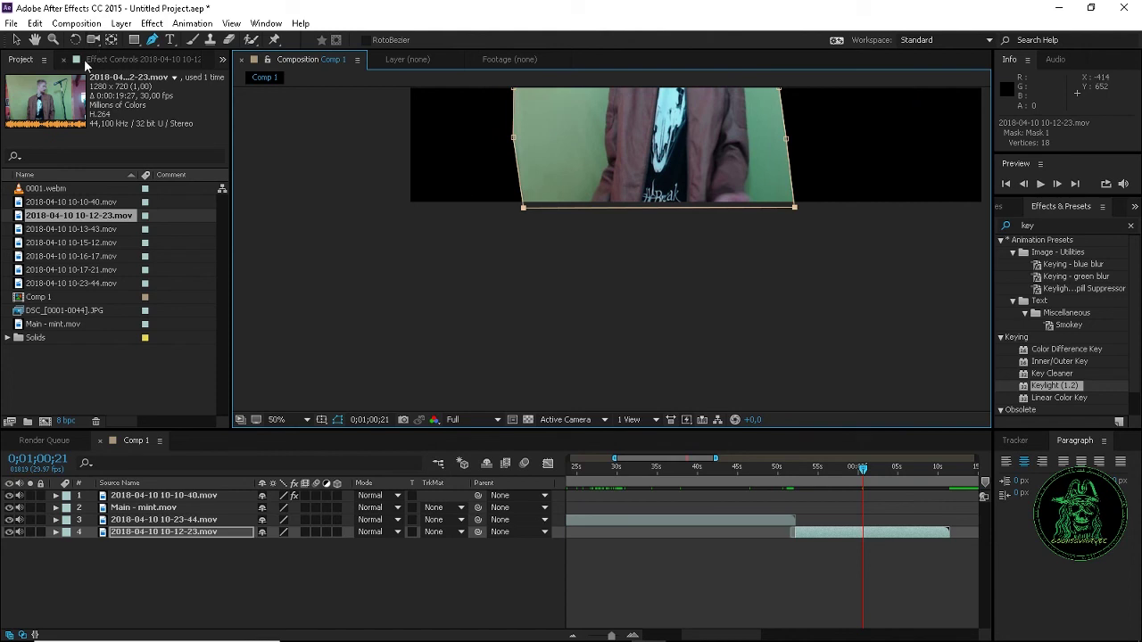
pyautogui.click(16, 40)
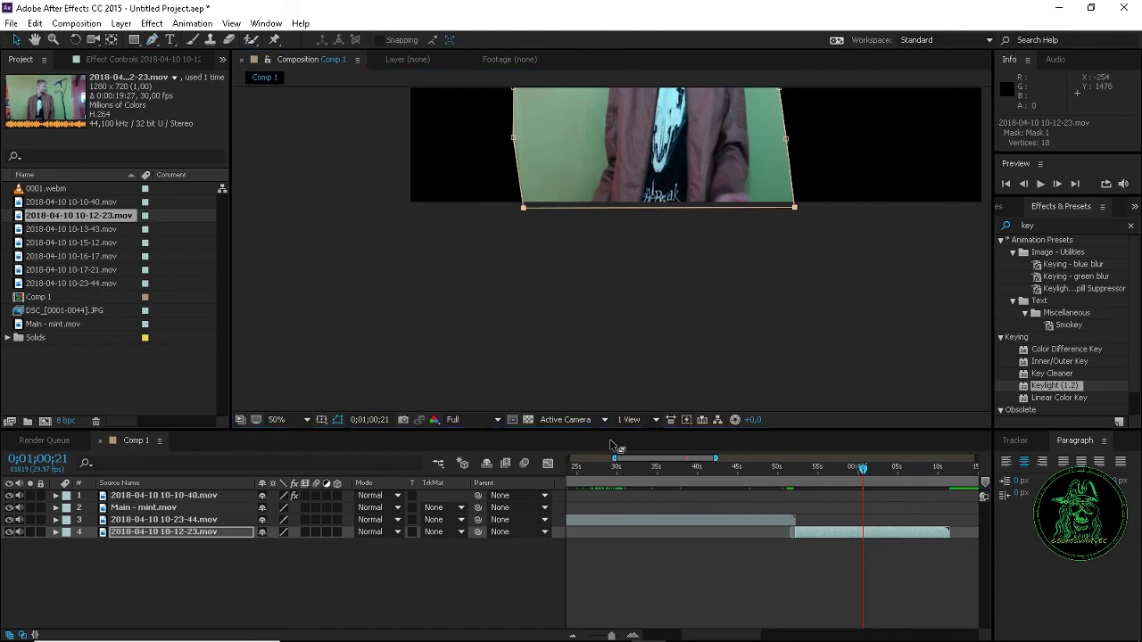
pyautogui.moveTo(612, 458); pyautogui.dragTo(568, 459)
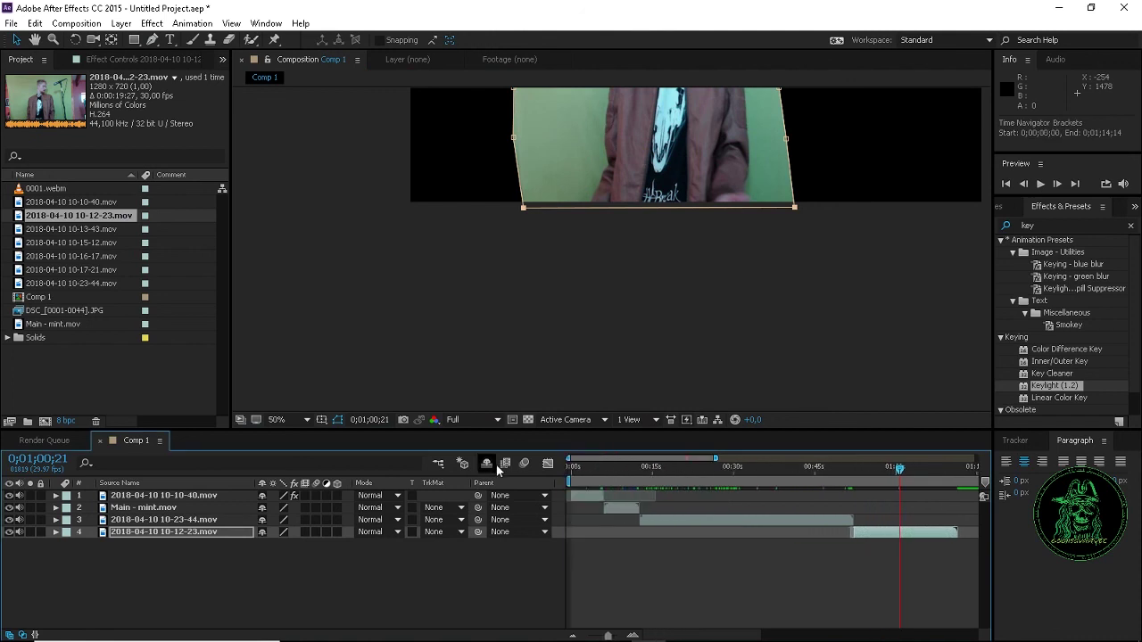
pyautogui.click(582, 495)
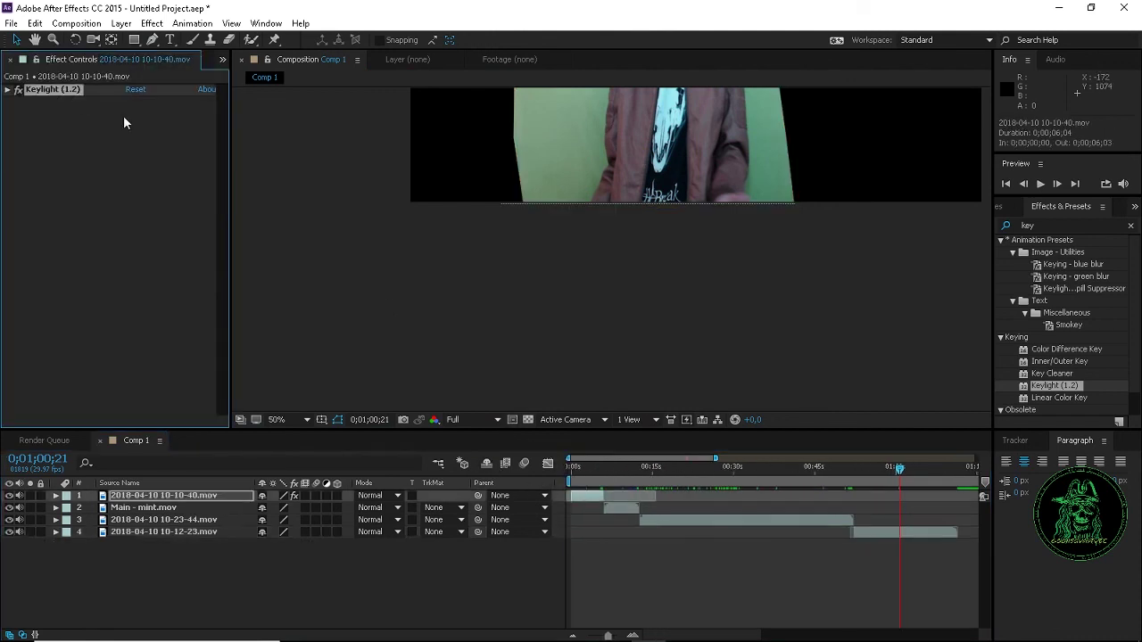
pyautogui.click(885, 533)
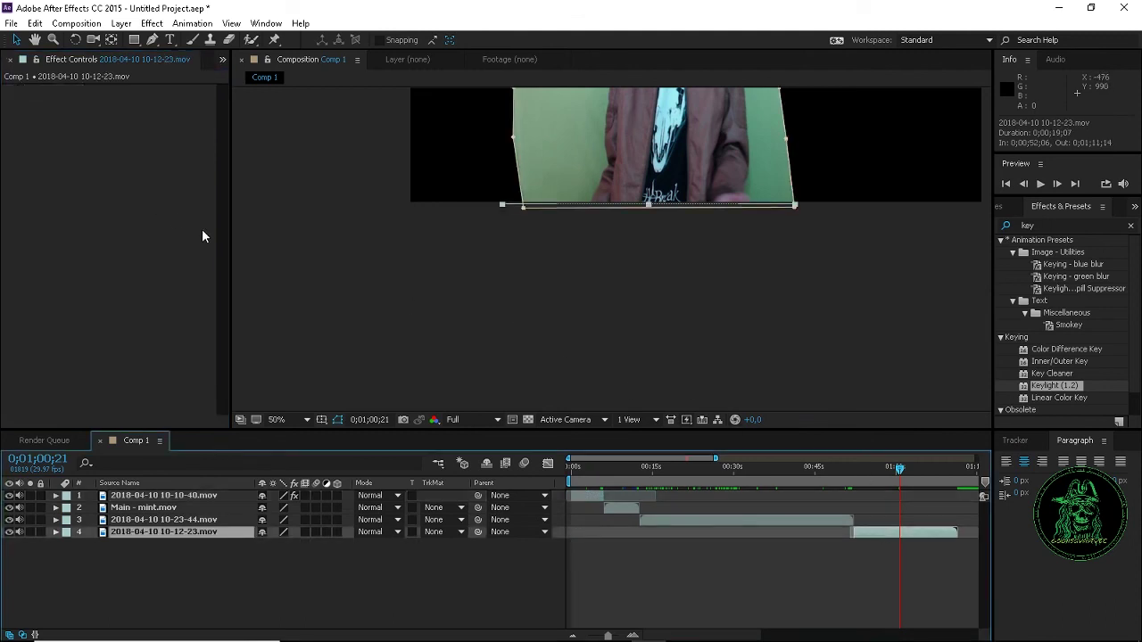
pyautogui.scroll(-2, 642, 255)
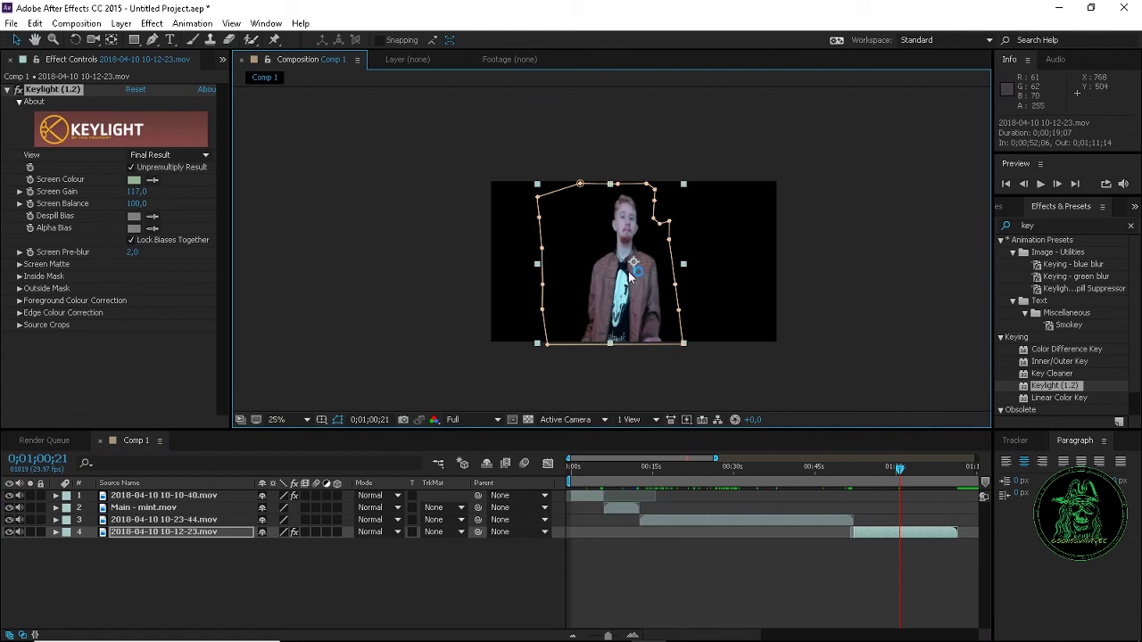
pyautogui.scroll(4, 627, 270)
pyautogui.scroll(2, 627, 276)
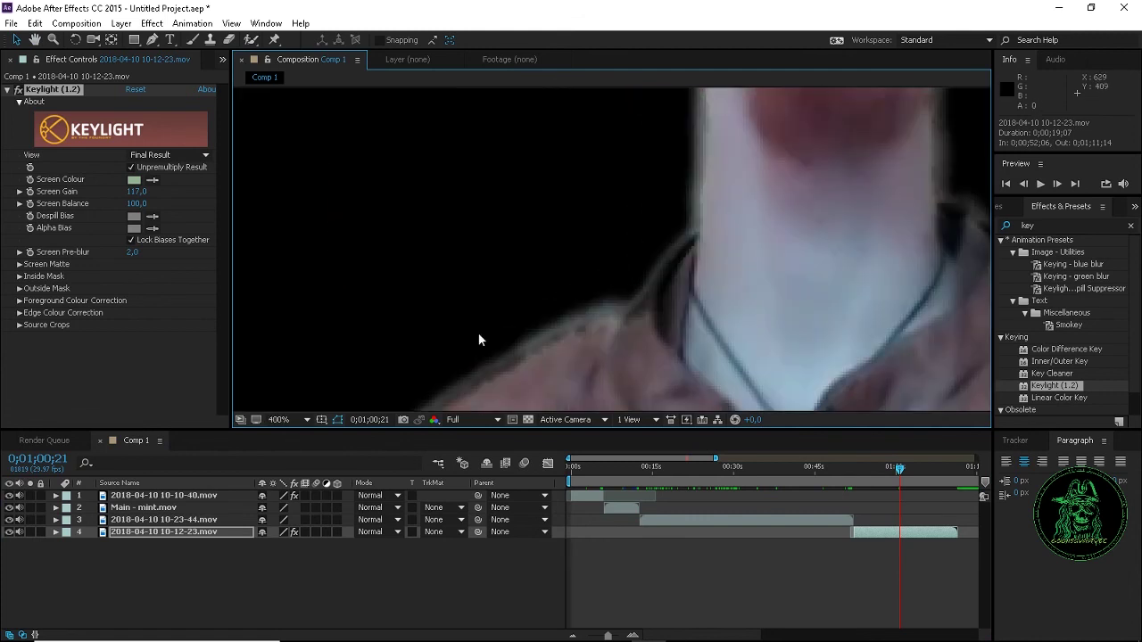
pyautogui.scroll(-2, 608, 289)
pyautogui.scroll(-4, 641, 271)
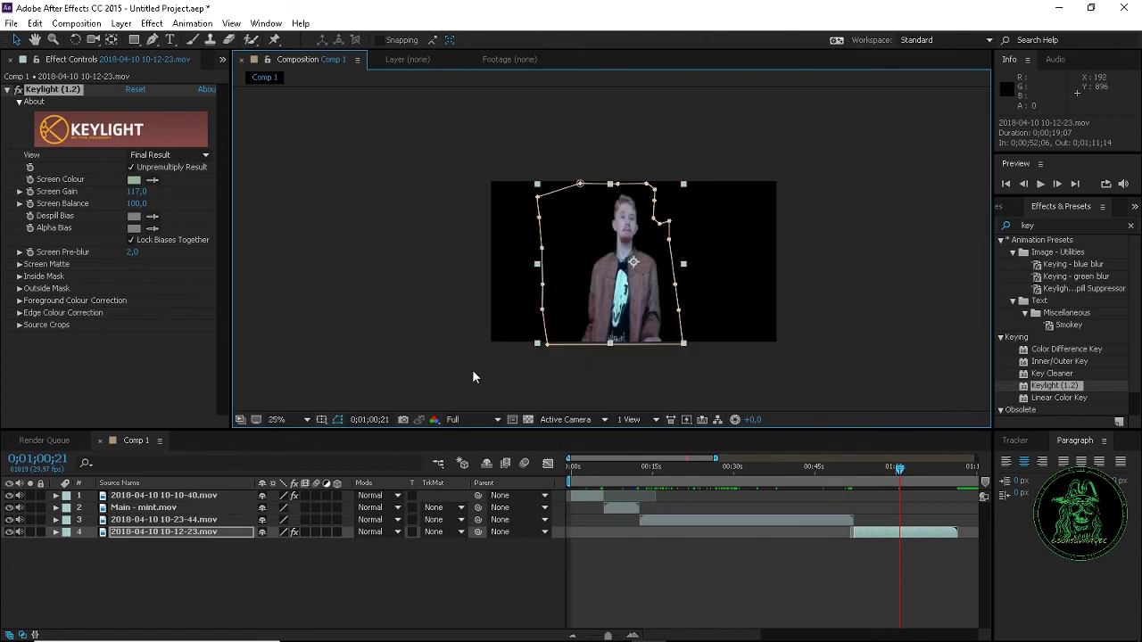
pyautogui.rightClick(386, 585)
pyautogui.moveTo(456, 453)
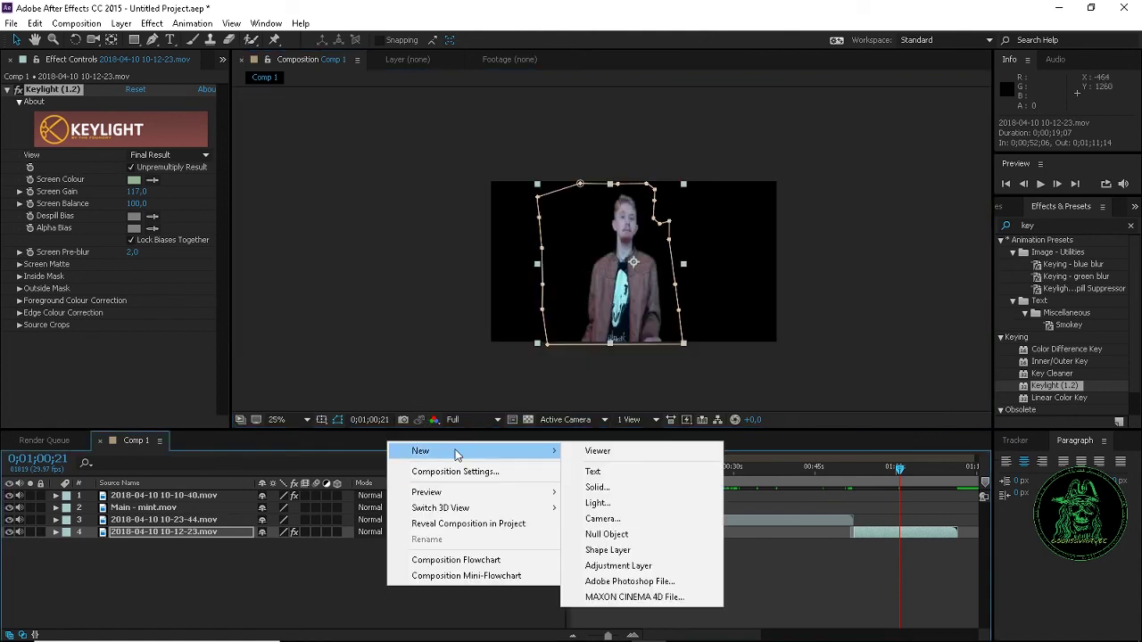
pyautogui.press('Escape')
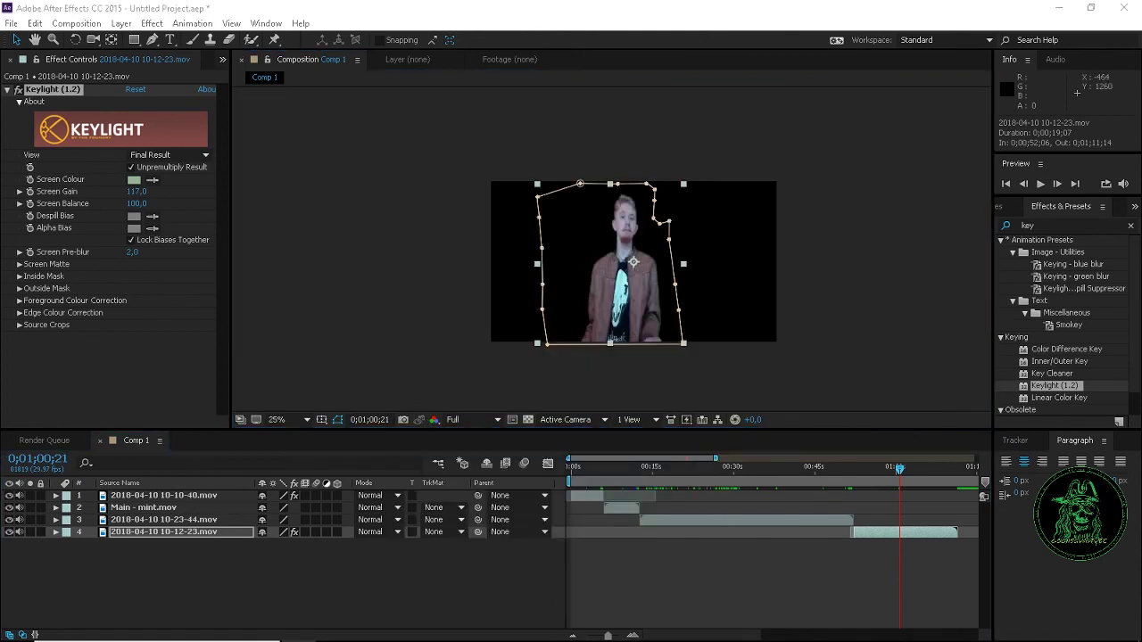
# Import the image 24hrstrm.png into the project
pyautogui.moveTo(163, 531); pyautogui.dragTo(94, 214)
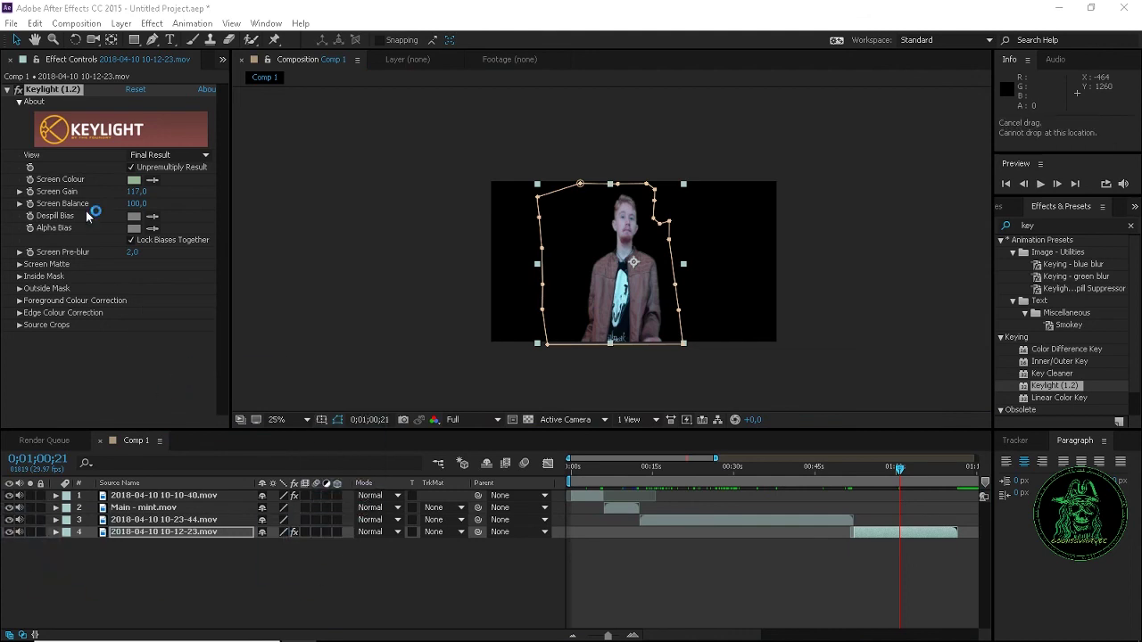
pyautogui.scroll(1, 48, 67)
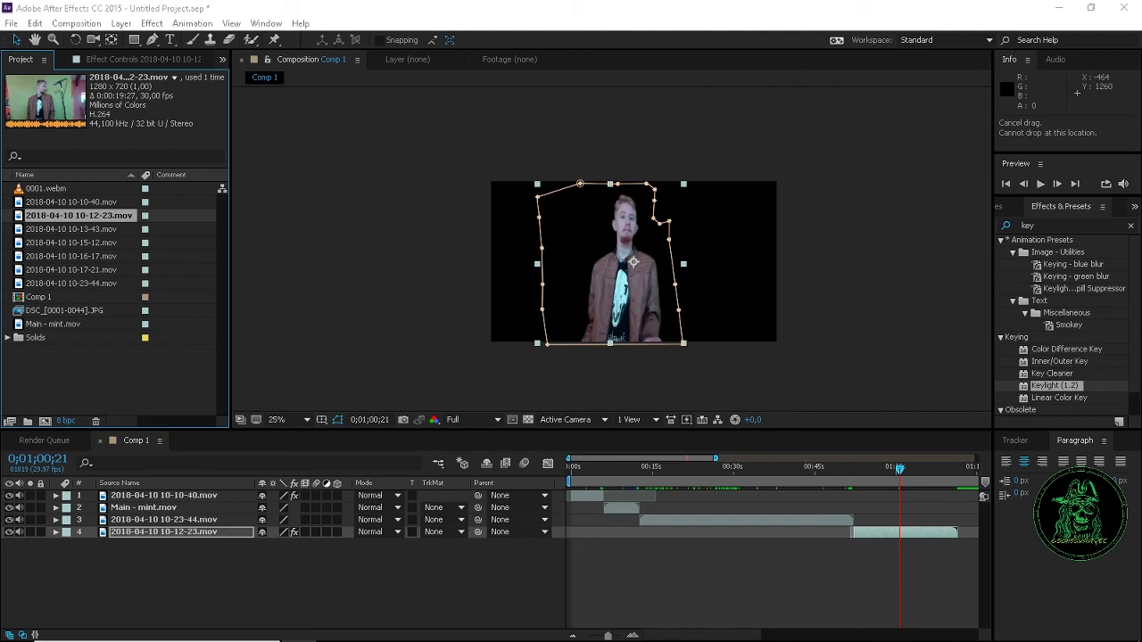
pyautogui.doubleClick(98, 375)
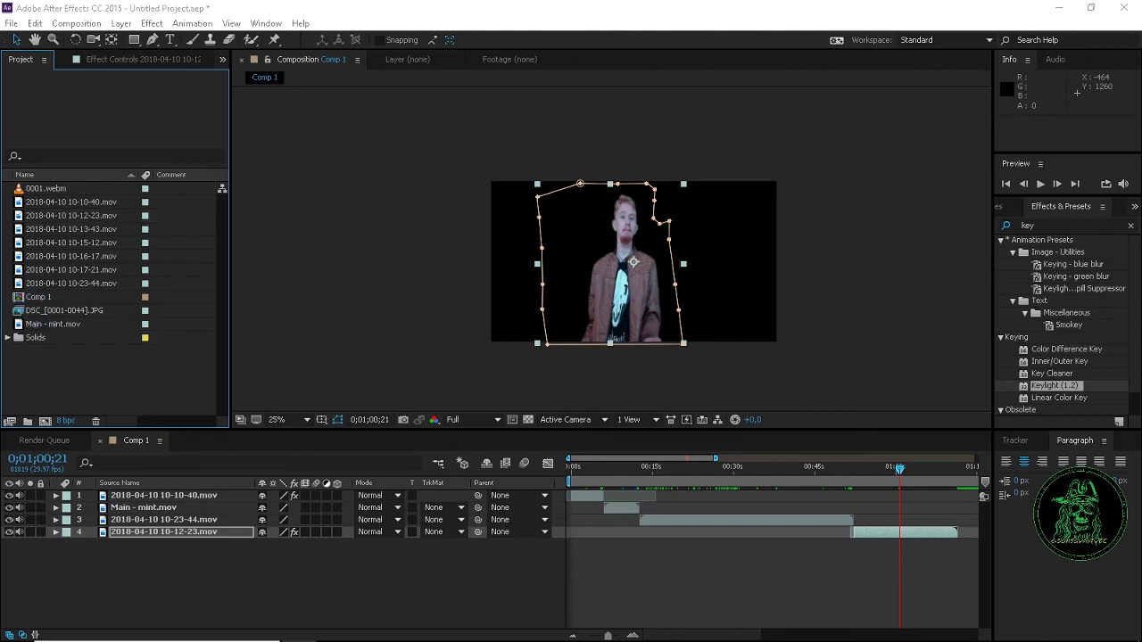
pyautogui.moveTo(67, 267); pyautogui.dragTo(110, 335)
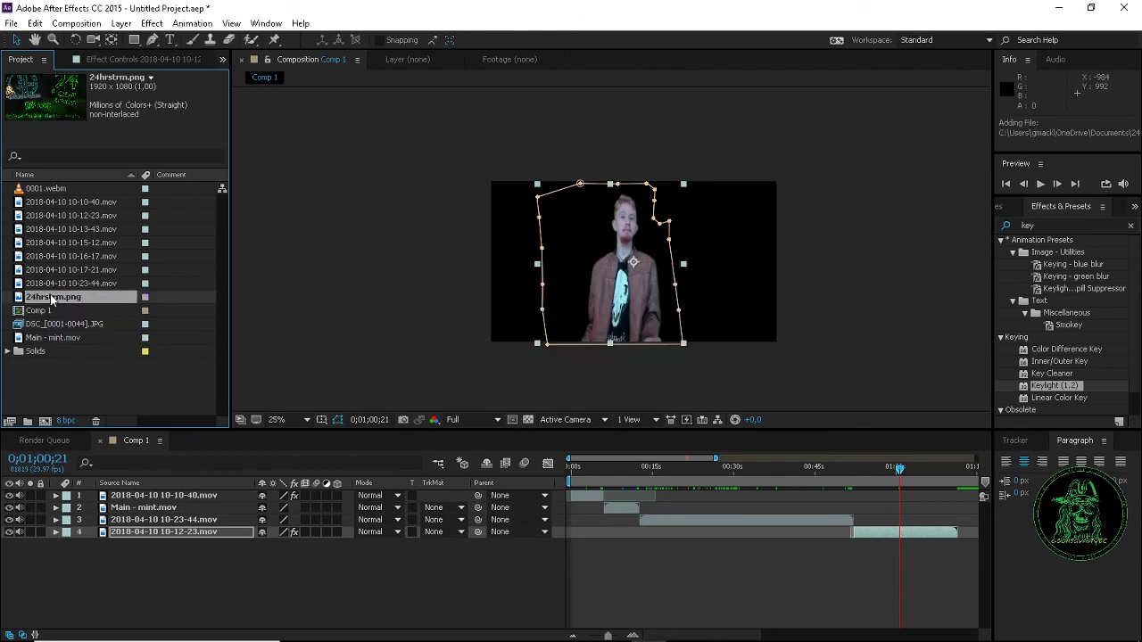
# Place 24hrstrm.png beneath all layers, scale it to 110%, and inspect the keyed man against it
pyautogui.moveTo(51, 300); pyautogui.dragTo(208, 546)
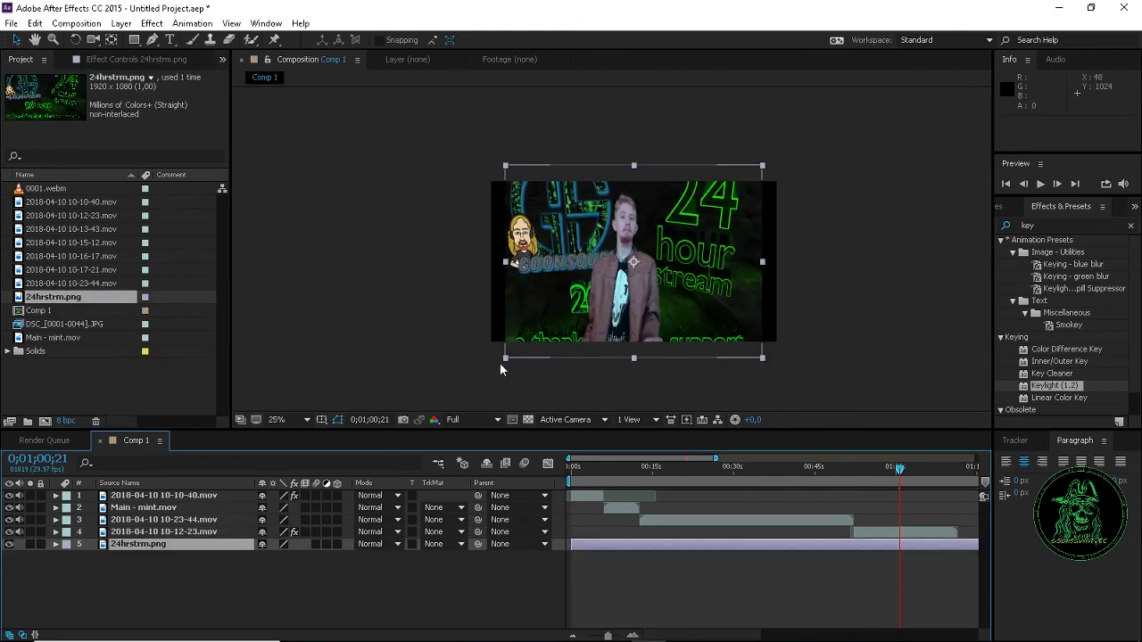
pyautogui.moveTo(506, 357); pyautogui.dragTo(488, 369)
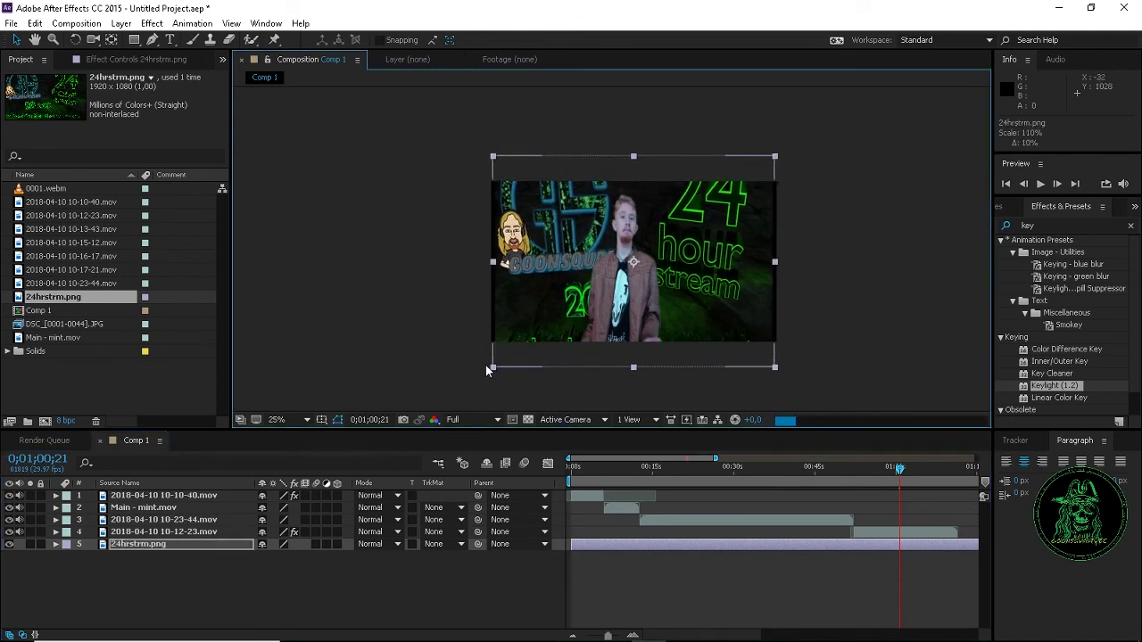
pyautogui.press('.')
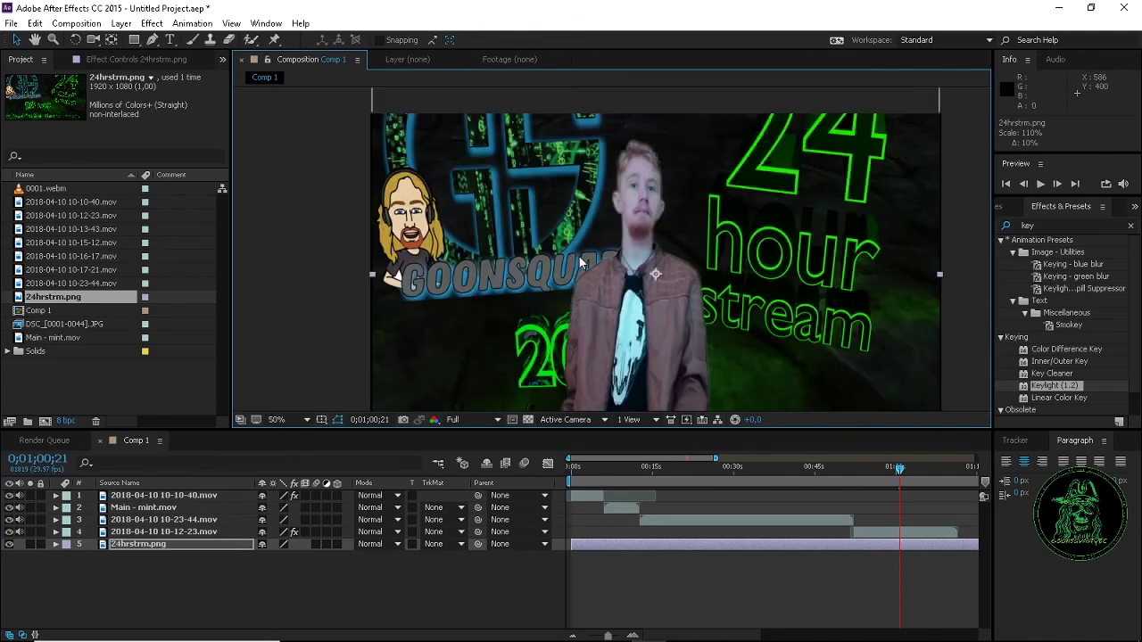
pyautogui.scroll(1, 589, 246)
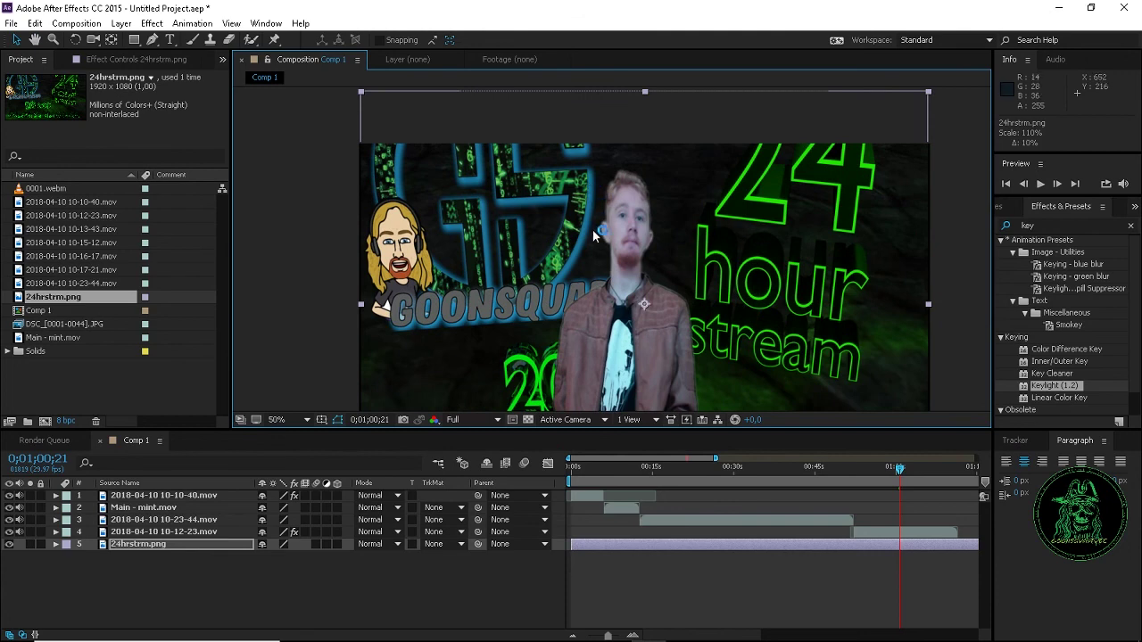
pyautogui.press(',')
pyautogui.press('.')
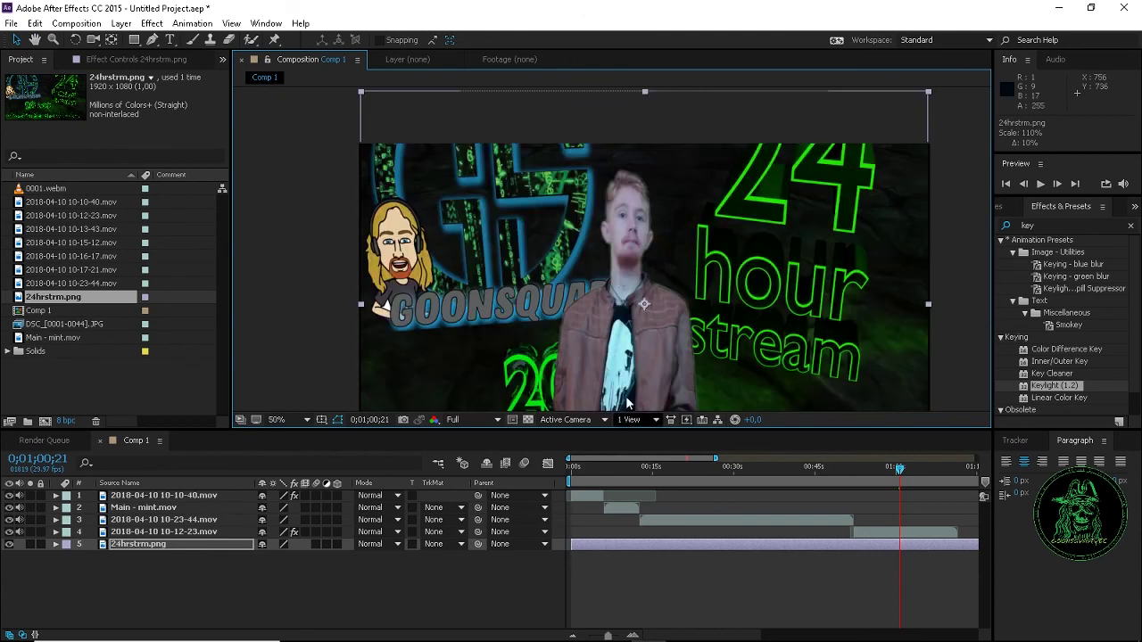
# Delete the 24hrstrm.png layer from Comp 1
pyautogui.press(',')
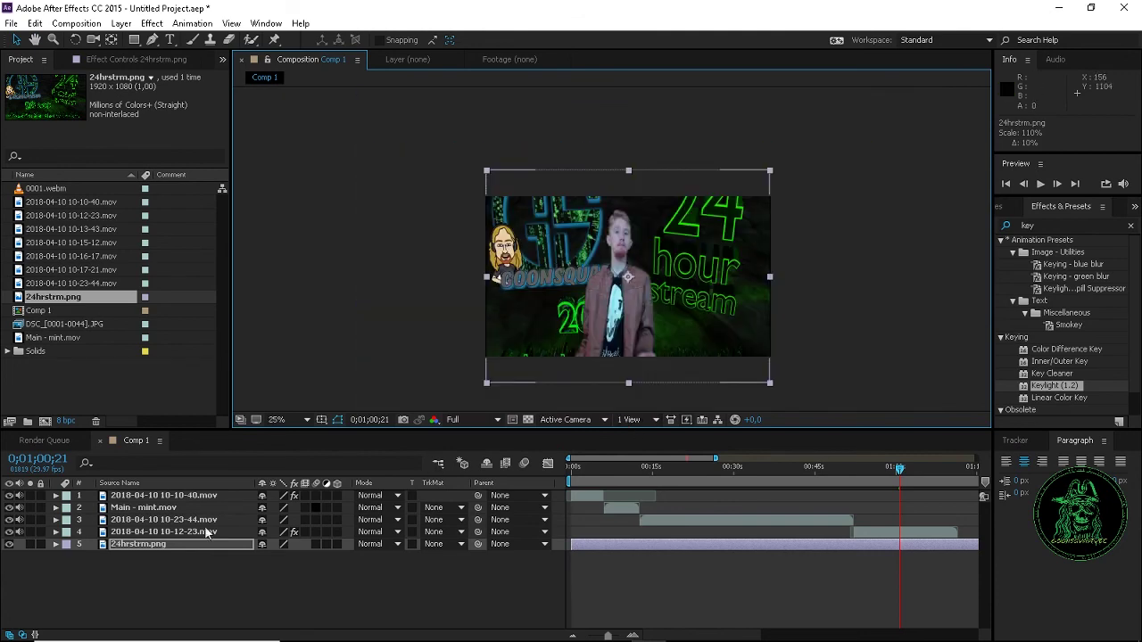
pyautogui.click(141, 541)
pyautogui.press('Delete')
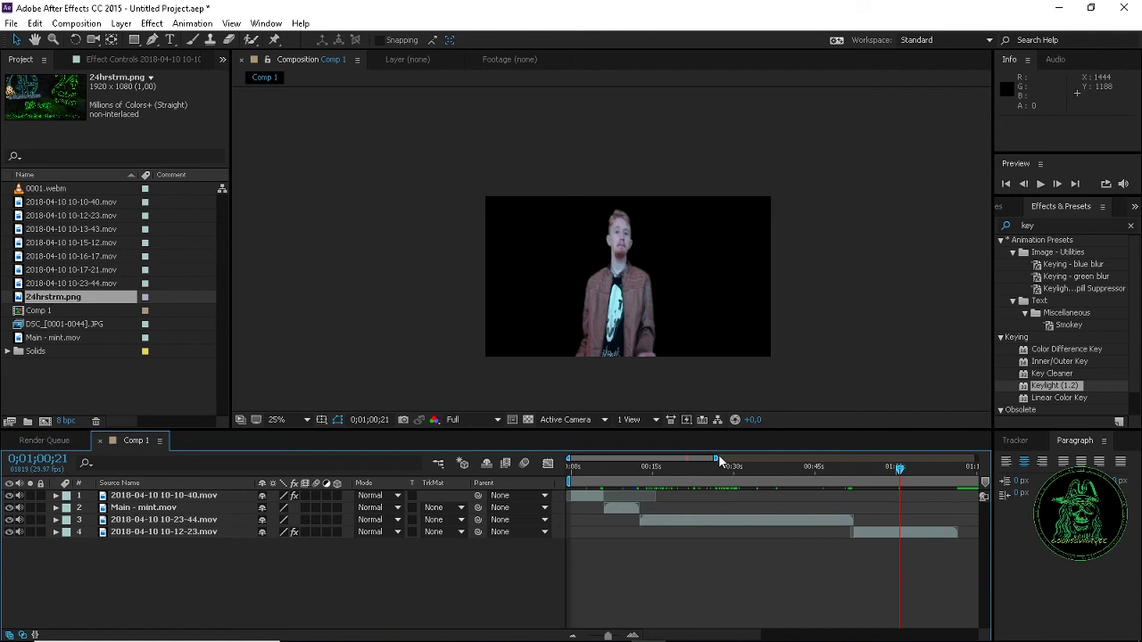
pyautogui.moveTo(718, 454); pyautogui.dragTo(821, 458)
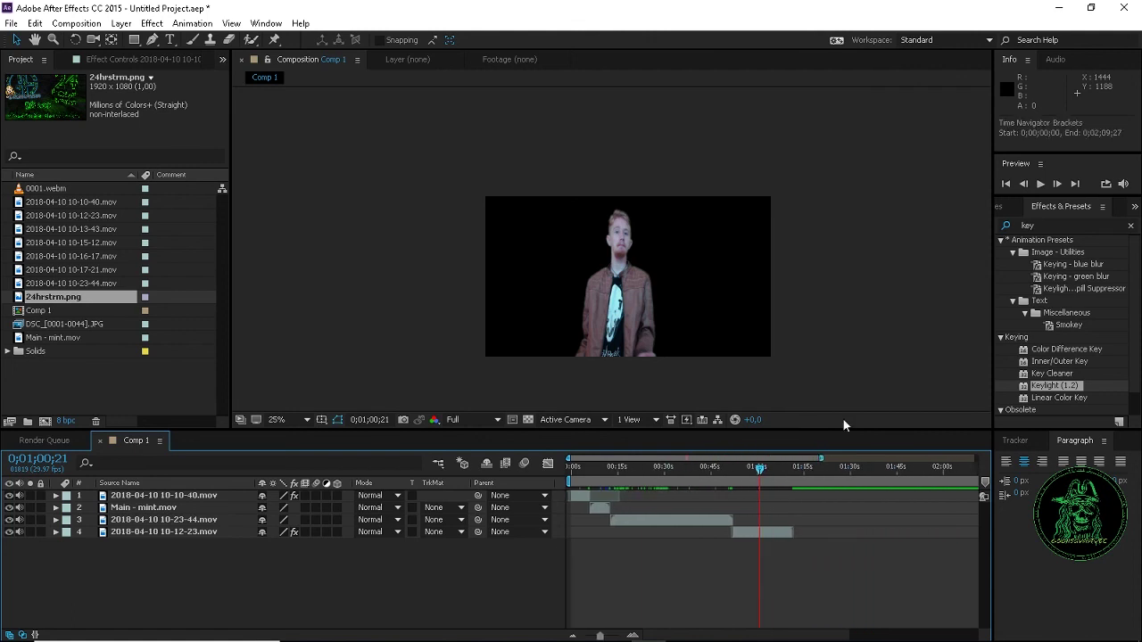
pyautogui.click(89, 295)
pyautogui.moveTo(74, 327); pyautogui.dragTo(795, 597)
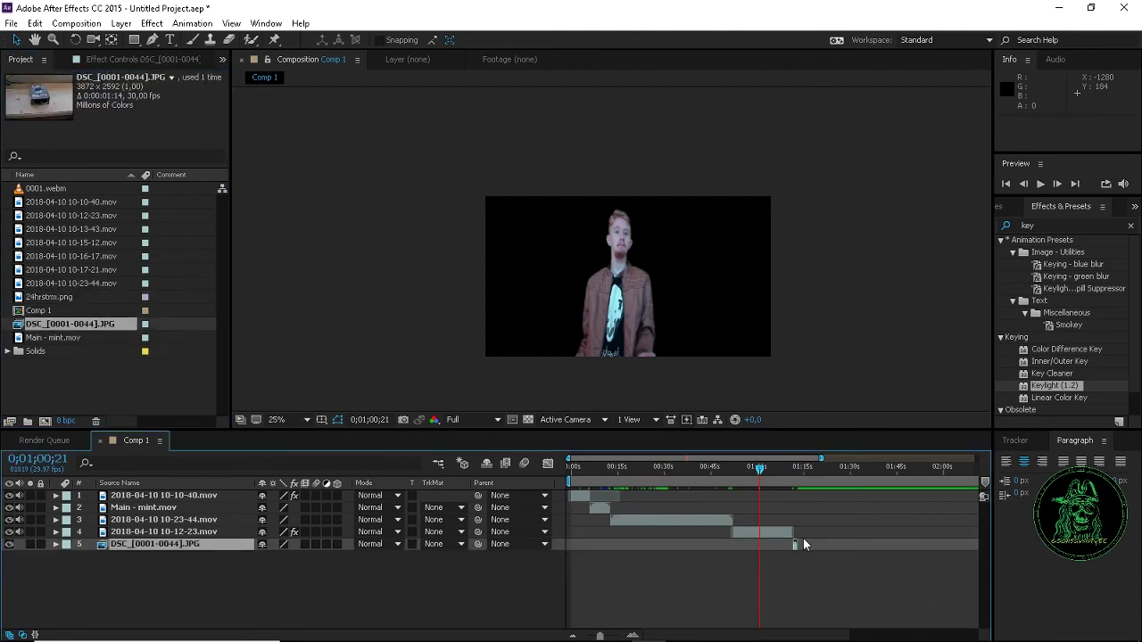
# Time-stretch the DSC_[0001-0044].JPG layer to a duration of 0;00;02;28, holding its in-point
pyautogui.rightClick(160, 547)
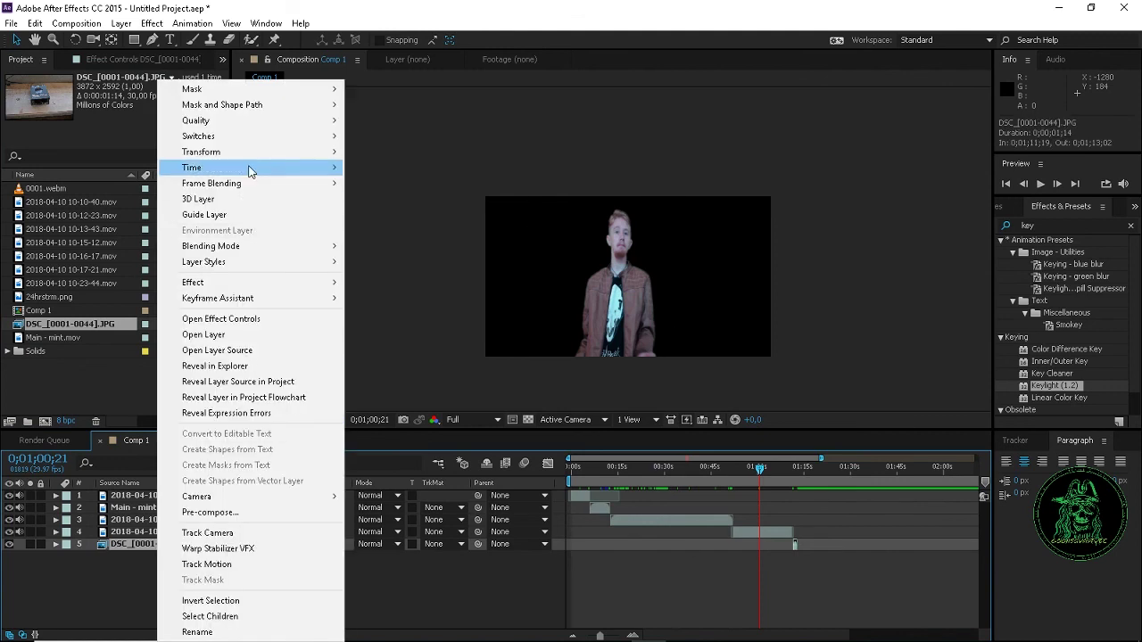
pyautogui.moveTo(282, 170)
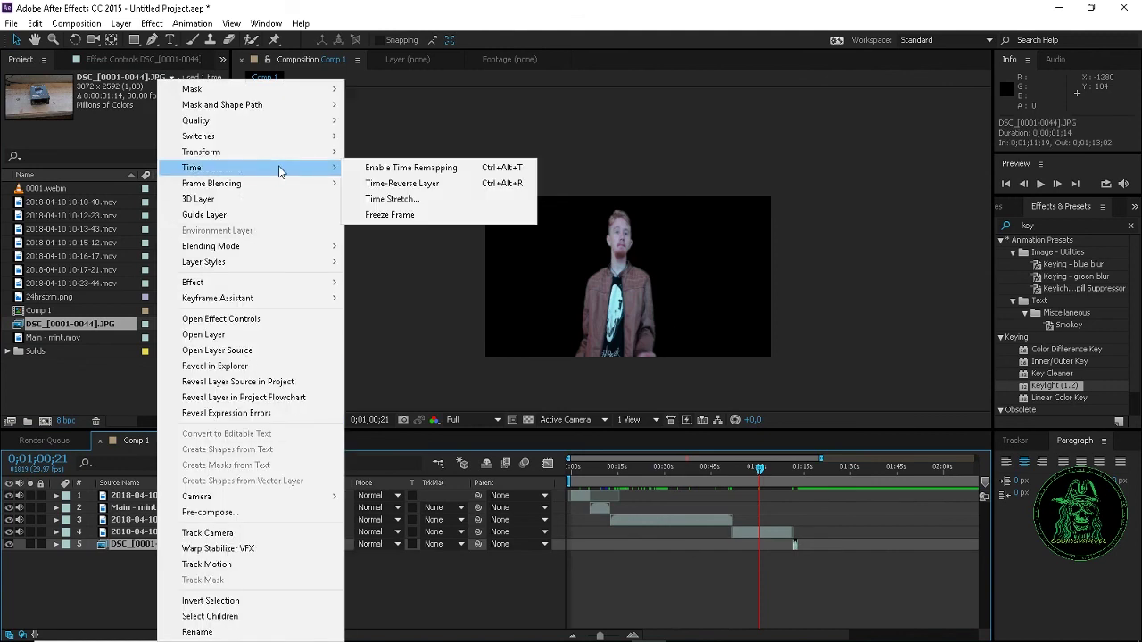
pyautogui.click(441, 197)
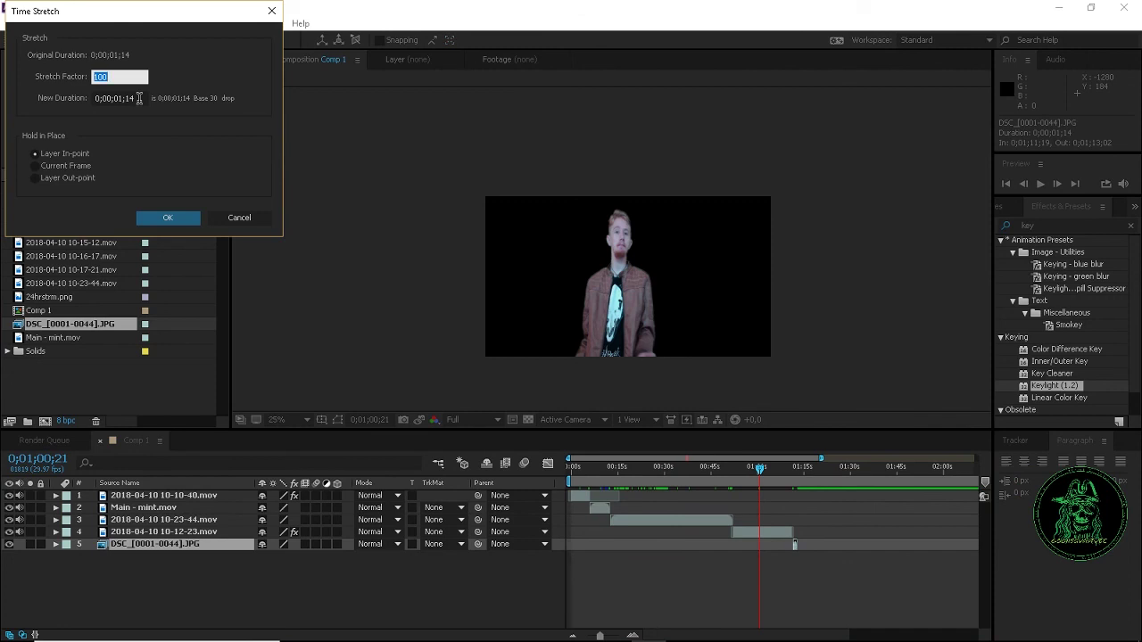
pyautogui.write('2')
pyautogui.press('Return')
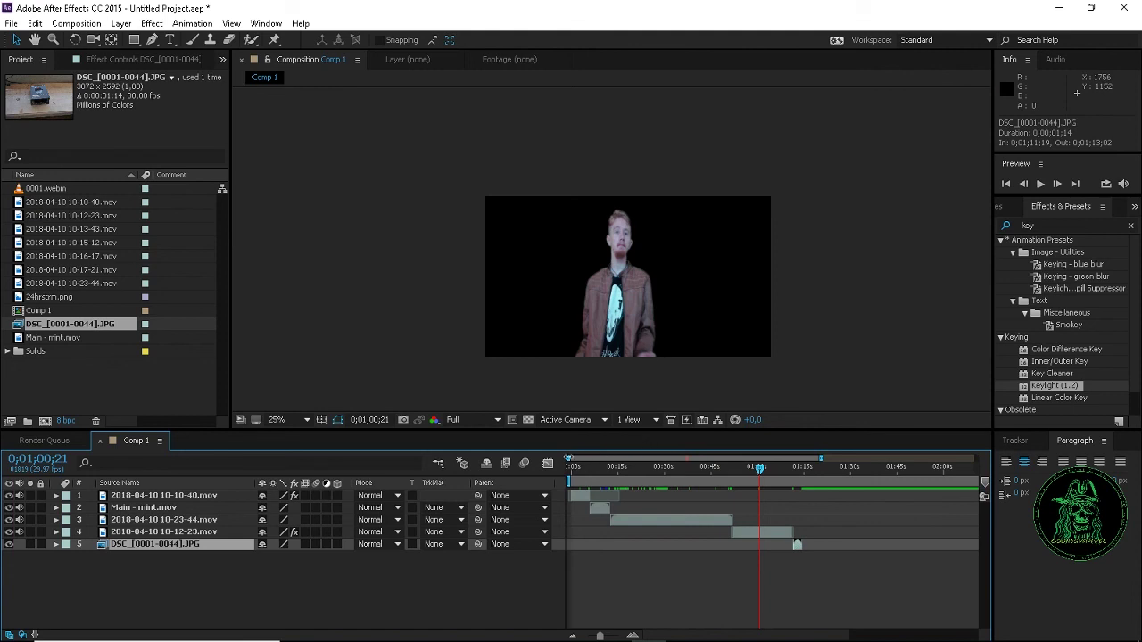
# Shift the DSC_[0001-0044].JPG layer to start at 0;01;11;14 and play back the transition from 0;01;10;19
pyautogui.moveTo(568, 458); pyautogui.dragTo(675, 461)
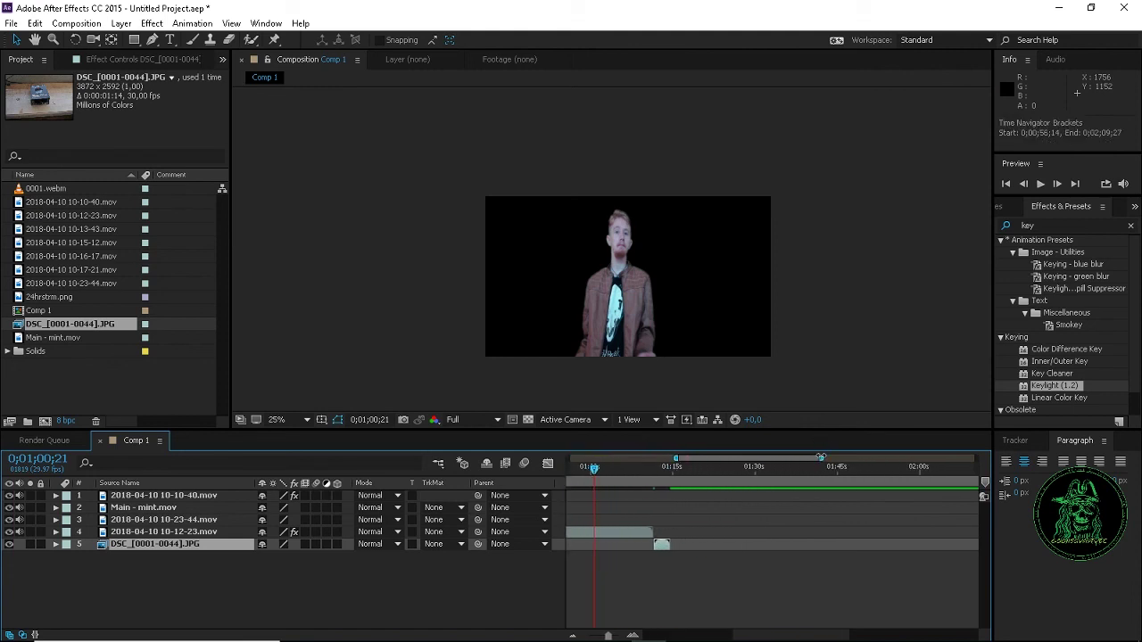
pyautogui.moveTo(820, 457); pyautogui.dragTo(744, 458)
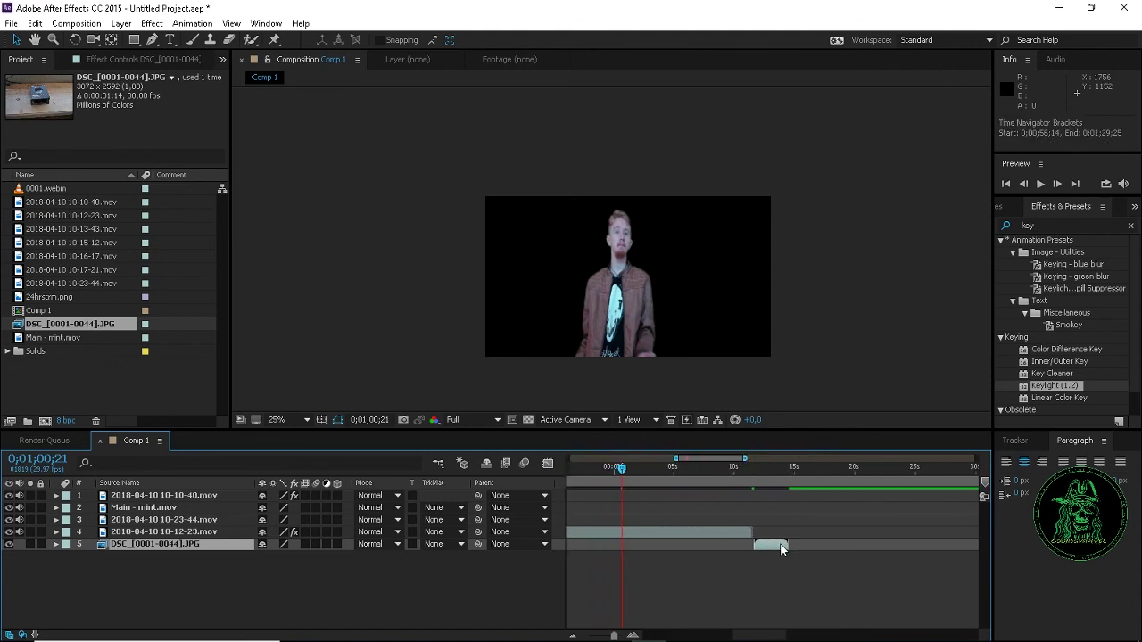
pyautogui.moveTo(781, 549); pyautogui.dragTo(774, 549)
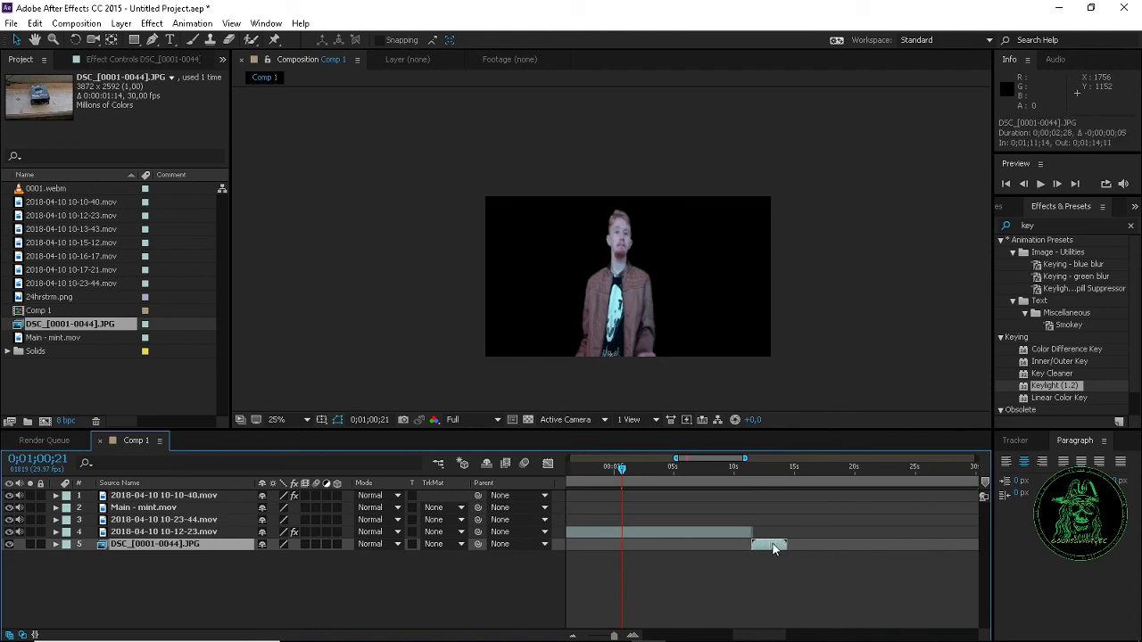
pyautogui.click(749, 471)
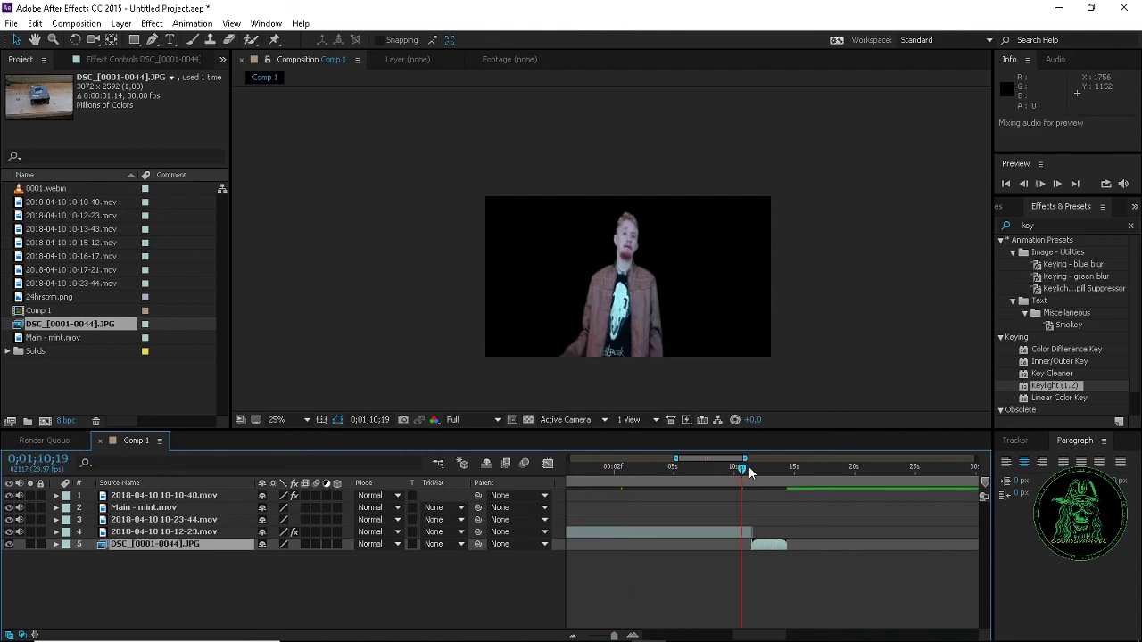
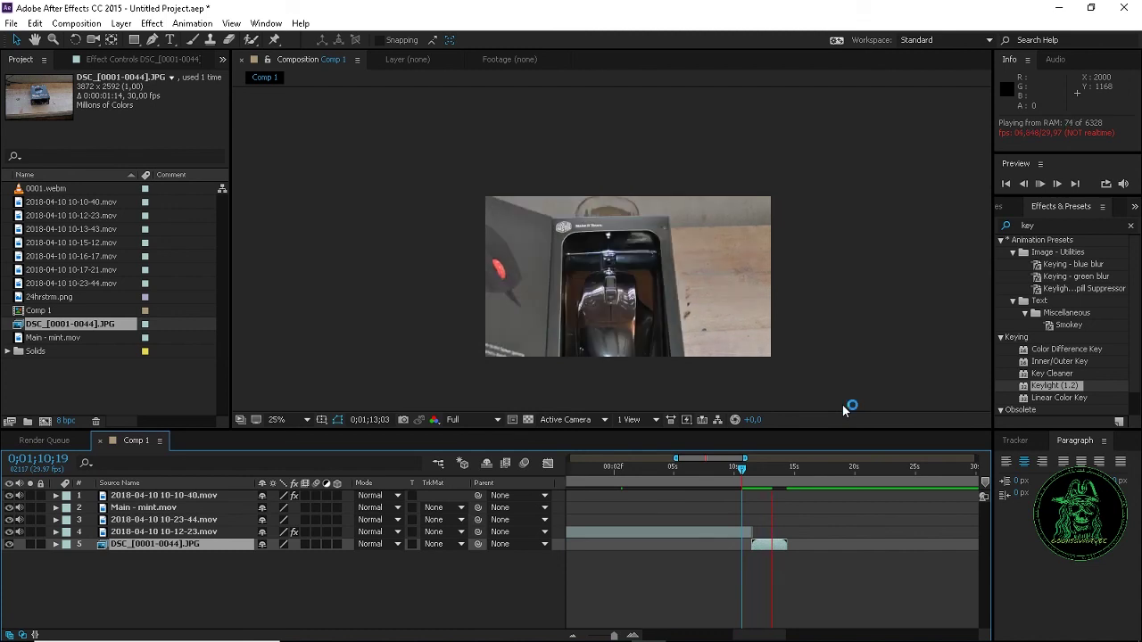
# Add the still image DSC_0044.JPG to Comp 1 as the lowest layer and split it at 0;01;14;00
pyautogui.press('space')
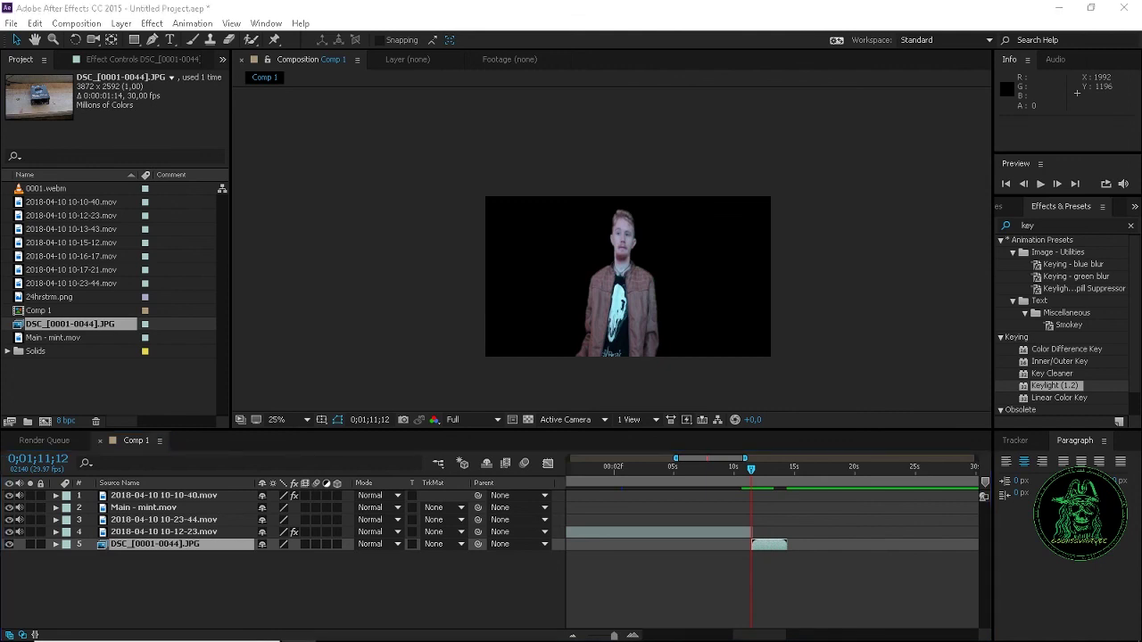
pyautogui.moveTo(380, 615); pyautogui.dragTo(677, 567)
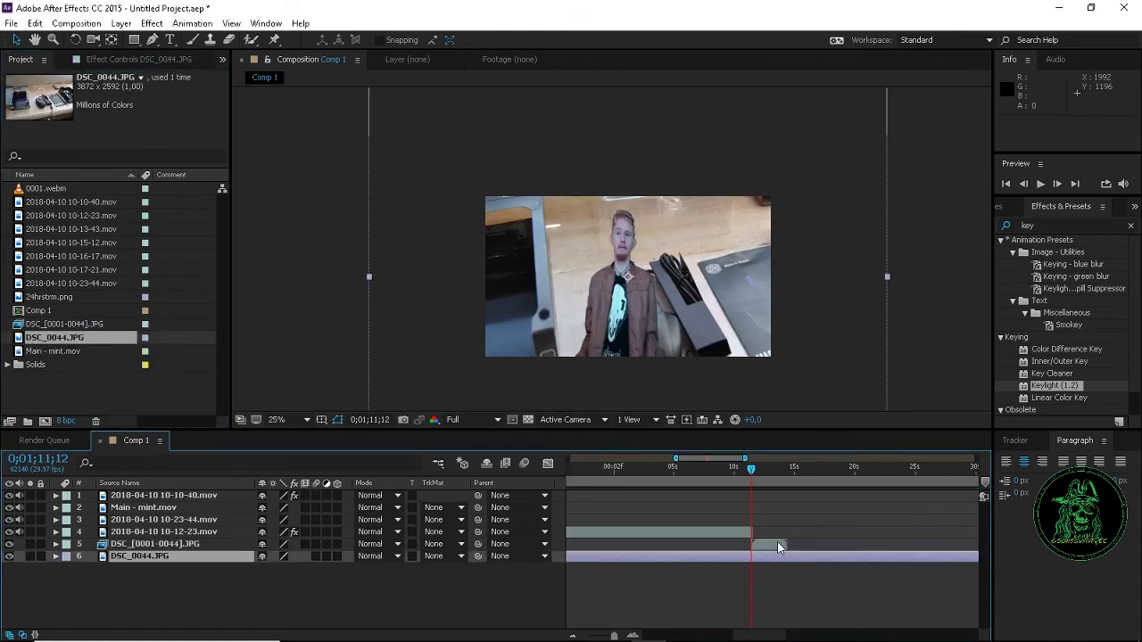
pyautogui.click(783, 468)
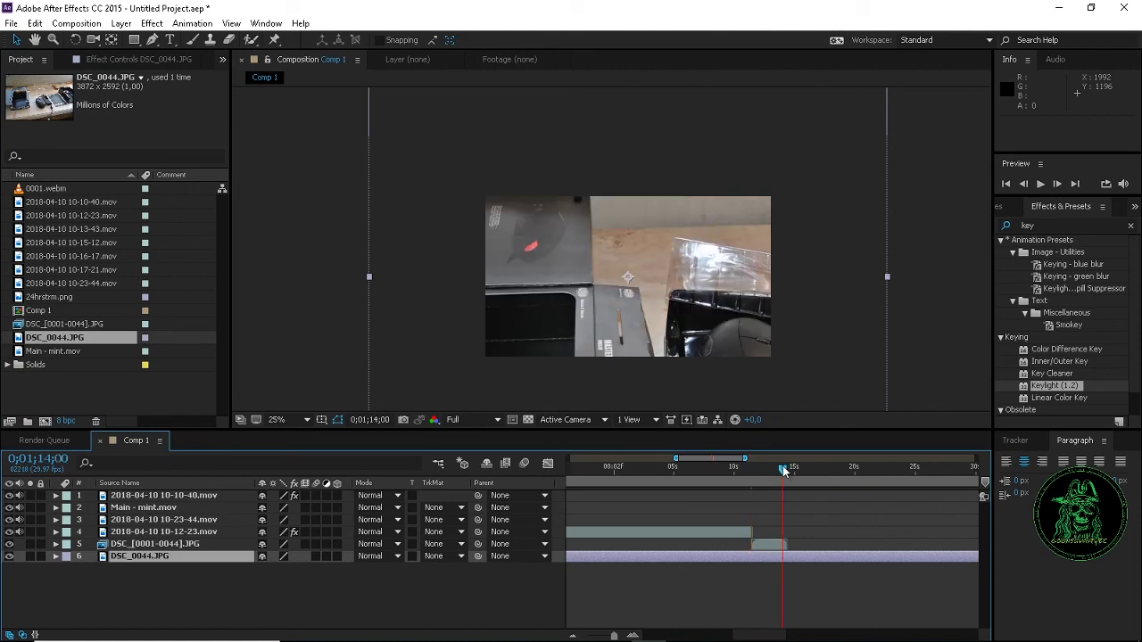
pyautogui.hotkey('ctrl', 'shift', 'd')
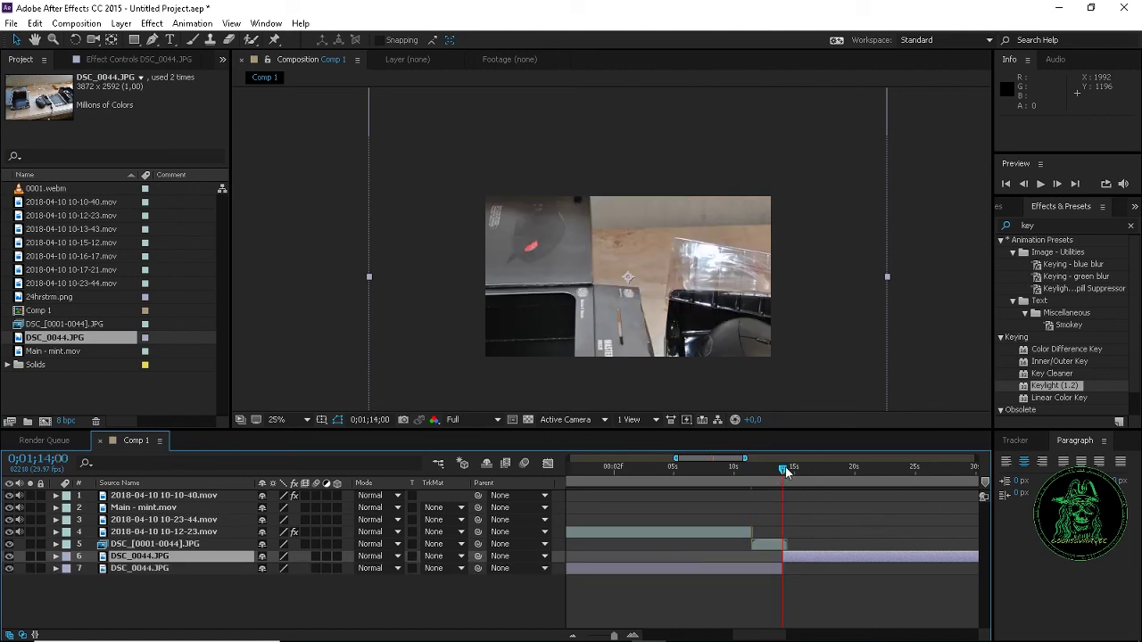
# Split the DSC_0044.JPG layer at 0;01;15;11 and delete its pieces before 0;01;14;00 and after 0;01;15;11
pyautogui.moveTo(785, 467); pyautogui.dragTo(801, 471)
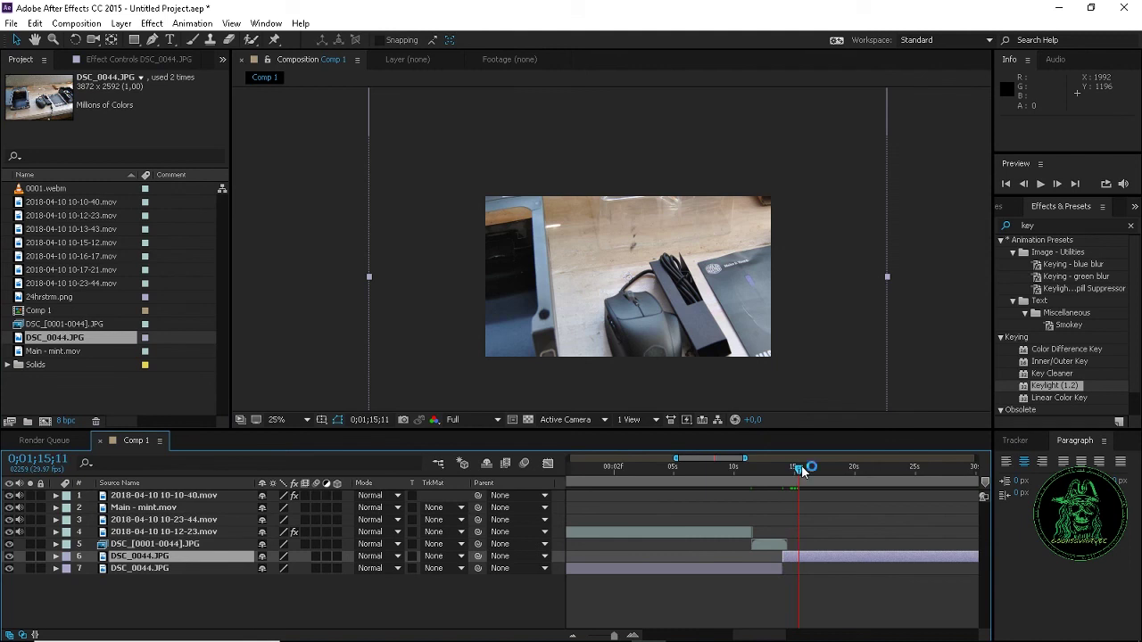
pyautogui.hotkey('ctrl', 's')
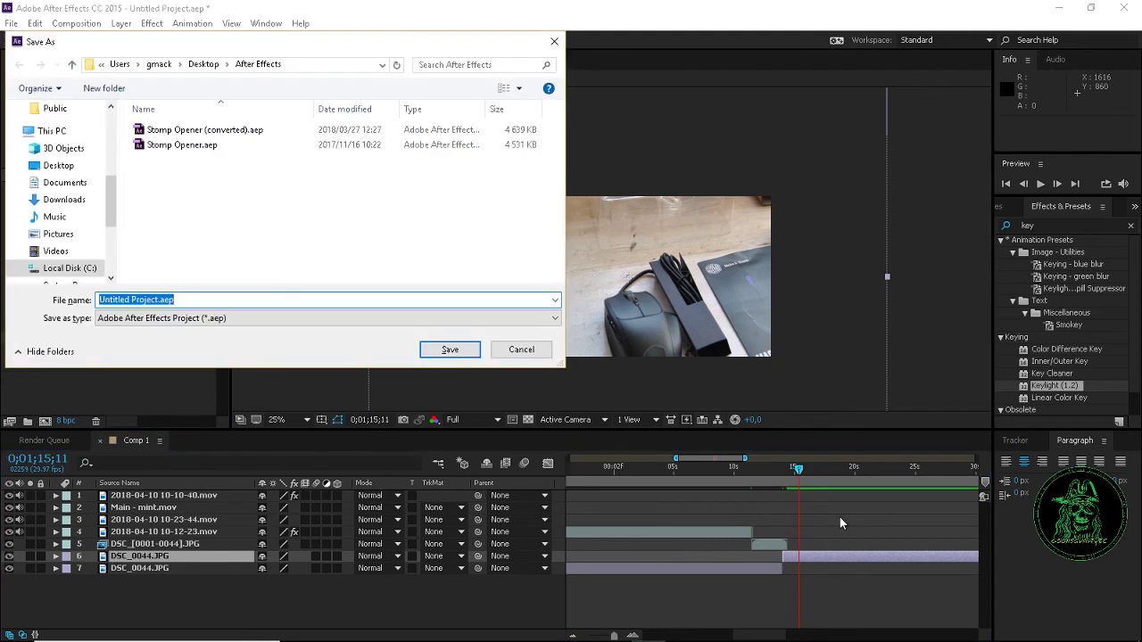
pyautogui.click(519, 349)
pyautogui.hotkey('ctrl', 'shift', 'd')
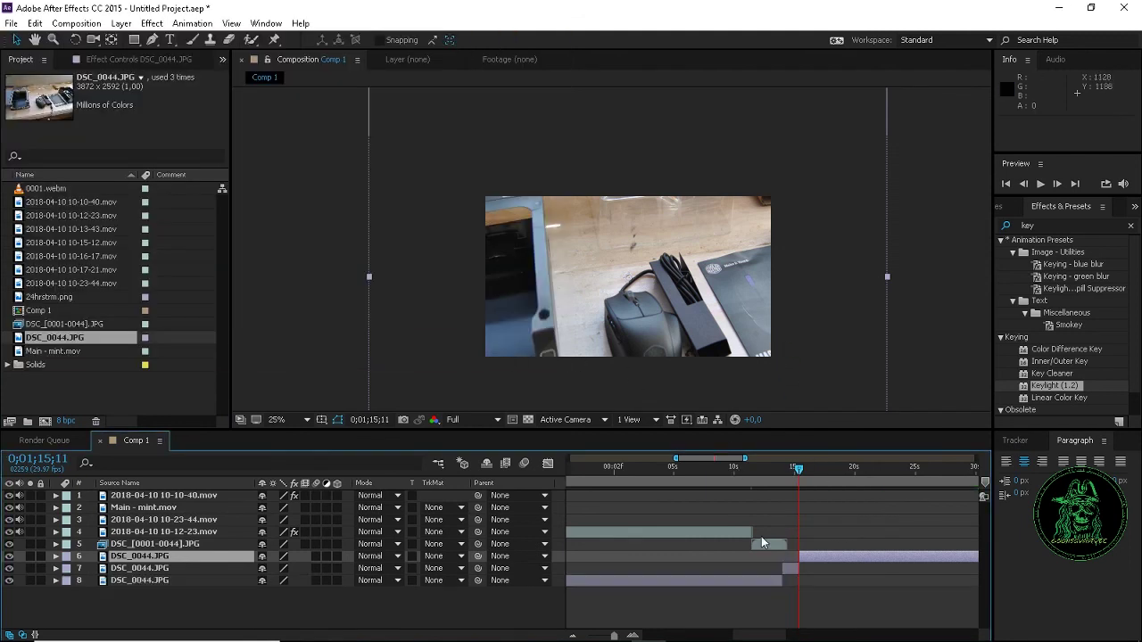
pyautogui.press('Delete')
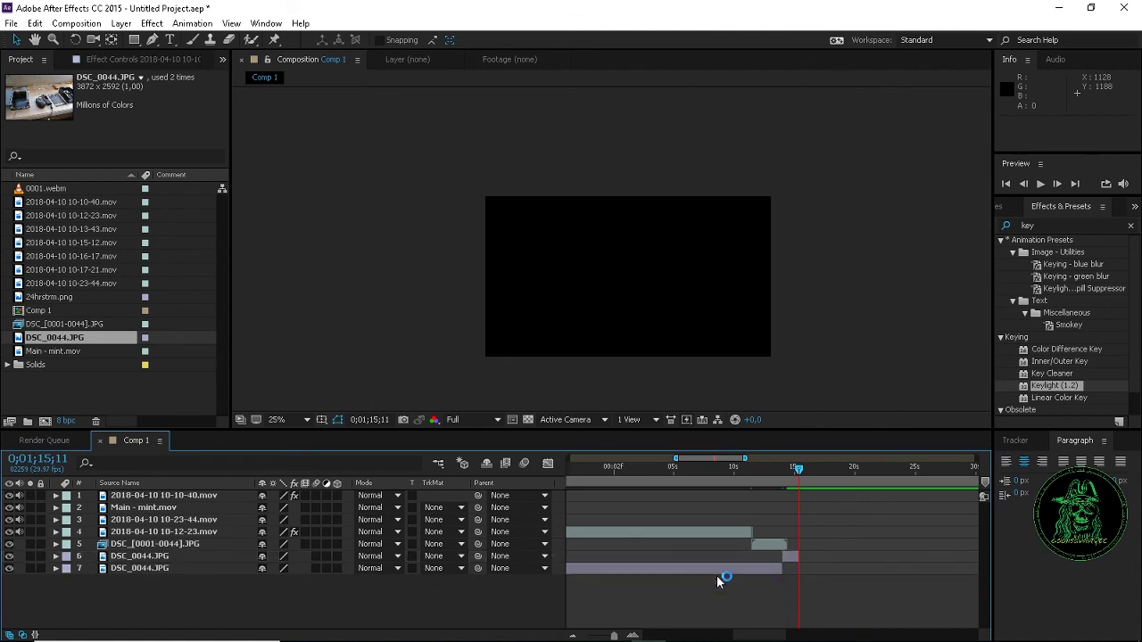
pyautogui.click(715, 571)
pyautogui.press('Delete')
# Scale the DSC_[0001-0044].JPG and DSC_0044.JPG layers together to about 56% so they fit the composition's width
pyautogui.moveTo(797, 469); pyautogui.dragTo(773, 467)
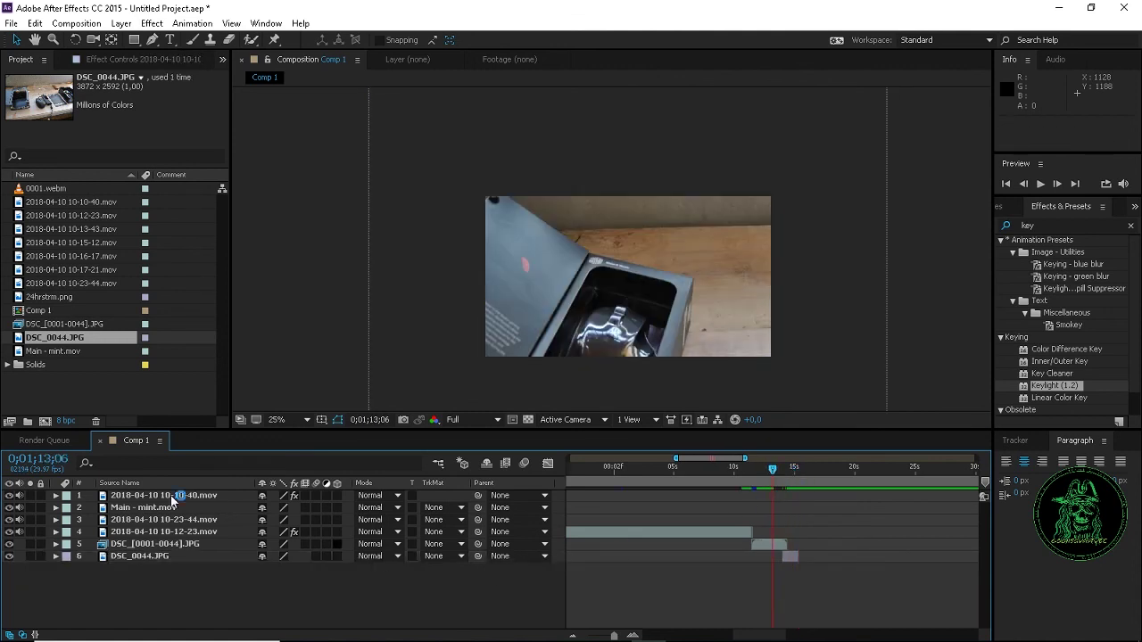
pyautogui.click(136, 542)
pyautogui.keyDown('shift'); pyautogui.click(134, 551); pyautogui.keyUp('shift')
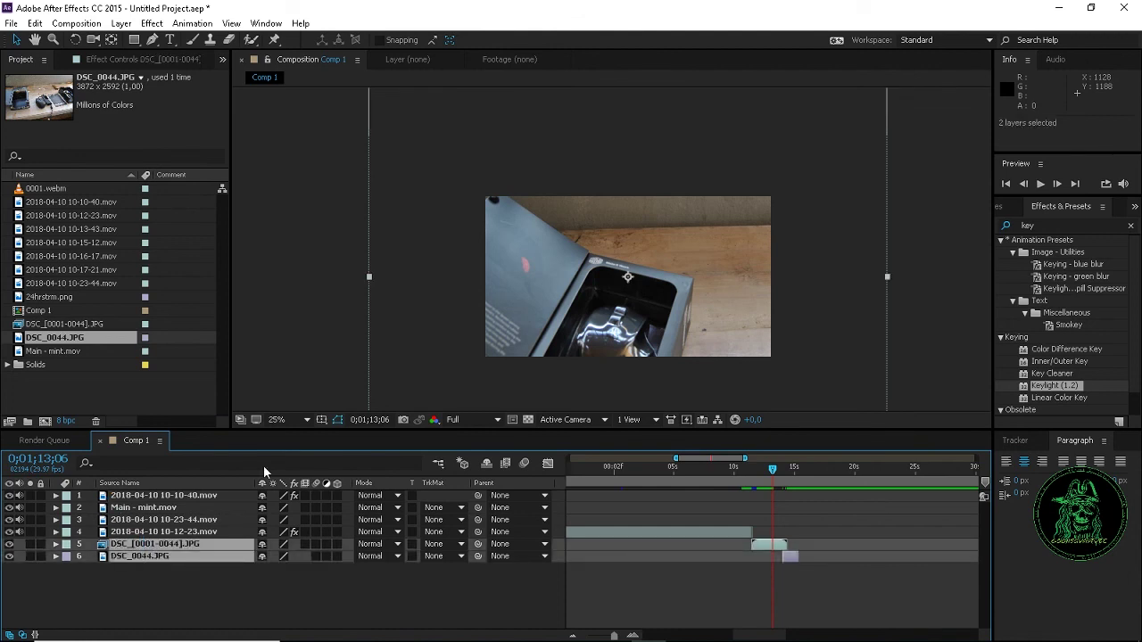
pyautogui.press(',')
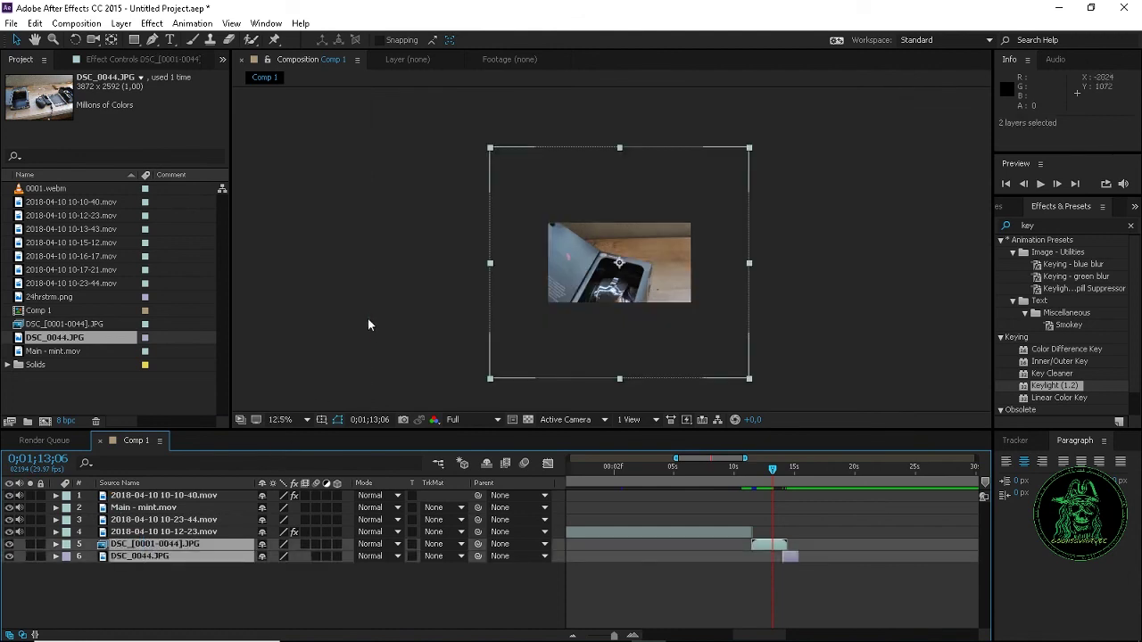
pyautogui.click(497, 378)
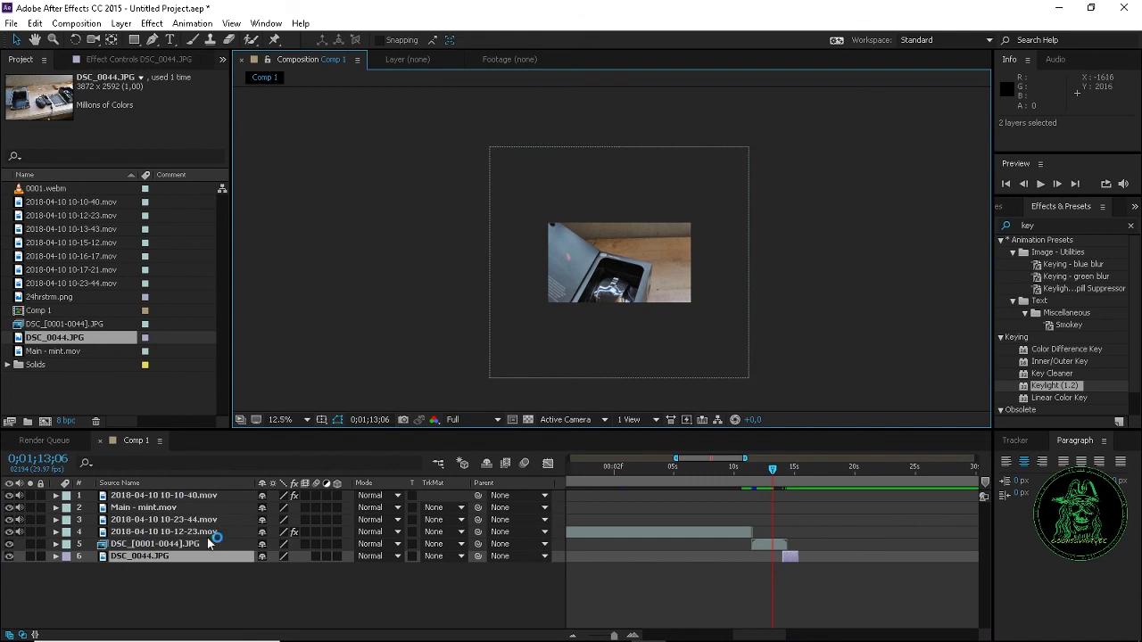
pyautogui.click(155, 535)
pyautogui.click(145, 546)
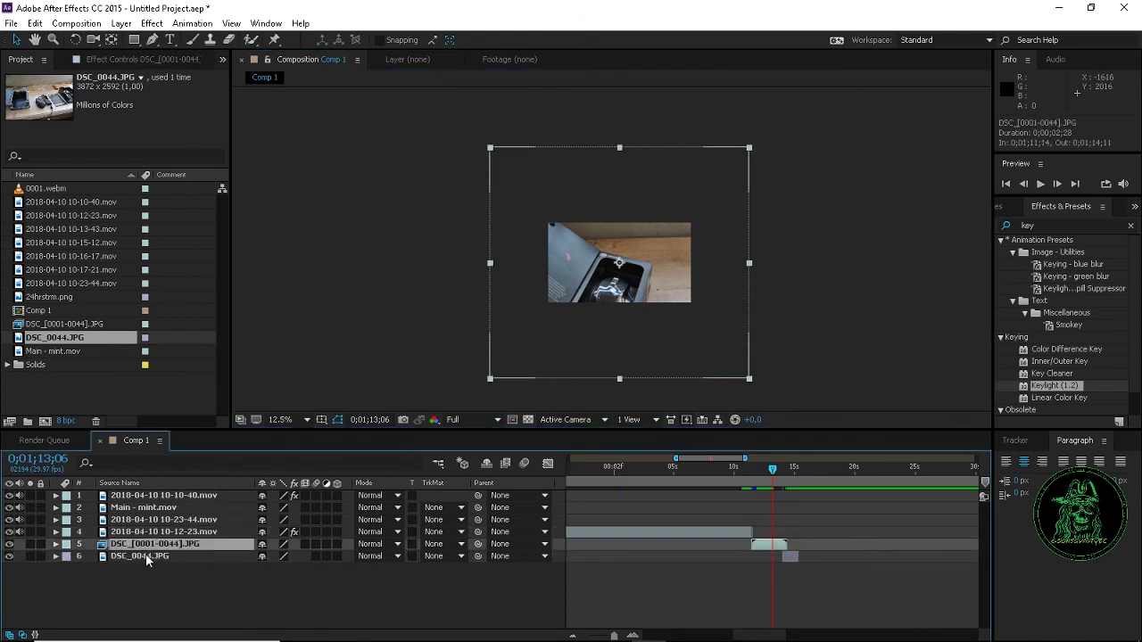
pyautogui.keyDown('shift'); pyautogui.click(146, 554); pyautogui.keyUp('shift')
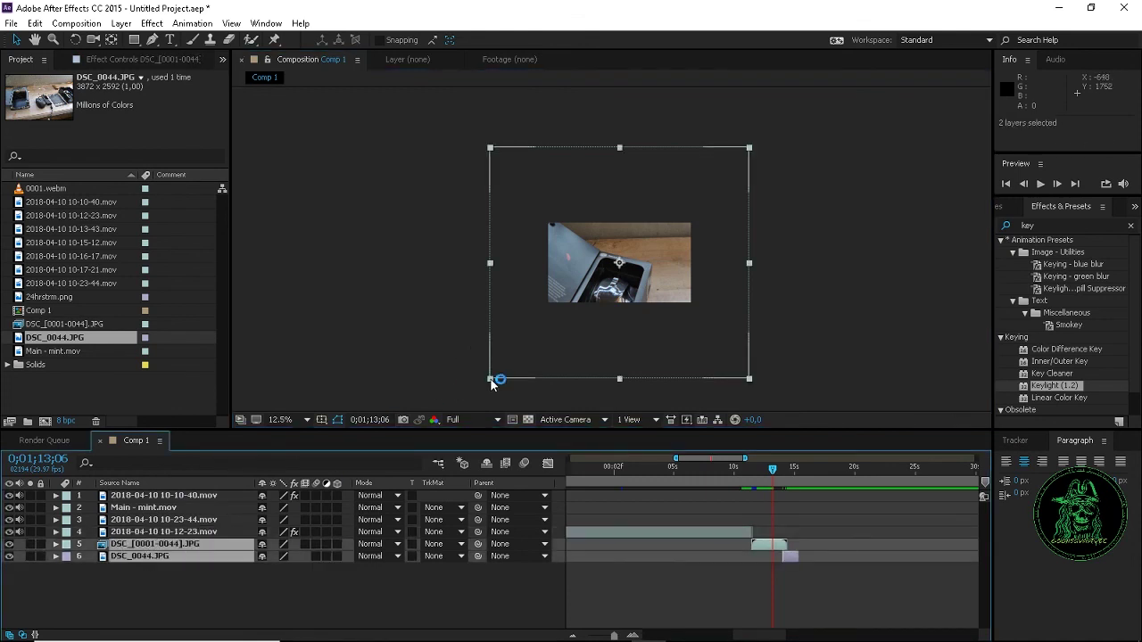
pyautogui.moveTo(491, 379); pyautogui.dragTo(518, 326)
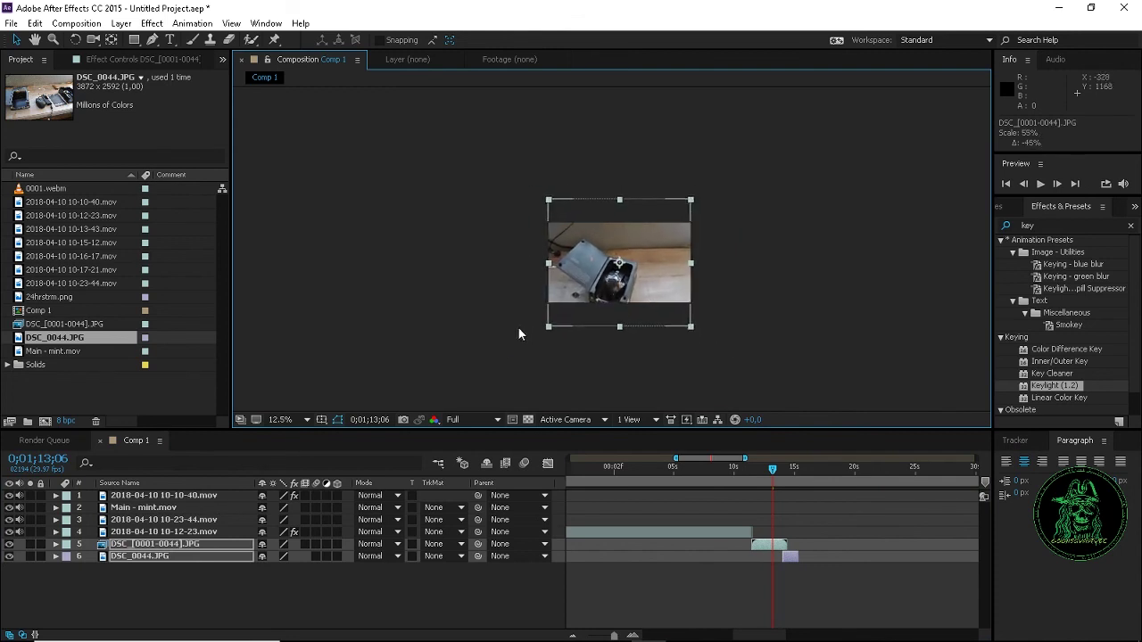
pyautogui.press('.')
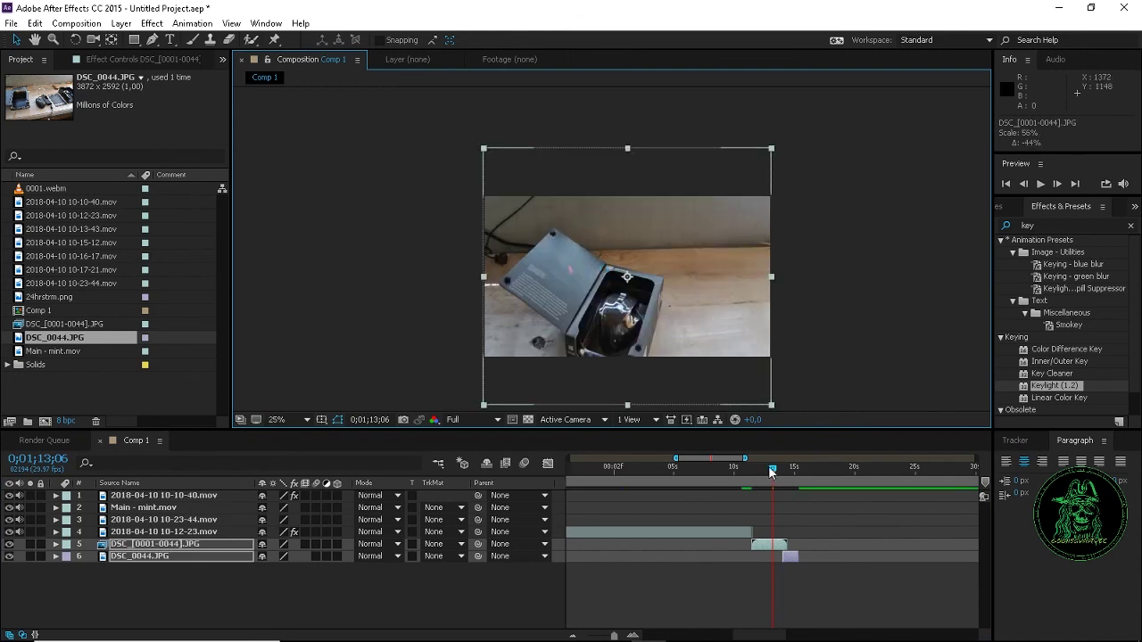
pyautogui.moveTo(770, 468); pyautogui.dragTo(797, 465)
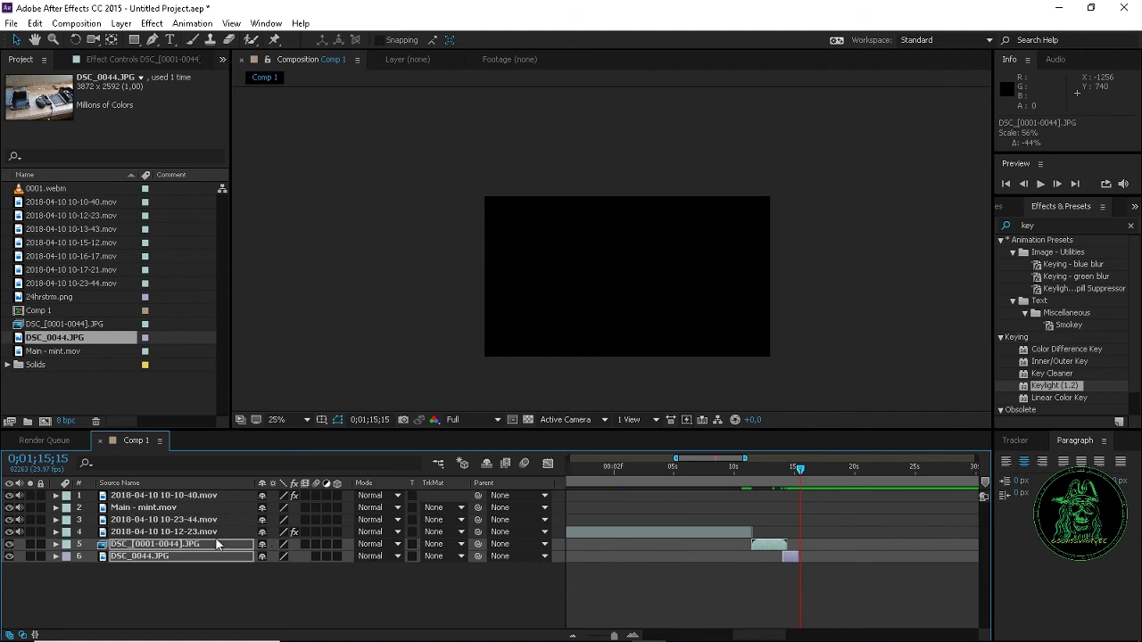
pyautogui.click(183, 533)
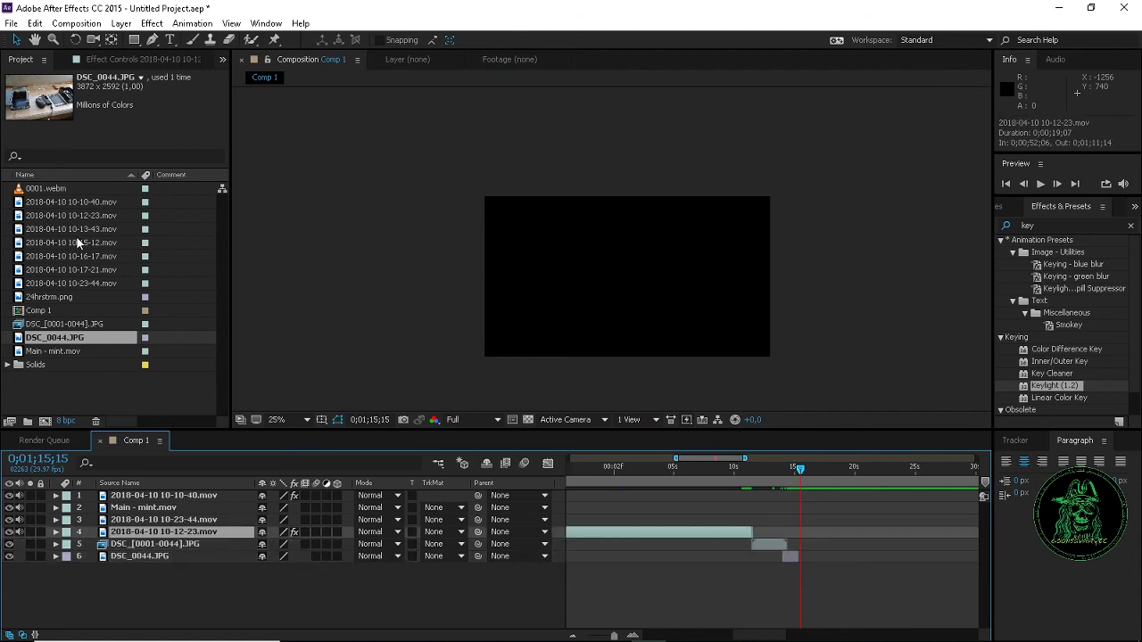
pyautogui.moveTo(74, 228); pyautogui.dragTo(800, 577)
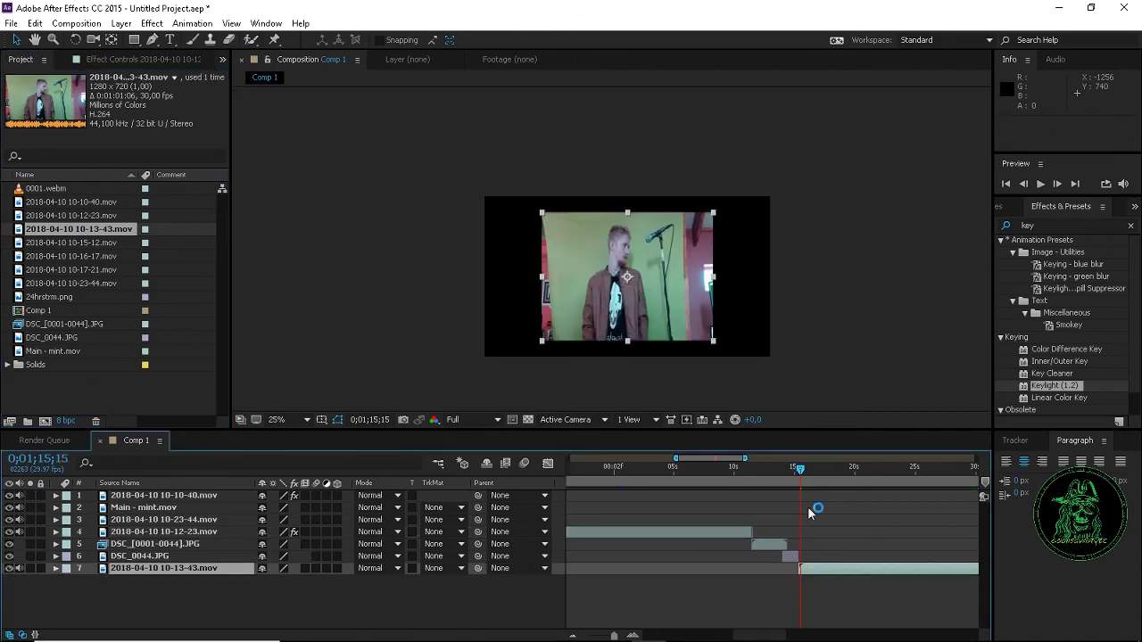
pyautogui.press('space')
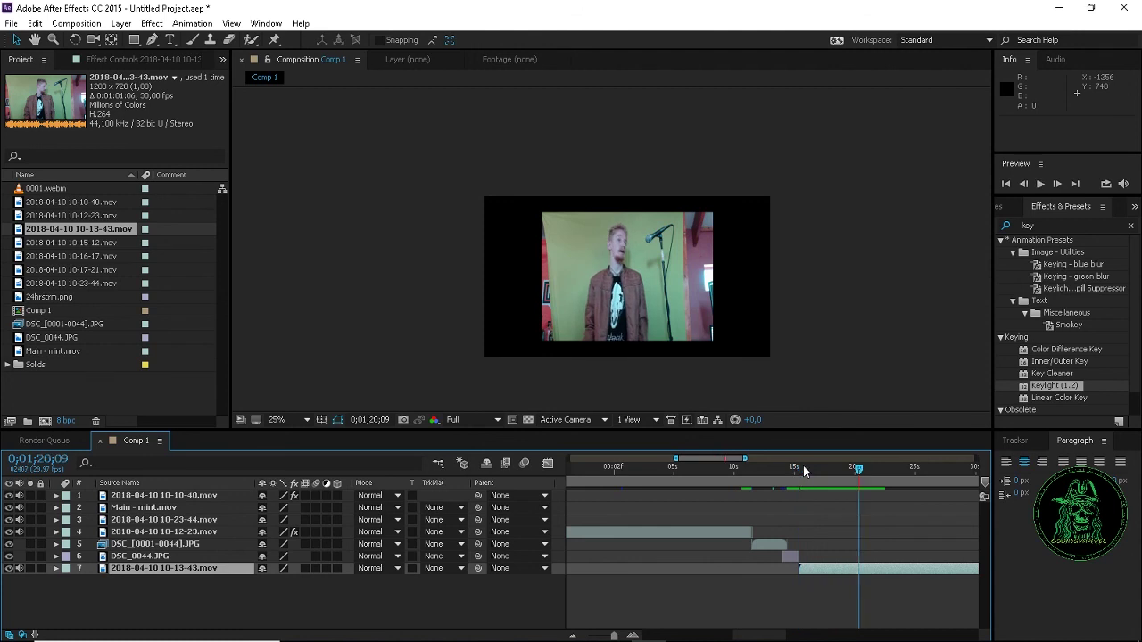
pyautogui.press('space')
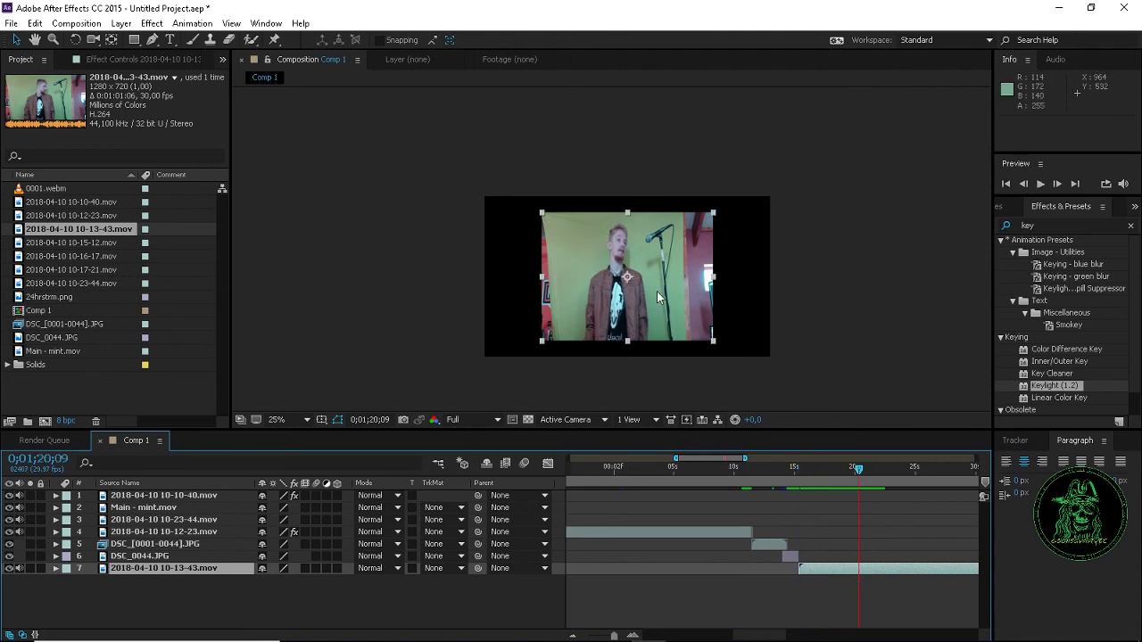
pyautogui.press('.')
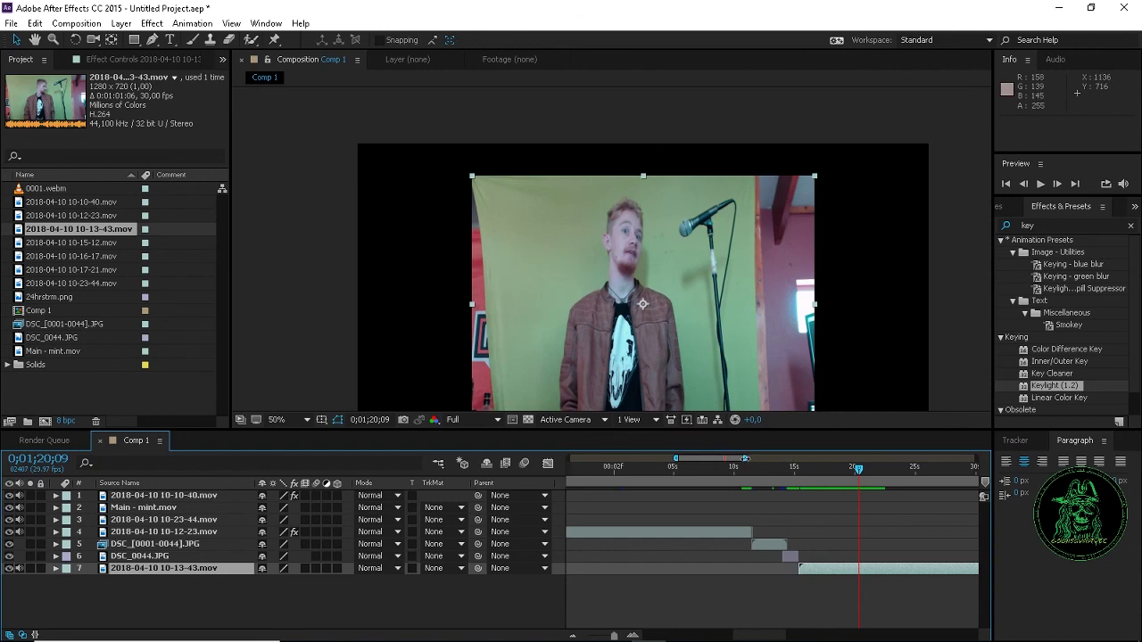
pyautogui.moveTo(745, 458); pyautogui.dragTo(847, 457)
pyautogui.click(764, 466)
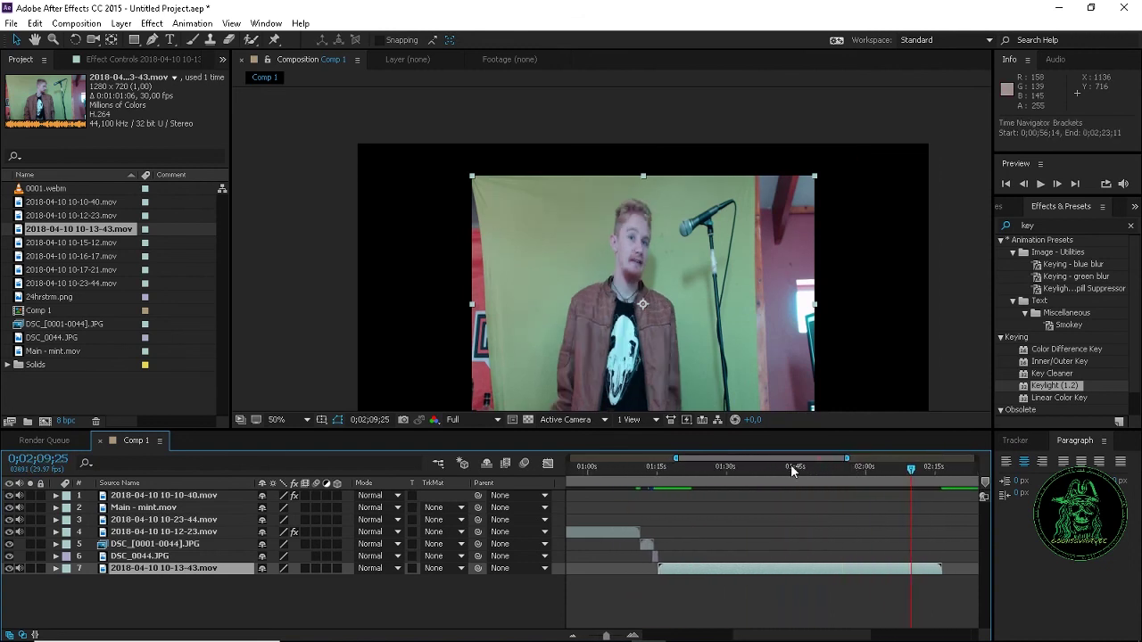
pyautogui.moveTo(678, 458); pyautogui.dragTo(773, 458)
pyautogui.moveTo(850, 463); pyautogui.dragTo(894, 464)
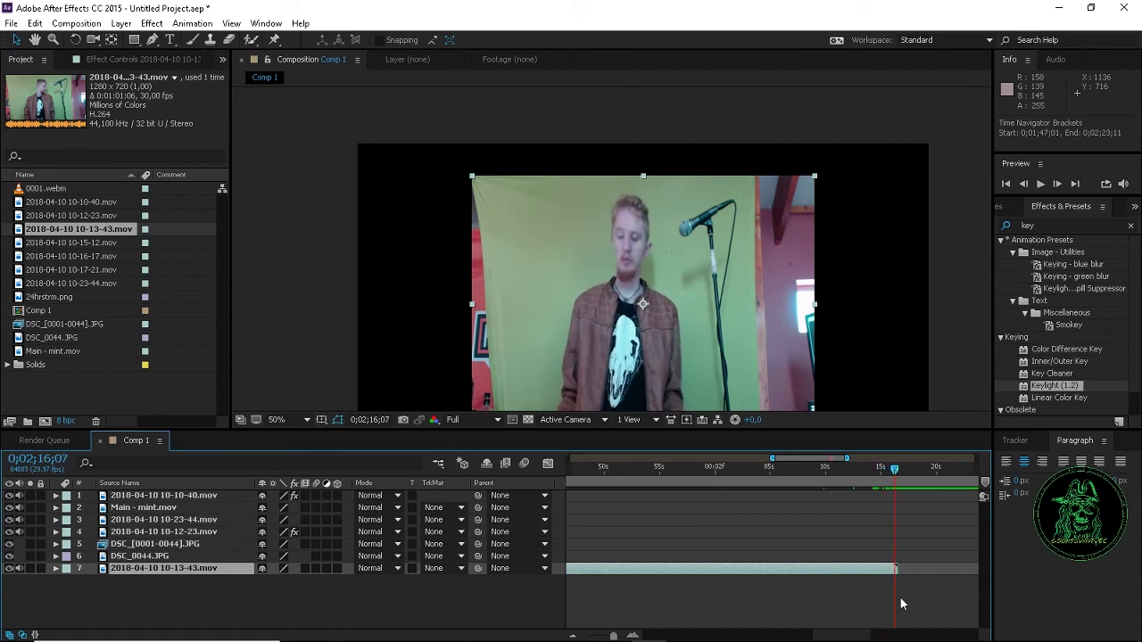
pyautogui.click(808, 540)
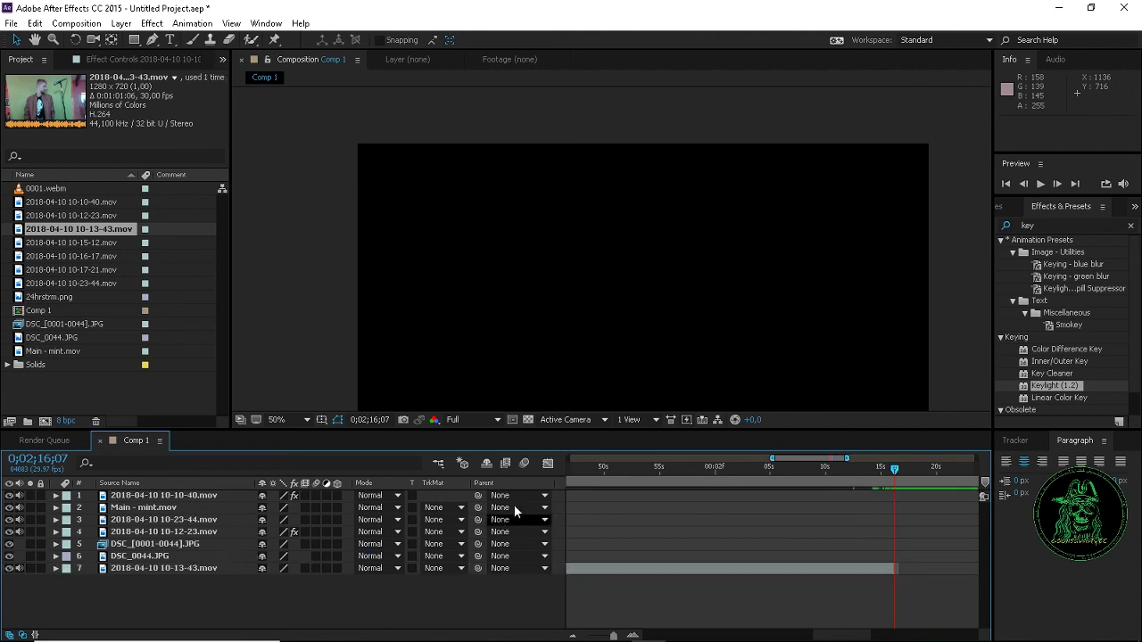
pyautogui.moveTo(772, 458); pyautogui.dragTo(682, 460)
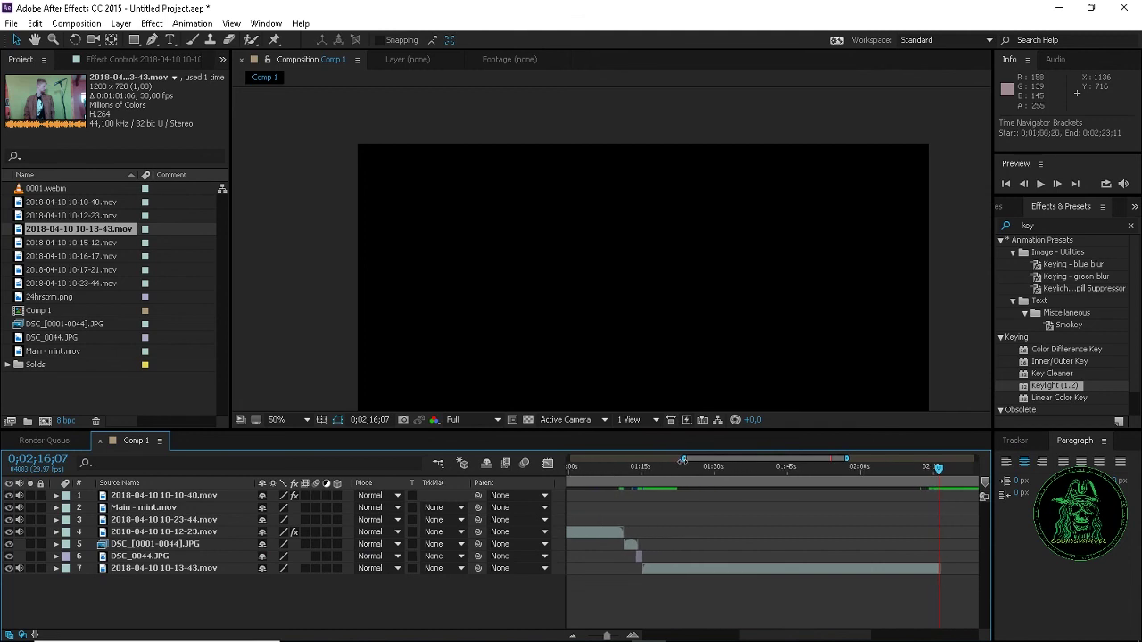
pyautogui.click(71, 243)
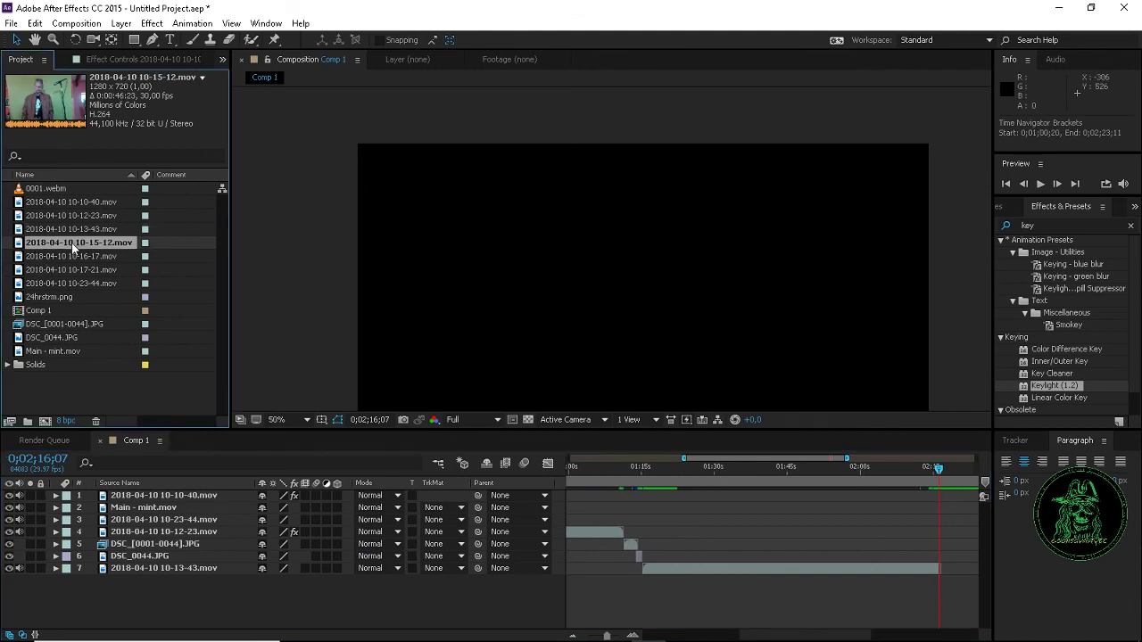
pyautogui.moveTo(64, 245); pyautogui.dragTo(641, 572)
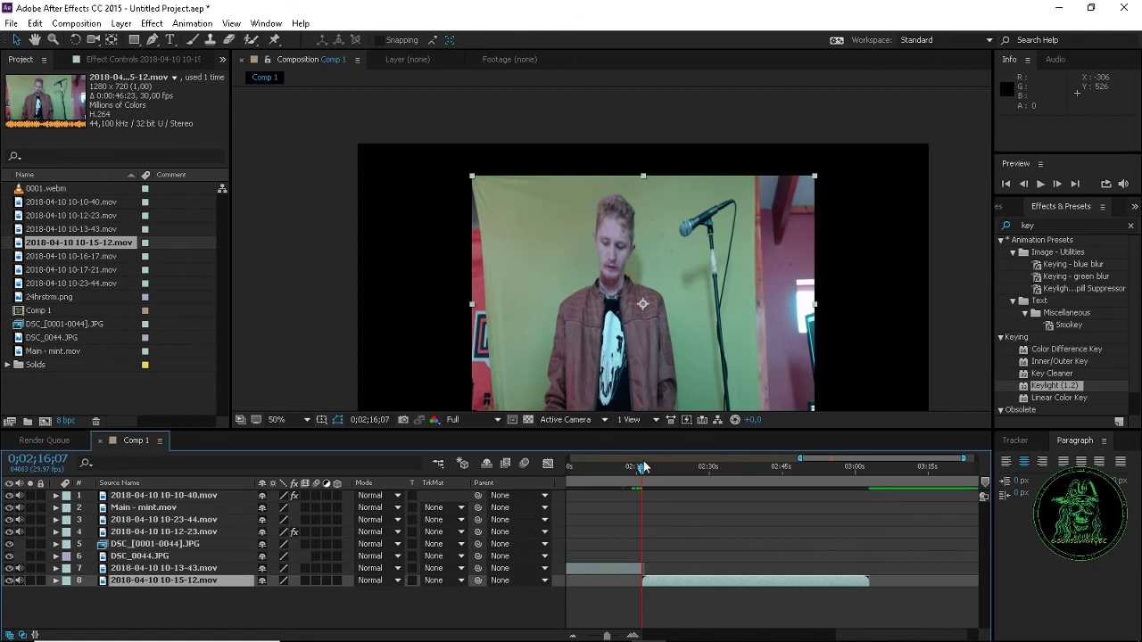
pyautogui.press('space')
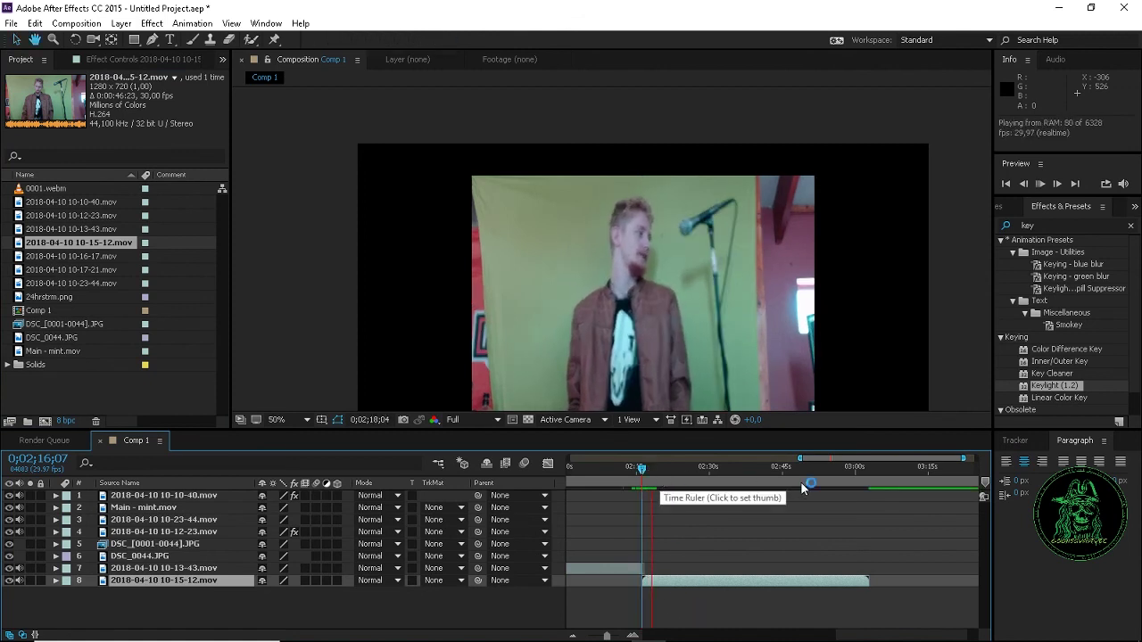
pyautogui.press('space')
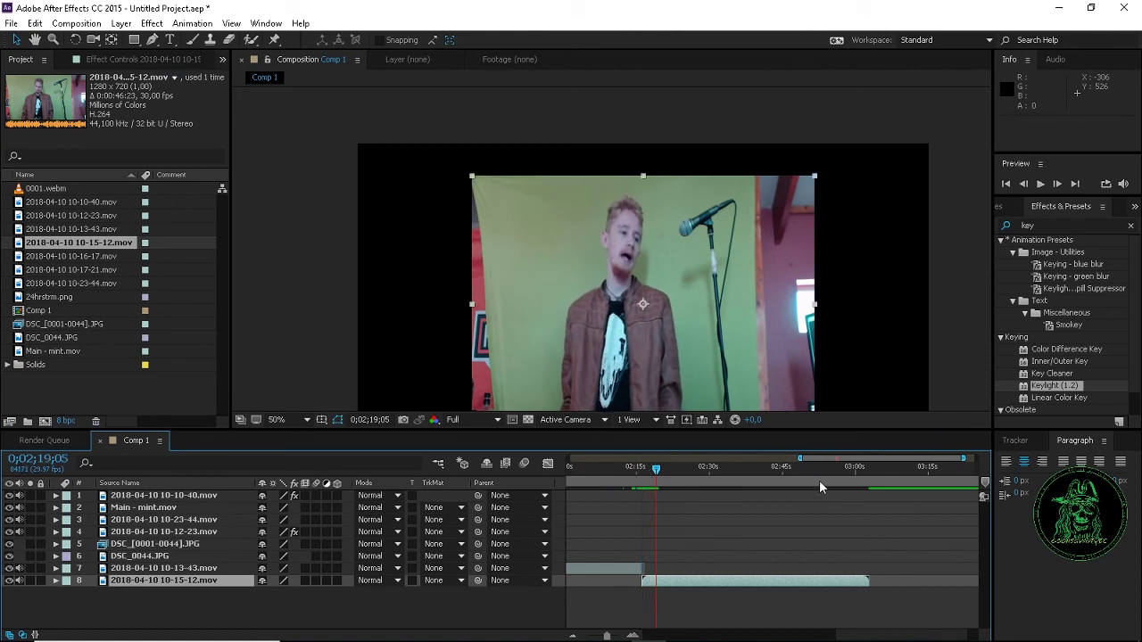
pyautogui.moveTo(834, 473); pyautogui.dragTo(868, 474)
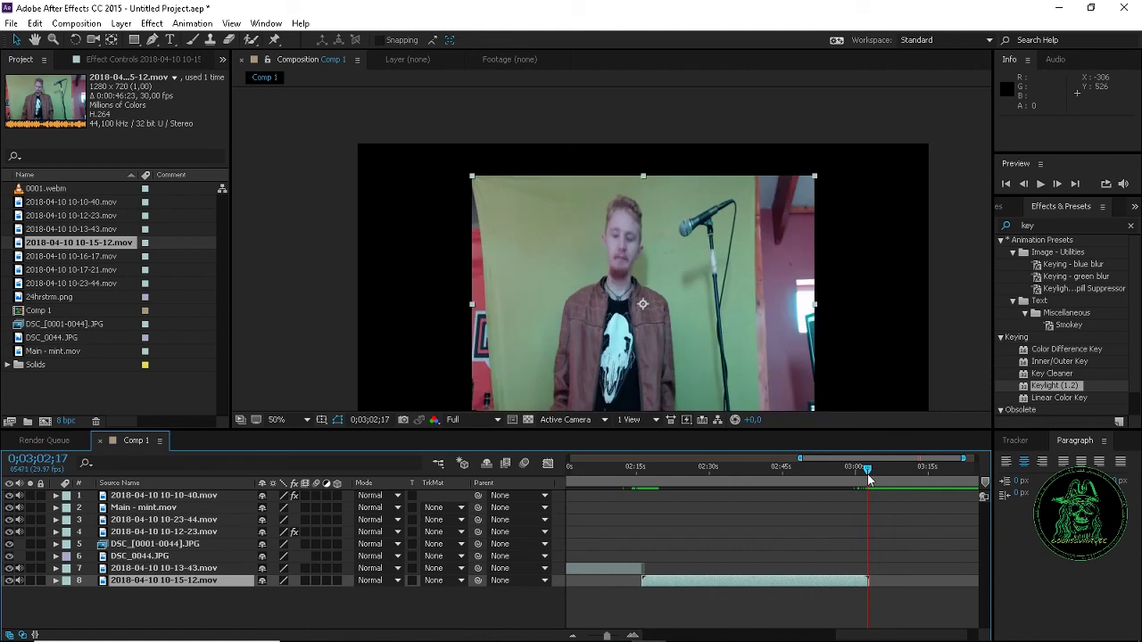
pyautogui.hotkey('ctrl', 'd')
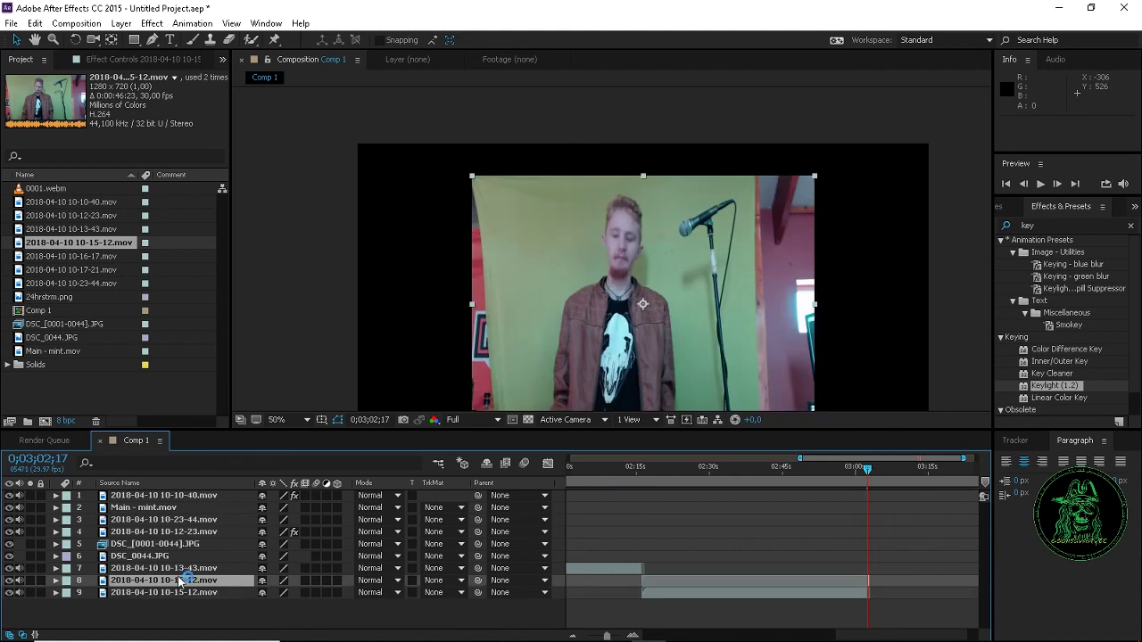
pyautogui.press('Delete')
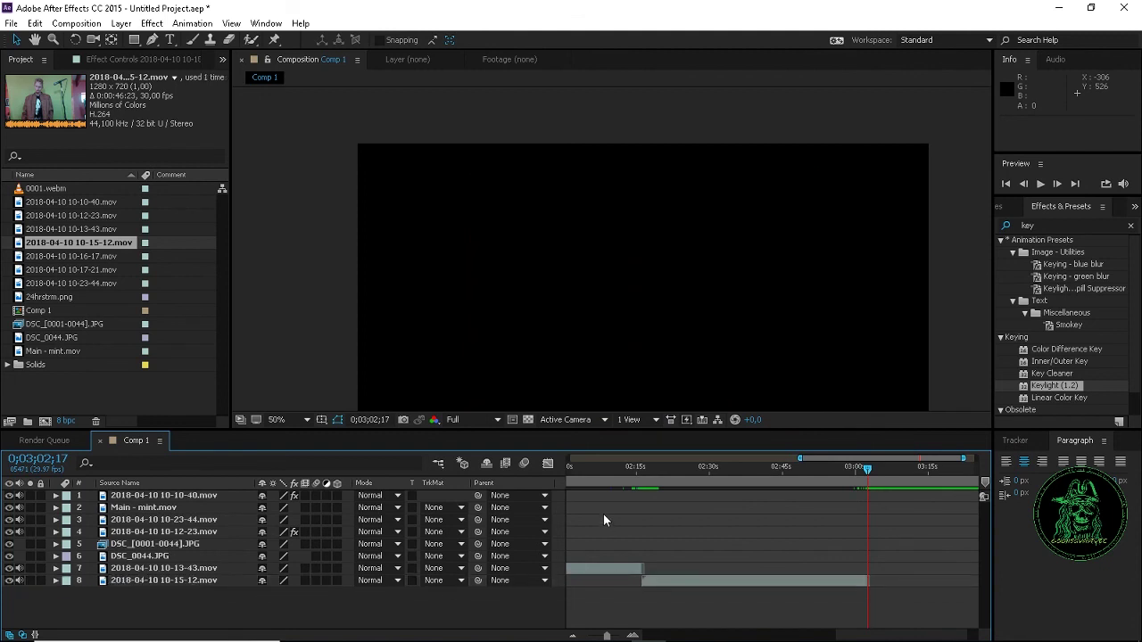
pyautogui.click(75, 256)
pyautogui.moveTo(75, 256); pyautogui.dragTo(866, 583)
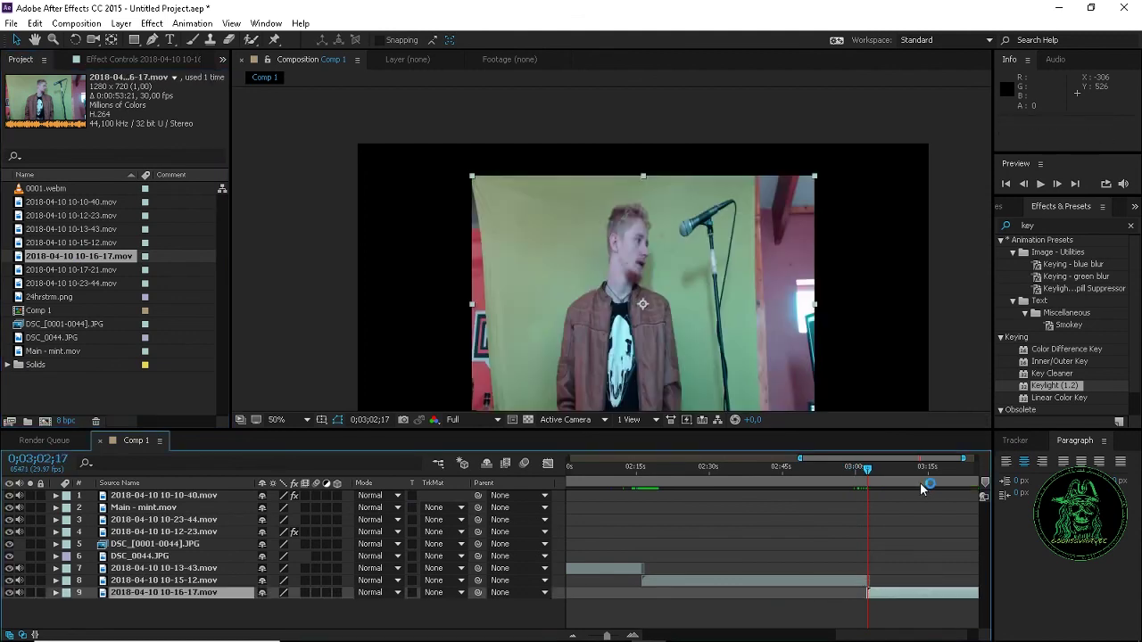
pyautogui.press('space')
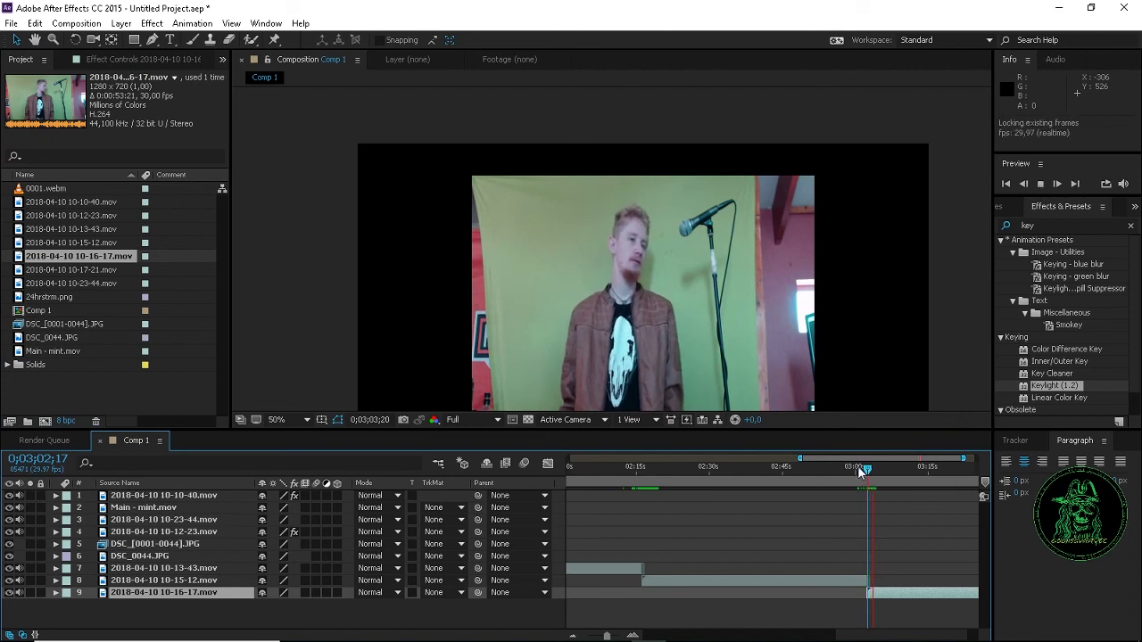
pyautogui.press('space')
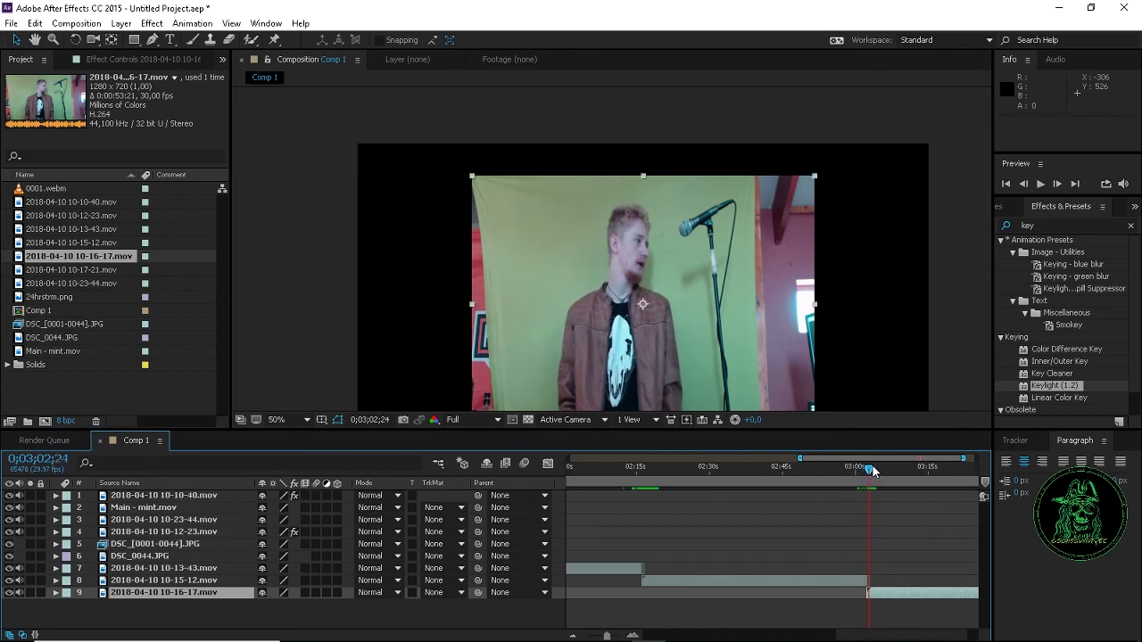
# Extend the duration of Comp 1 to 0;04;31;04 so the whole last clip fits
pyautogui.moveTo(872, 471); pyautogui.dragTo(977, 473)
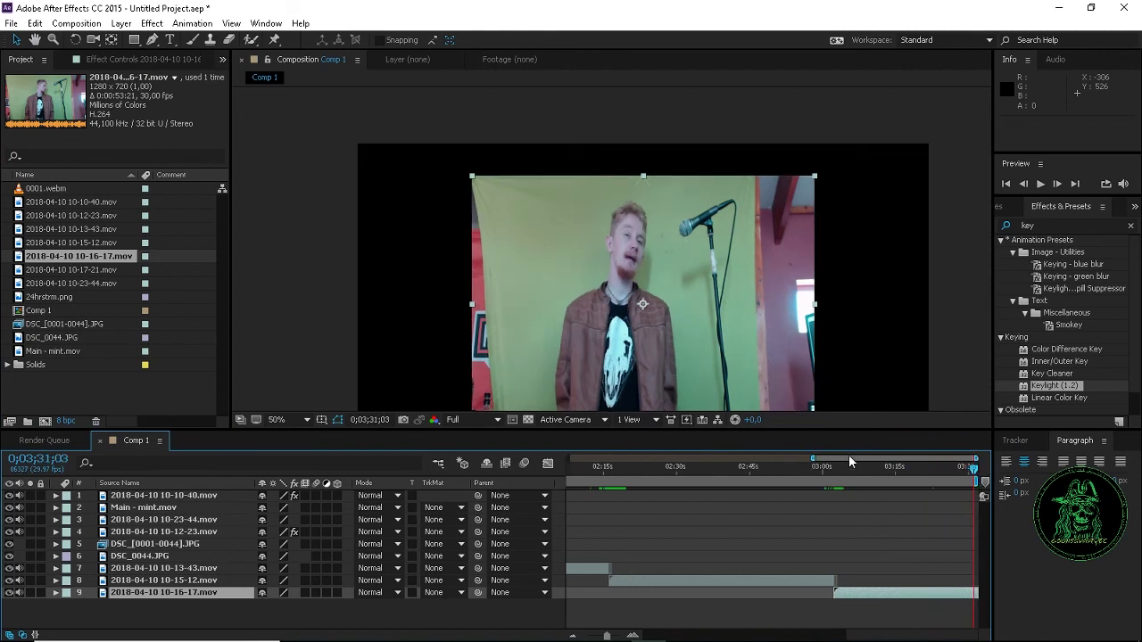
pyautogui.moveTo(813, 458); pyautogui.dragTo(923, 459)
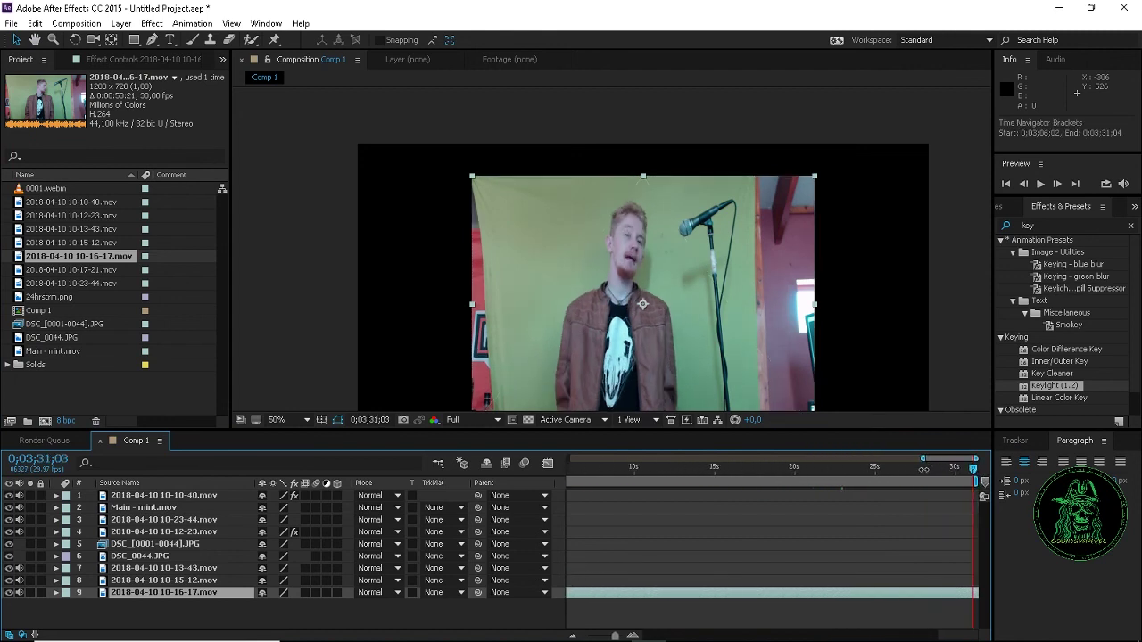
pyautogui.click(75, 25)
pyautogui.click(140, 61)
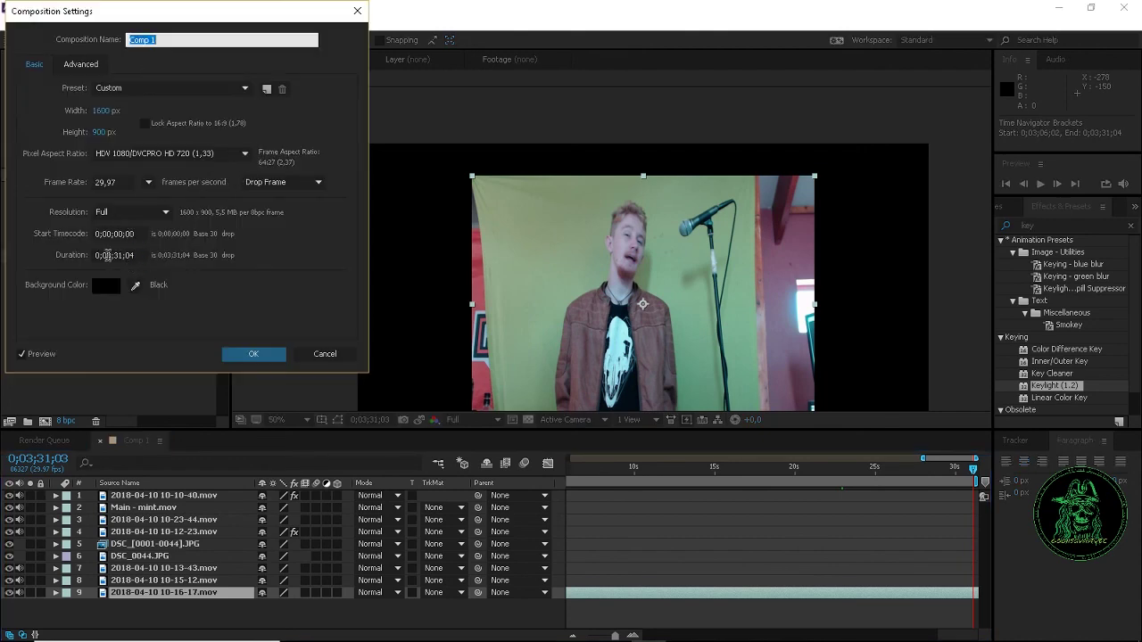
pyautogui.click(107, 256)
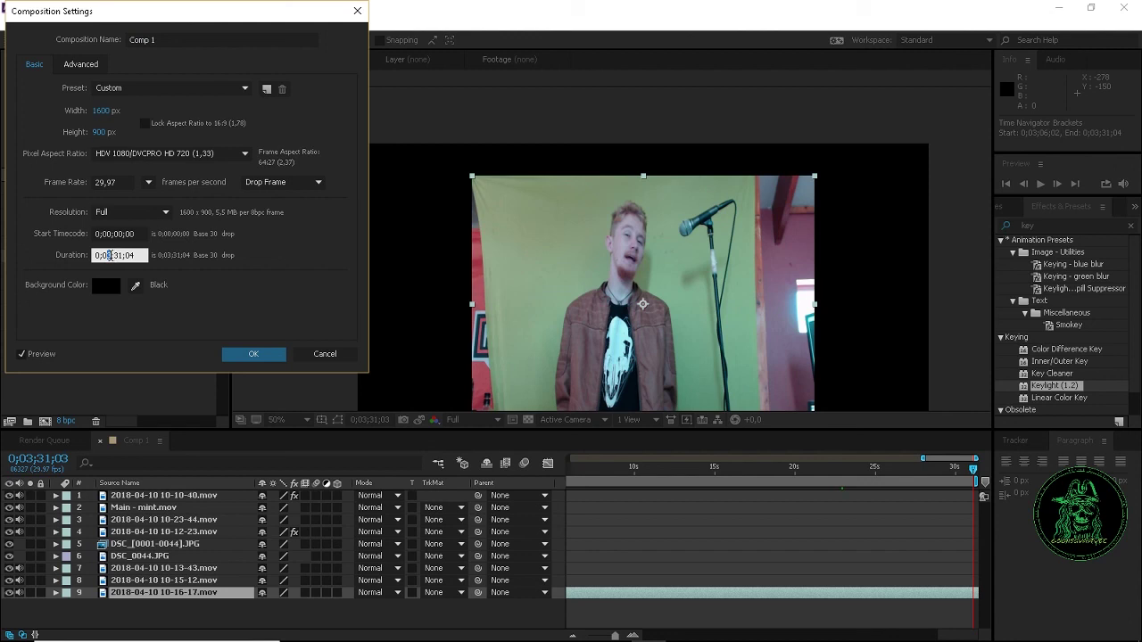
pyautogui.click(257, 354)
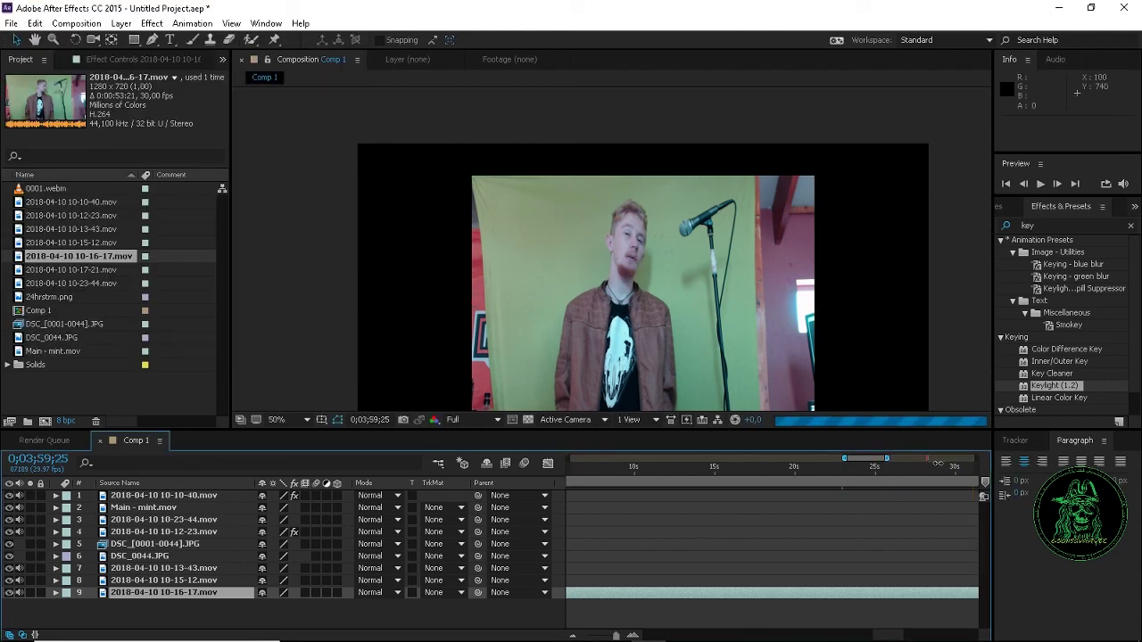
pyautogui.press('End')
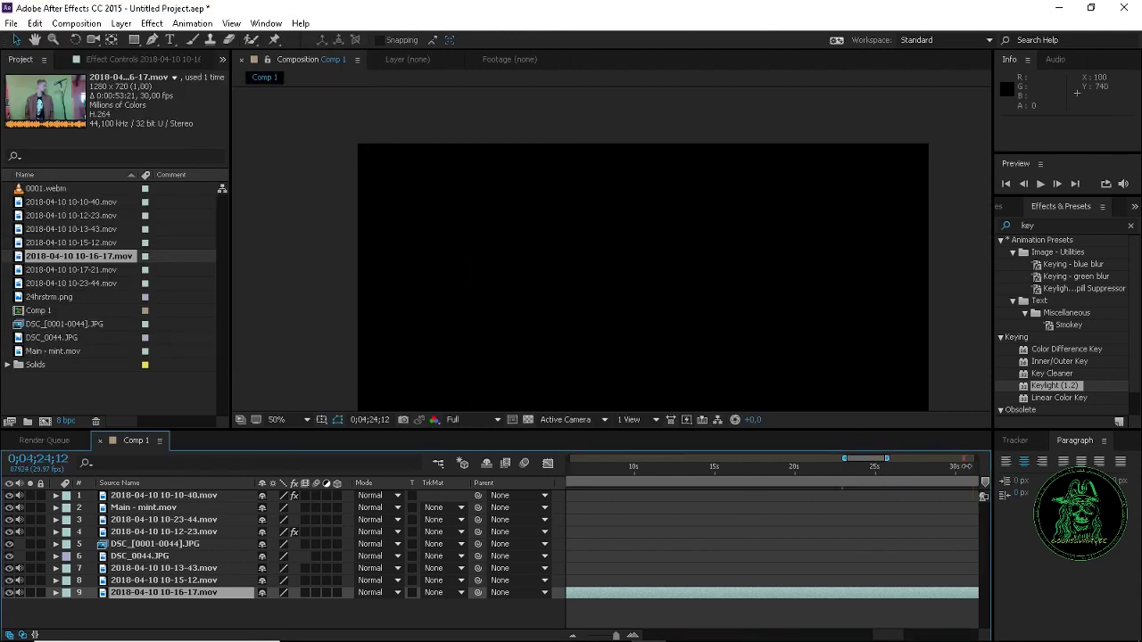
pyautogui.moveTo(886, 458); pyautogui.dragTo(999, 479)
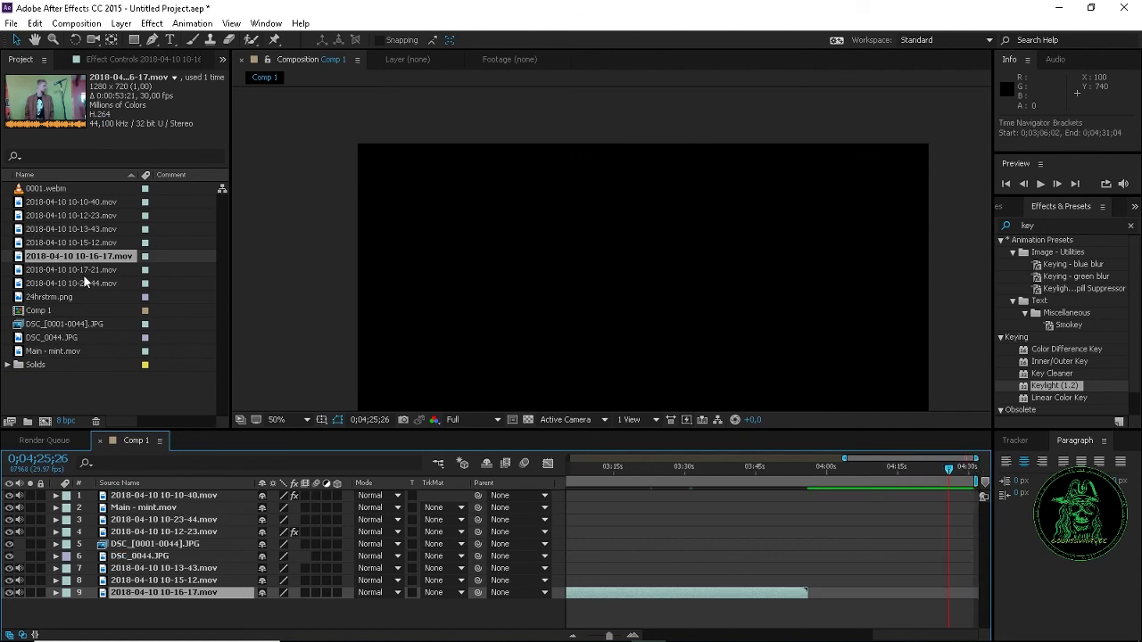
pyautogui.moveTo(78, 267); pyautogui.dragTo(103, 347)
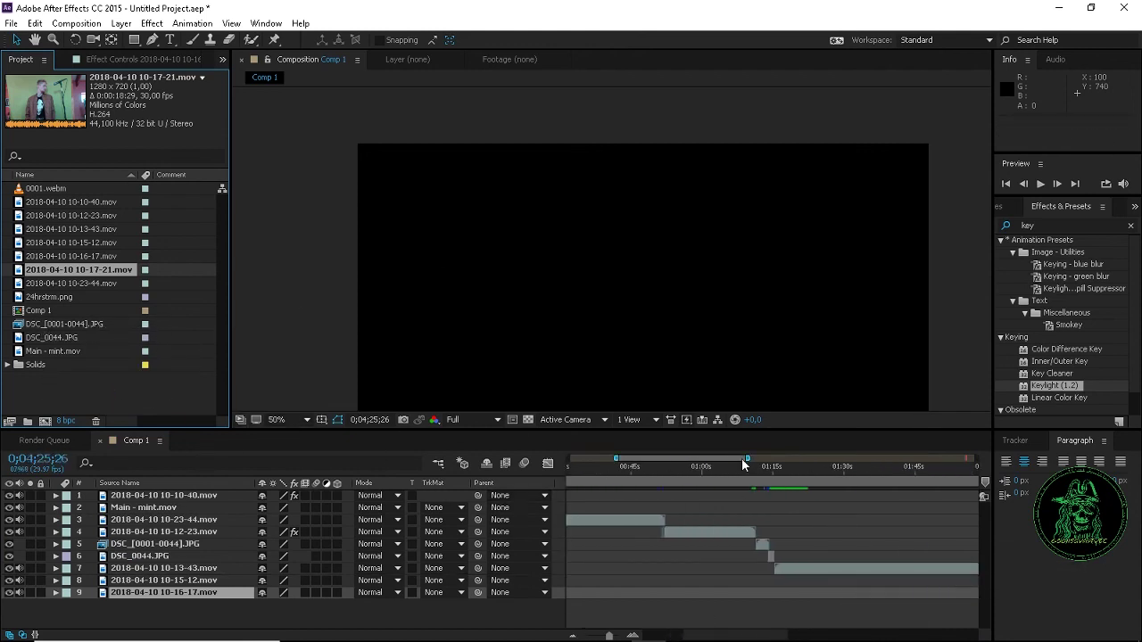
pyautogui.moveTo(741, 458); pyautogui.dragTo(969, 457)
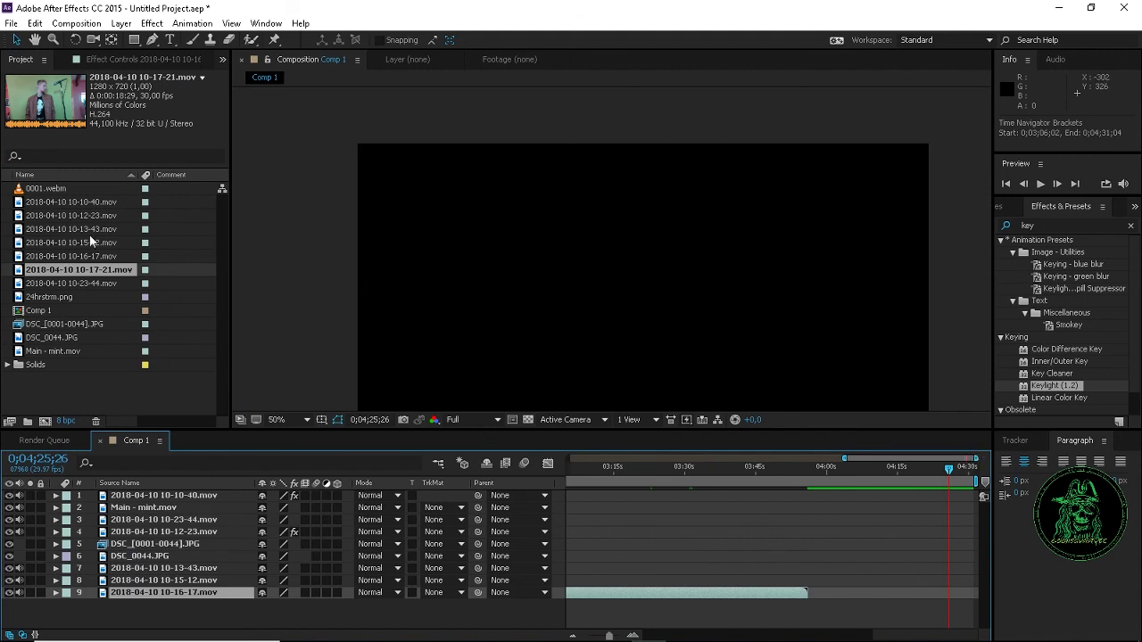
pyautogui.click(60, 189)
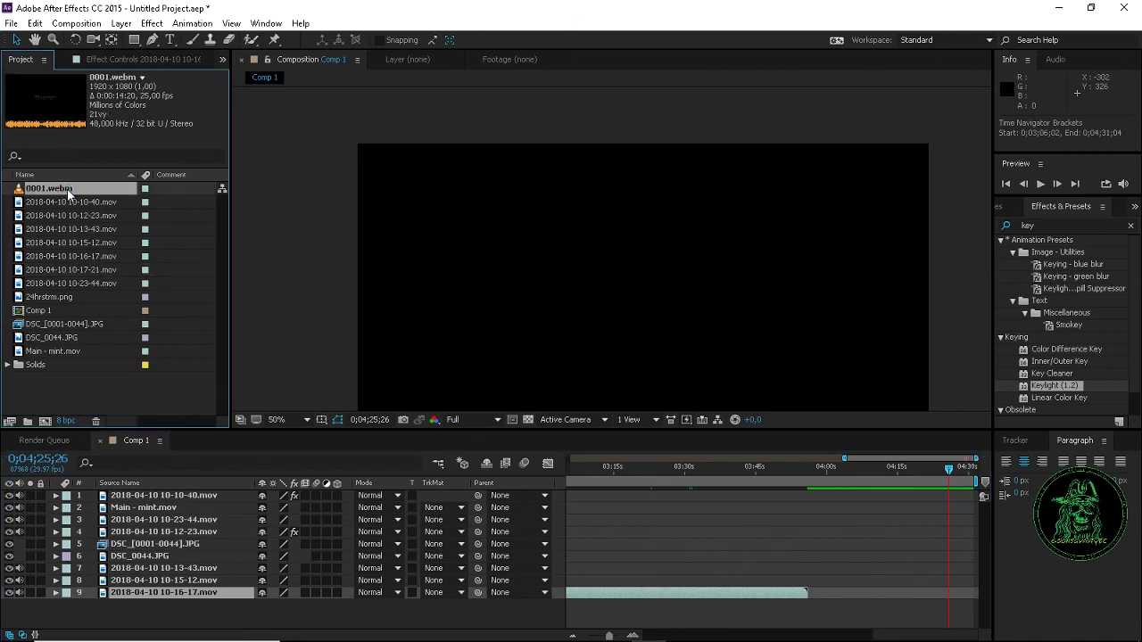
pyautogui.click(711, 483)
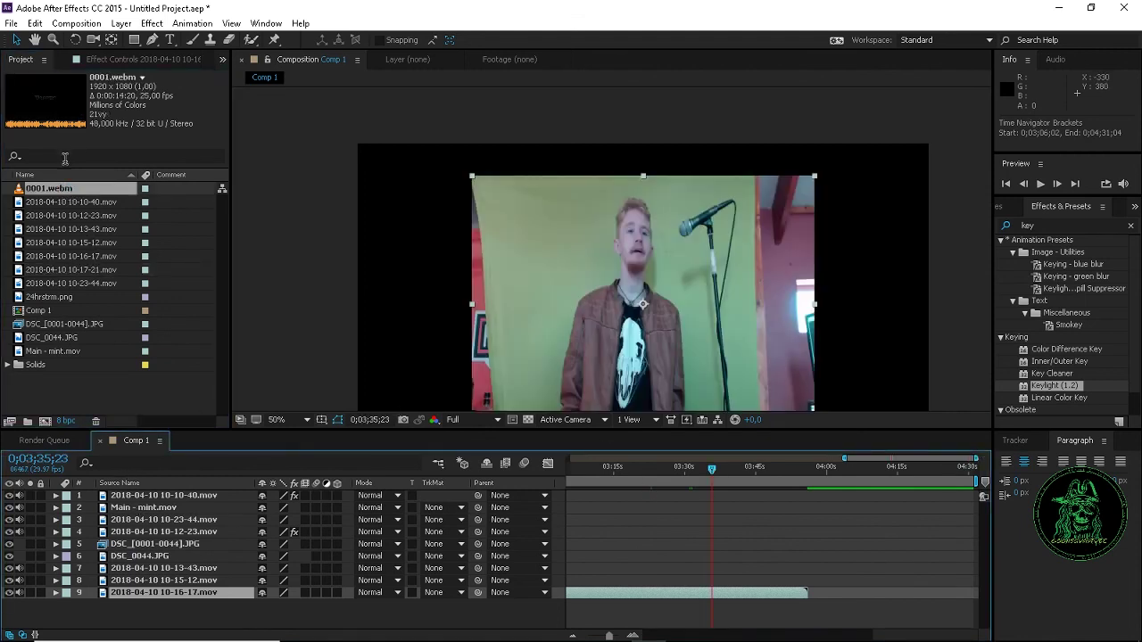
pyautogui.moveTo(82, 191); pyautogui.dragTo(625, 121)
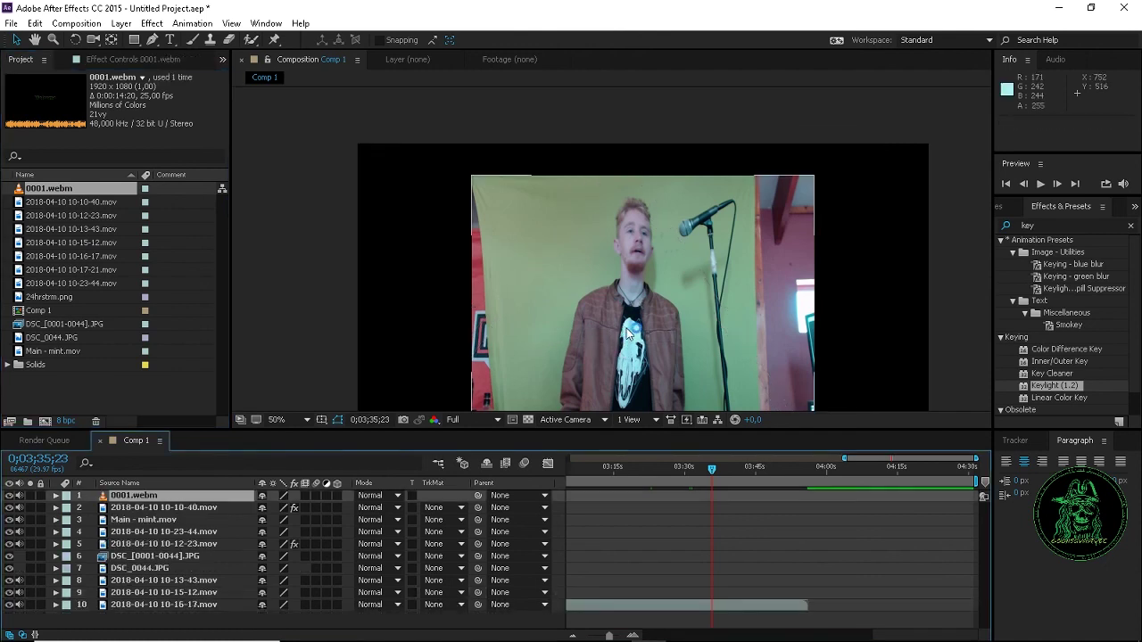
pyautogui.hotkey('ctrl', 'z')
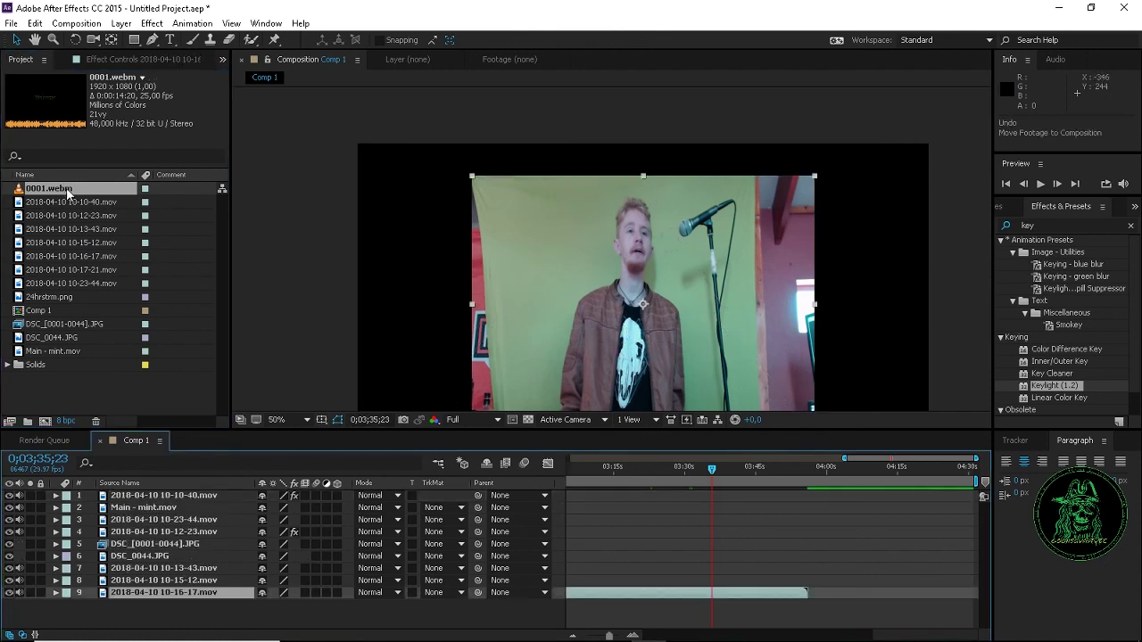
pyautogui.moveTo(70, 190); pyautogui.dragTo(765, 469)
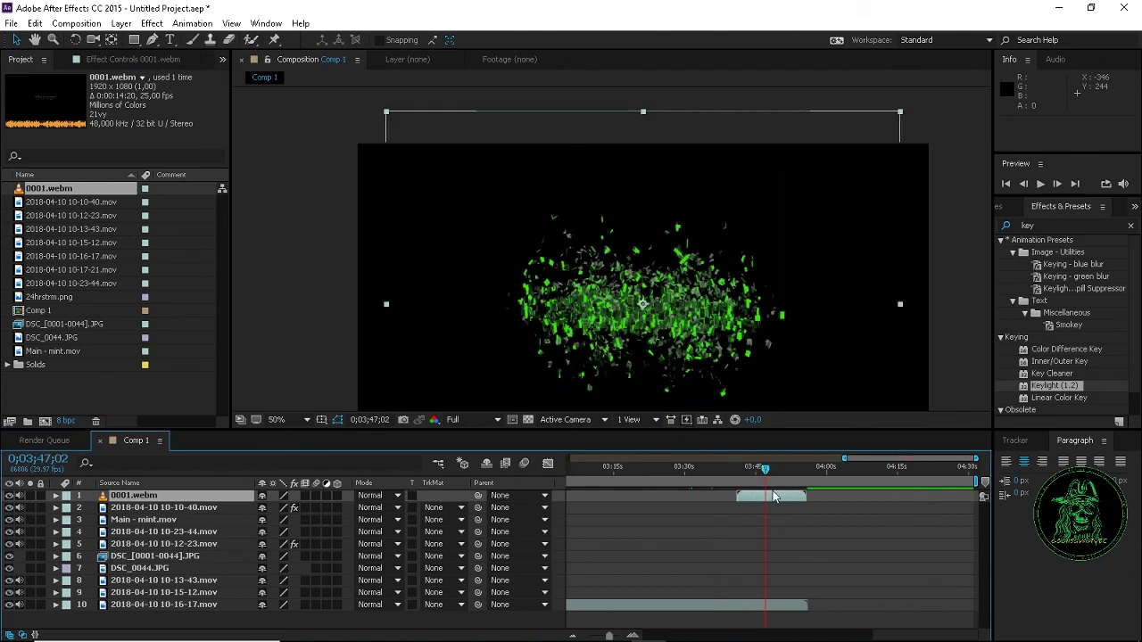
pyautogui.hotkey('ctrl', 'z')
pyautogui.moveTo(52, 190)
pyautogui.mouseDown()
pyautogui.moveTo(375, 571)
pyautogui.moveTo(785, 630)
pyautogui.moveTo(862, 604)
pyautogui.mouseUp()
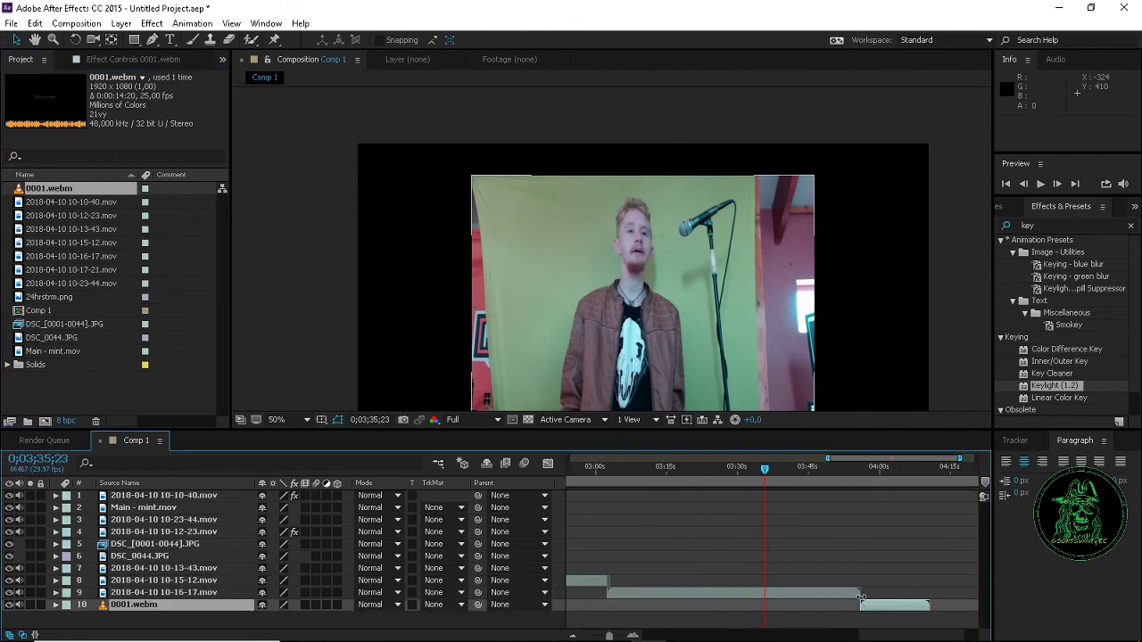
pyautogui.moveTo(785, 465); pyautogui.dragTo(915, 478)
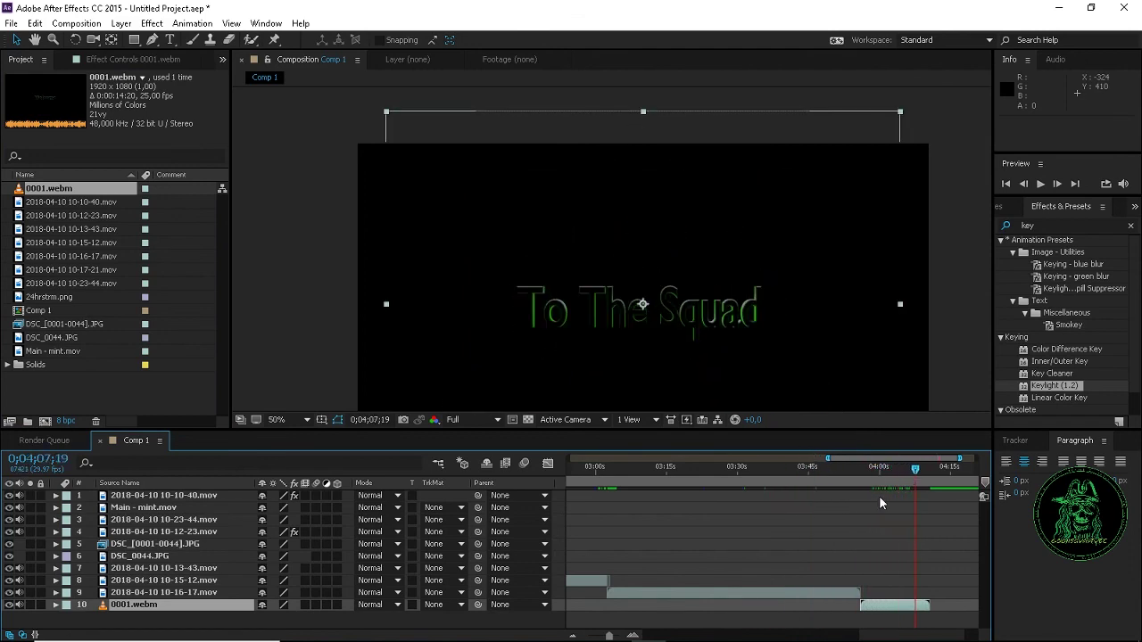
pyautogui.moveTo(829, 458); pyautogui.dragTo(962, 460)
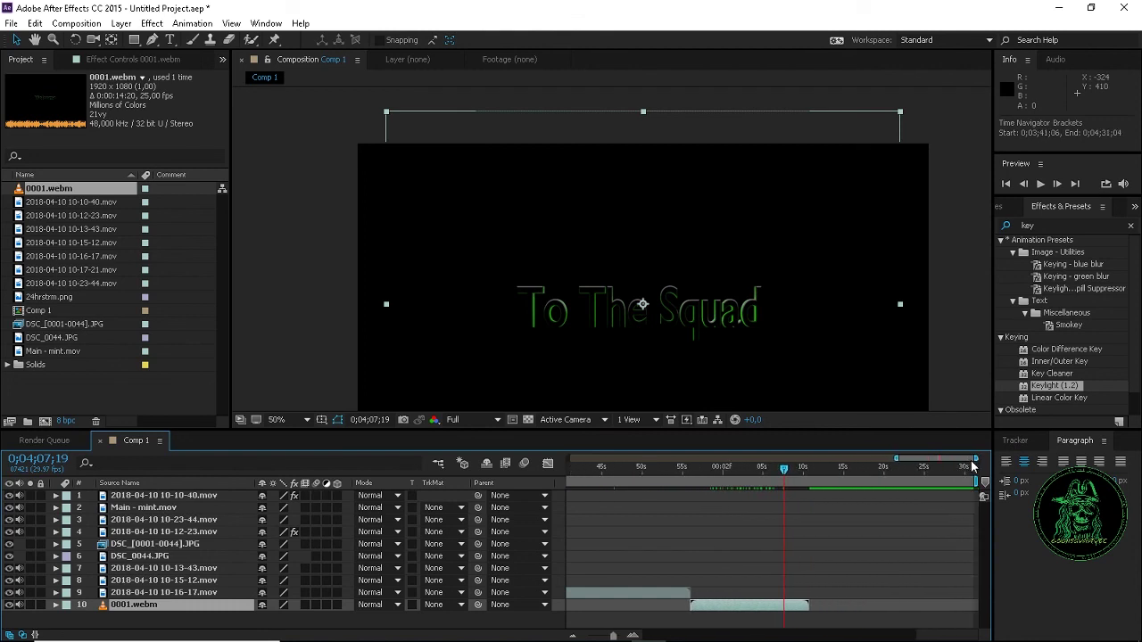
pyautogui.click(68, 280)
pyautogui.click(65, 273)
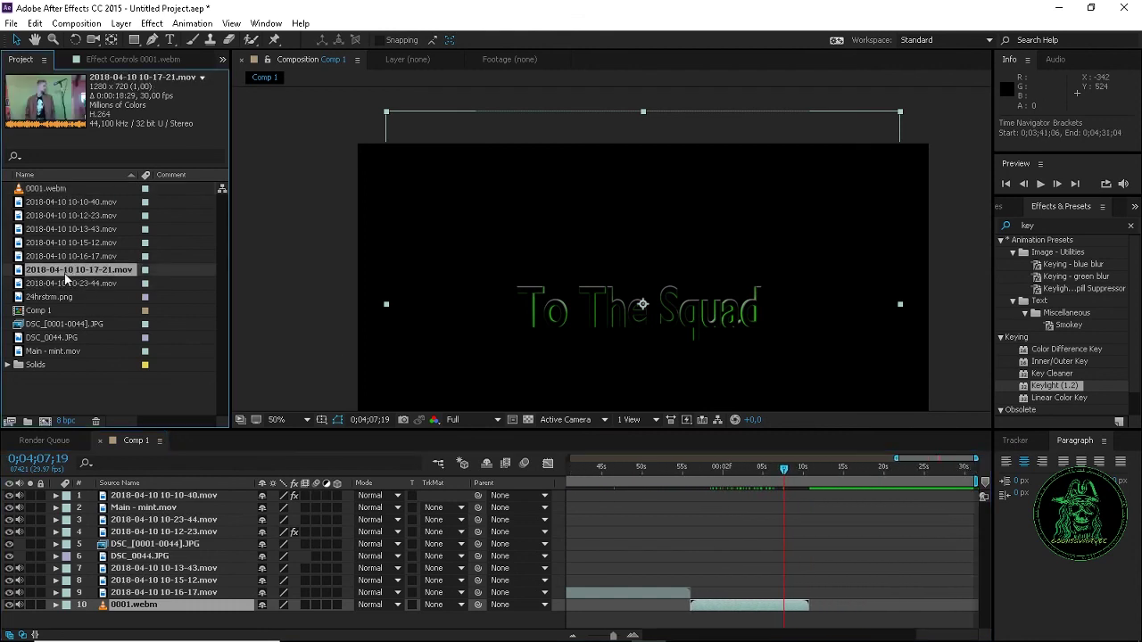
pyautogui.moveTo(59, 280); pyautogui.dragTo(931, 616)
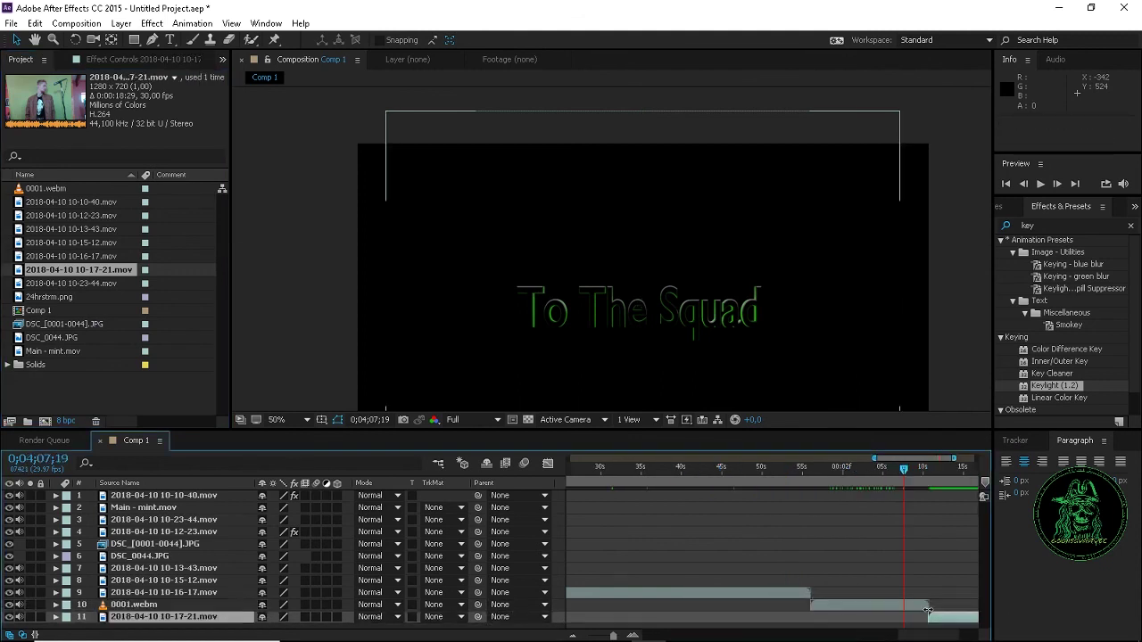
pyautogui.moveTo(900, 460); pyautogui.dragTo(943, 459)
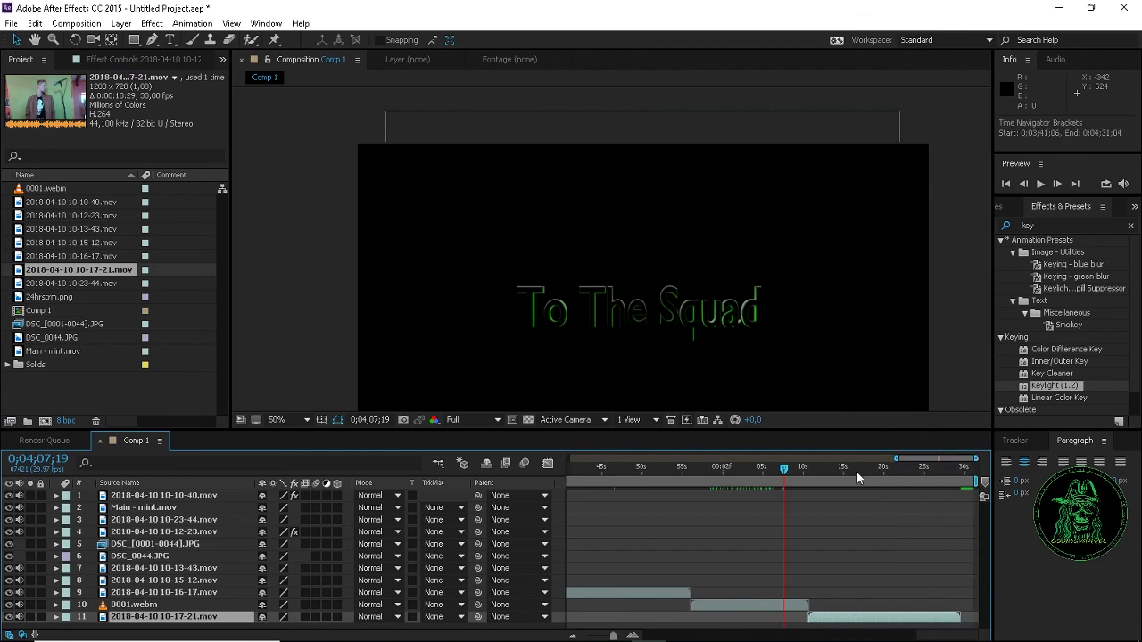
pyautogui.moveTo(806, 469); pyautogui.dragTo(844, 469)
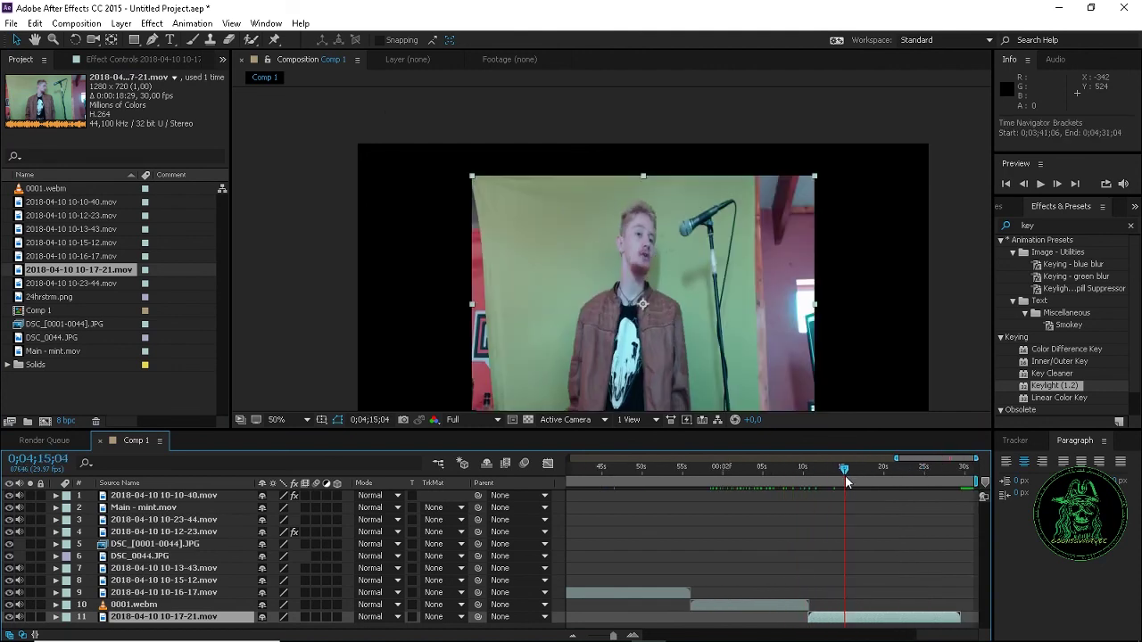
pyautogui.press(',')
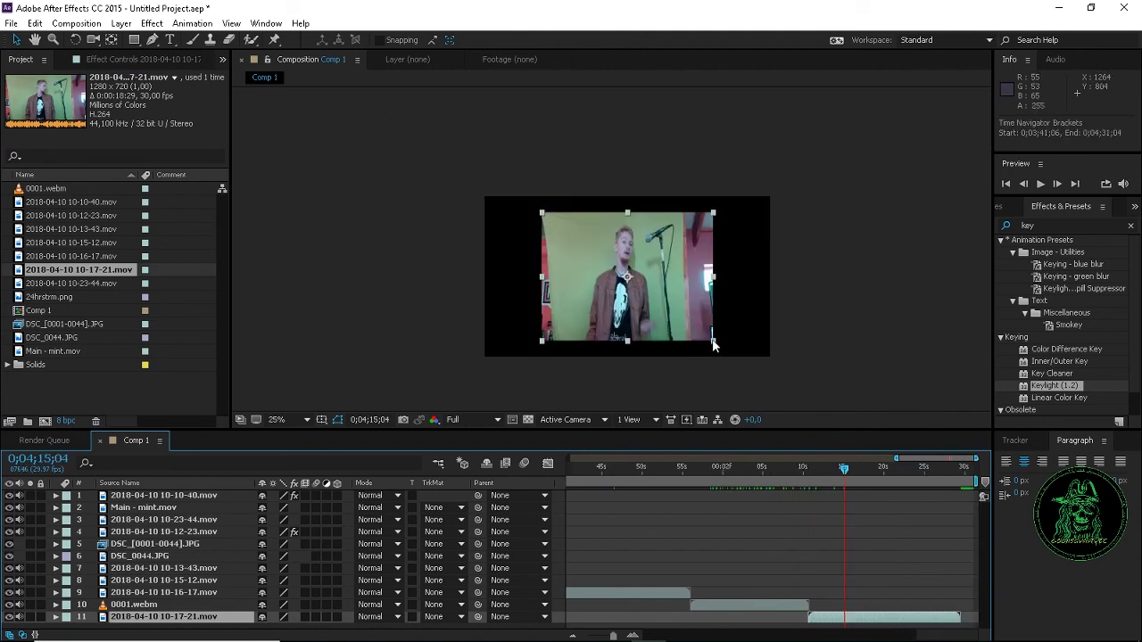
pyautogui.moveTo(845, 469); pyautogui.dragTo(950, 483)
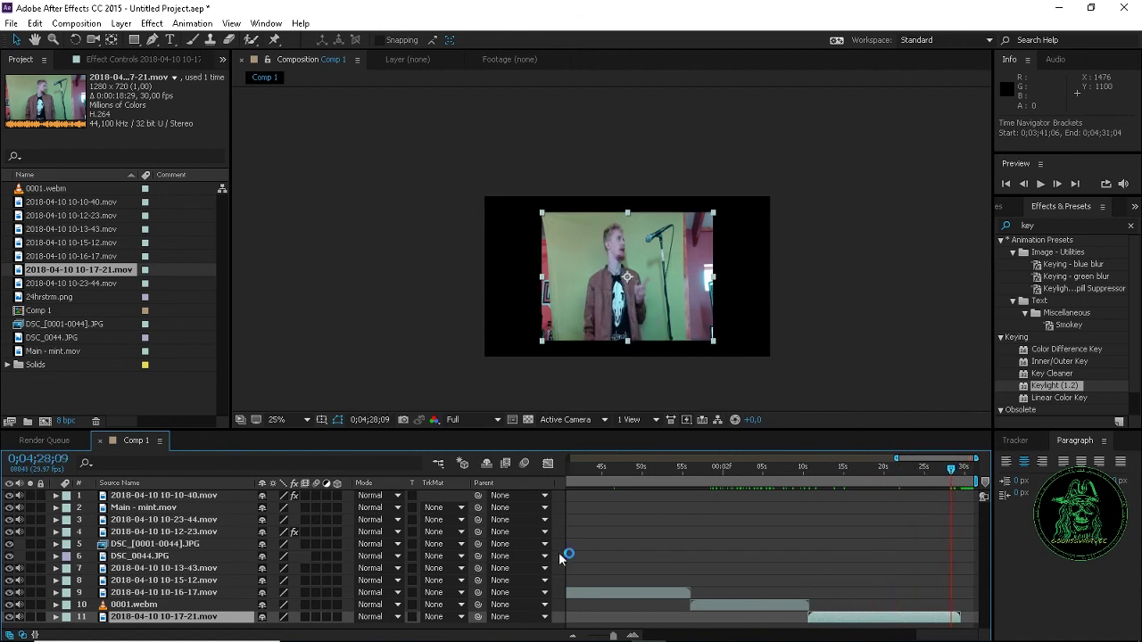
pyautogui.hotkey('ctrl', 'shift', 'd')
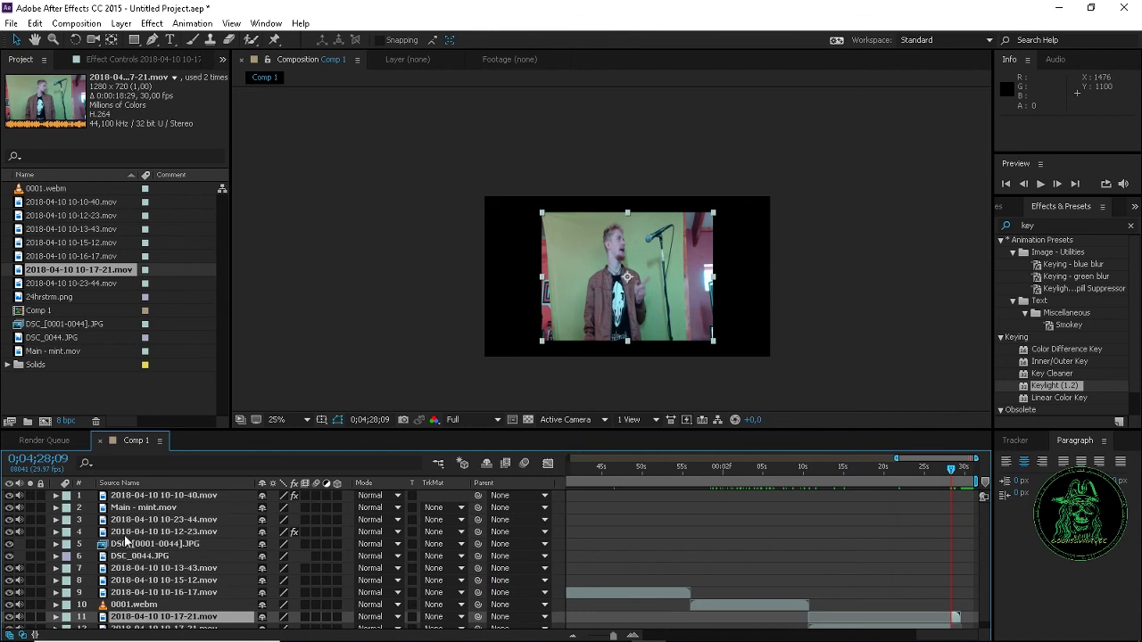
pyautogui.press('Delete')
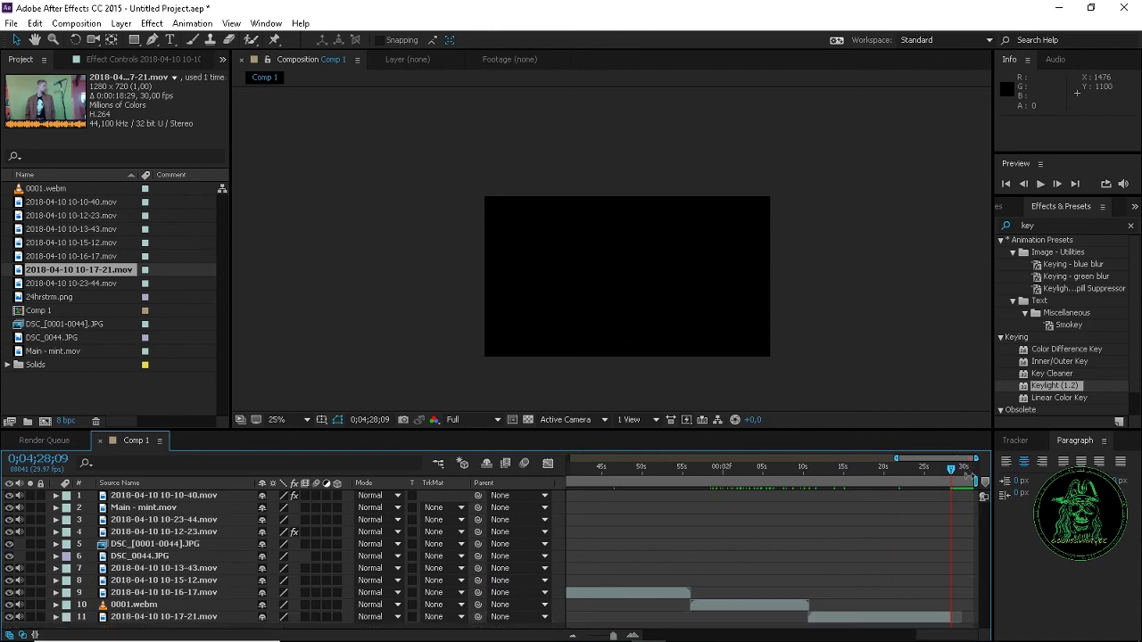
# End the work area at 0;04;28;17 and trim Comp 1 to it, with the whole timeline in view
pyautogui.rightClick(951, 479)
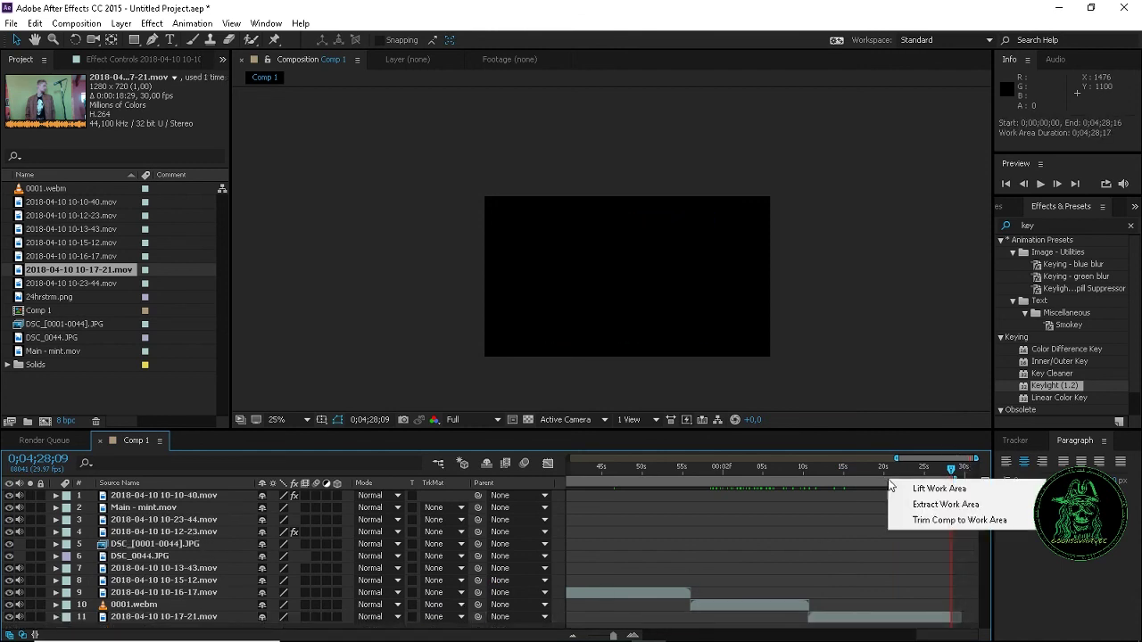
pyautogui.click(947, 520)
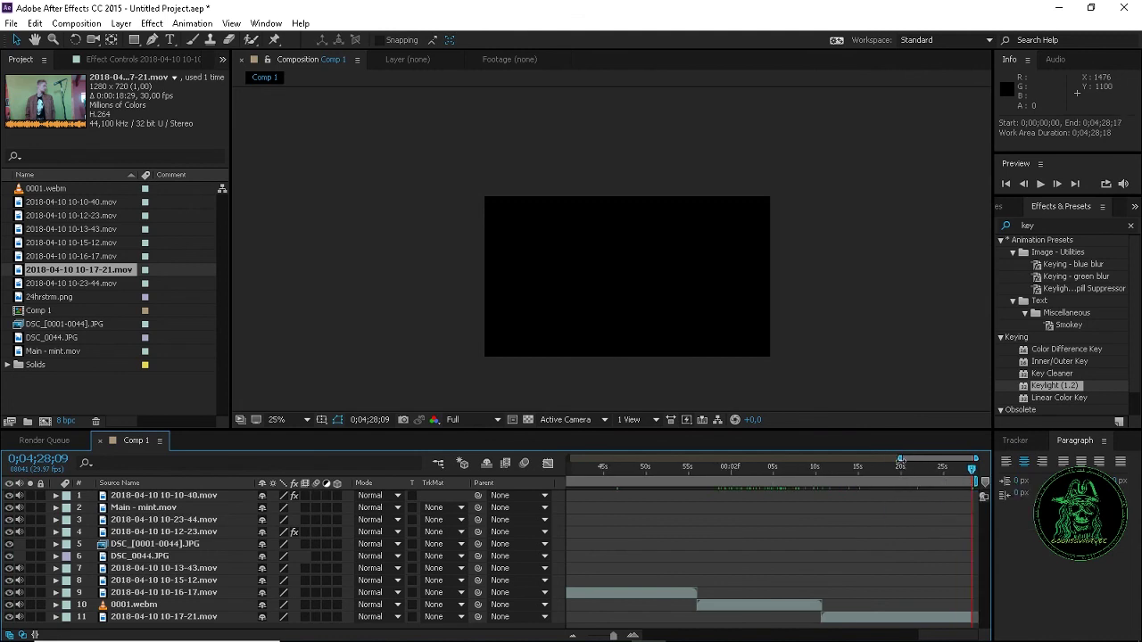
pyautogui.moveTo(901, 458); pyautogui.dragTo(566, 459)
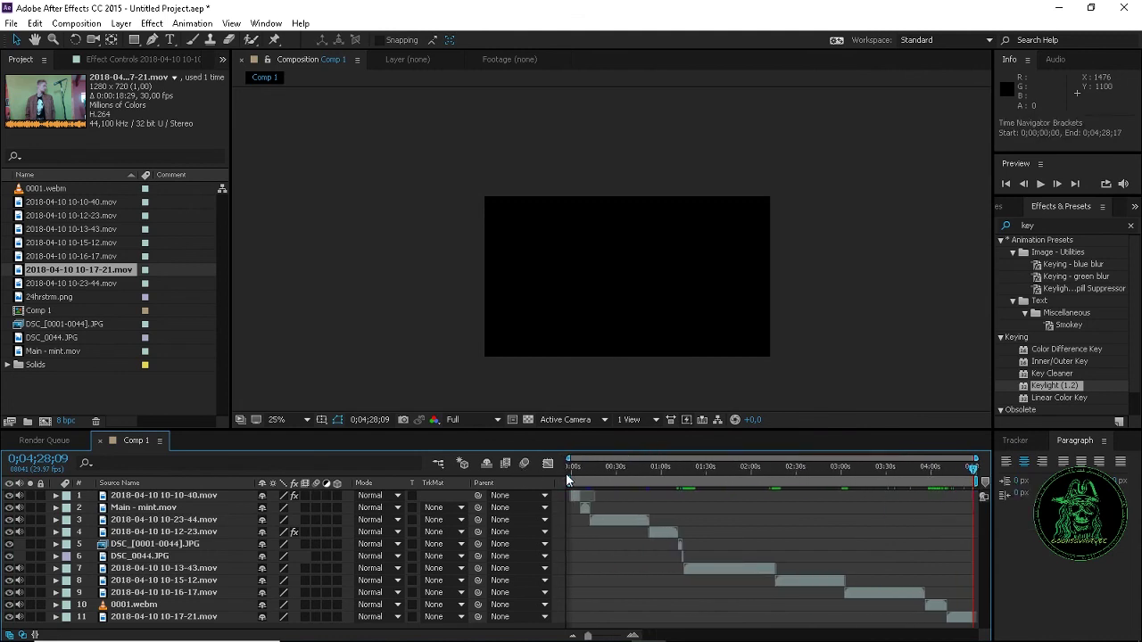
pyautogui.click(571, 471)
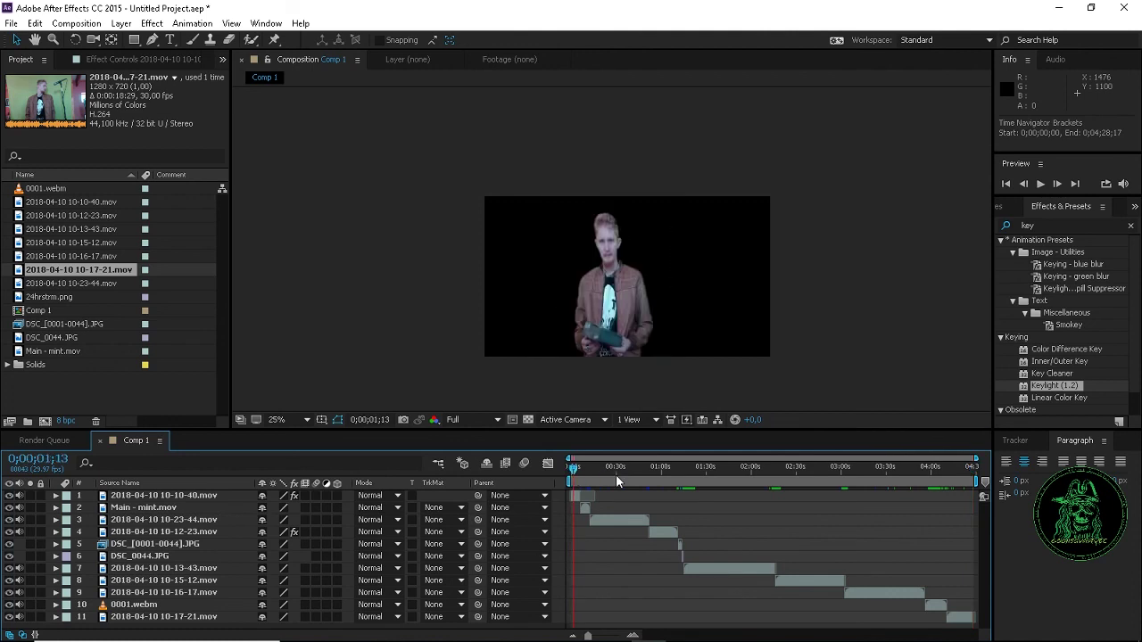
pyautogui.moveTo(615, 475); pyautogui.dragTo(740, 465)
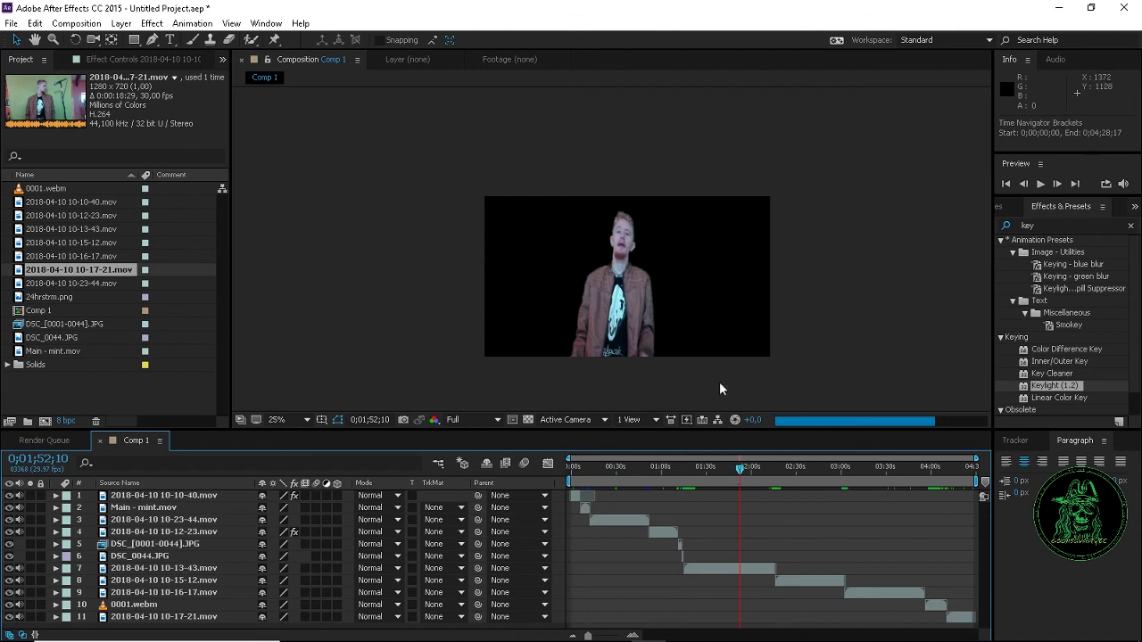
pyautogui.click(696, 337)
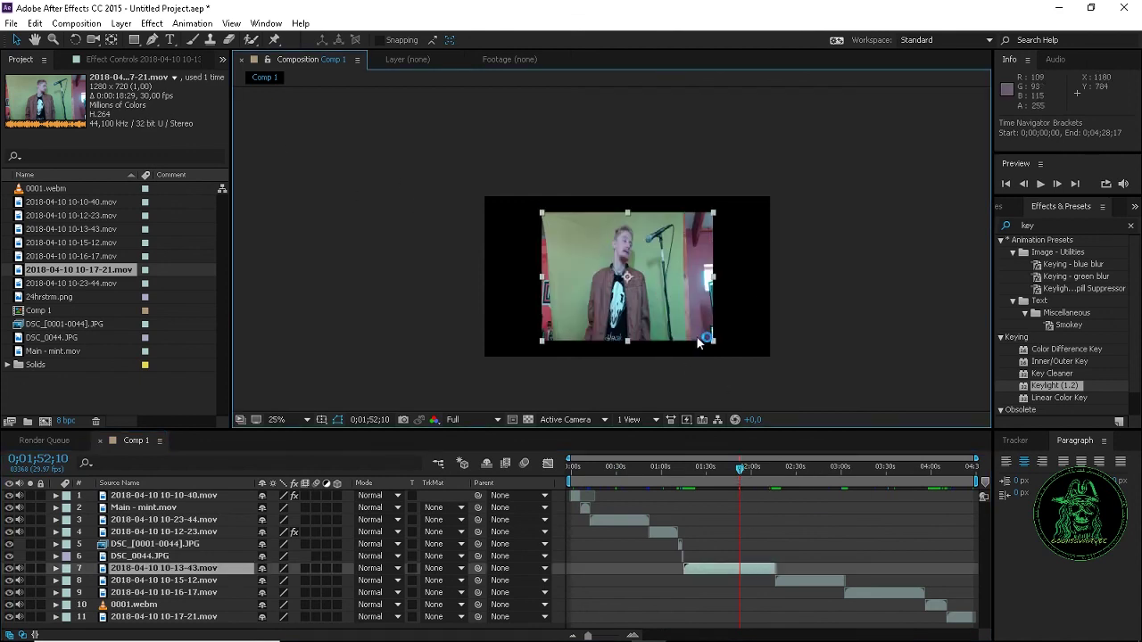
pyautogui.moveTo(713, 343); pyautogui.dragTo(737, 362)
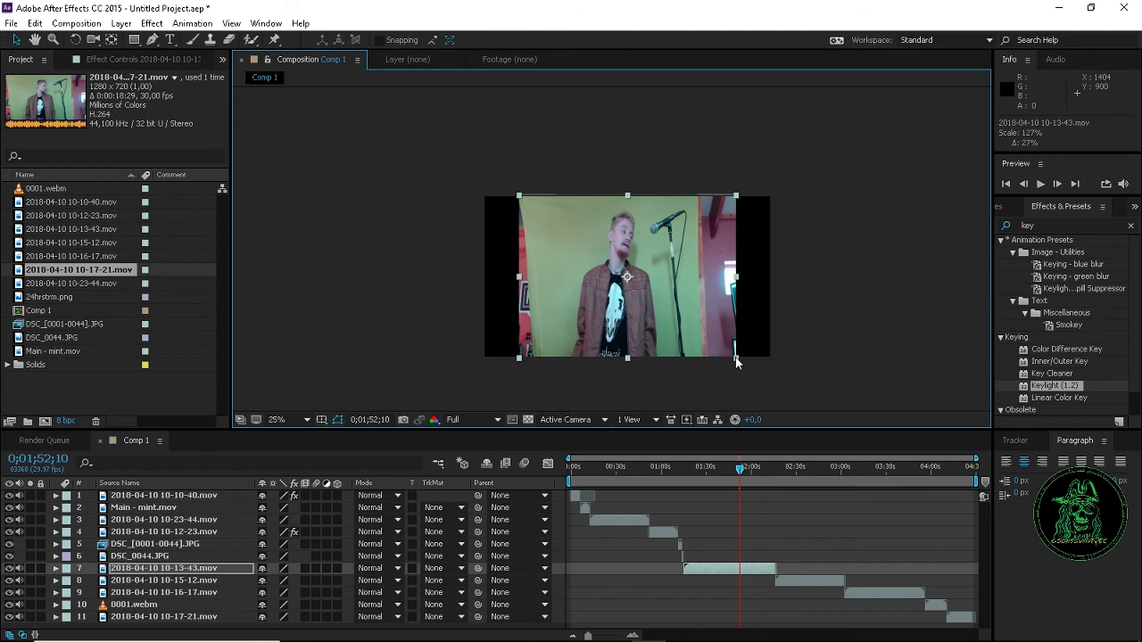
pyautogui.click(805, 472)
pyautogui.click(675, 333)
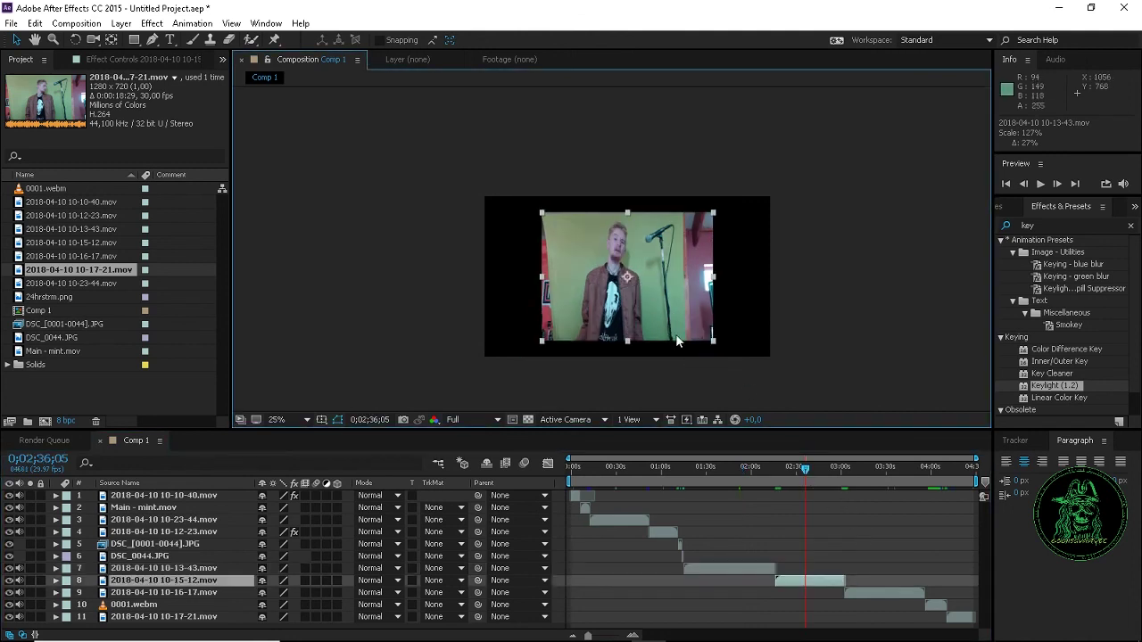
pyautogui.moveTo(713, 341); pyautogui.dragTo(741, 361)
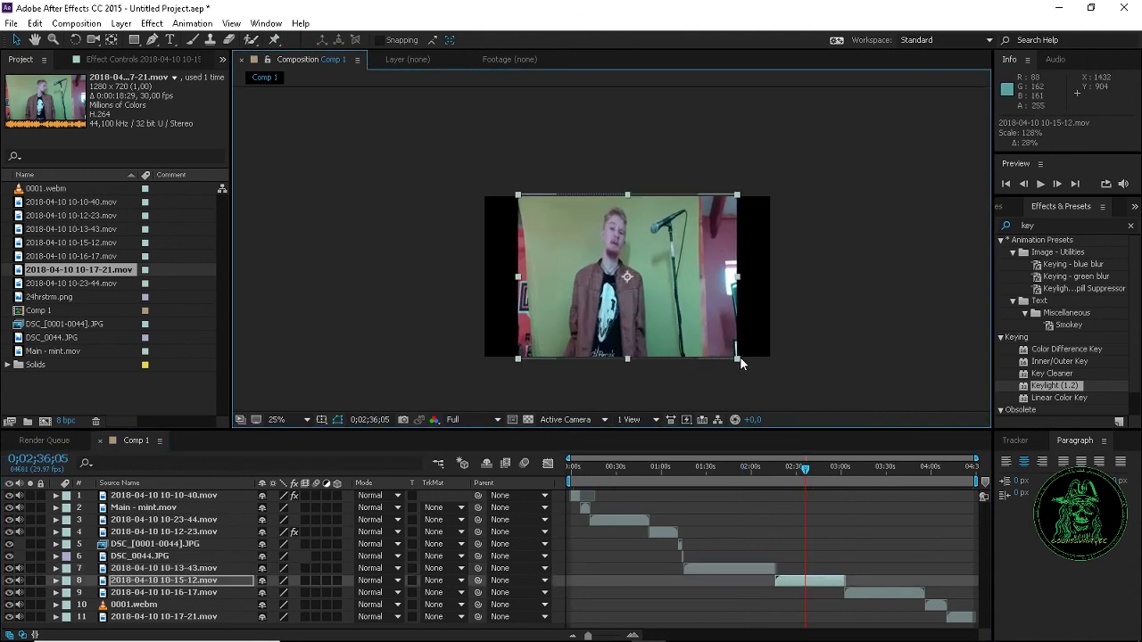
pyautogui.click(875, 472)
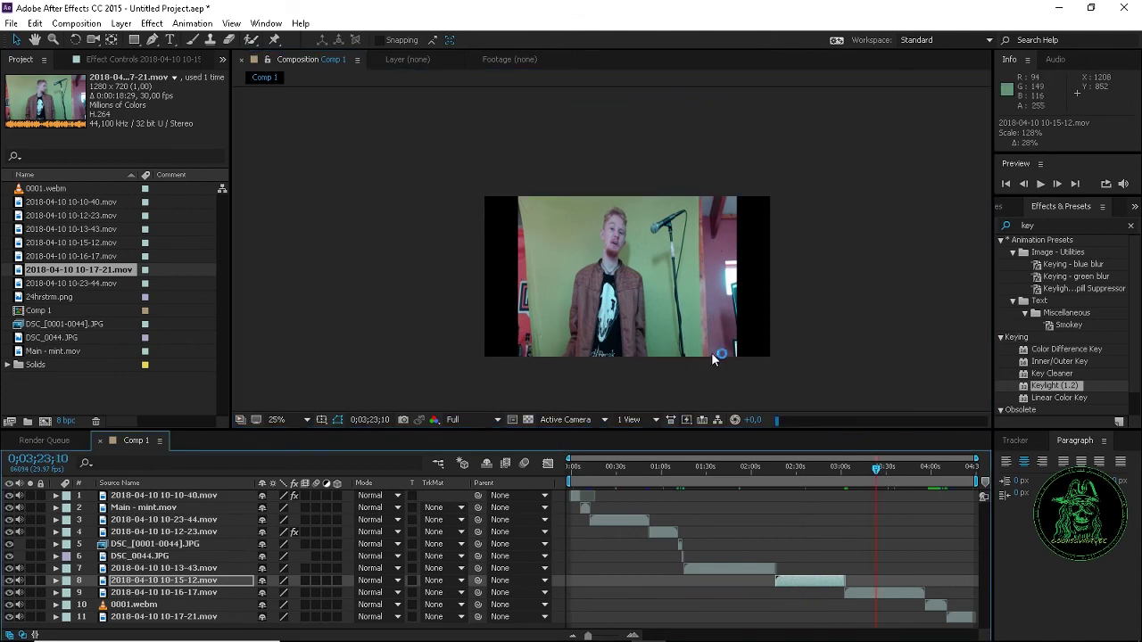
pyautogui.click(683, 323)
pyautogui.moveTo(714, 341); pyautogui.dragTo(746, 360)
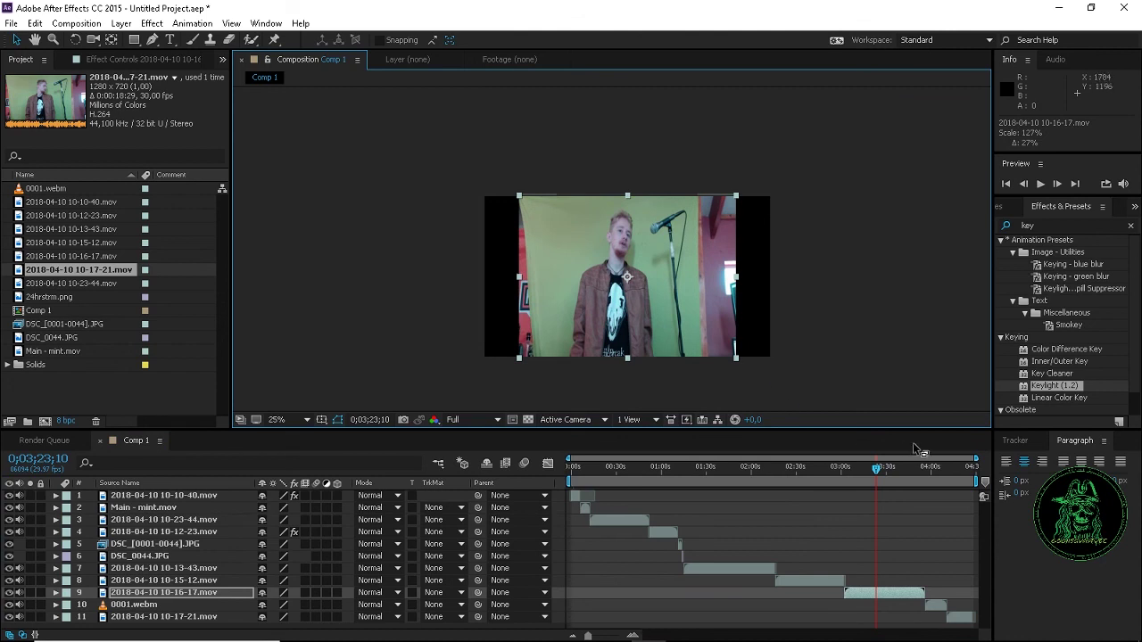
pyautogui.click(961, 468)
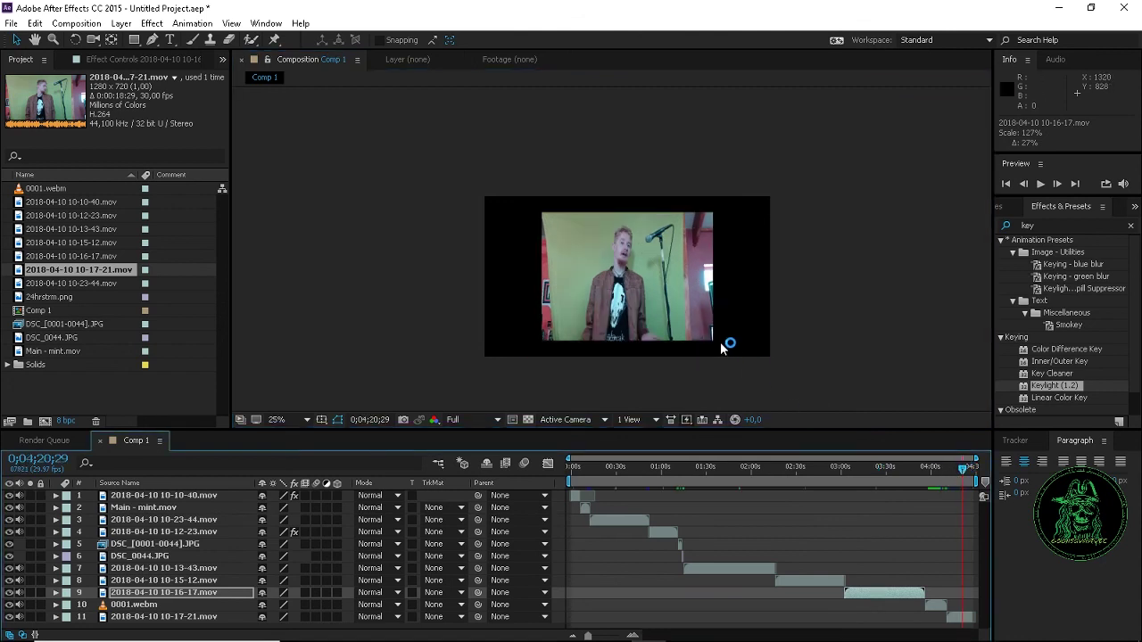
pyautogui.click(663, 301)
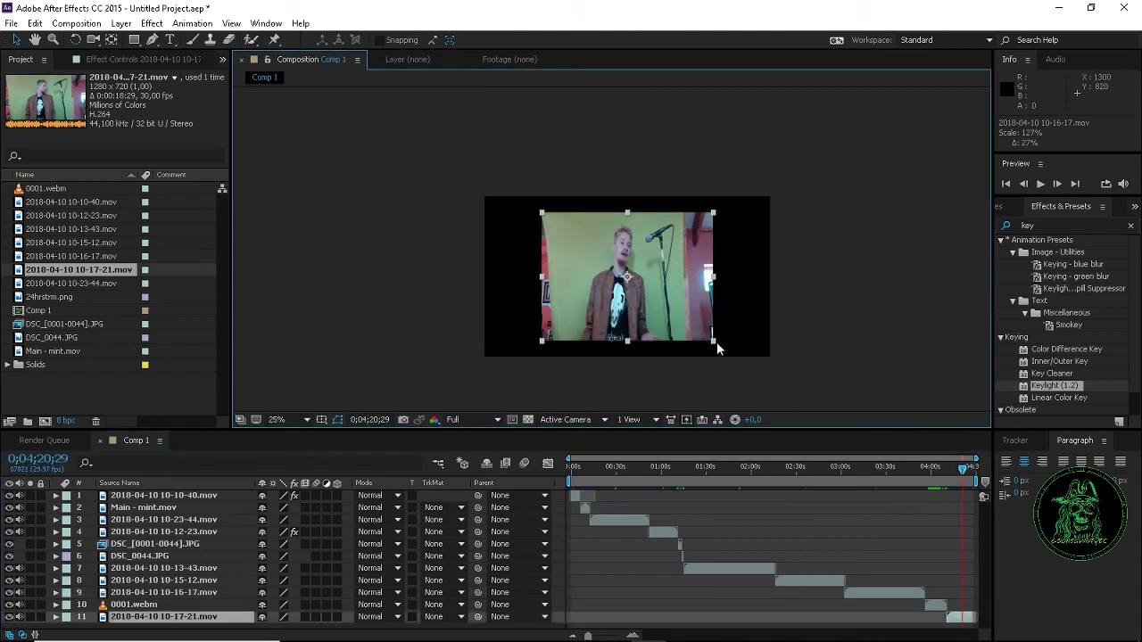
pyautogui.moveTo(714, 341); pyautogui.dragTo(739, 358)
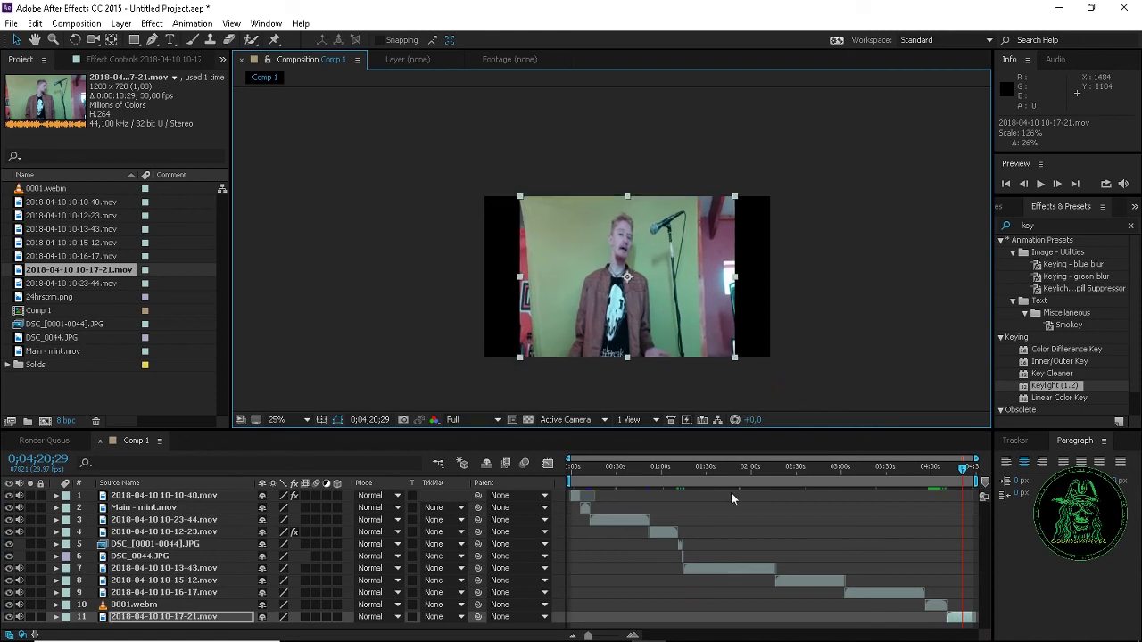
pyautogui.click(789, 470)
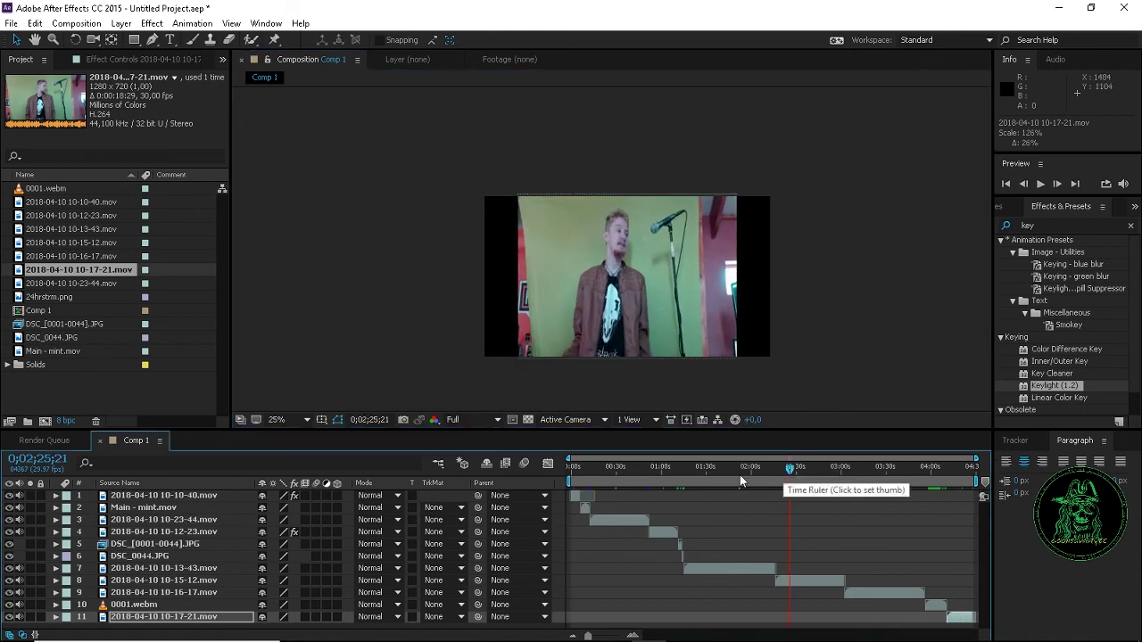
pyautogui.click(656, 471)
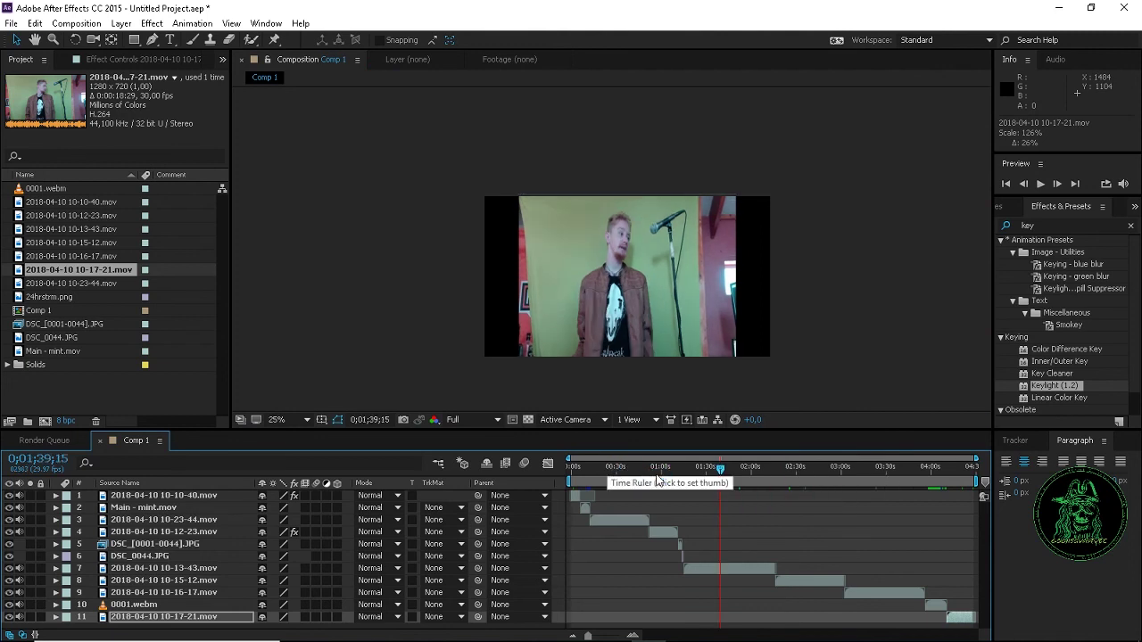
pyautogui.click(698, 473)
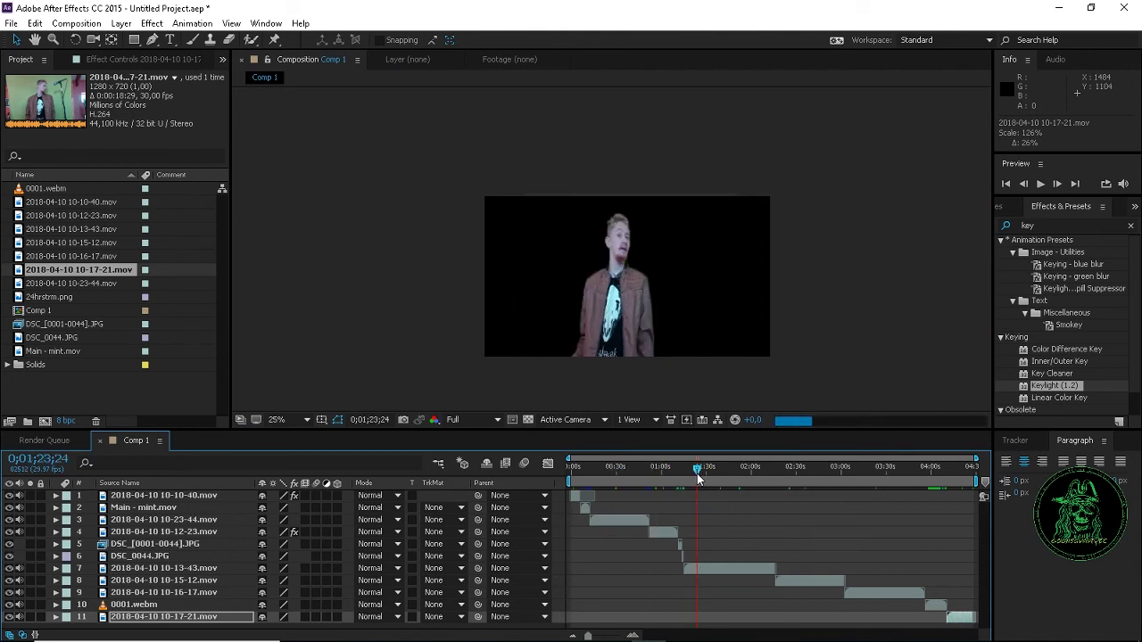
pyautogui.click(678, 471)
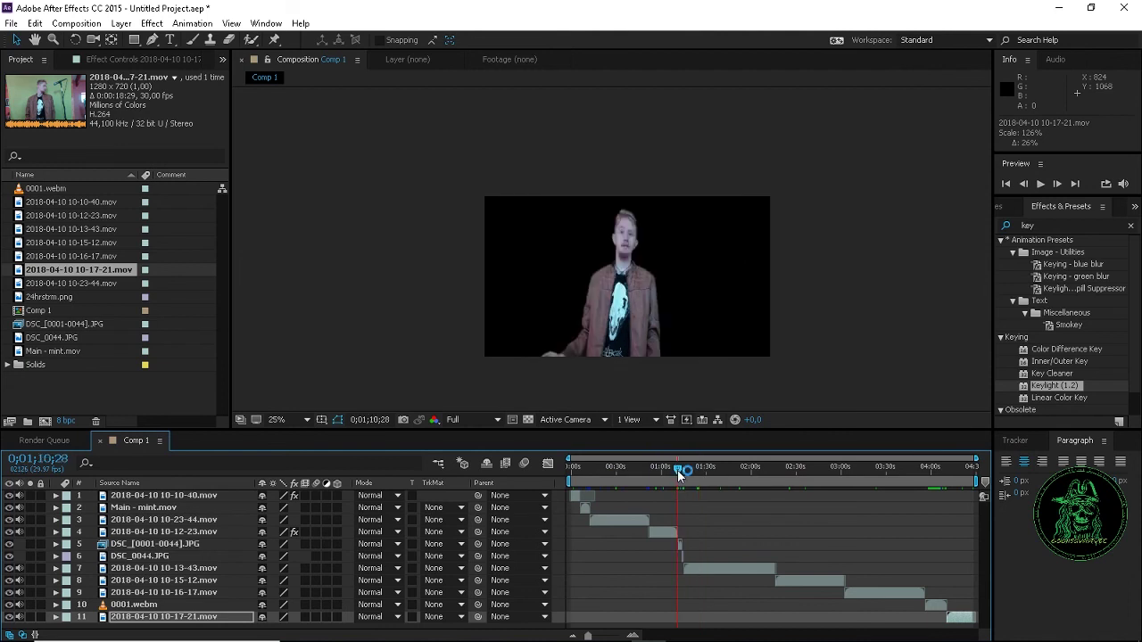
pyautogui.moveTo(680, 469); pyautogui.dragTo(692, 470)
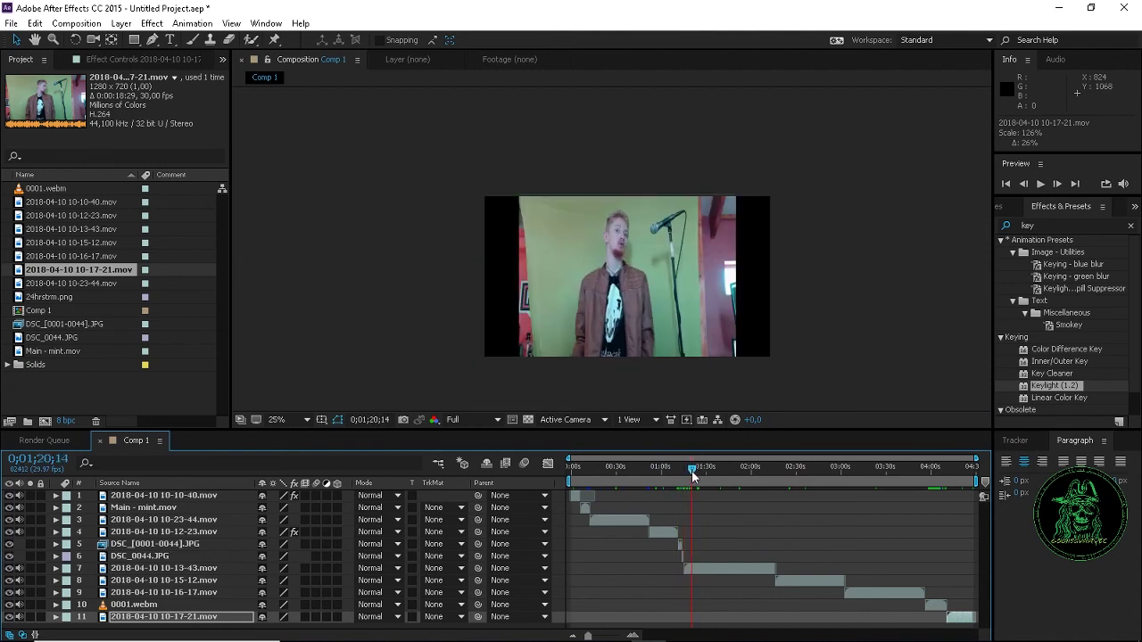
pyautogui.scroll(2, 616, 278)
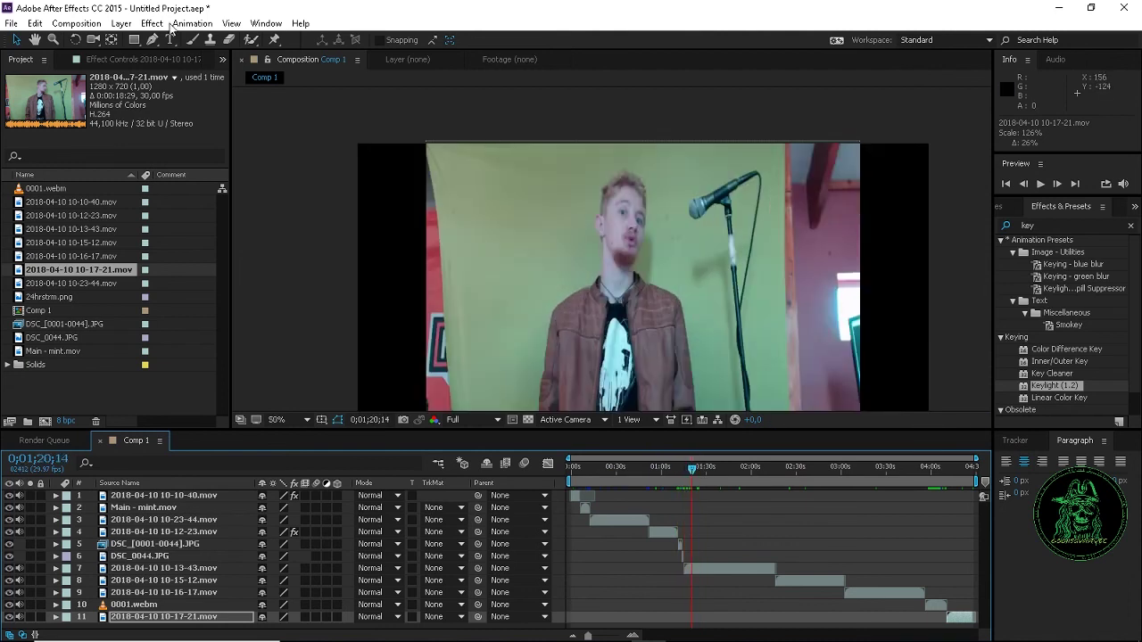
pyautogui.press('h')
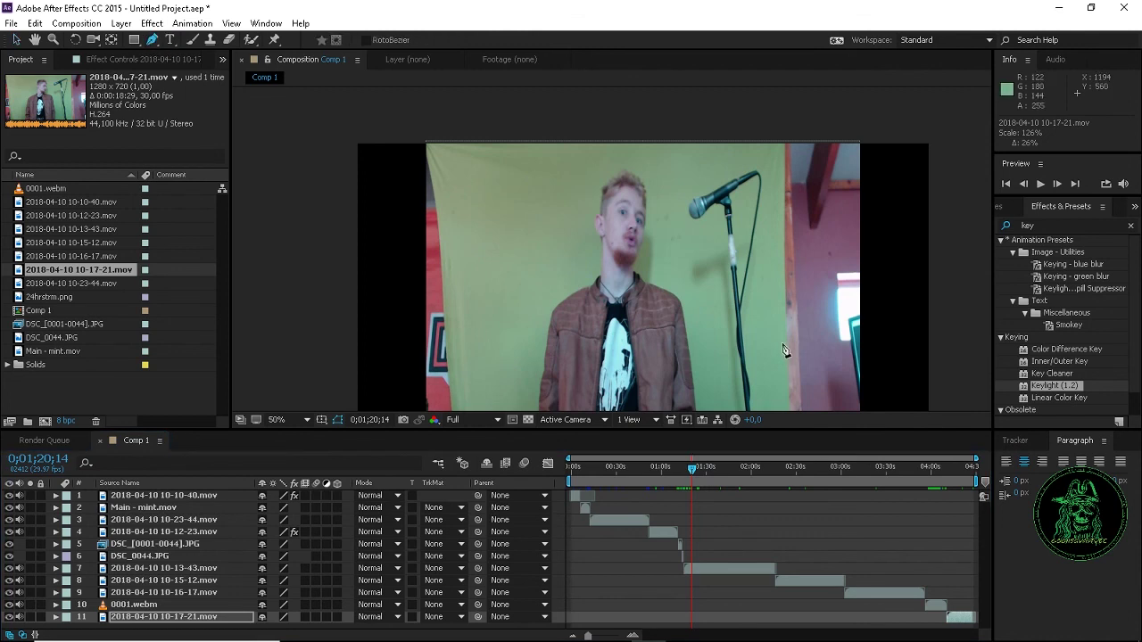
pyautogui.moveTo(787, 351); pyautogui.dragTo(726, 277)
pyautogui.press('g')
pyautogui.click(689, 398)
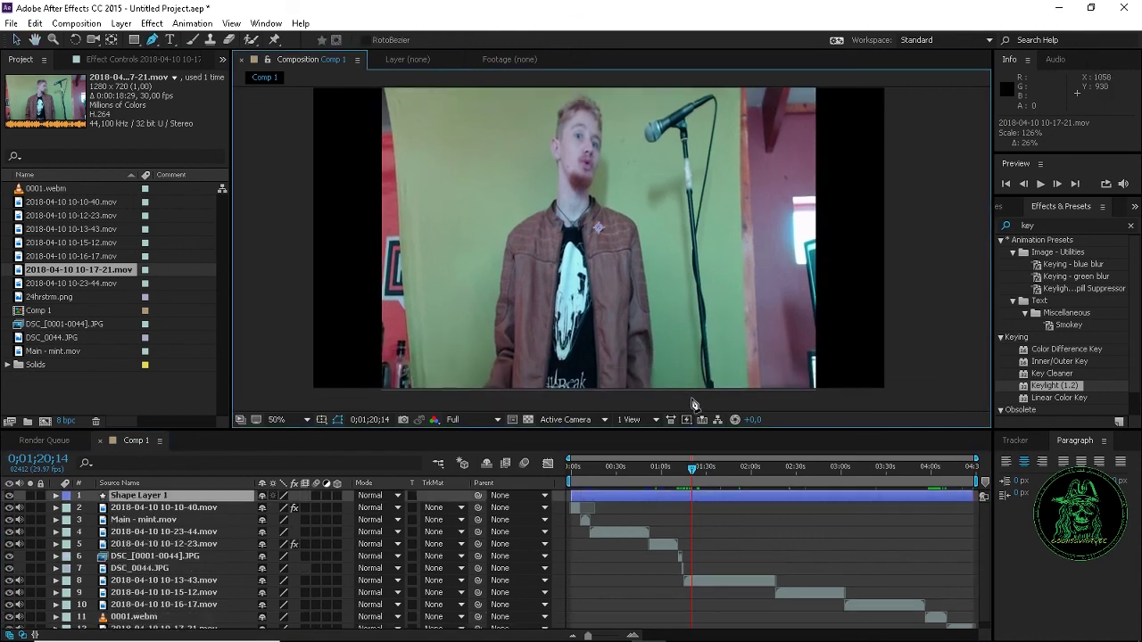
pyautogui.click(693, 342)
pyautogui.click(670, 236)
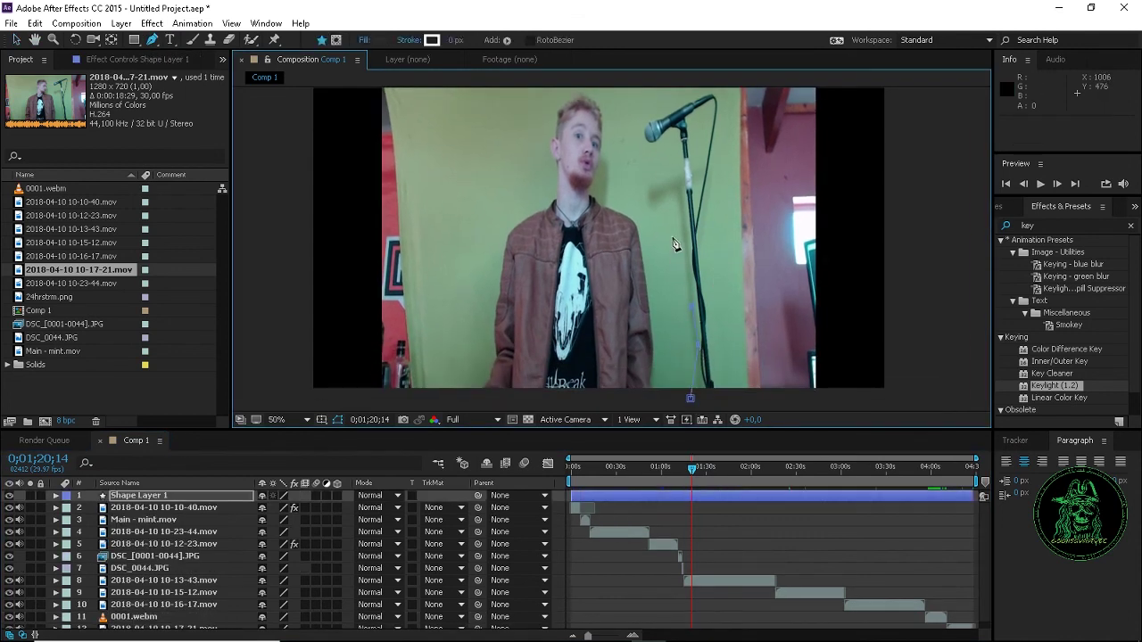
pyautogui.click(675, 162)
pyautogui.click(643, 148)
pyautogui.click(633, 130)
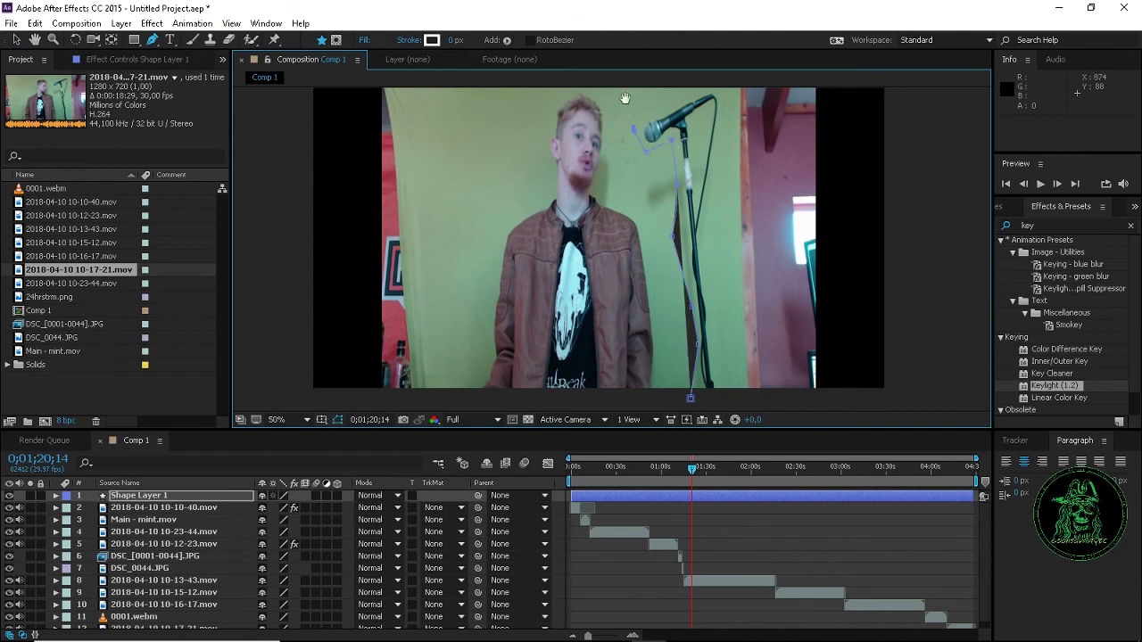
pyautogui.moveTo(624, 99); pyautogui.dragTo(632, 167)
pyautogui.click(633, 156)
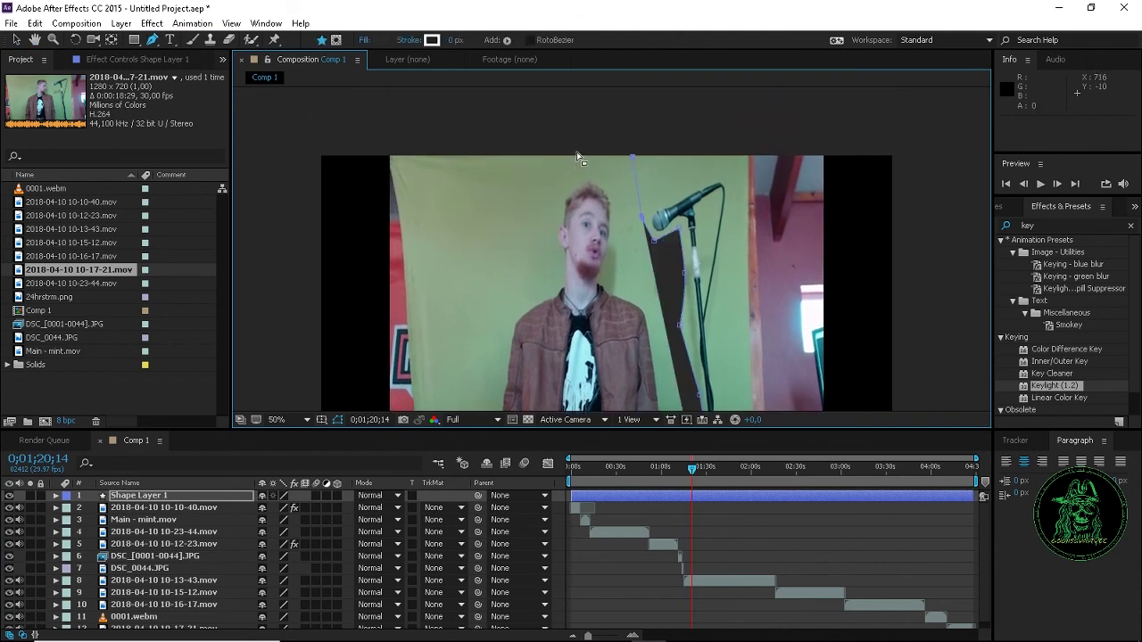
pyautogui.hotkey('ctrl', 'z')
pyautogui.click(177, 519)
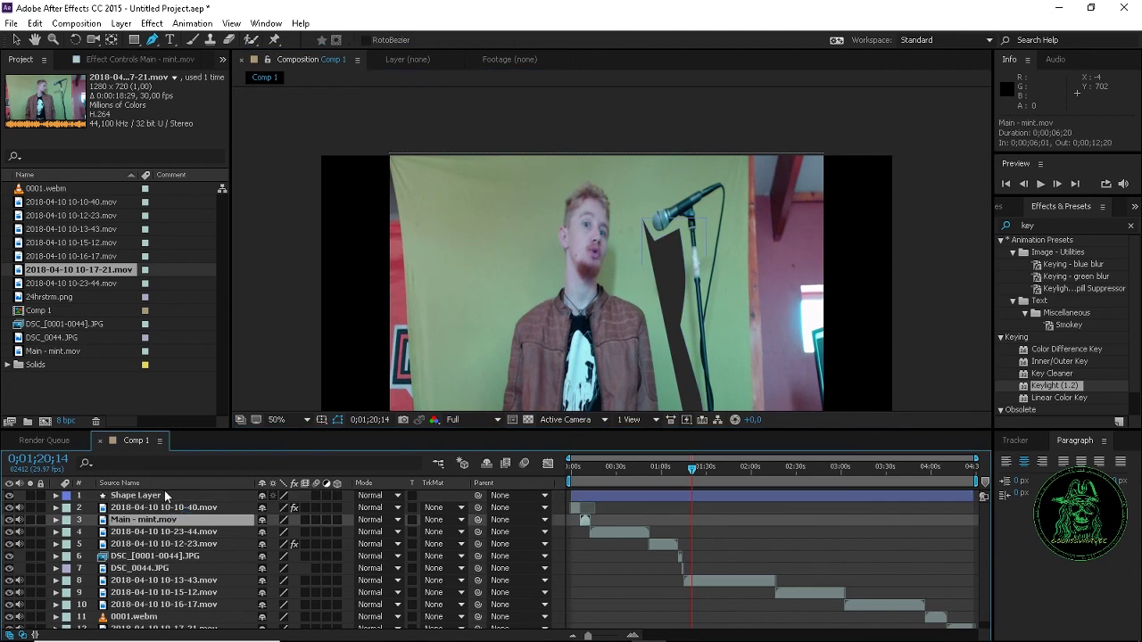
pyautogui.click(164, 495)
pyautogui.press('Delete')
pyautogui.click(728, 570)
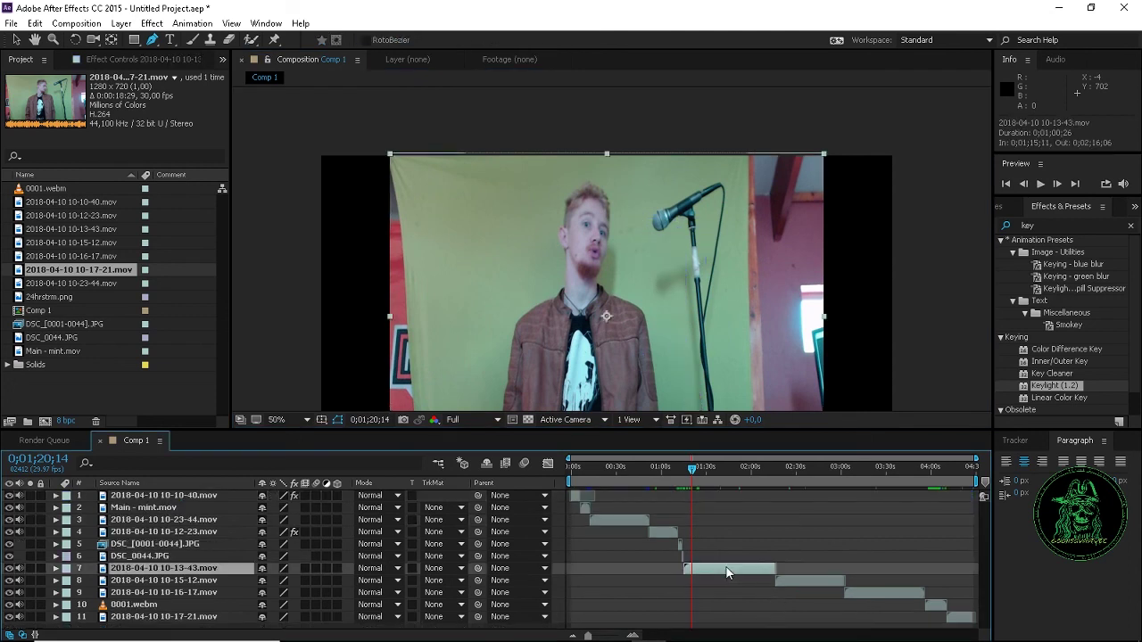
pyautogui.click(683, 308)
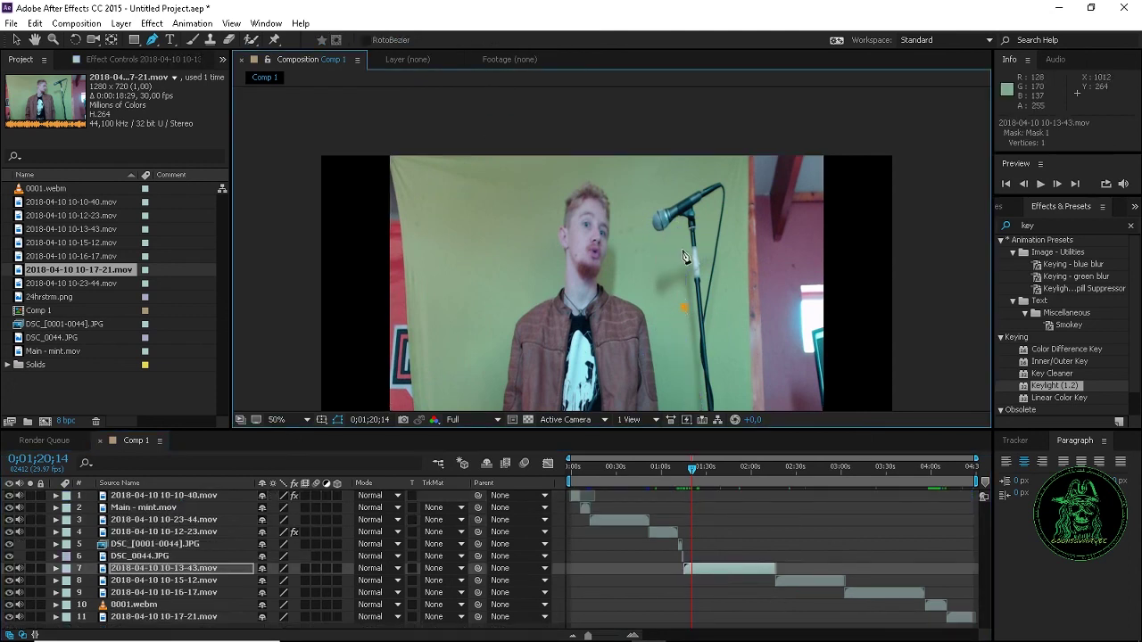
pyautogui.click(683, 250)
pyautogui.click(548, 155)
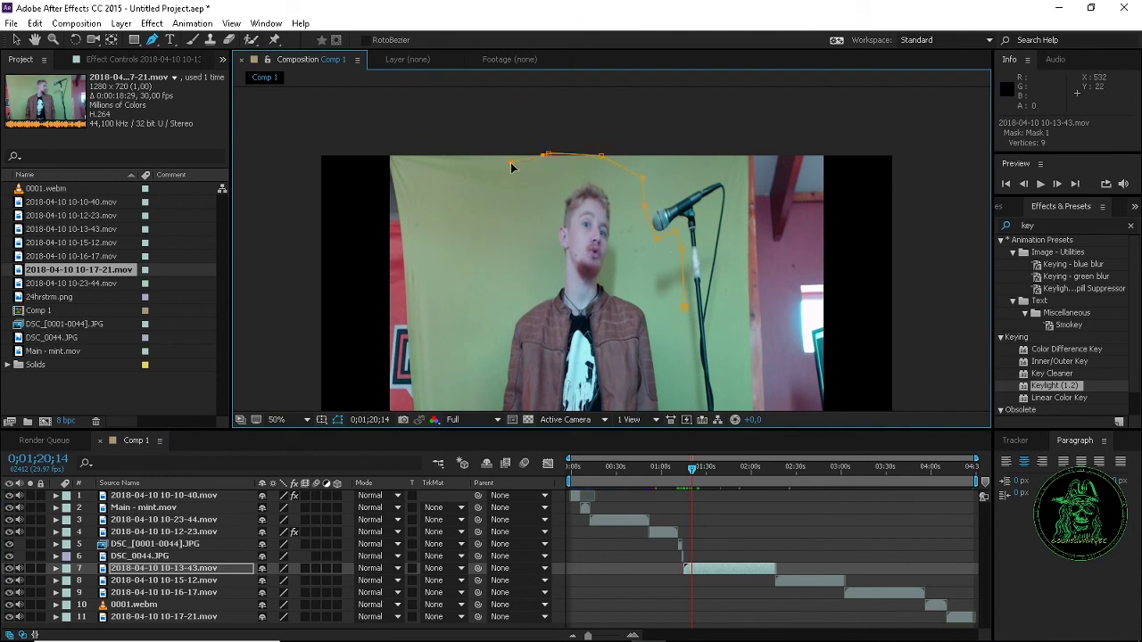
pyautogui.click(468, 192)
pyautogui.moveTo(440, 403); pyautogui.dragTo(466, 254)
pyautogui.click(461, 361)
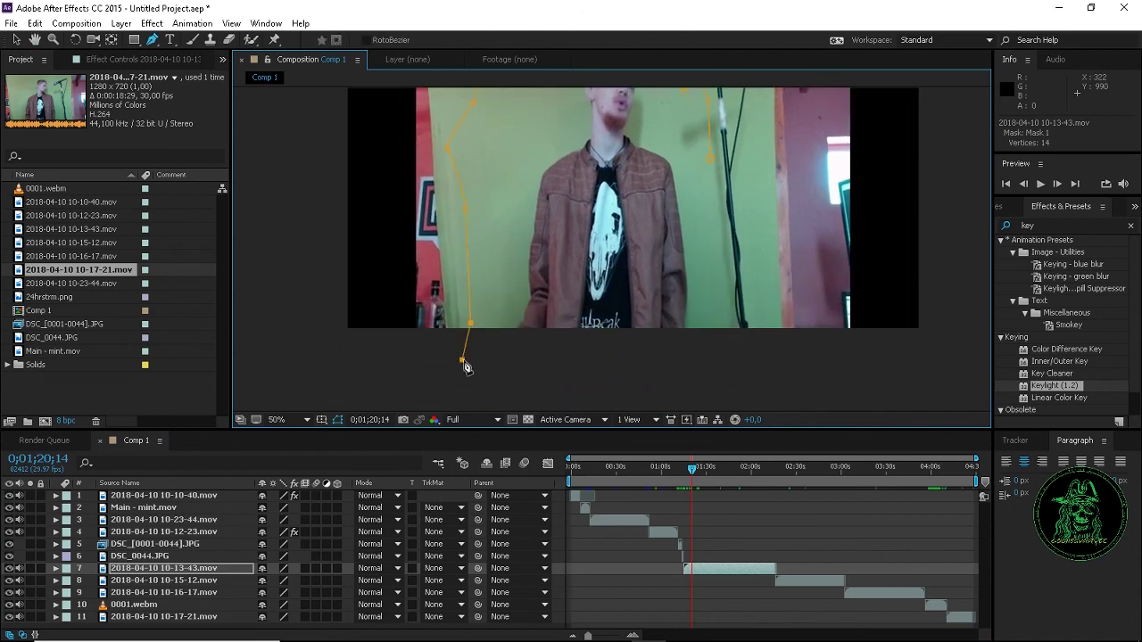
pyautogui.click(727, 354)
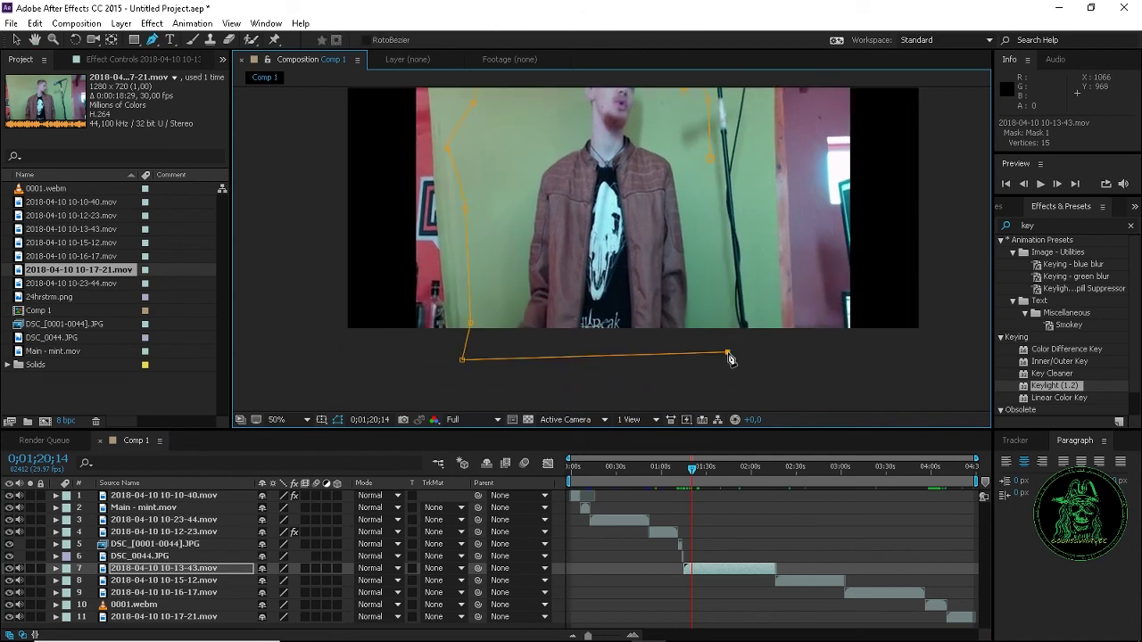
pyautogui.click(720, 298)
pyautogui.click(711, 163)
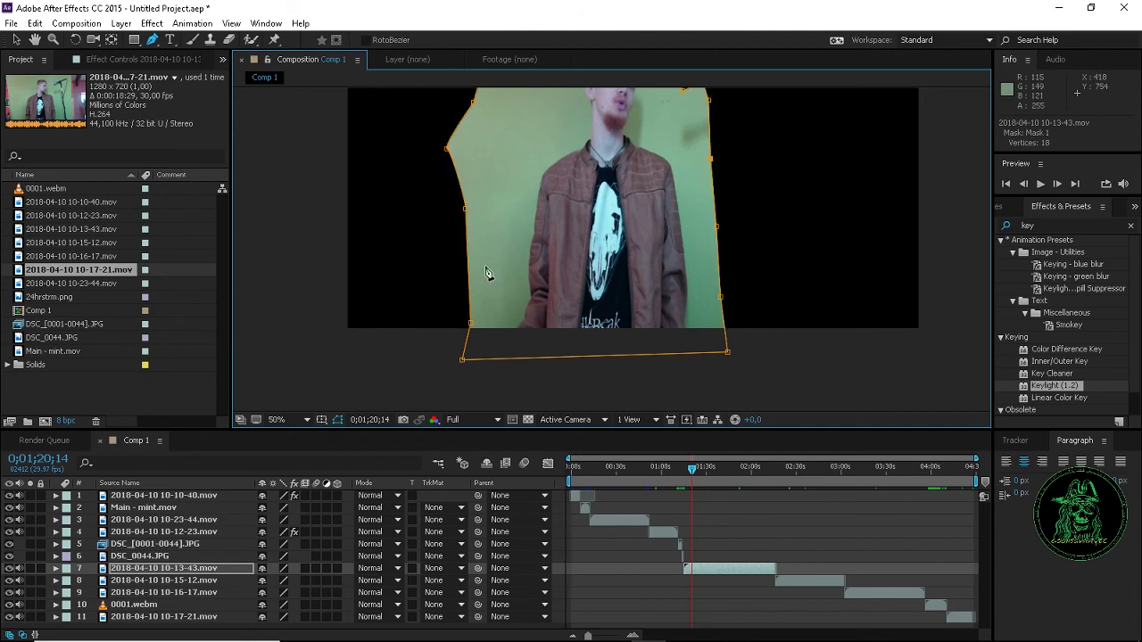
pyautogui.click(798, 475)
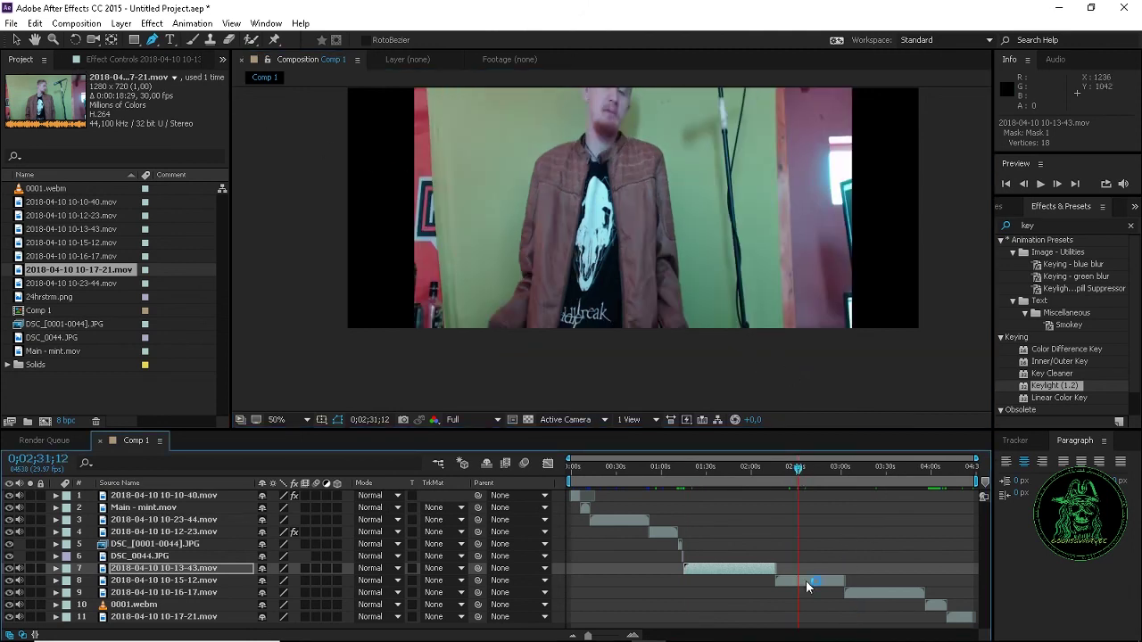
pyautogui.click(806, 579)
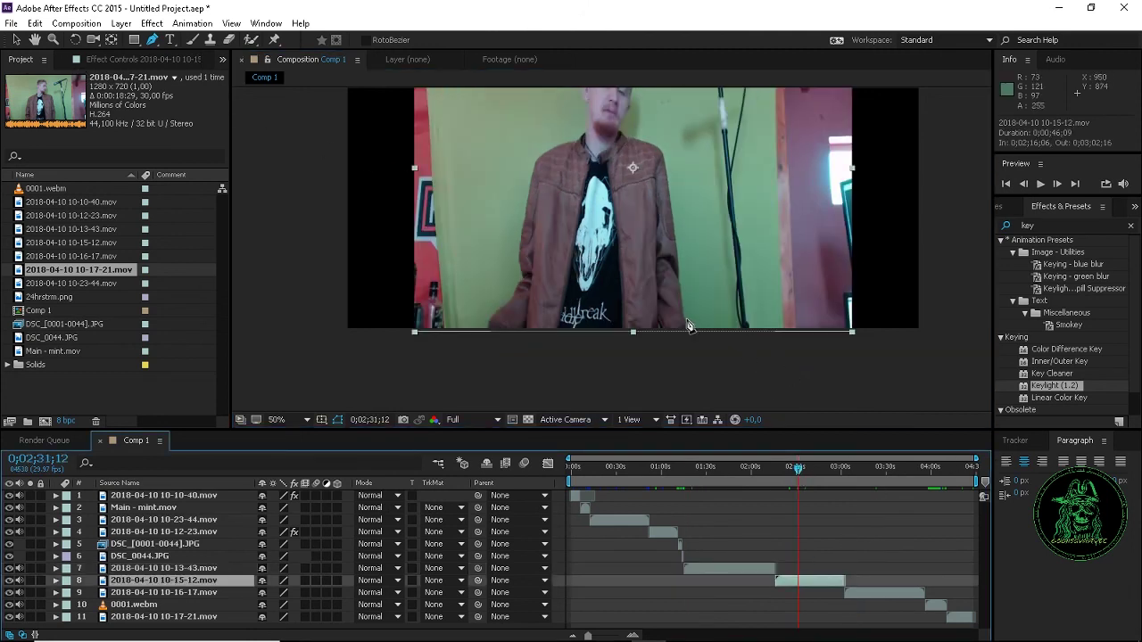
pyautogui.click(734, 340)
pyautogui.click(727, 304)
pyautogui.click(716, 242)
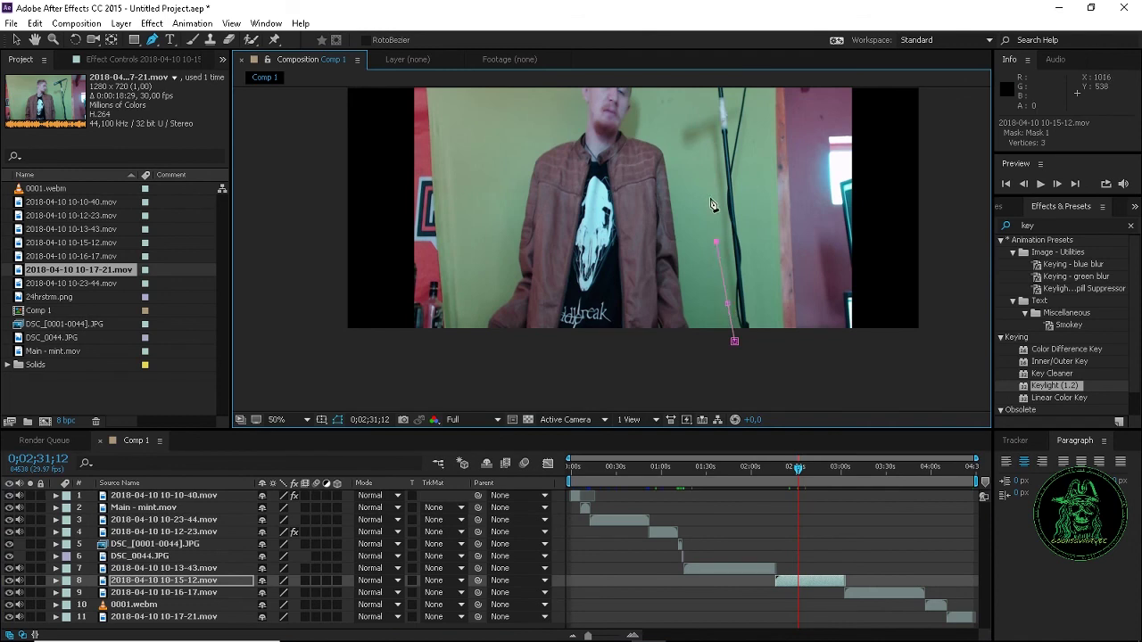
pyautogui.moveTo(700, 127); pyautogui.dragTo(686, 285)
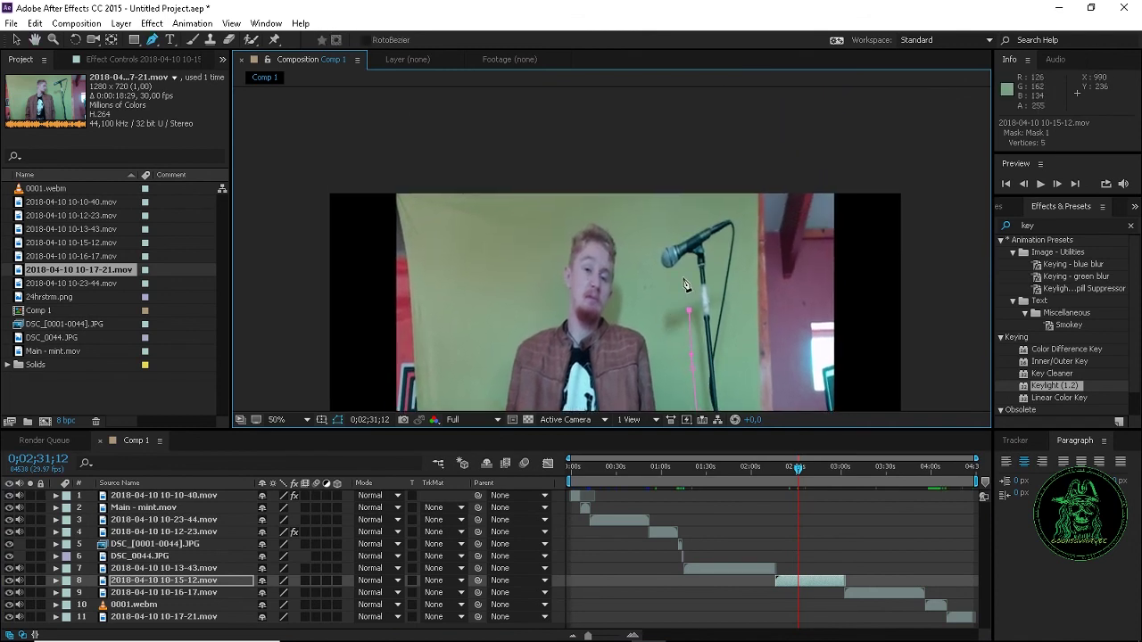
pyautogui.click(681, 268)
pyautogui.click(660, 279)
pyautogui.click(574, 201)
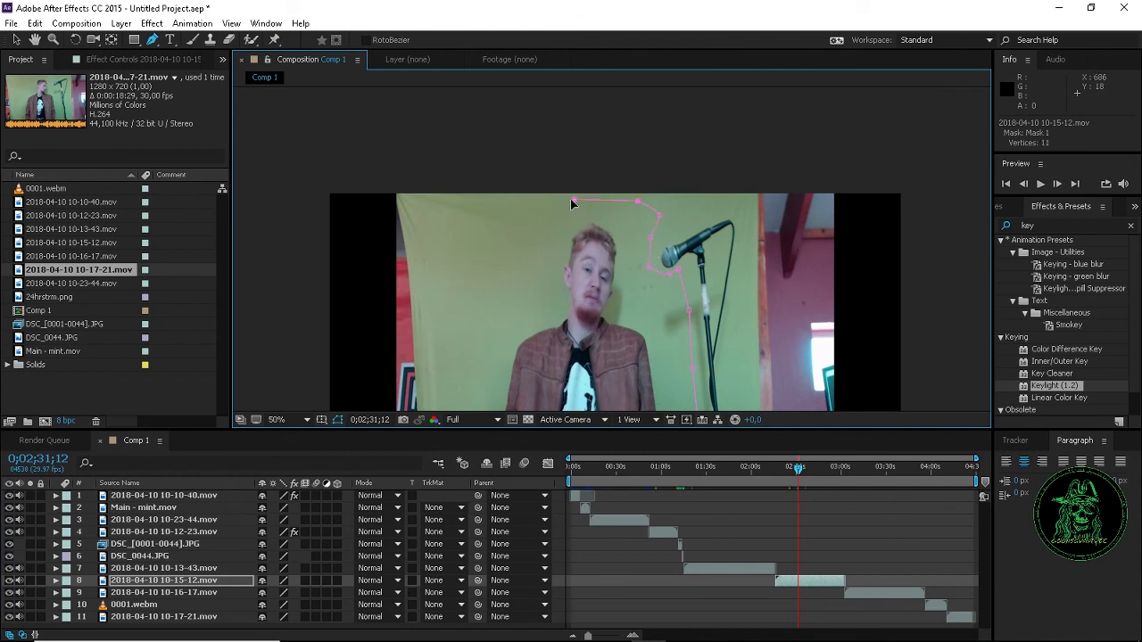
pyautogui.click(499, 204)
pyautogui.moveTo(444, 391); pyautogui.dragTo(462, 243)
pyautogui.click(459, 310)
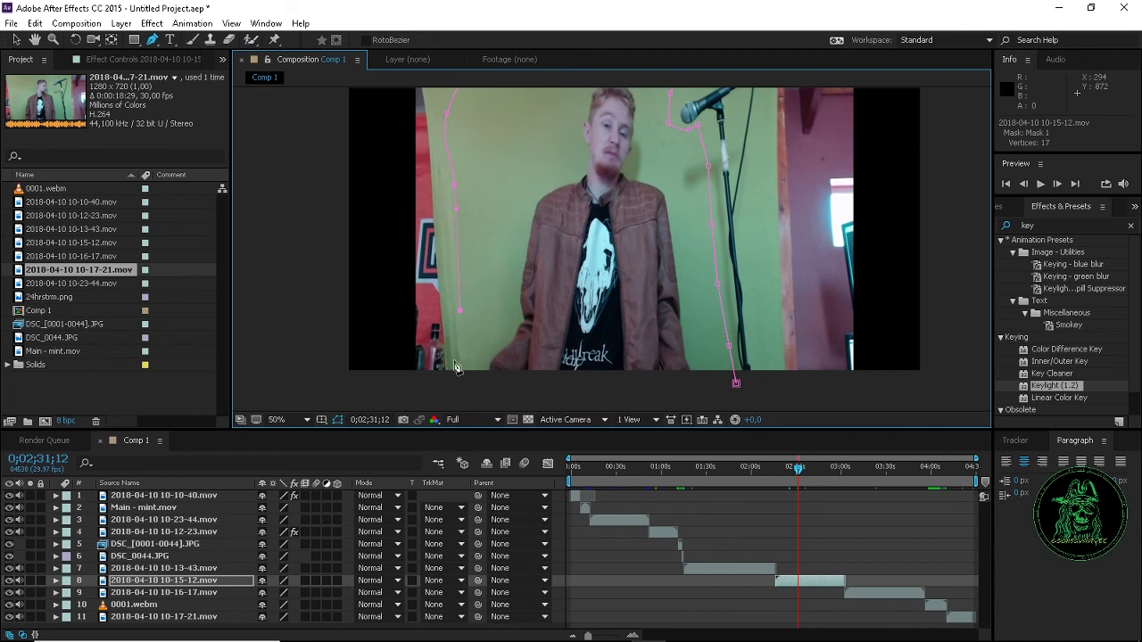
pyautogui.click(454, 370)
pyautogui.click(735, 384)
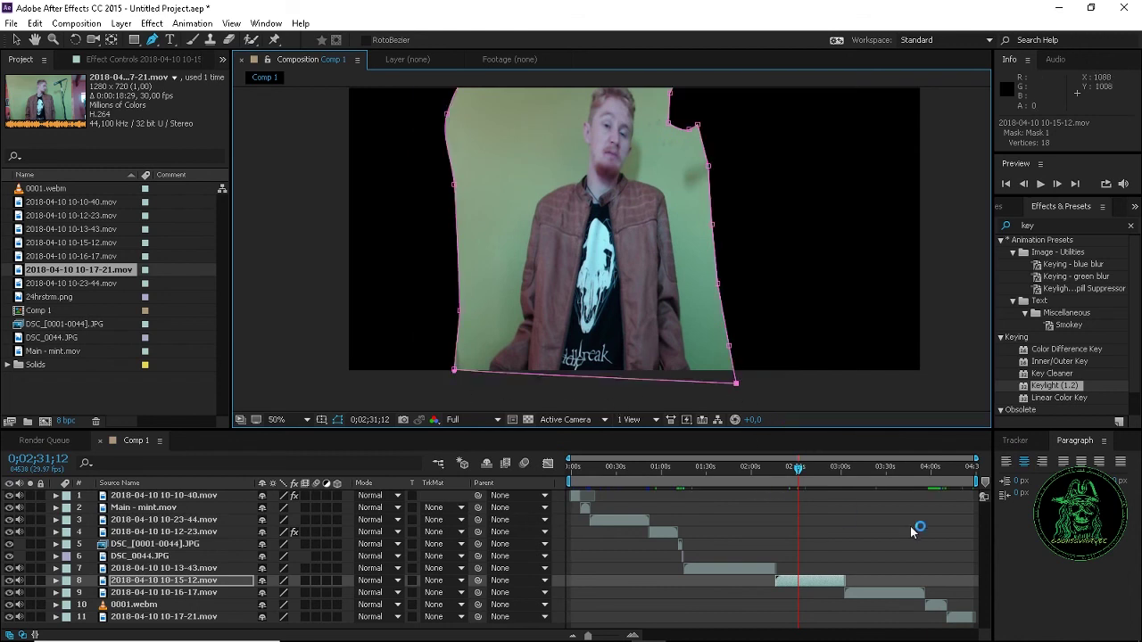
pyautogui.press('h')
pyautogui.press('g')
pyautogui.moveTo(834, 470); pyautogui.dragTo(874, 467)
pyautogui.click(735, 385)
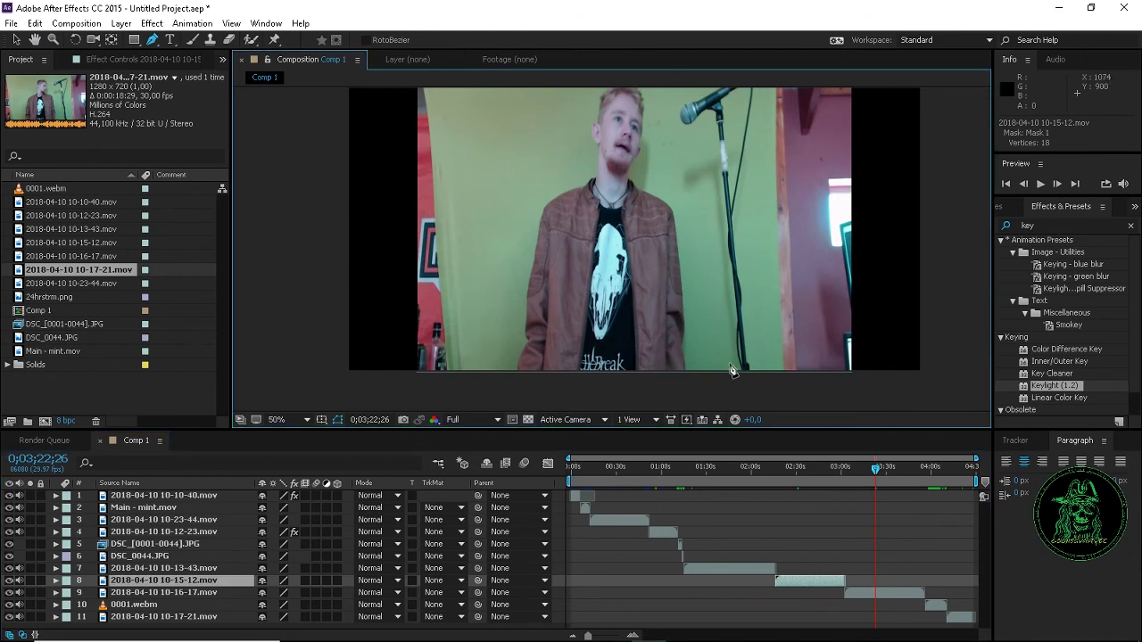
pyautogui.click(813, 471)
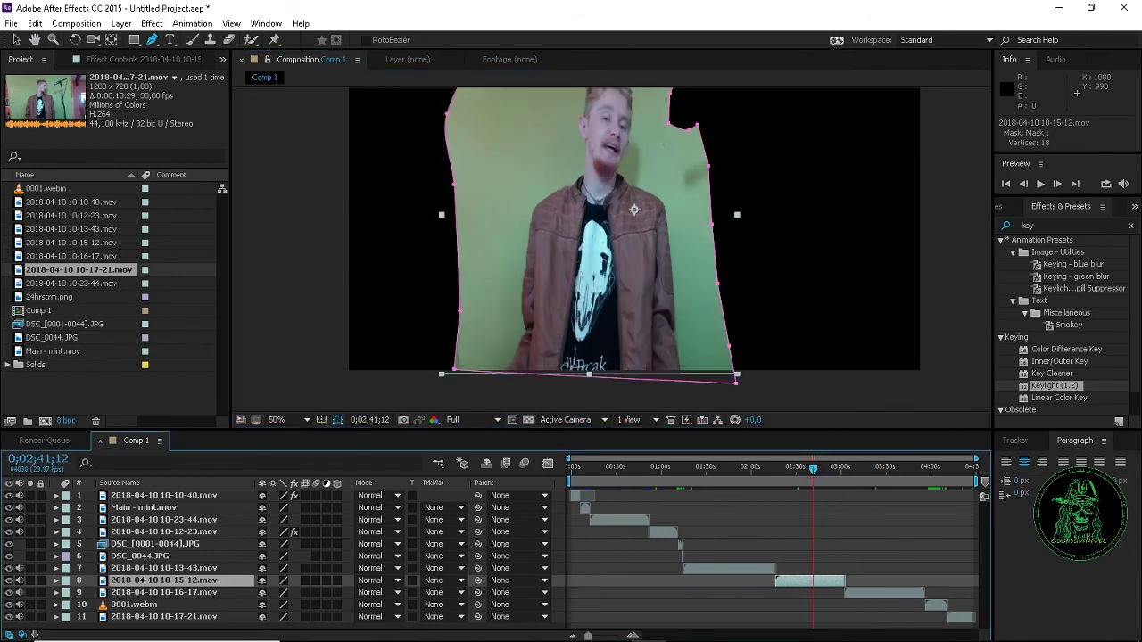
pyautogui.click(56, 581)
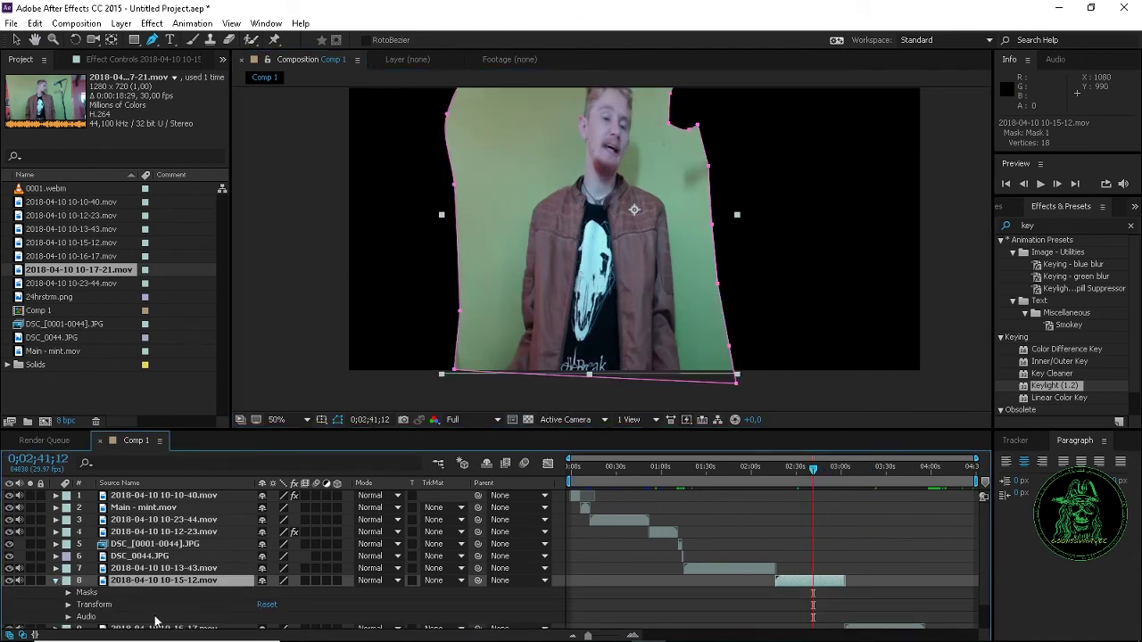
pyautogui.click(80, 593)
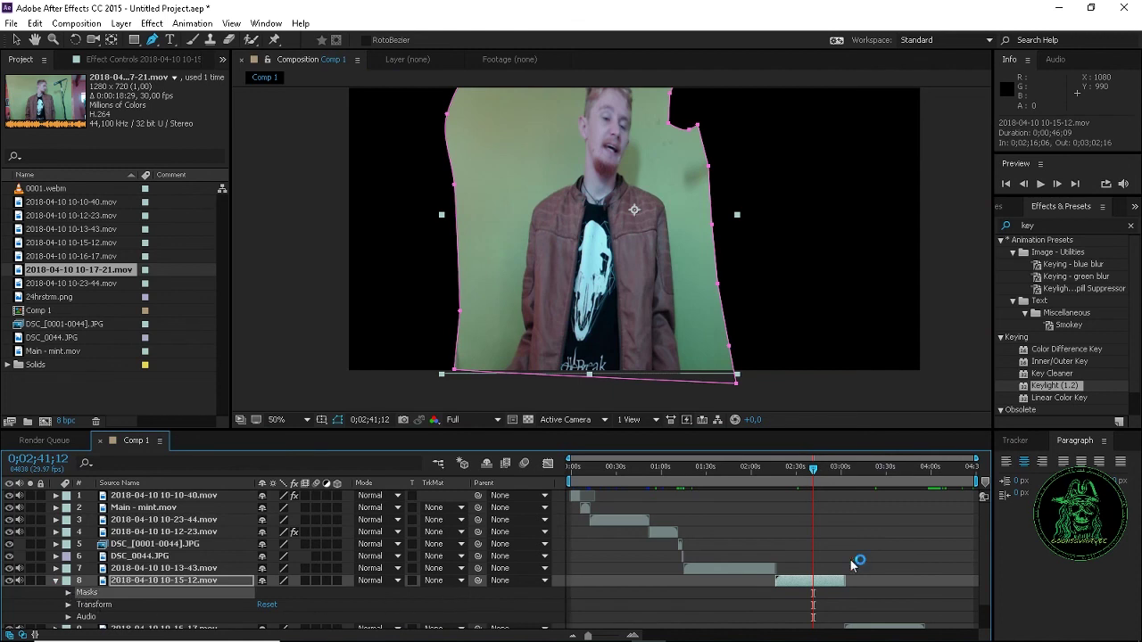
pyautogui.click(879, 630)
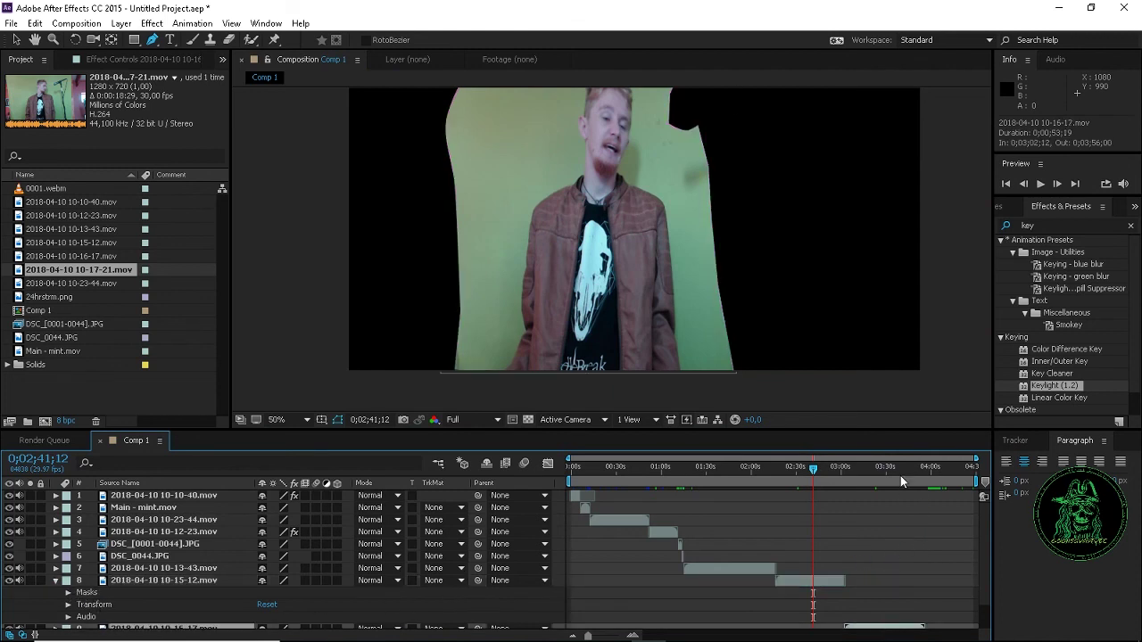
pyautogui.click(870, 466)
pyautogui.scroll(-1, 869, 516)
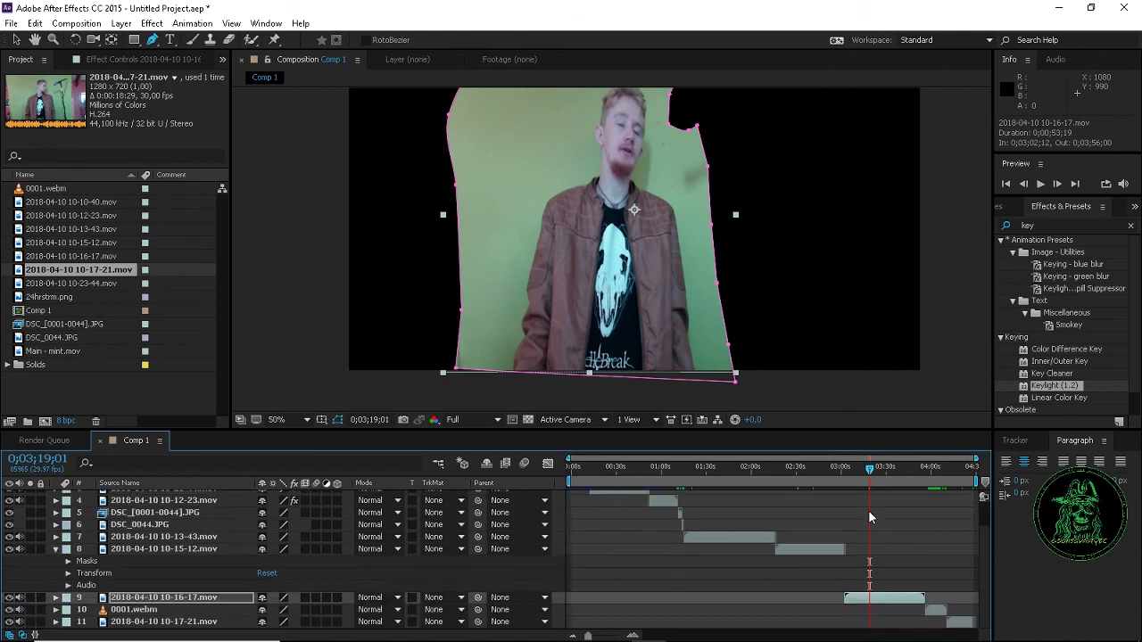
pyautogui.click(923, 471)
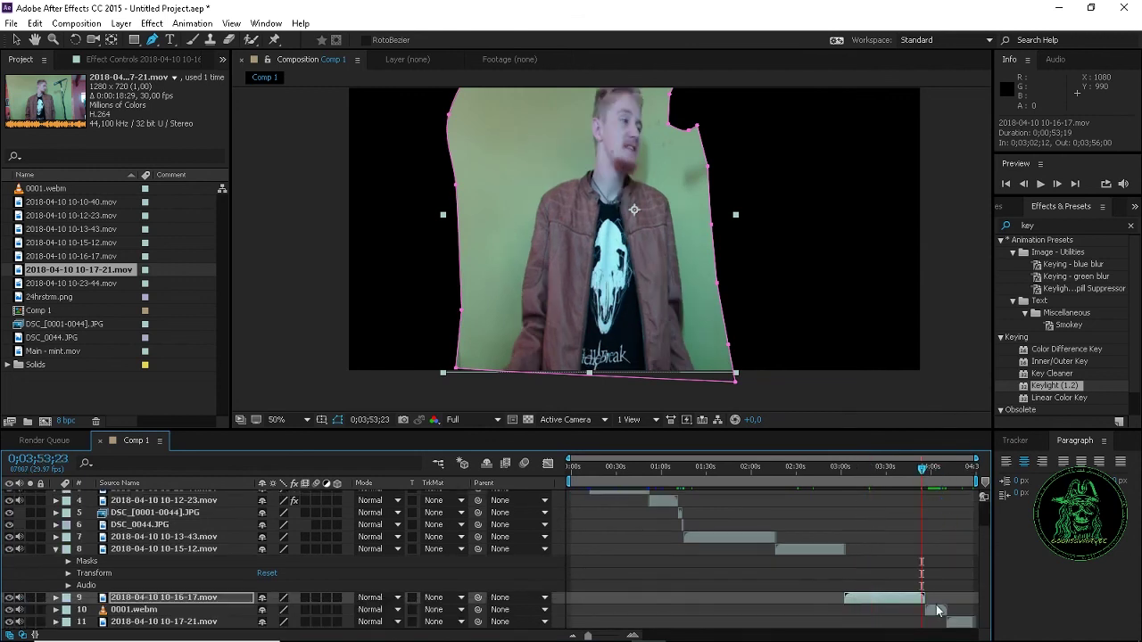
pyautogui.moveTo(950, 478); pyautogui.dragTo(956, 475)
pyautogui.click(970, 623)
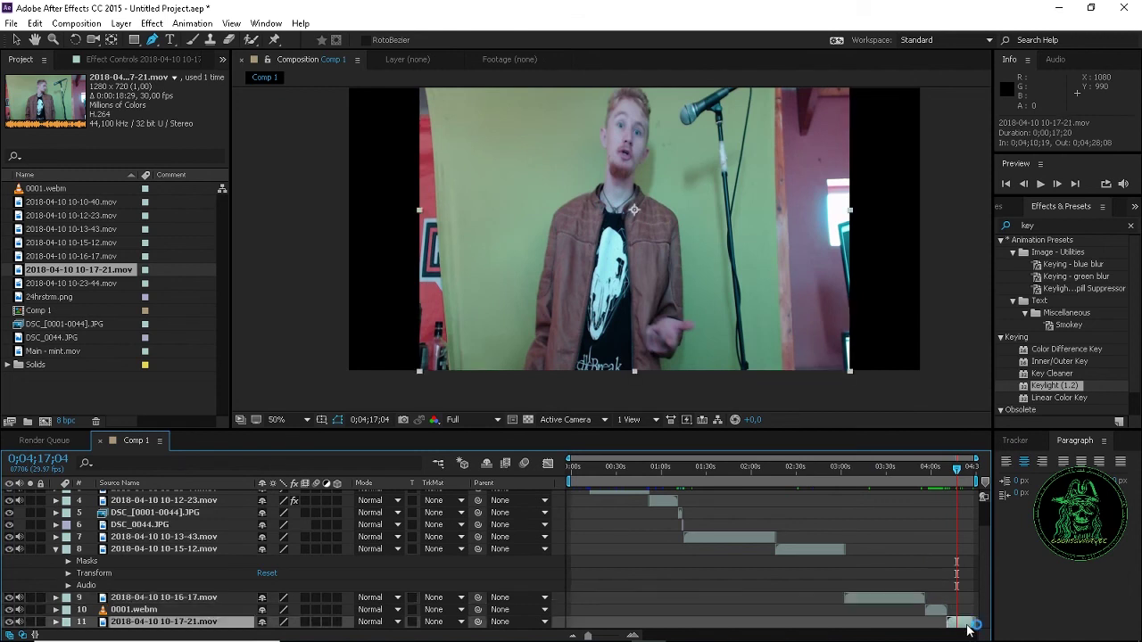
pyautogui.click(821, 380)
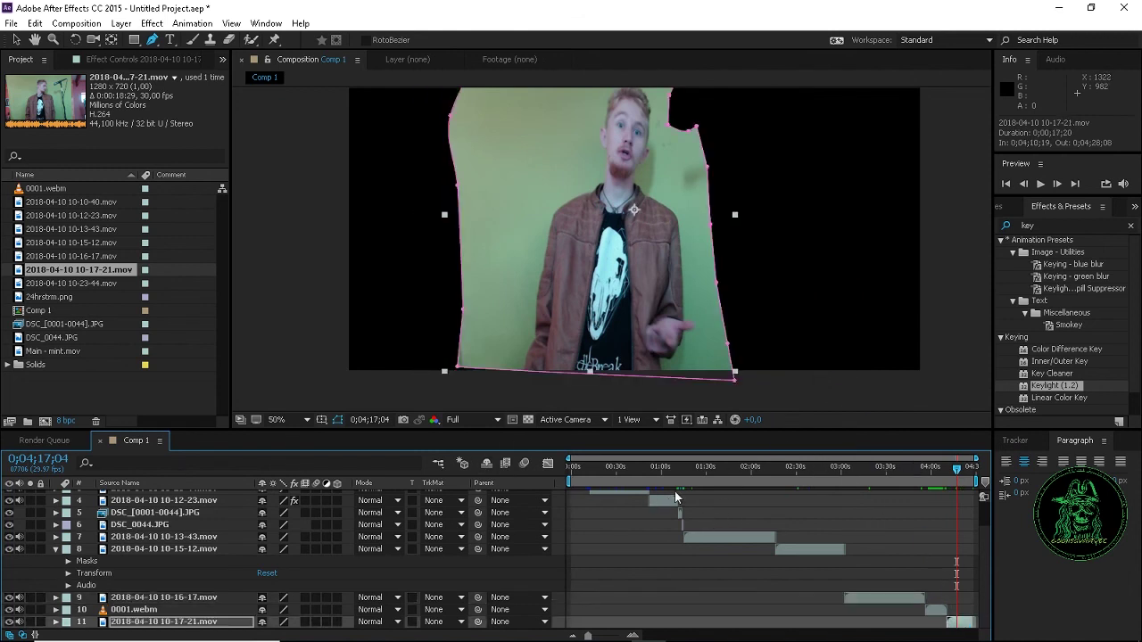
pyautogui.moveTo(824, 635)
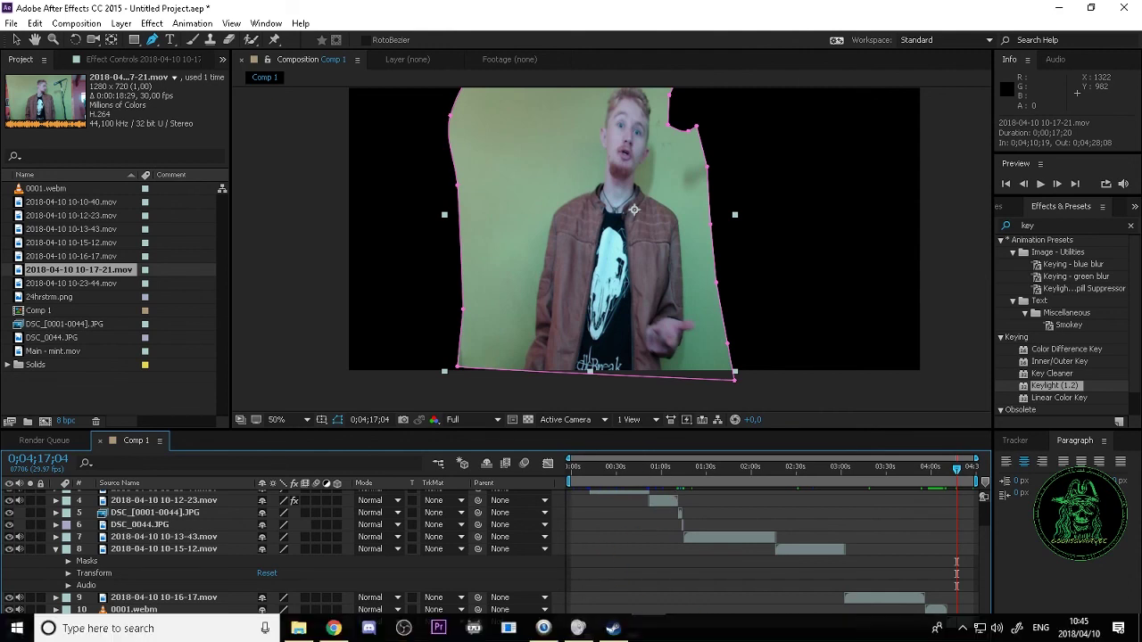
pyautogui.moveTo(588, 636); pyautogui.dragTo(495, 626)
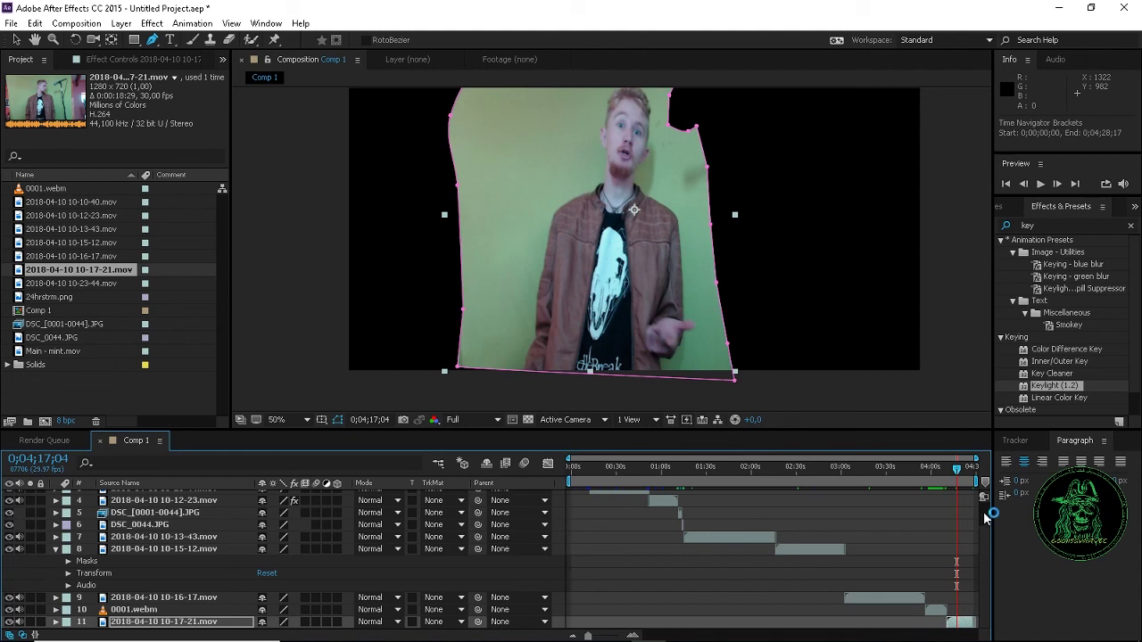
pyautogui.moveTo(987, 530); pyautogui.dragTo(982, 502)
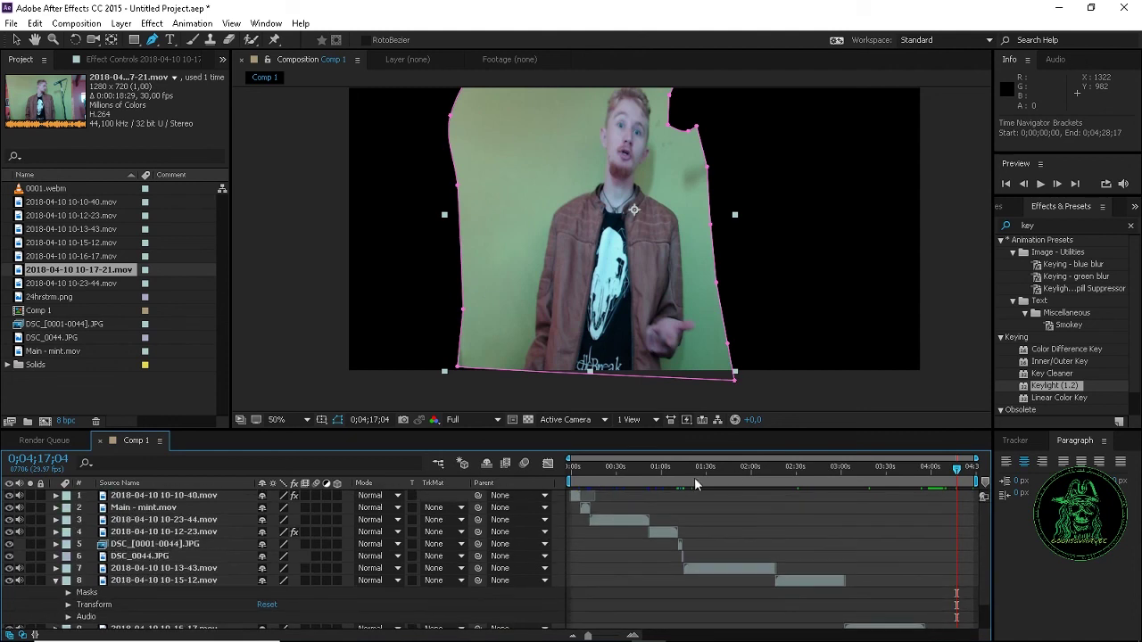
pyautogui.click(632, 469)
pyautogui.click(662, 474)
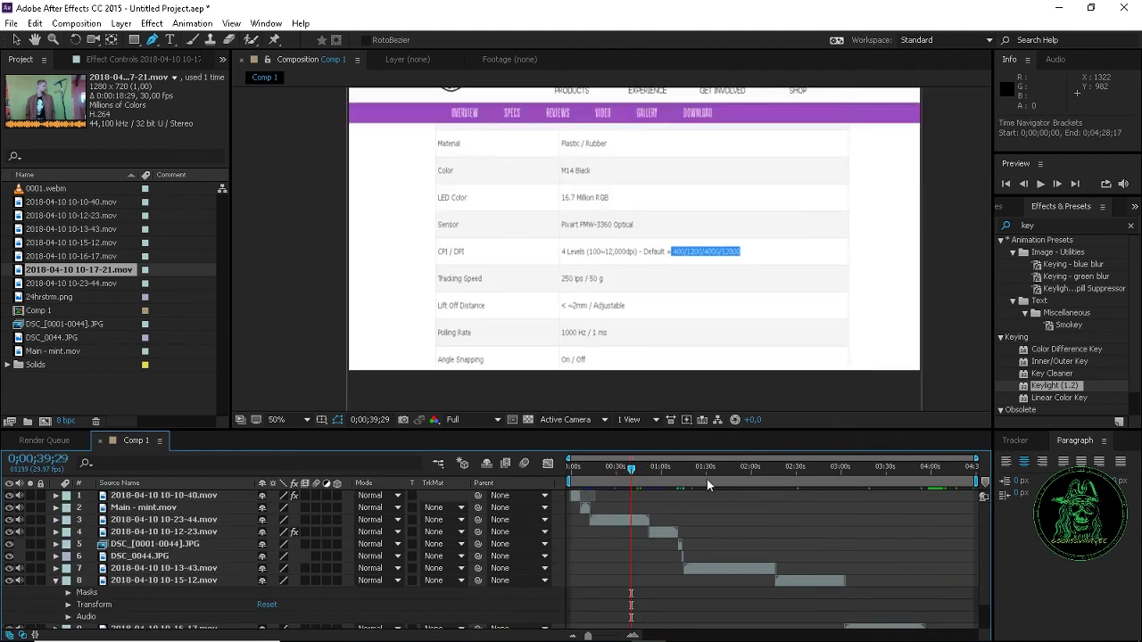
pyautogui.click(671, 532)
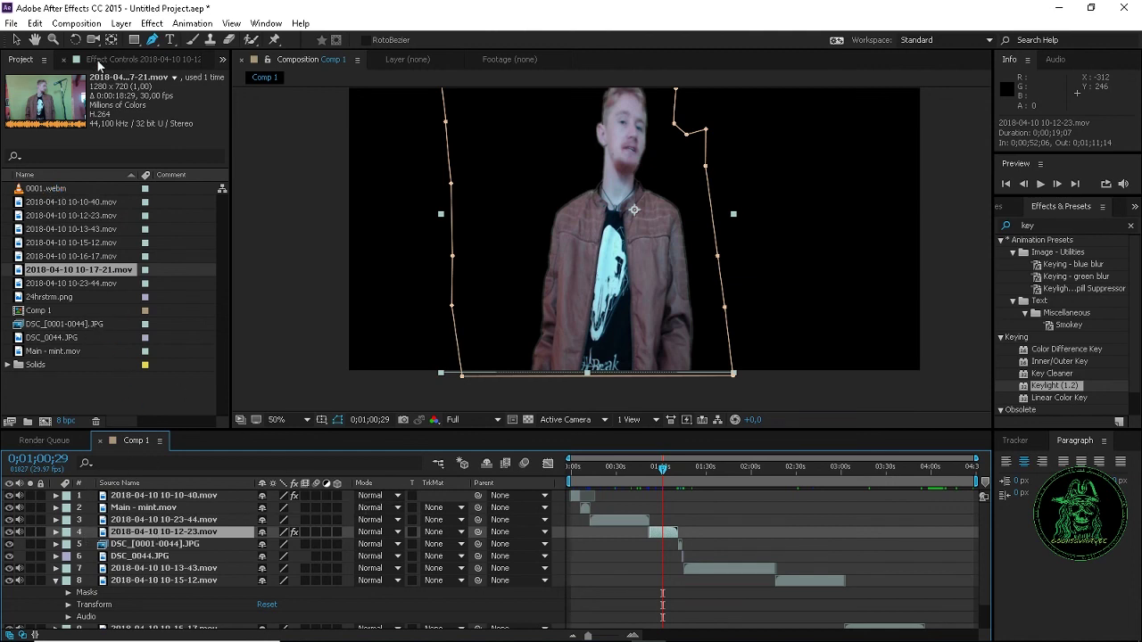
pyautogui.click(99, 62)
pyautogui.click(67, 92)
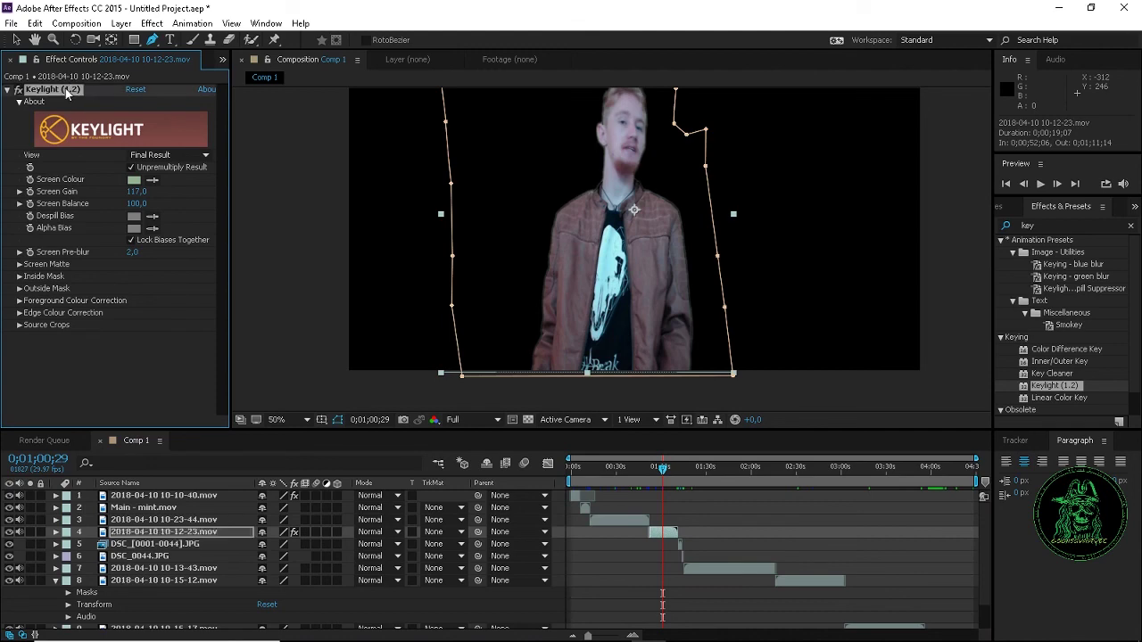
pyautogui.press('Delete')
pyautogui.click(632, 472)
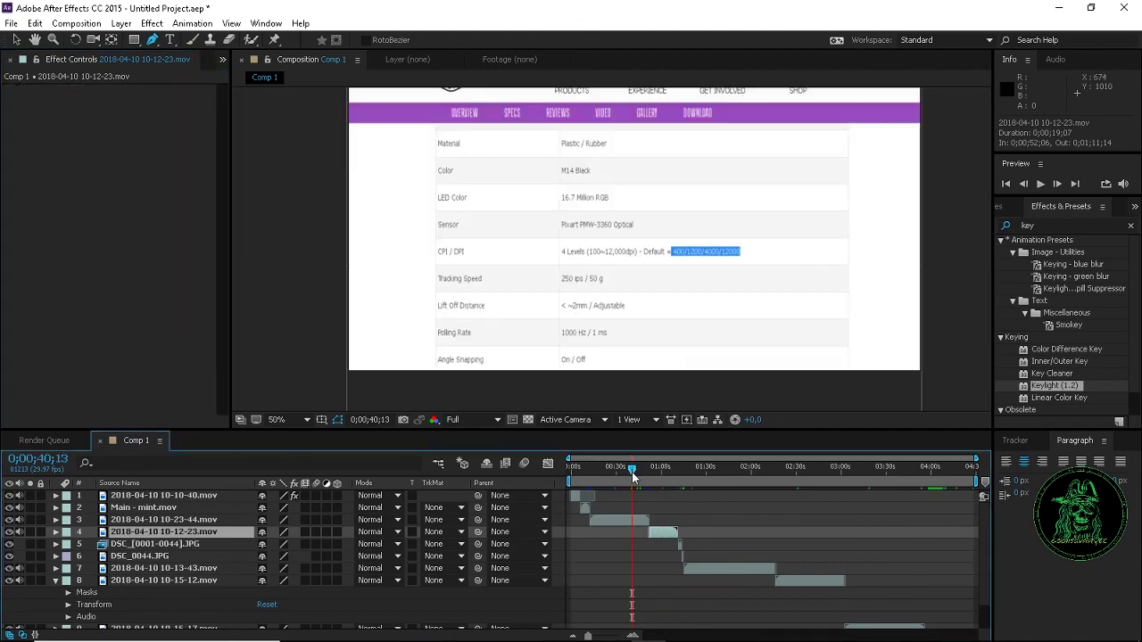
pyautogui.click(585, 470)
pyautogui.click(576, 468)
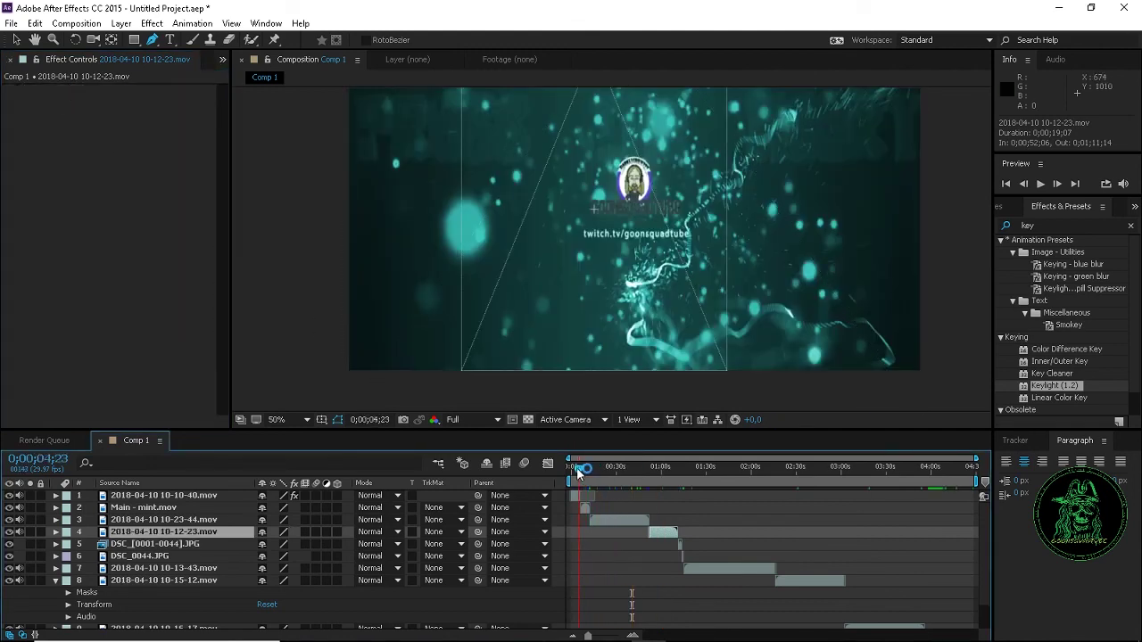
pyautogui.click(199, 498)
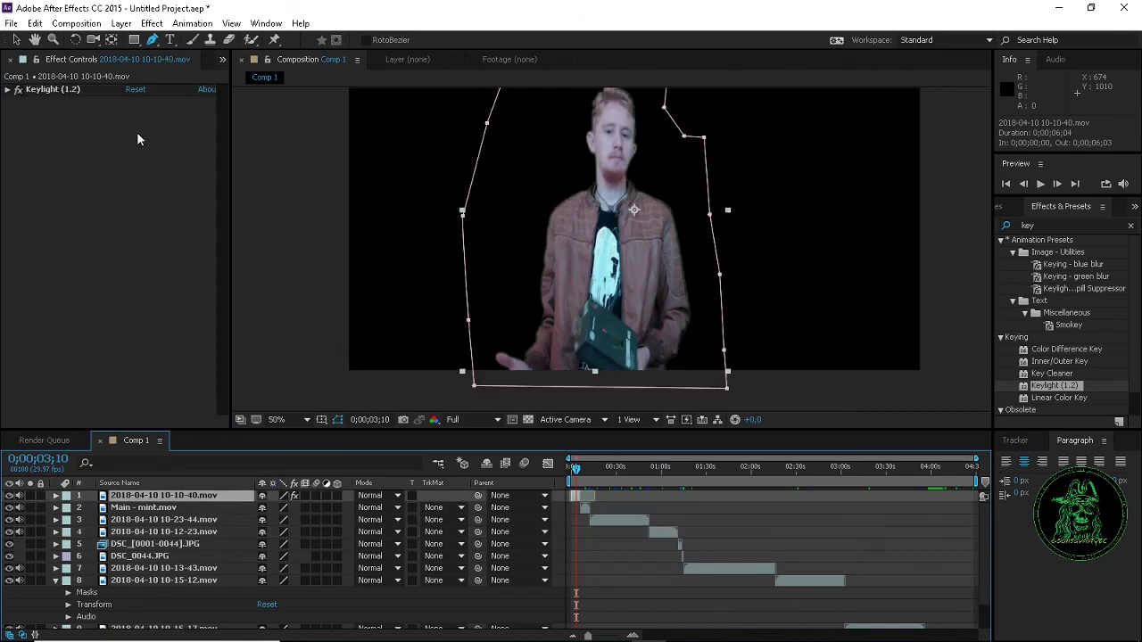
pyautogui.click(7, 91)
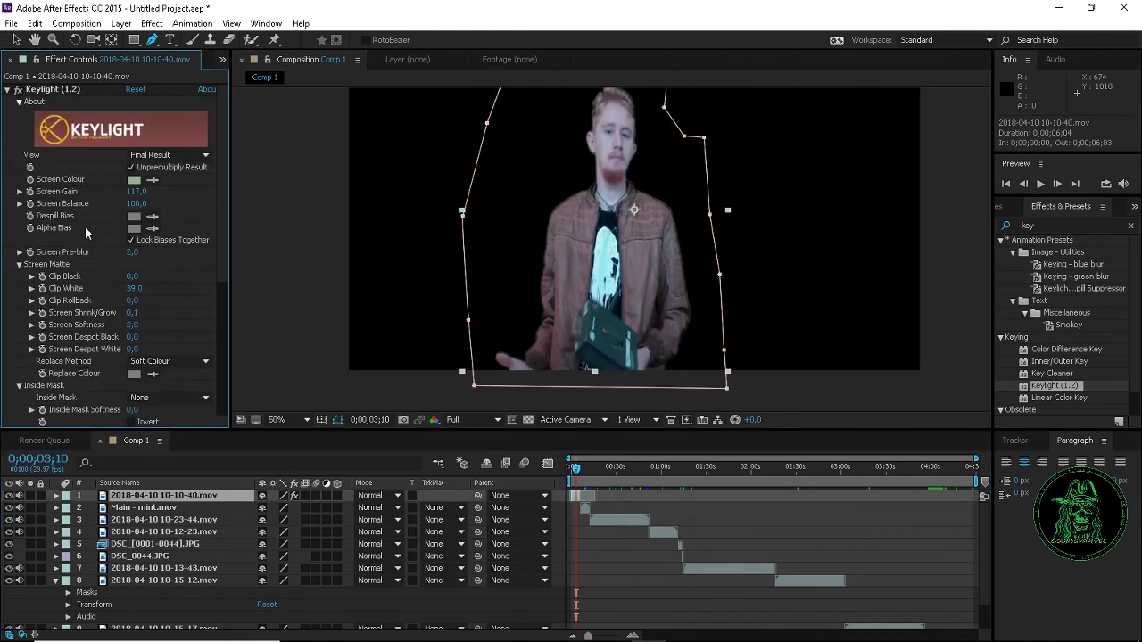
pyautogui.scroll(-3, 157, 355)
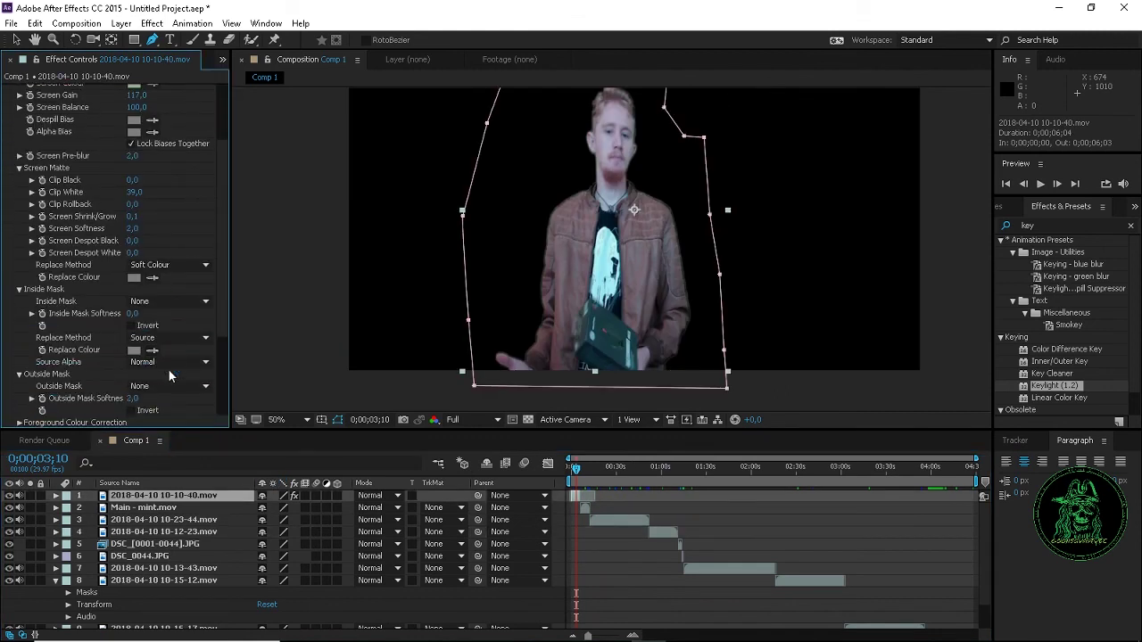
pyautogui.scroll(-4, 169, 376)
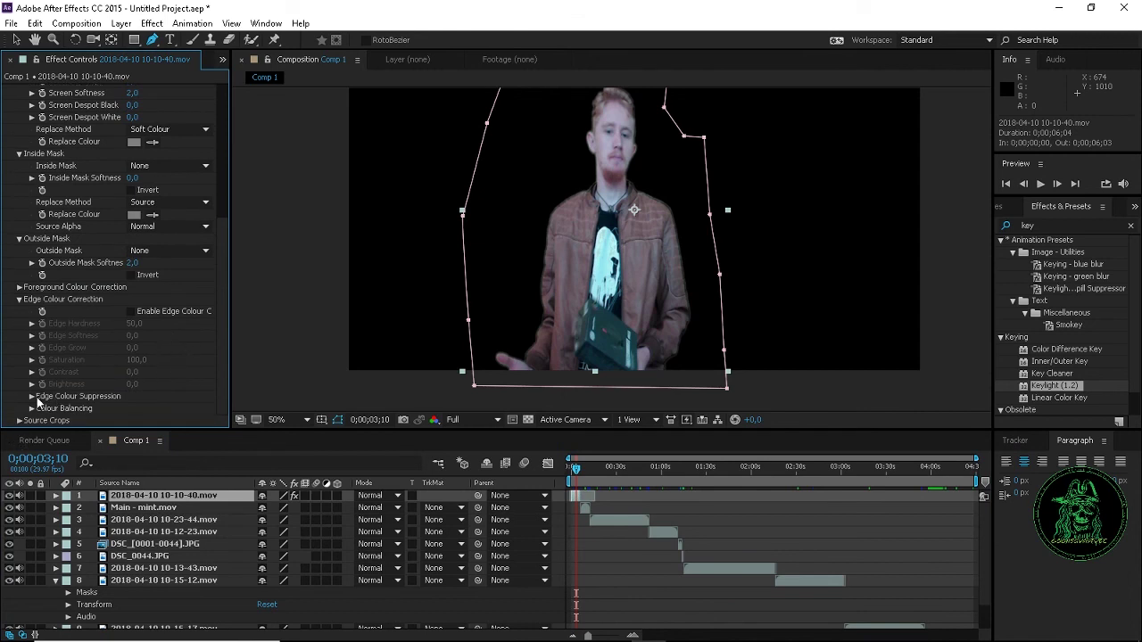
pyautogui.scroll(5, 104, 254)
pyautogui.click(156, 115)
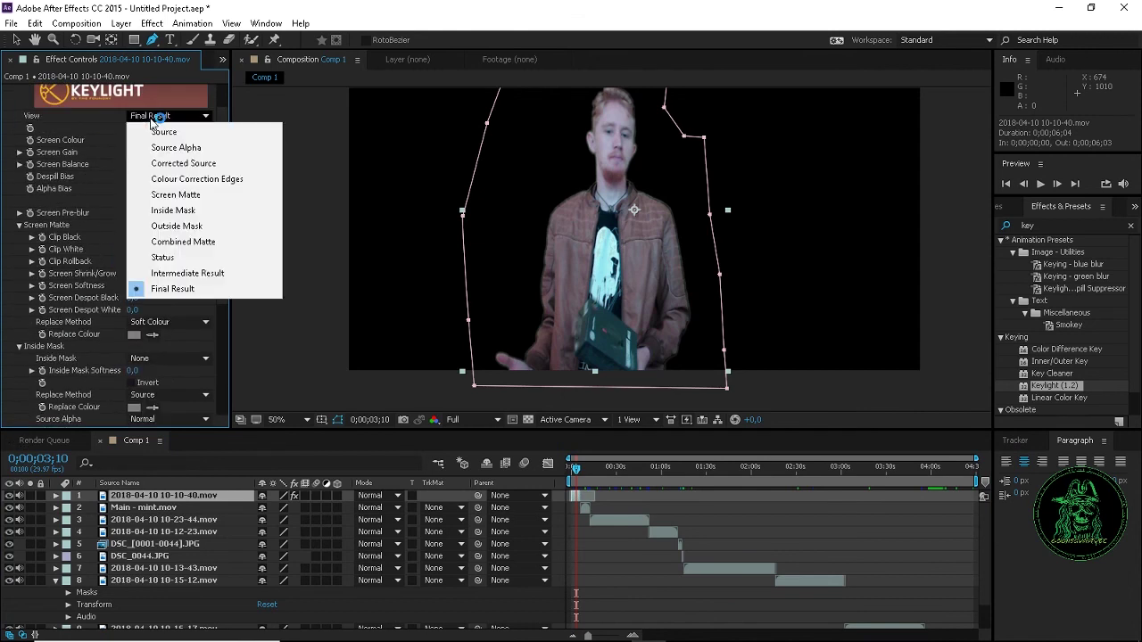
pyautogui.click(189, 272)
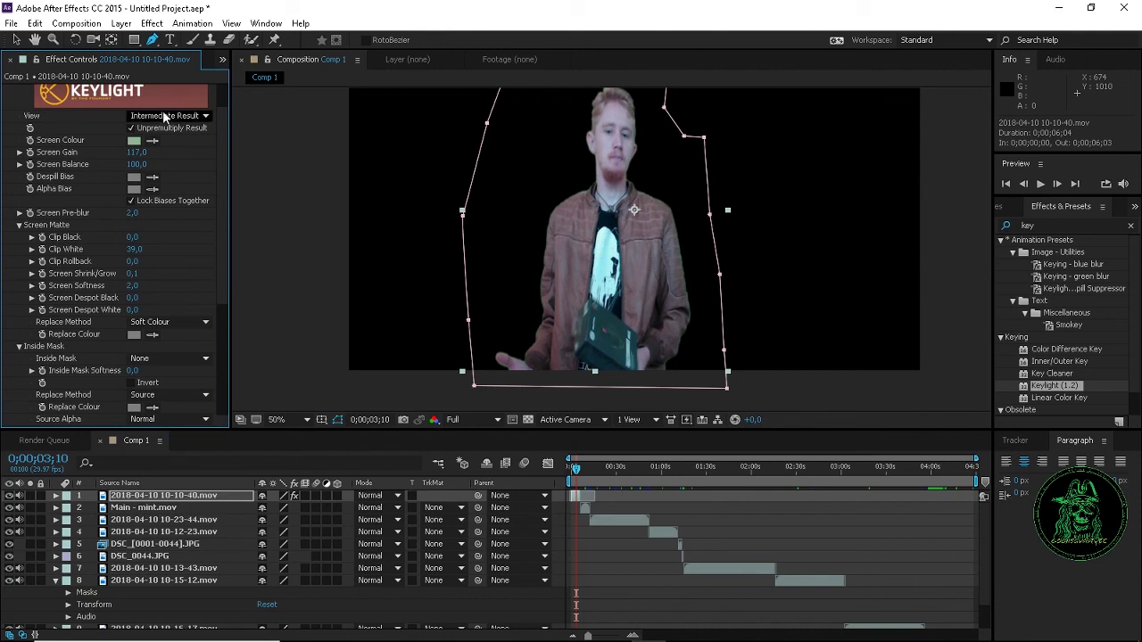
pyautogui.click(166, 117)
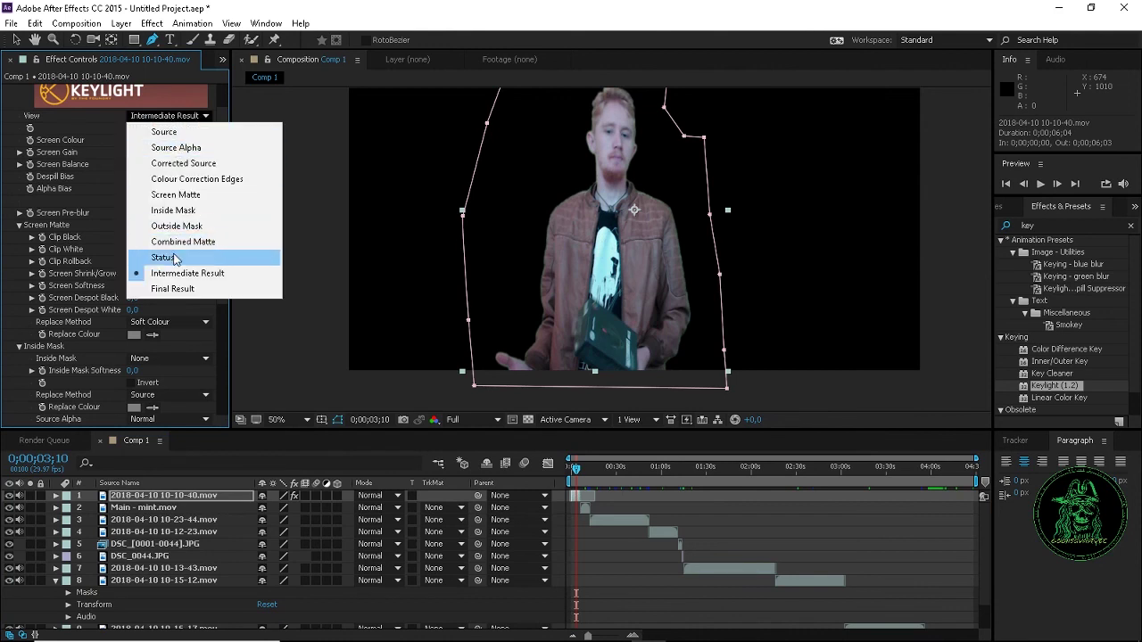
pyautogui.click(176, 259)
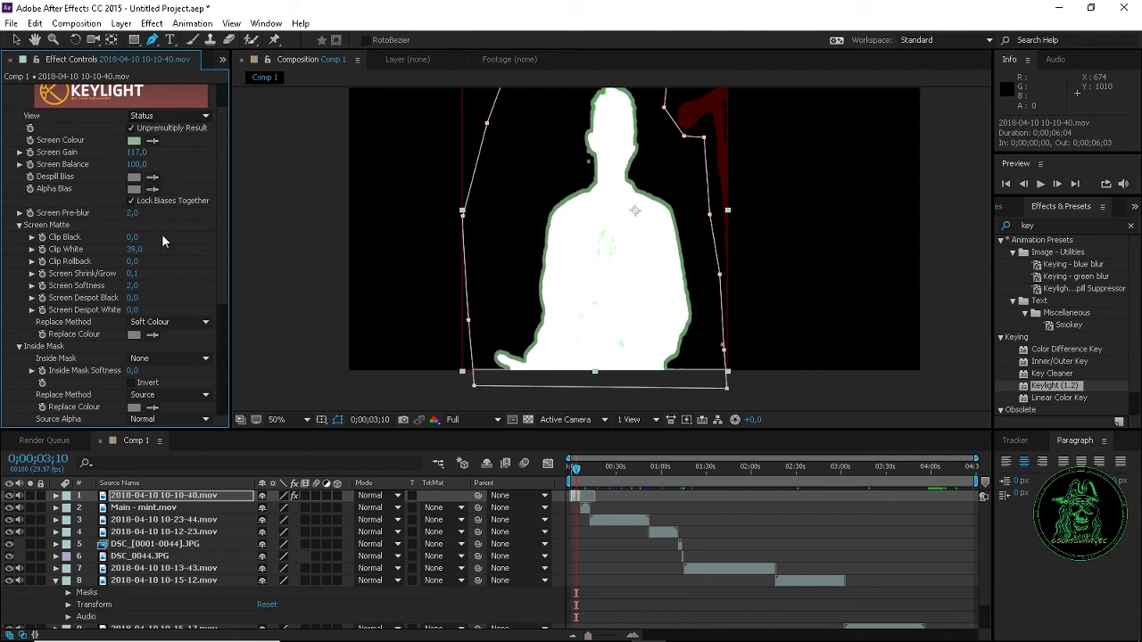
pyautogui.click(134, 286)
pyautogui.write('1')
pyautogui.press('Return')
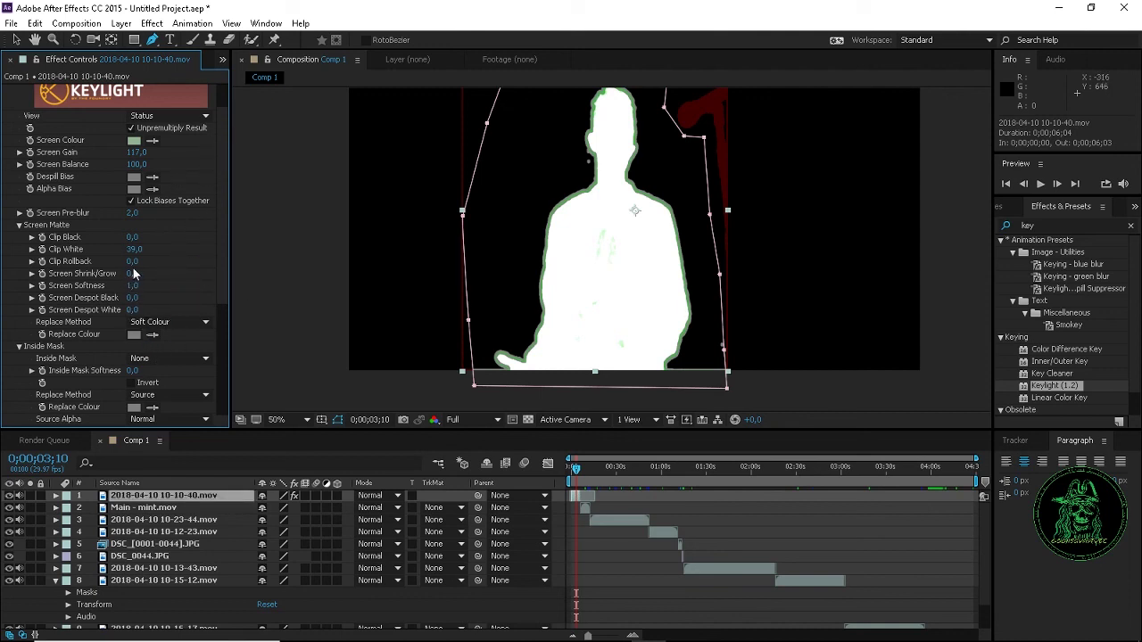
pyautogui.moveTo(133, 249)
pyautogui.mouseDown()
pyautogui.moveTo(209, 249)
pyautogui.moveTo(108, 256)
pyautogui.moveTo(131, 261)
pyautogui.mouseUp()
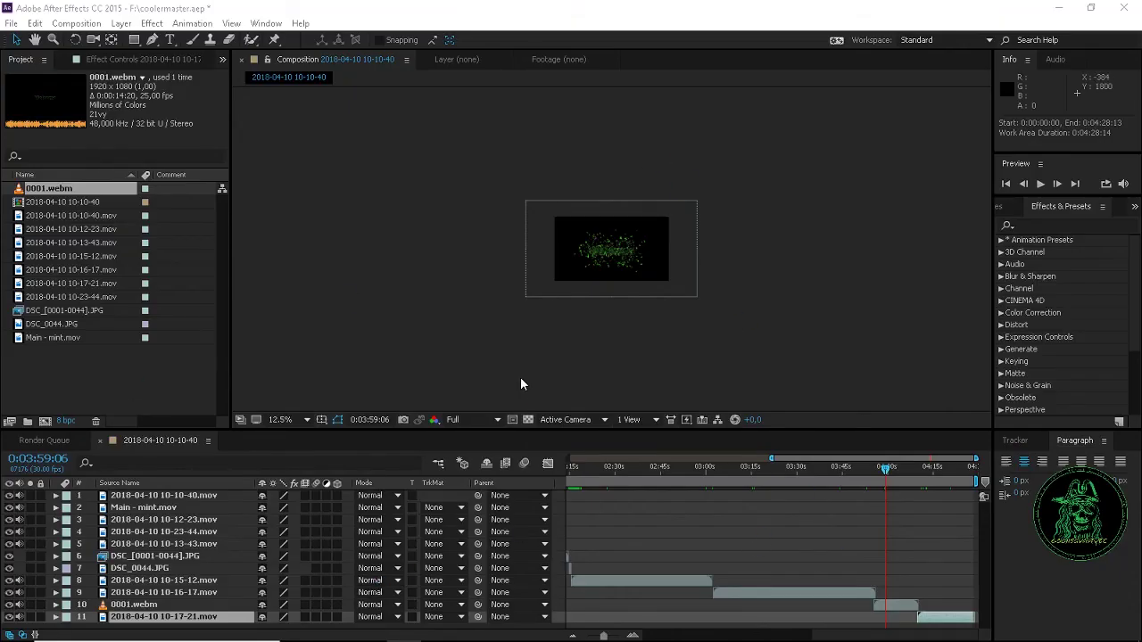
pyautogui.click(601, 337)
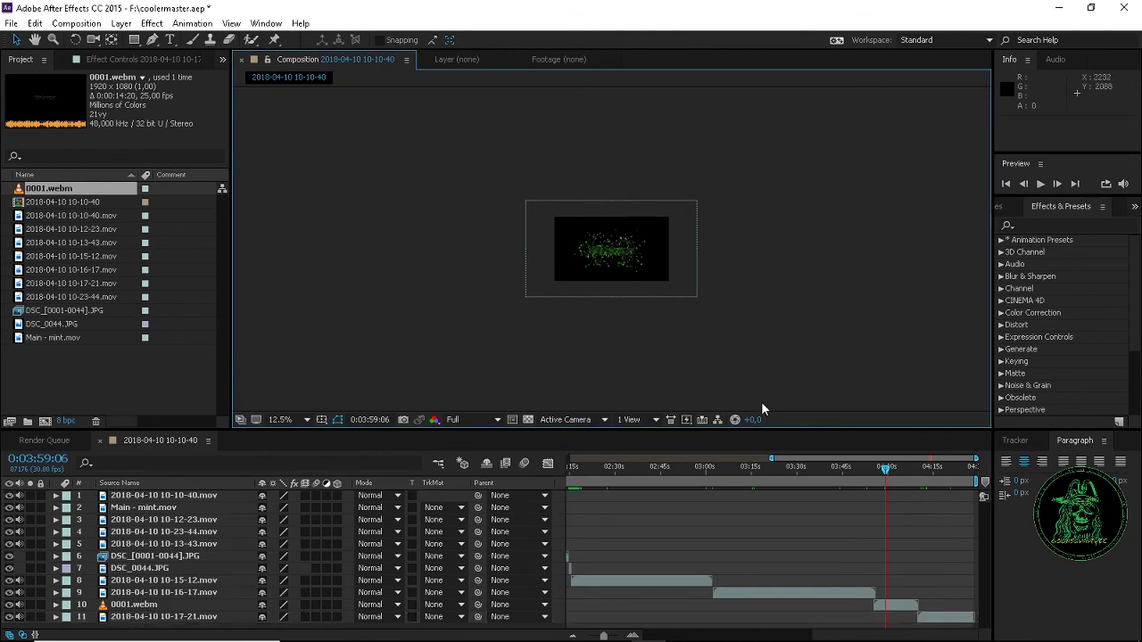
pyautogui.moveTo(893, 467); pyautogui.dragTo(932, 465)
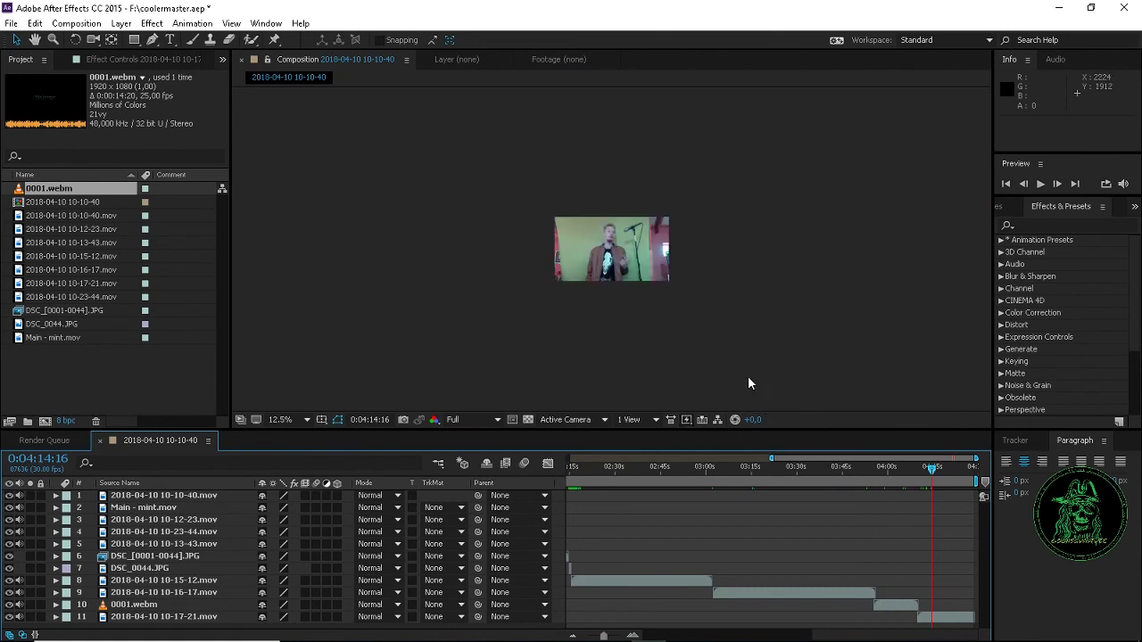
pyautogui.hotkey('ctrl', 's')
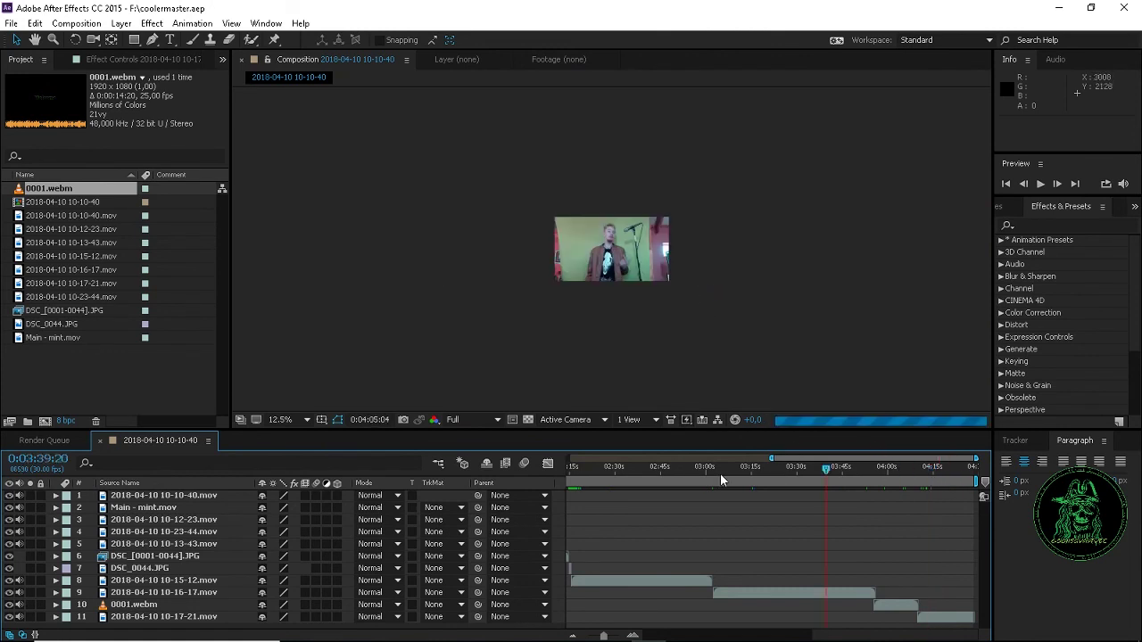
# Preview the composition's start, show its first seven seconds in the timeline at 0:00:01:10, and activate the Pen tool with the view at 50%
pyautogui.press('Home')
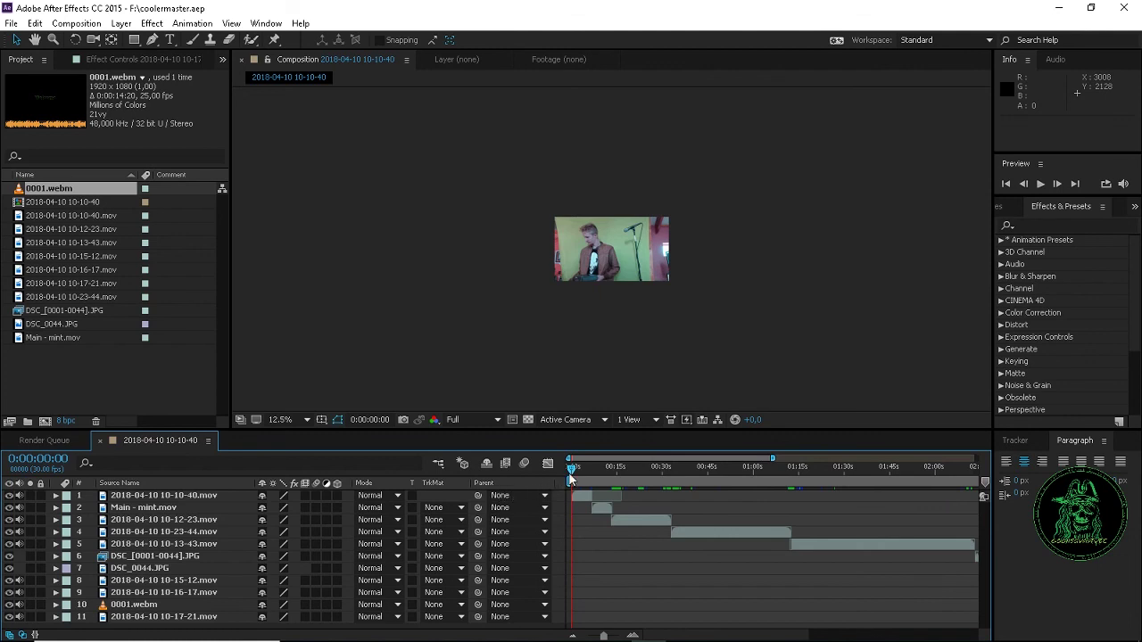
pyautogui.press('space')
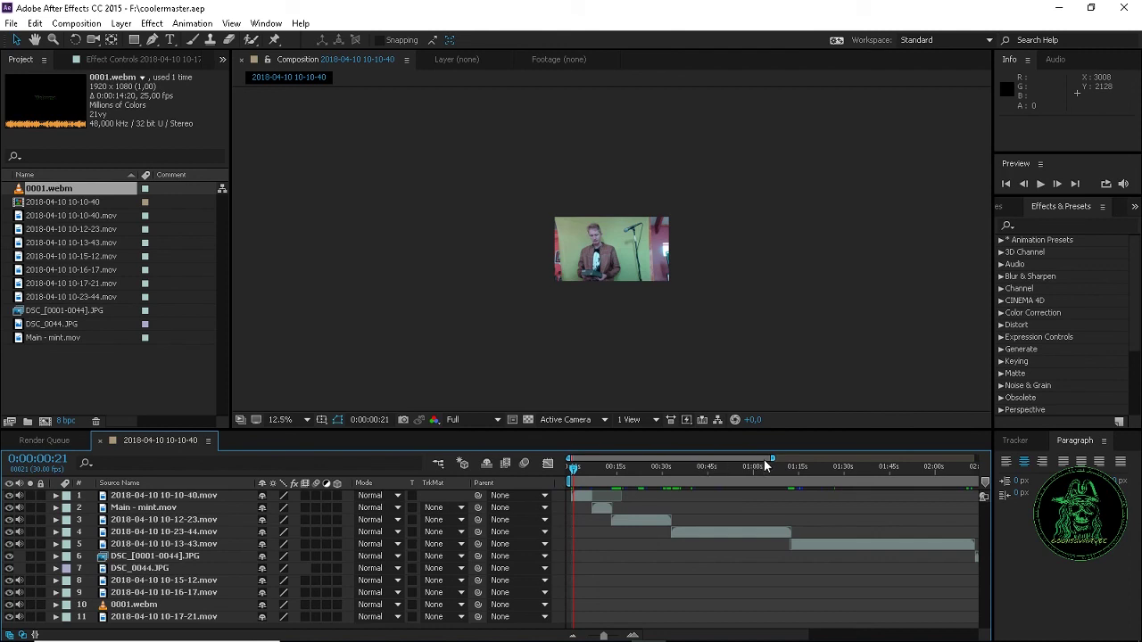
pyautogui.moveTo(772, 458); pyautogui.dragTo(584, 458)
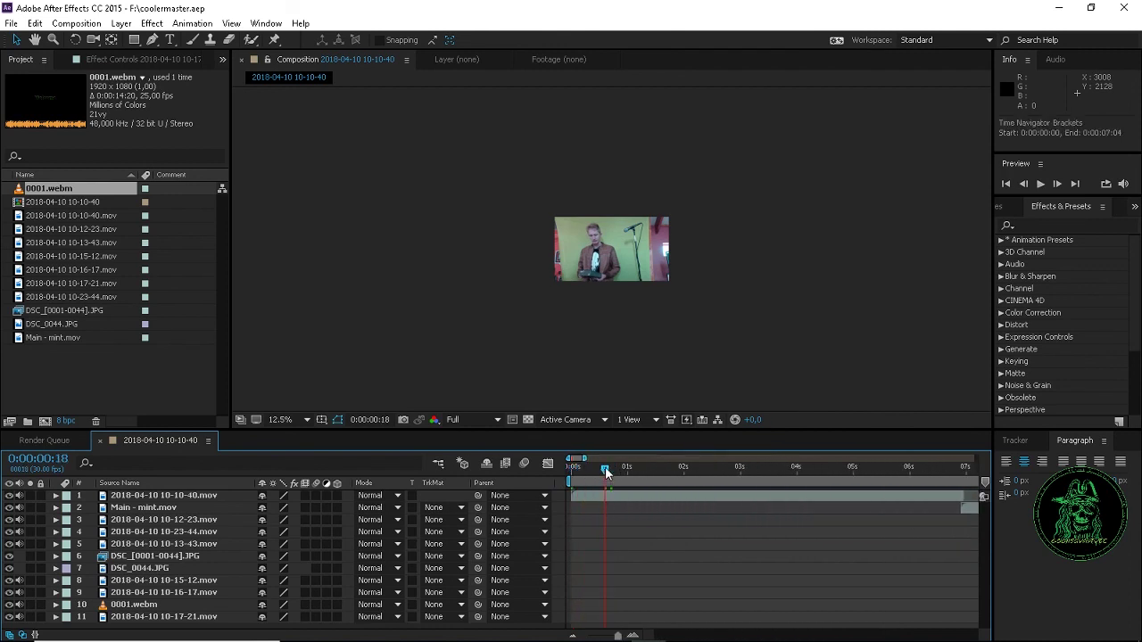
pyautogui.scroll(4, 597, 215)
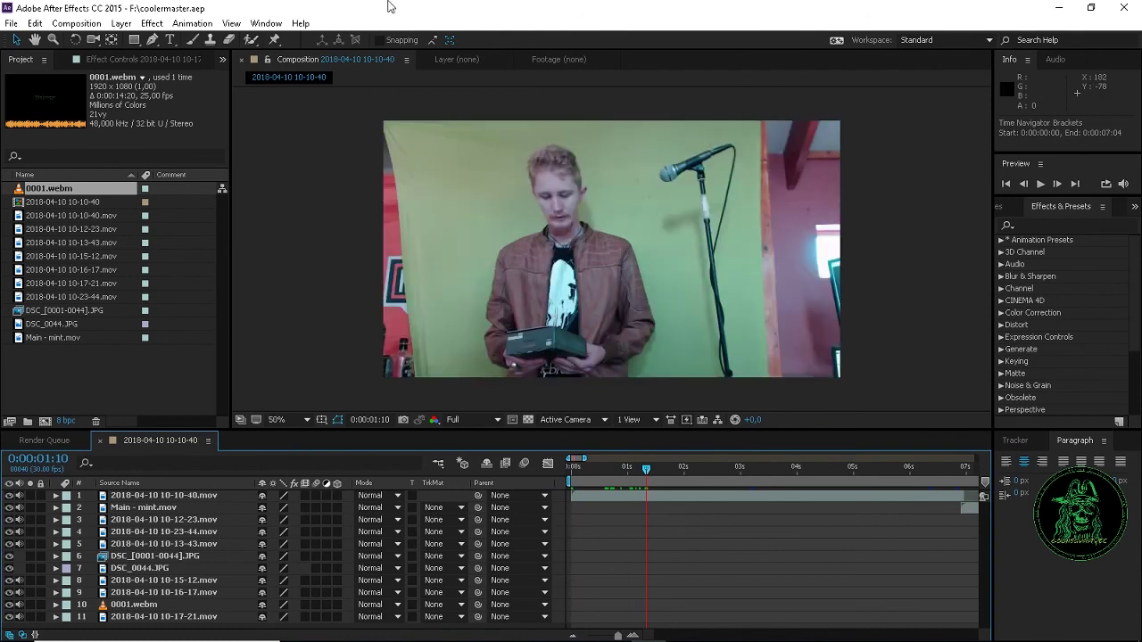
pyautogui.click(151, 40)
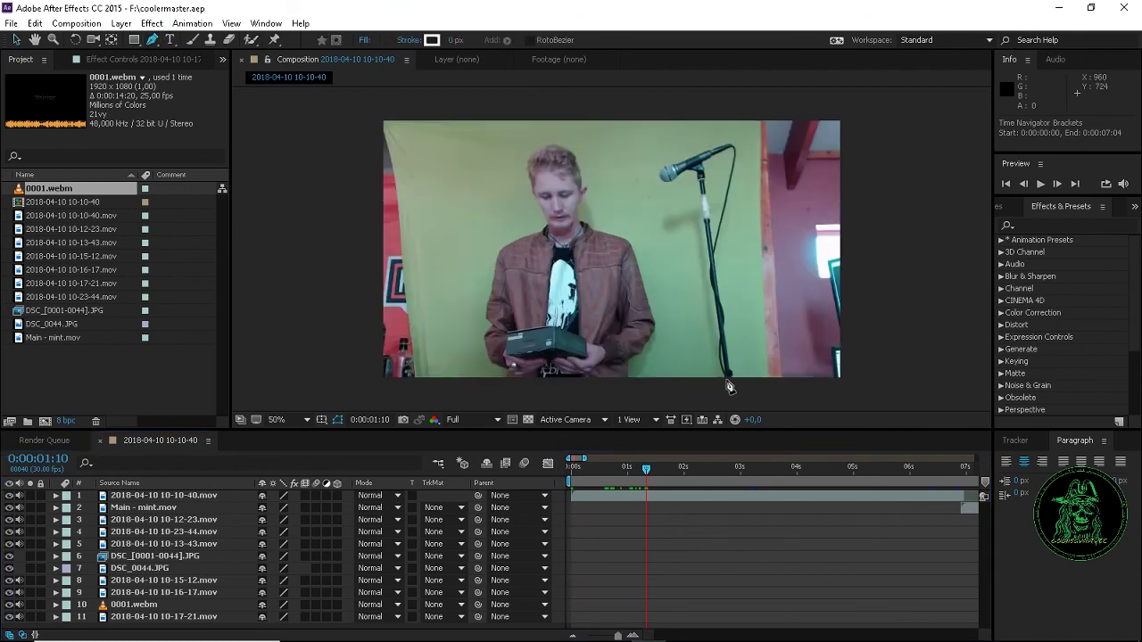
pyautogui.click(719, 381)
pyautogui.click(702, 291)
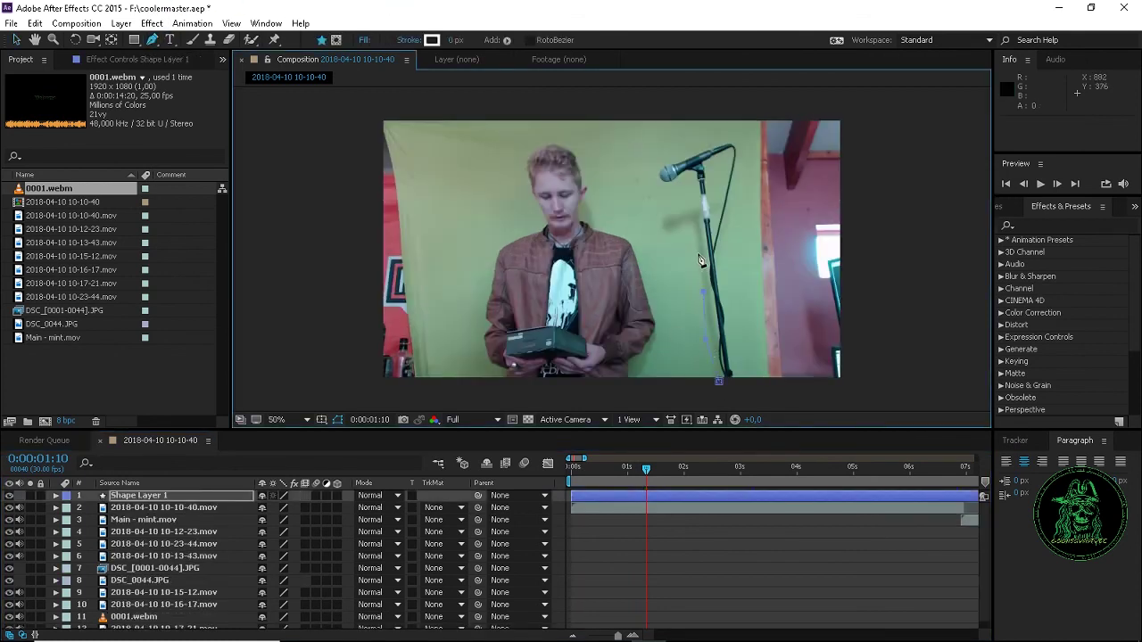
pyautogui.click(693, 239)
pyautogui.hotkey('ctrl', 'z')
pyautogui.hotkey('ctrl', 'z')
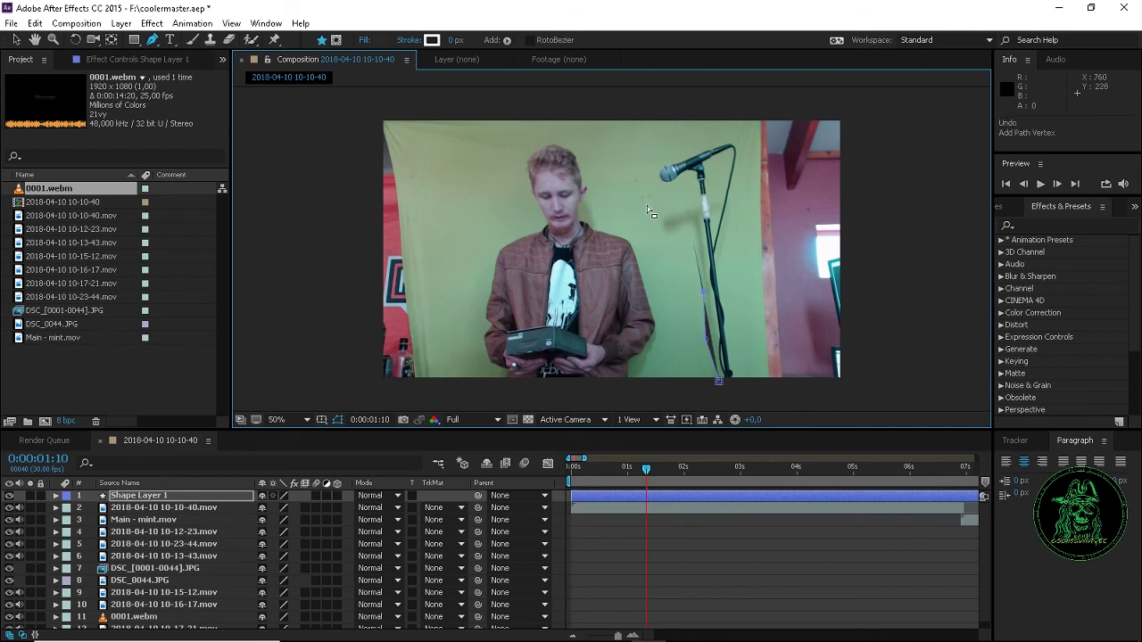
pyautogui.hotkey('ctrl', 'z')
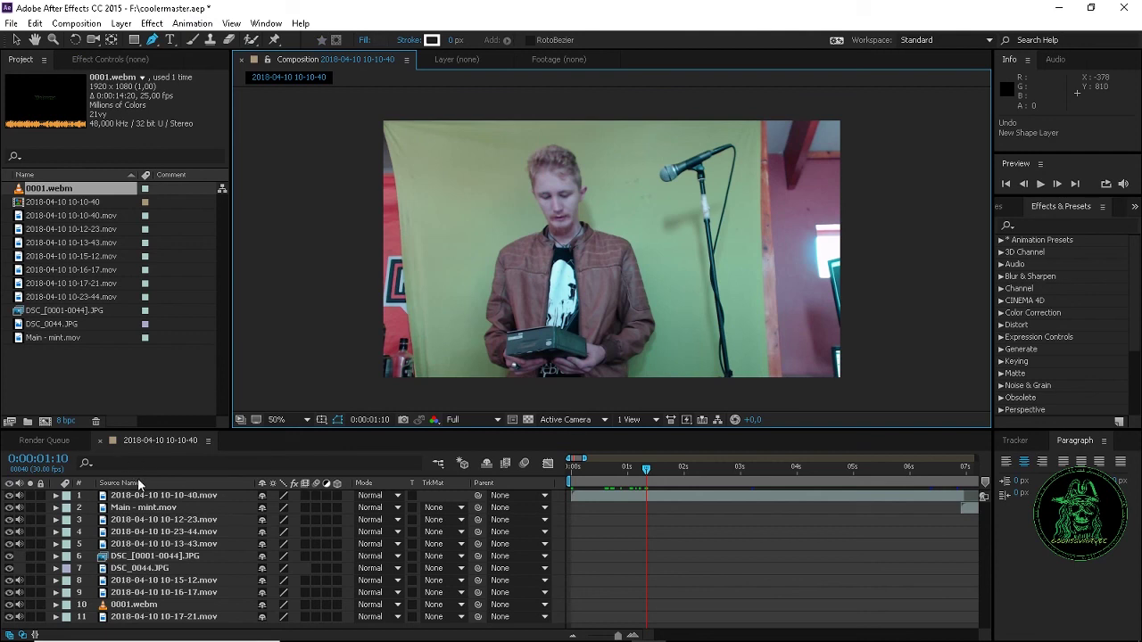
pyautogui.click(156, 495)
pyautogui.click(719, 380)
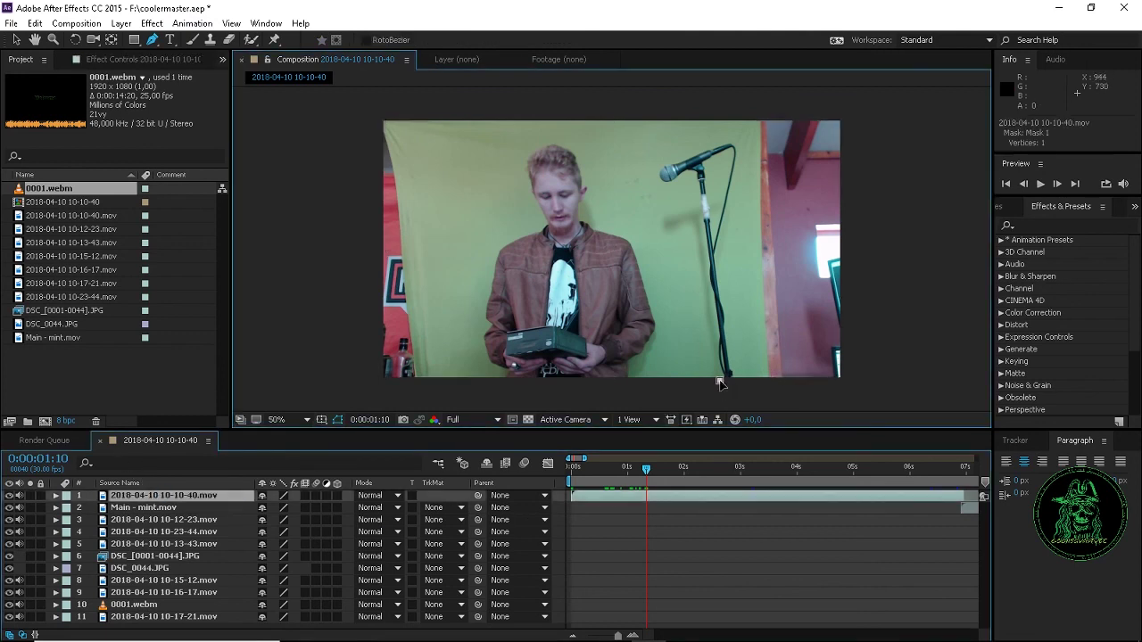
pyautogui.click(715, 360)
pyautogui.click(705, 311)
pyautogui.click(691, 239)
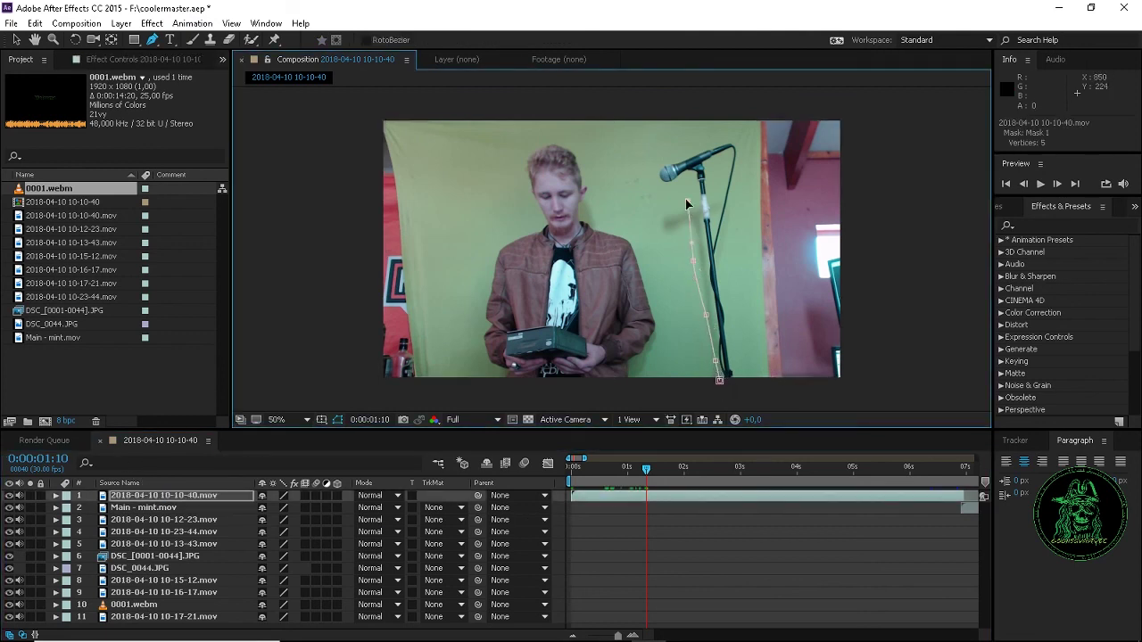
pyautogui.click(663, 188)
pyautogui.click(655, 185)
pyautogui.click(657, 154)
pyautogui.click(666, 134)
pyautogui.click(648, 106)
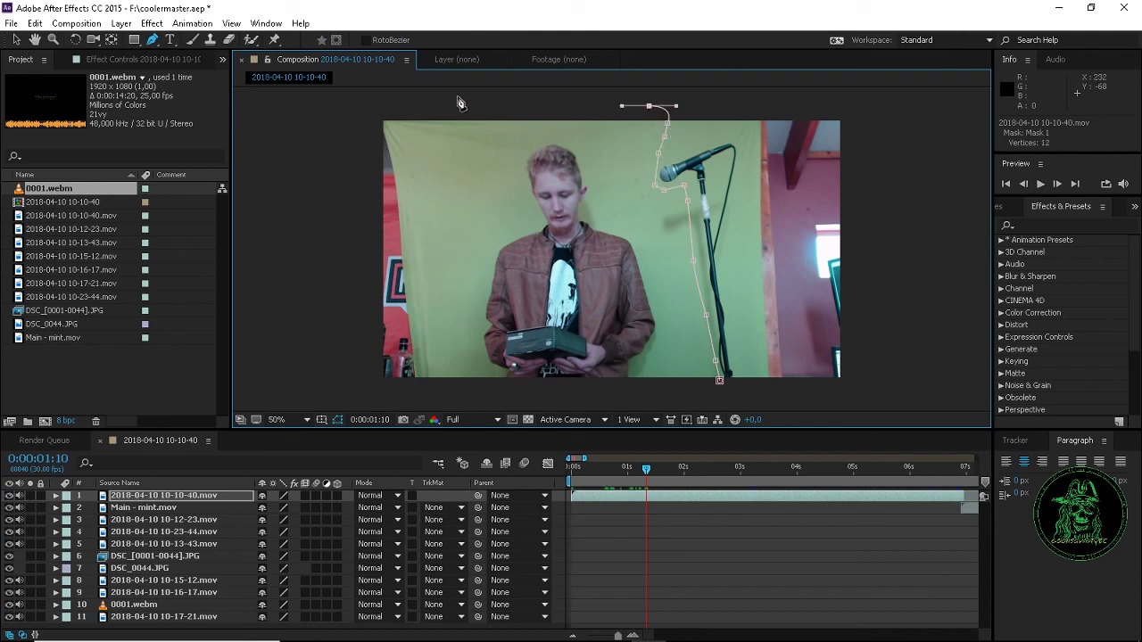
pyautogui.click(434, 96)
pyautogui.click(404, 141)
pyautogui.click(416, 195)
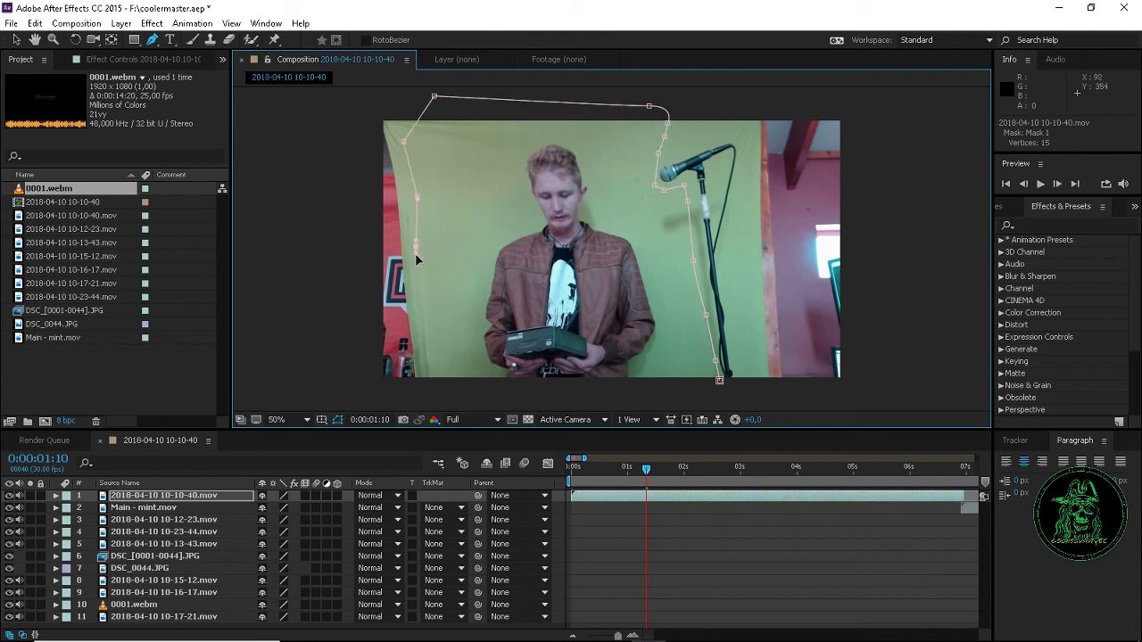
pyautogui.click(422, 340)
pyautogui.click(433, 379)
pyautogui.click(721, 382)
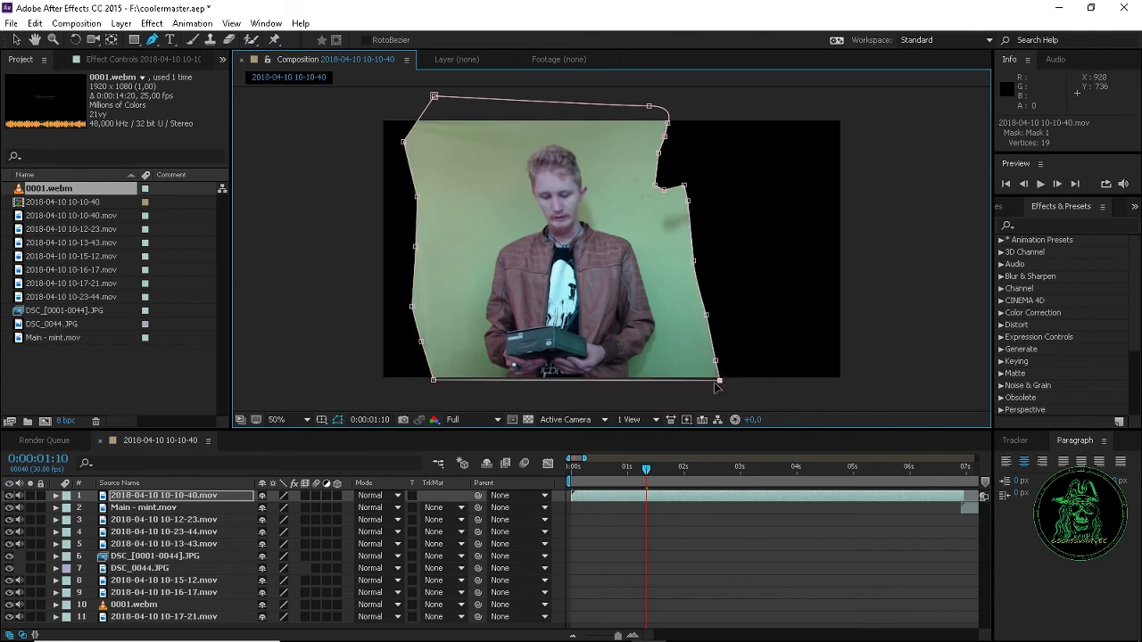
pyautogui.click(15, 39)
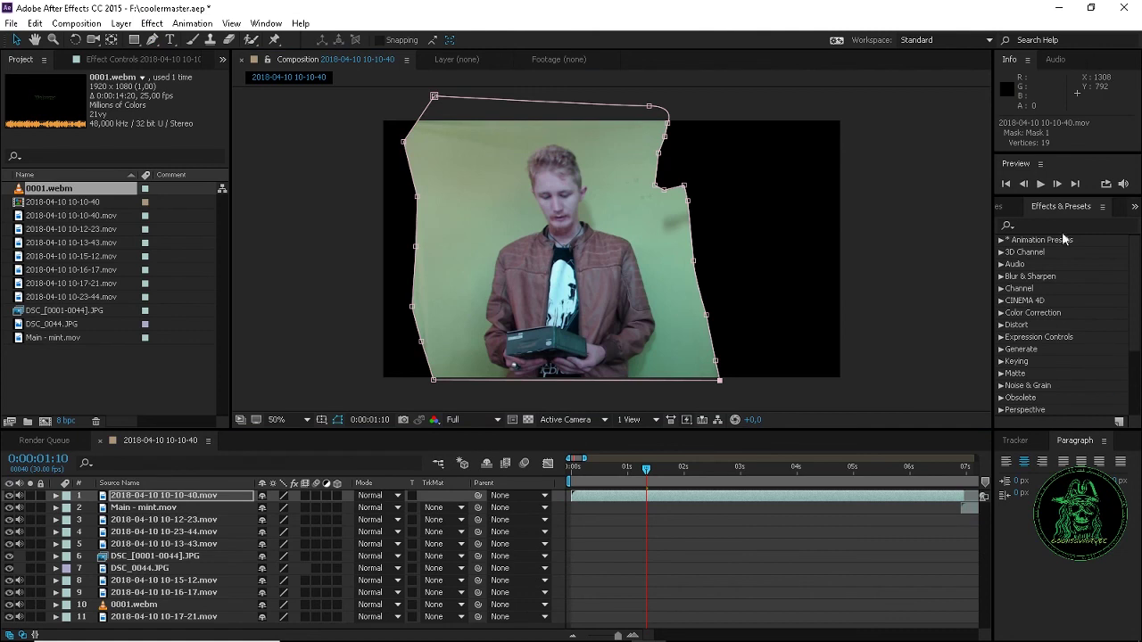
pyautogui.click(1036, 224)
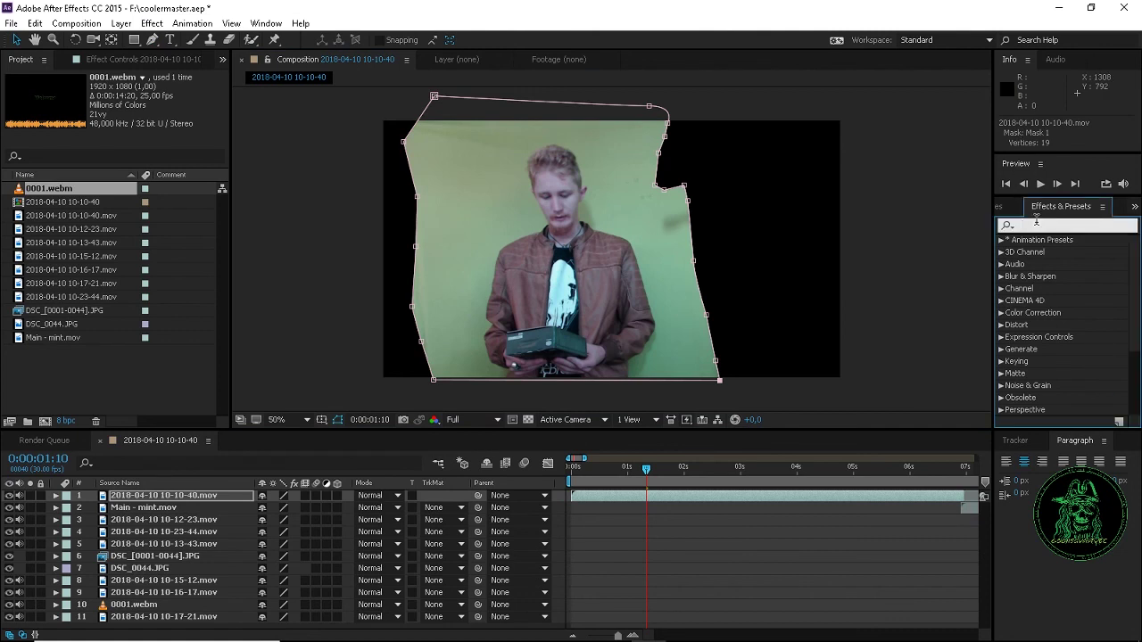
pyautogui.write('ke')
pyautogui.press('BackSpace')
pyautogui.press('BackSpace')
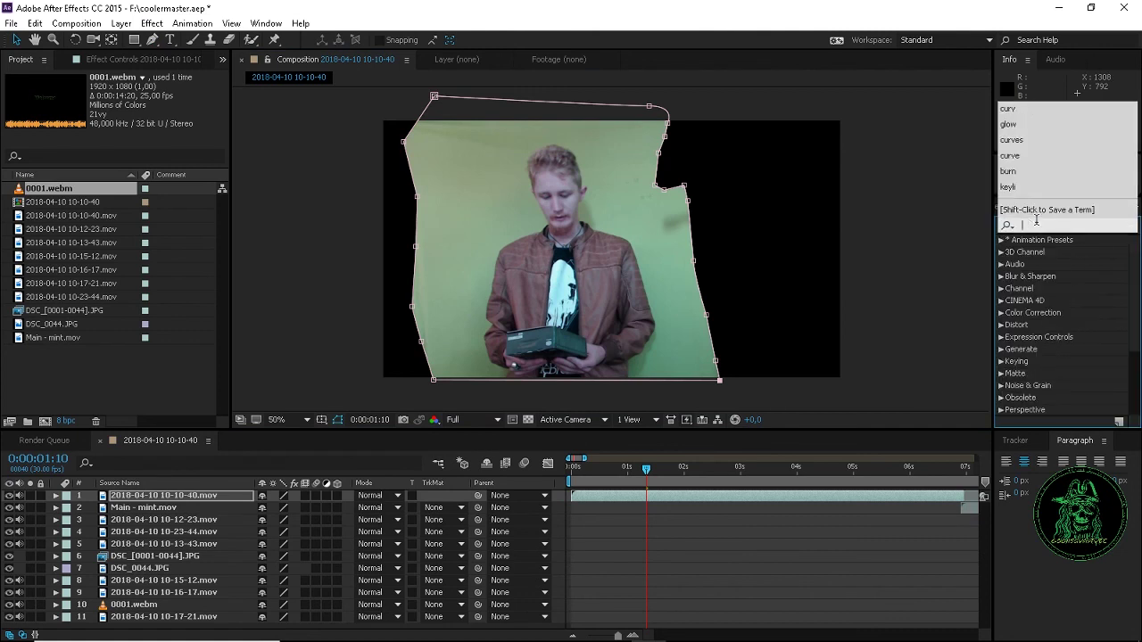
pyautogui.write('chr')
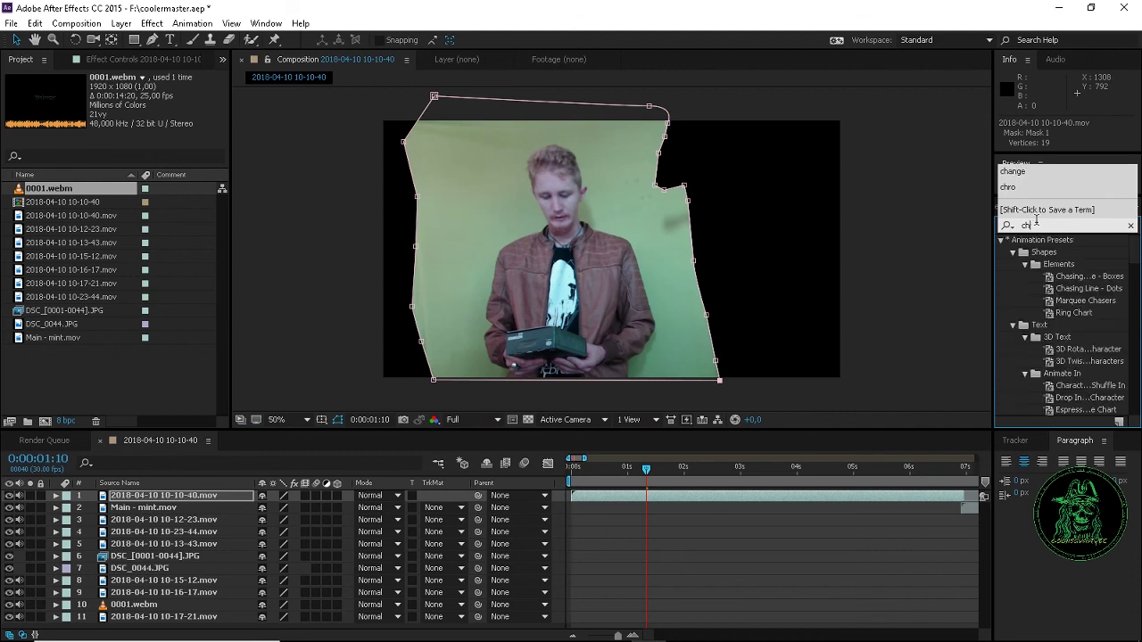
pyautogui.press('BackSpace')
pyautogui.press('BackSpace')
pyautogui.press('BackSpace')
pyautogui.write('k')
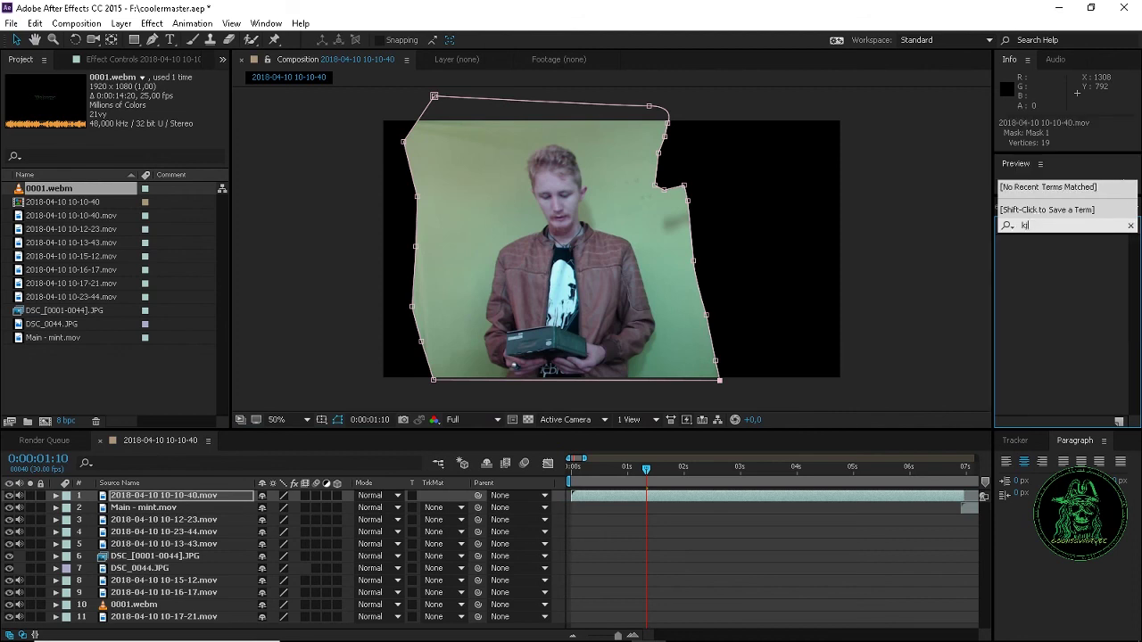
pyautogui.write('eyl')
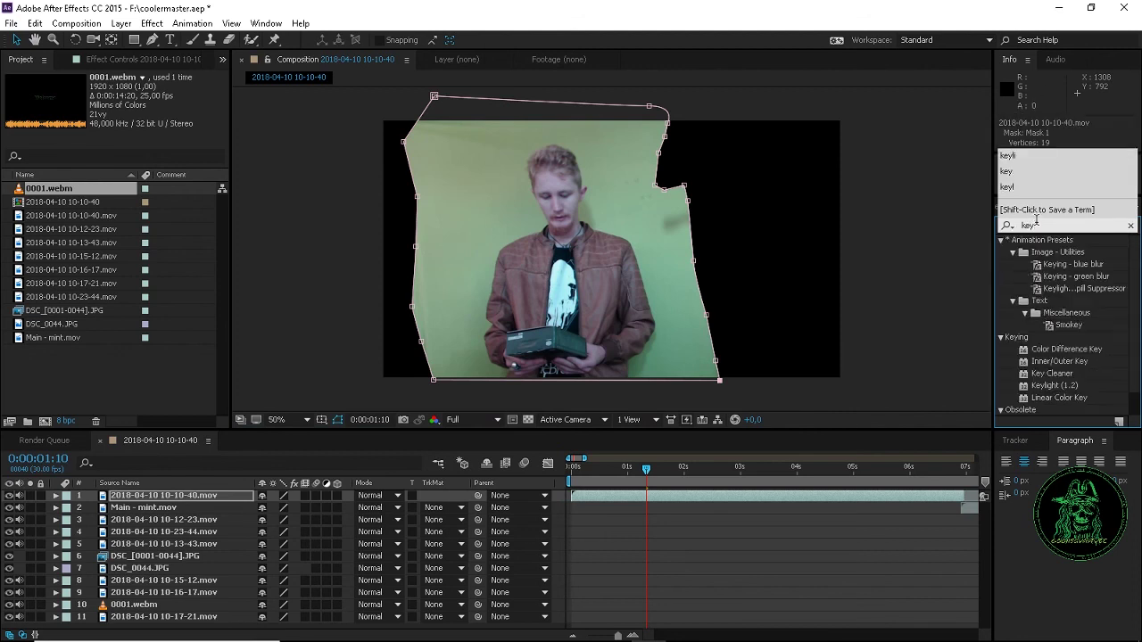
pyautogui.doubleClick(1057, 387)
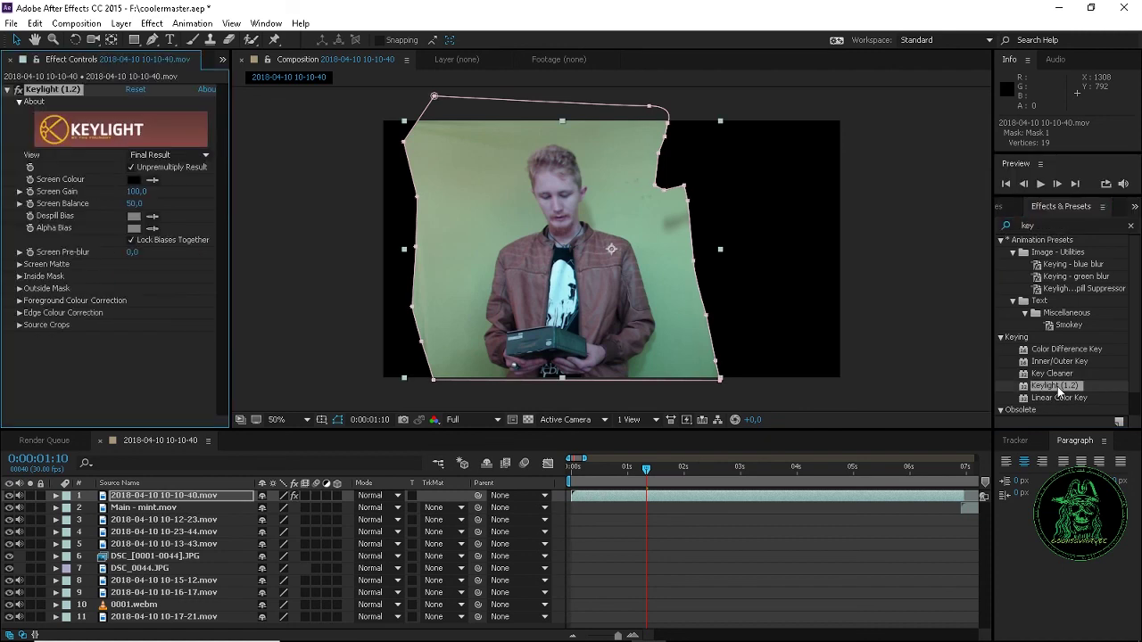
# Try Linear Color Key on the clip, sampling the green backdrop as Key Color, with Matching Tolerance 2% and Matching Softness 0%
pyautogui.doubleClick(1057, 396)
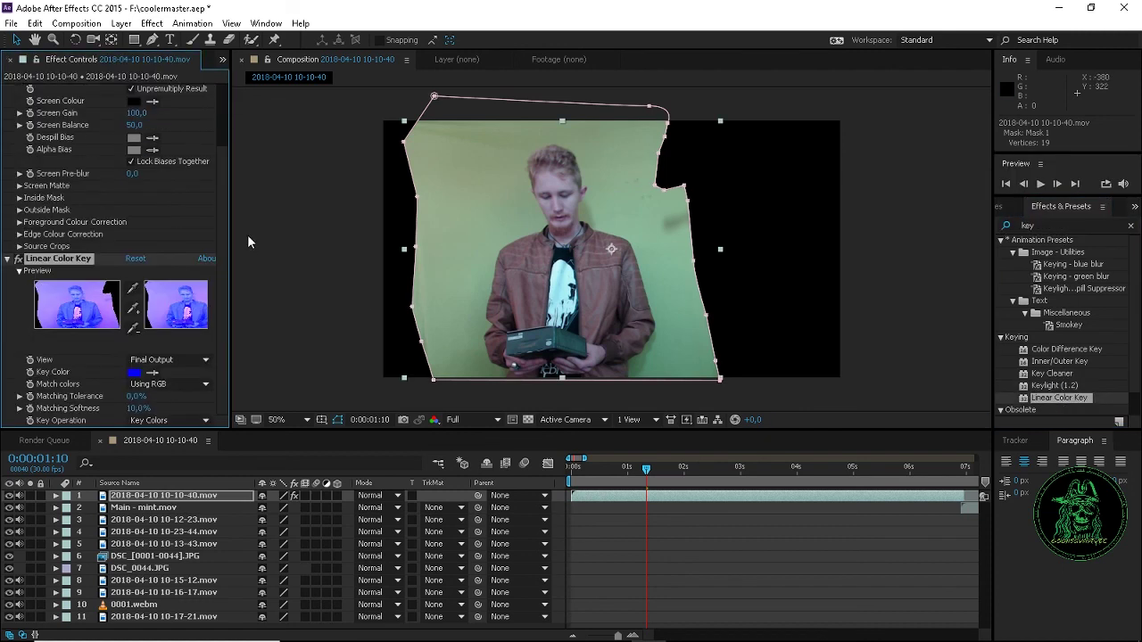
pyautogui.click(154, 372)
pyautogui.click(411, 259)
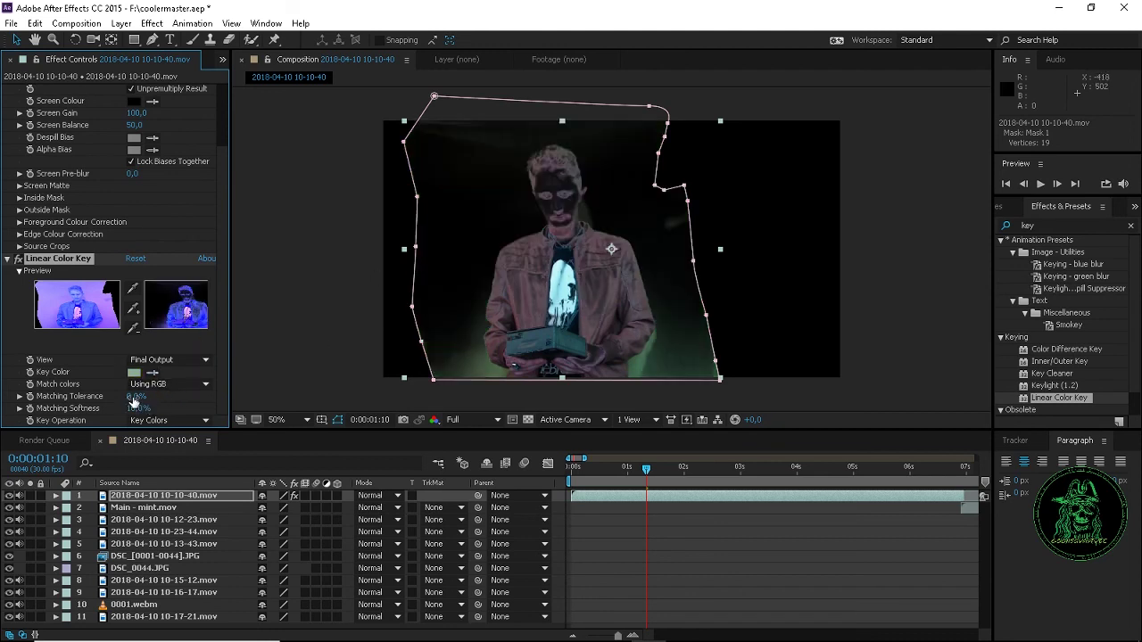
pyautogui.moveTo(134, 396)
pyautogui.mouseDown()
pyautogui.moveTo(178, 396)
pyautogui.moveTo(90, 407)
pyautogui.moveTo(134, 408)
pyautogui.moveTo(116, 409)
pyautogui.mouseUp()
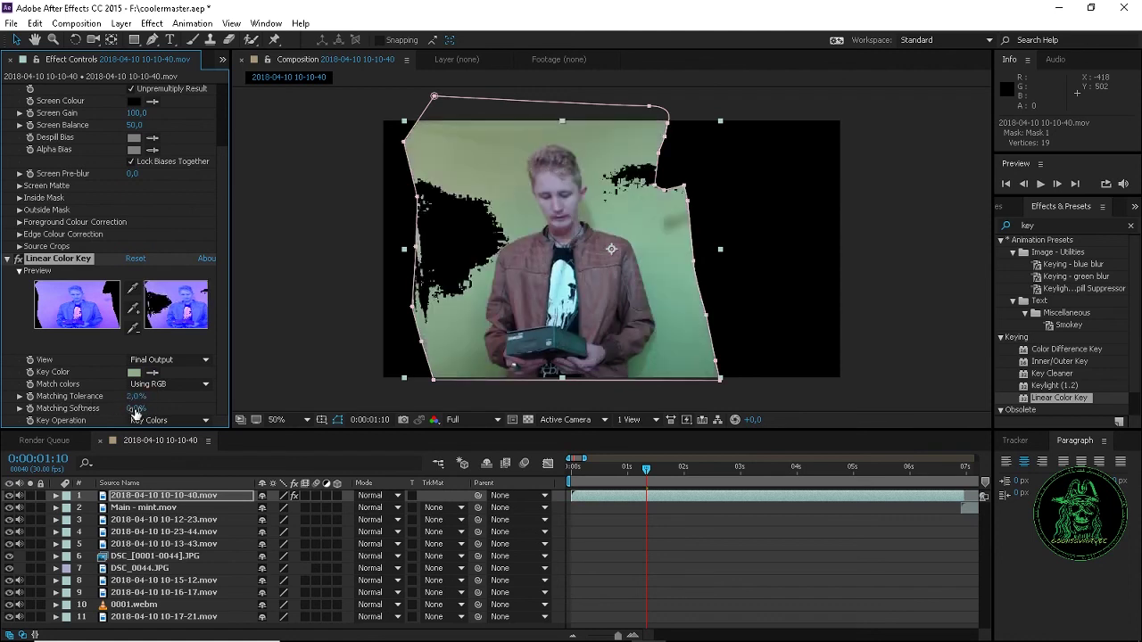
# Set Linear Color Key's Match colors to Using Hue and its Matching Tolerance to 28%, keeping Matching Softness at 0%
pyautogui.click(172, 421)
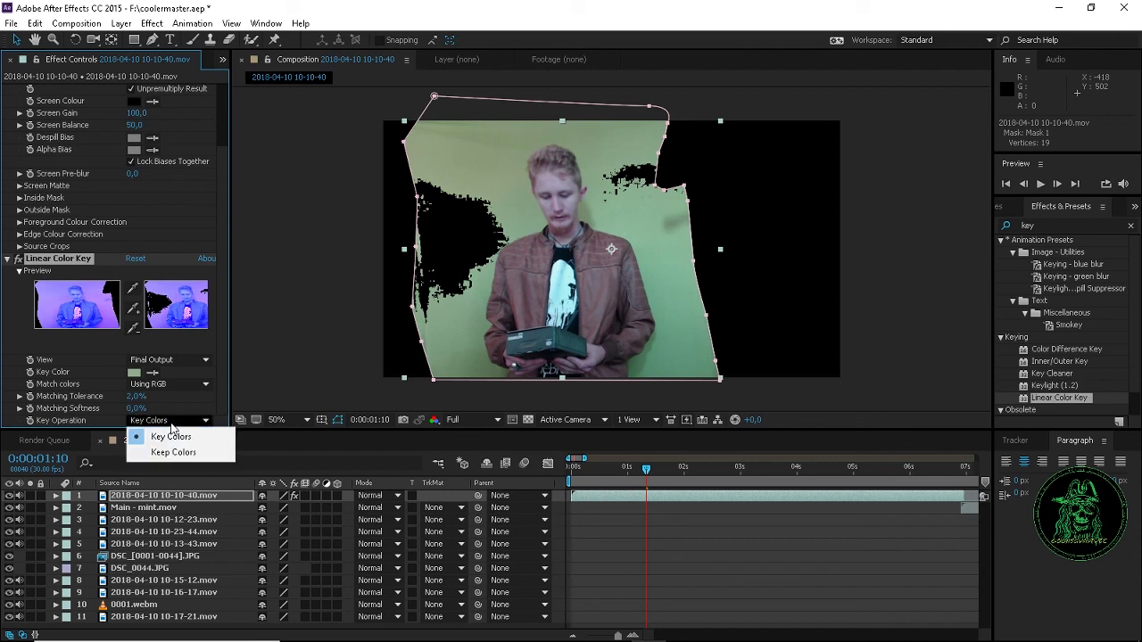
pyautogui.click(161, 414)
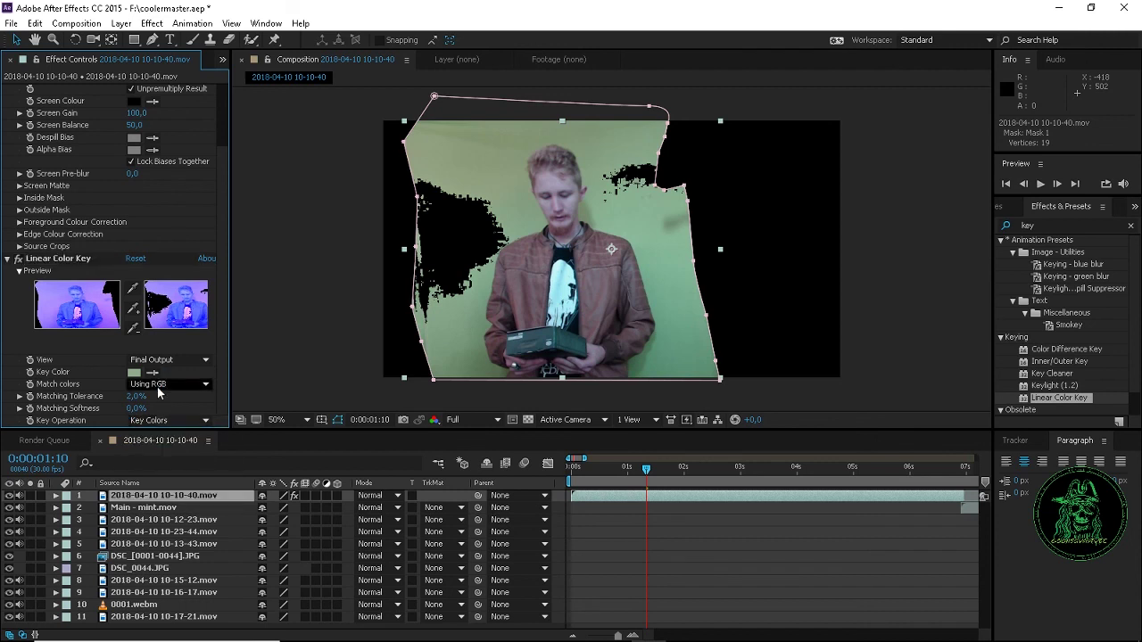
pyautogui.click(170, 383)
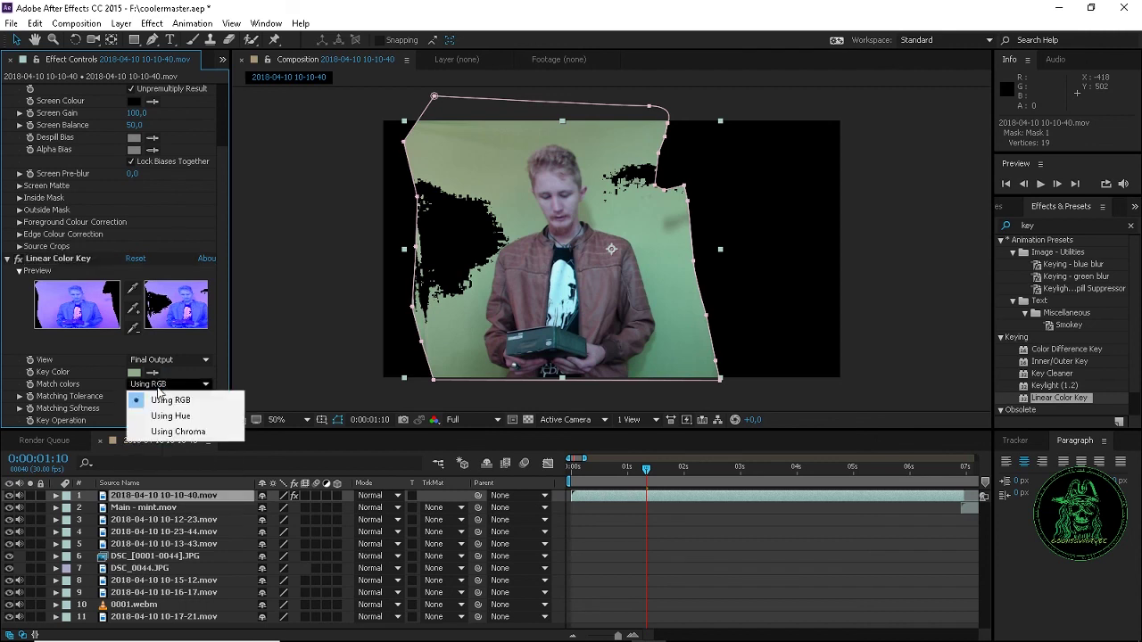
pyautogui.click(198, 423)
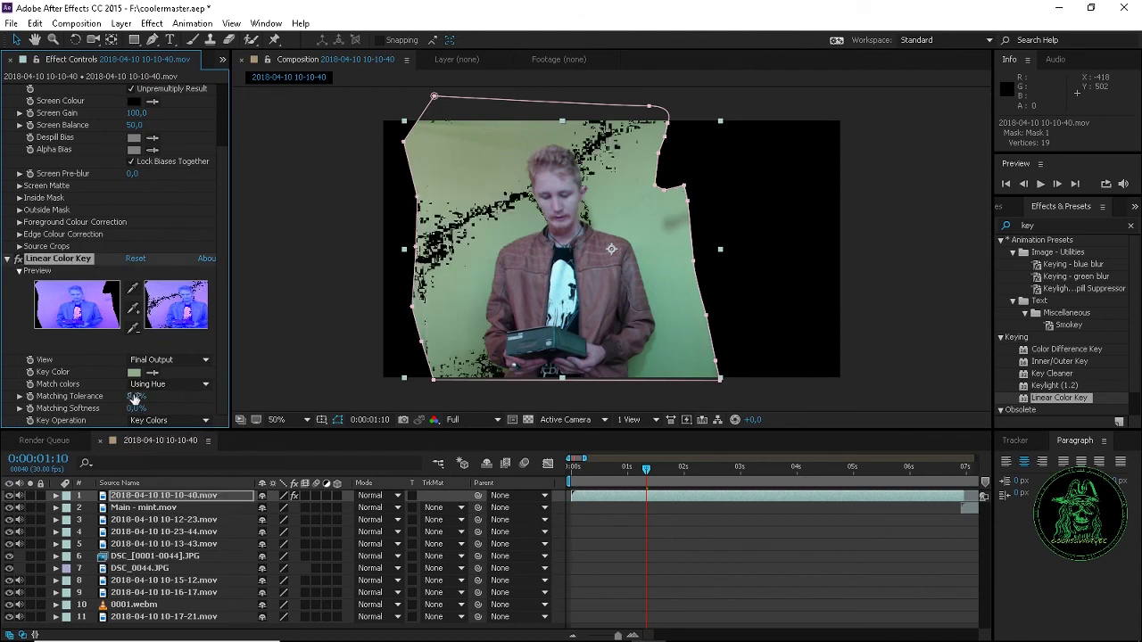
pyautogui.moveTo(133, 396); pyautogui.dragTo(156, 396)
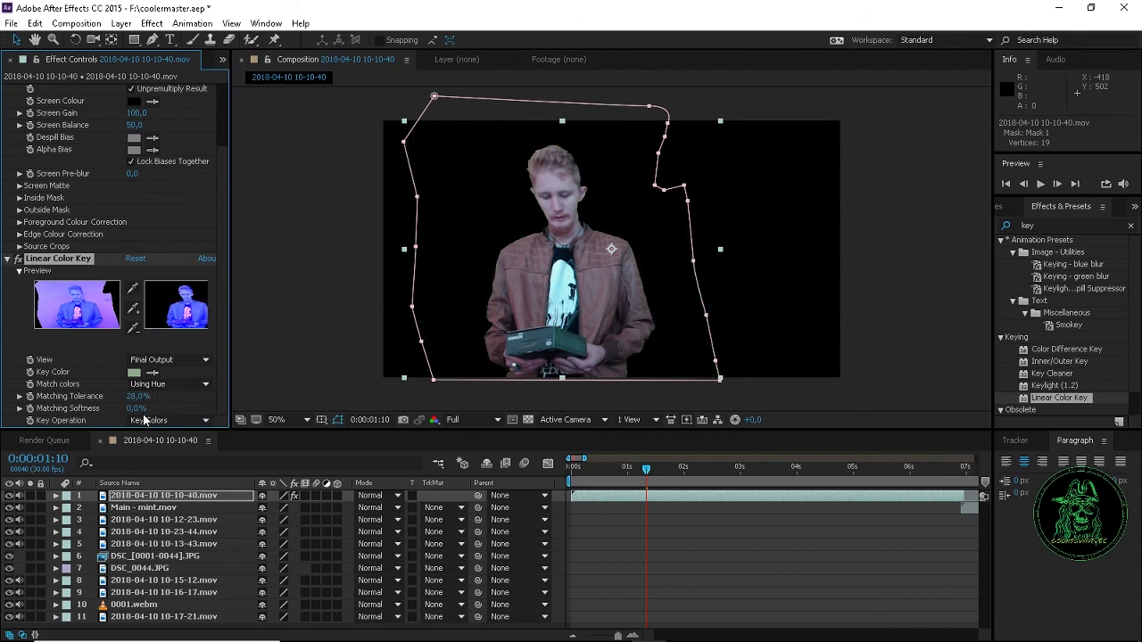
pyautogui.moveTo(143, 408); pyautogui.dragTo(54, 408)
# Inspect the Linear Color Key at 100% zoom in the Source Only and Matte Only views
pyautogui.press('/')
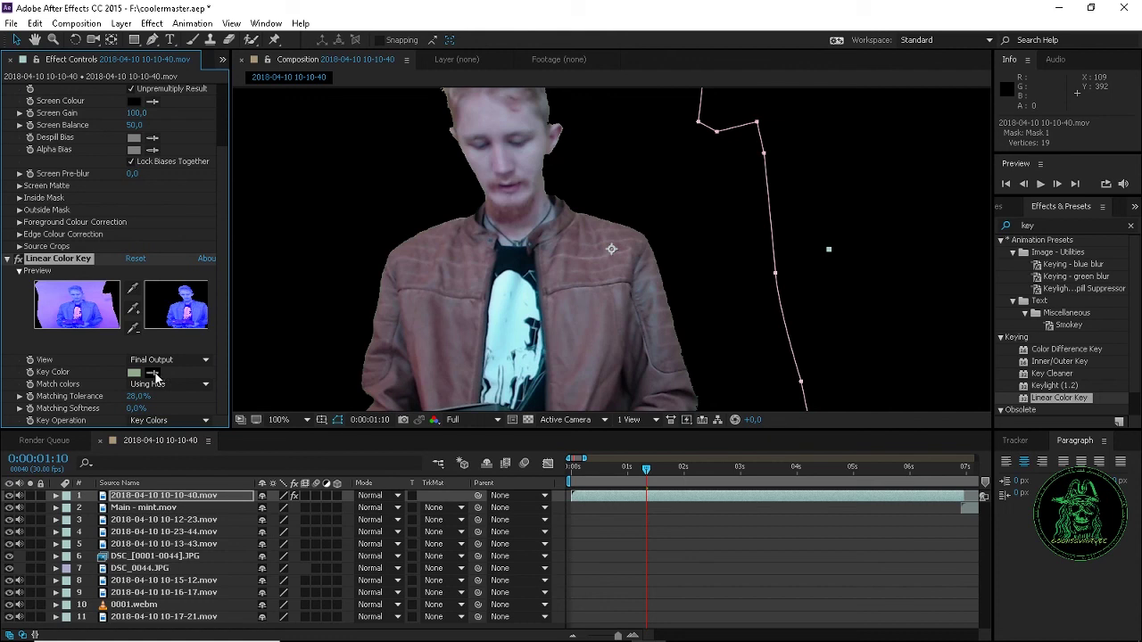
pyautogui.click(150, 359)
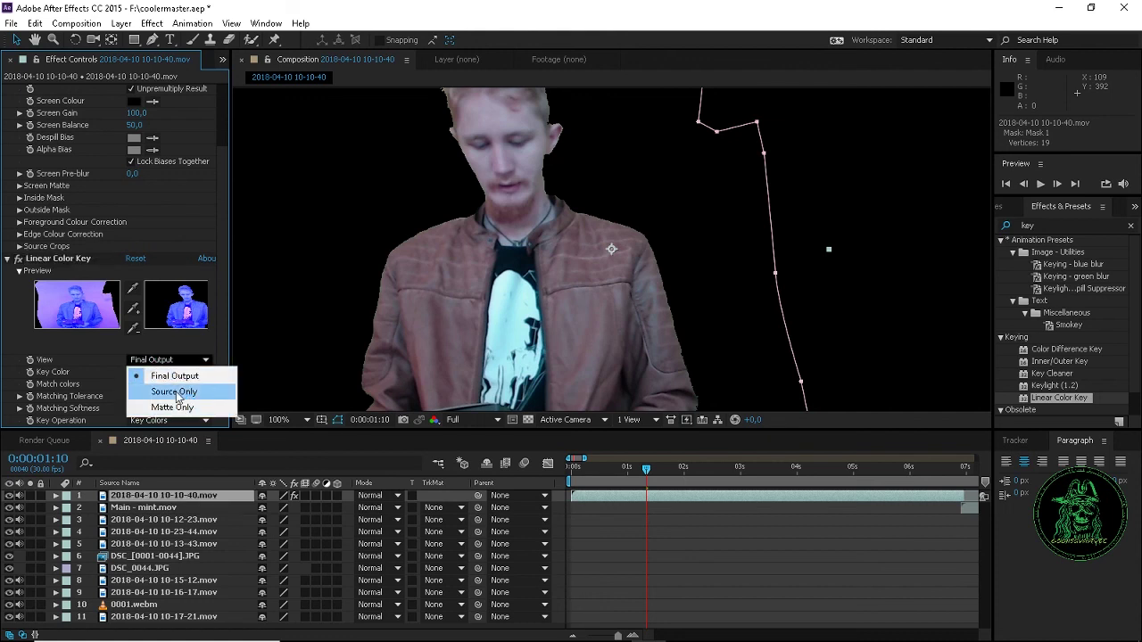
pyautogui.click(174, 391)
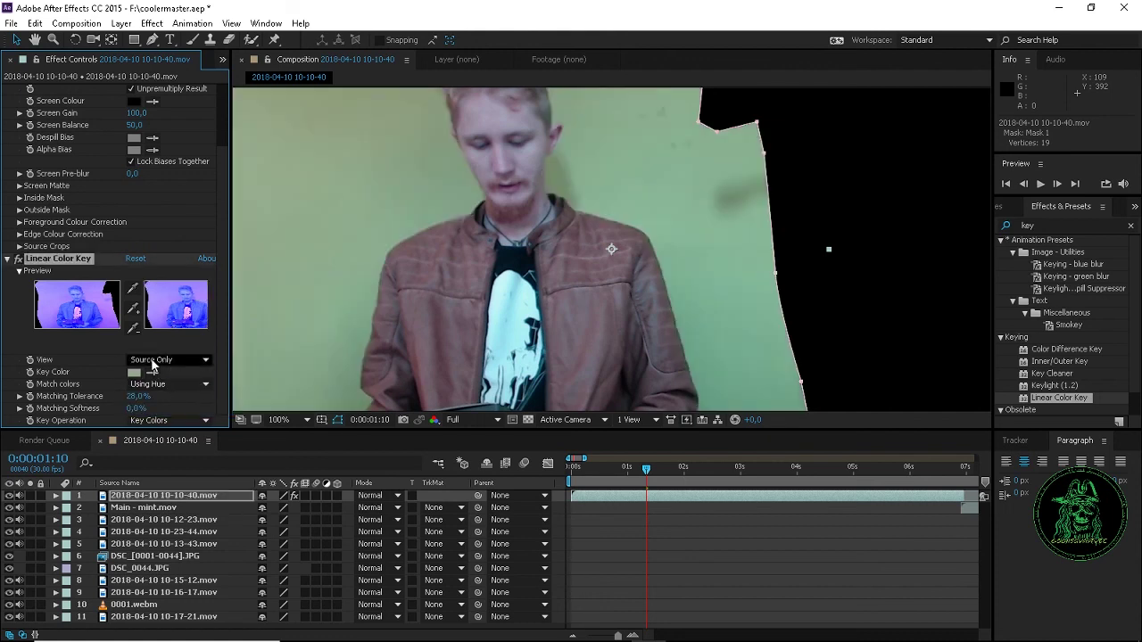
pyautogui.click(151, 358)
pyautogui.click(163, 405)
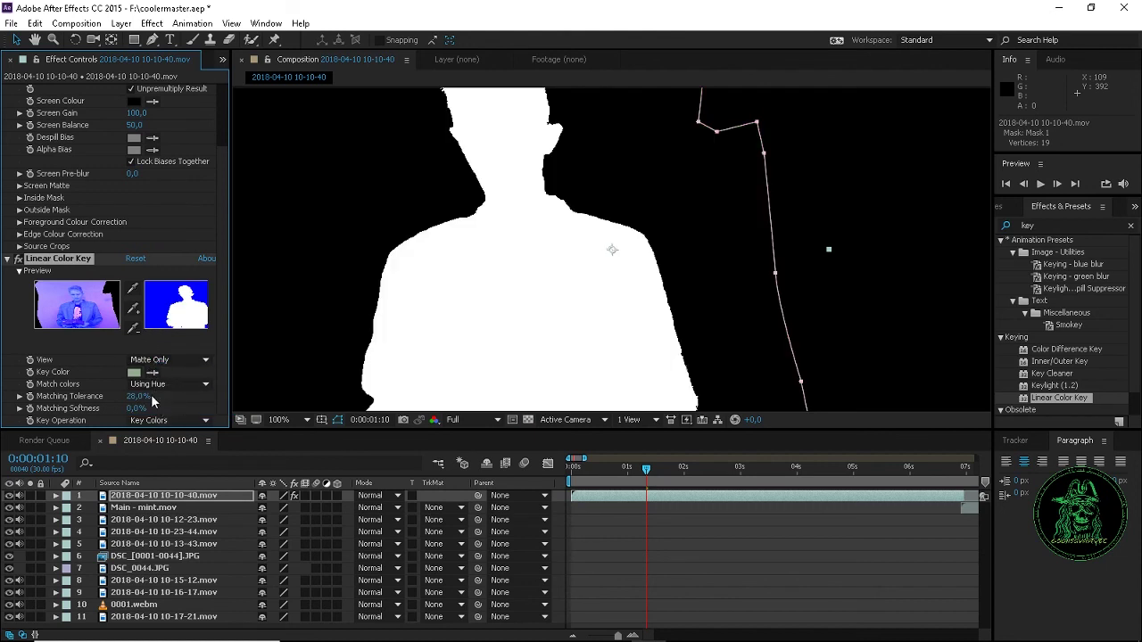
pyautogui.click(134, 328)
pyautogui.rightClick(123, 359)
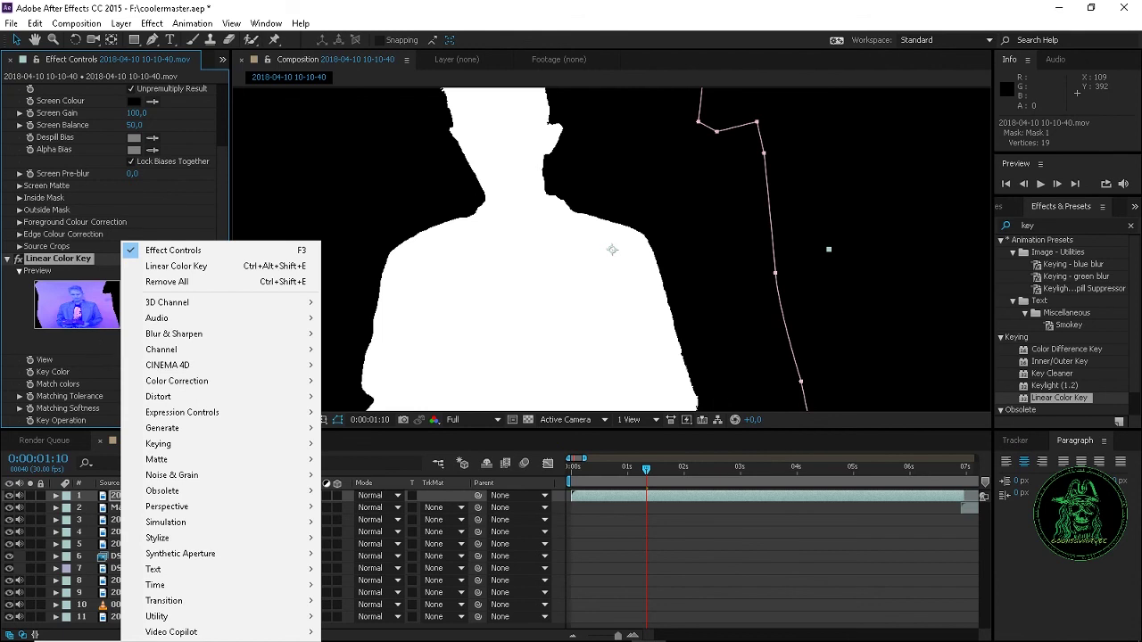
pyautogui.click(69, 257)
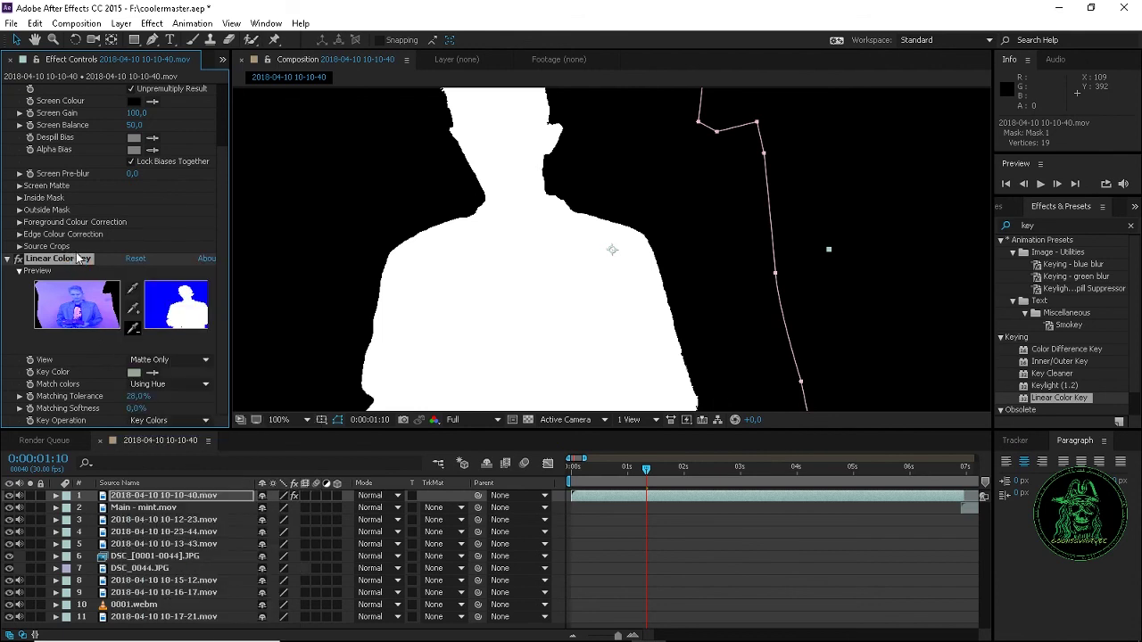
pyautogui.press('Delete')
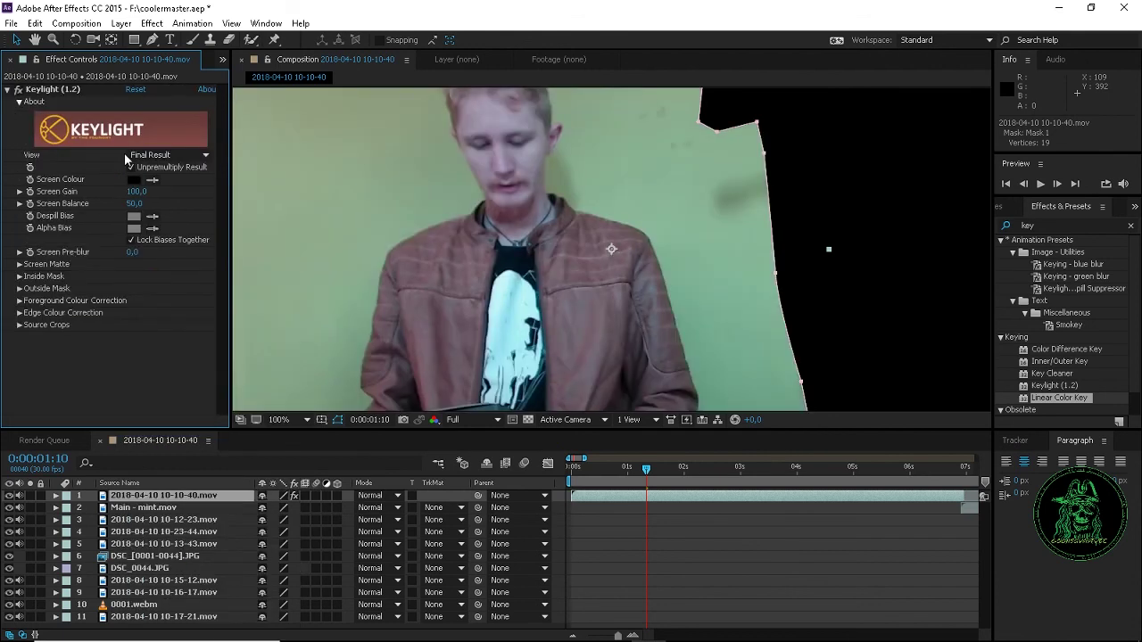
# Sample the green backdrop as Keylight's Screen Colour, and set Screen Balance to 100 and Screen Gain to 111
pyautogui.scroll(-2, 501, 204)
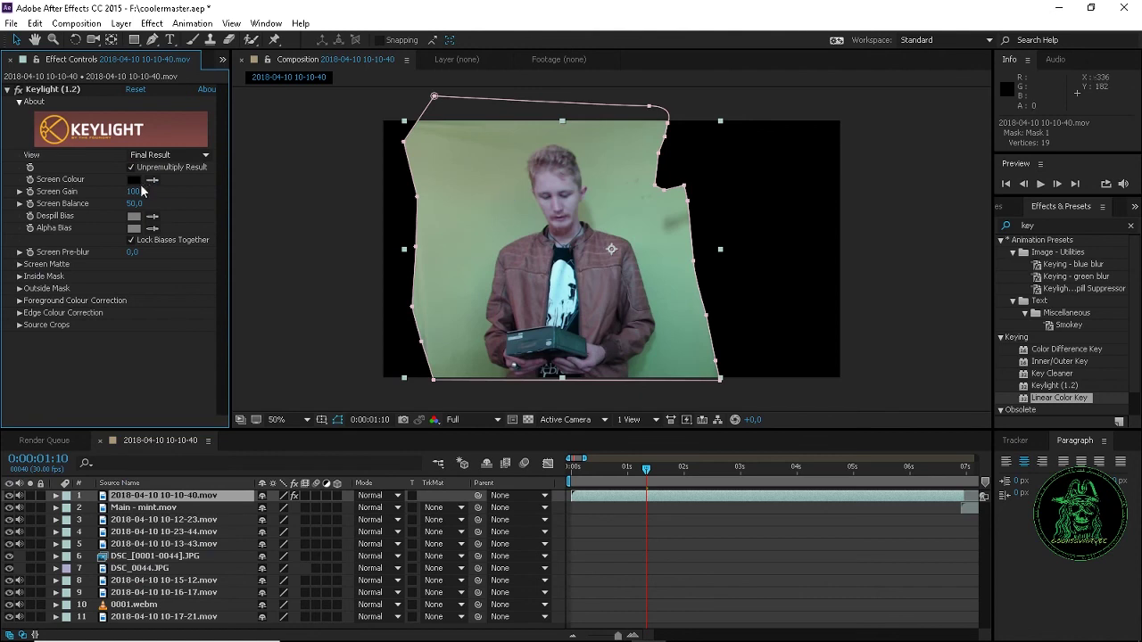
pyautogui.click(152, 178)
pyautogui.click(517, 221)
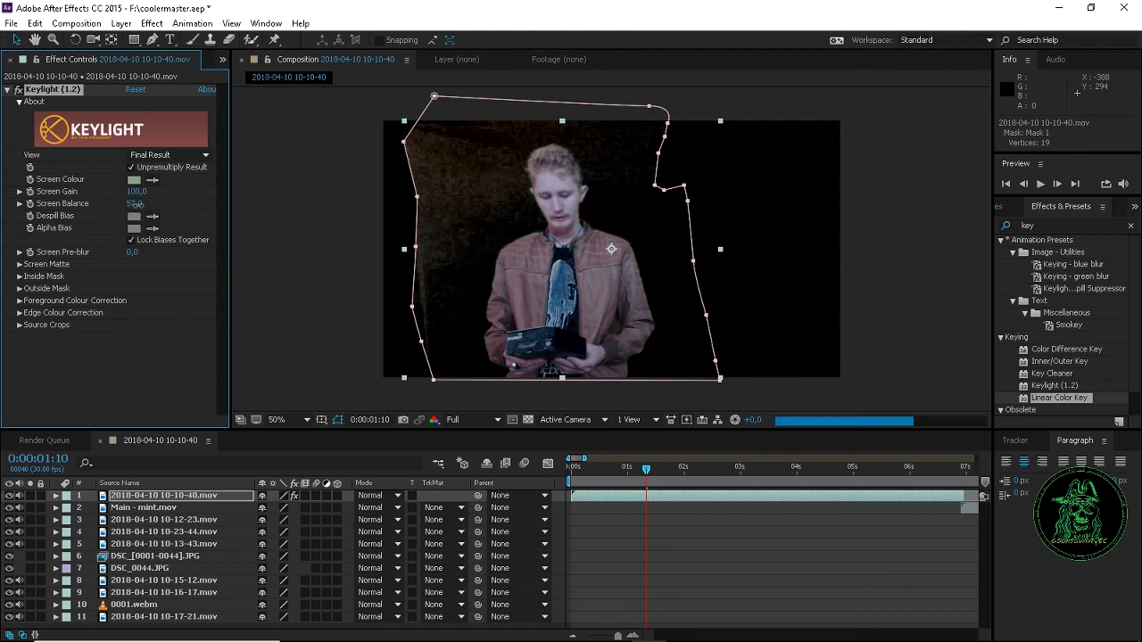
pyautogui.moveTo(133, 203); pyautogui.dragTo(187, 191)
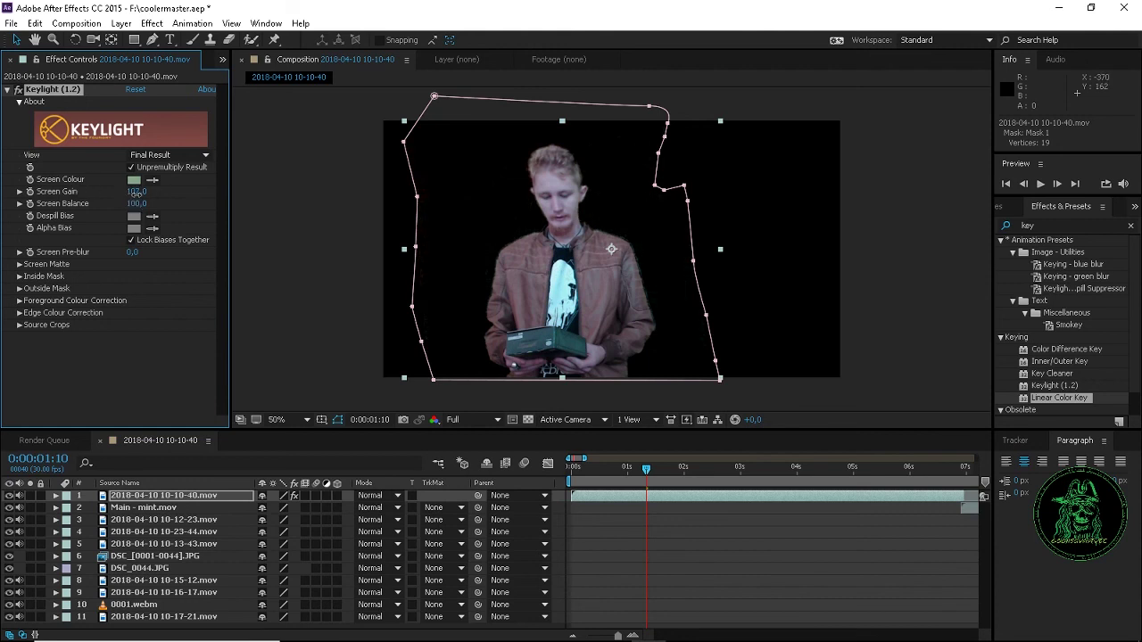
pyautogui.moveTo(135, 194); pyautogui.dragTo(146, 194)
pyautogui.rightClick(271, 367)
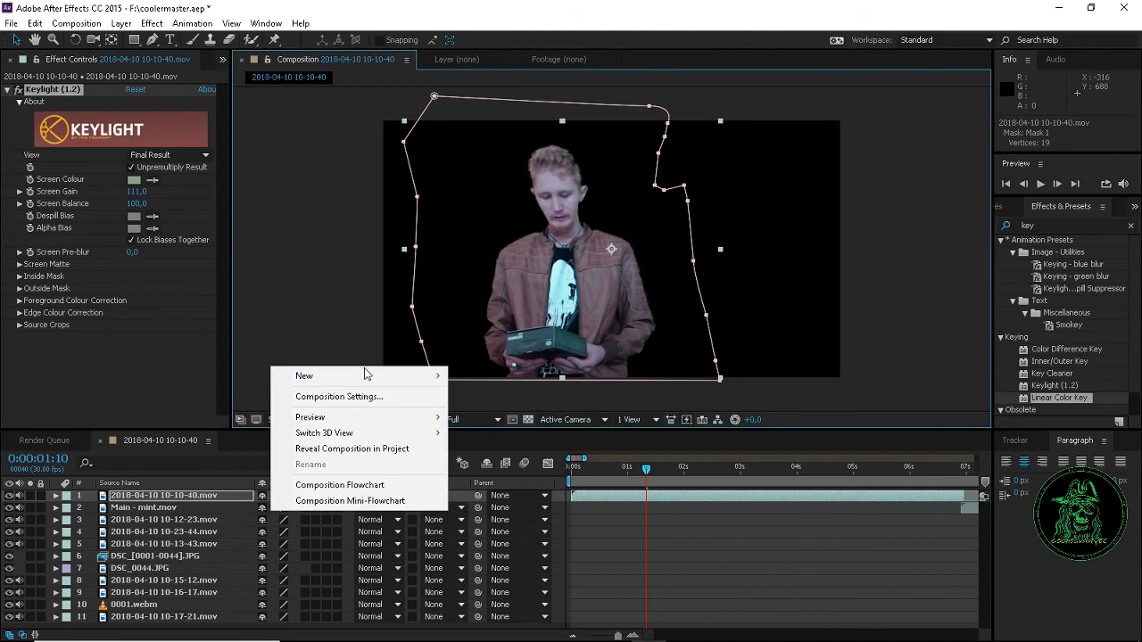
pyautogui.moveTo(372, 375)
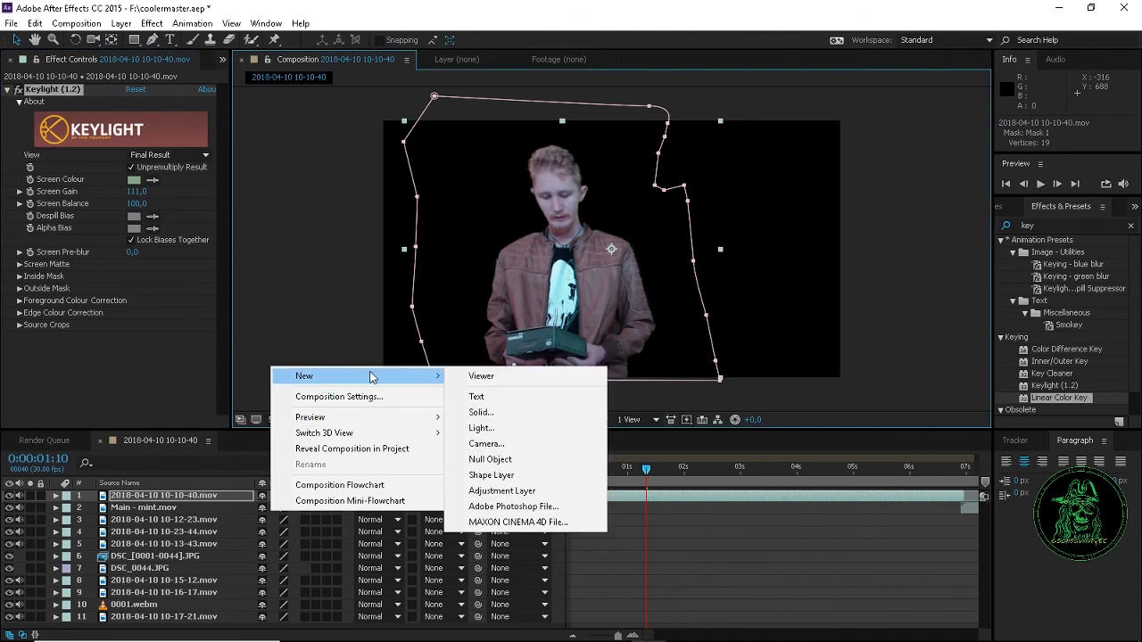
pyautogui.click(503, 412)
pyautogui.click(157, 249)
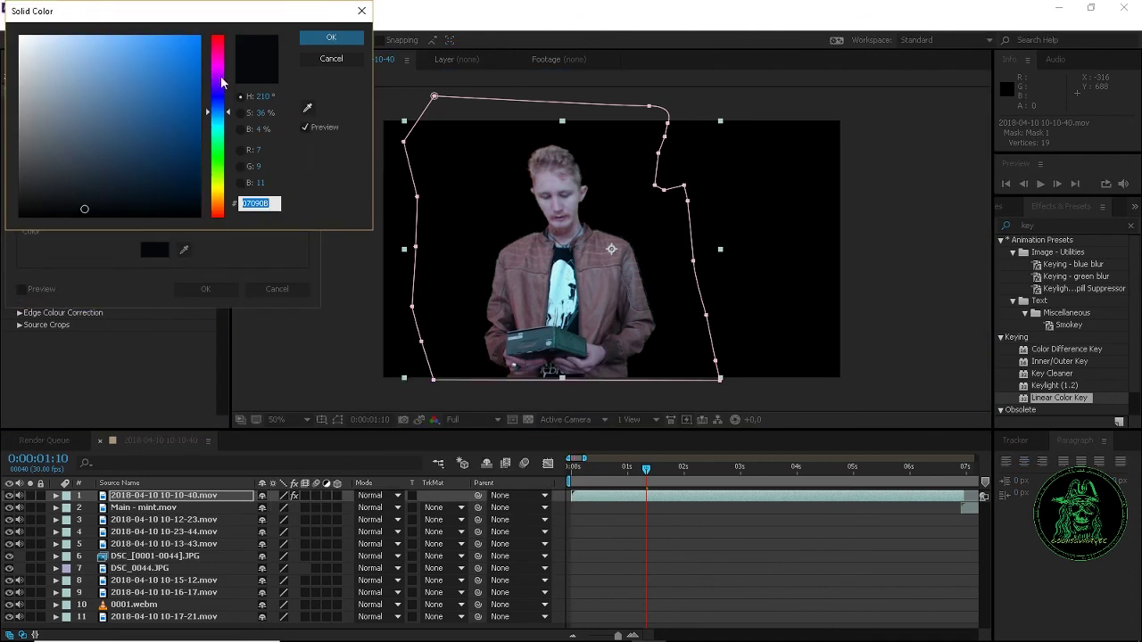
pyautogui.click(214, 37)
pyautogui.moveTo(114, 64); pyautogui.dragTo(239, 18)
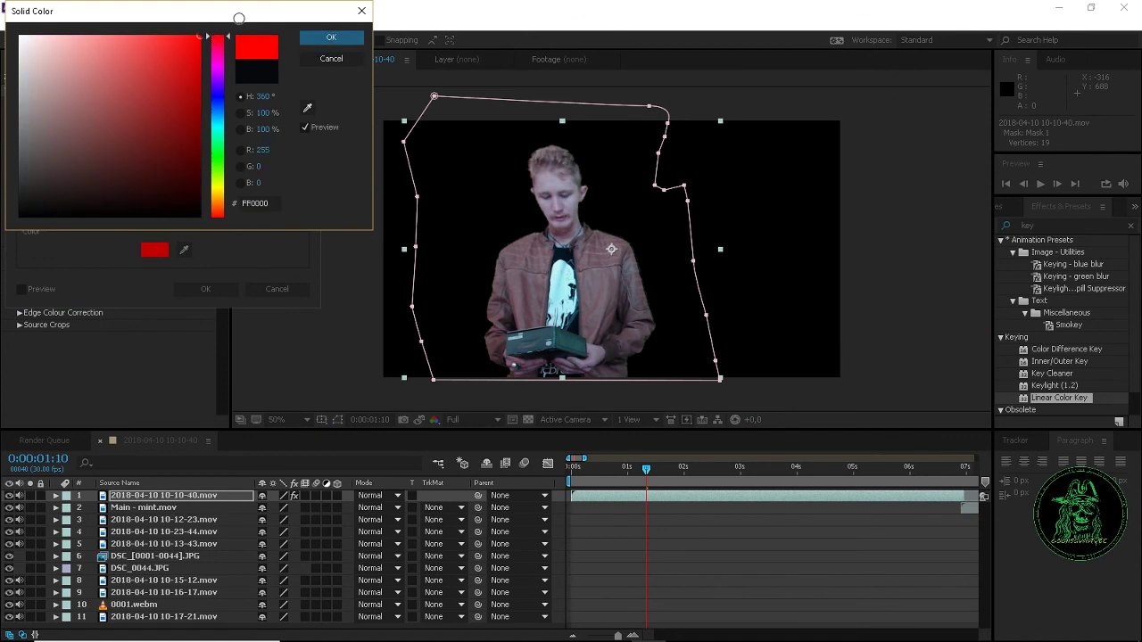
pyautogui.click(331, 37)
pyautogui.click(193, 292)
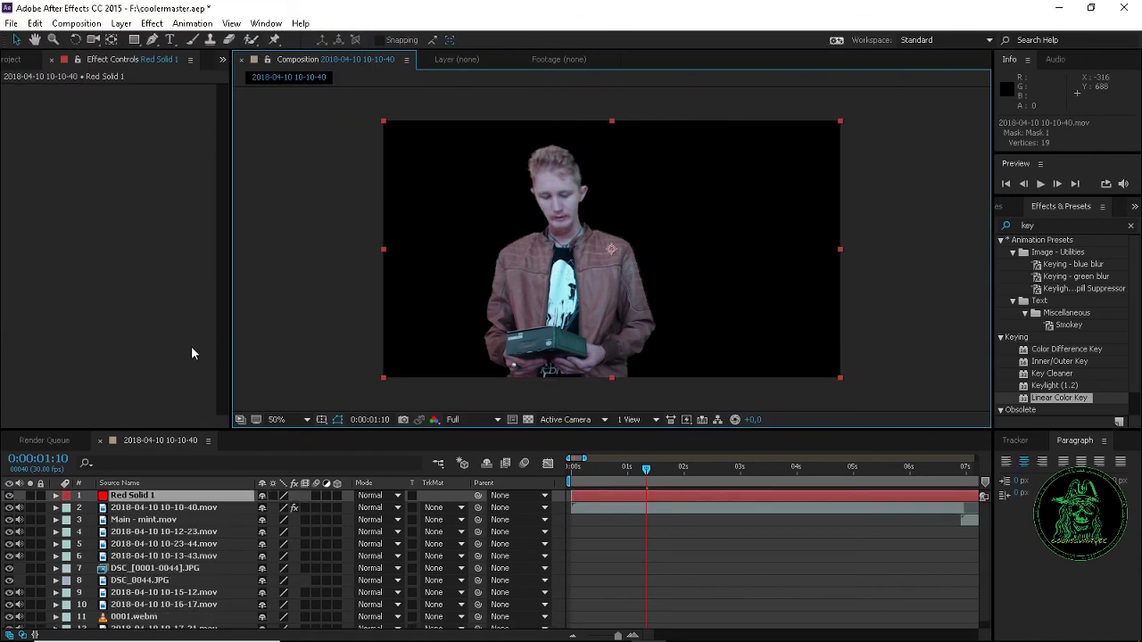
pyautogui.moveTo(138, 497); pyautogui.dragTo(132, 515)
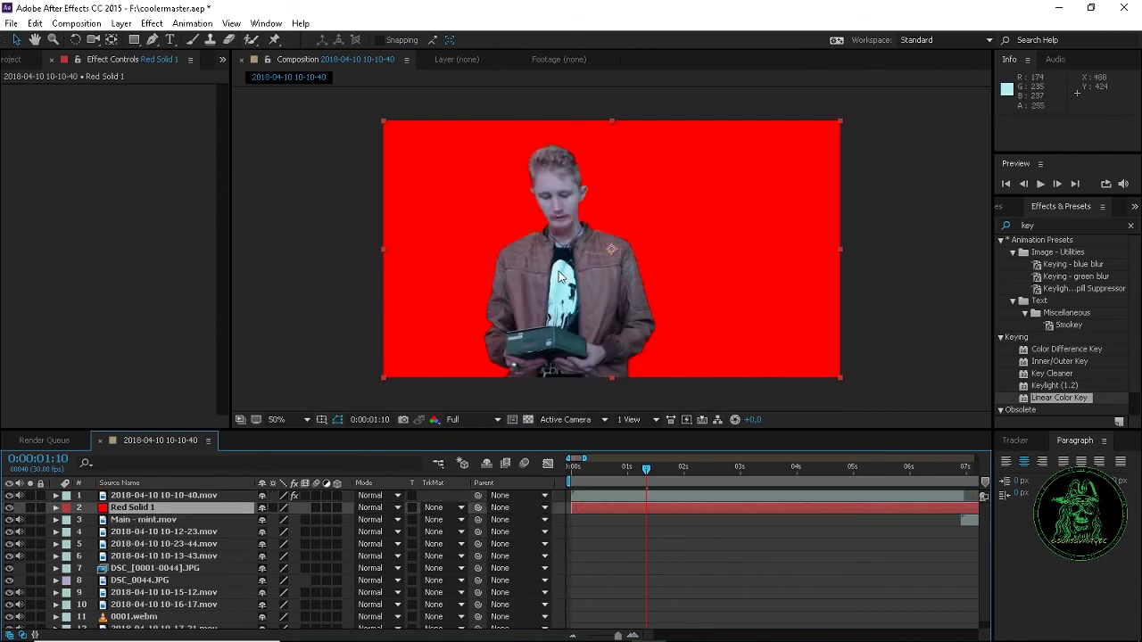
pyautogui.press("'")
pyautogui.click(198, 496)
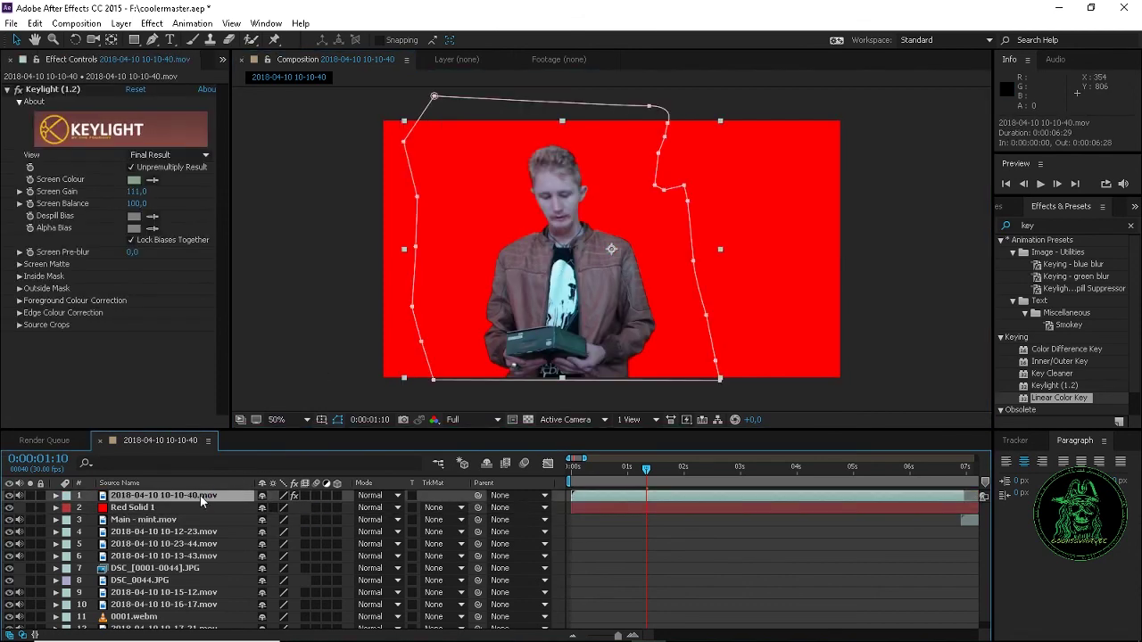
pyautogui.click(166, 155)
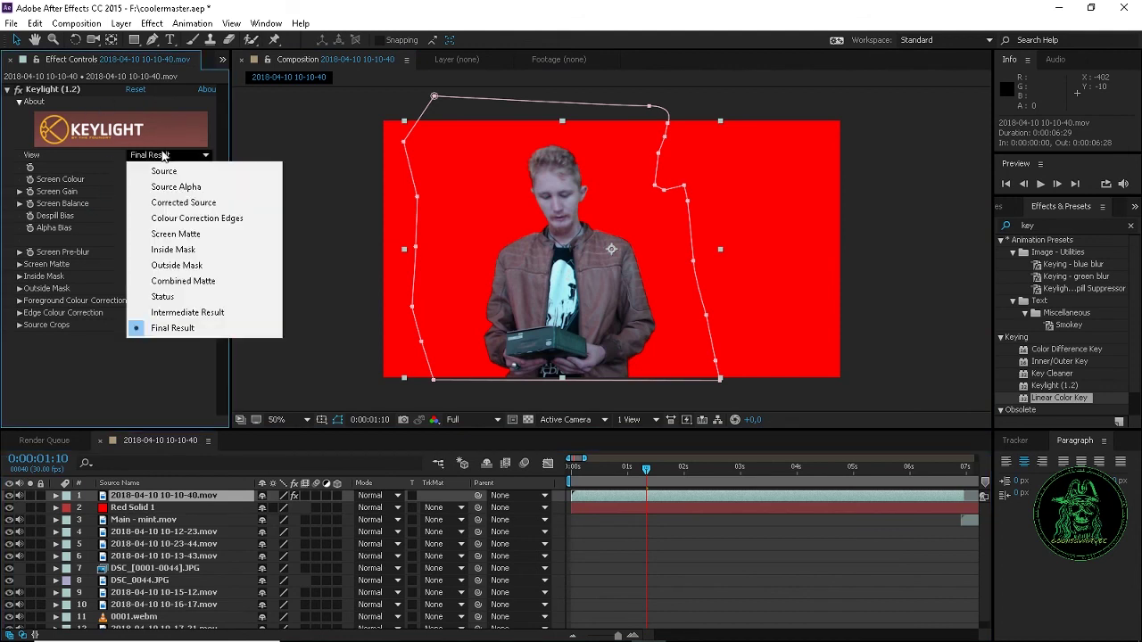
pyautogui.click(187, 281)
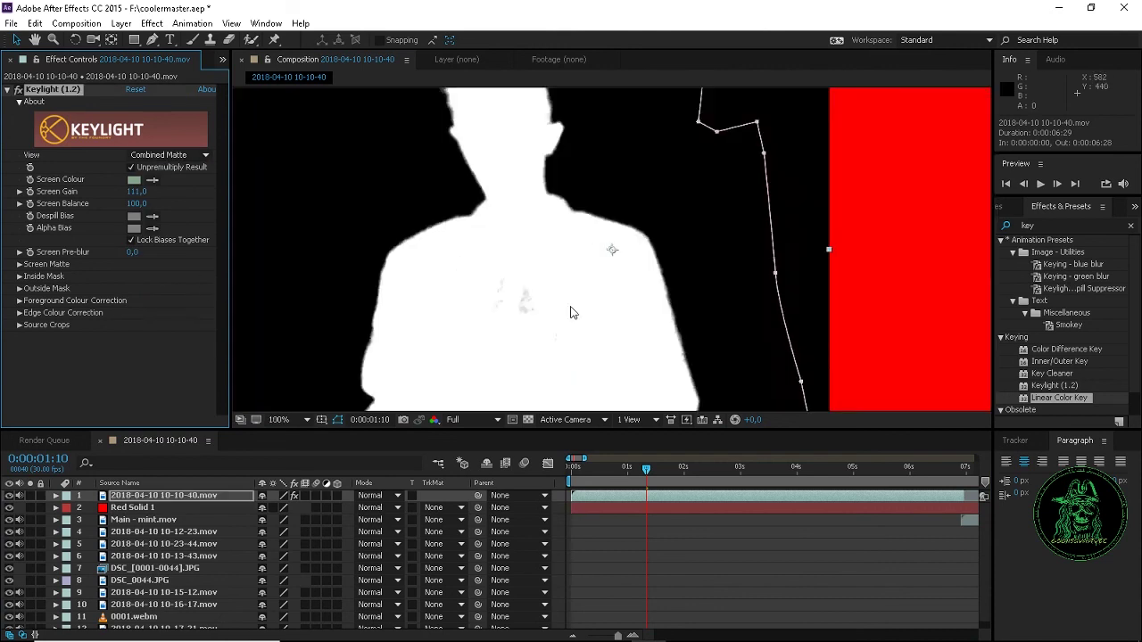
pyautogui.press('/')
# Set Keylight's Screen Pre-blur to 0,2 and the Screen Matte's Clip White to 79
pyautogui.click(131, 253)
pyautogui.press('Return')
pyautogui.click(19, 265)
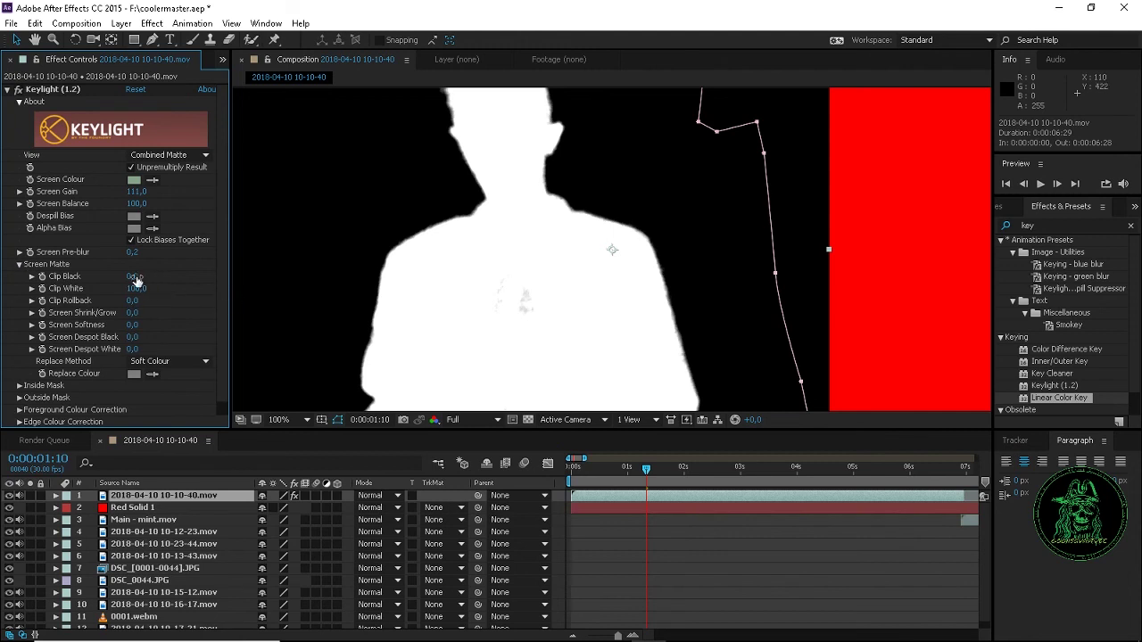
pyautogui.moveTo(138, 289); pyautogui.dragTo(123, 290)
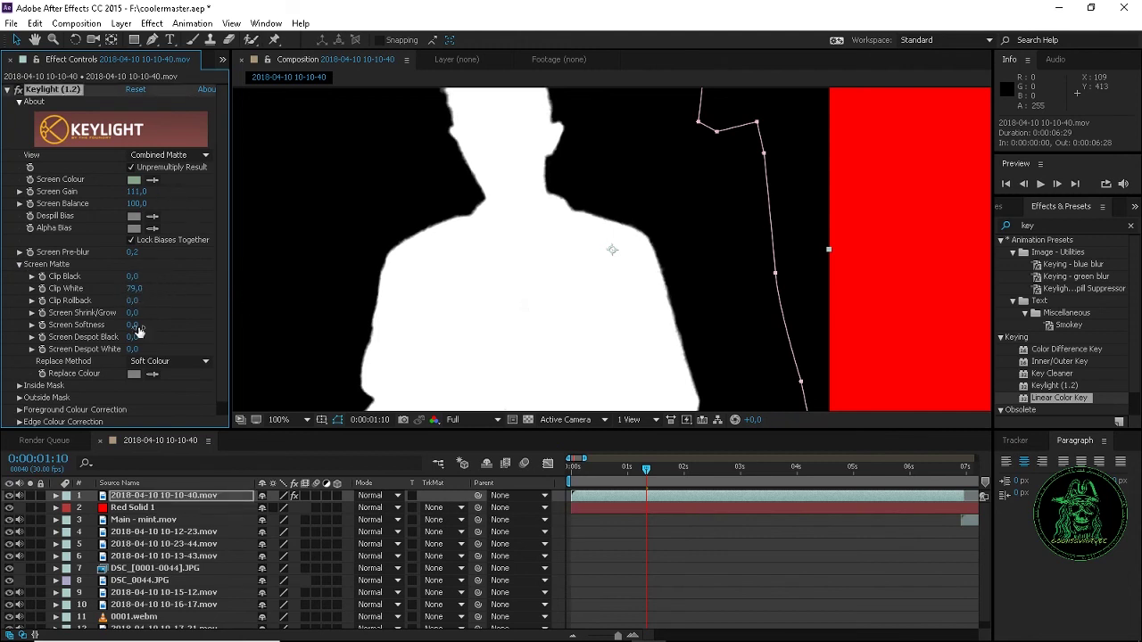
# Set the Screen Matte's Screen Shrink/Grow to 0,1 and Screen Softness to 0,5 in Keylight
pyautogui.click(132, 313)
pyautogui.write('0,1')
pyautogui.press('Tab')
pyautogui.write('0.5')
pyautogui.press('Return')
# Switch Keylight's View to Final Result and preview the keyed clip over the red solid at 50% zoom
pyautogui.click(163, 155)
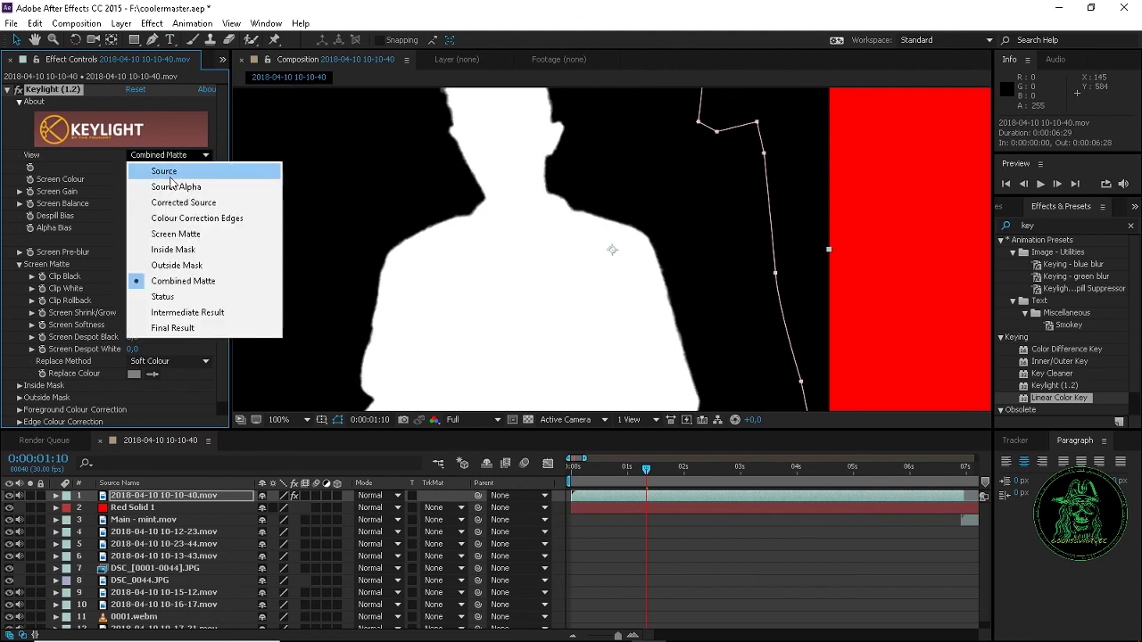
pyautogui.click(174, 328)
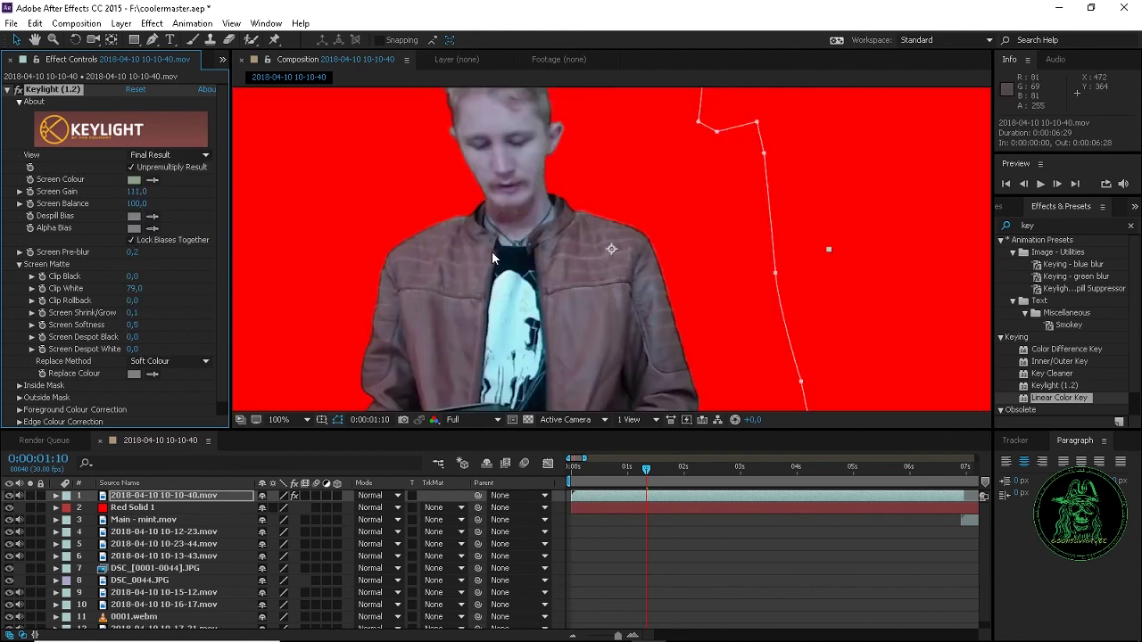
pyautogui.press(',')
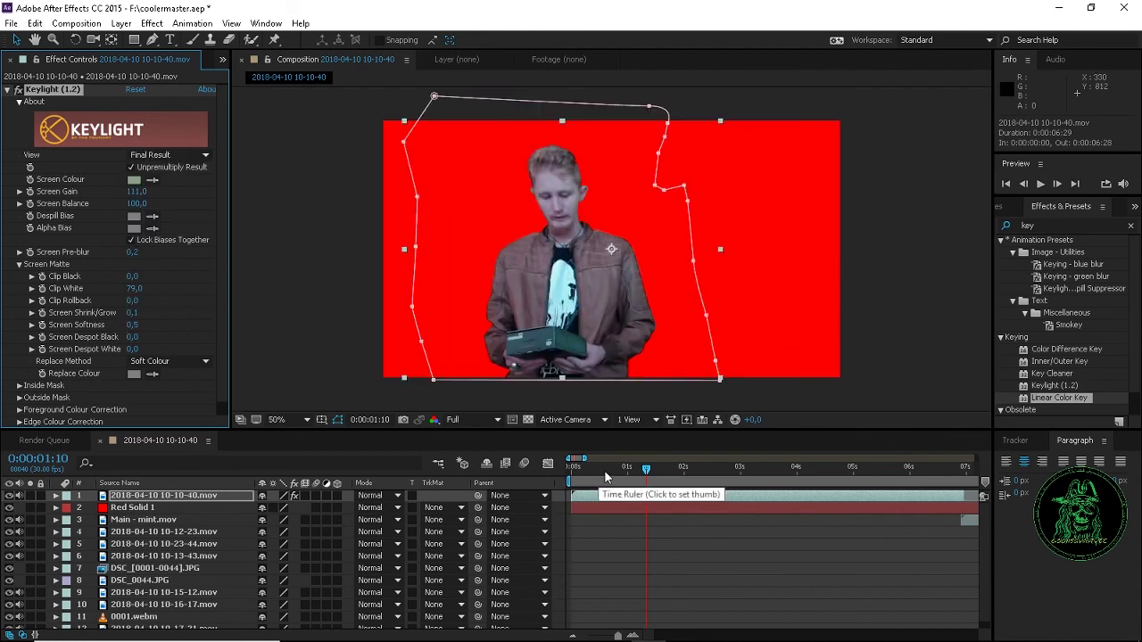
pyautogui.press('space')
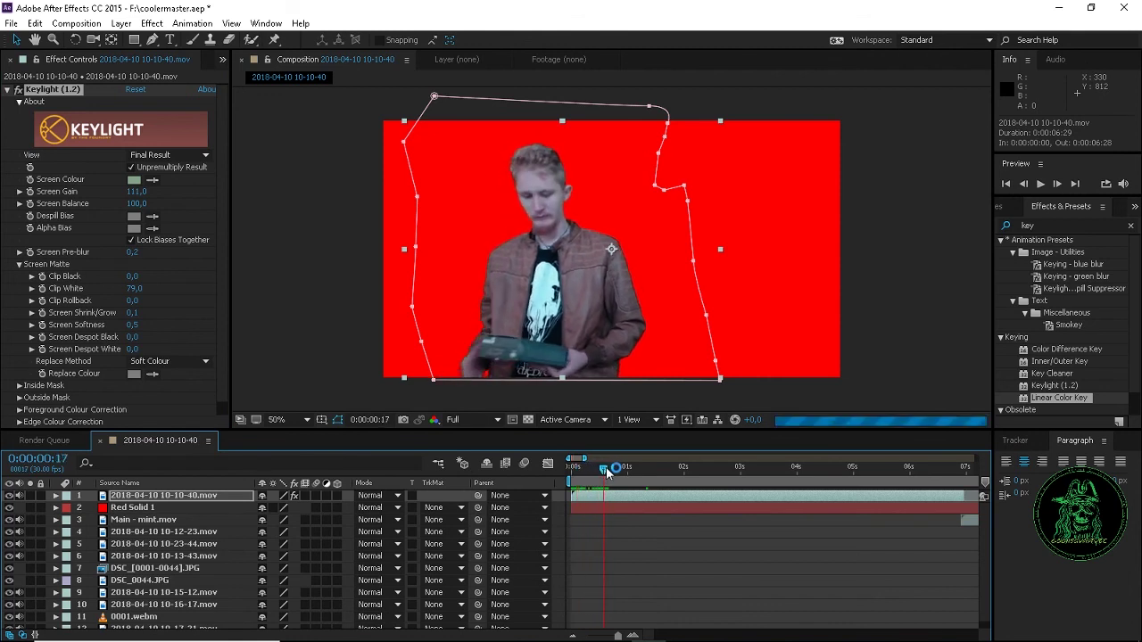
pyautogui.moveTo(655, 468); pyautogui.dragTo(798, 472)
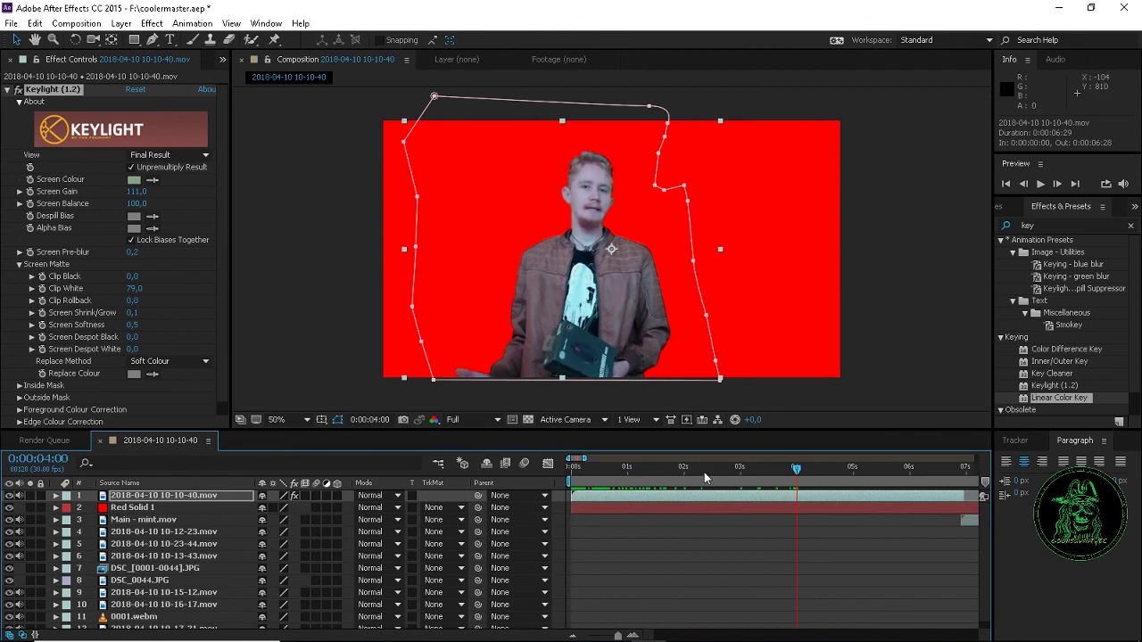
pyautogui.moveTo(590, 471)
pyautogui.mouseDown()
pyautogui.moveTo(579, 471)
pyautogui.moveTo(597, 472)
pyautogui.mouseUp()
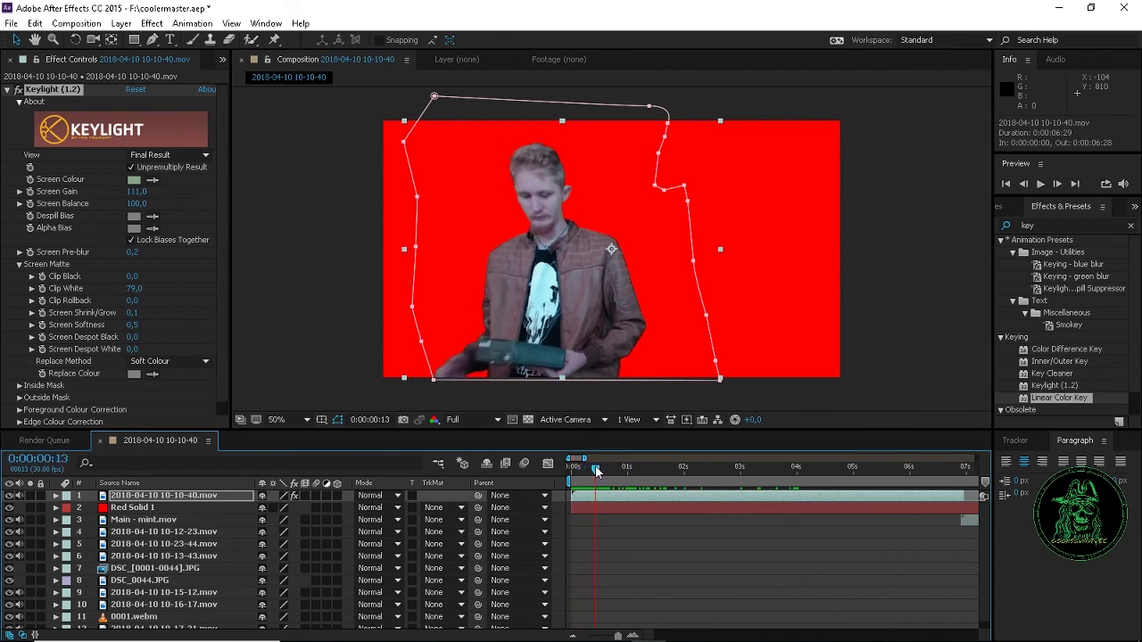
pyautogui.hotkey('ctrl', 'd')
pyautogui.click(119, 509)
pyautogui.press('Delete')
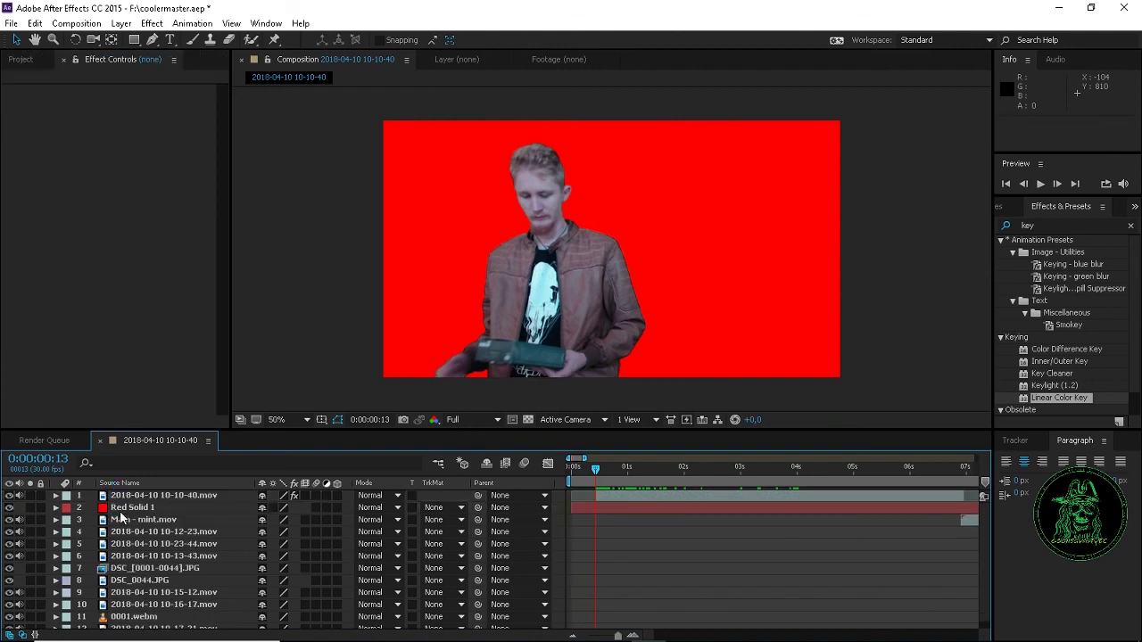
pyautogui.click(131, 506)
pyautogui.press('Delete')
pyautogui.click(130, 498)
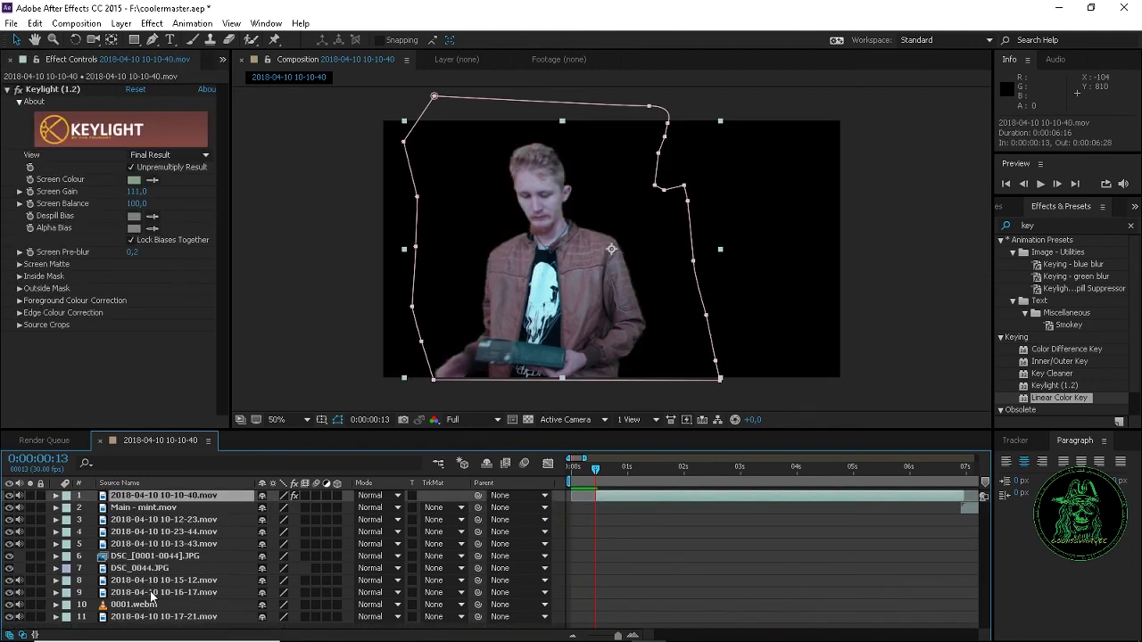
# Move all layers 13 frames earlier so the keyed clip starts at 0:00:00:00, and preview it
pyautogui.hotkey('ctrl', 'a')
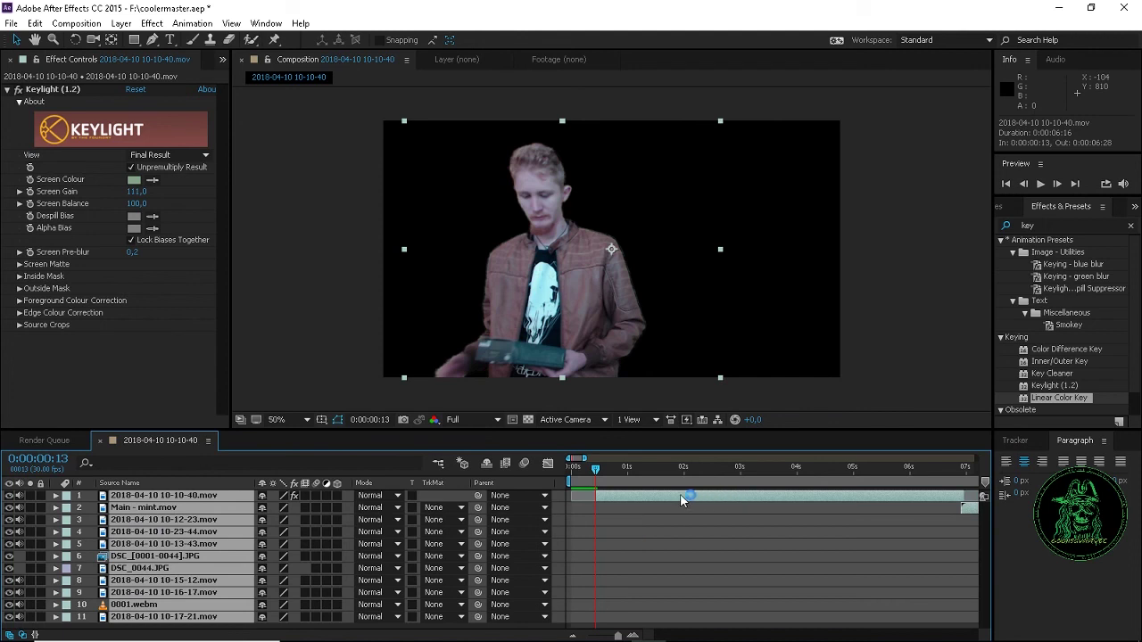
pyautogui.moveTo(680, 493); pyautogui.dragTo(656, 491)
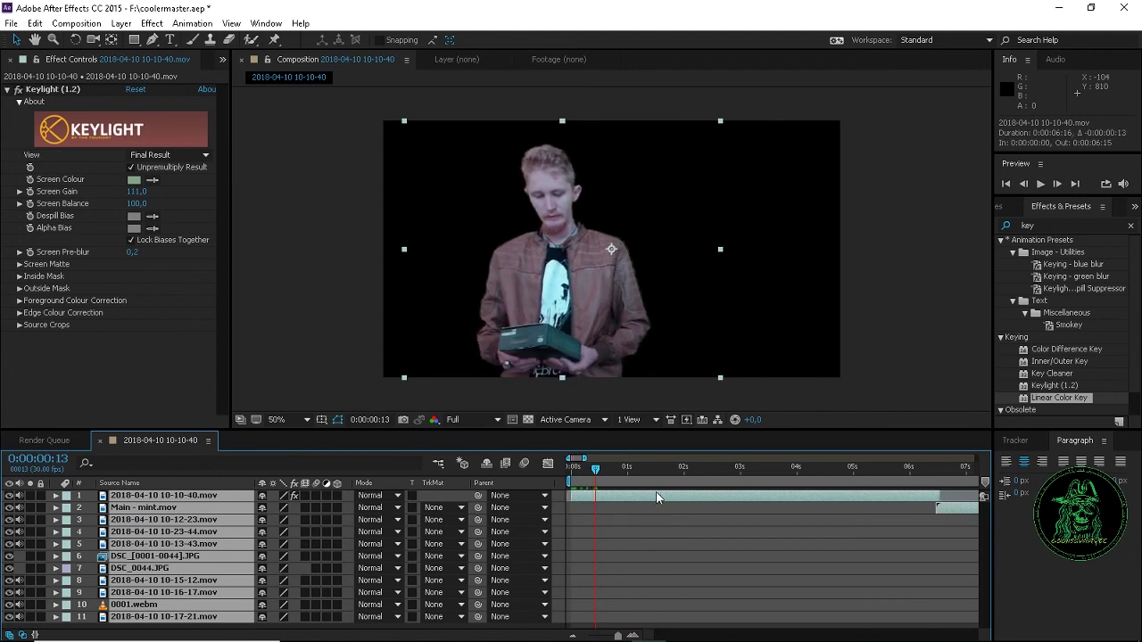
pyautogui.press('space')
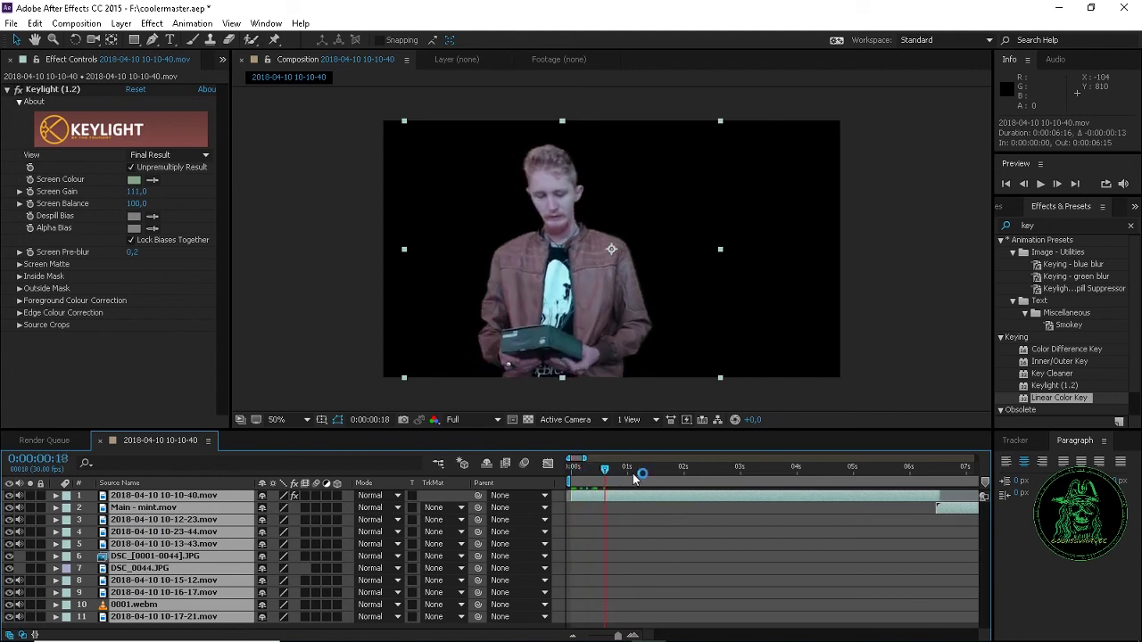
pyautogui.press(',')
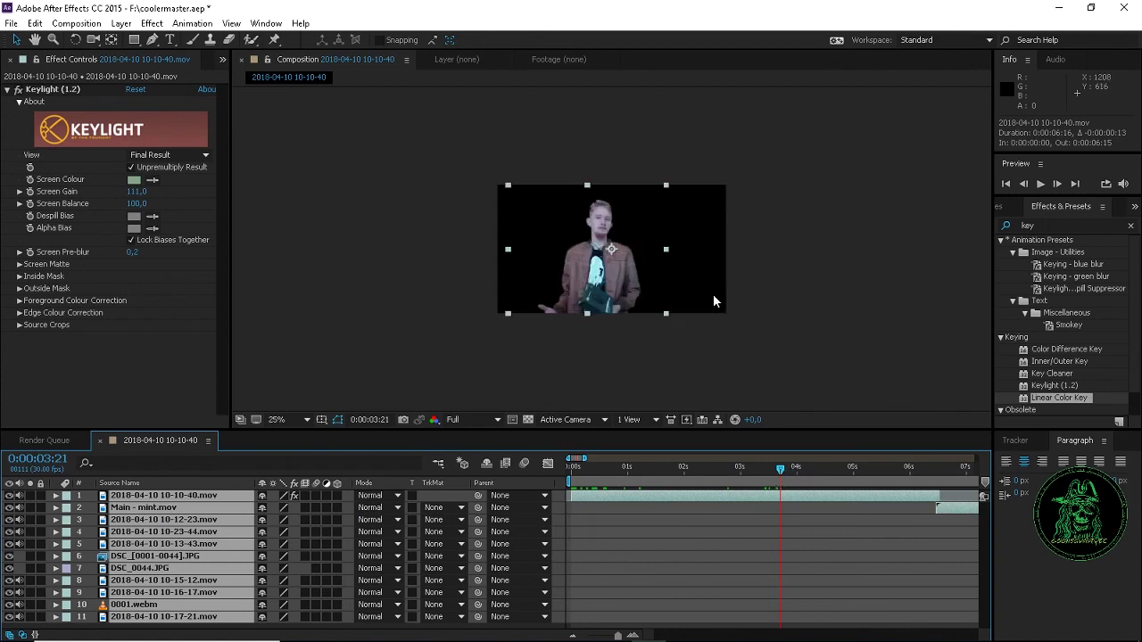
# Look over the clips along the timeline and check the keyed clip against the transparency grid
pyautogui.press('-')
pyautogui.press('-')
pyautogui.press('-')
pyautogui.press('-')
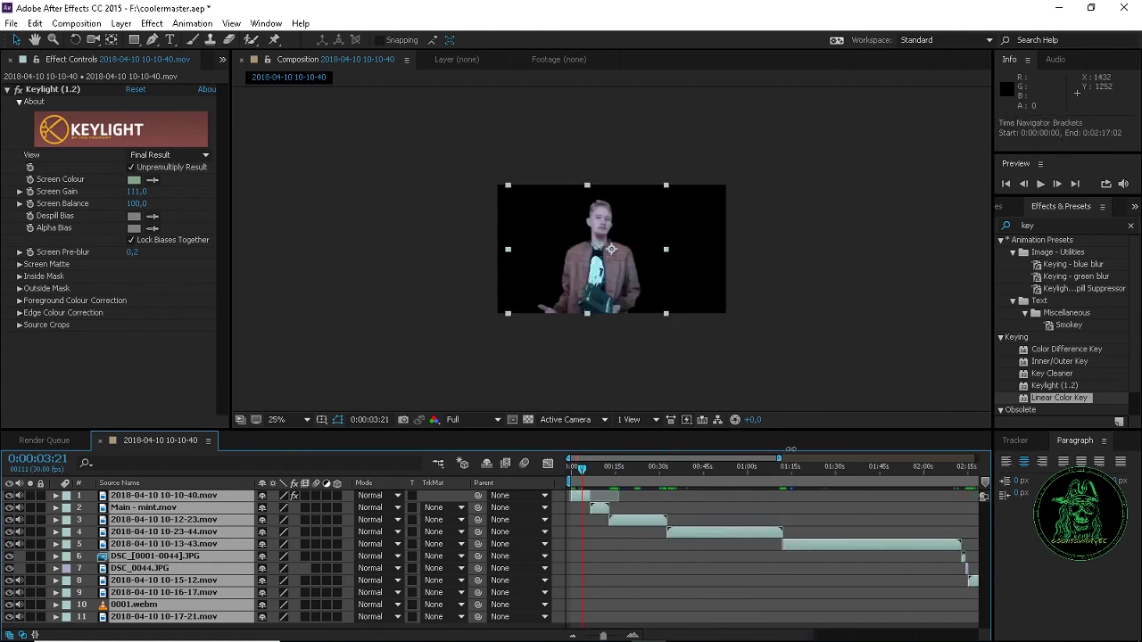
pyautogui.click(619, 467)
pyautogui.click(650, 468)
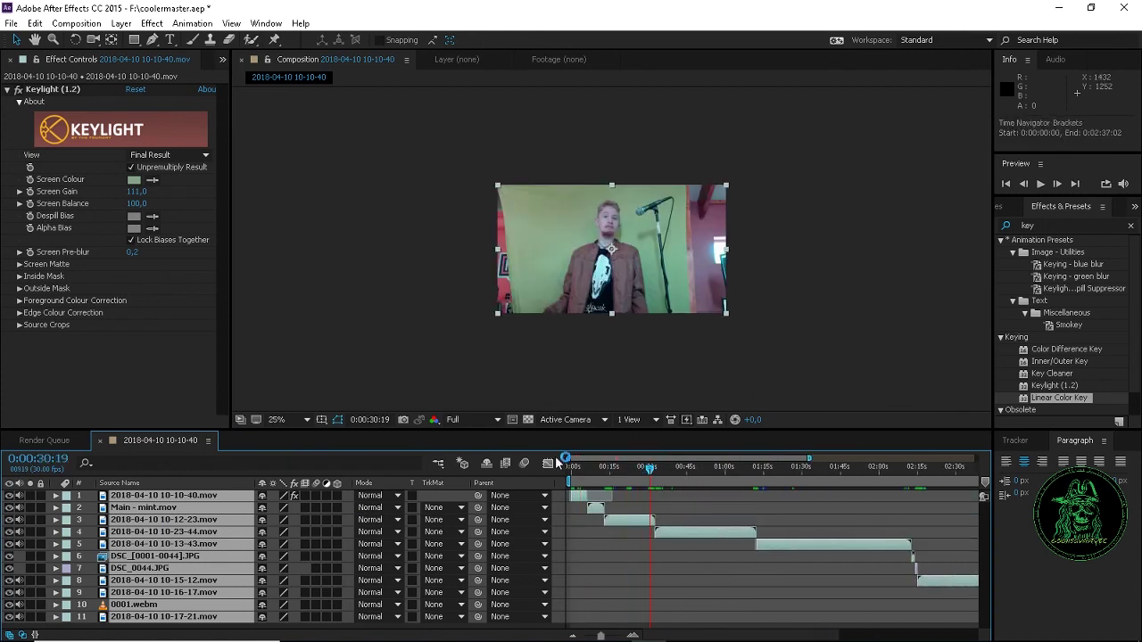
pyautogui.click(529, 421)
pyautogui.moveTo(648, 465); pyautogui.dragTo(581, 466)
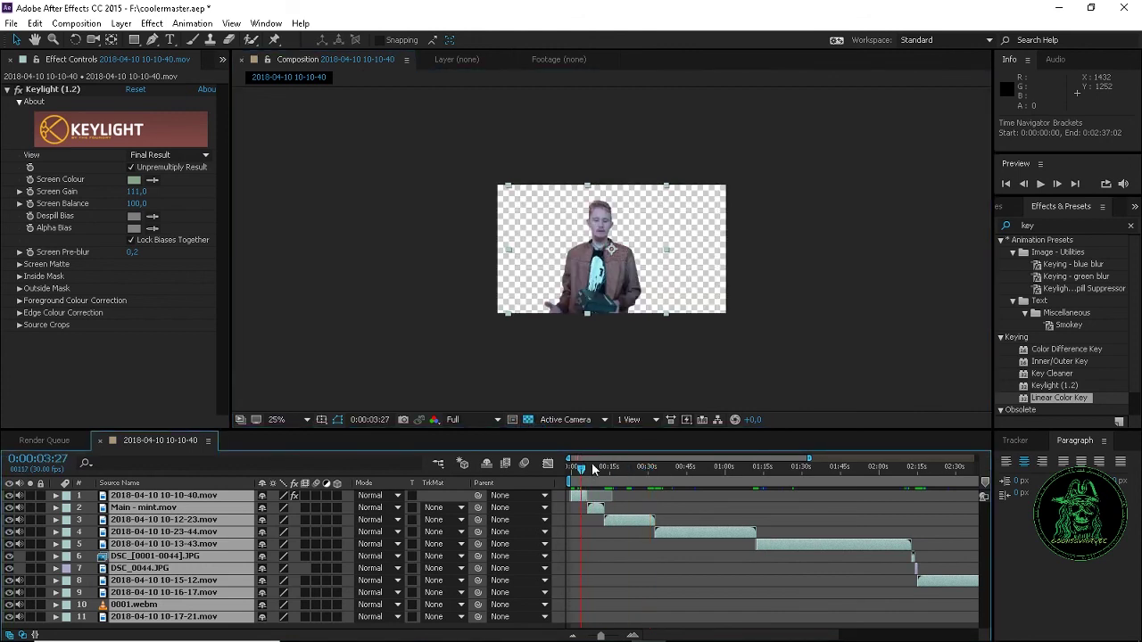
pyautogui.click(529, 420)
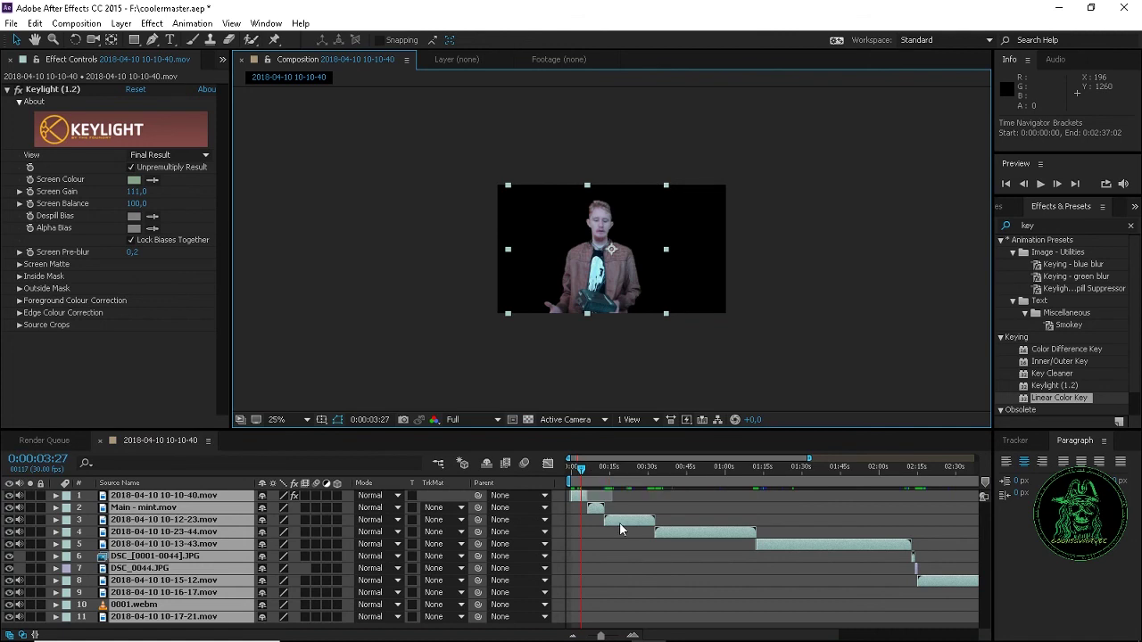
pyautogui.click(185, 501)
pyautogui.click(122, 376)
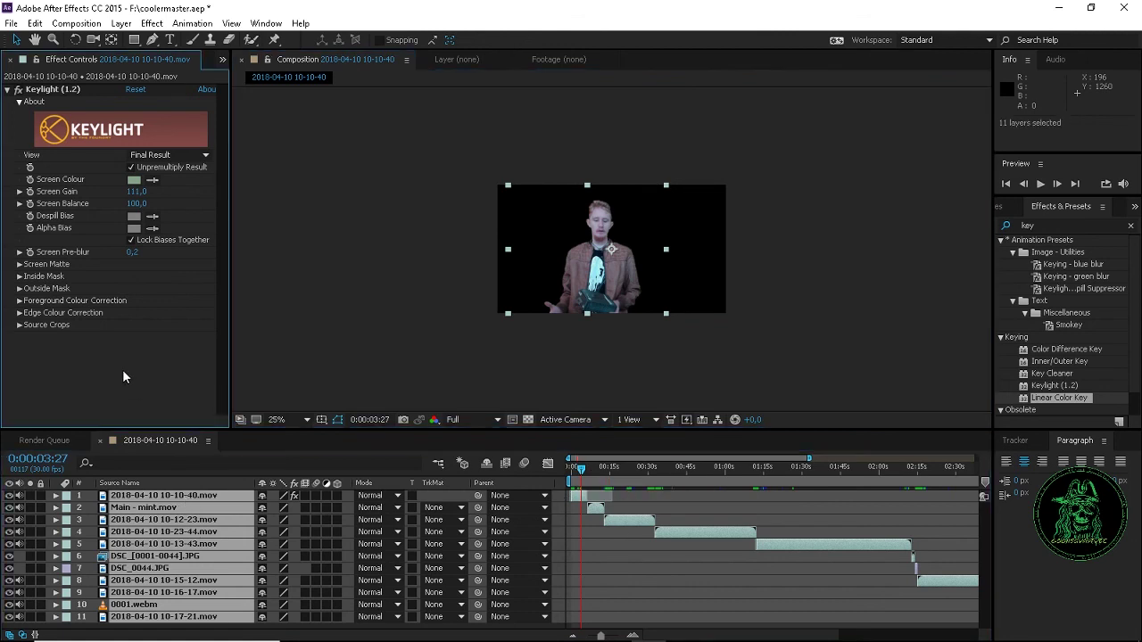
pyautogui.click(630, 556)
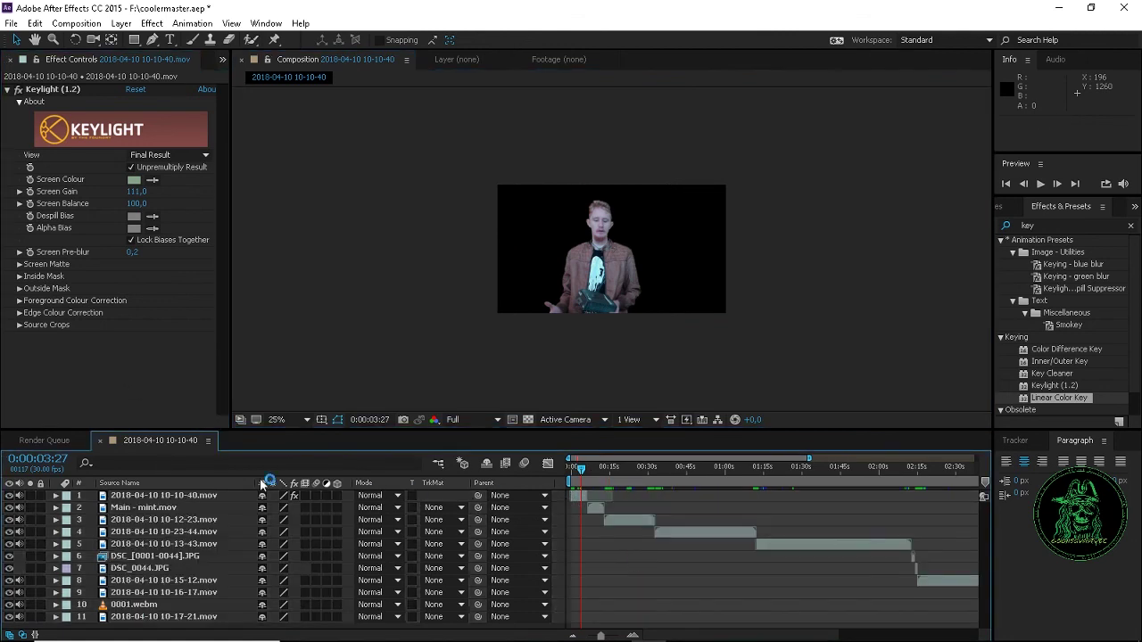
pyautogui.click(189, 498)
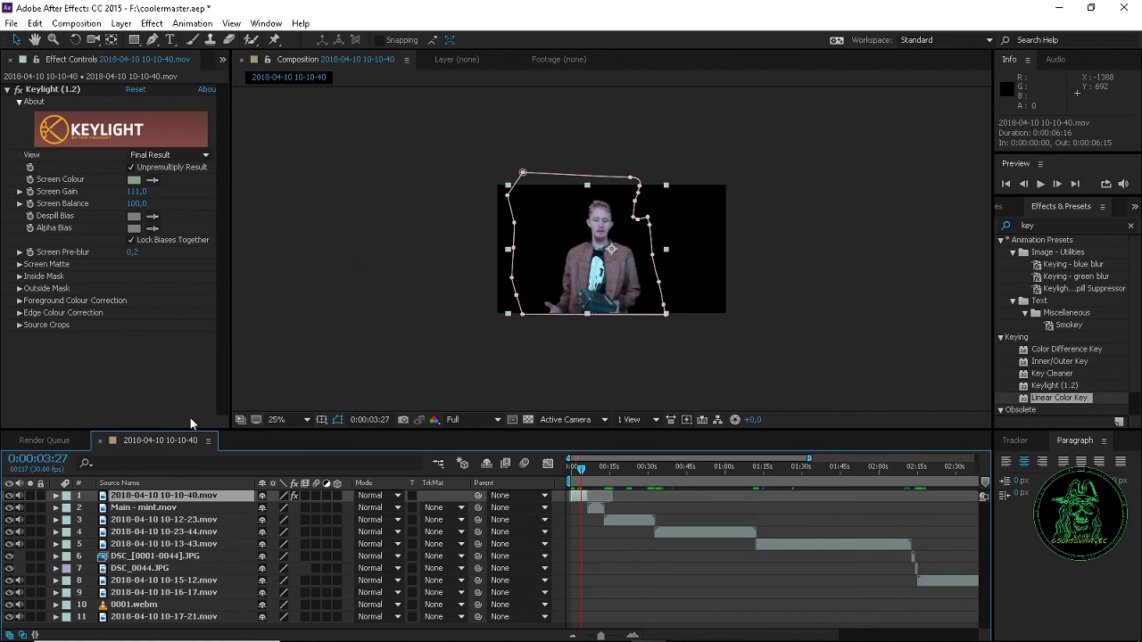
pyautogui.click(55, 496)
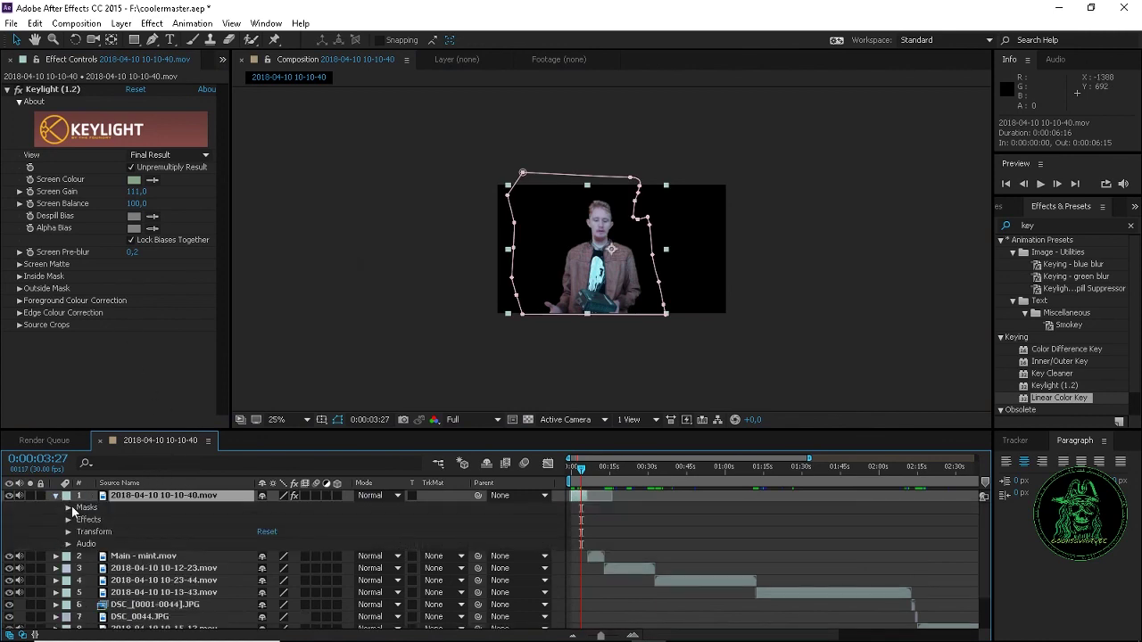
pyautogui.click(87, 507)
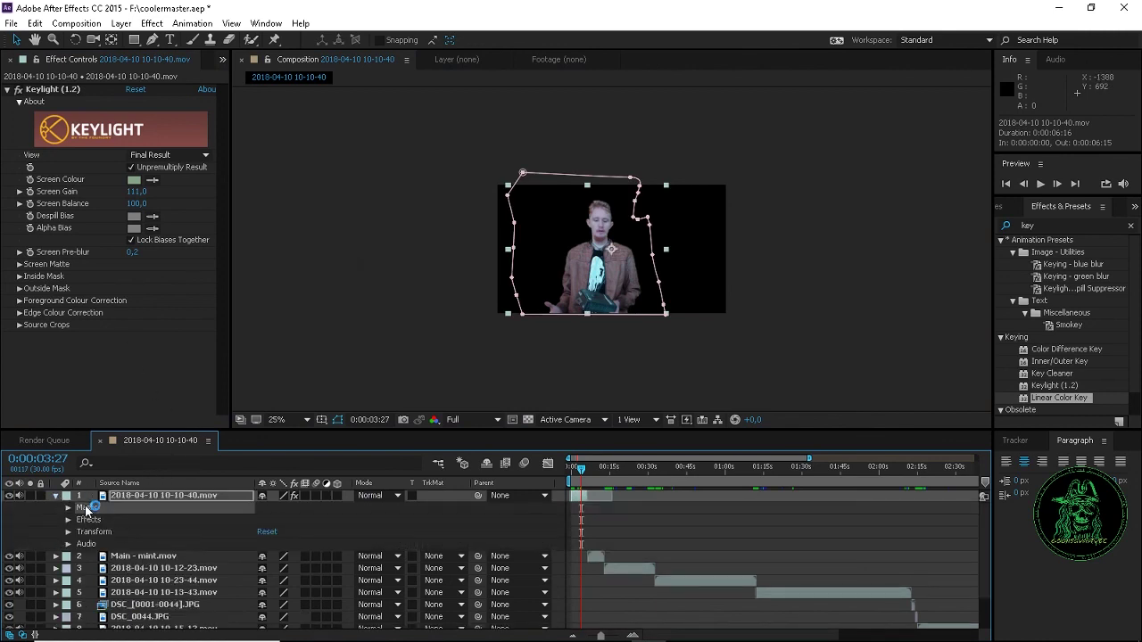
pyautogui.click(628, 468)
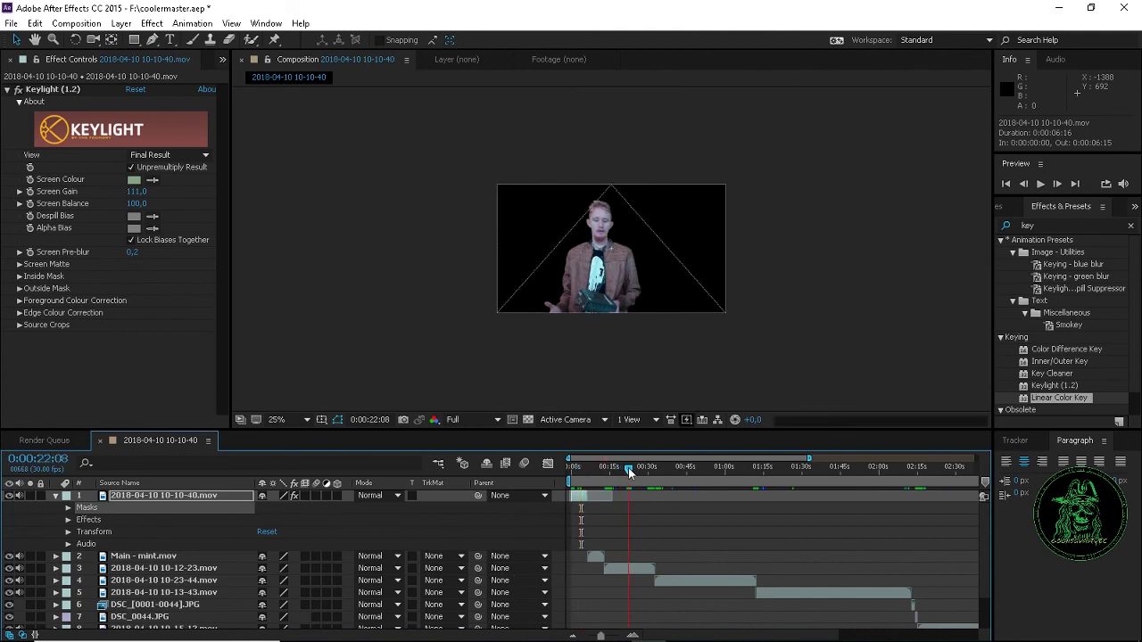
pyautogui.click(180, 580)
pyautogui.click(184, 569)
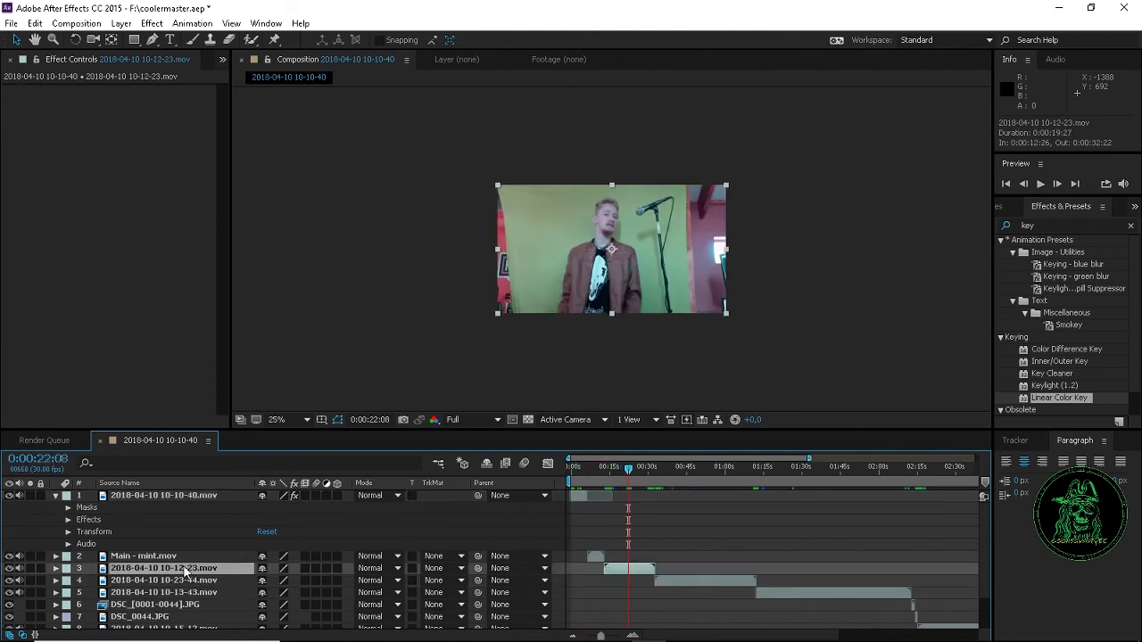
pyautogui.click(685, 473)
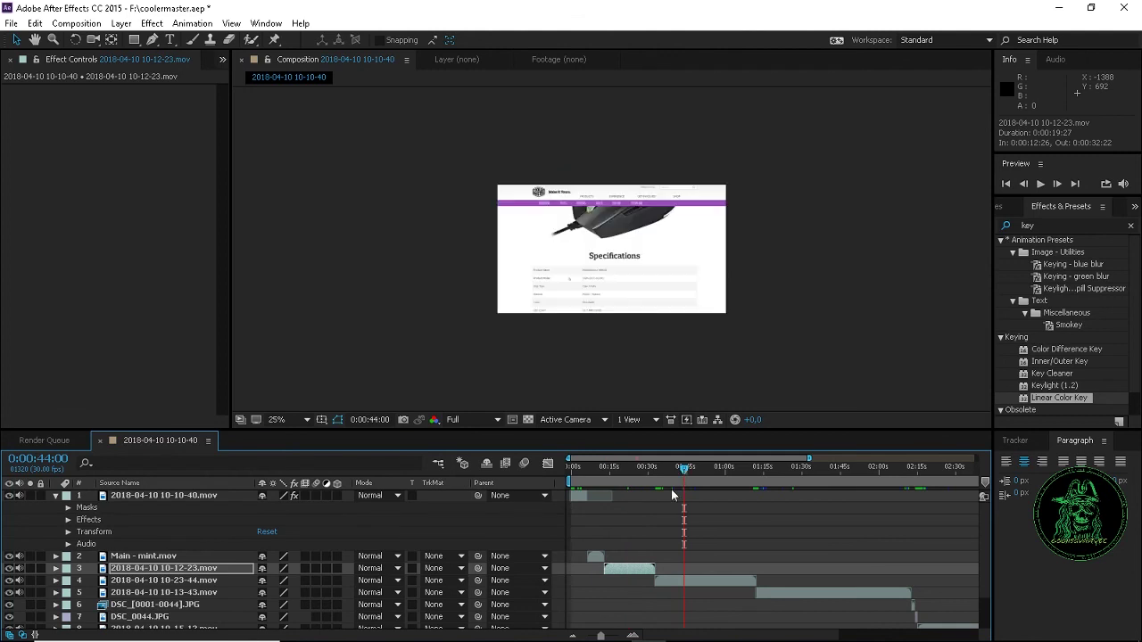
pyautogui.click(796, 469)
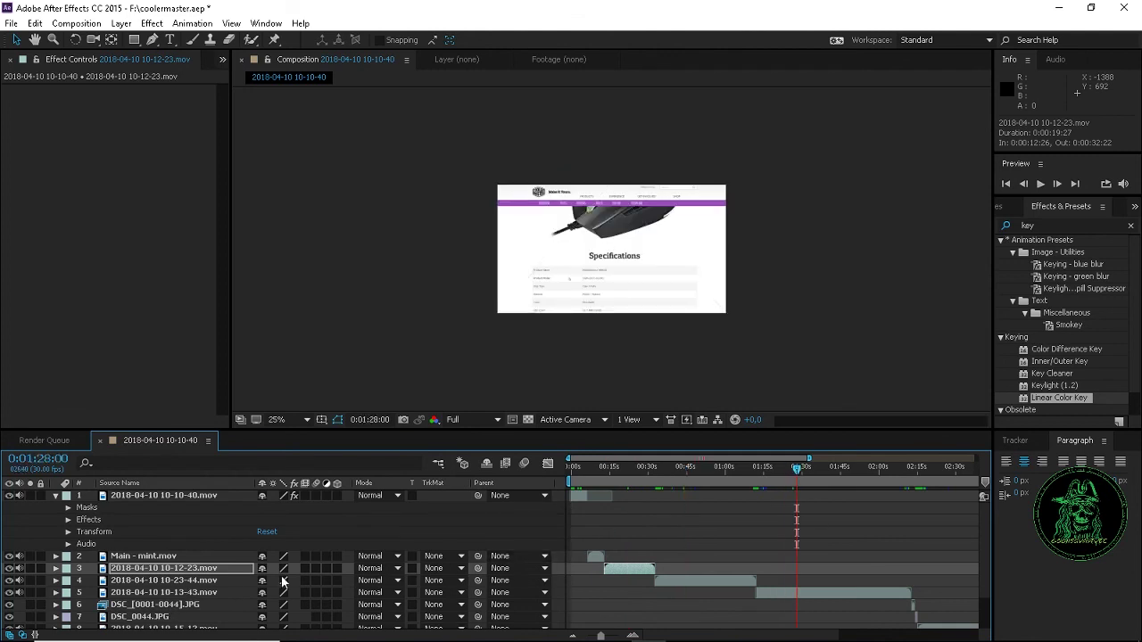
pyautogui.click(169, 593)
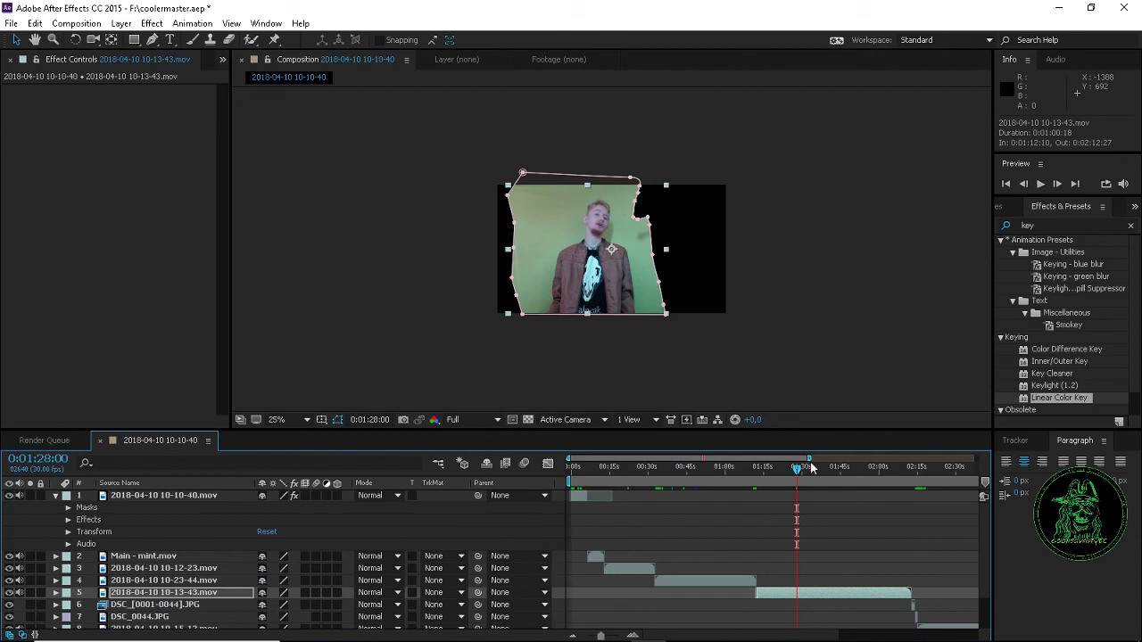
pyautogui.moveTo(812, 468); pyautogui.dragTo(568, 459)
pyautogui.scroll(-2, 723, 564)
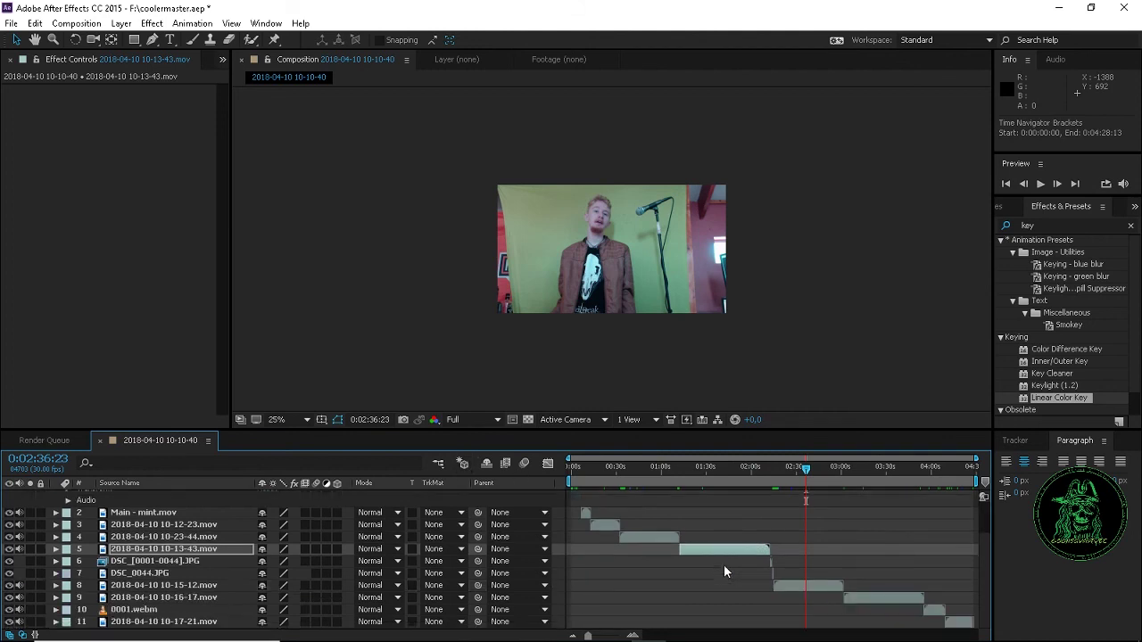
pyautogui.click(819, 585)
pyautogui.click(879, 596)
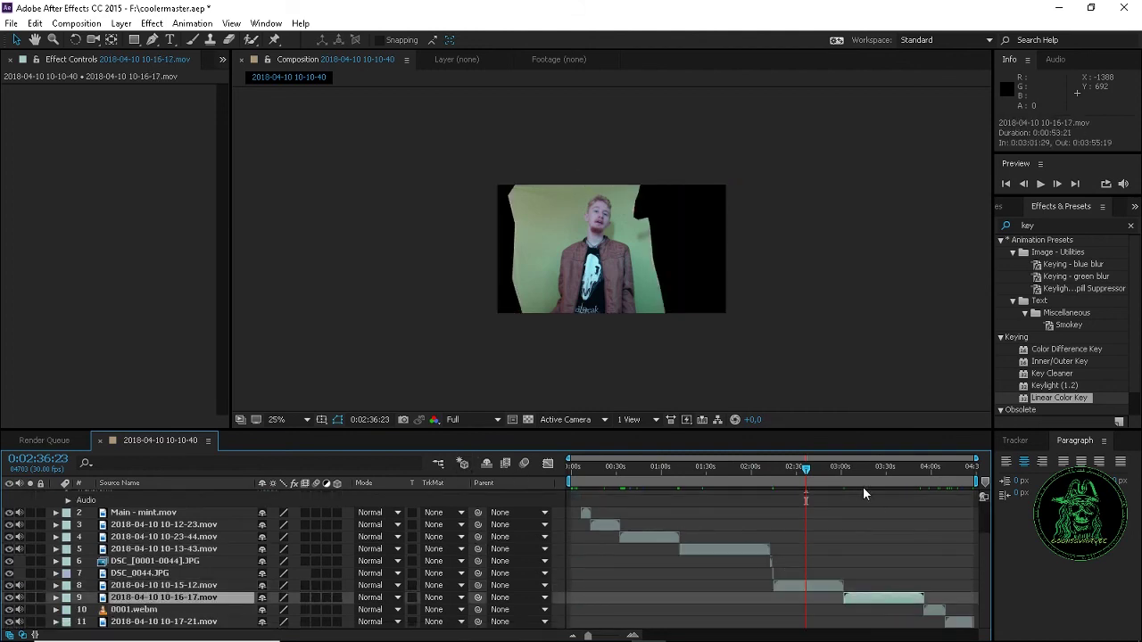
pyautogui.click(873, 460)
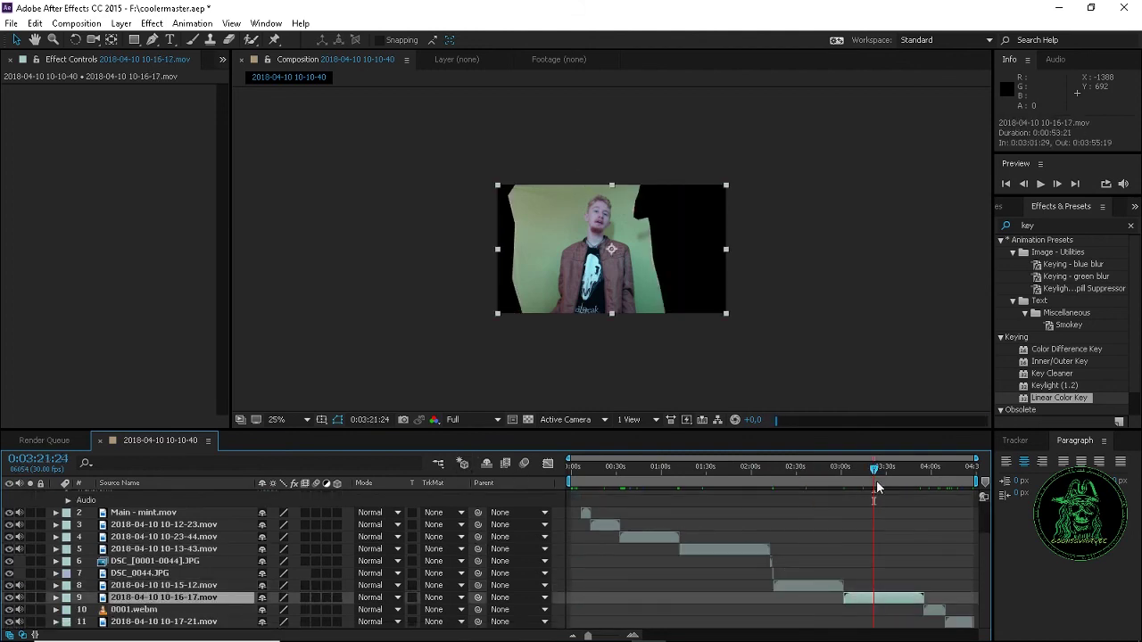
pyautogui.click(961, 624)
pyautogui.click(957, 471)
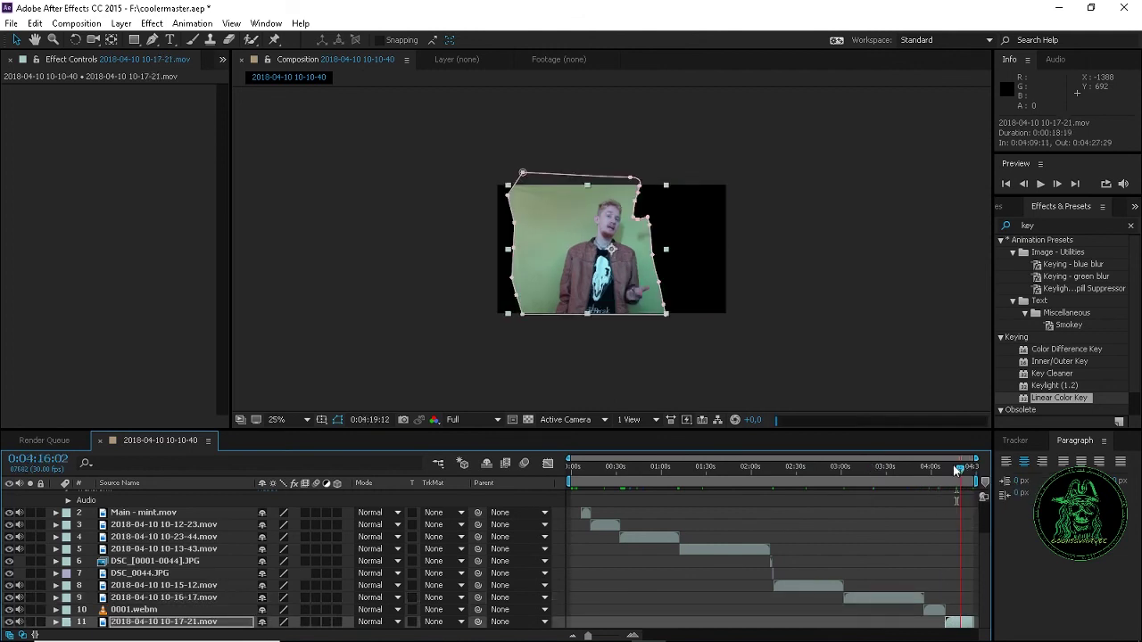
pyautogui.press('Home')
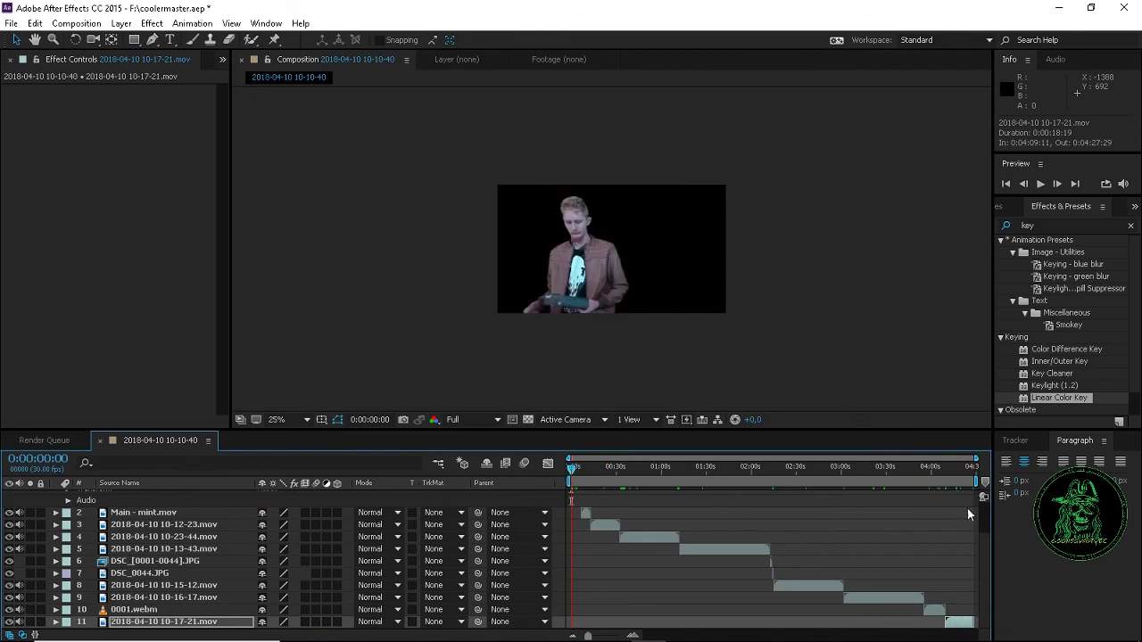
pyautogui.press('KP_1')
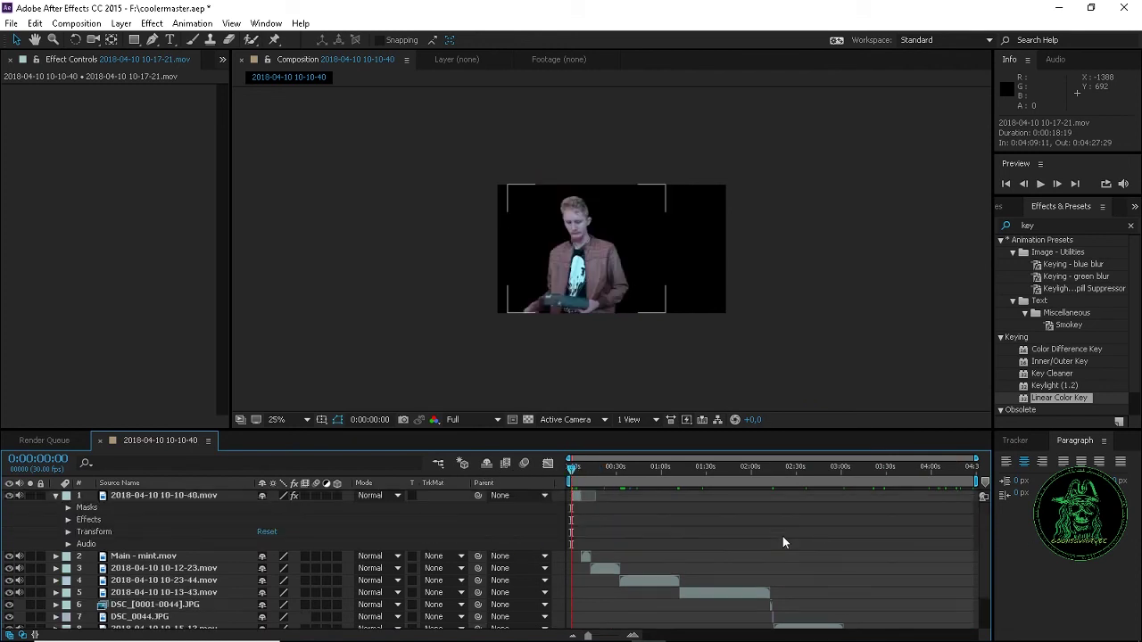
pyautogui.click(56, 496)
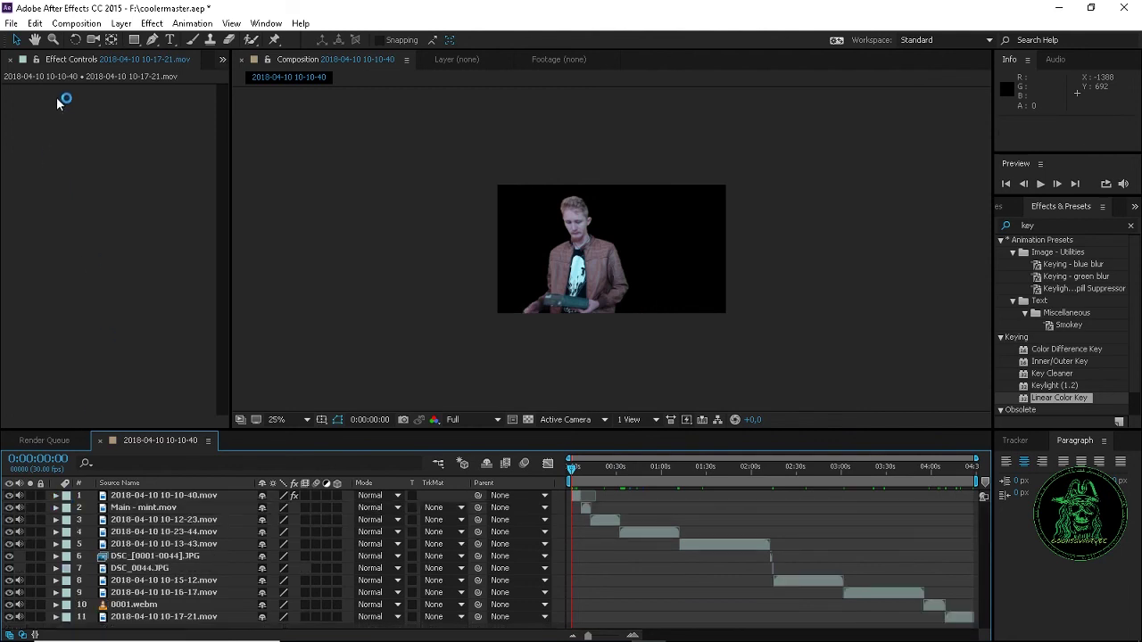
pyautogui.click(166, 496)
pyautogui.click(130, 102)
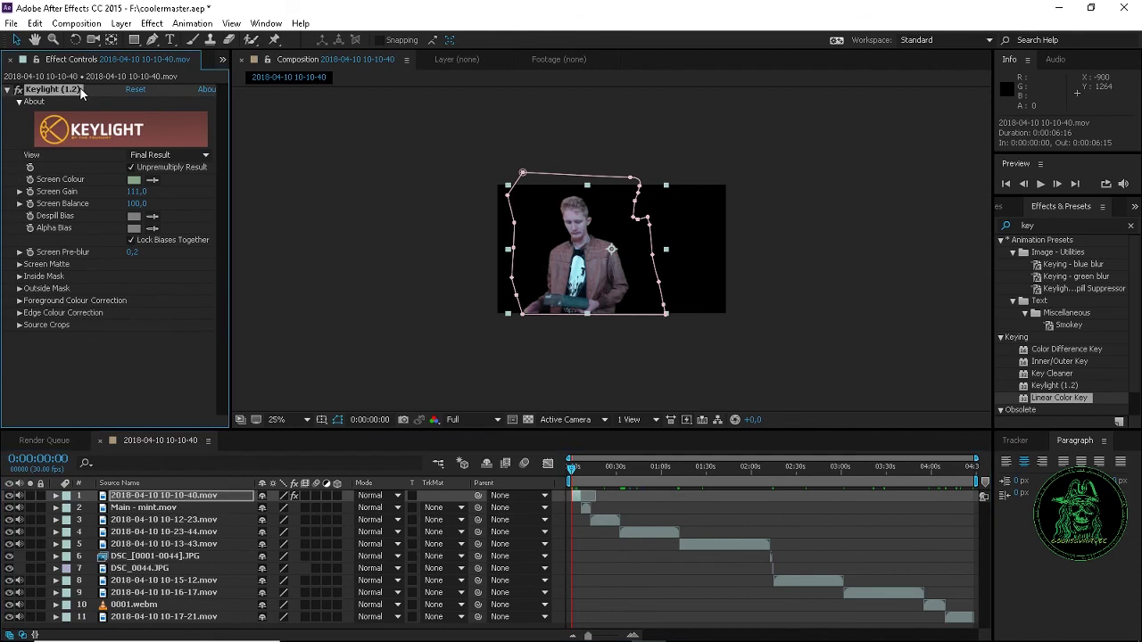
pyautogui.click(603, 472)
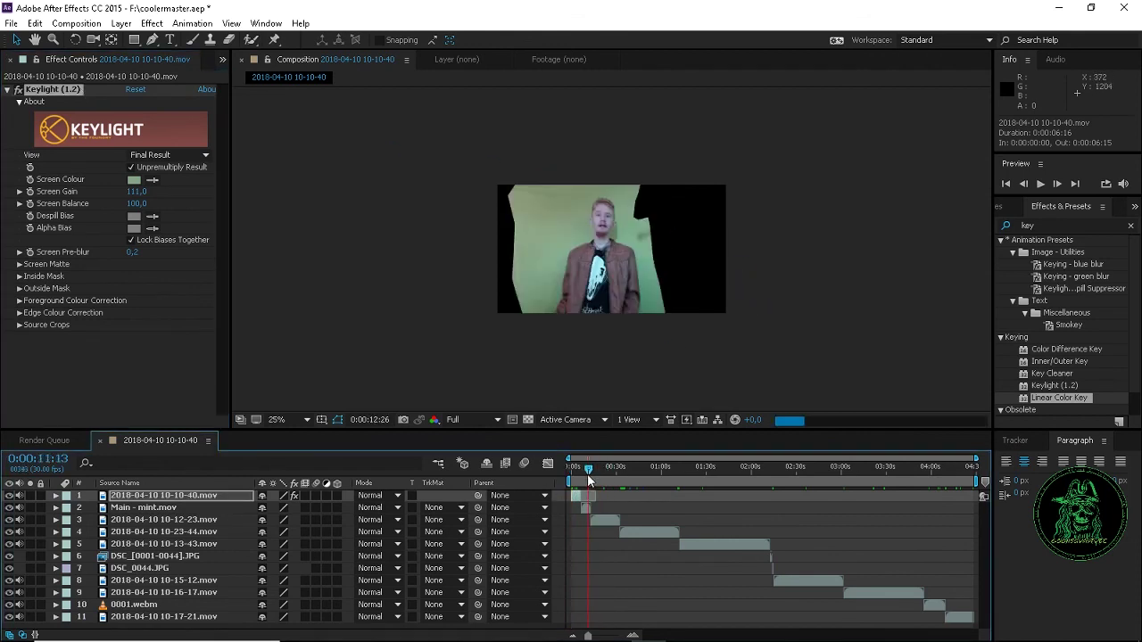
pyautogui.click(181, 520)
pyautogui.hotkey('ctrl', 'v')
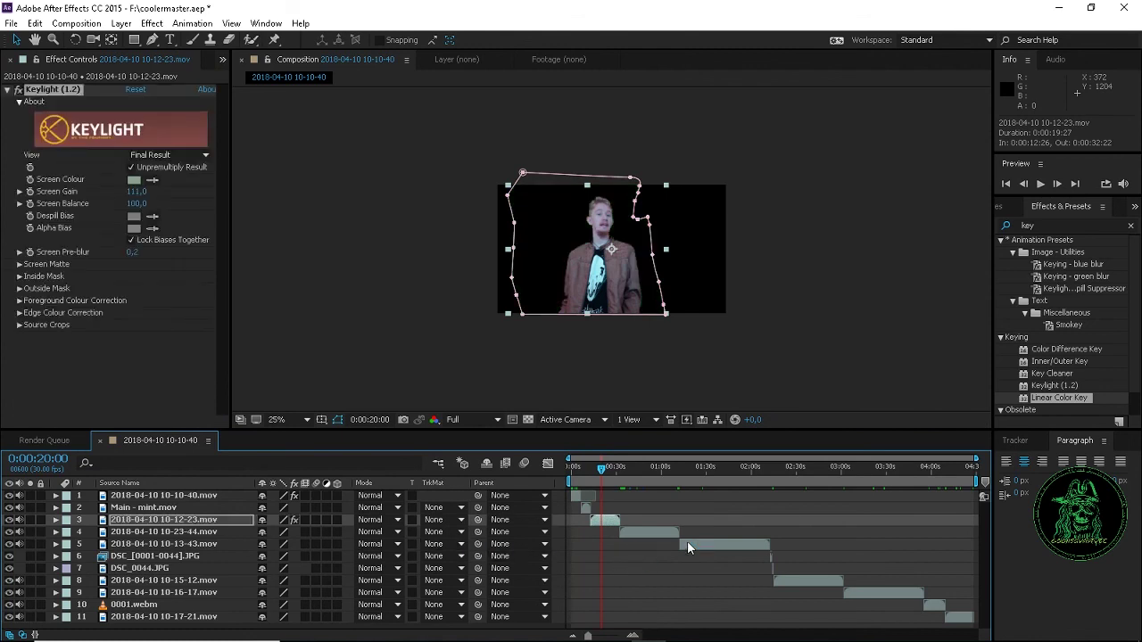
pyautogui.click(647, 473)
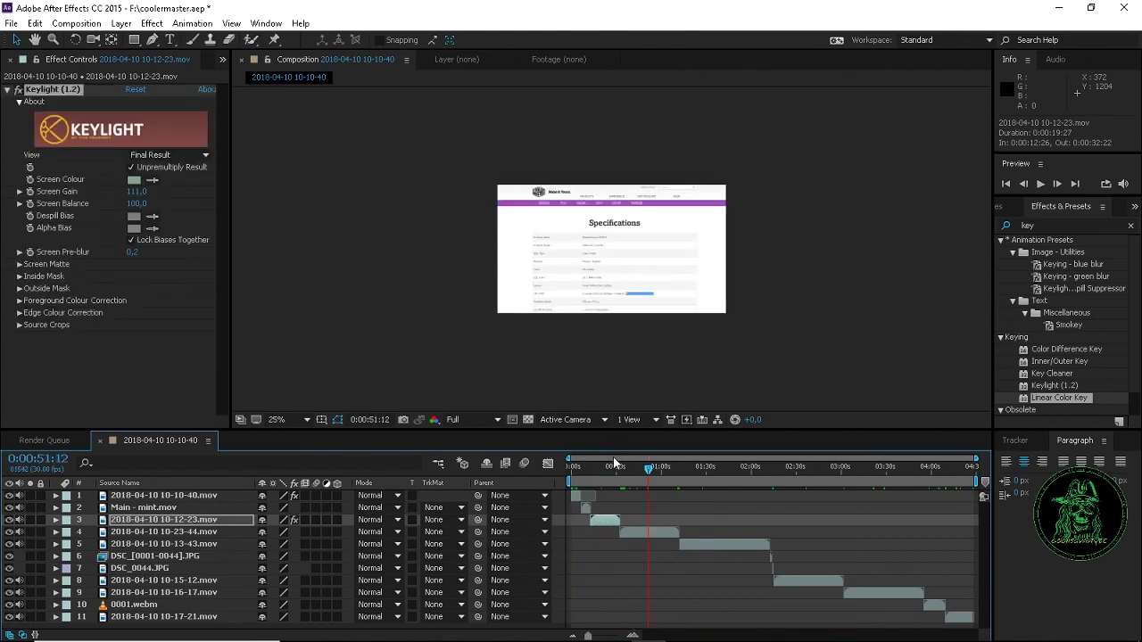
pyautogui.click(620, 472)
pyautogui.click(600, 472)
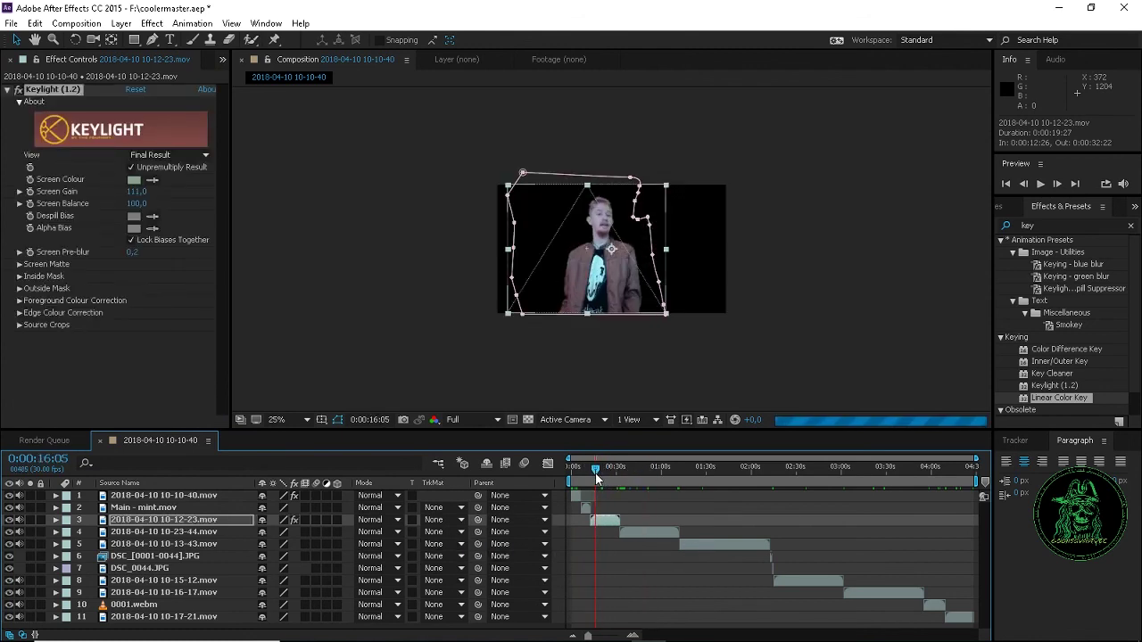
pyautogui.moveTo(603, 478); pyautogui.dragTo(601, 475)
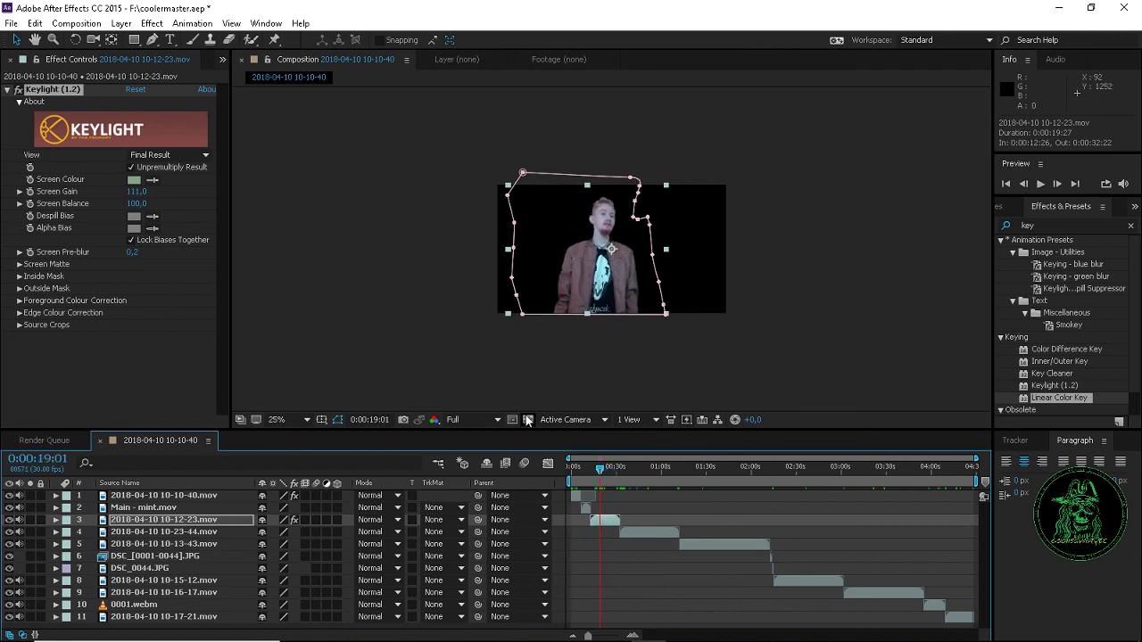
pyautogui.click(710, 473)
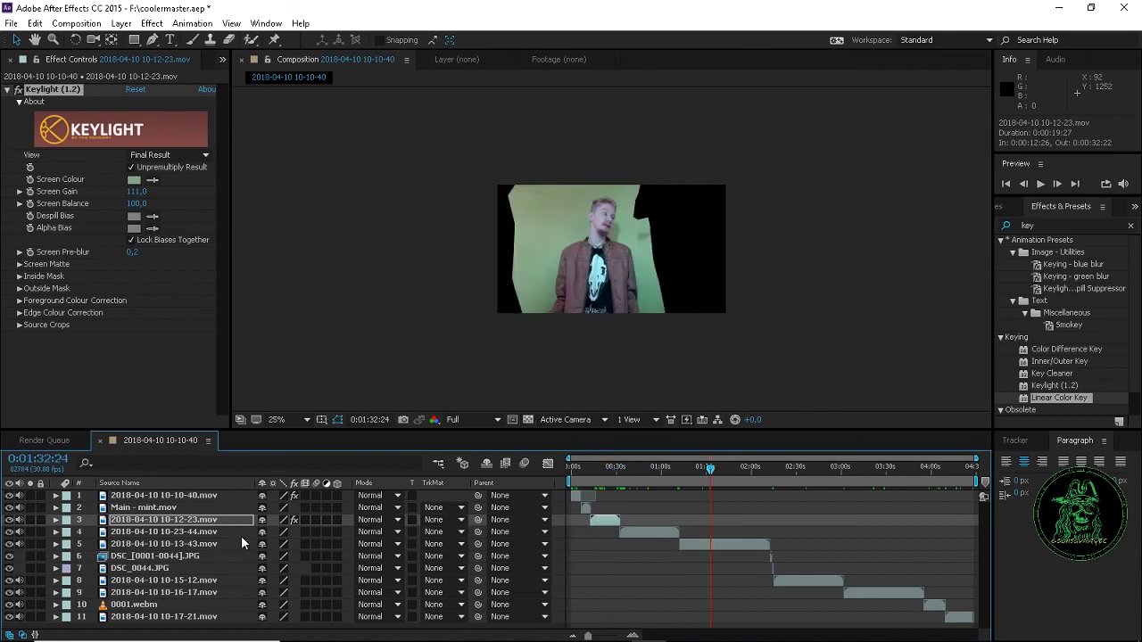
pyautogui.click(206, 533)
pyautogui.click(198, 545)
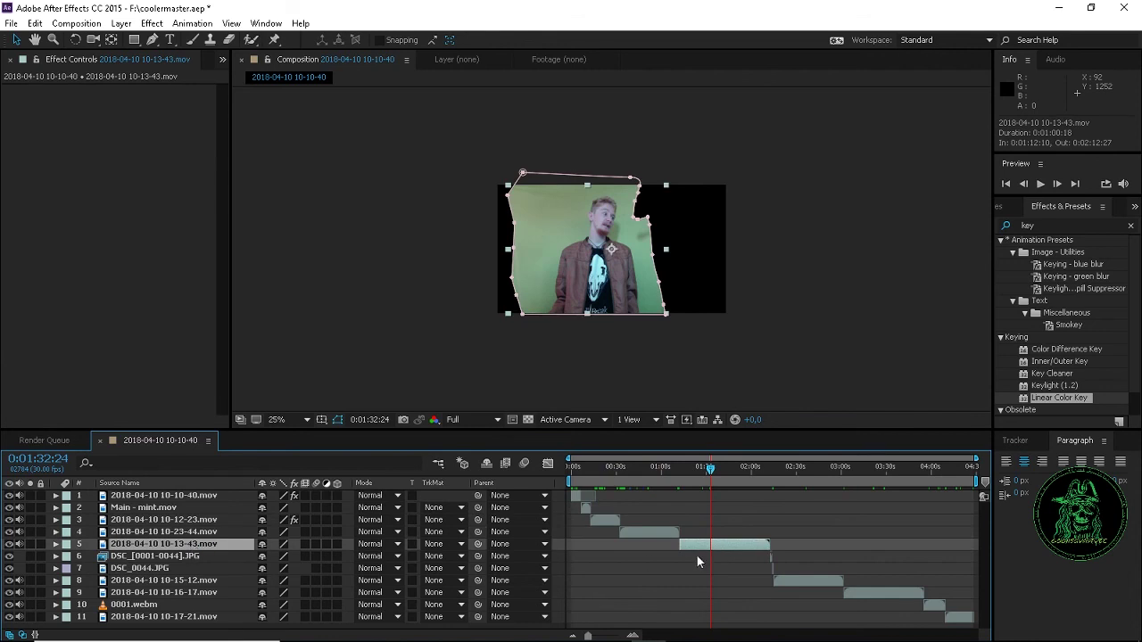
pyautogui.moveTo(771, 476); pyautogui.dragTo(814, 475)
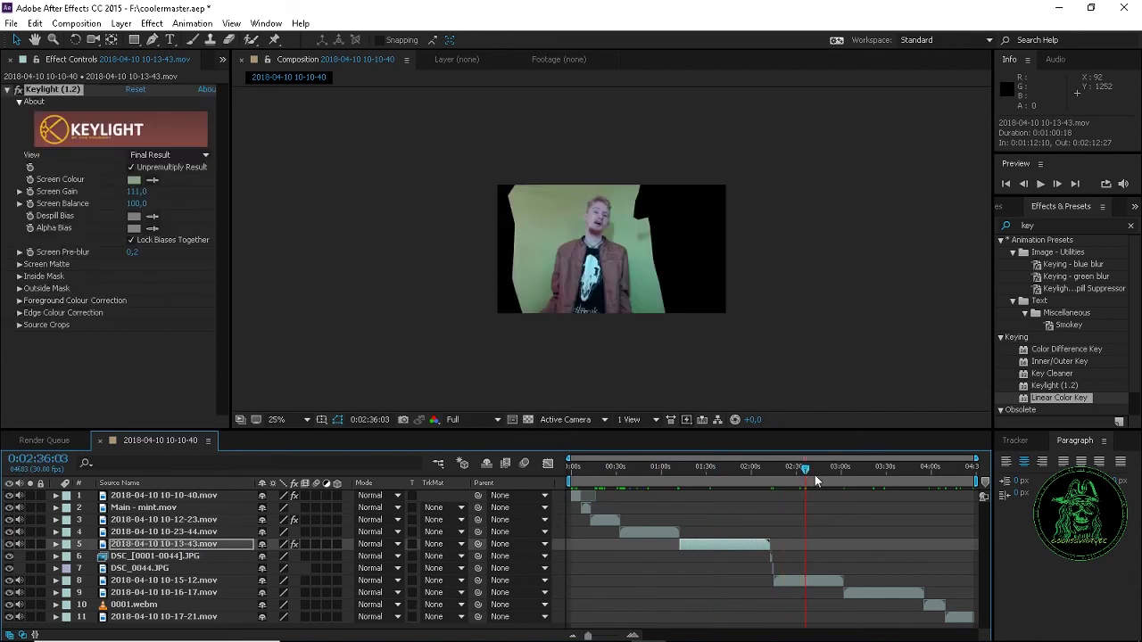
pyautogui.click(207, 593)
pyautogui.click(176, 581)
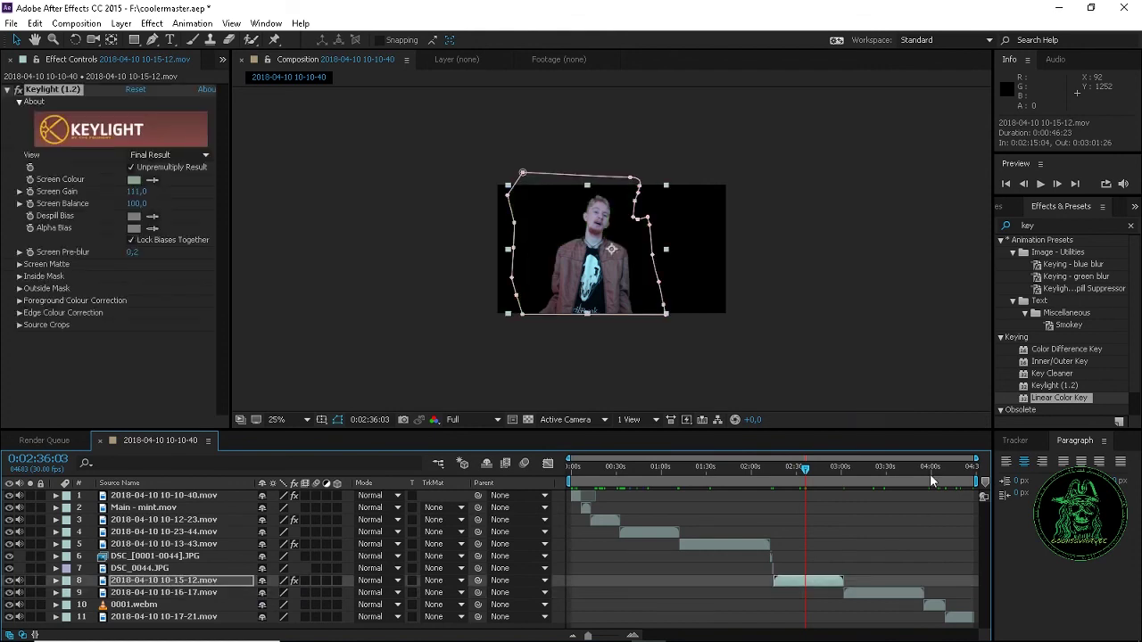
pyautogui.click(863, 469)
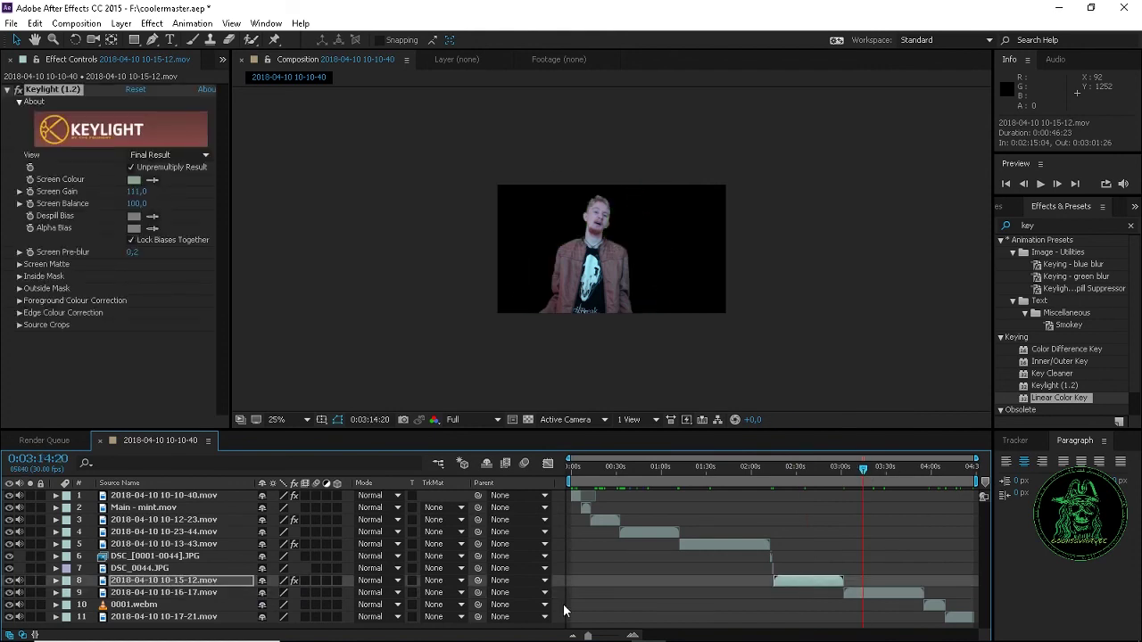
pyautogui.click(158, 592)
pyautogui.hotkey('ctrl', 'v')
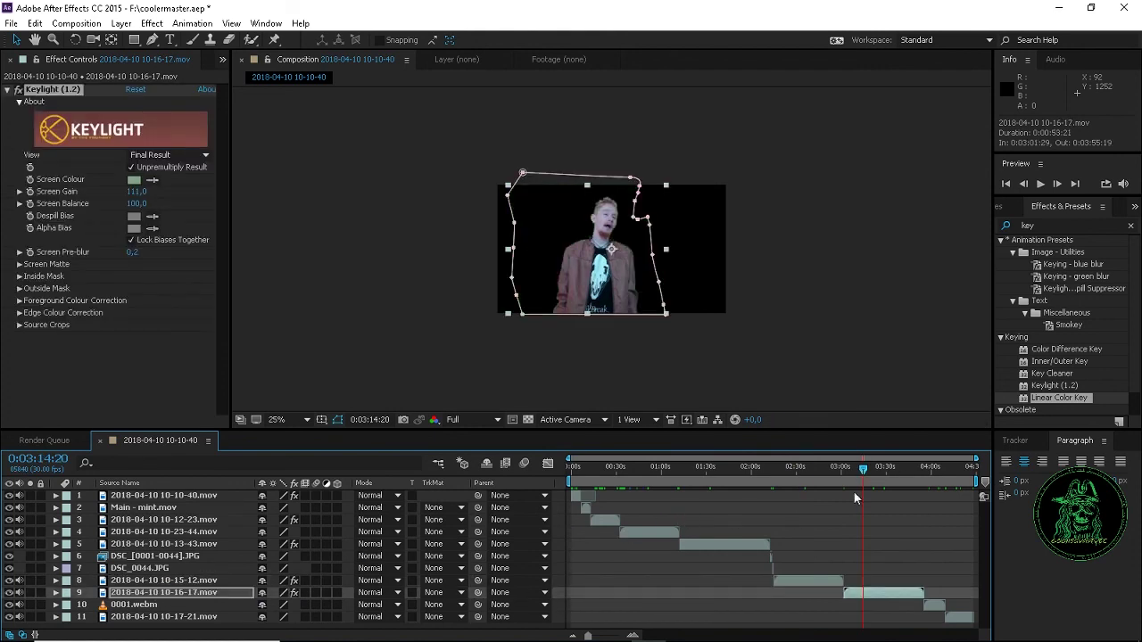
pyautogui.click(932, 470)
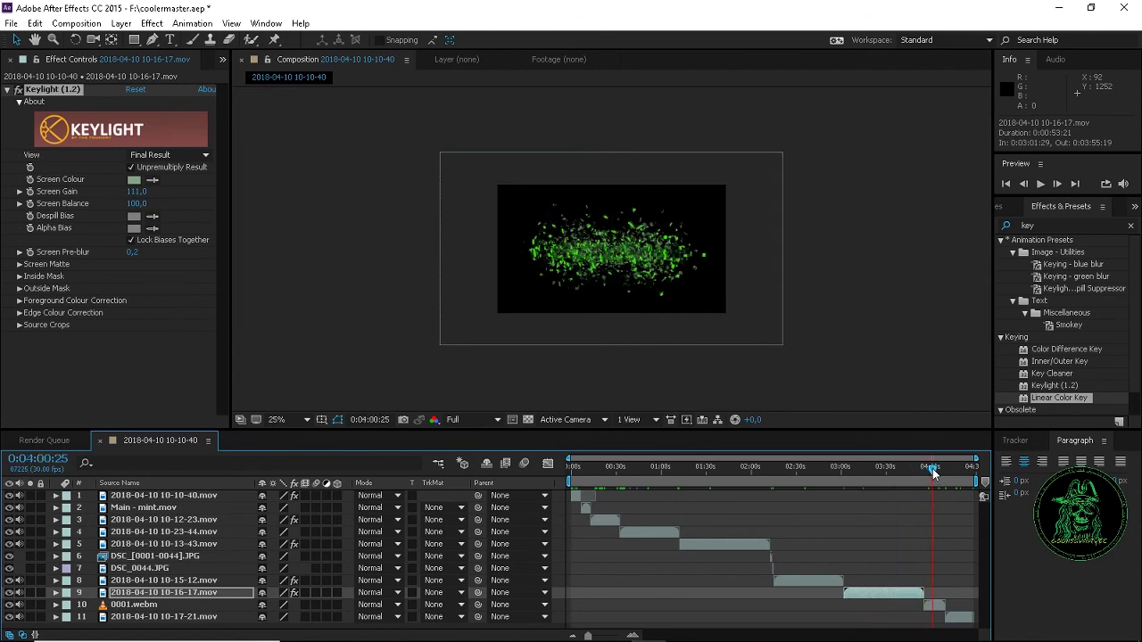
pyautogui.moveTo(933, 473); pyautogui.dragTo(965, 474)
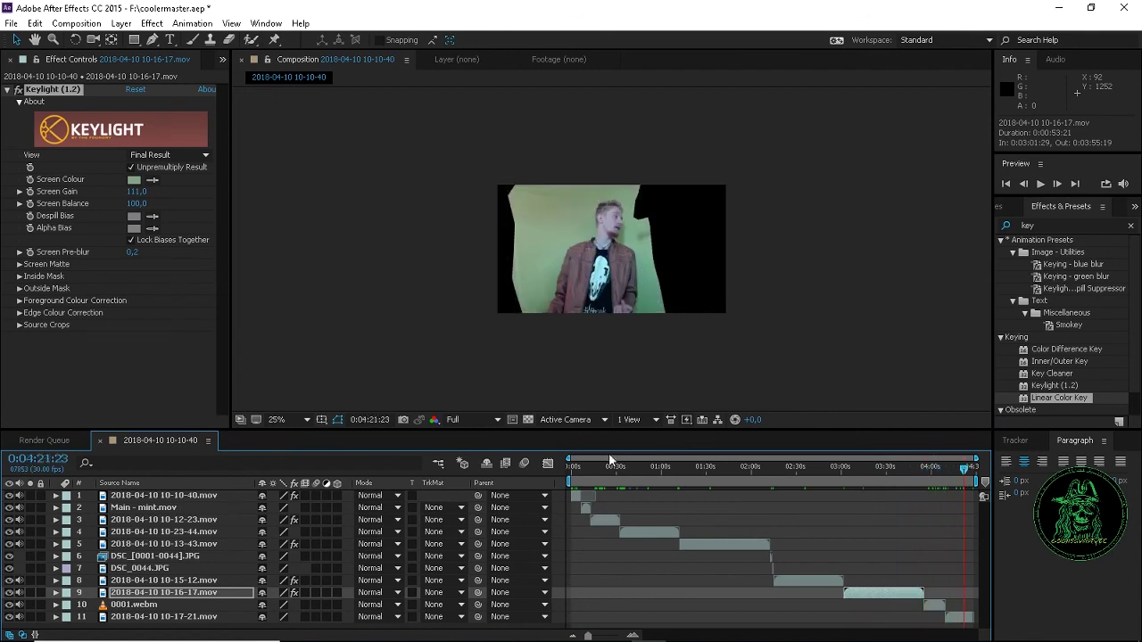
pyautogui.click(144, 616)
pyautogui.hotkey('ctrl', 'v')
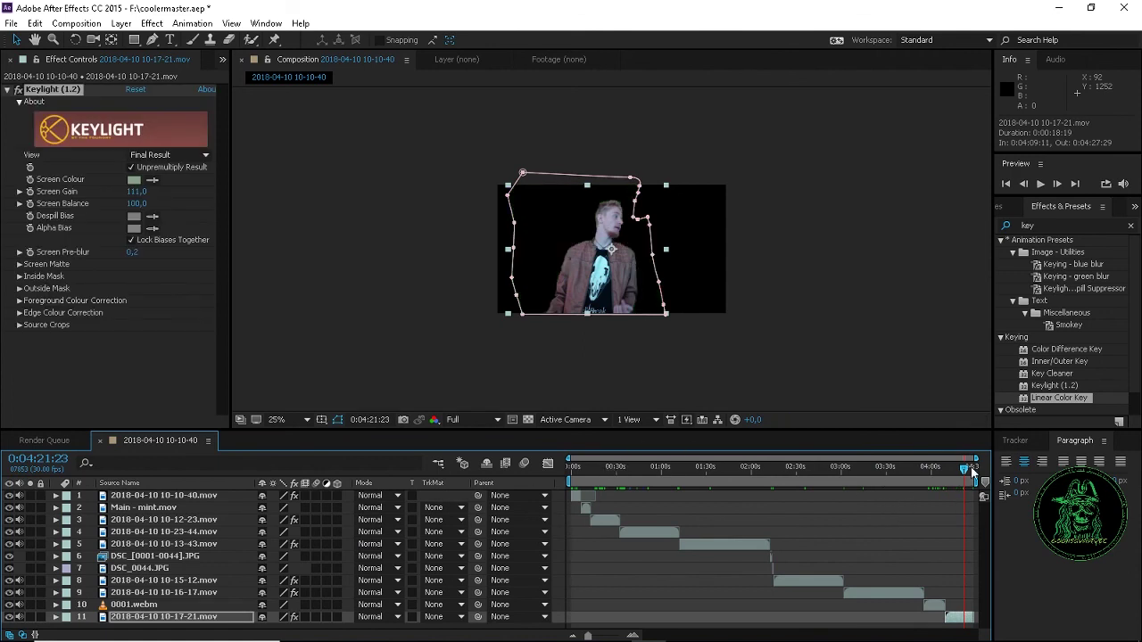
pyautogui.moveTo(972, 472); pyautogui.dragTo(963, 470)
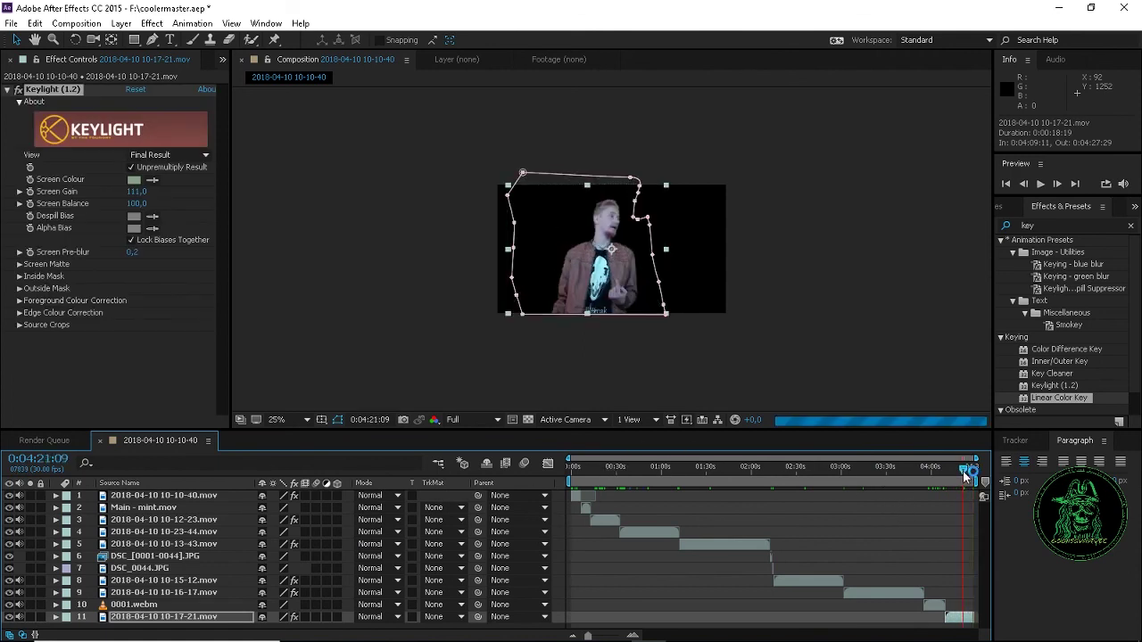
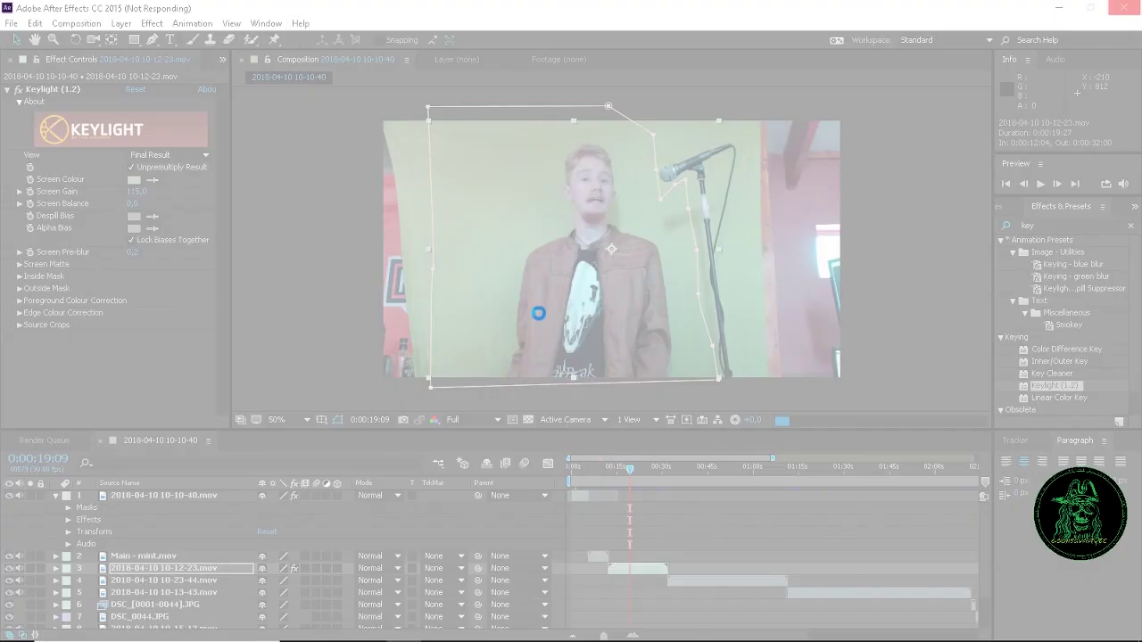
pyautogui.click(536, 265)
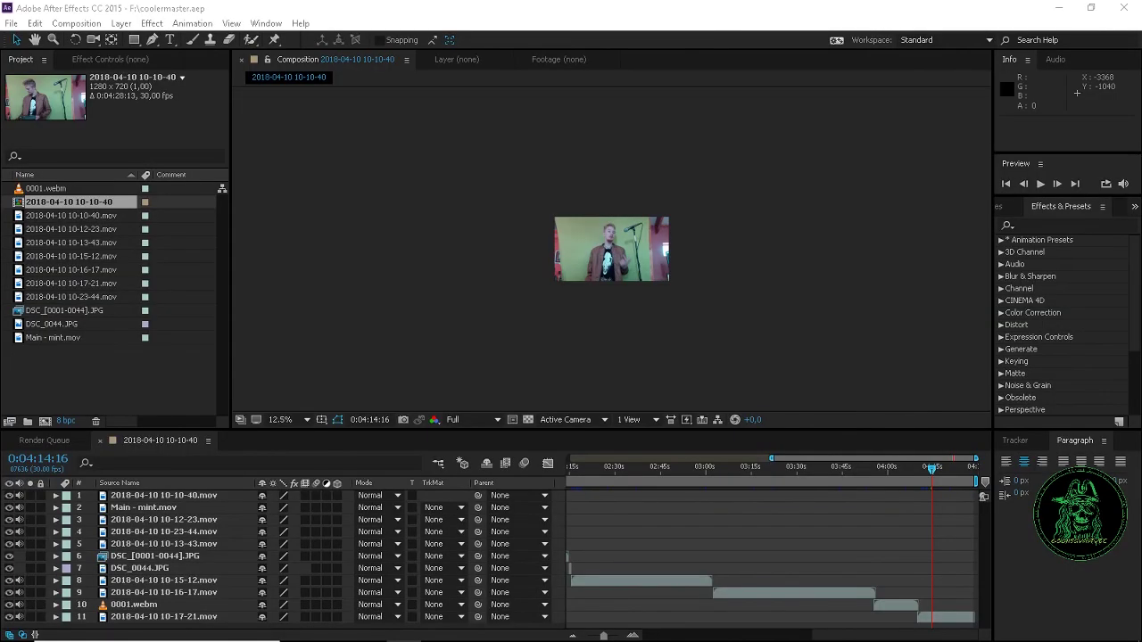
pyautogui.moveTo(924, 482); pyautogui.dragTo(568, 489)
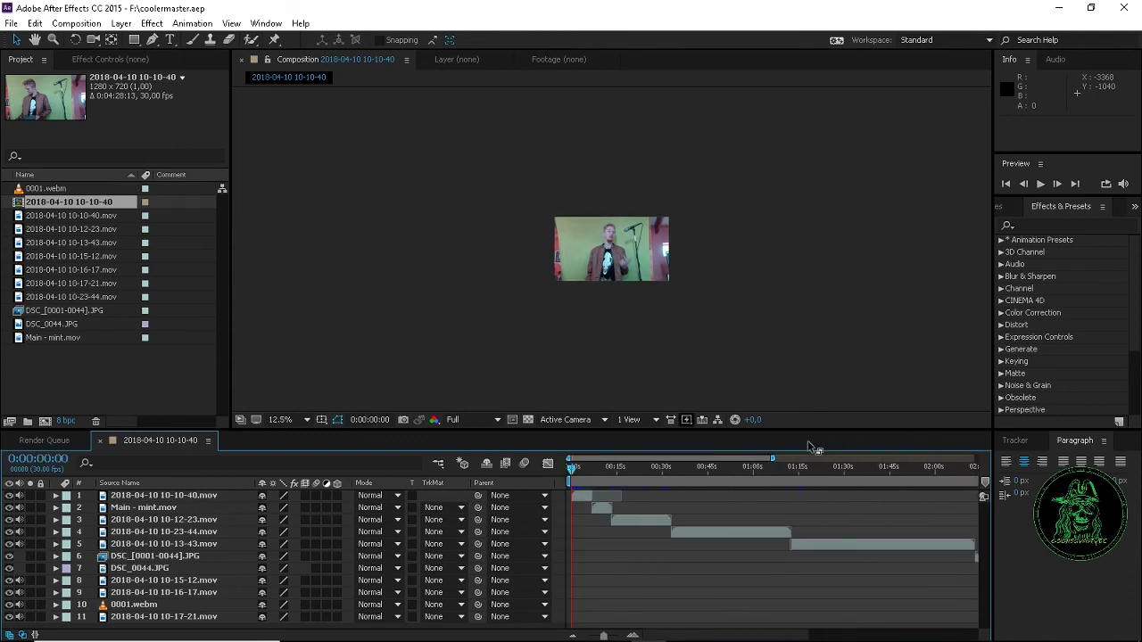
pyautogui.moveTo(773, 459); pyautogui.dragTo(605, 461)
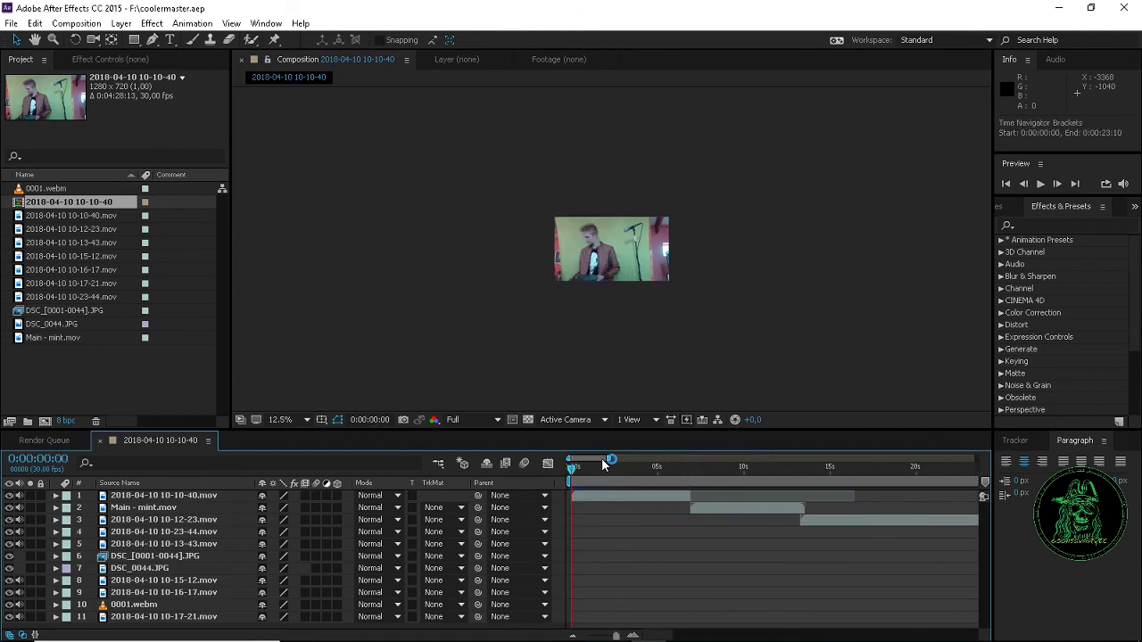
pyautogui.click(576, 473)
pyautogui.moveTo(576, 470); pyautogui.dragTo(580, 468)
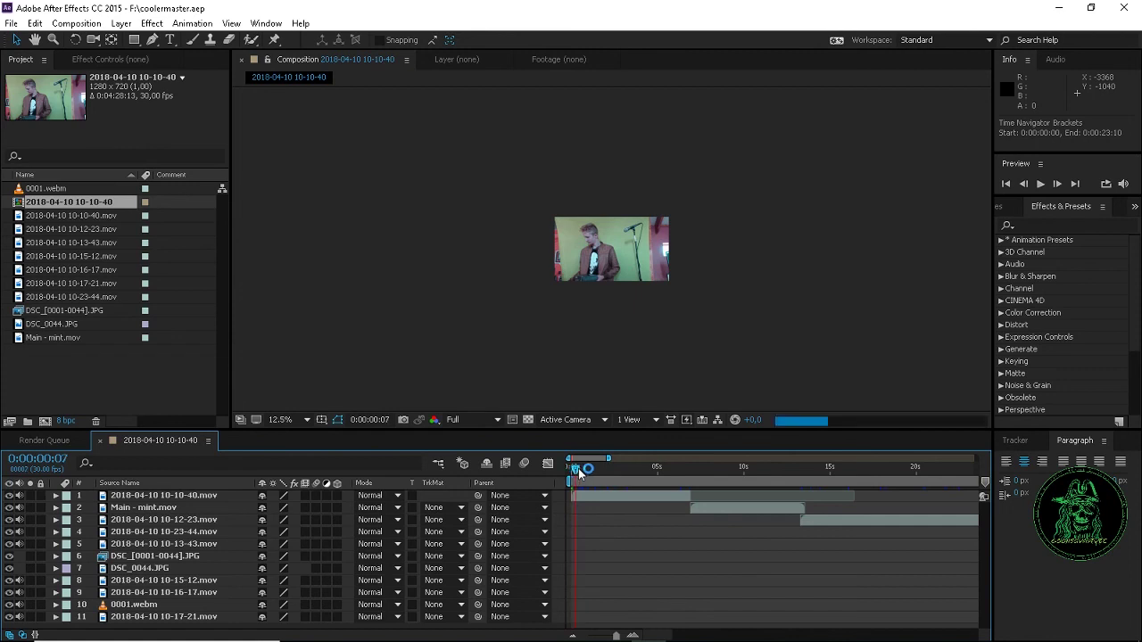
pyautogui.scroll(3, 600, 292)
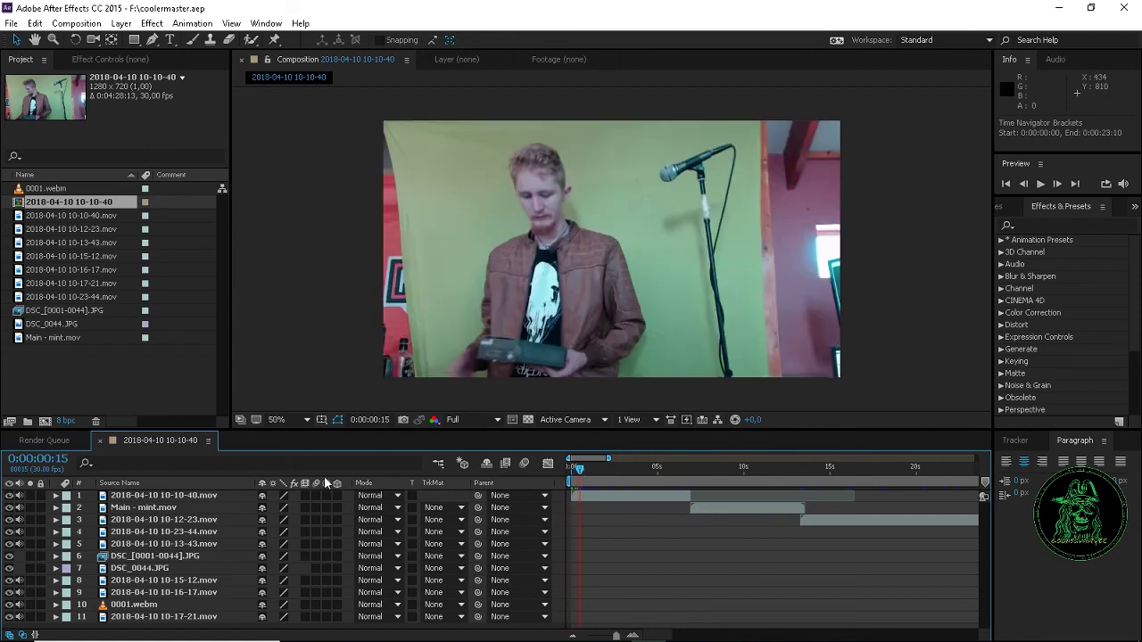
pyautogui.click(165, 496)
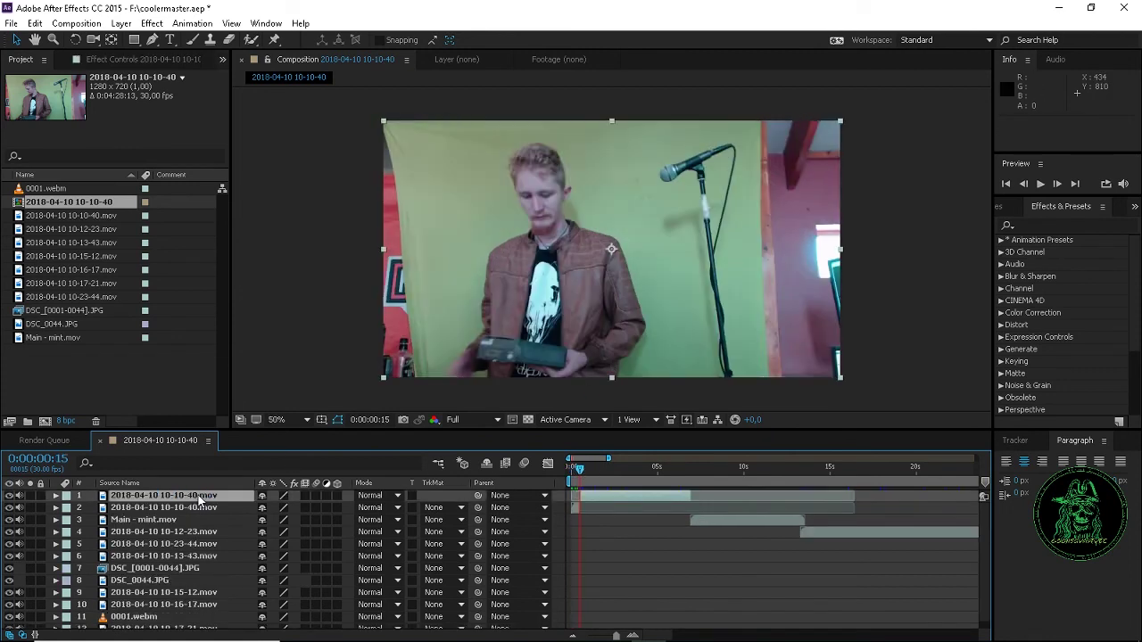
pyautogui.hotkey('ctrl', 'shift', 'd')
pyautogui.press('Delete')
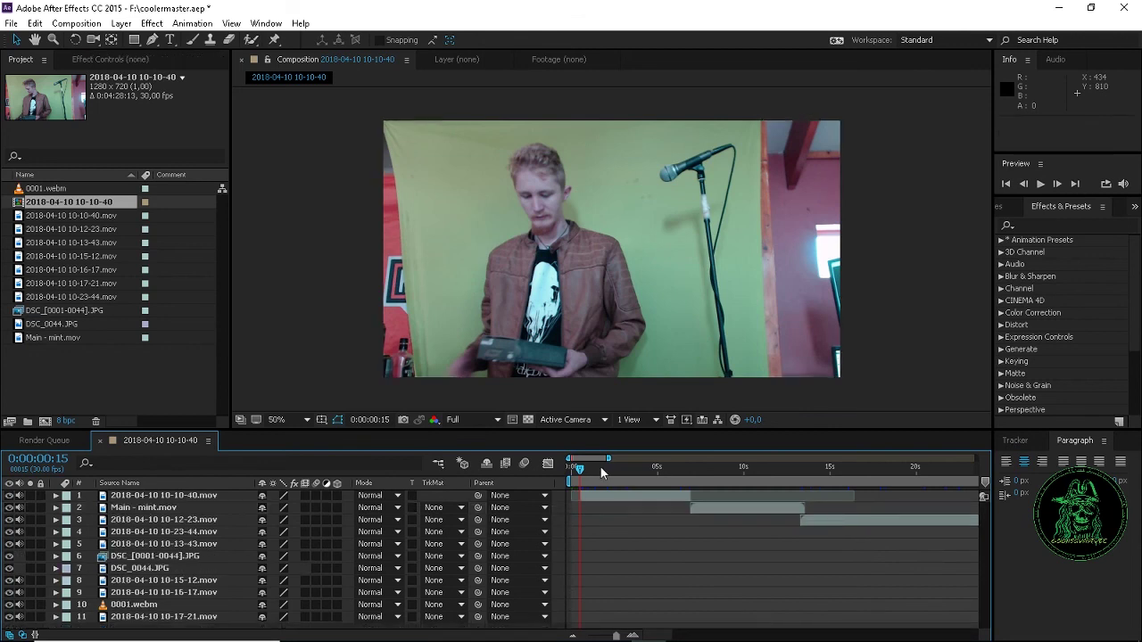
pyautogui.click(599, 466)
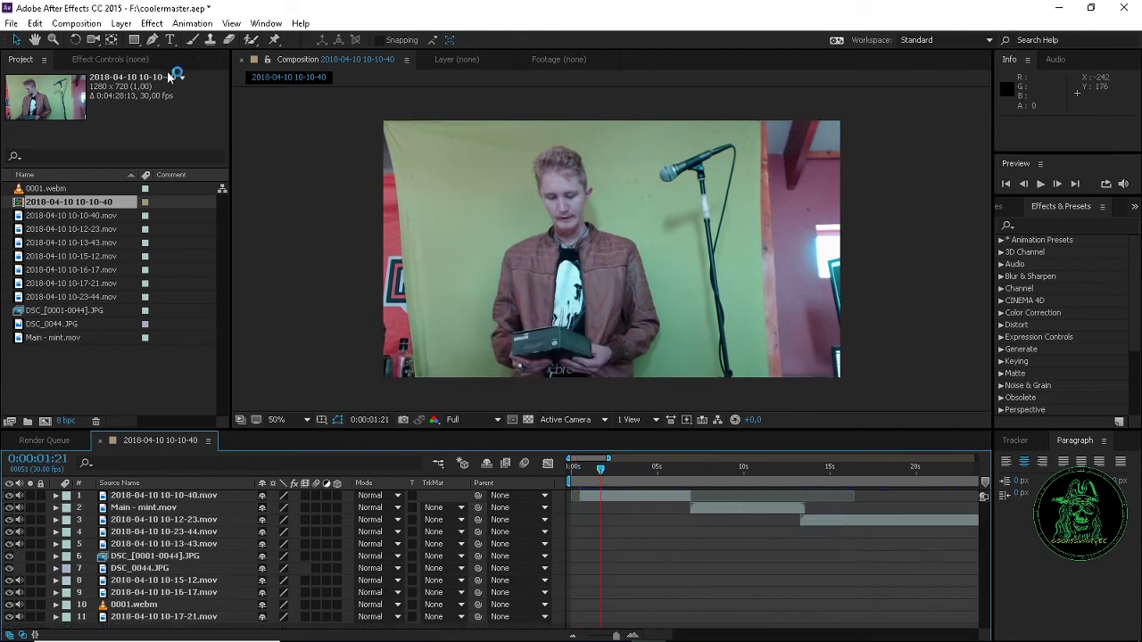
pyautogui.click(152, 40)
pyautogui.click(715, 382)
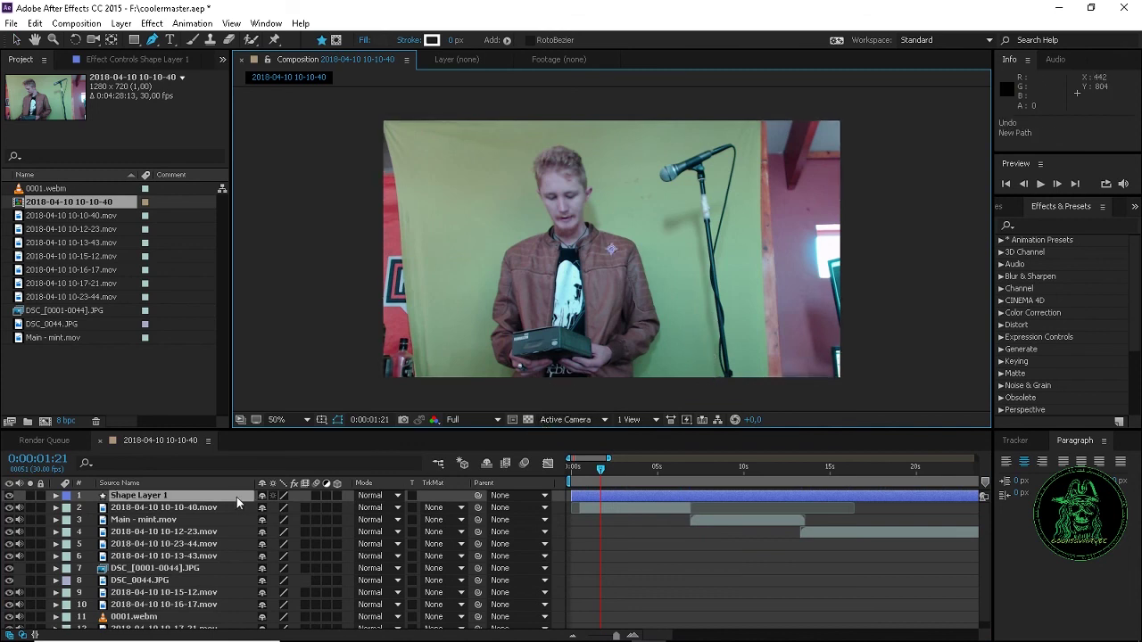
pyautogui.press('Delete')
pyautogui.click(163, 499)
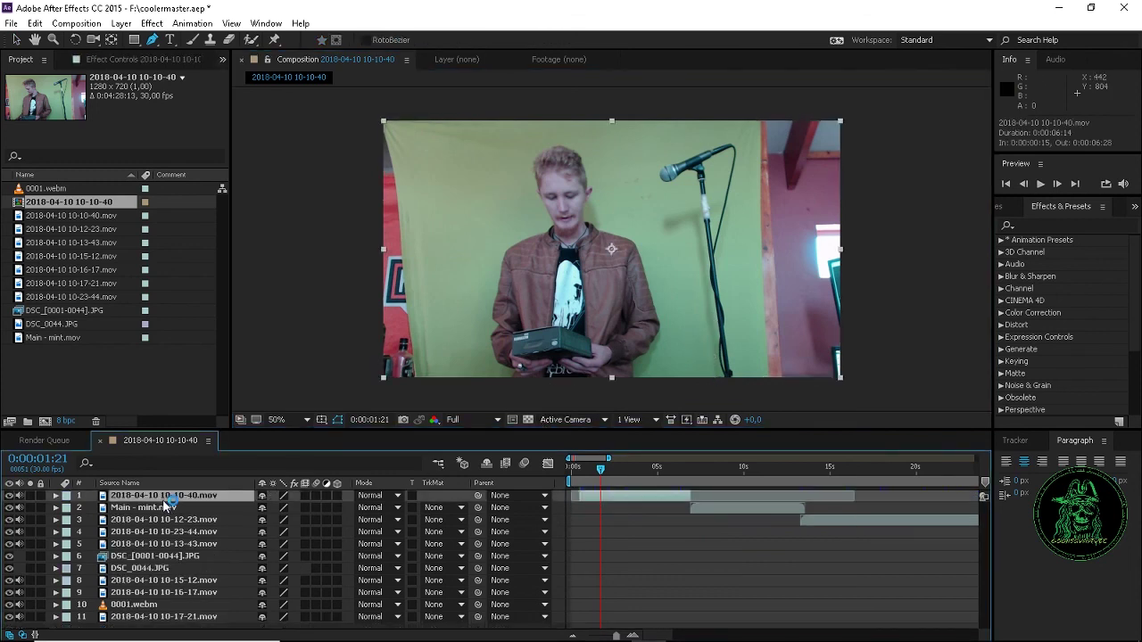
pyautogui.click(716, 379)
pyautogui.click(704, 298)
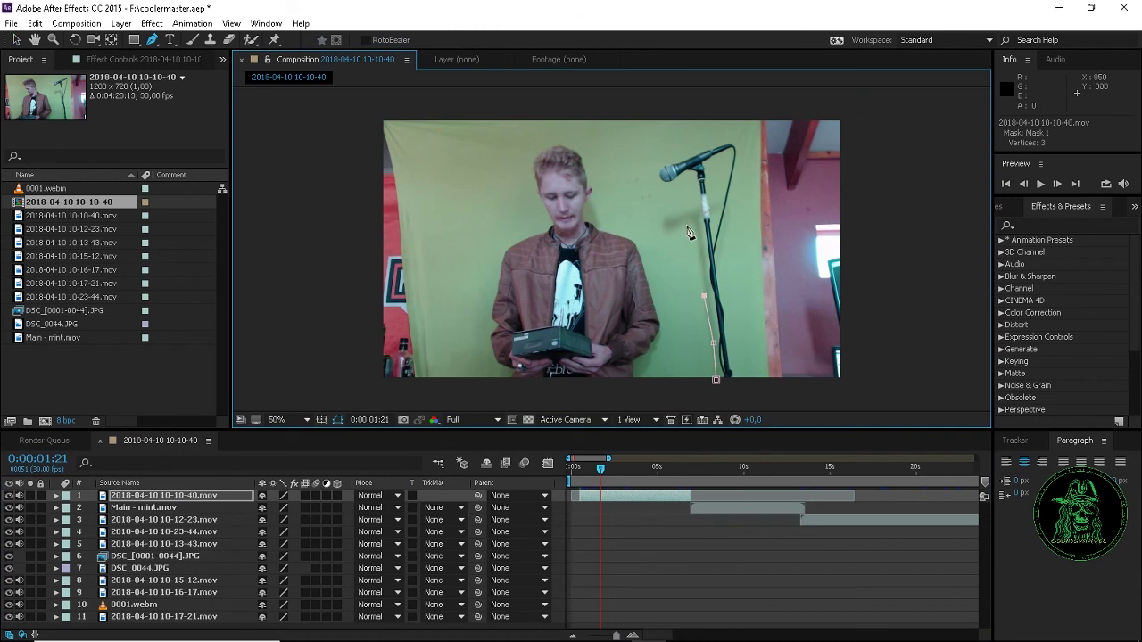
pyautogui.click(686, 182)
pyautogui.click(663, 183)
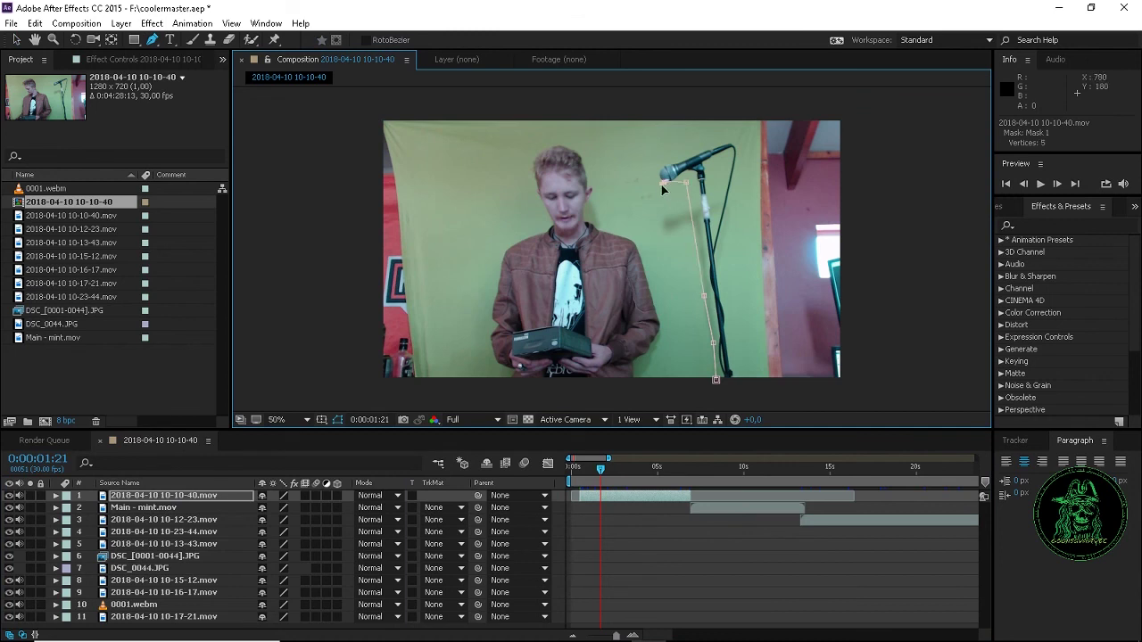
pyautogui.click(633, 132)
pyautogui.click(582, 117)
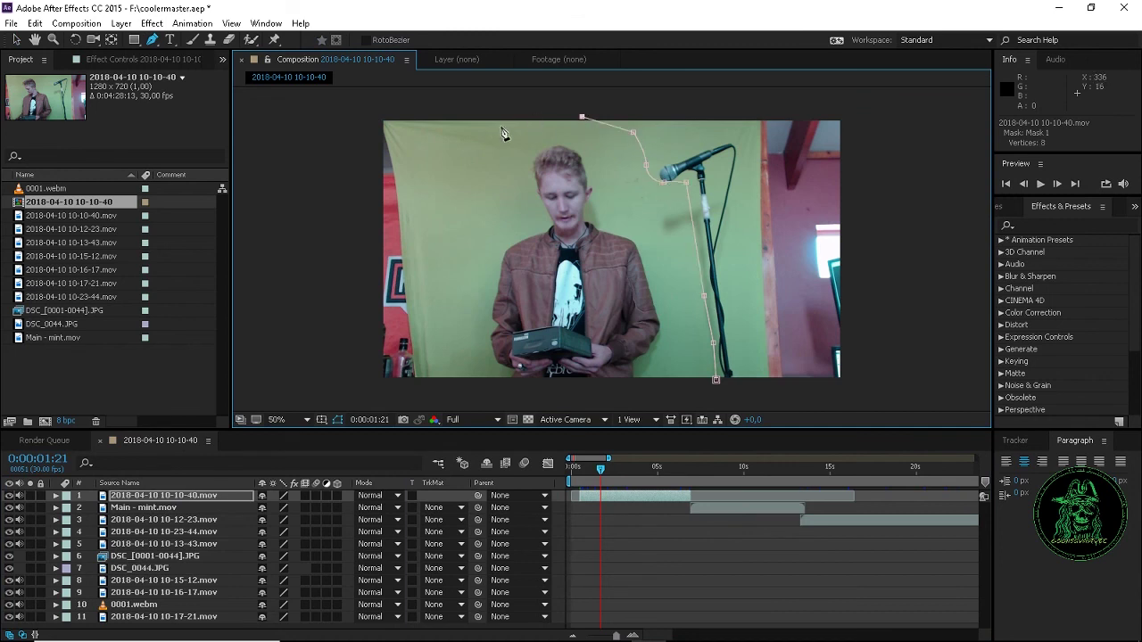
pyautogui.click(408, 160)
pyautogui.click(430, 381)
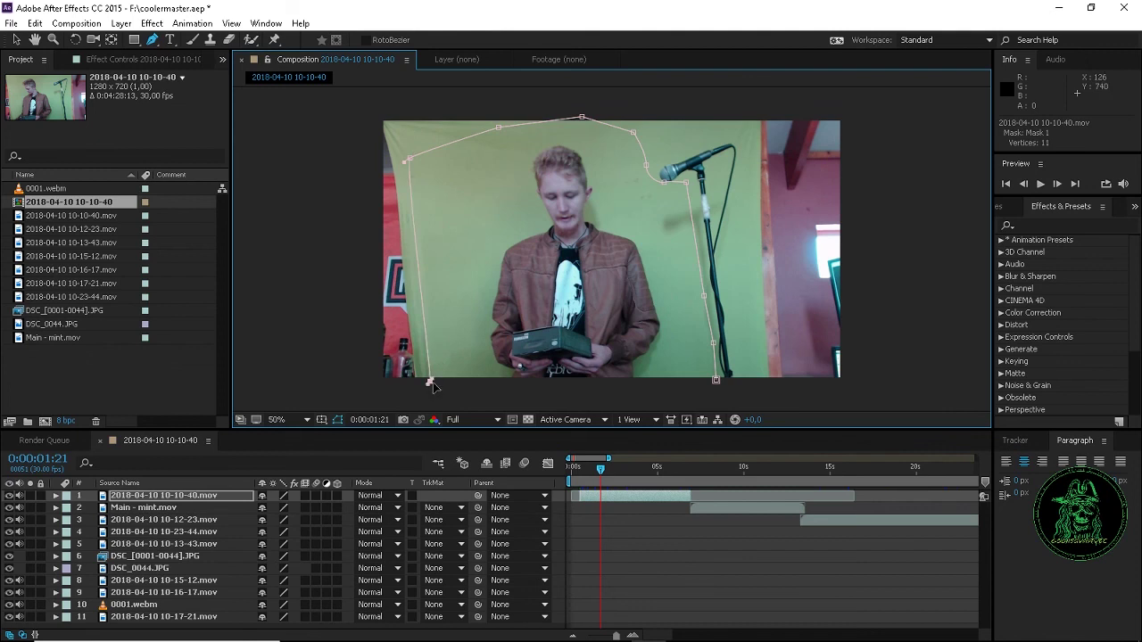
pyautogui.click(715, 380)
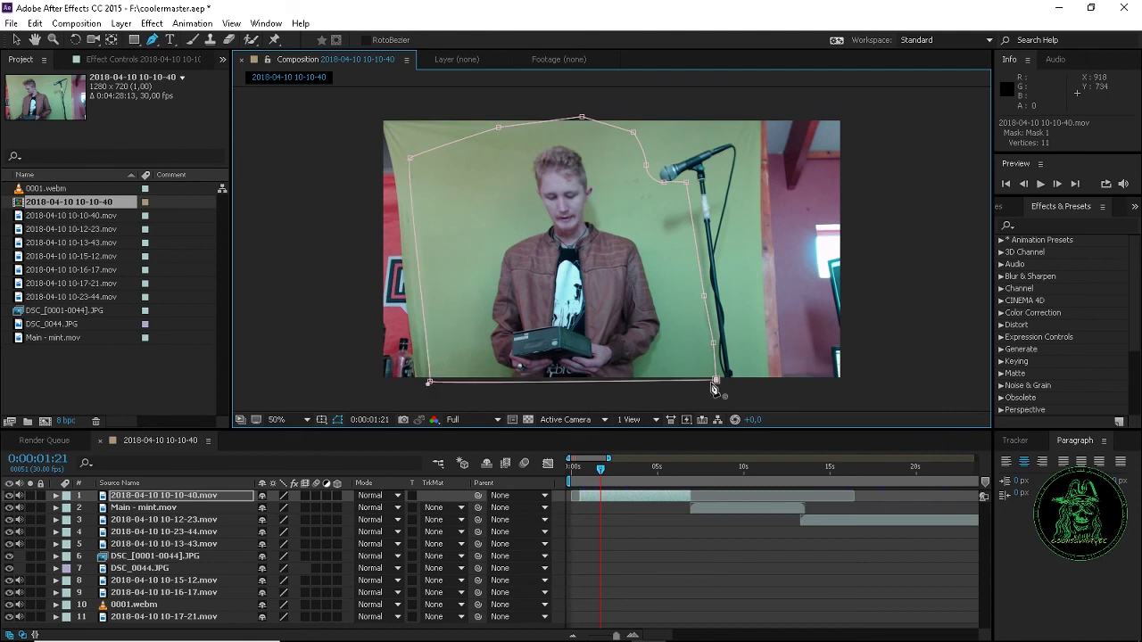
pyautogui.click(1063, 227)
pyautogui.write('keyl')
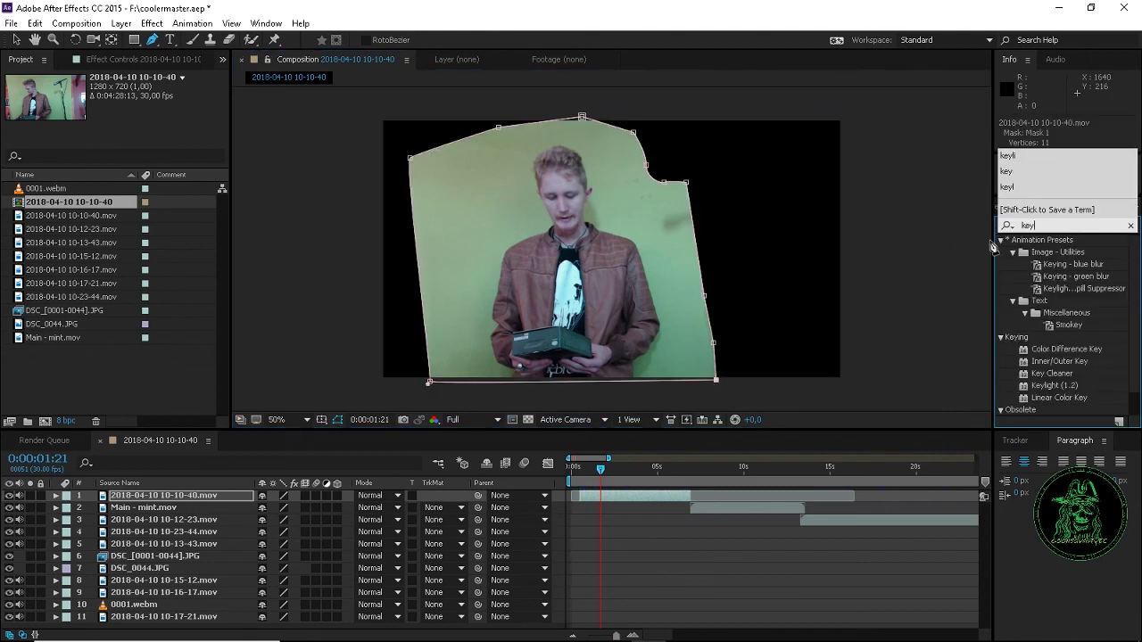
pyautogui.doubleClick(1054, 385)
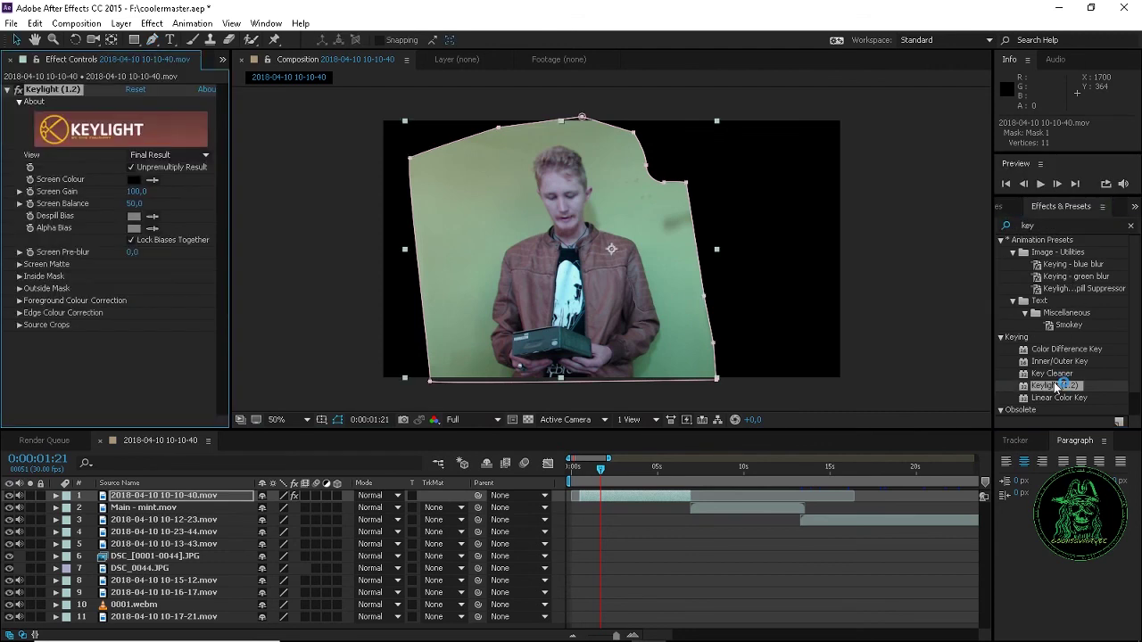
pyautogui.hotkey('ctrl', 's')
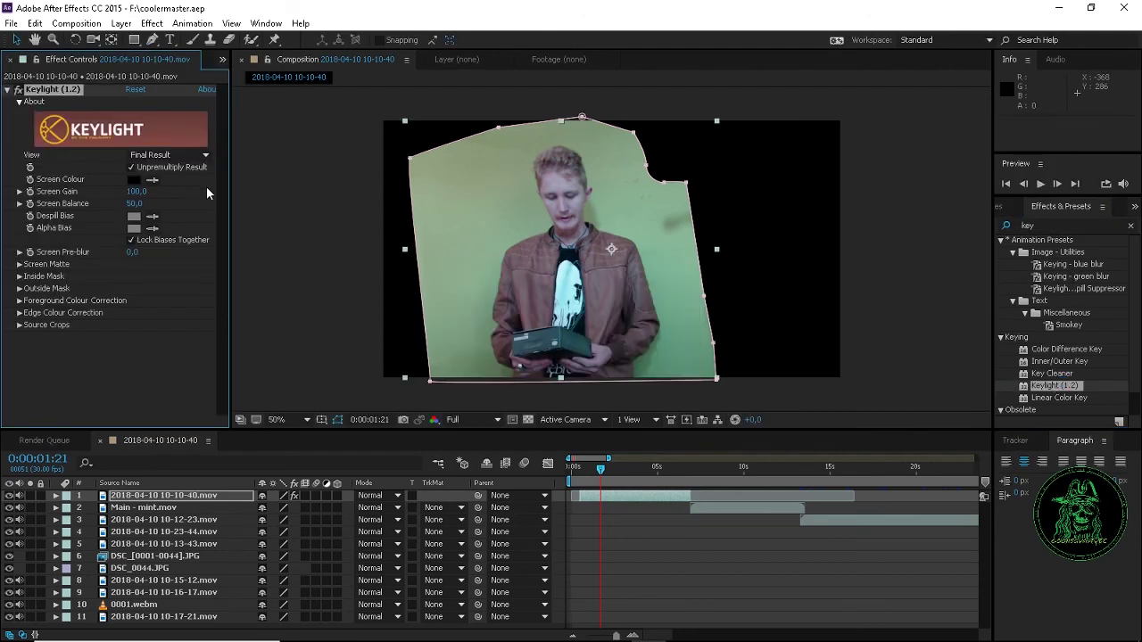
pyautogui.click(152, 180)
pyautogui.click(532, 215)
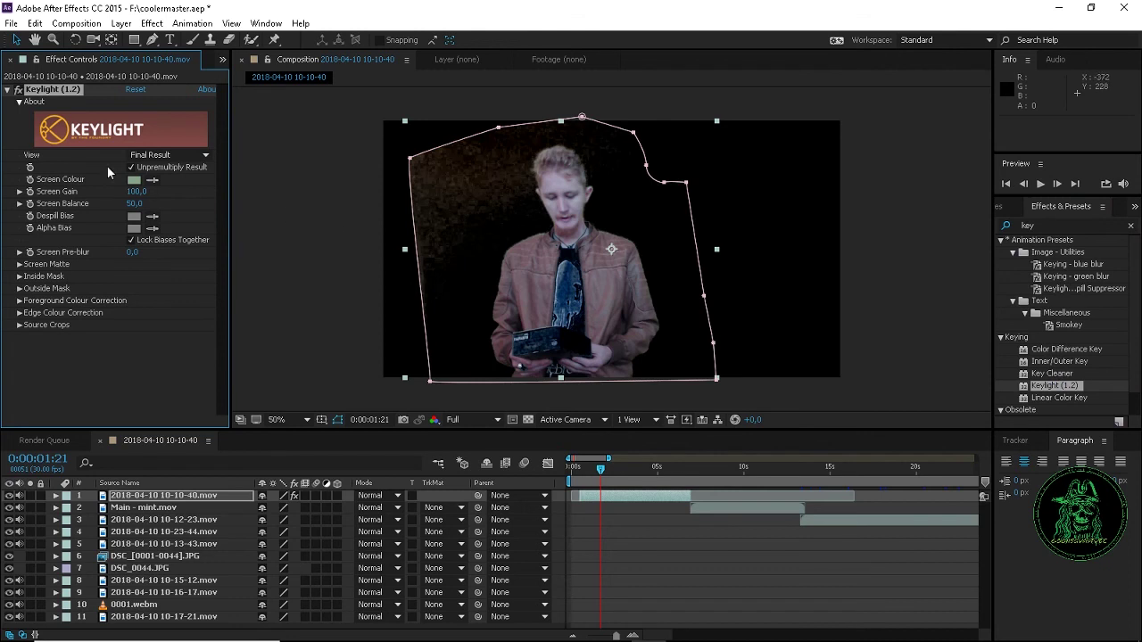
# Set Keylight's Screen Balance to 100, Screen Gain to 115 and Screen Pre-blur to 0,2
pyautogui.moveTo(131, 206); pyautogui.dragTo(235, 223)
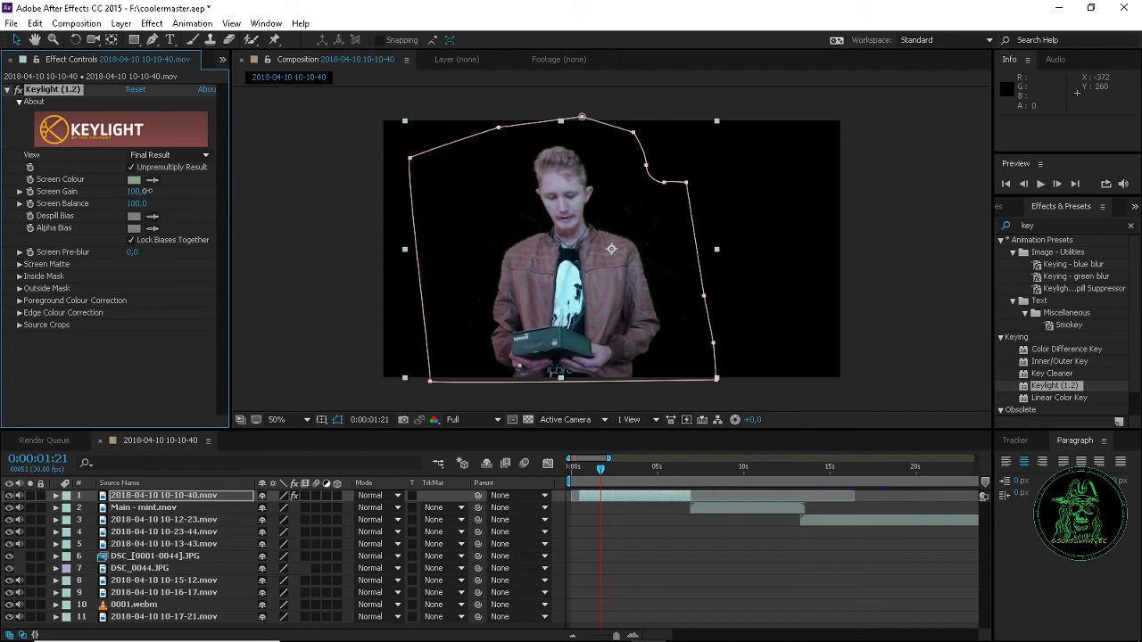
pyautogui.click(131, 253)
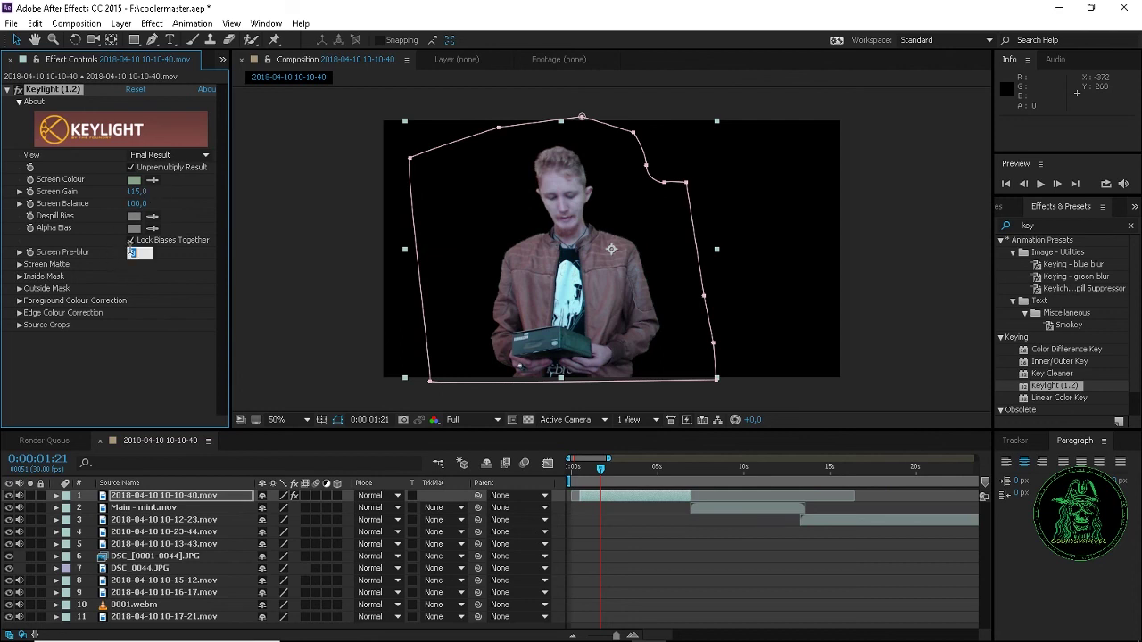
pyautogui.write('0.2')
pyautogui.click(20, 264)
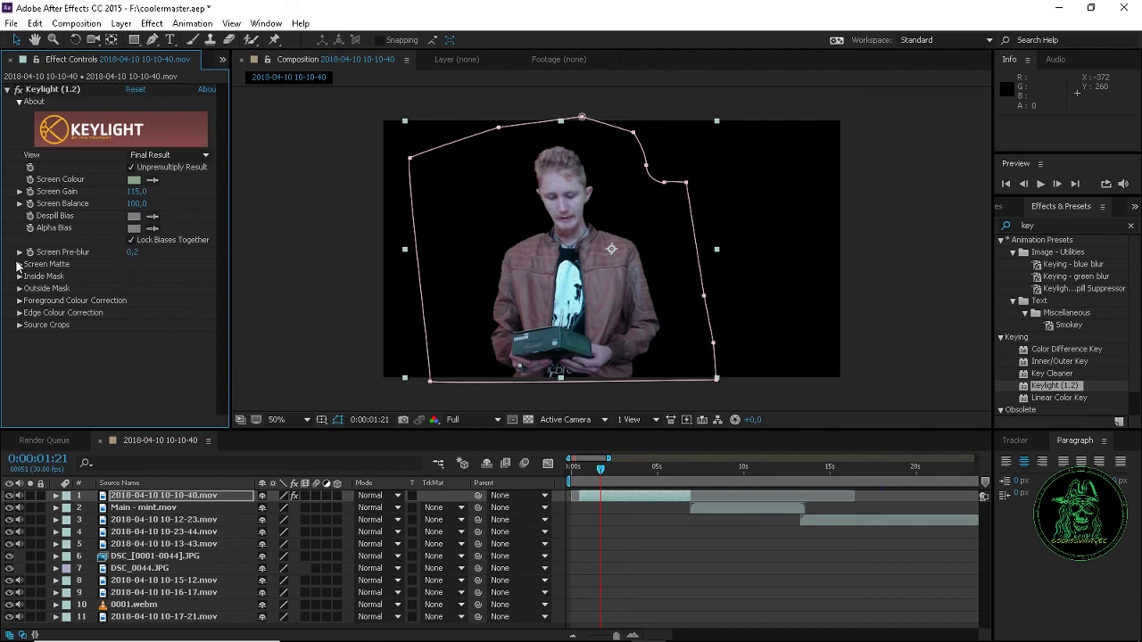
# In Keylight's Screen Matte settings, set Screen Shrink/Grow to 0,1 and Screen Softness to 0,5
pyautogui.click(20, 264)
pyautogui.click(132, 313)
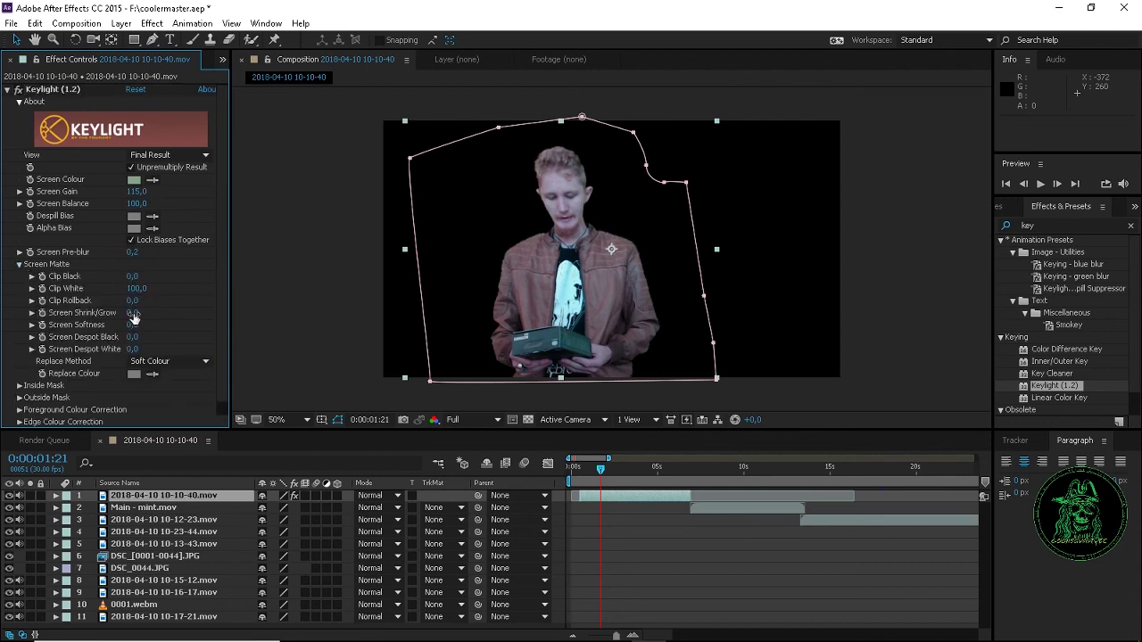
pyautogui.write('0.1')
pyautogui.press('Tab')
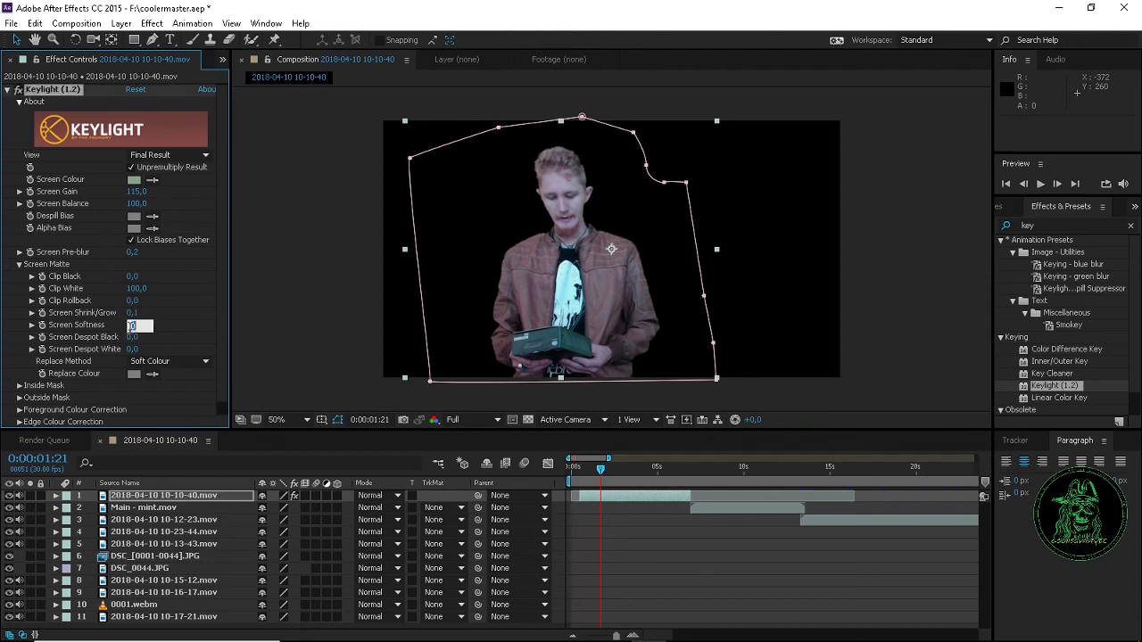
pyautogui.write('0.5')
pyautogui.press('Return')
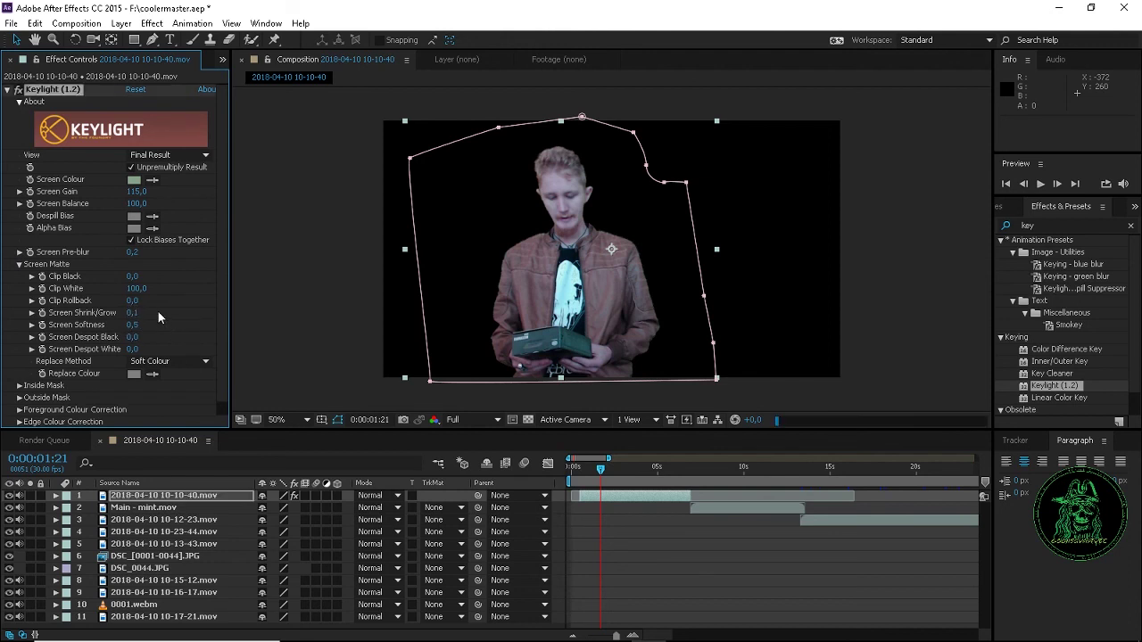
# Check the key's edges, set both Screen Softness and Screen Shrink/Grow to 0,2, and save the project
pyautogui.scroll(3, 588, 247)
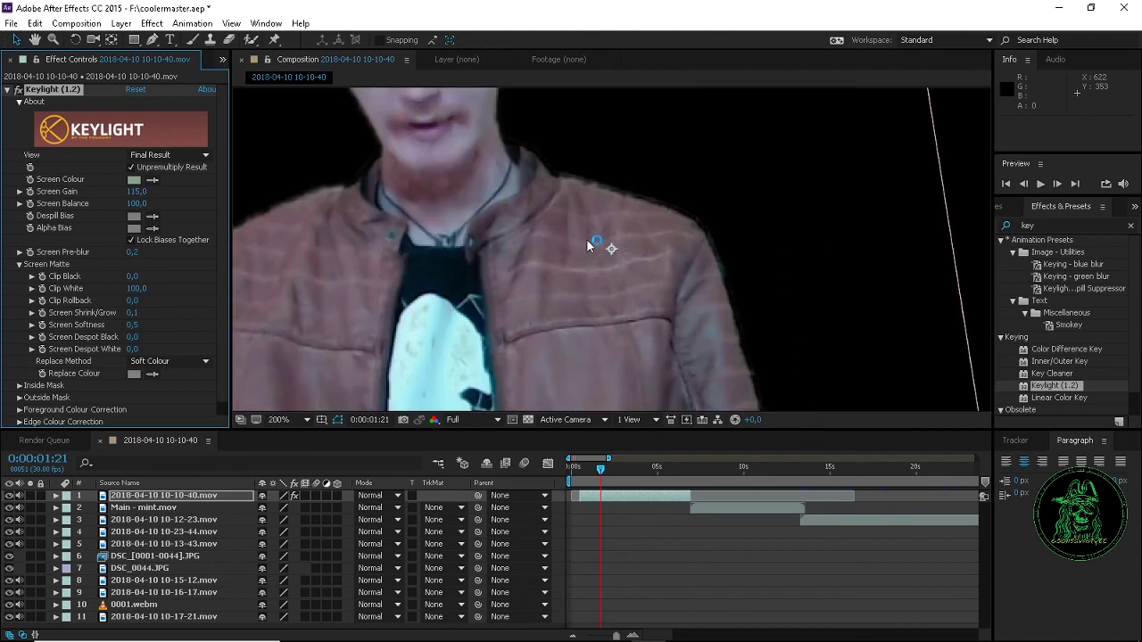
pyautogui.scroll(-2, 587, 247)
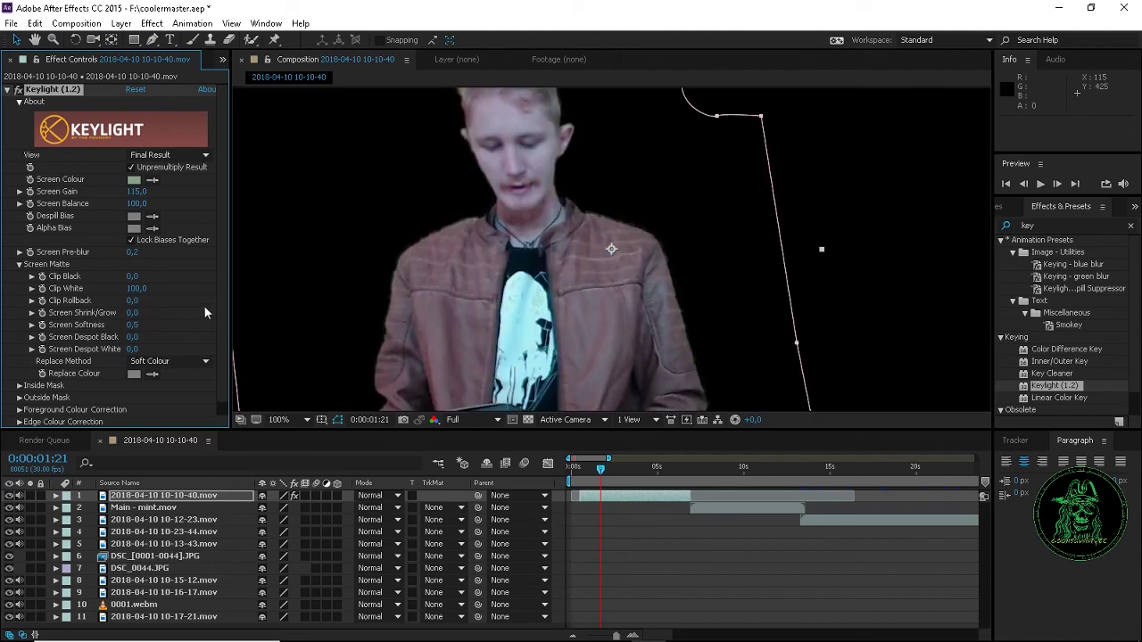
pyautogui.moveTo(133, 325); pyautogui.dragTo(221, 318)
pyautogui.moveTo(132, 325); pyautogui.dragTo(68, 331)
pyautogui.click(134, 325)
pyautogui.write('0,2')
pyautogui.hotkey('shift', 'Tab')
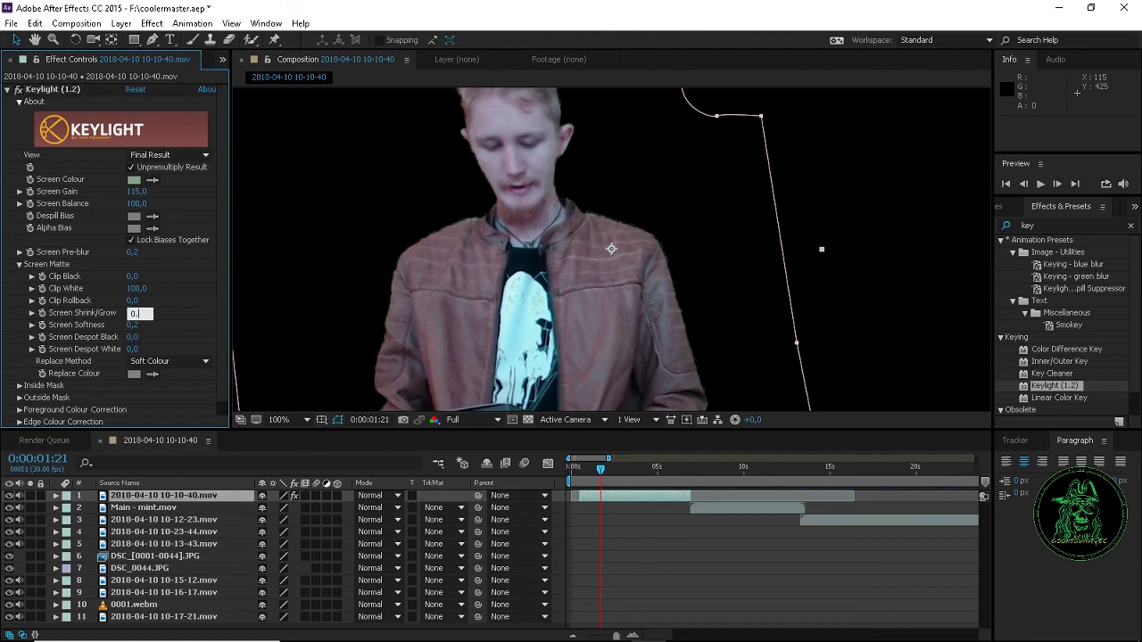
pyautogui.write('0,2')
pyautogui.click(197, 309)
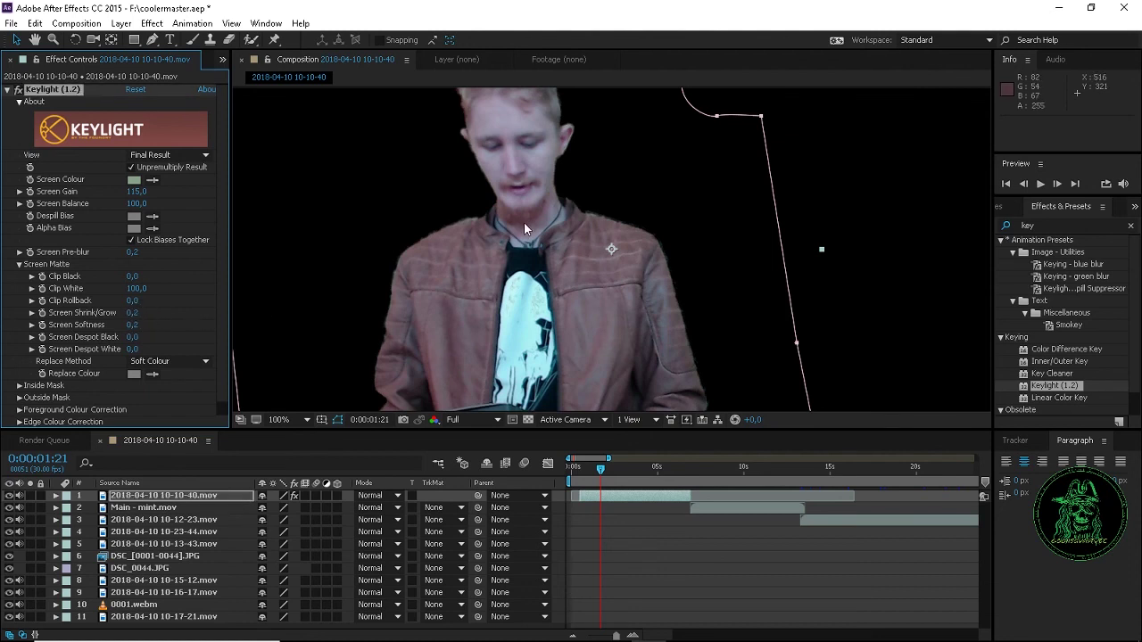
pyautogui.press(',')
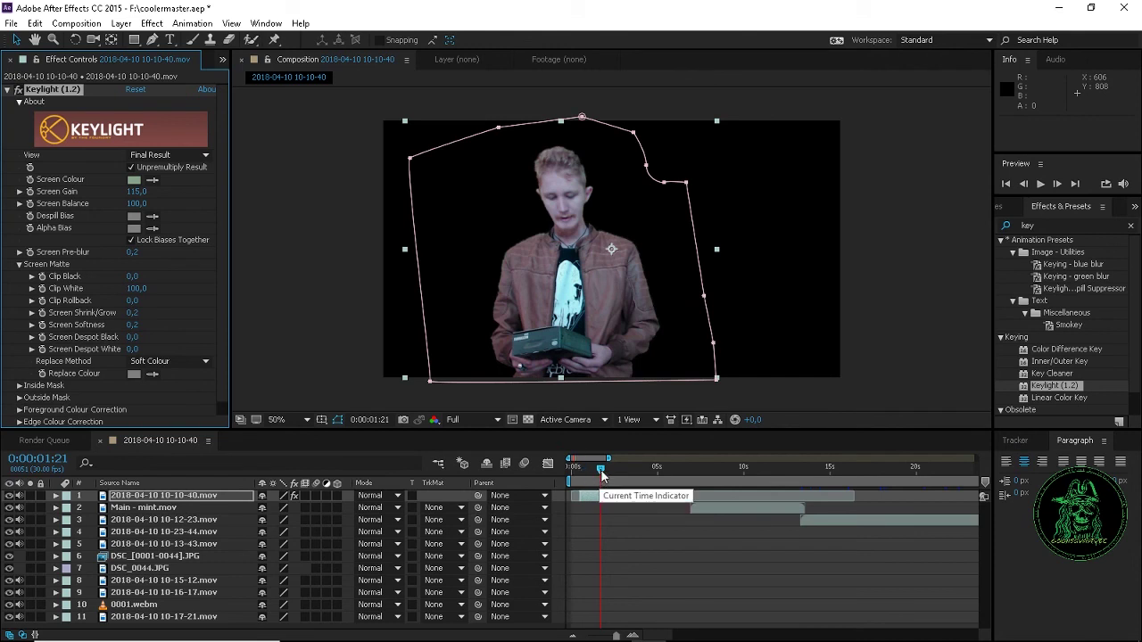
pyautogui.hotkey('ctrl', 's')
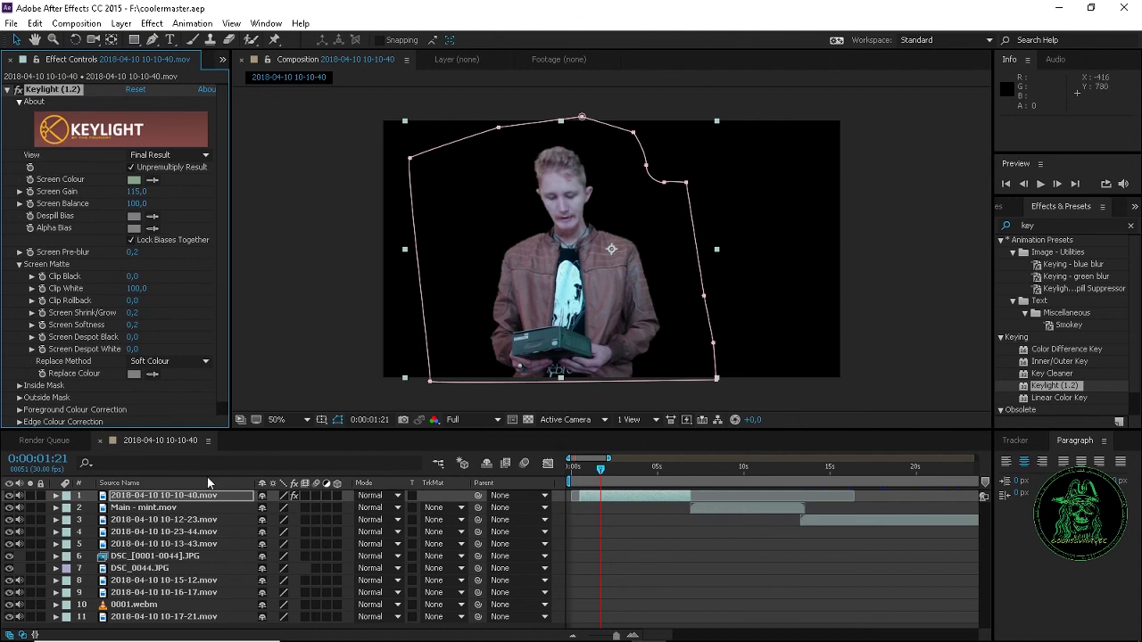
pyautogui.click(124, 499)
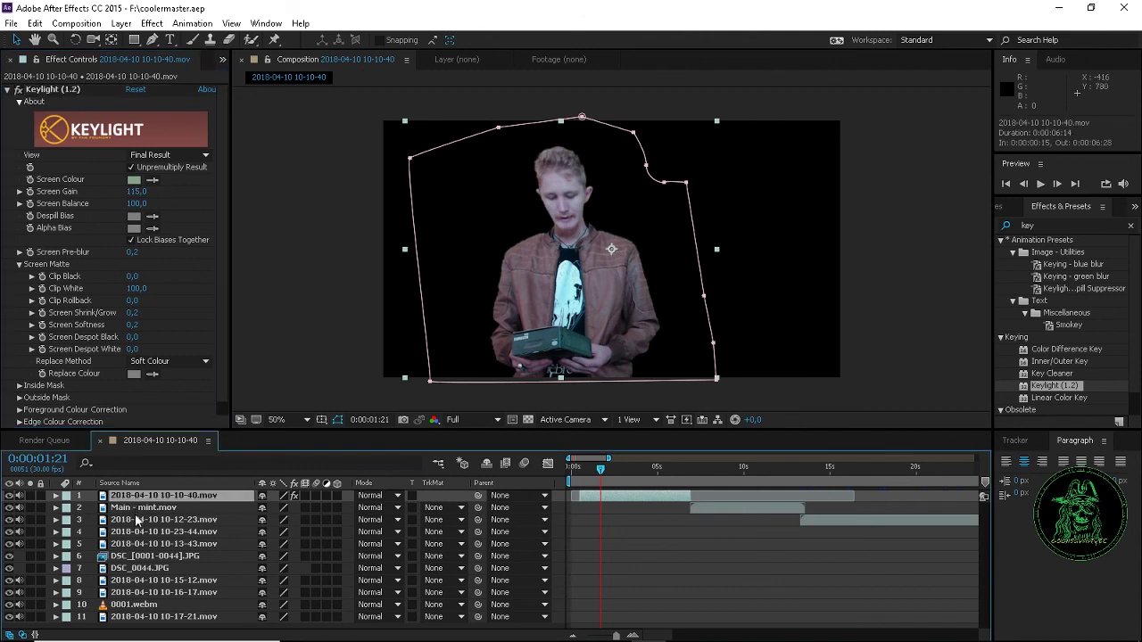
pyautogui.click(134, 523)
pyautogui.moveTo(756, 466); pyautogui.dragTo(848, 463)
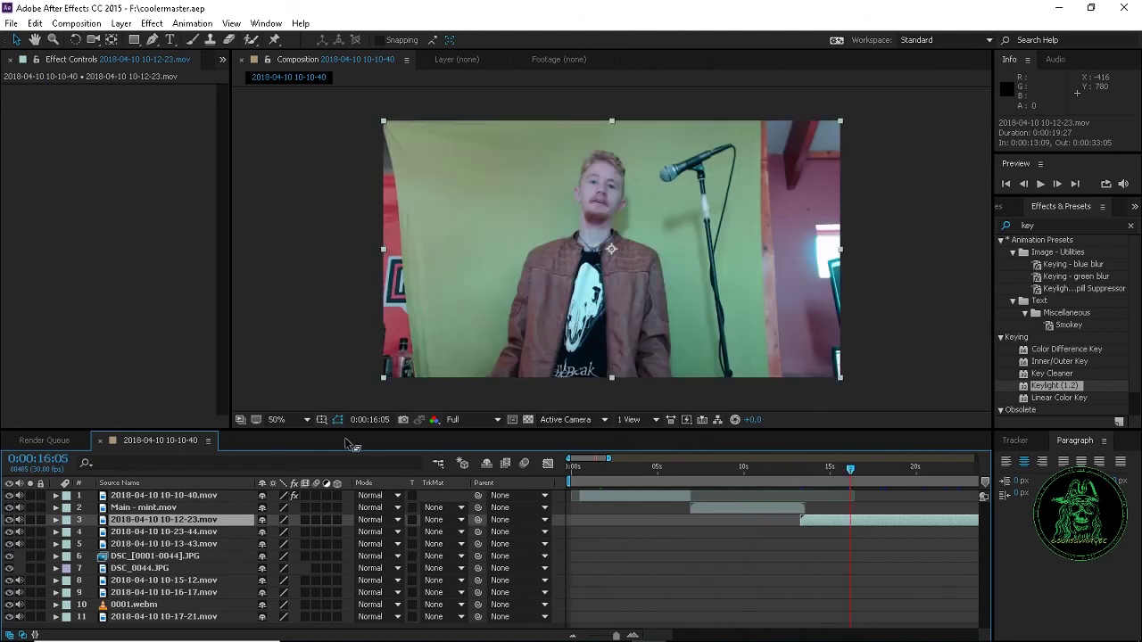
pyautogui.click(67, 520)
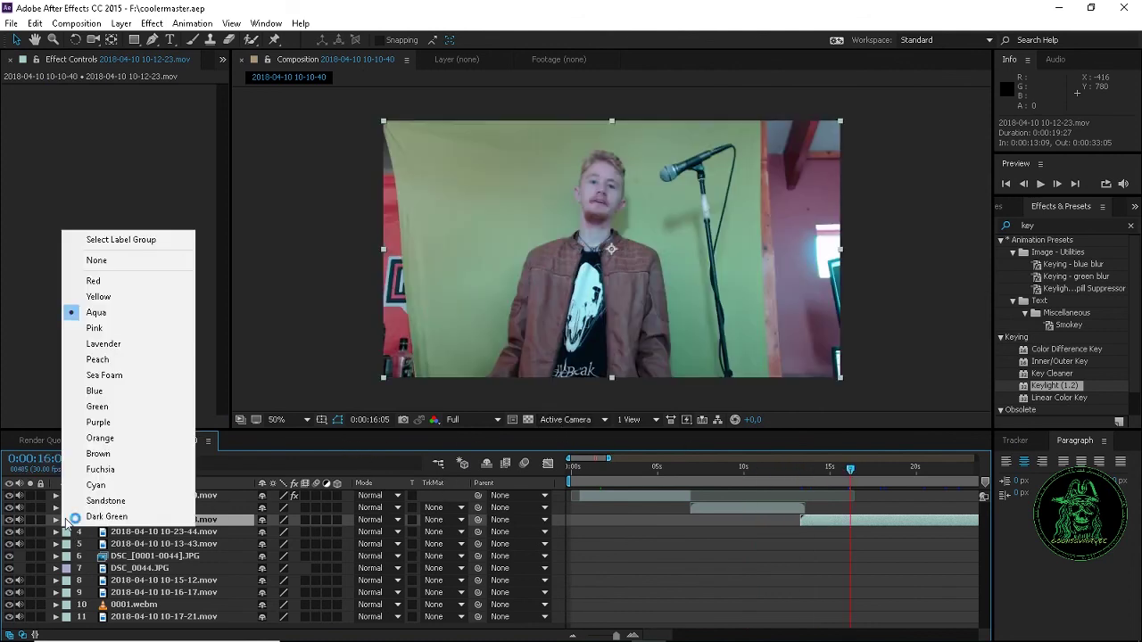
pyautogui.click(113, 282)
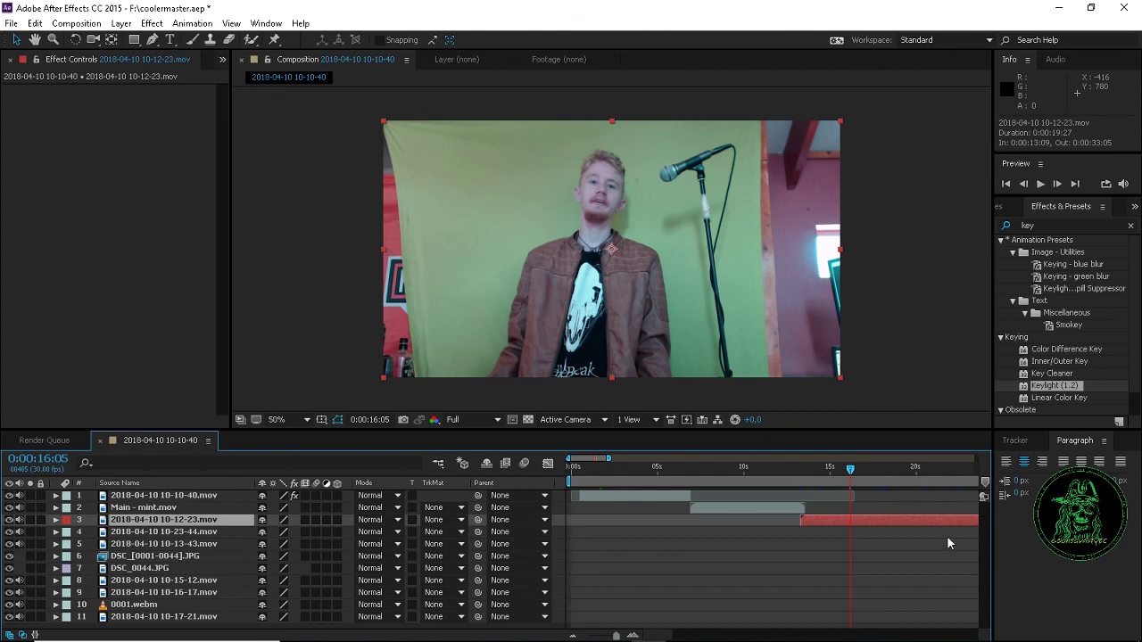
pyautogui.moveTo(609, 458); pyautogui.dragTo(895, 458)
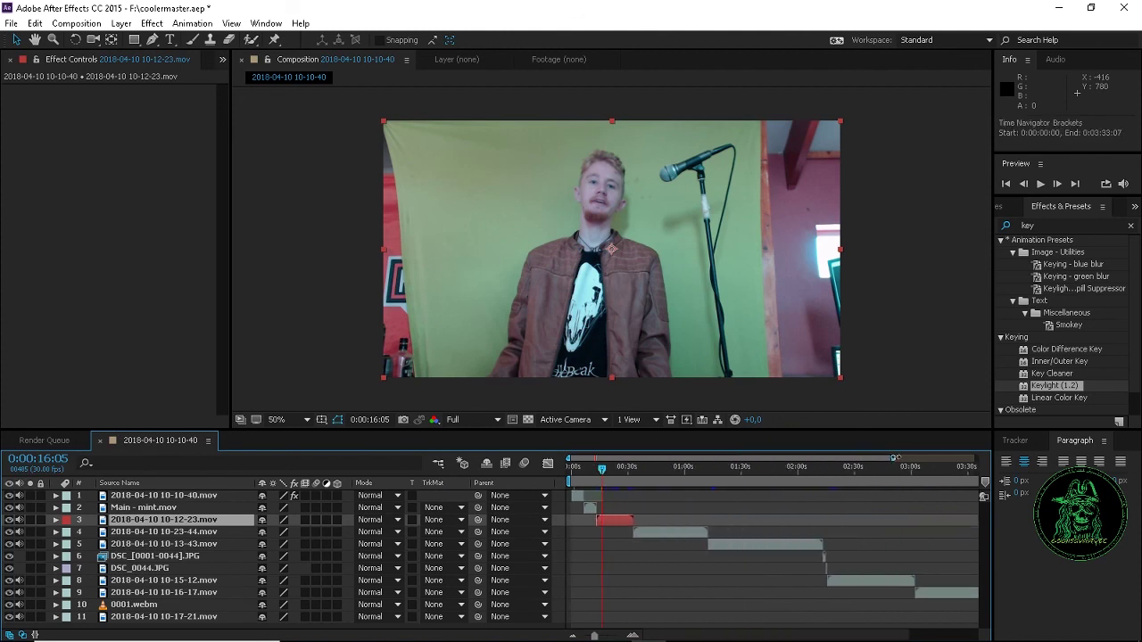
pyautogui.click(657, 465)
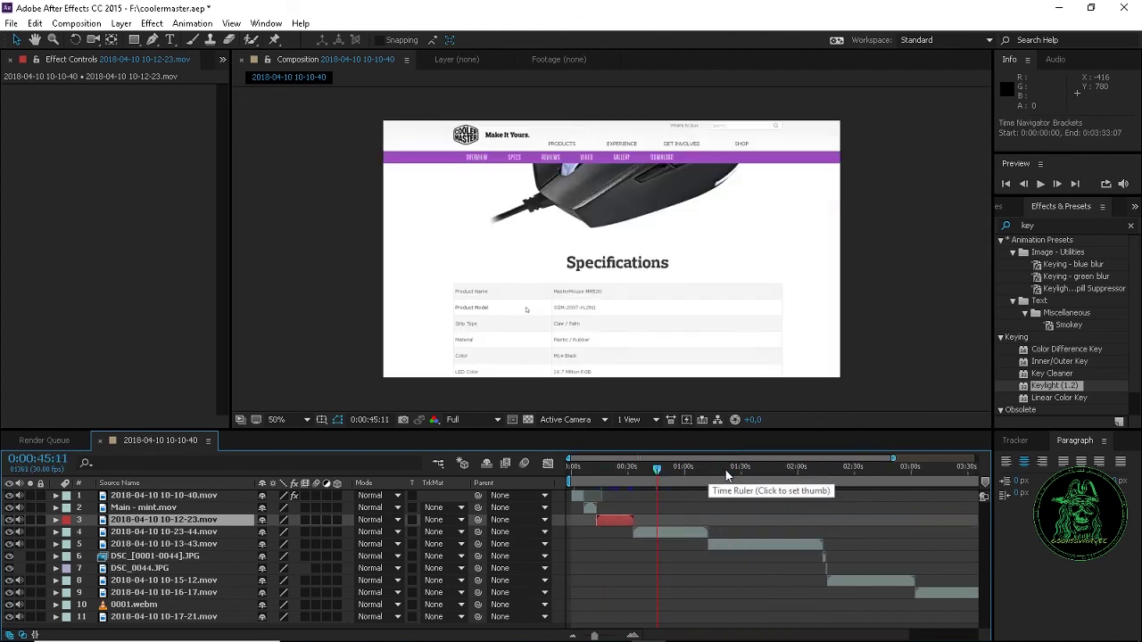
pyautogui.click(741, 470)
pyautogui.click(223, 565)
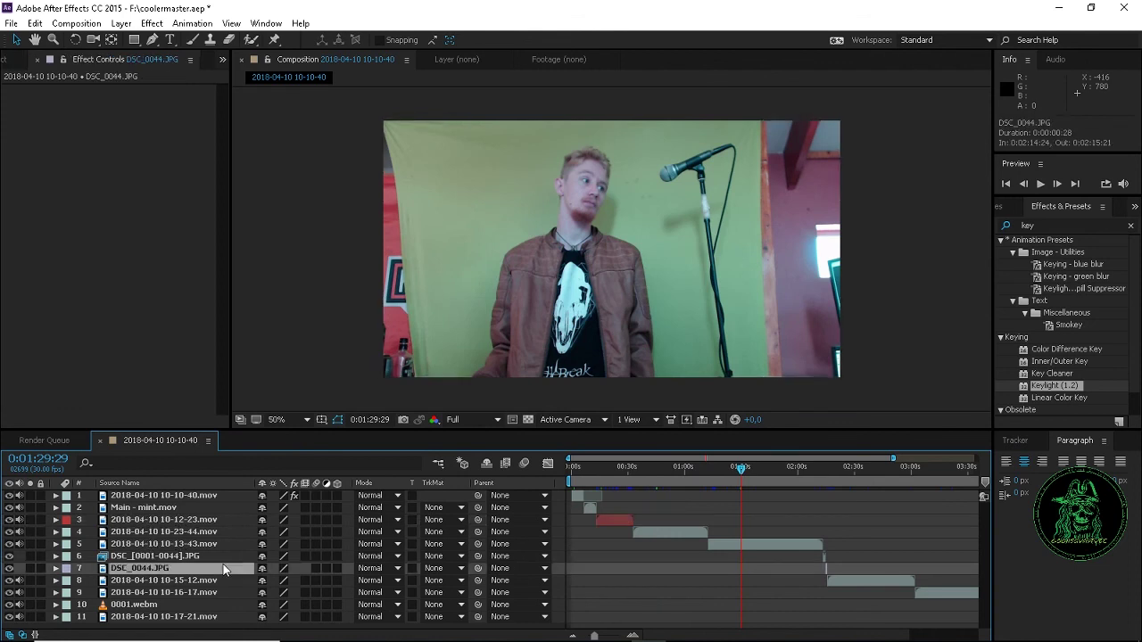
pyautogui.click(196, 541)
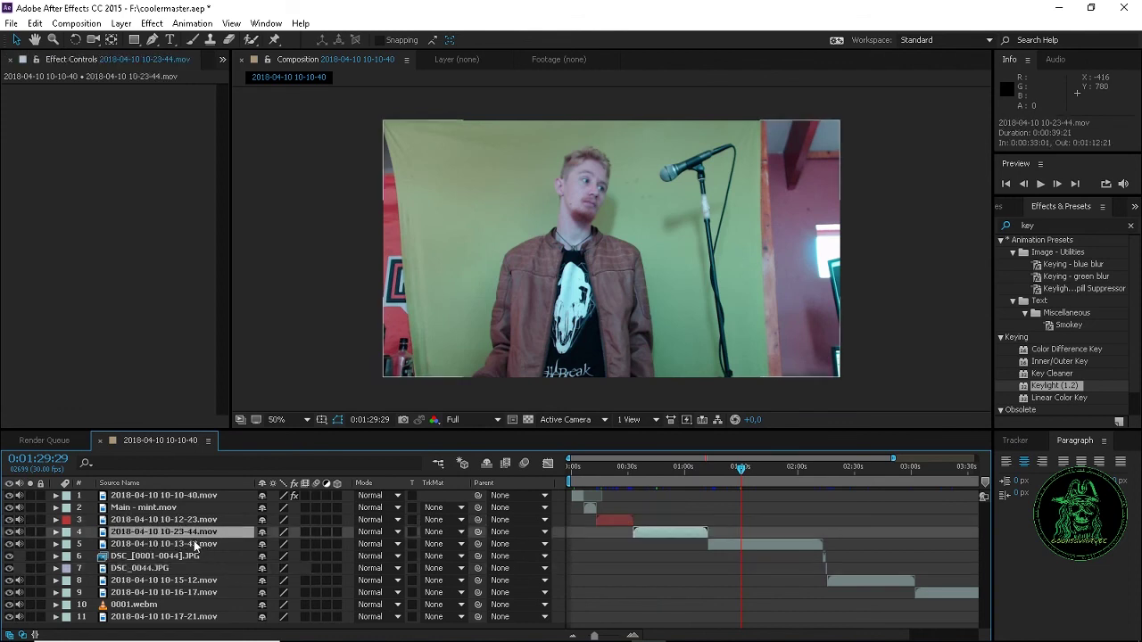
pyautogui.click(66, 546)
pyautogui.click(88, 303)
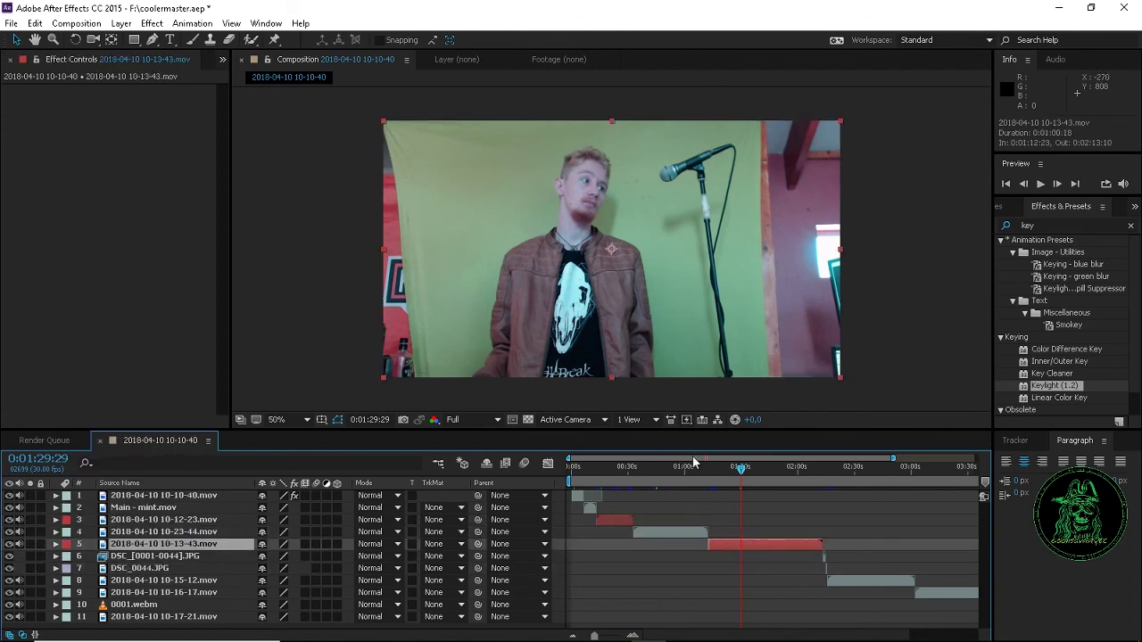
pyautogui.click(863, 477)
pyautogui.click(149, 584)
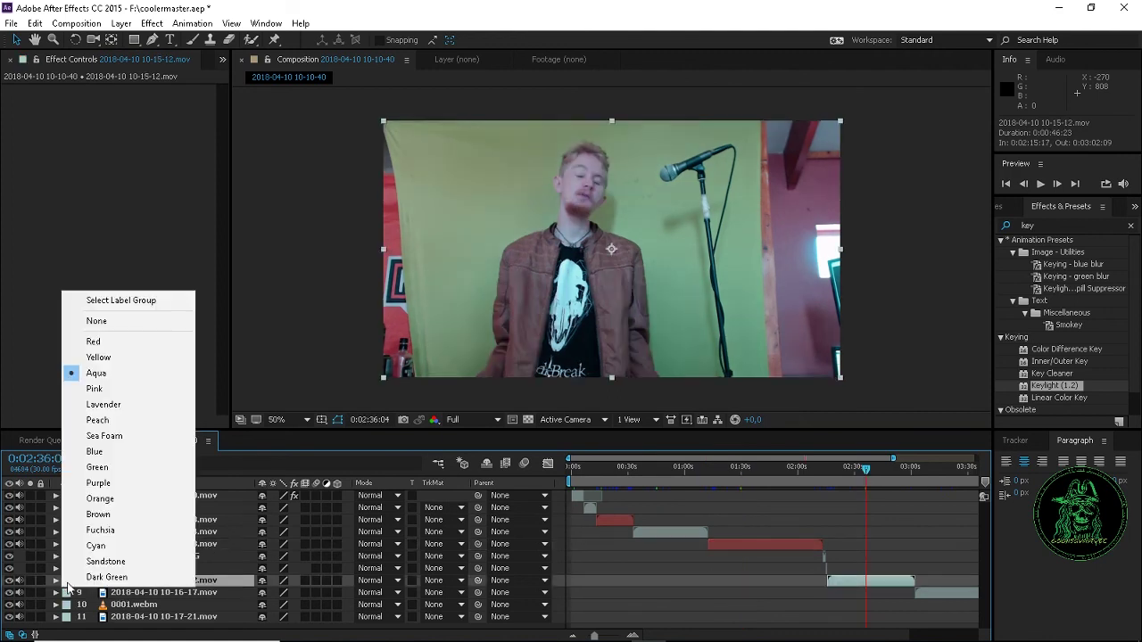
pyautogui.click(66, 580)
pyautogui.click(140, 343)
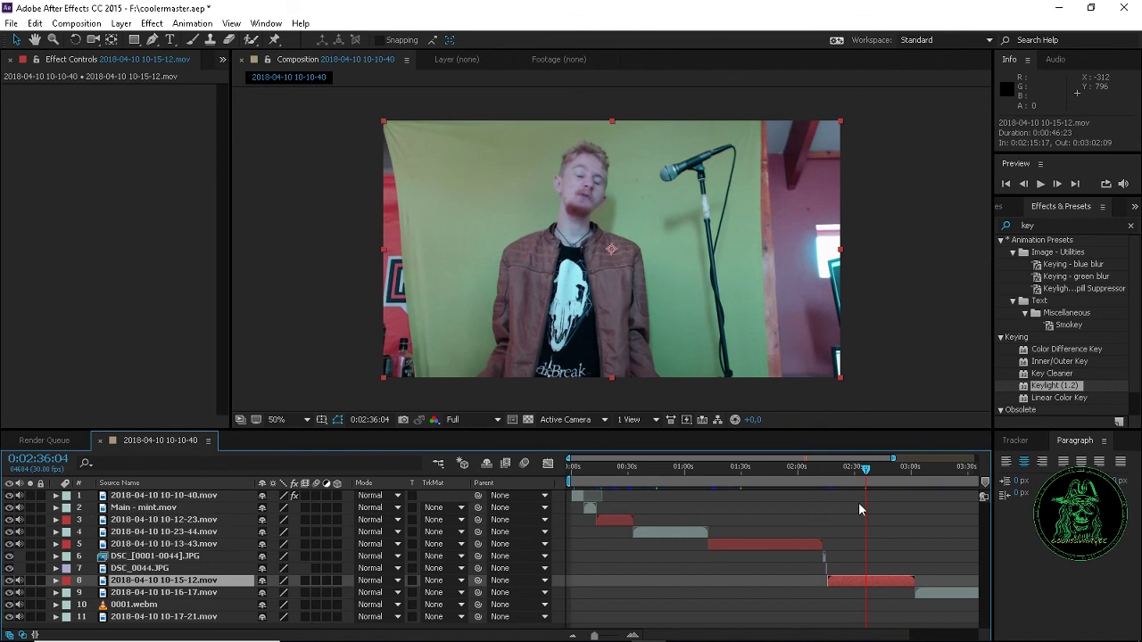
pyautogui.click(954, 471)
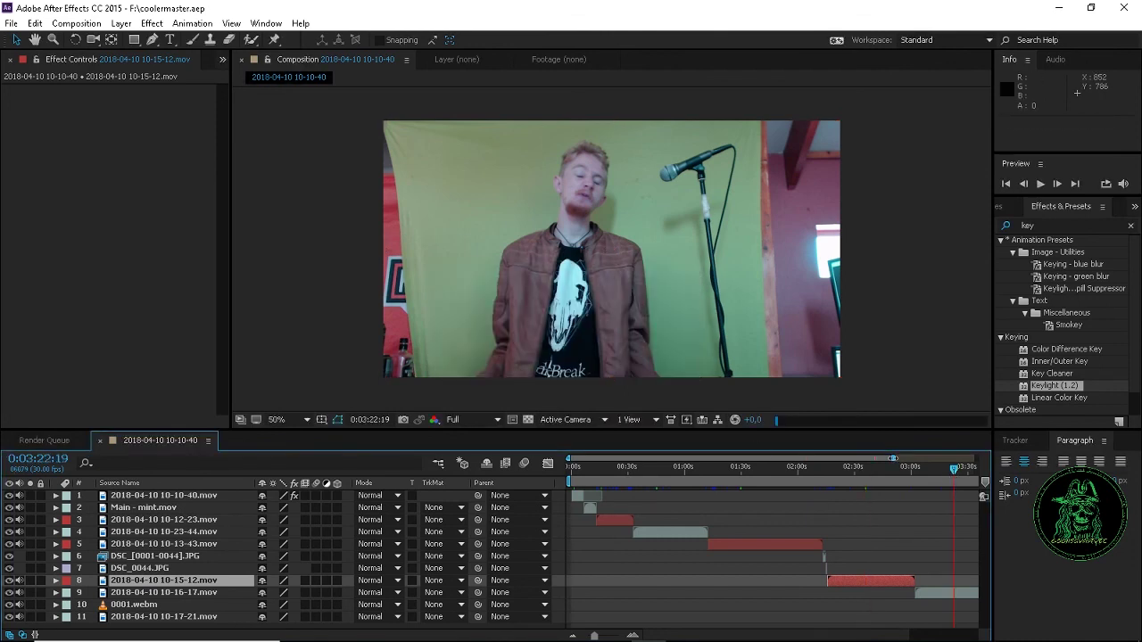
pyautogui.moveTo(893, 458); pyautogui.dragTo(1108, 471)
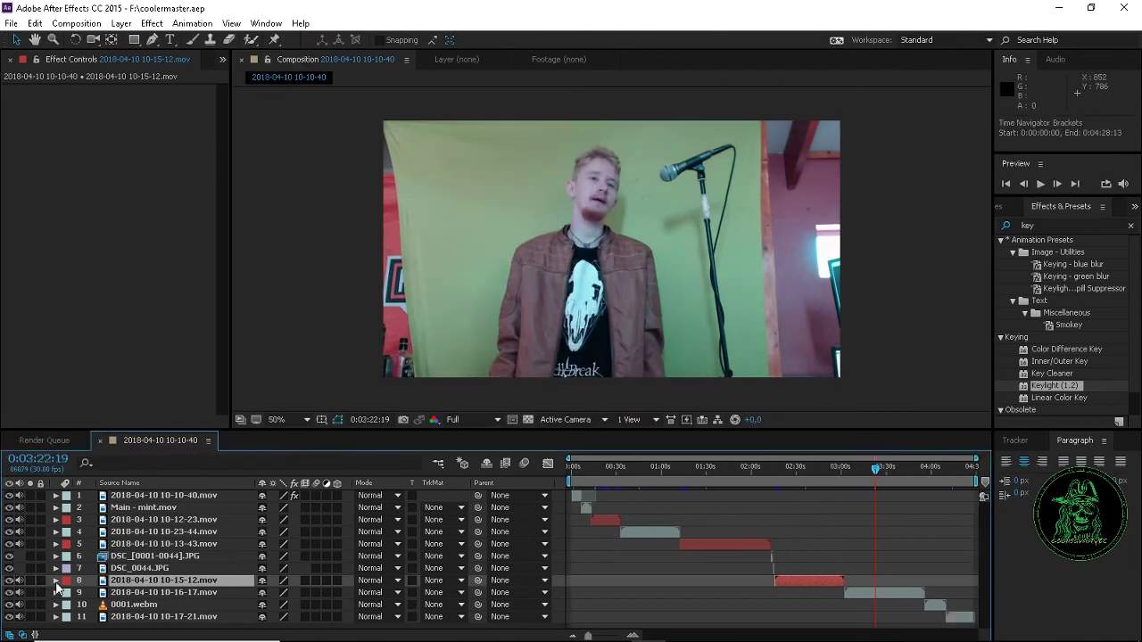
pyautogui.click(116, 592)
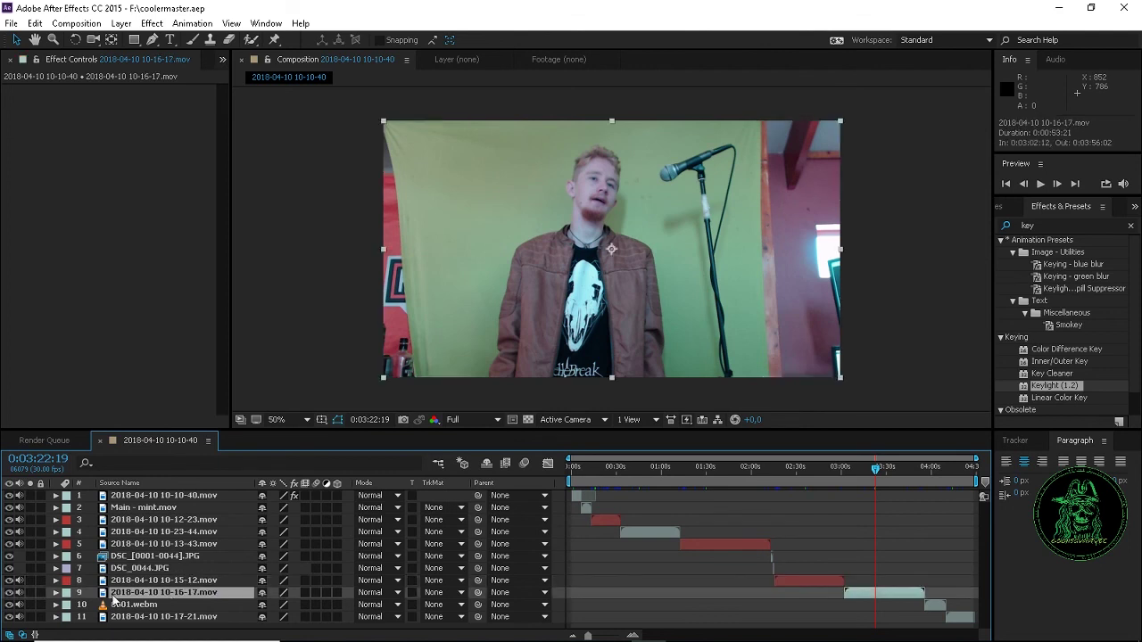
pyautogui.click(68, 592)
pyautogui.click(105, 354)
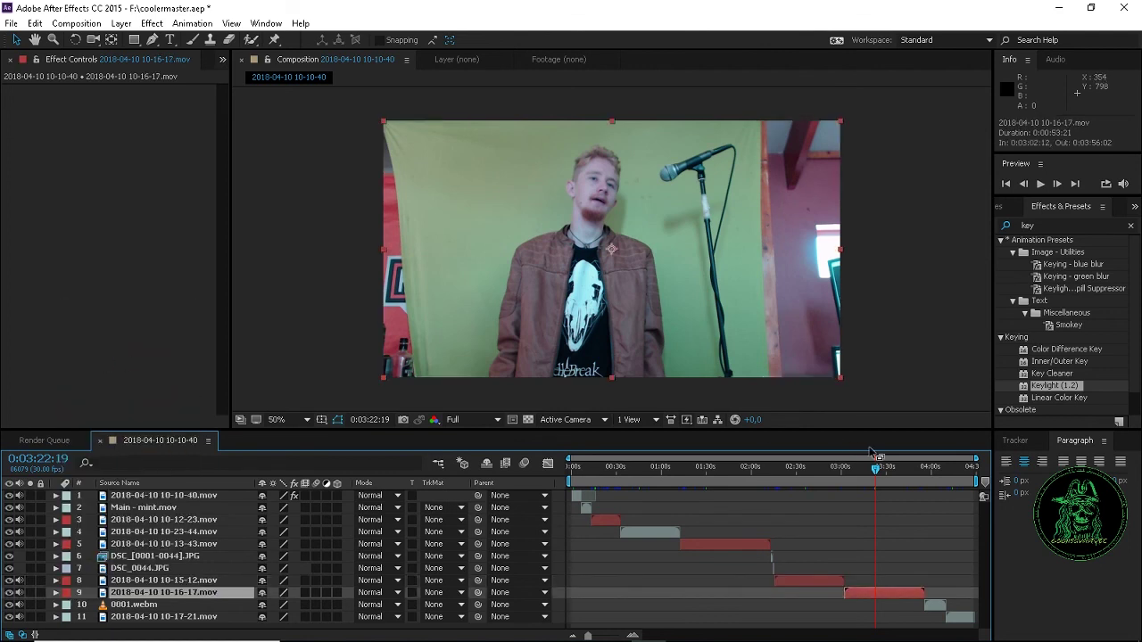
pyautogui.click(963, 467)
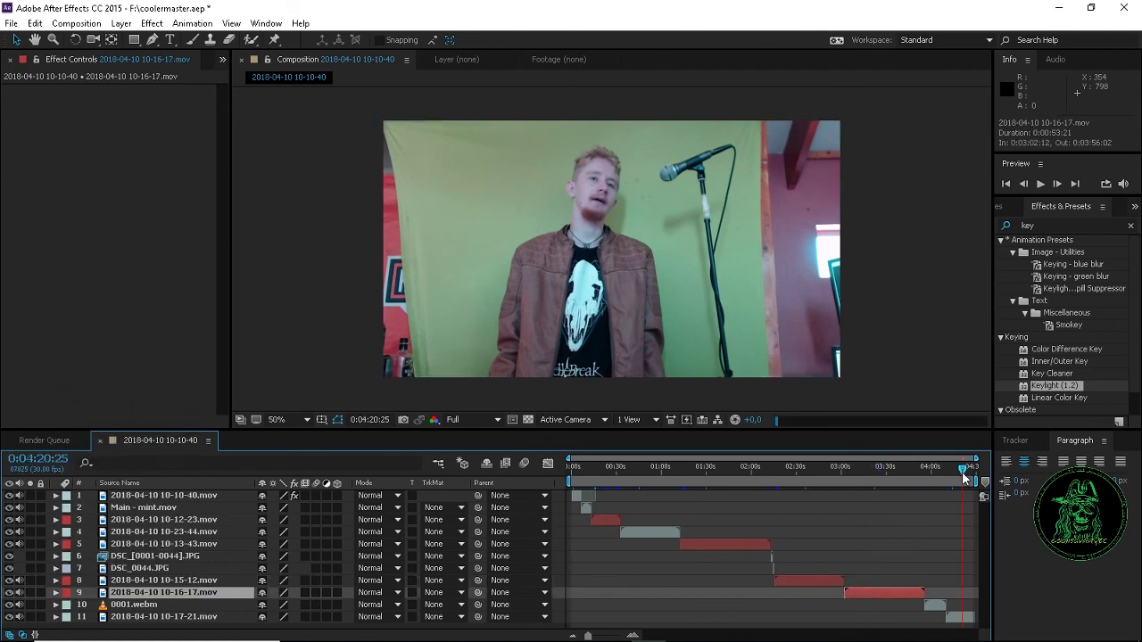
pyautogui.click(67, 616)
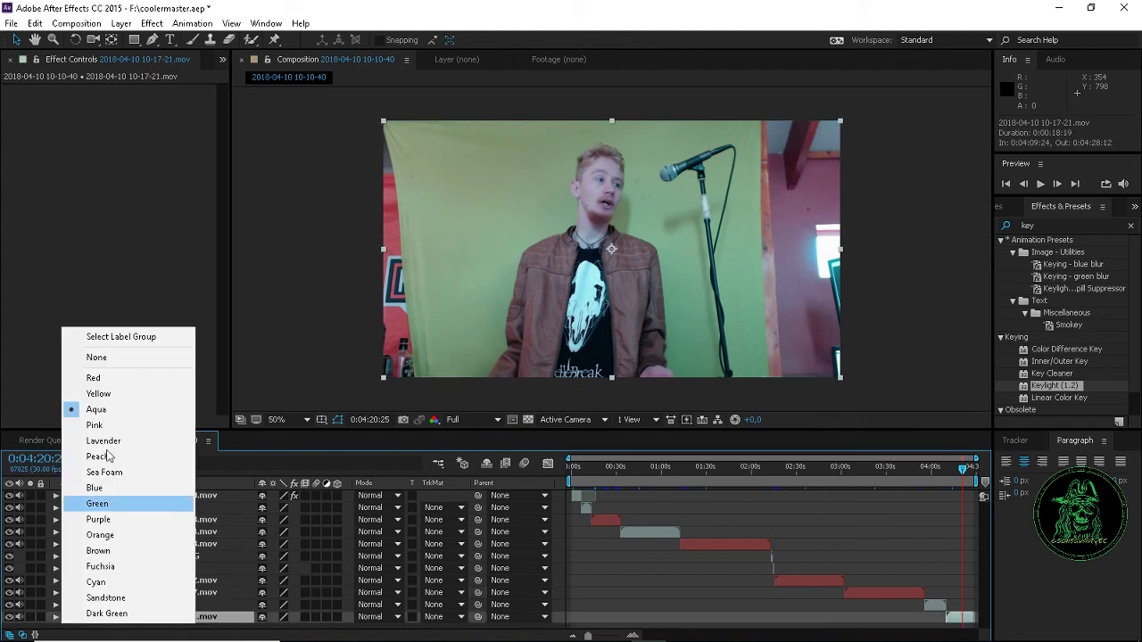
pyautogui.click(105, 380)
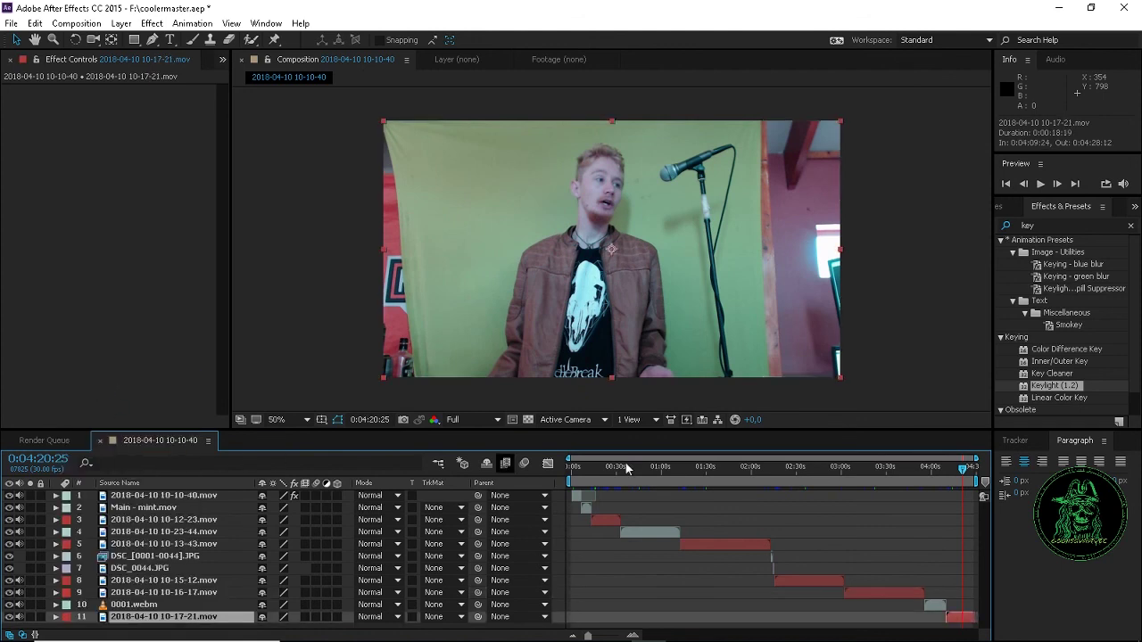
pyautogui.keyDown('ctrl'); pyautogui.click(121, 593); pyautogui.keyUp('ctrl')
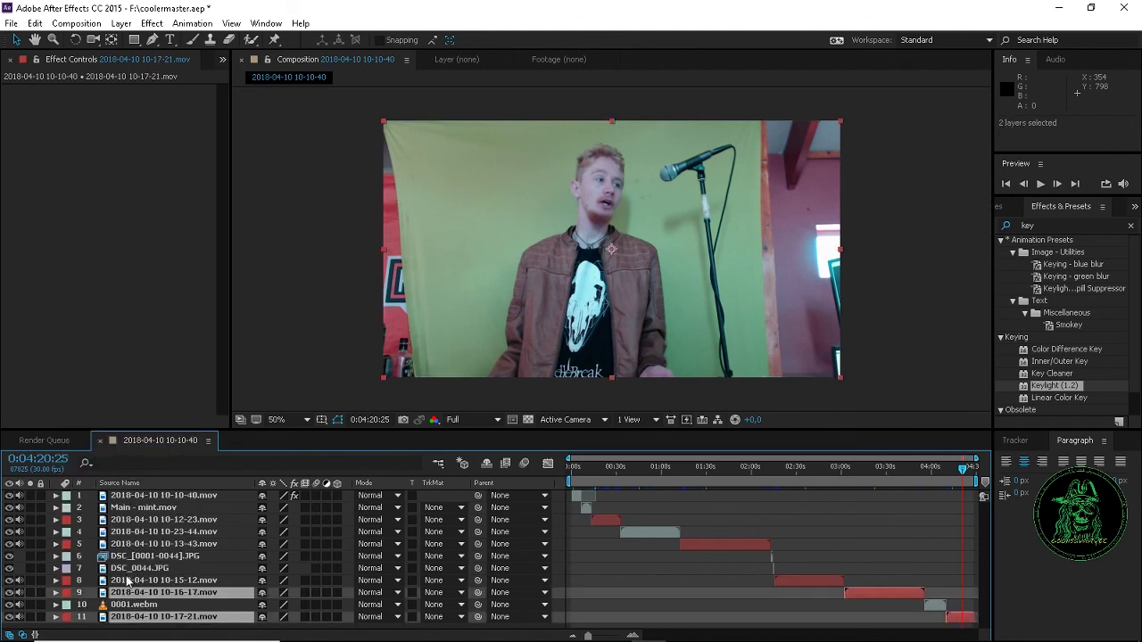
pyautogui.click(120, 482)
pyautogui.click(123, 482)
pyautogui.click(148, 495)
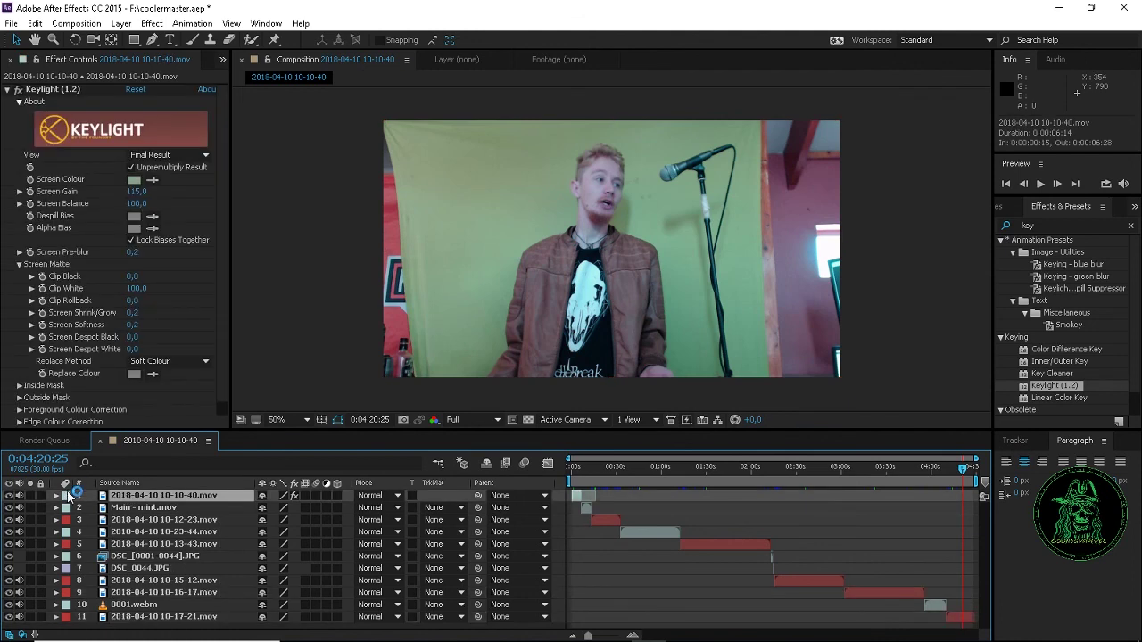
pyautogui.click(67, 495)
pyautogui.click(116, 256)
pyautogui.click(79, 92)
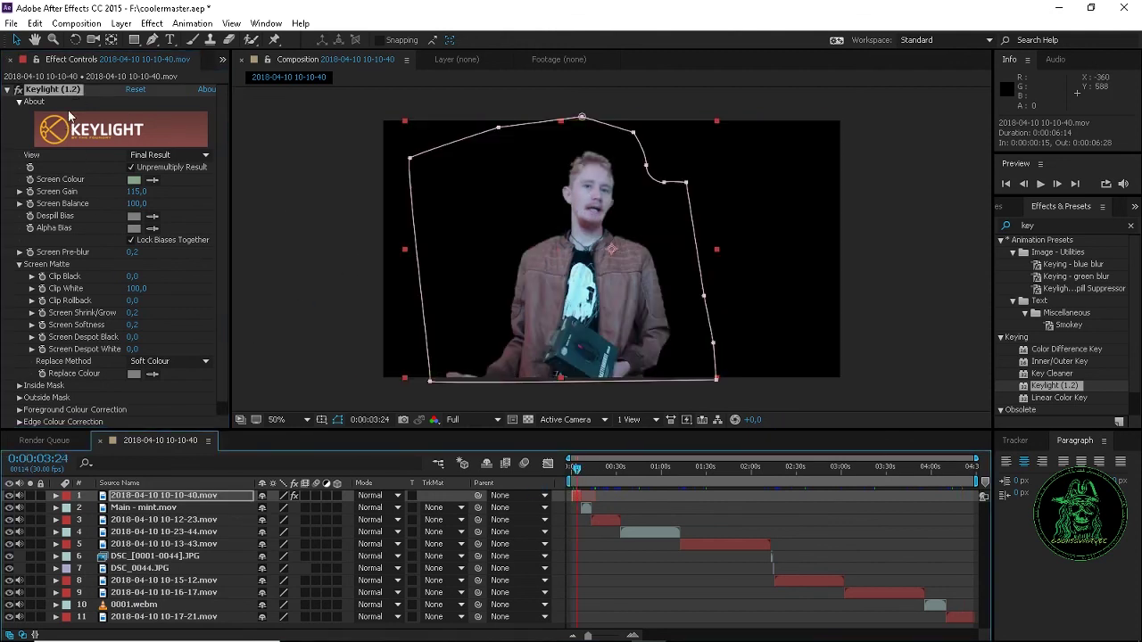
pyautogui.click(138, 520)
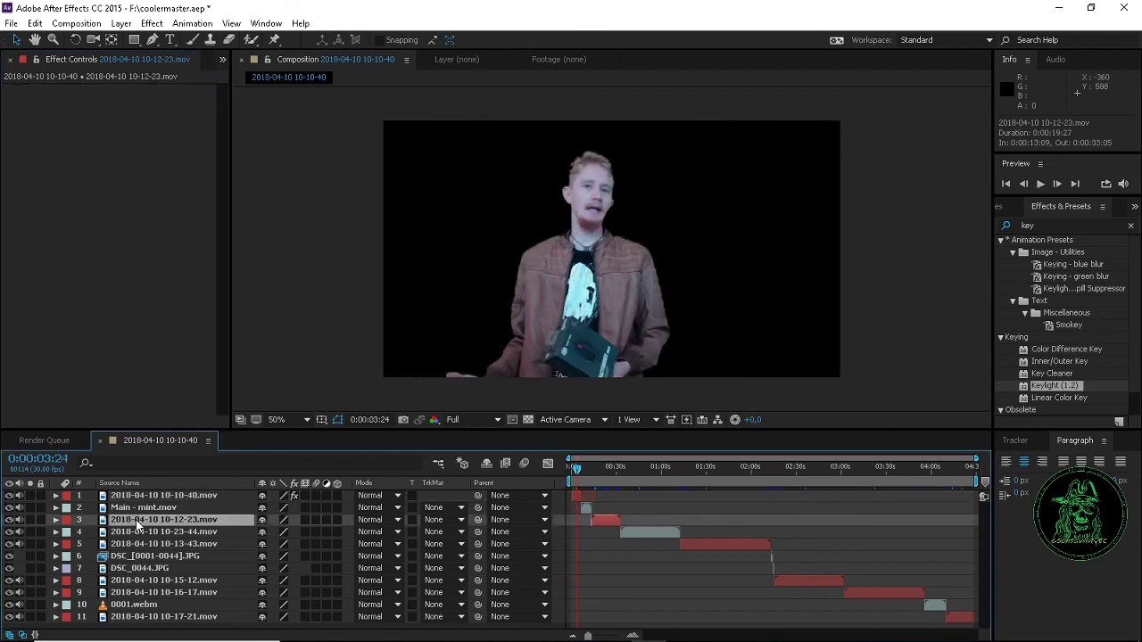
pyautogui.hotkey('ctrl', 'v')
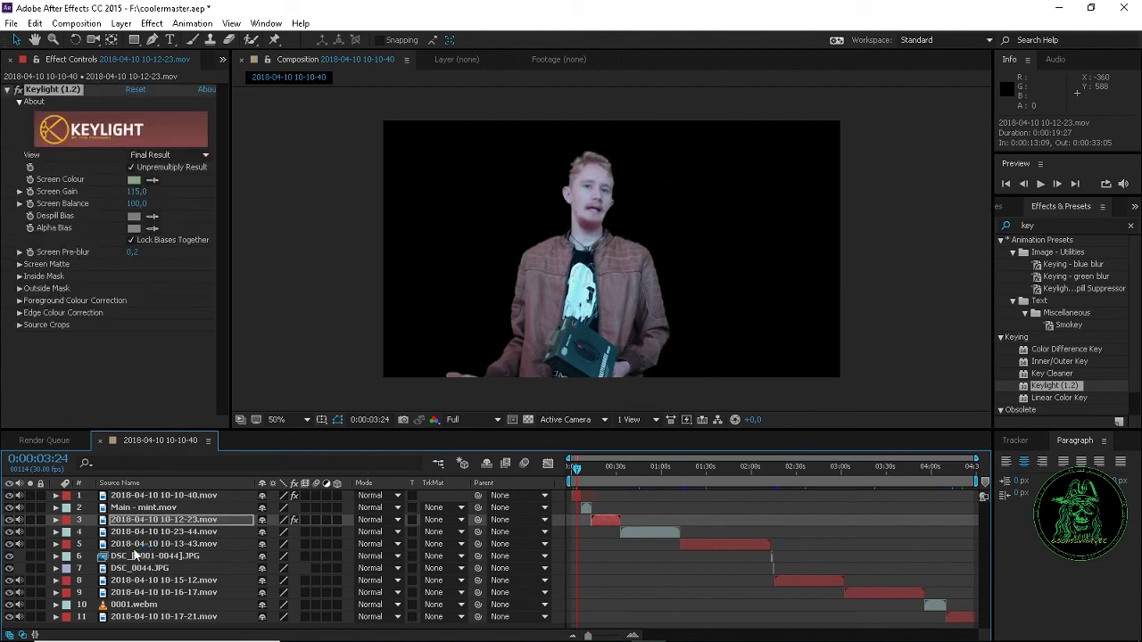
pyautogui.click(142, 543)
pyautogui.hotkey('ctrl', 'v')
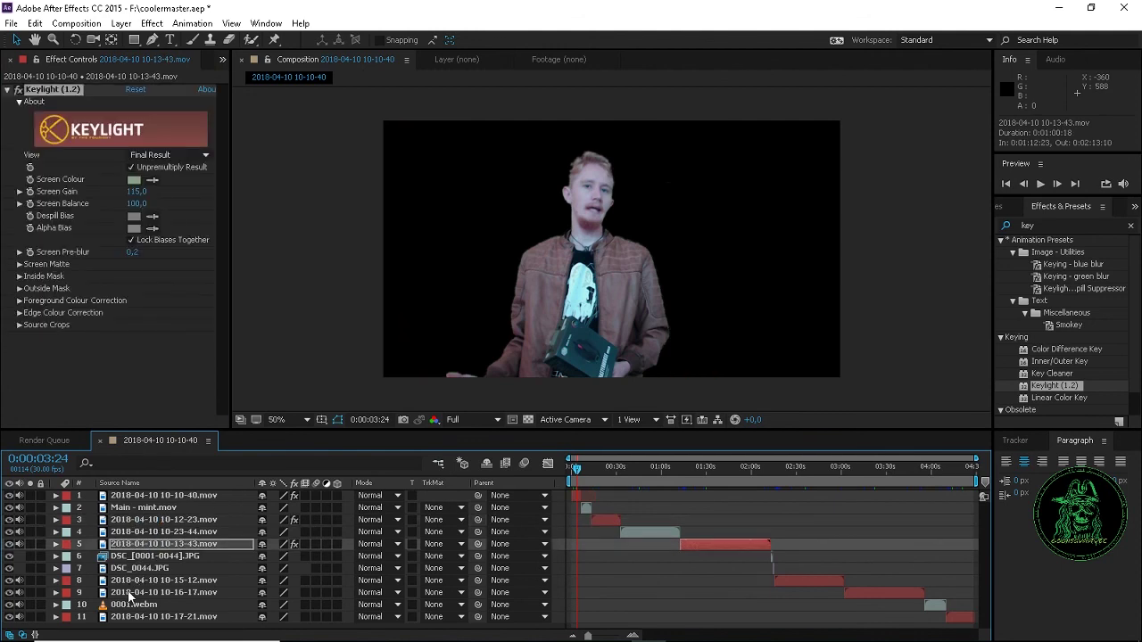
pyautogui.click(156, 582)
pyautogui.hotkey('ctrl', 'v')
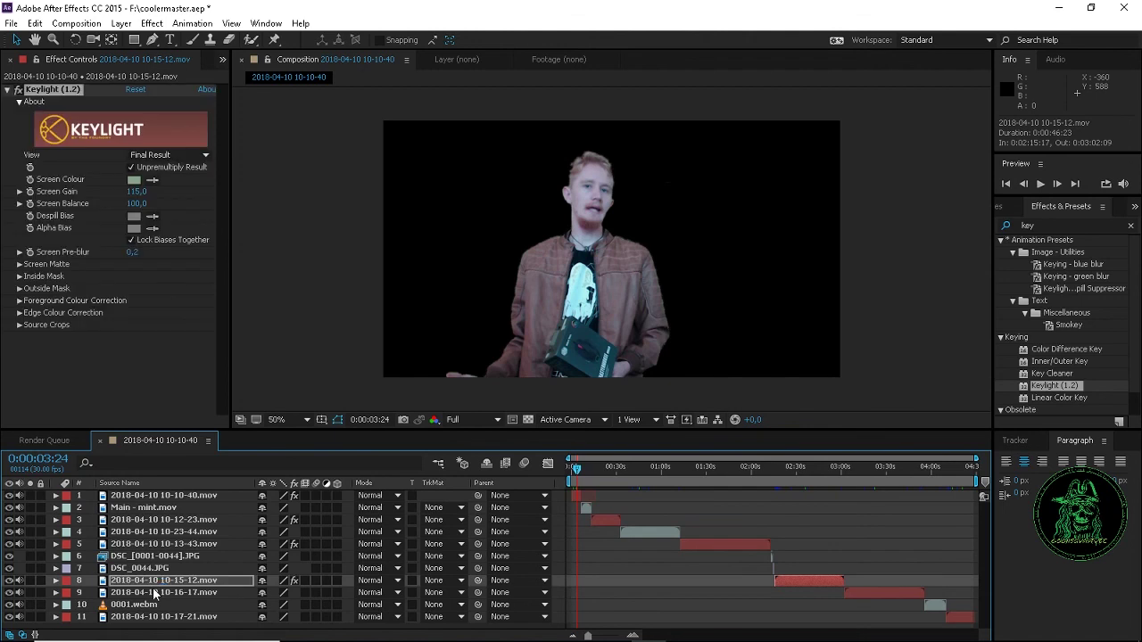
pyautogui.click(157, 592)
pyautogui.hotkey('ctrl', 'v')
pyautogui.click(139, 616)
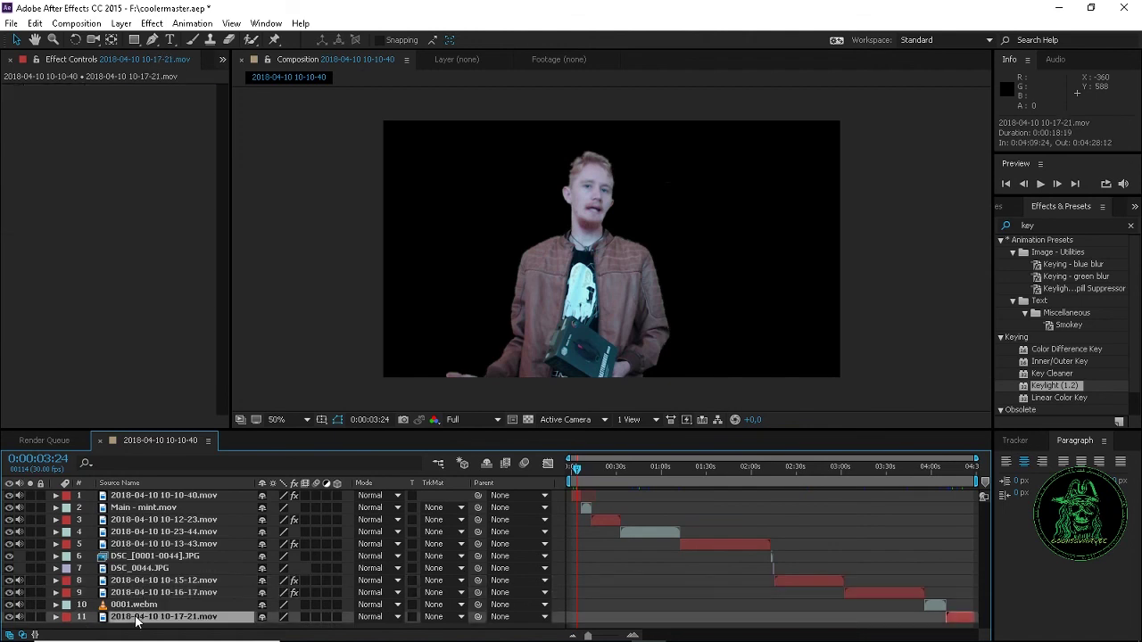
pyautogui.hotkey('ctrl', 'v')
pyautogui.click(138, 497)
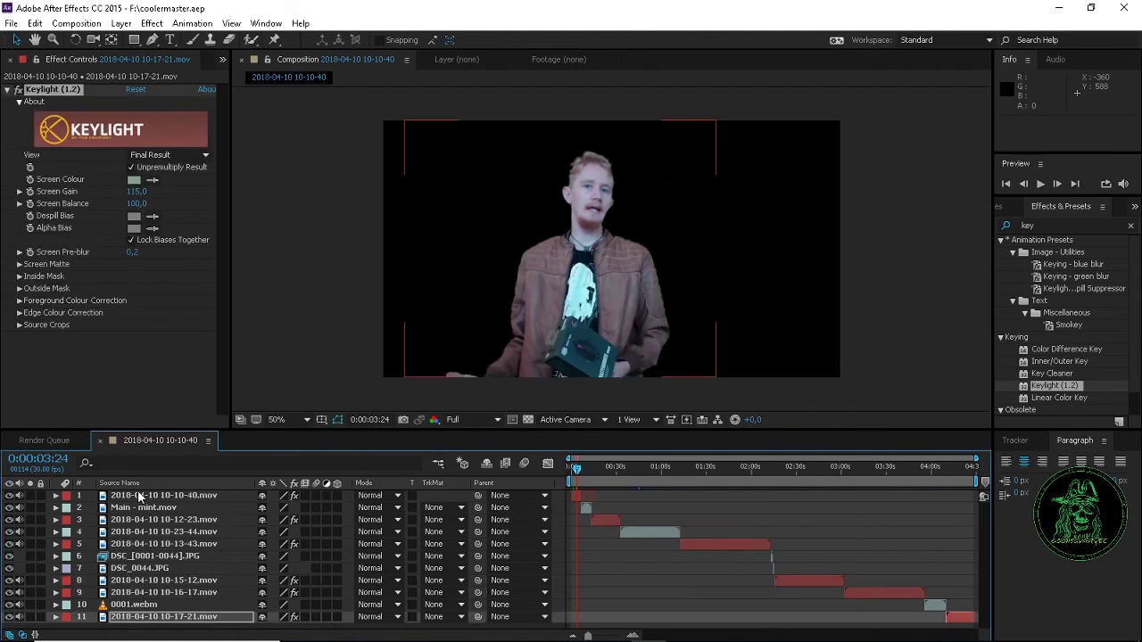
pyautogui.click(56, 496)
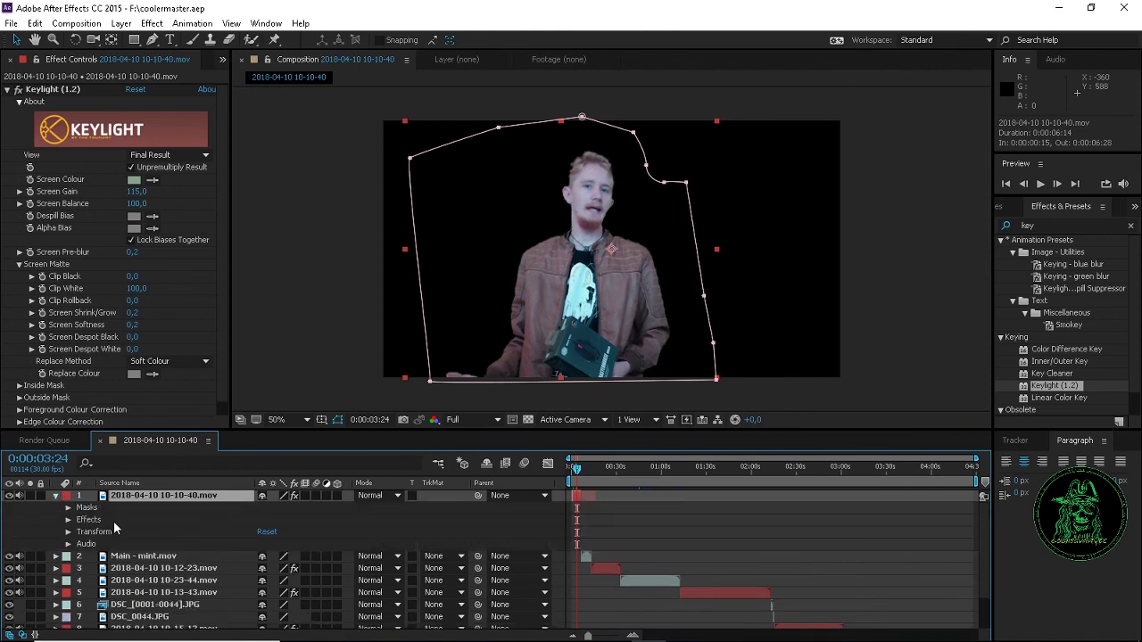
pyautogui.click(56, 496)
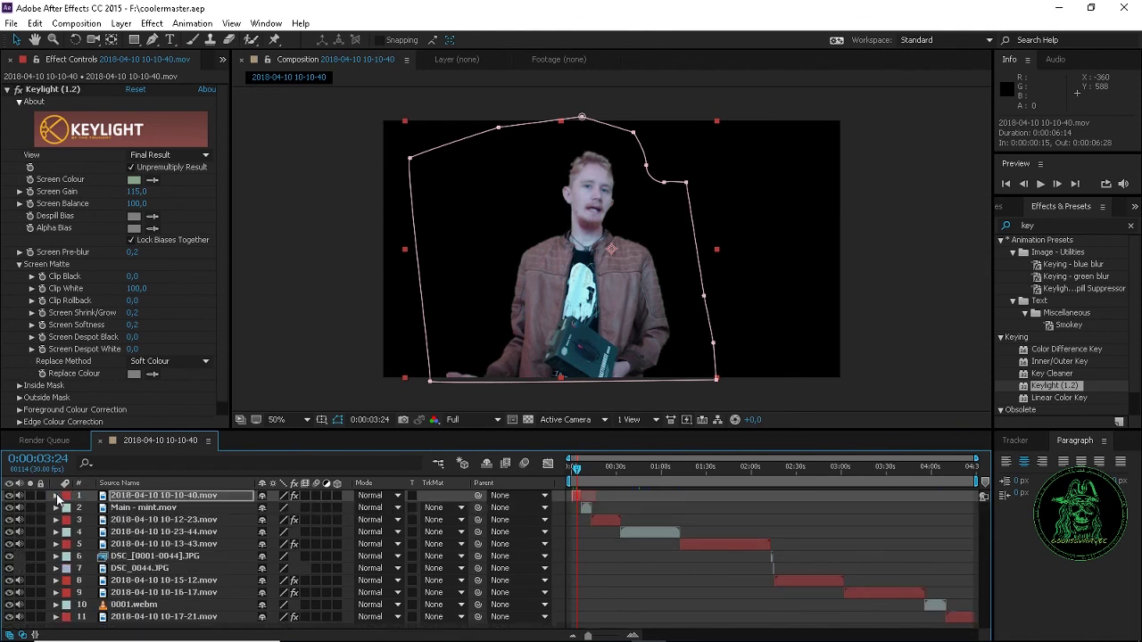
pyautogui.click(129, 519)
pyautogui.click(130, 544)
pyautogui.press('Return')
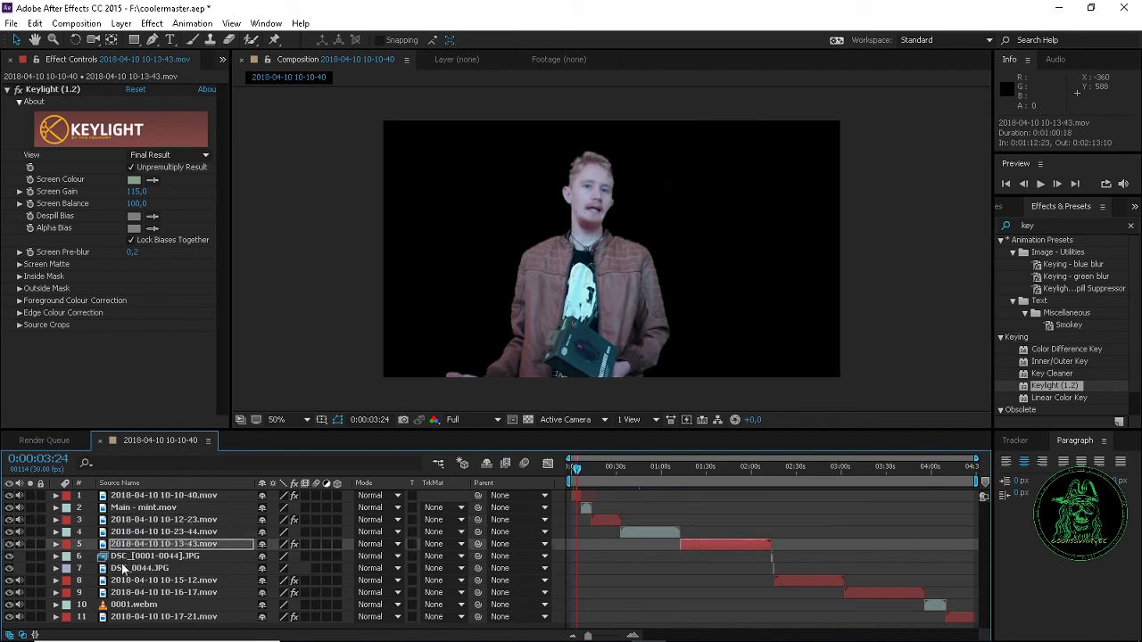
pyautogui.click(126, 582)
pyautogui.click(130, 592)
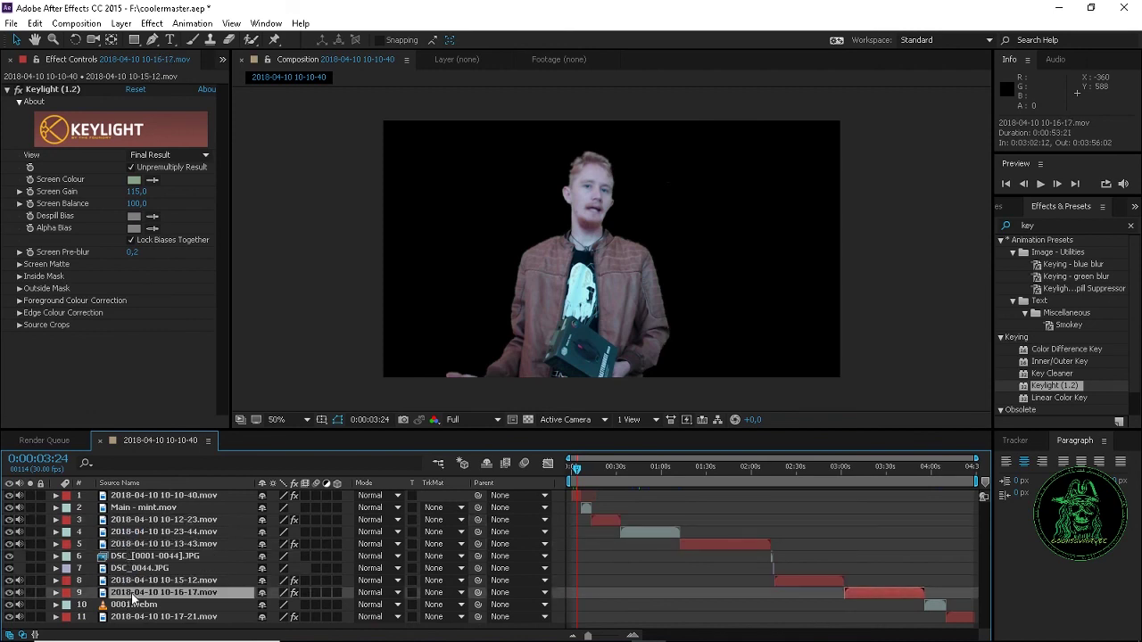
pyautogui.click(121, 616)
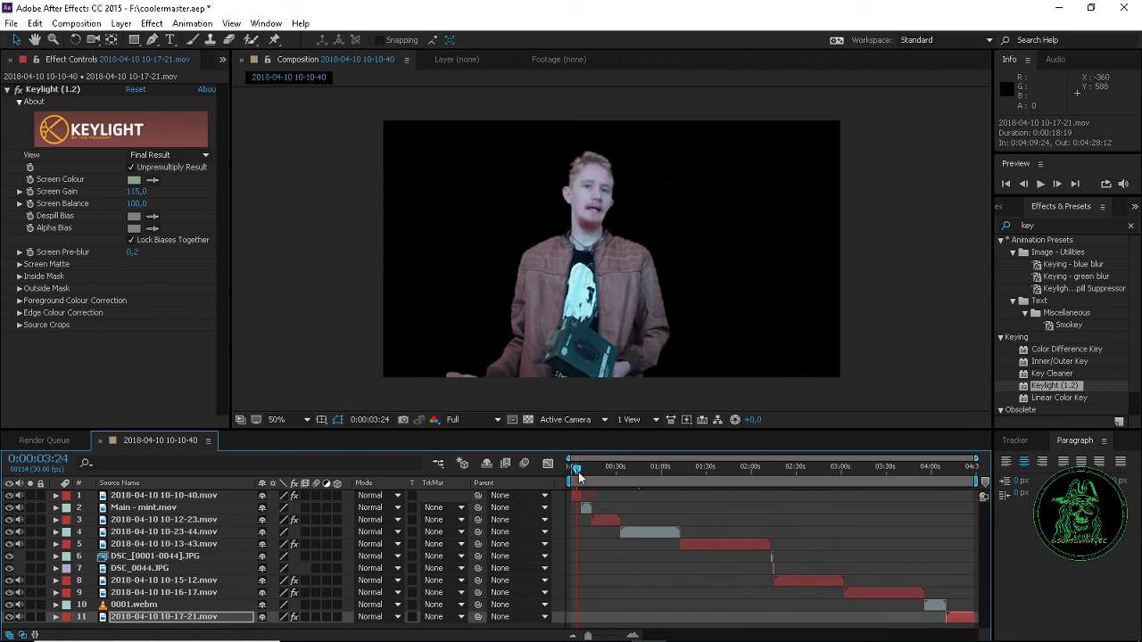
# Check the keyed clips at 0:00:21:27, 0:01:43:08, 0:02:35:19 and 0:04:20:10, and save the project
pyautogui.moveTo(578, 472); pyautogui.dragTo(604, 470)
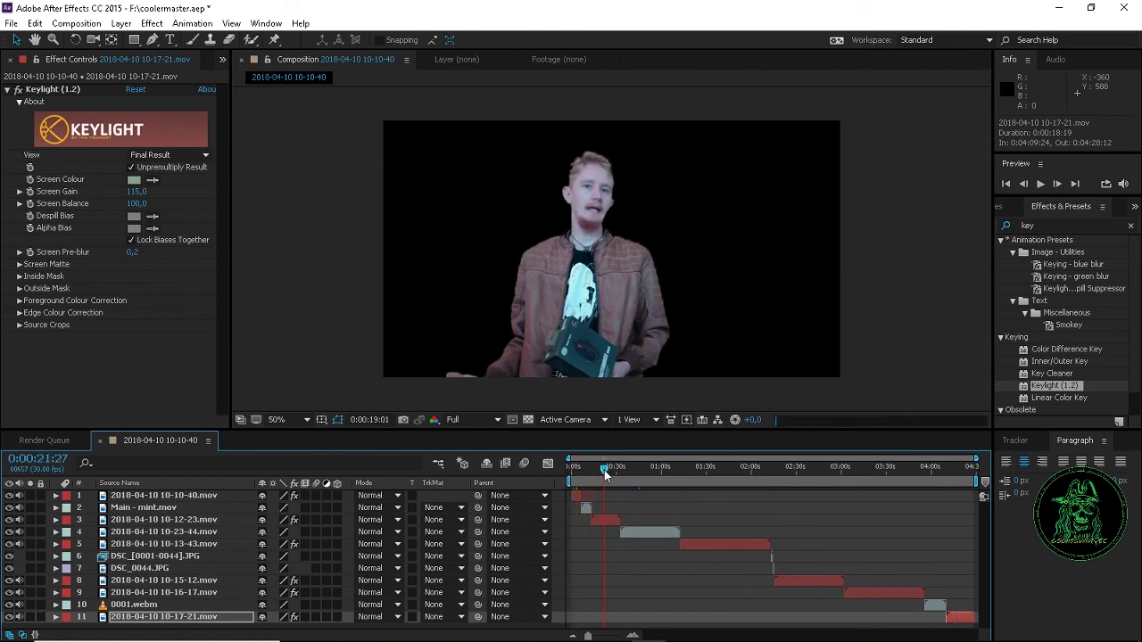
pyautogui.click(727, 470)
pyautogui.click(872, 470)
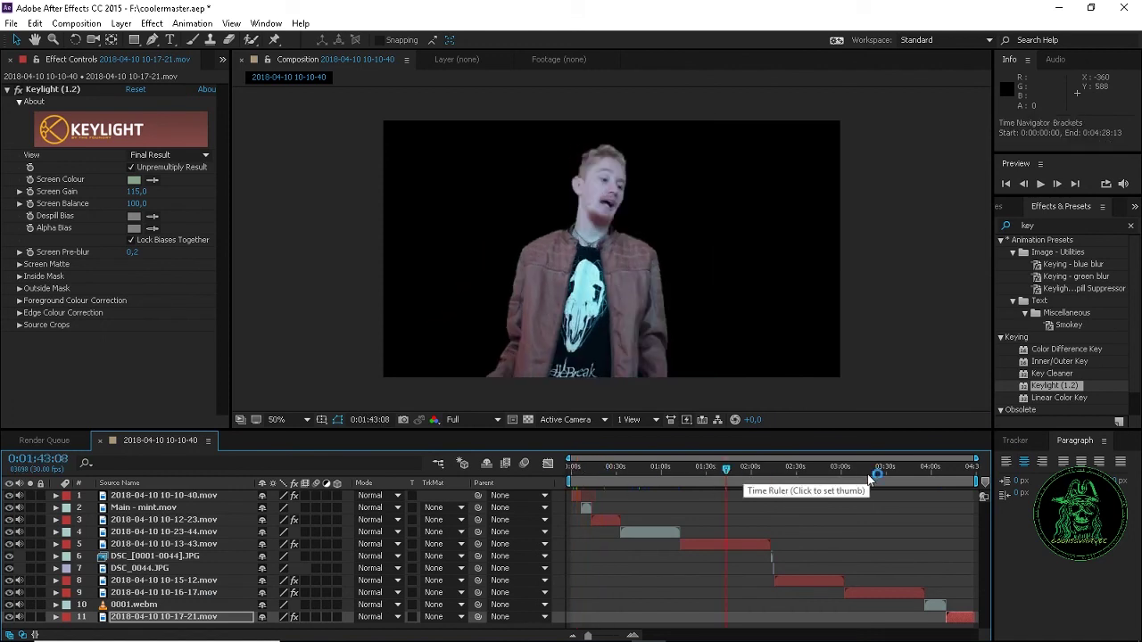
pyautogui.click(804, 467)
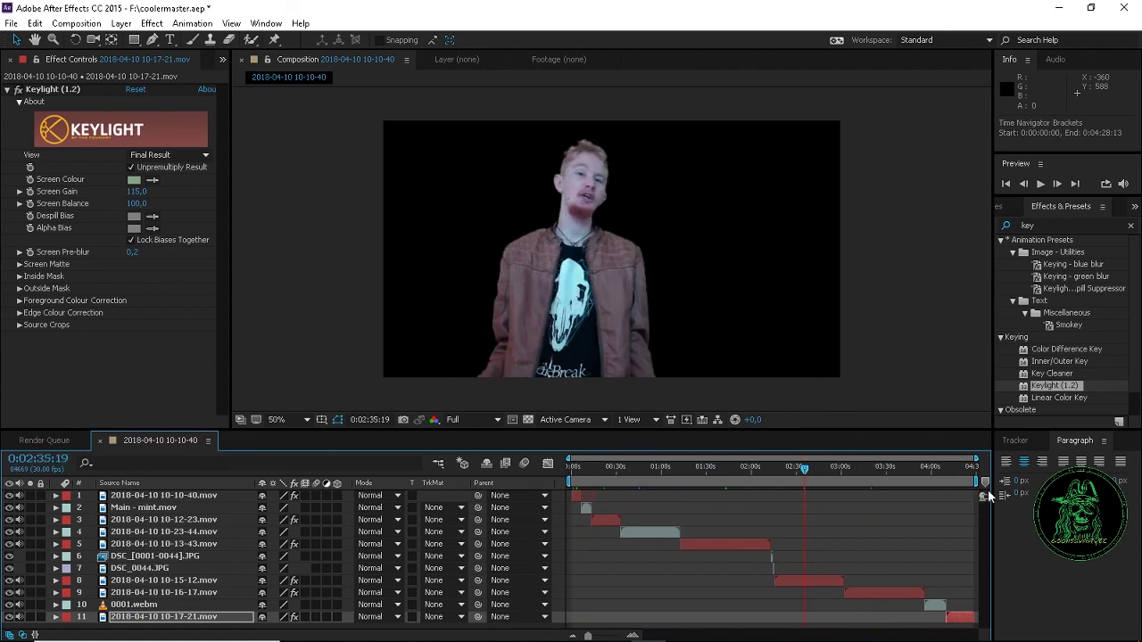
pyautogui.click(962, 485)
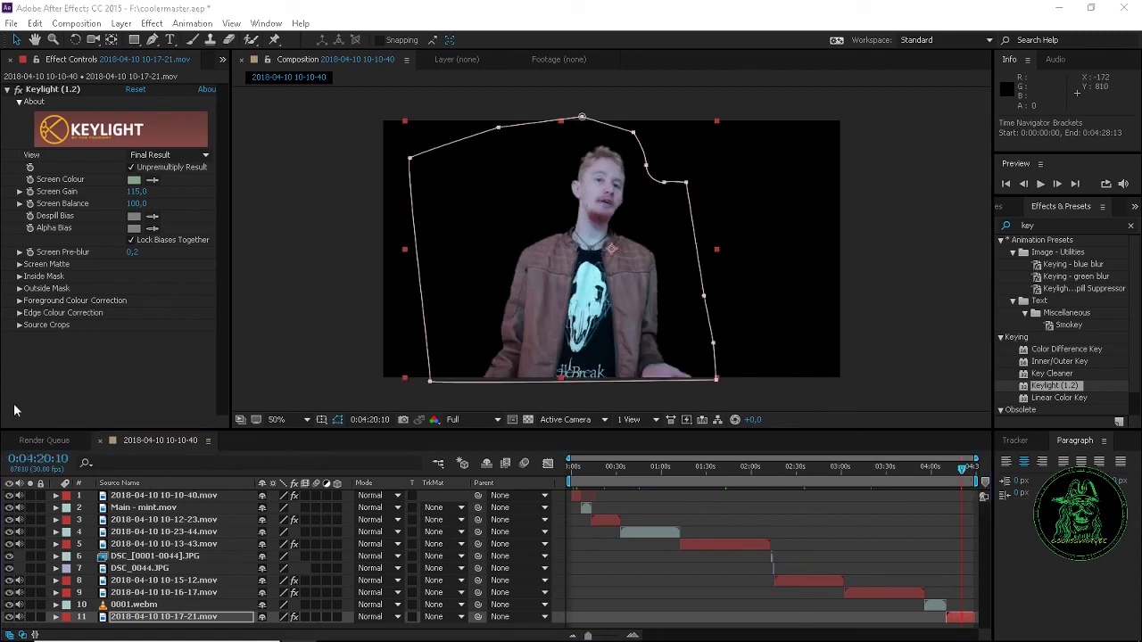
pyautogui.click(65, 362)
pyautogui.hotkey('ctrl', 's')
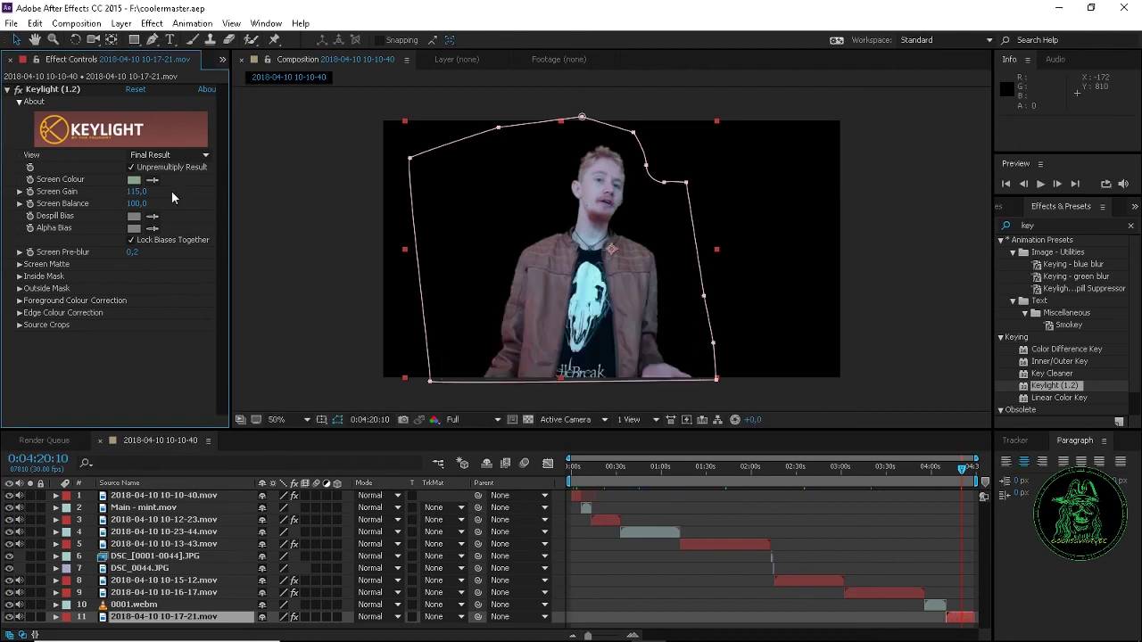
# Import untitled.png into the project and add it to the timeline beneath all the other layers
pyautogui.click(49, 60)
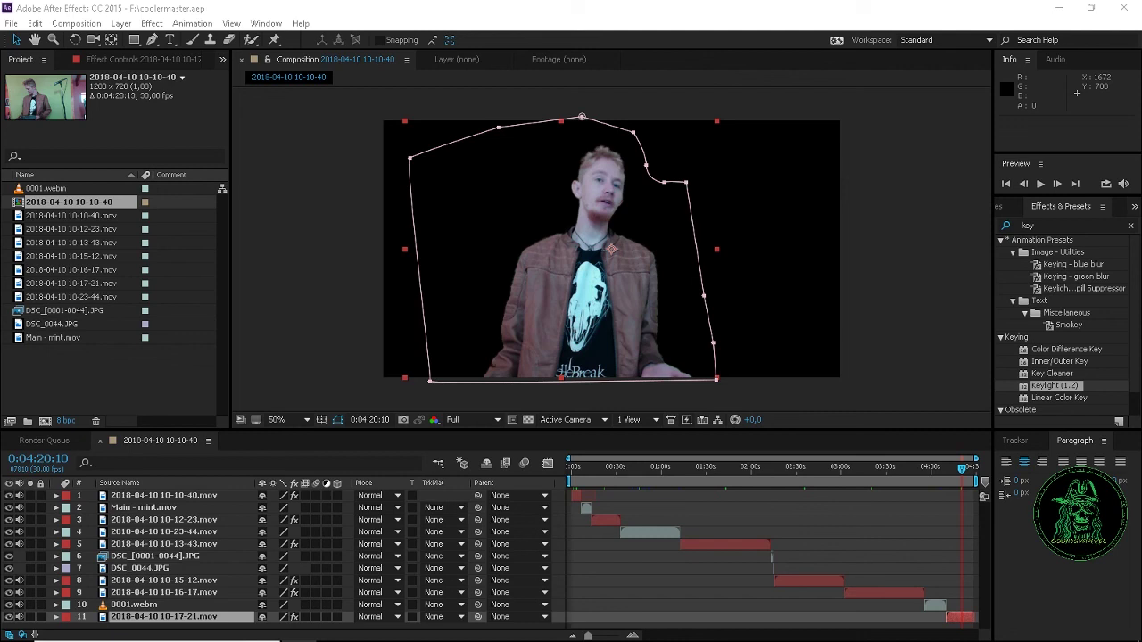
pyautogui.moveTo(232, 277); pyautogui.dragTo(67, 338)
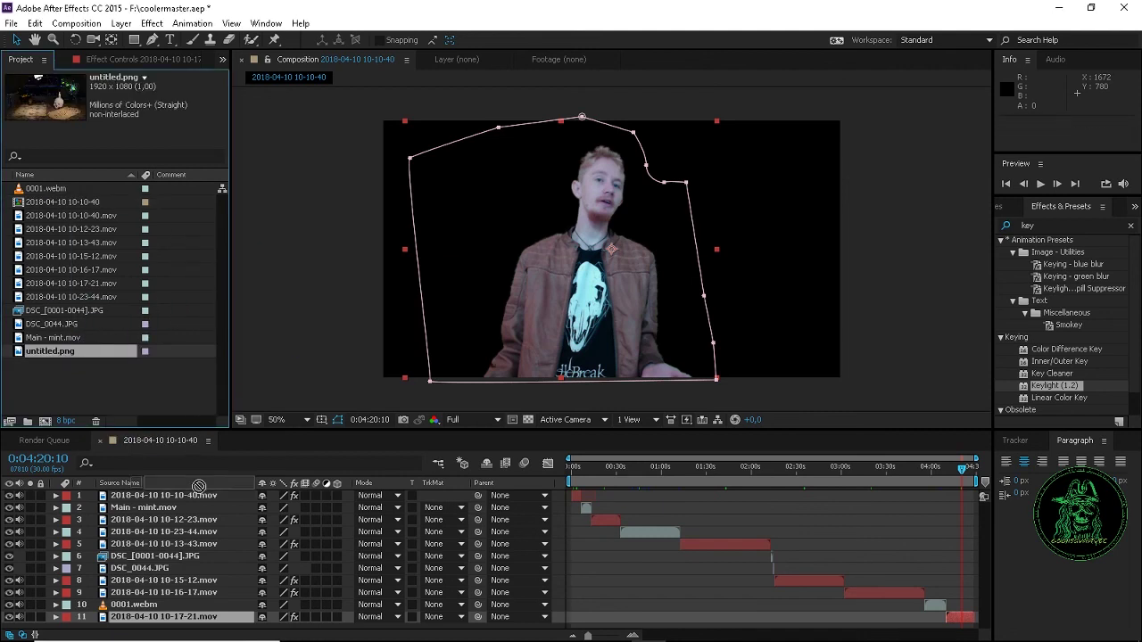
pyautogui.moveTo(198, 486); pyautogui.dragTo(211, 632)
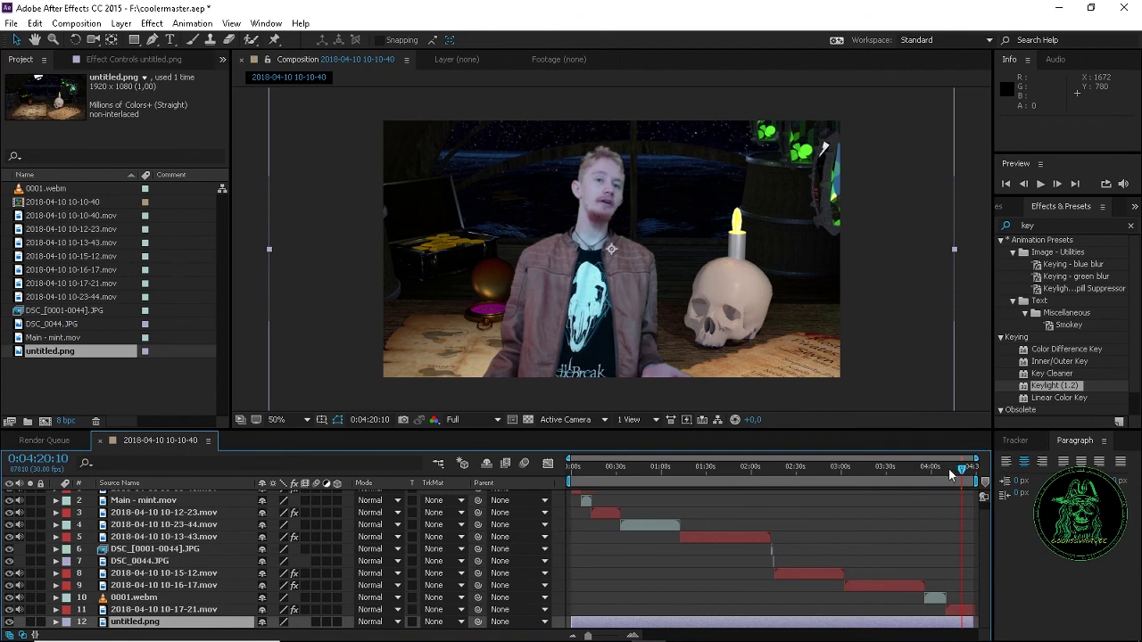
# Scale the untitled.png background layer to 68% and check the composite at 0:04:28:12
pyautogui.moveTo(960, 470)
pyautogui.mouseDown()
pyautogui.moveTo(948, 477)
pyautogui.moveTo(963, 477)
pyautogui.mouseUp()
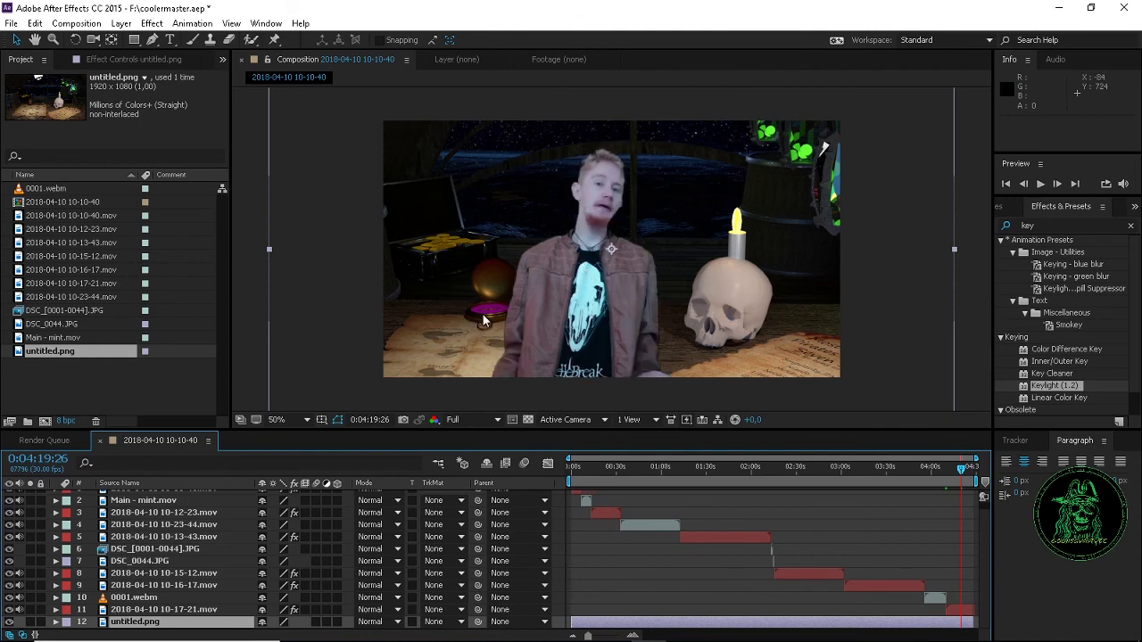
pyautogui.scroll(-3, 529, 307)
pyautogui.moveTo(524, 297); pyautogui.dragTo(550, 283)
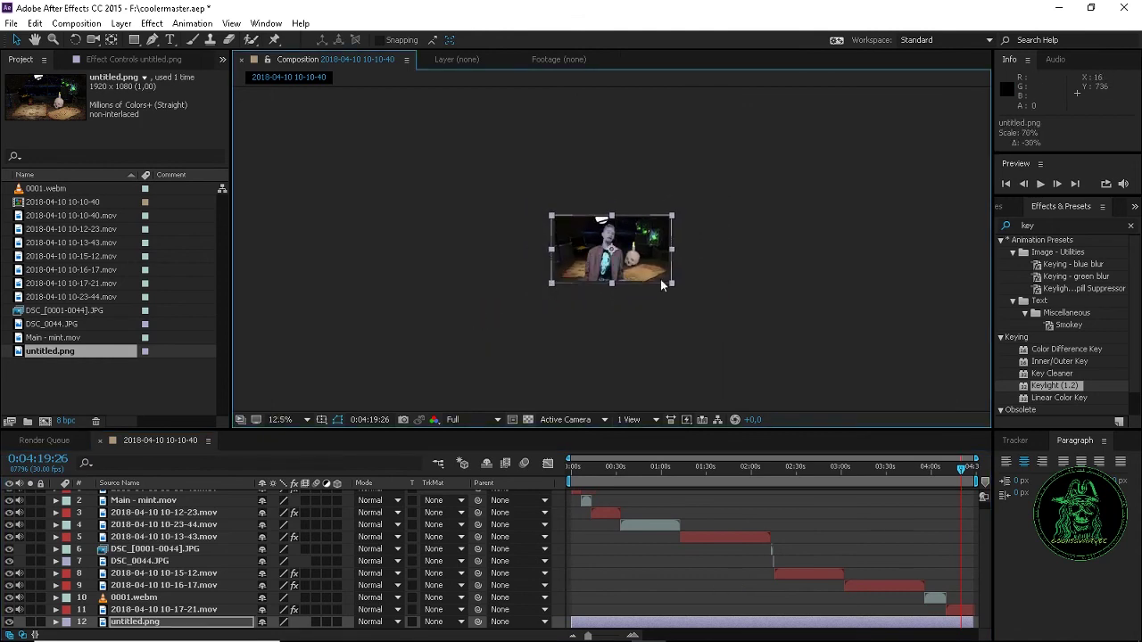
pyautogui.scroll(4, 671, 257)
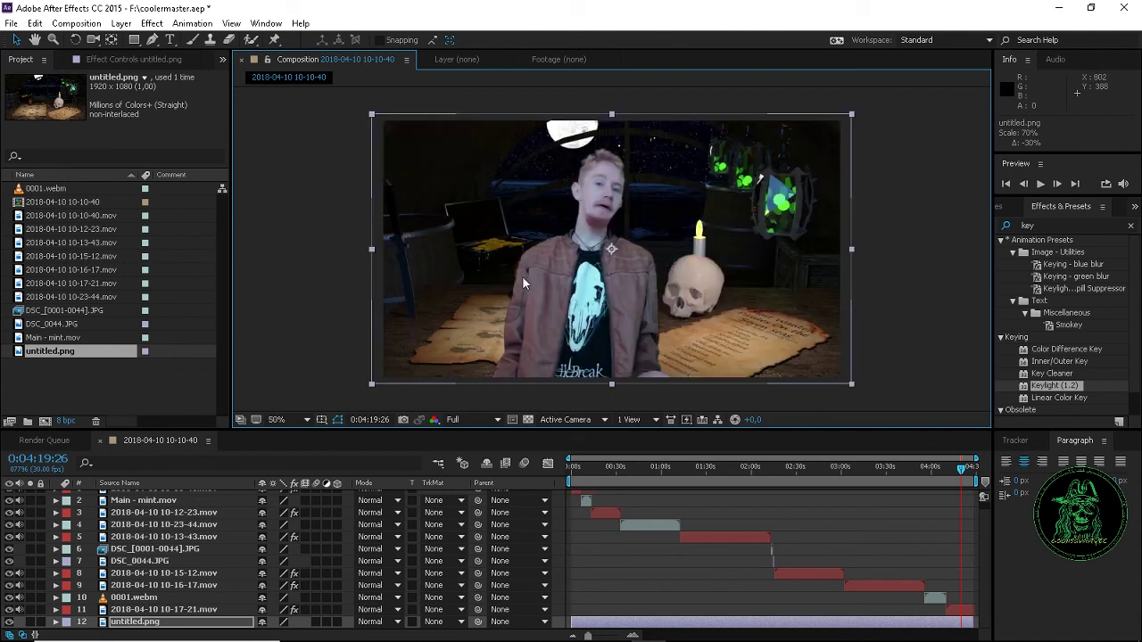
pyautogui.moveTo(372, 383); pyautogui.dragTo(375, 380)
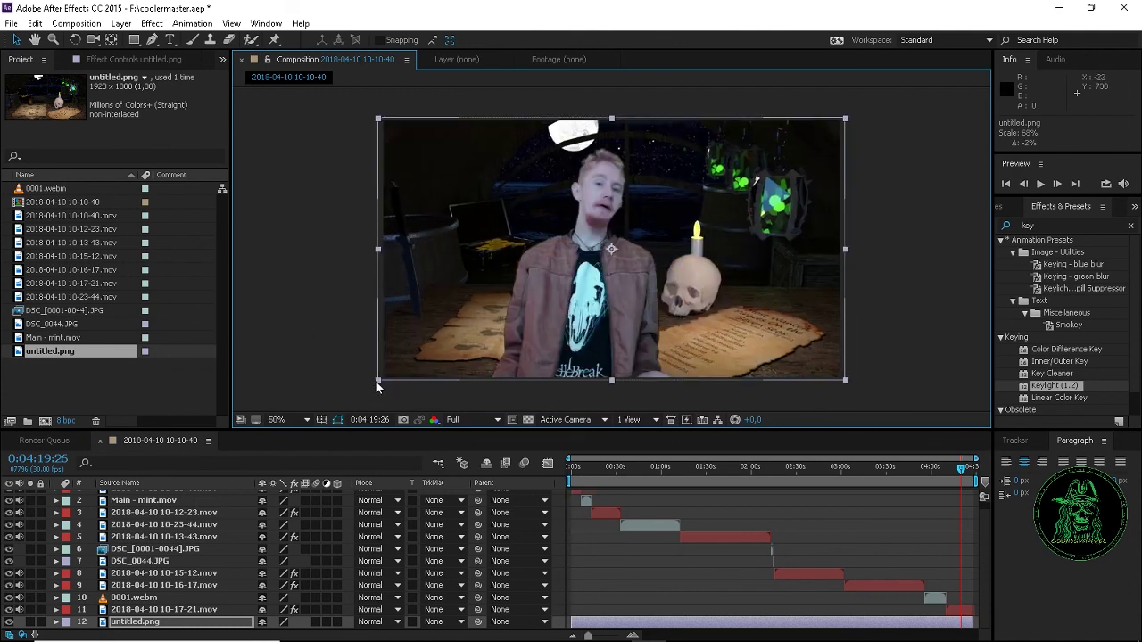
pyautogui.click(975, 466)
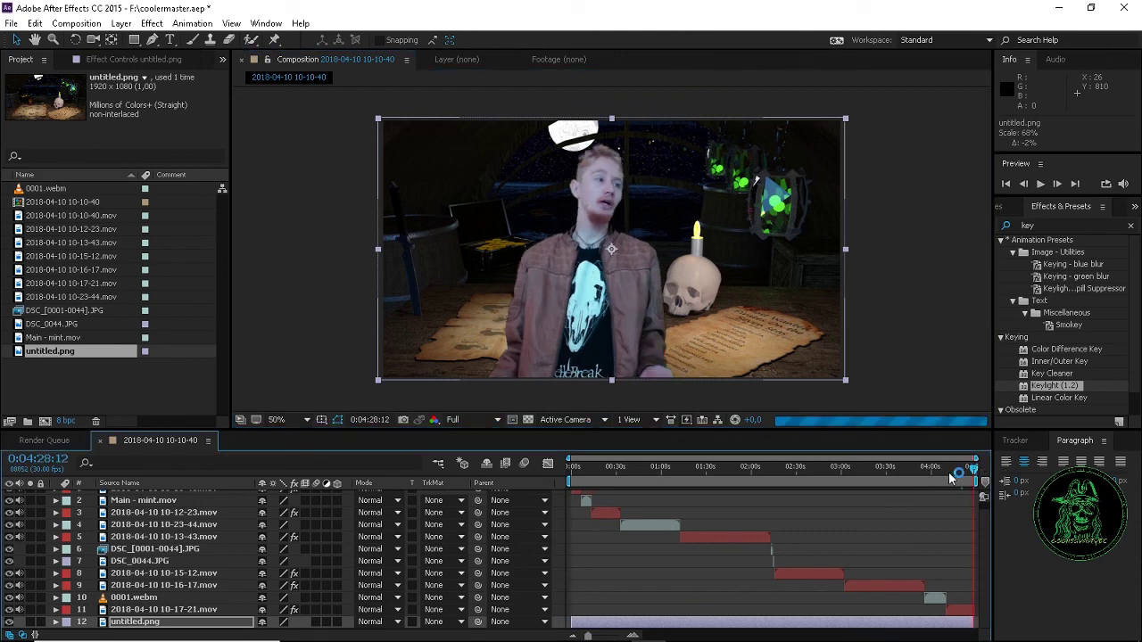